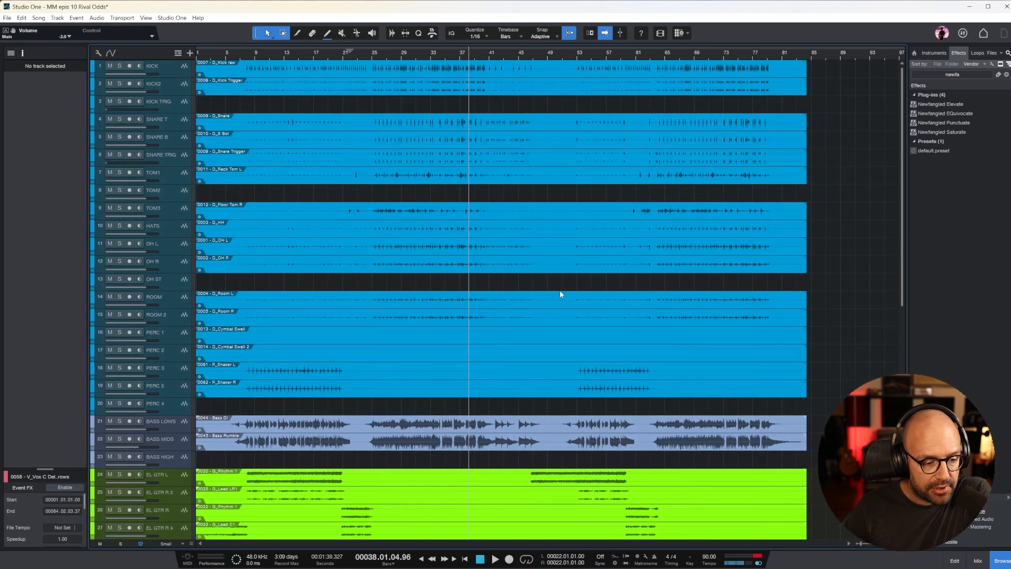
- Look through the drum and bass tracks and select the Bass Rumble clip on BASS MIDS
{"action": "scroll", "coordinate": [609, 306], "scroll_direction": "down", "scroll_amount": 2}
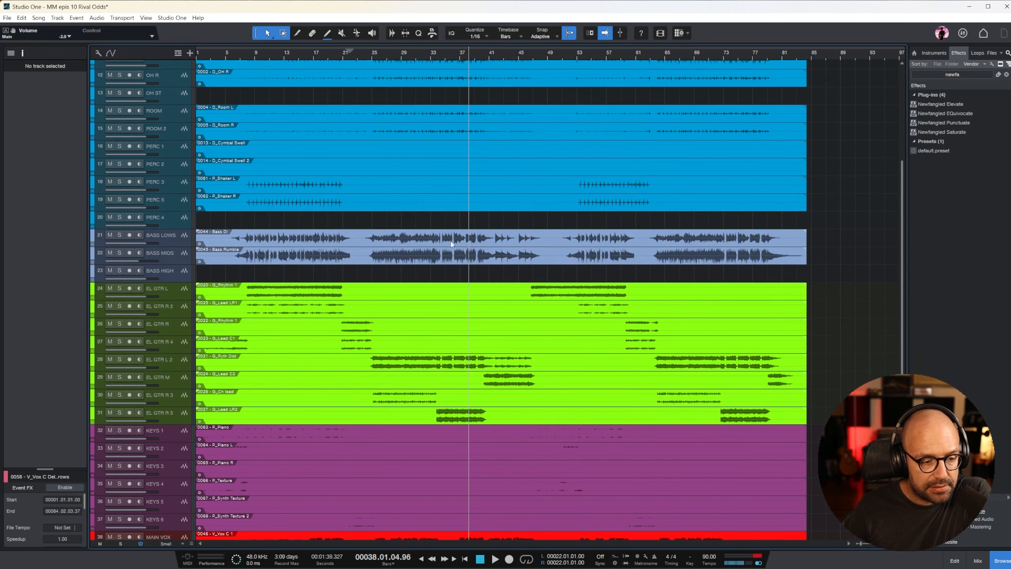
{"action": "left_click", "coordinate": [476, 259]}
{"action": "scroll", "coordinate": [492, 144], "scroll_direction": "down", "scroll_amount": 2}
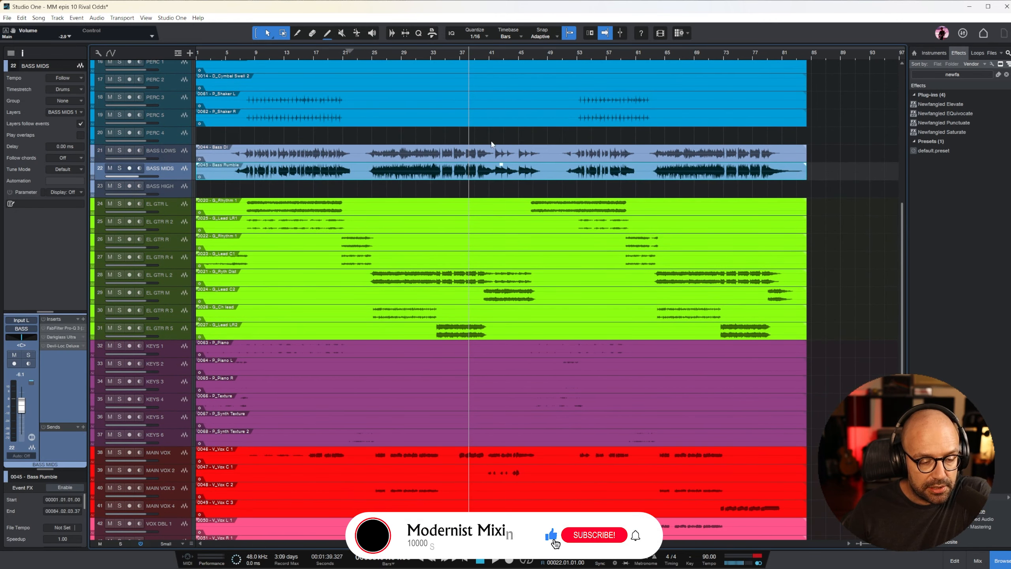
- Place the playhead at bar 13, solo the EL GTR L track and enlarge its lane
{"action": "left_click", "coordinate": [284, 55]}
{"action": "left_click", "coordinate": [165, 209]}
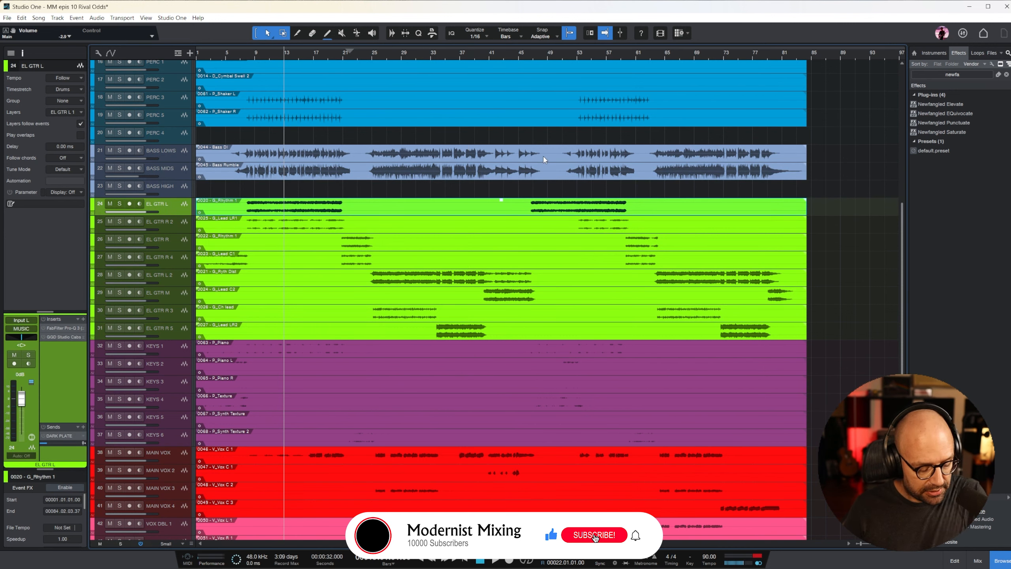
{"action": "key", "text": "s"}
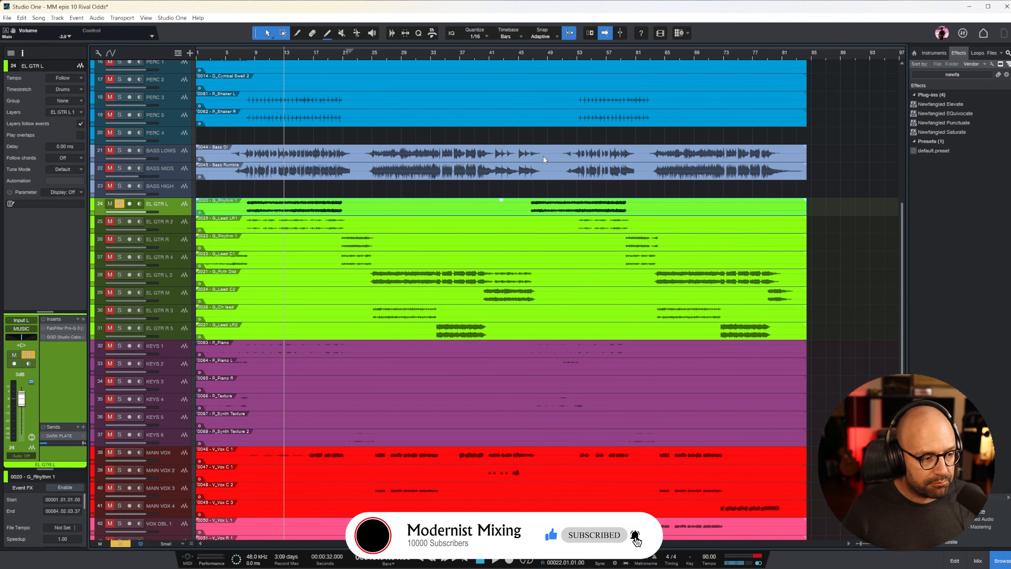
{"action": "left_click_drag", "start_coordinate": [175, 217], "coordinate": [176, 282]}
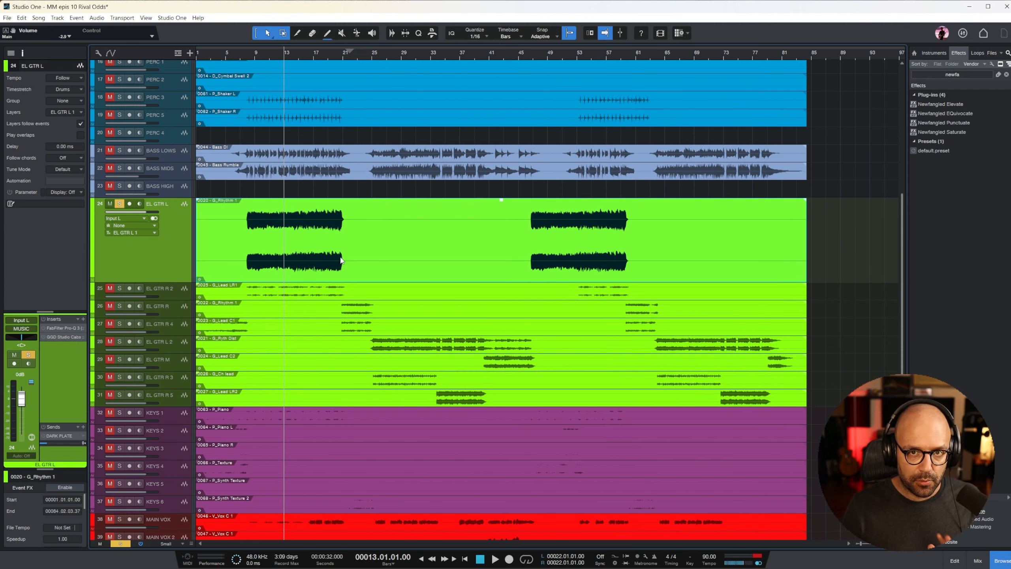
- Play the soloed EL GTR L track briefly from bar 10, then unsolo it and reduce its lane height
{"action": "left_click", "coordinate": [262, 54]}
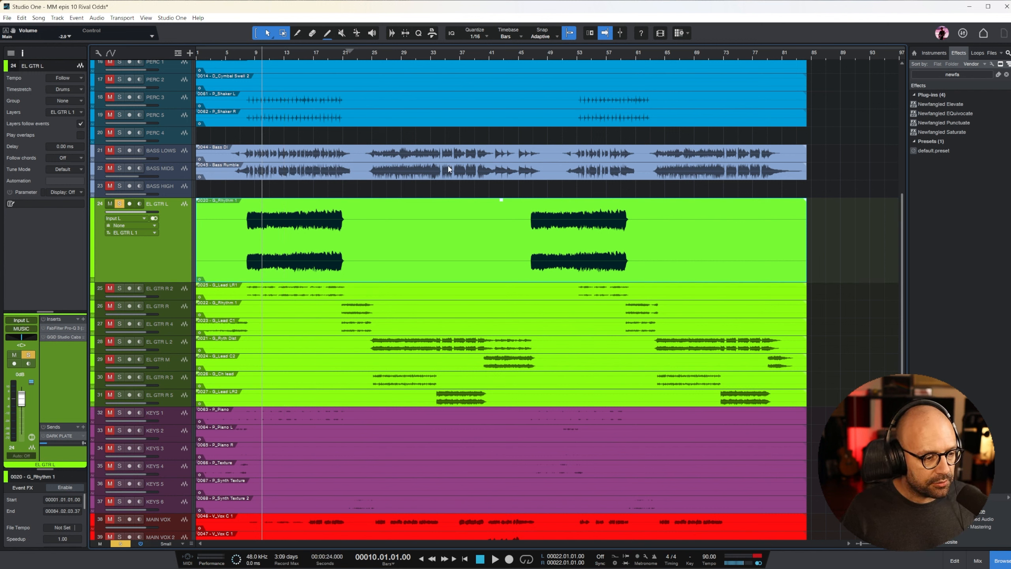
{"action": "key", "text": "space"}
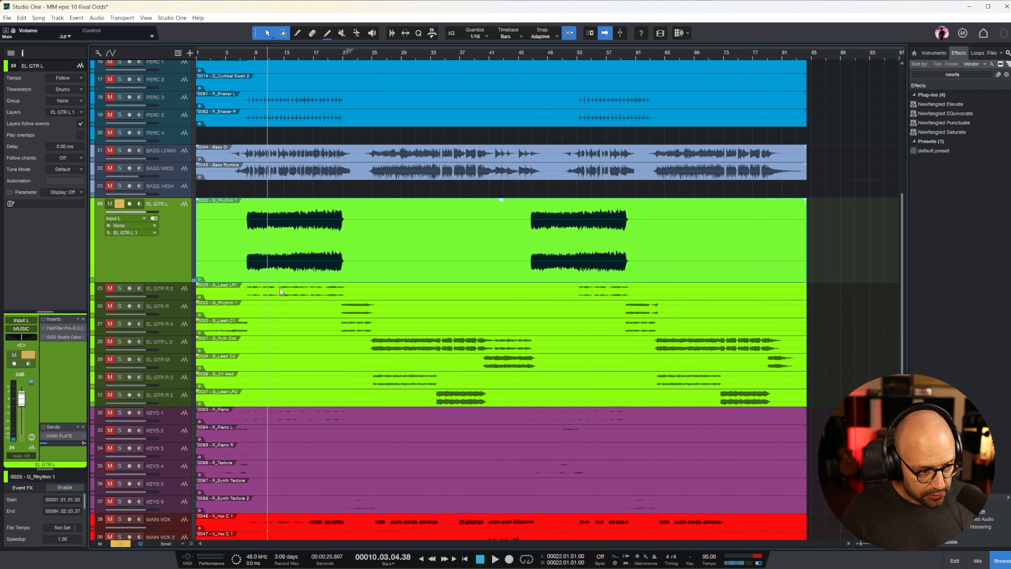
{"action": "scroll", "coordinate": [526, 373], "scroll_direction": "down", "scroll_amount": 3}
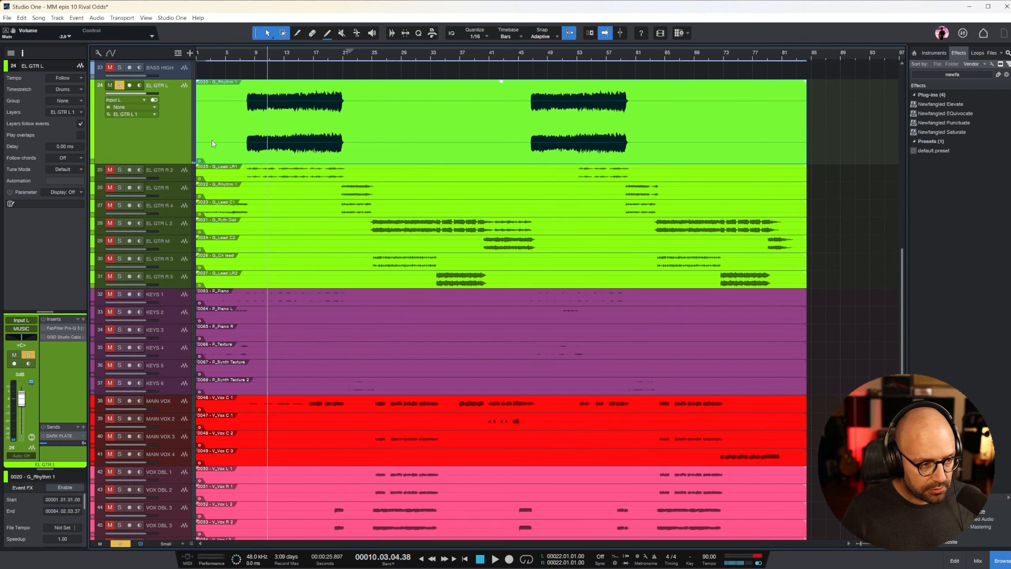
{"action": "left_click_drag", "start_coordinate": [178, 162], "coordinate": [182, 108]}
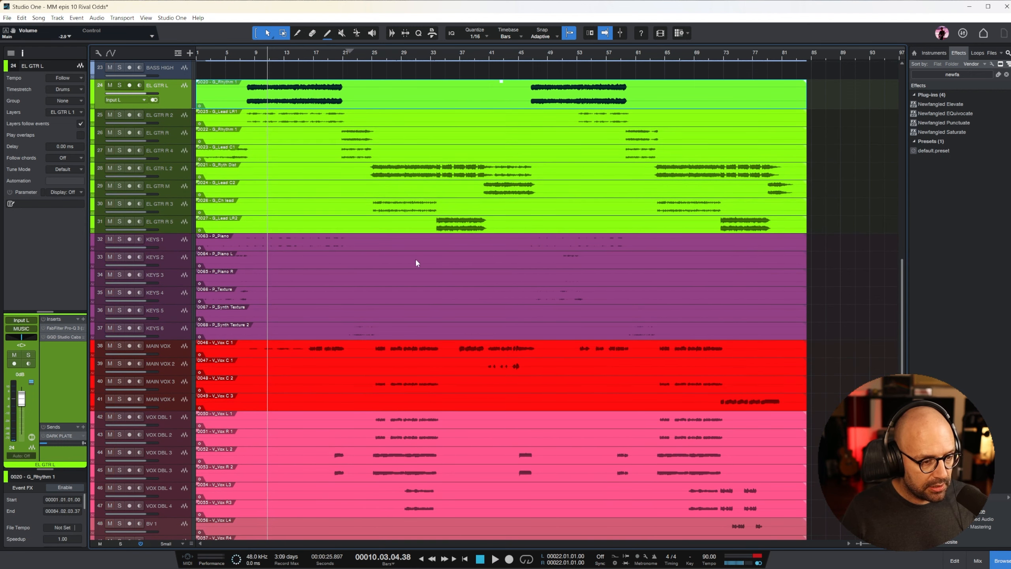
- Select KEYS 1, magnify the waveform display of all tracks, and select the ref track's clip
{"action": "left_click", "coordinate": [169, 241]}
{"action": "left_click_drag", "start_coordinate": [901, 543], "coordinate": [901, 514]}
{"action": "scroll", "coordinate": [663, 234], "scroll_direction": "down", "scroll_amount": 3}
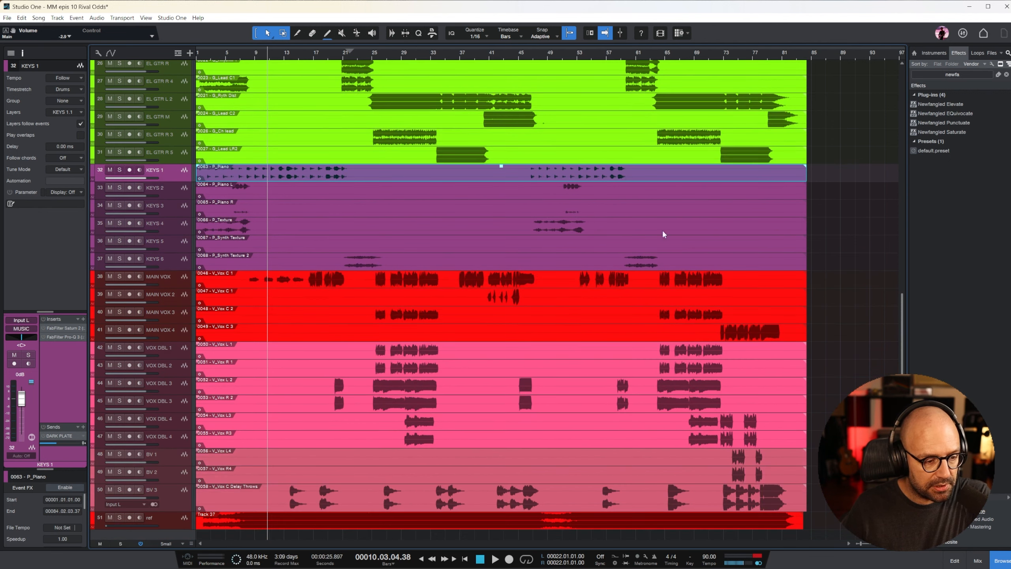
{"action": "scroll", "coordinate": [551, 269], "scroll_direction": "down", "scroll_amount": 1}
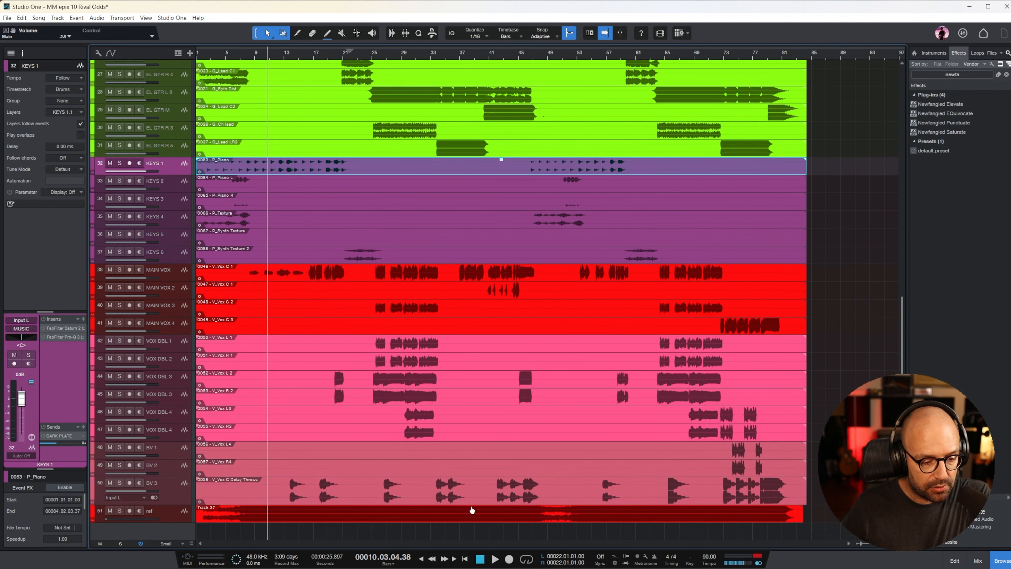
{"action": "left_click", "coordinate": [246, 520]}
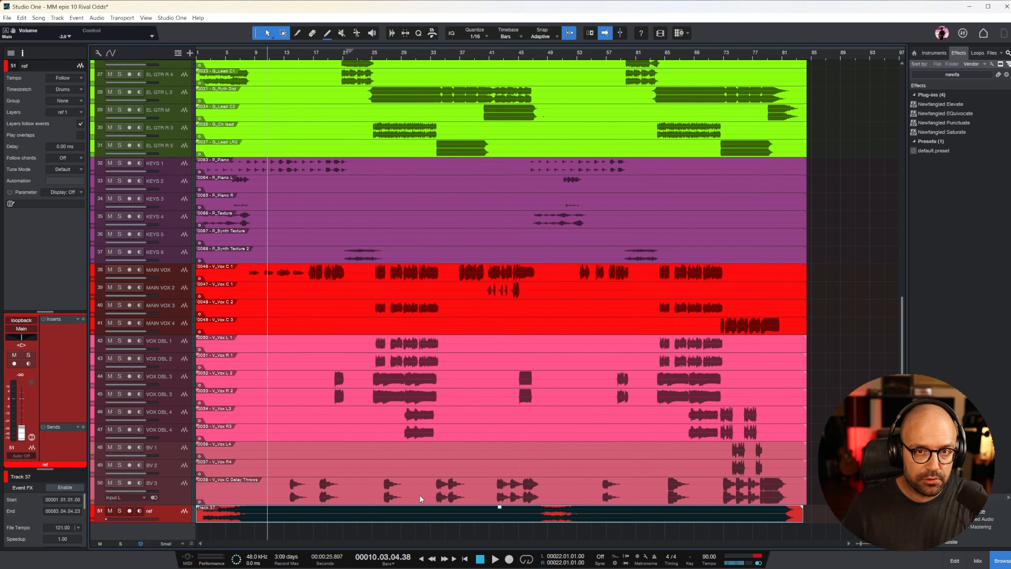
- Show the mixer console to examine the effects, bus and master channels, and hide it again
{"action": "scroll", "coordinate": [808, 370], "scroll_direction": "up", "scroll_amount": 10}
{"action": "scroll", "coordinate": [808, 370], "scroll_direction": "up", "scroll_amount": 7}
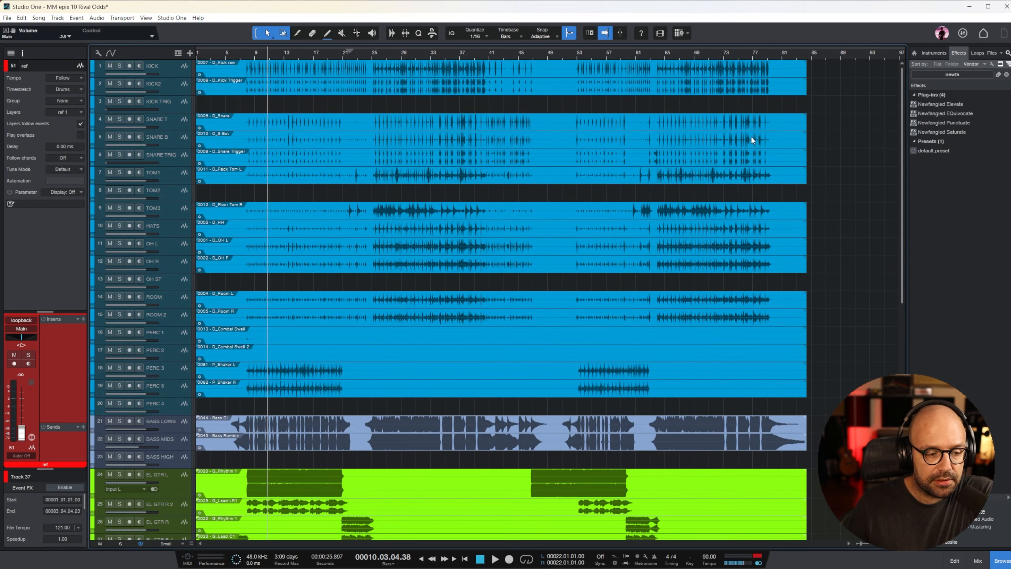
{"action": "left_click", "coordinate": [978, 561]}
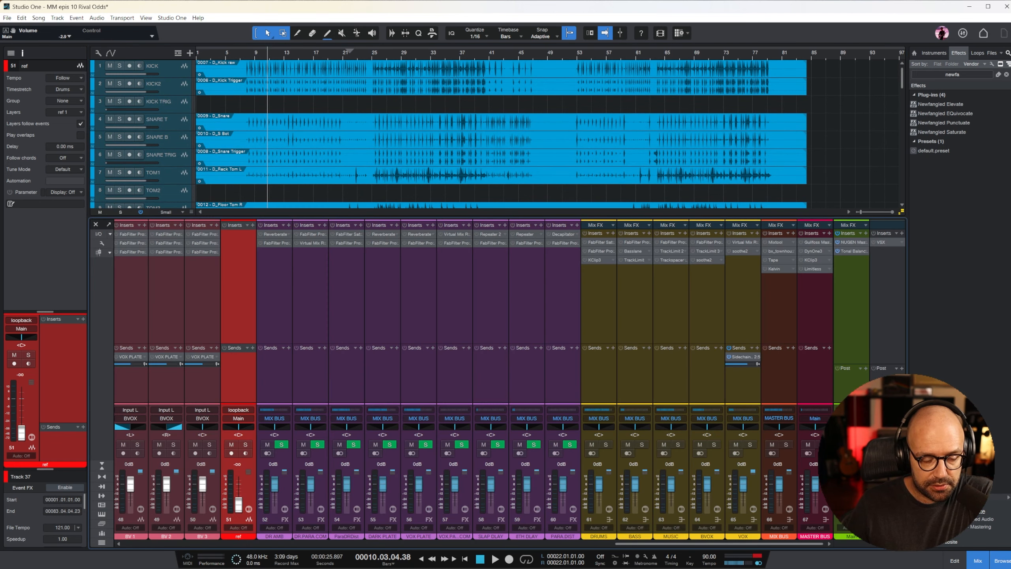
{"action": "mouse_move", "coordinate": [658, 545]}
{"action": "left_mouse_down"}
{"action": "mouse_move", "coordinate": [531, 537]}
{"action": "mouse_move", "coordinate": [670, 546]}
{"action": "left_mouse_up"}
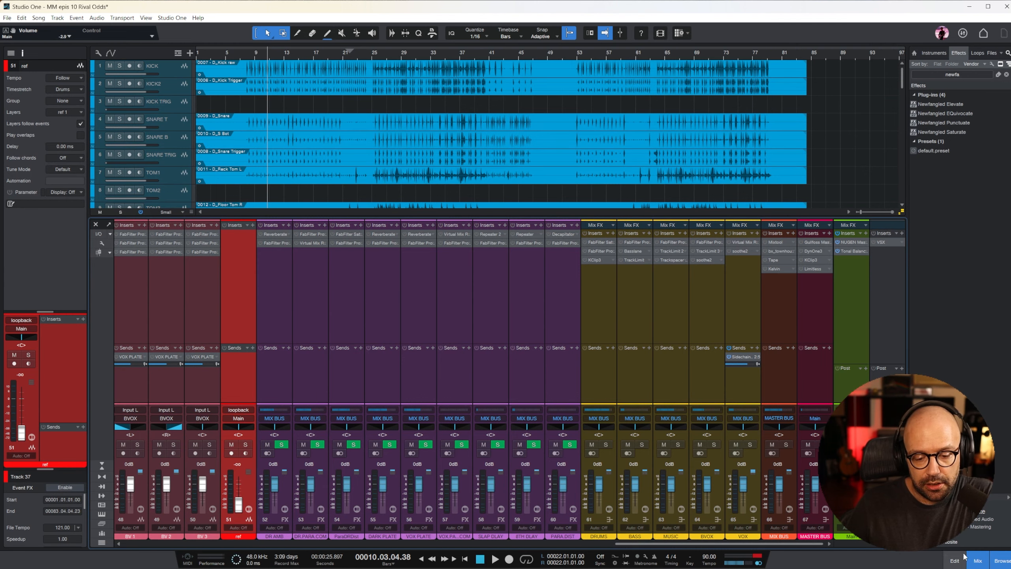
{"action": "left_click", "coordinate": [977, 560]}
- Play the mix from bar 10 while looking over all tracks from the drums to the vocals
{"action": "scroll", "coordinate": [432, 219], "scroll_direction": "down", "scroll_amount": 8}
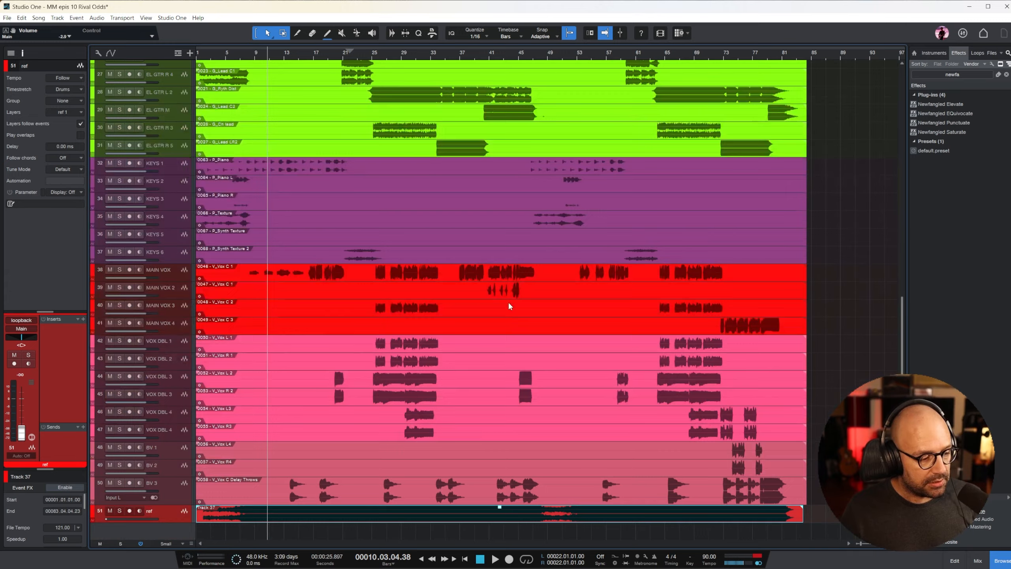
{"action": "scroll", "coordinate": [506, 303], "scroll_direction": "up", "scroll_amount": 8}
{"action": "scroll", "coordinate": [367, 201], "scroll_direction": "down", "scroll_amount": 8}
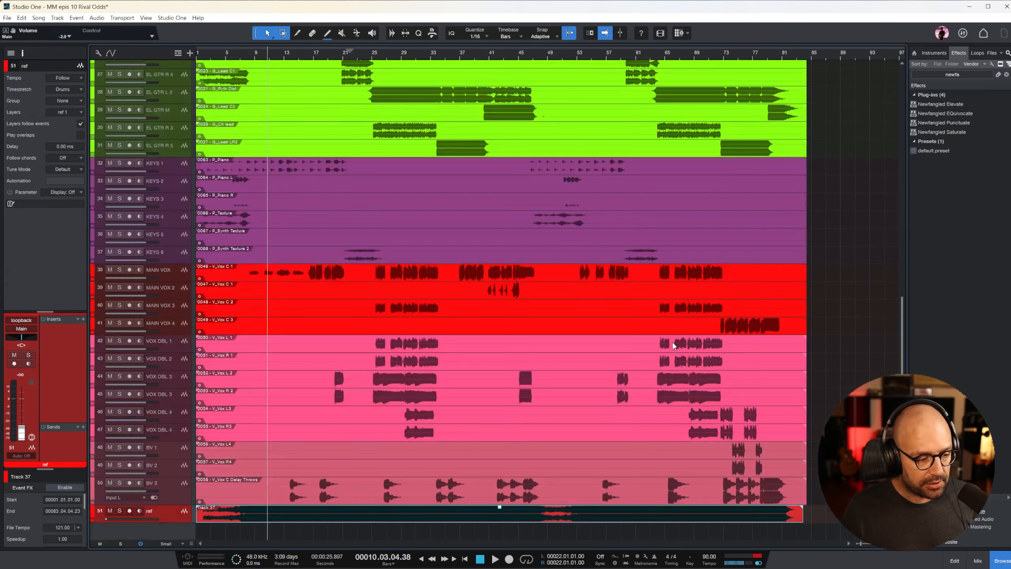
{"action": "scroll", "coordinate": [464, 223], "scroll_direction": "up", "scroll_amount": 8}
{"action": "key", "text": "space"}
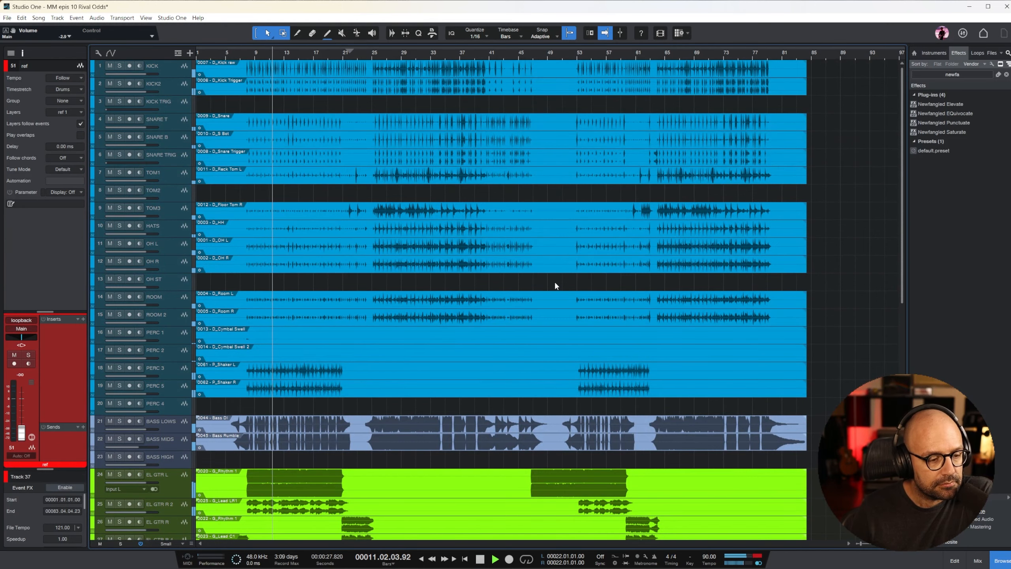
{"action": "scroll", "coordinate": [561, 280], "scroll_direction": "down", "scroll_amount": 8}
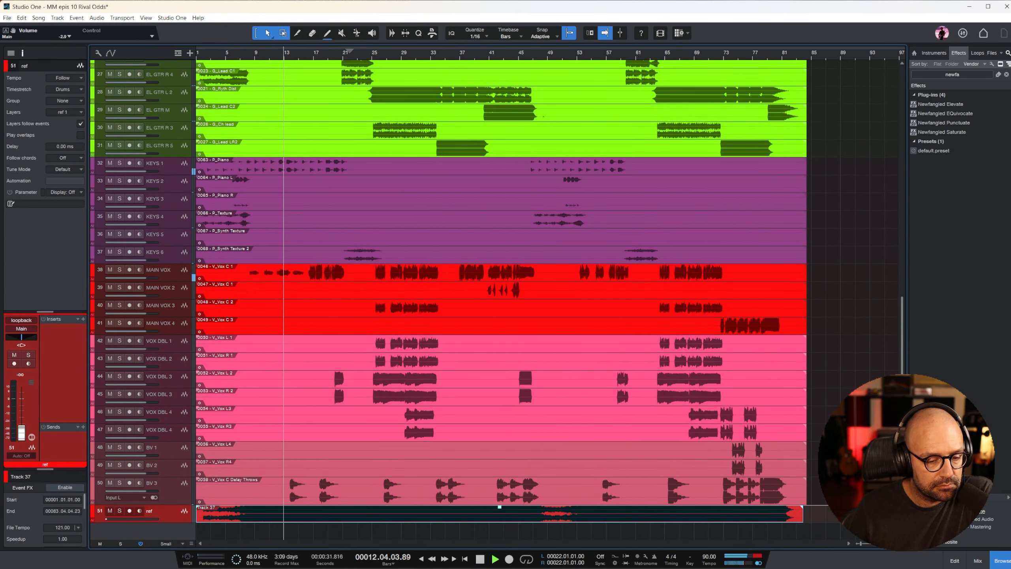
- Show the mixer during playback and set the MUSIC bus to -3.7 dB and the VOX bus to +2.5 dB
{"action": "left_click", "coordinate": [978, 561]}
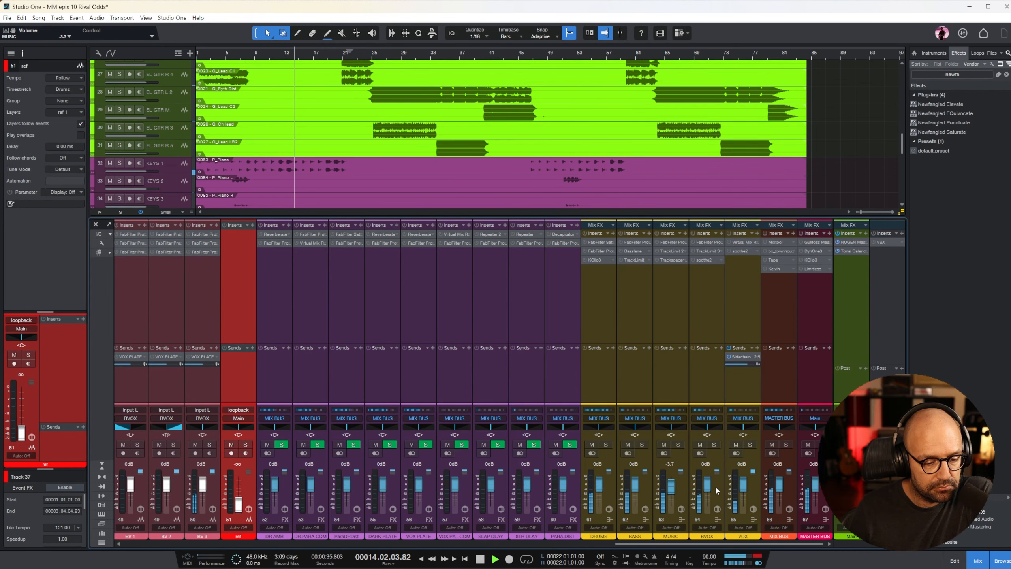
{"action": "left_click_drag", "start_coordinate": [743, 487], "coordinate": [743, 484]}
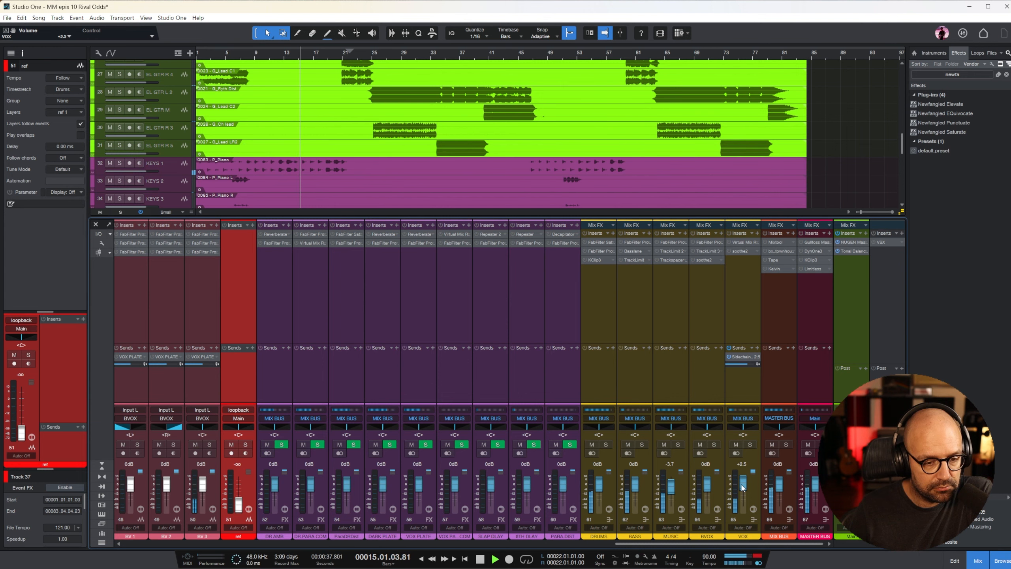
- Go to the drum channels in the mixer, select the KICK track with its clip, and hide the mixer
{"action": "left_click_drag", "start_coordinate": [756, 546], "coordinate": [218, 558]}
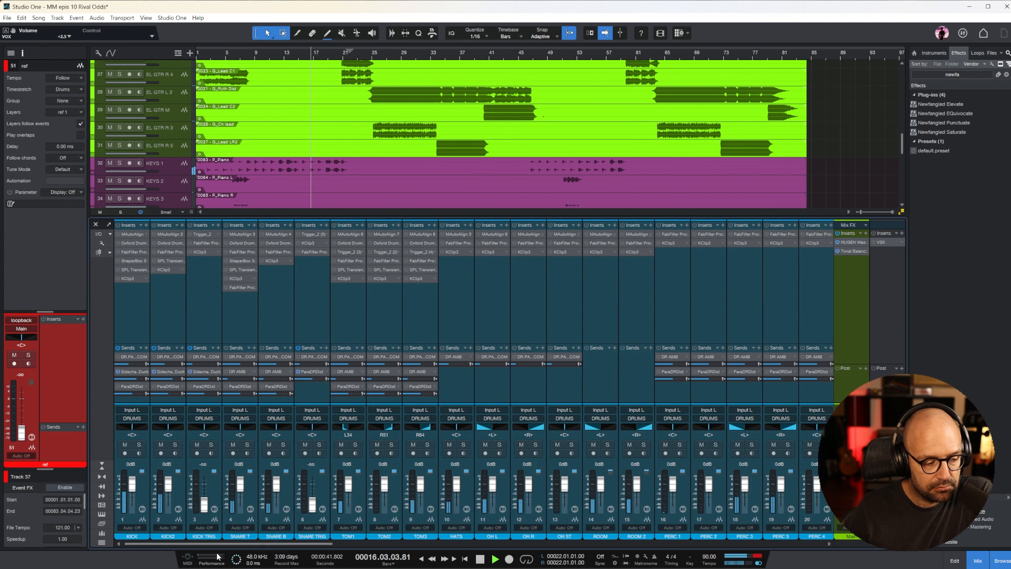
{"action": "left_click", "coordinate": [138, 312]}
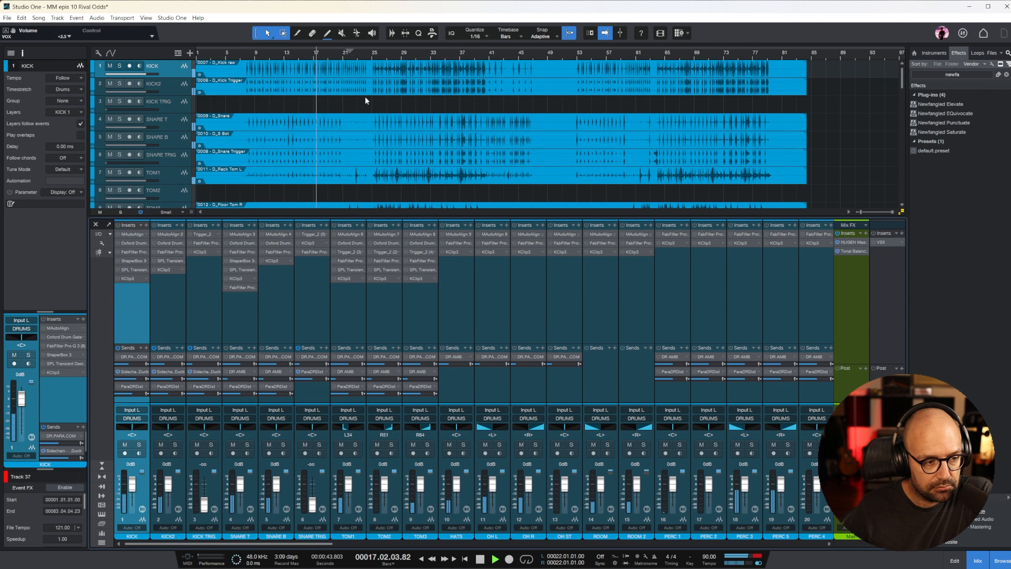
{"action": "left_click", "coordinate": [159, 66]}
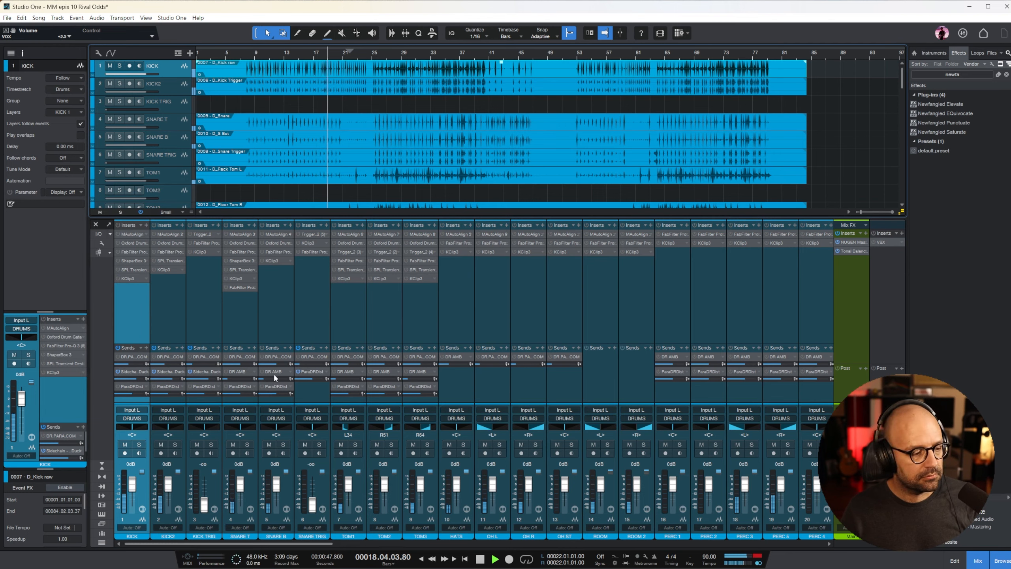
{"action": "key", "text": "F3"}
- Continue playback from around bar 26 while looking over the arrangement, and return to the drum tracks
{"action": "scroll", "coordinate": [607, 256], "scroll_direction": "down", "scroll_amount": 10}
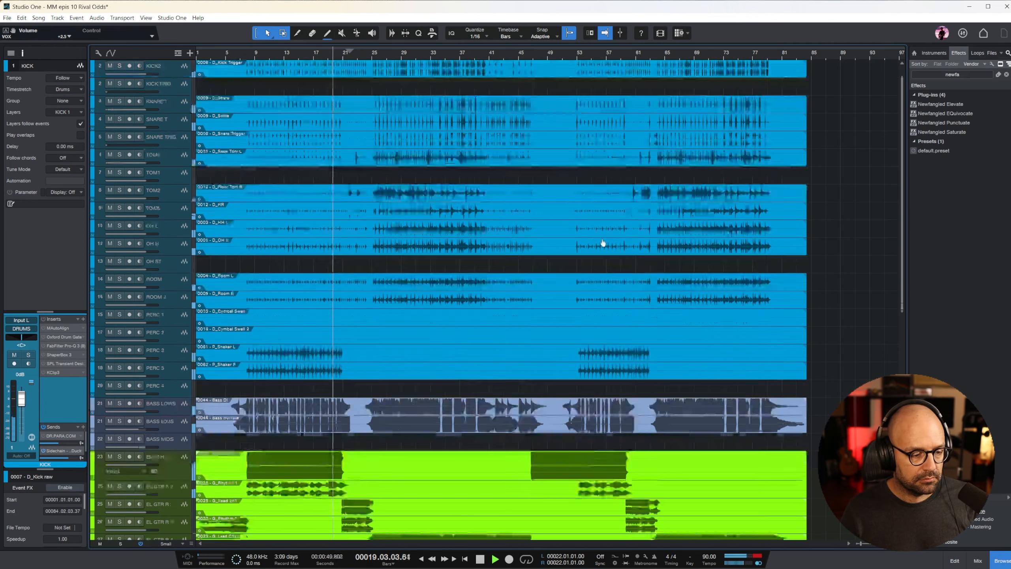
{"action": "scroll", "coordinate": [557, 262], "scroll_direction": "up", "scroll_amount": 4}
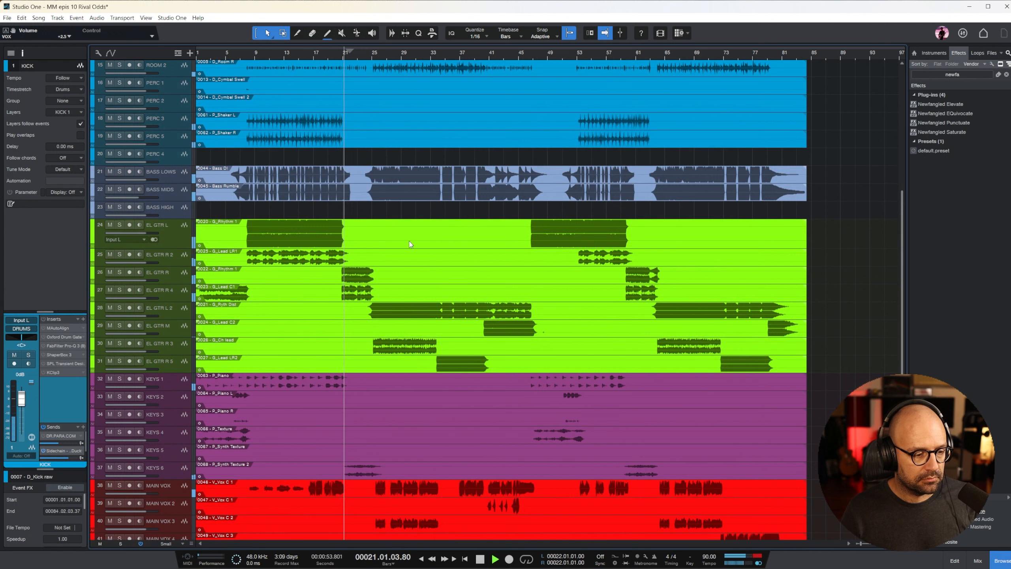
{"action": "left_click", "coordinate": [382, 54]}
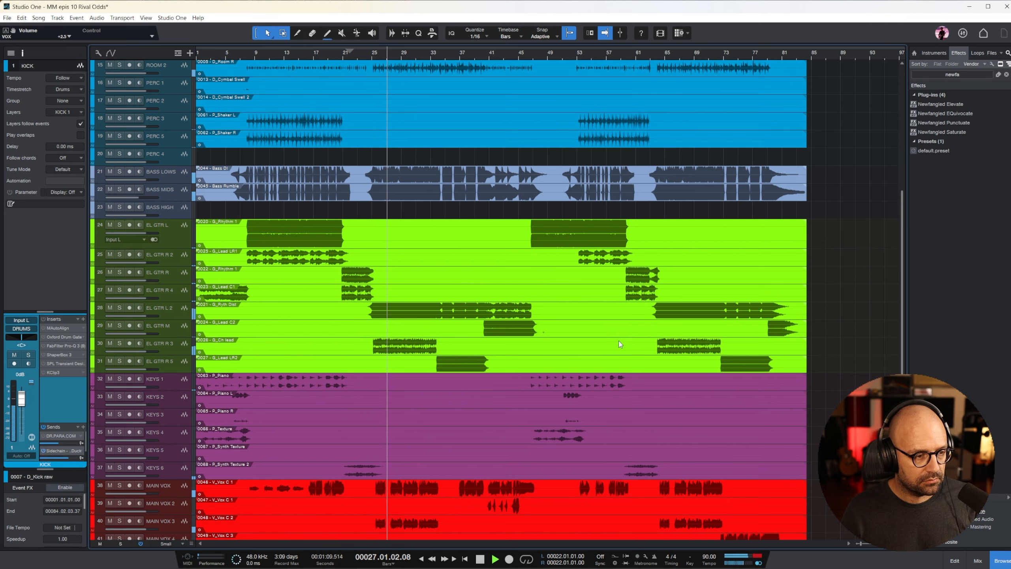
{"action": "scroll", "coordinate": [613, 325], "scroll_direction": "up", "scroll_amount": 7}
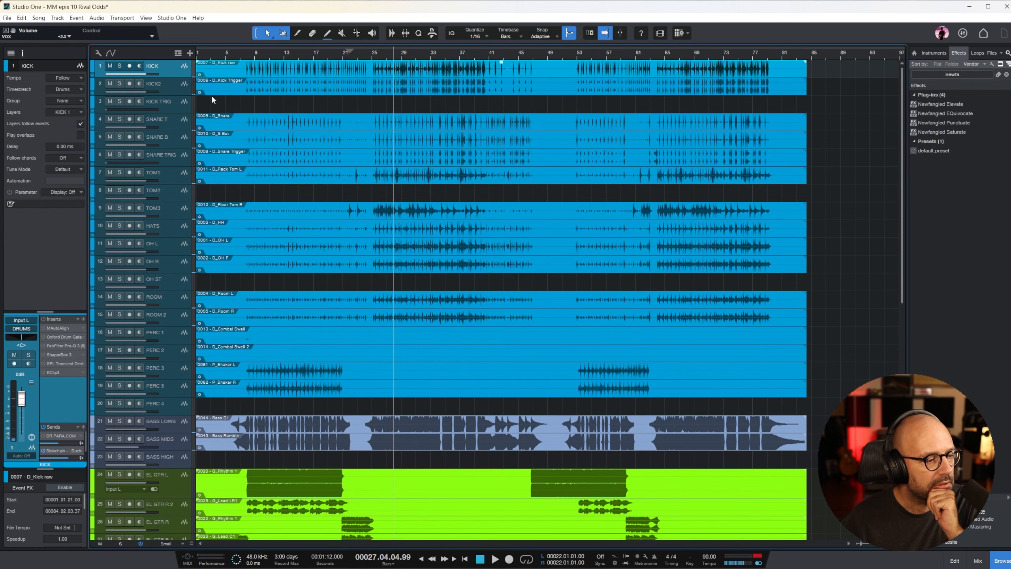
- Enlarge the KICK and KICK2 lanes and examine their hits up close around bar 28
{"action": "left_click", "coordinate": [172, 88]}
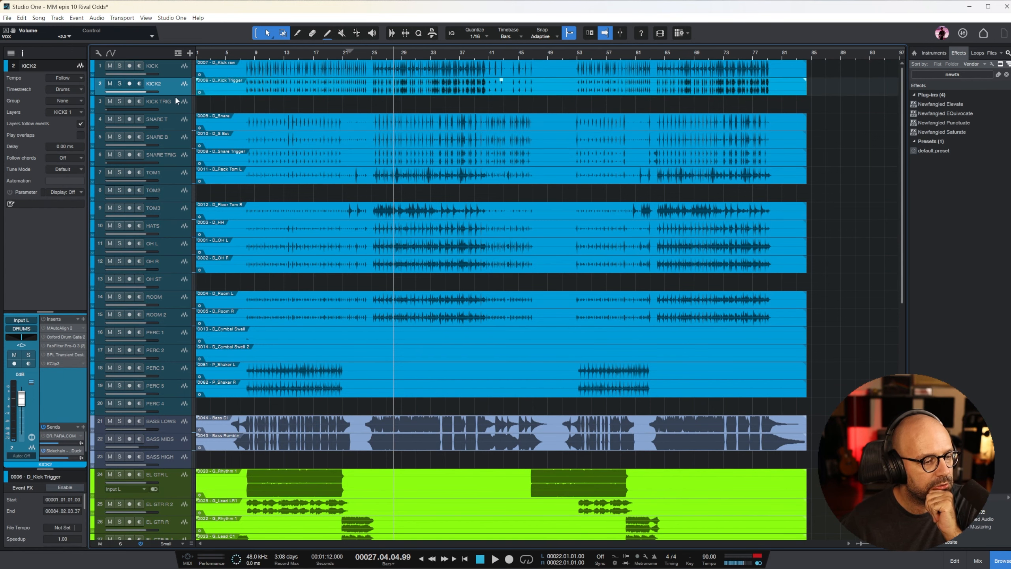
{"action": "left_click_drag", "start_coordinate": [178, 94], "coordinate": [178, 125]}
{"action": "left_click_drag", "start_coordinate": [174, 78], "coordinate": [169, 115]}
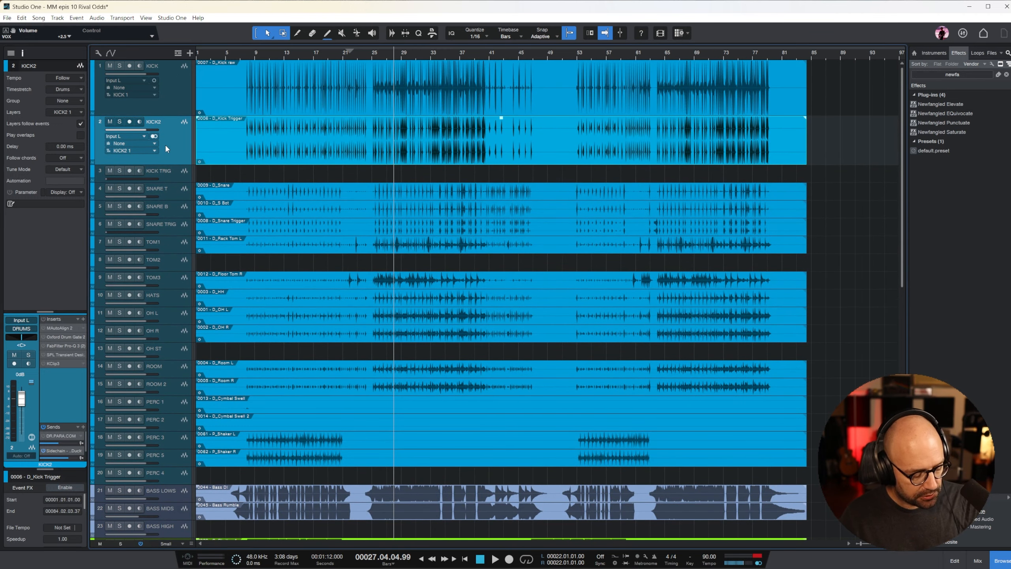
{"action": "key", "text": "e"}
{"action": "key", "text": "e"}
{"action": "key", "text": "e"}
{"action": "key", "text": "e"}
{"action": "key", "text": "e"}
{"action": "key", "text": "e"}
{"action": "key", "text": "w"}
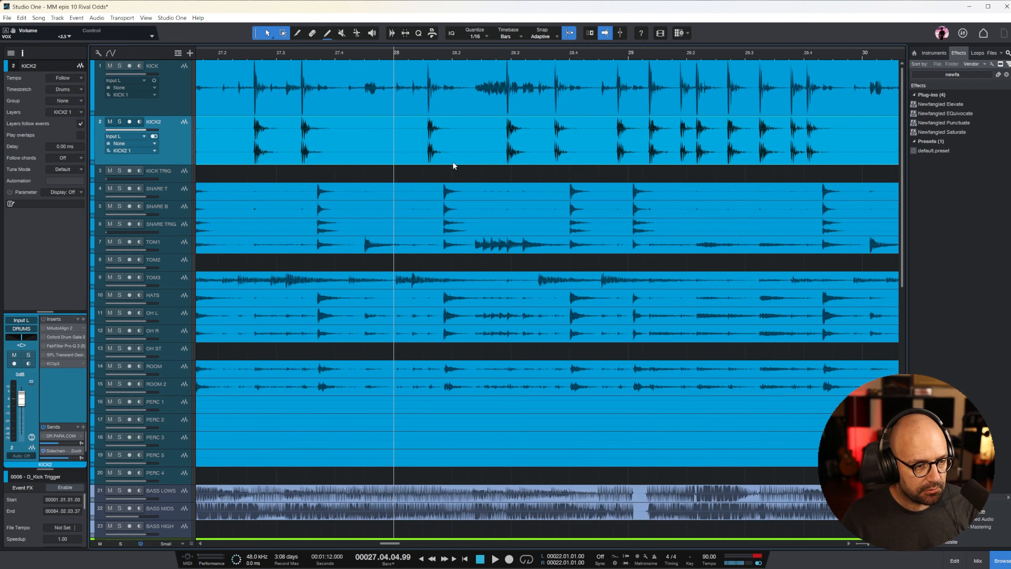
- Solo the KICK track and start playback
{"action": "key", "text": "w"}
{"action": "key", "text": "w"}
{"action": "key", "text": "w"}
{"action": "left_click", "coordinate": [406, 105]}
{"action": "key", "text": "s"}
{"action": "key", "text": "space"}
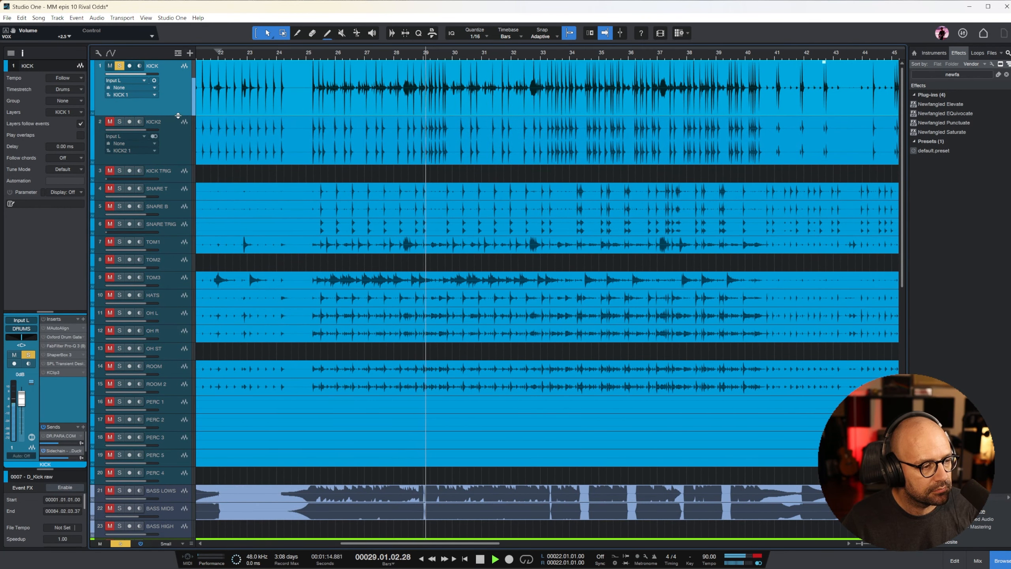
- Enlarge the KICK lane further, inspect its waveform around bars 27 to 32 during playback, and stop
{"action": "left_click_drag", "start_coordinate": [178, 115], "coordinate": [178, 194]}
{"action": "key", "text": "e"}
{"action": "key", "text": "e"}
{"action": "key", "text": "e"}
{"action": "key", "text": "e"}
{"action": "key", "text": "w"}
{"action": "key", "text": "w"}
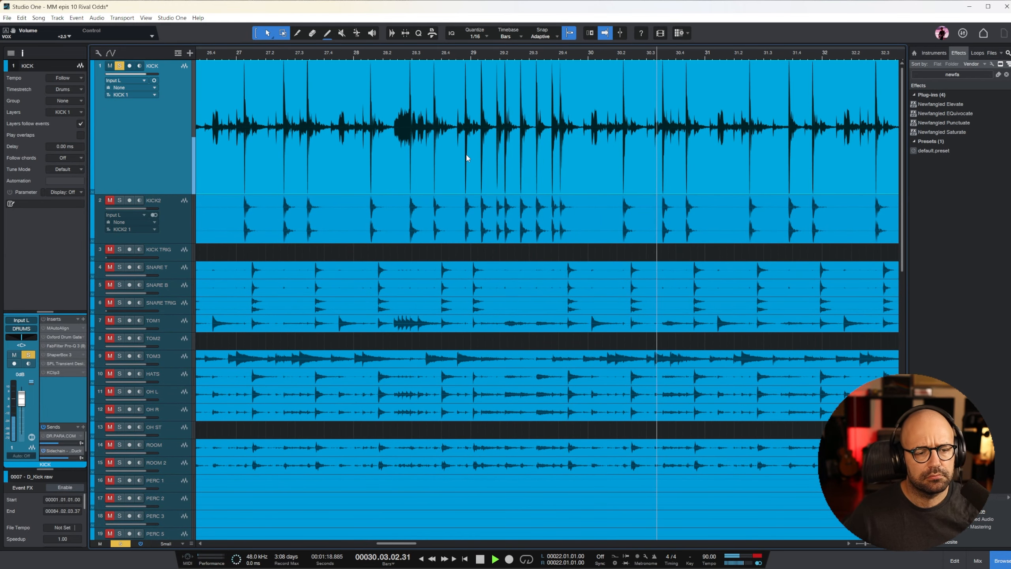
{"action": "key", "text": "space"}
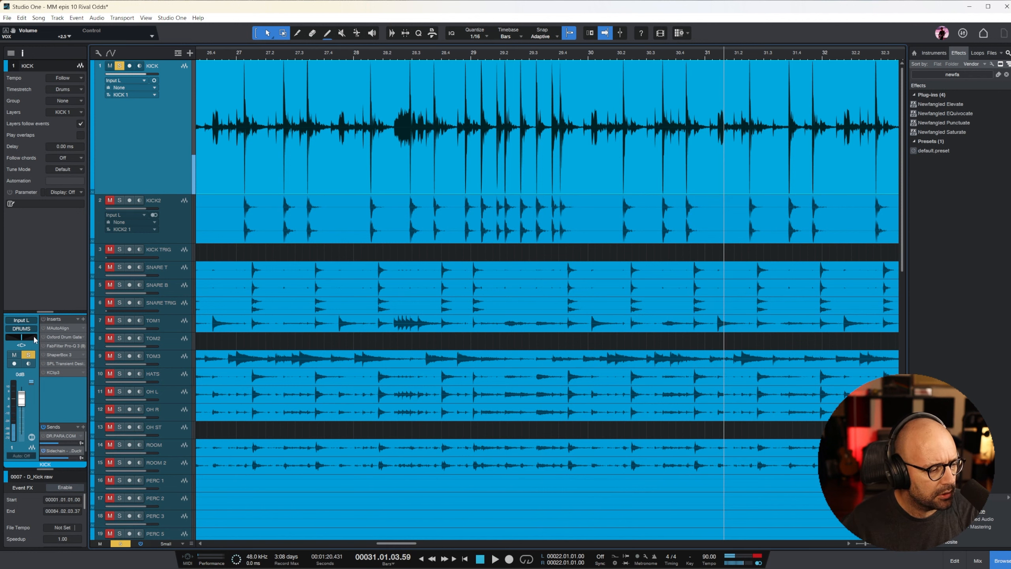
- Enable the KICK track's Oxford Drum Gate and set its transient matching to Kick during playback
{"action": "left_click", "coordinate": [59, 337]}
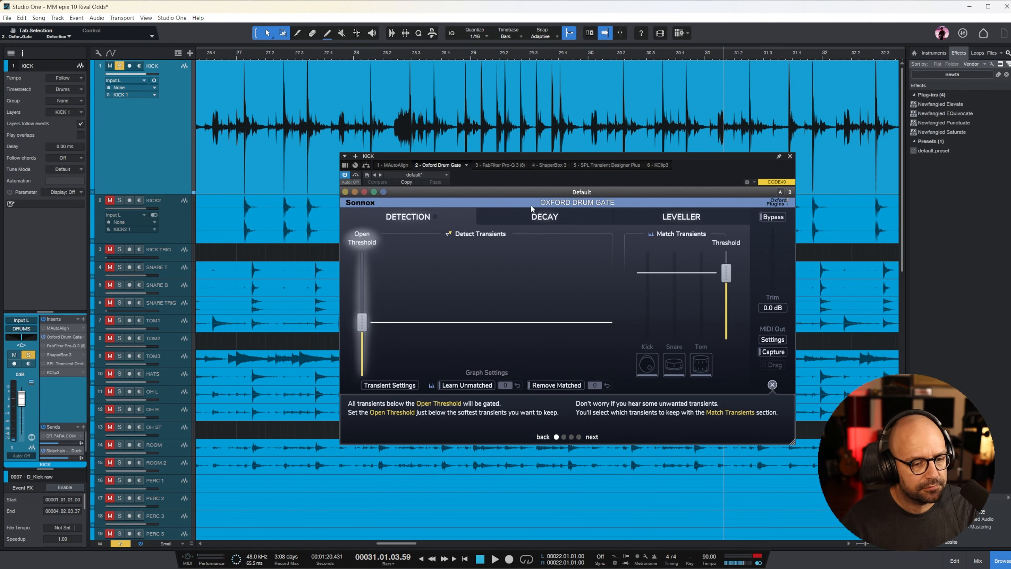
{"action": "key", "text": "space"}
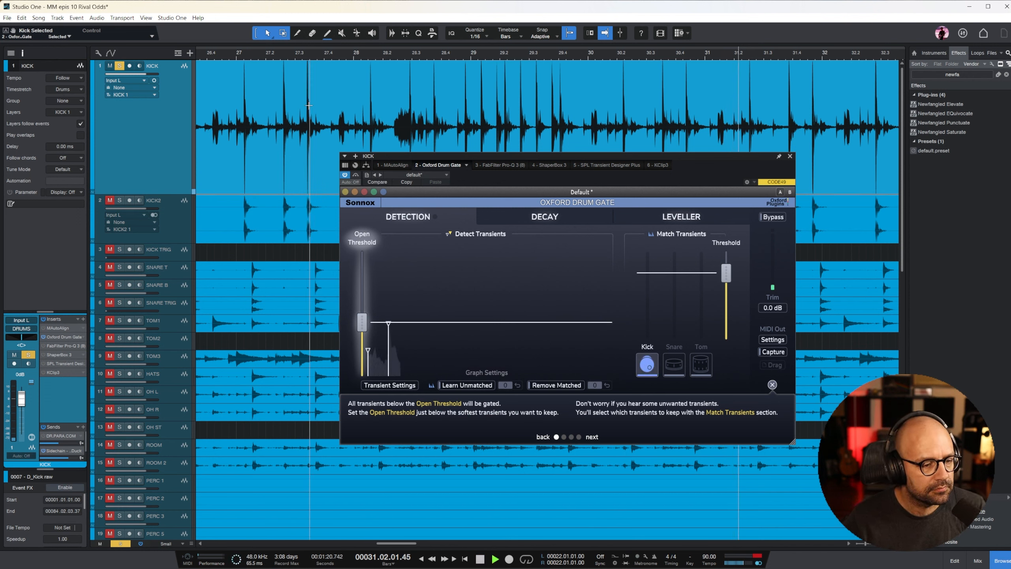
- Enable Pro-Q 3 on KICK, deepen the mid cut to about 23 dB, and raise the low boost near 54 Hz to about 8 dB
{"action": "double_click", "coordinate": [57, 346]}
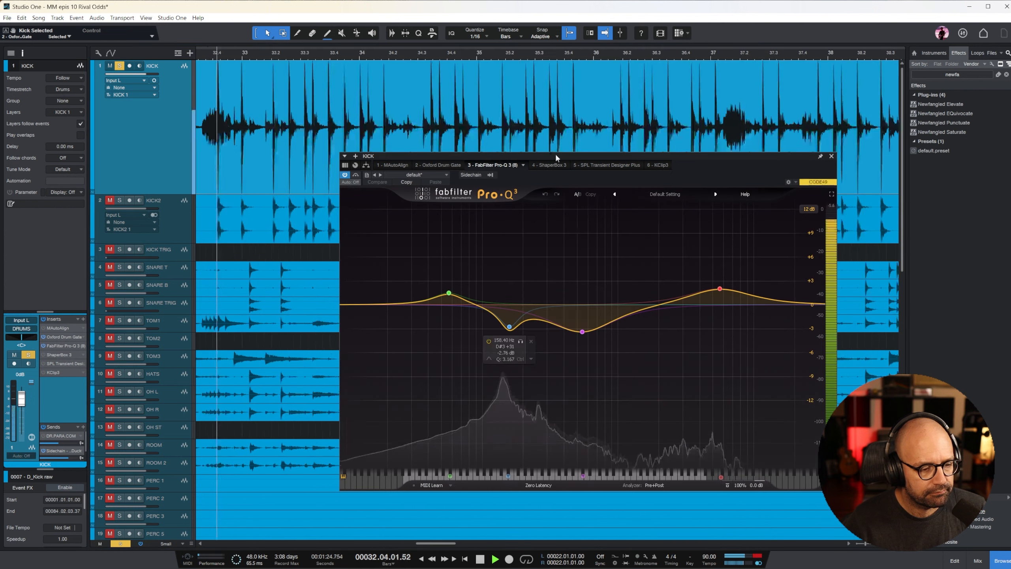
{"action": "left_click_drag", "start_coordinate": [582, 330], "coordinate": [579, 382]}
{"action": "scroll", "coordinate": [580, 348], "scroll_direction": "down", "scroll_amount": 3}
{"action": "left_click_drag", "start_coordinate": [448, 300], "coordinate": [447, 279]}
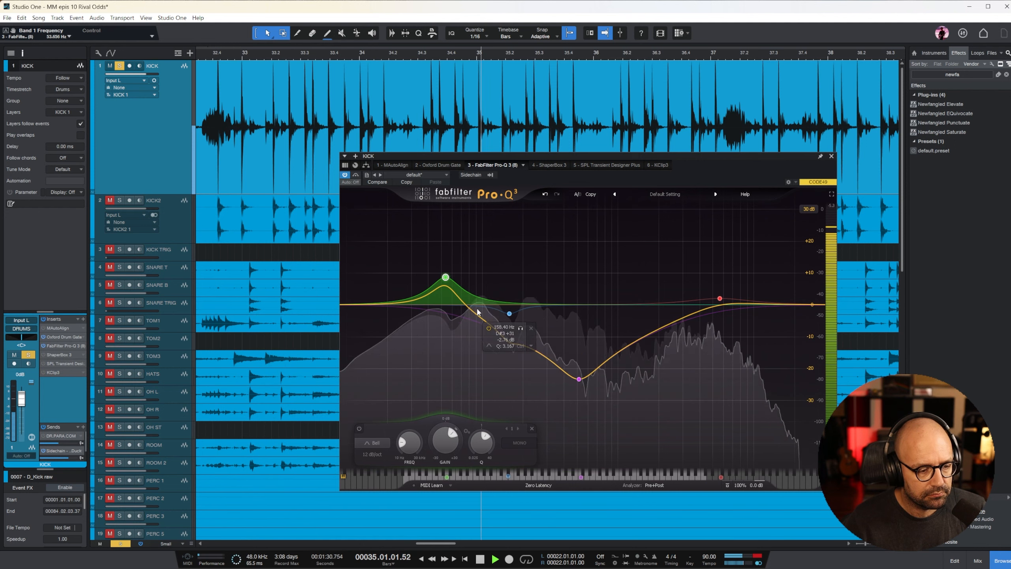
- Add a cut of about 8 dB near 98 Hz to the kick EQ and set the high band to +6.27 dB at about 4496 Hz
{"action": "left_click_drag", "start_coordinate": [480, 319], "coordinate": [482, 345]}
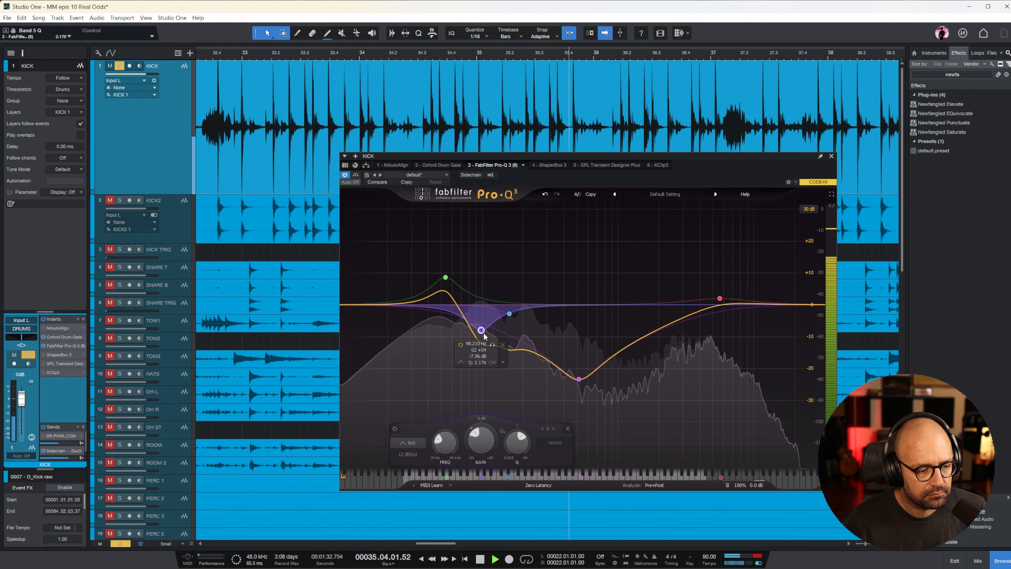
{"action": "mouse_move", "coordinate": [719, 298]}
{"action": "left_mouse_down"}
{"action": "mouse_move", "coordinate": [716, 274]}
{"action": "mouse_move", "coordinate": [707, 285]}
{"action": "left_mouse_up"}
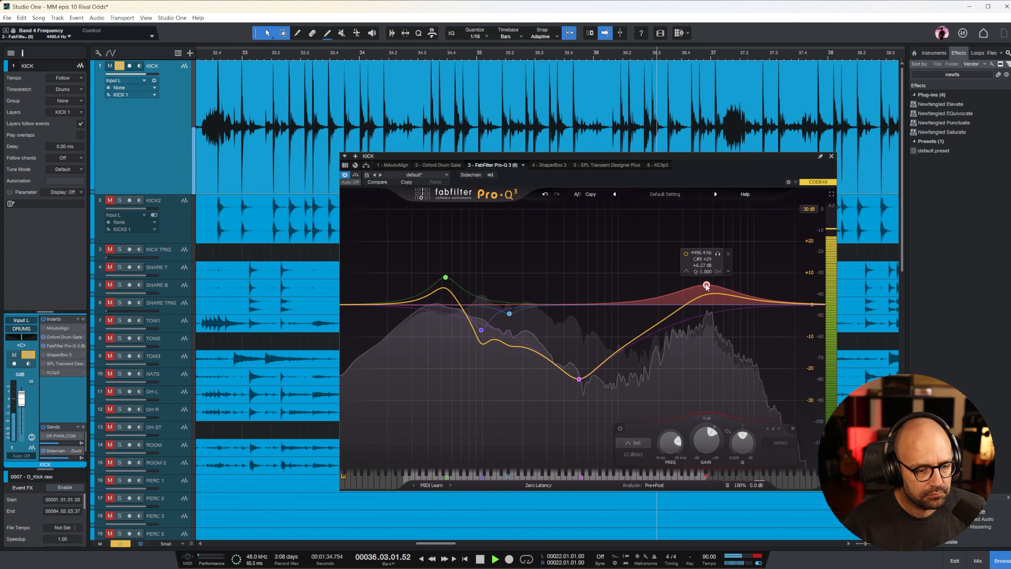
- Set the attack to about +5.4 dB and adjust the sustain in the kick's SPL Transient Designer Plus
{"action": "left_click", "coordinate": [599, 164]}
{"action": "left_click_drag", "start_coordinate": [388, 284], "coordinate": [388, 289]}
{"action": "left_click_drag", "start_coordinate": [388, 247], "coordinate": [388, 247]}
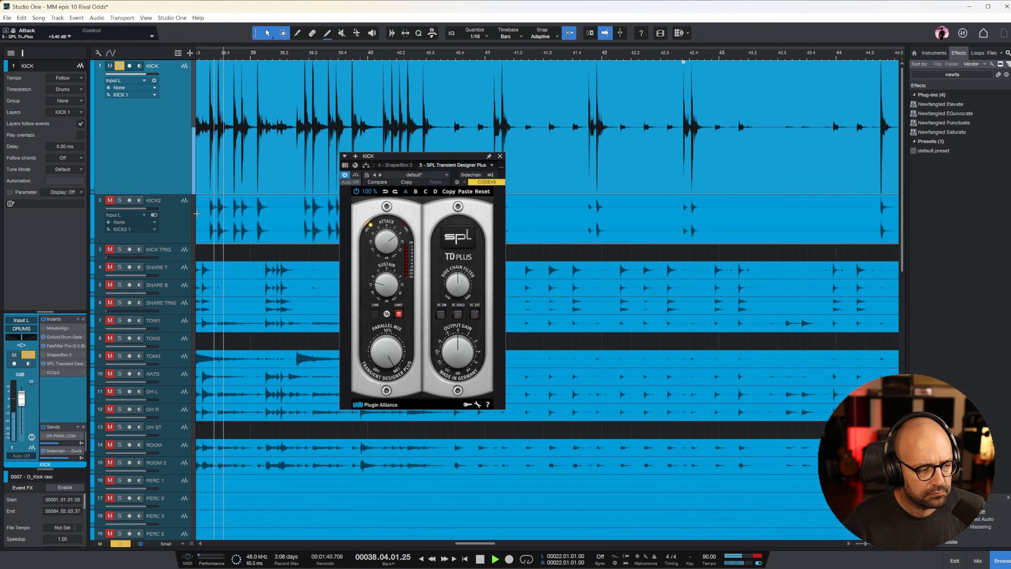
- Enable KClip 3 on the KICK track, set its input gain to 9.6 dB, and close the plug-in
{"action": "left_click", "coordinate": [53, 373]}
{"action": "left_click_drag", "start_coordinate": [476, 382], "coordinate": [478, 404]}
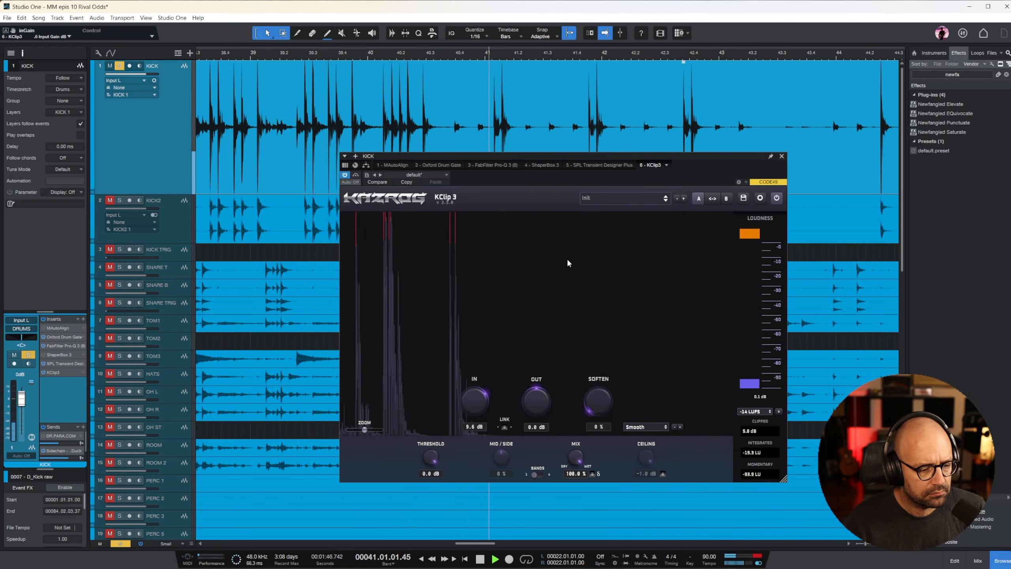
{"action": "left_click", "coordinate": [781, 156]}
- Select and solo the KICK2 track, listen to it from around bar 21, and stop playback
{"action": "key", "text": "w"}
{"action": "key", "text": "w"}
{"action": "key", "text": "w"}
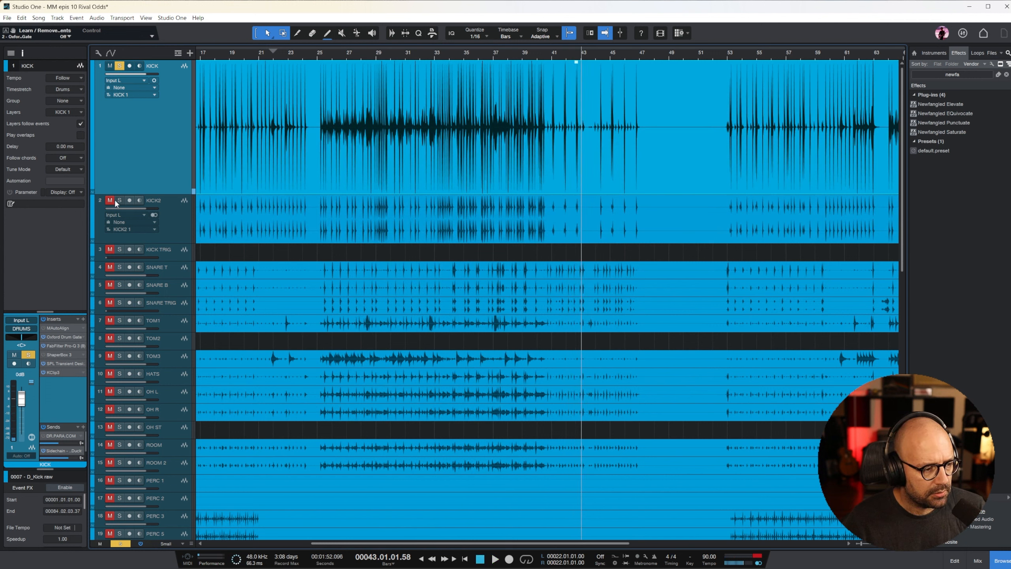
{"action": "left_click", "coordinate": [255, 58]}
{"action": "key", "text": "space"}
{"action": "left_click", "coordinate": [171, 212]}
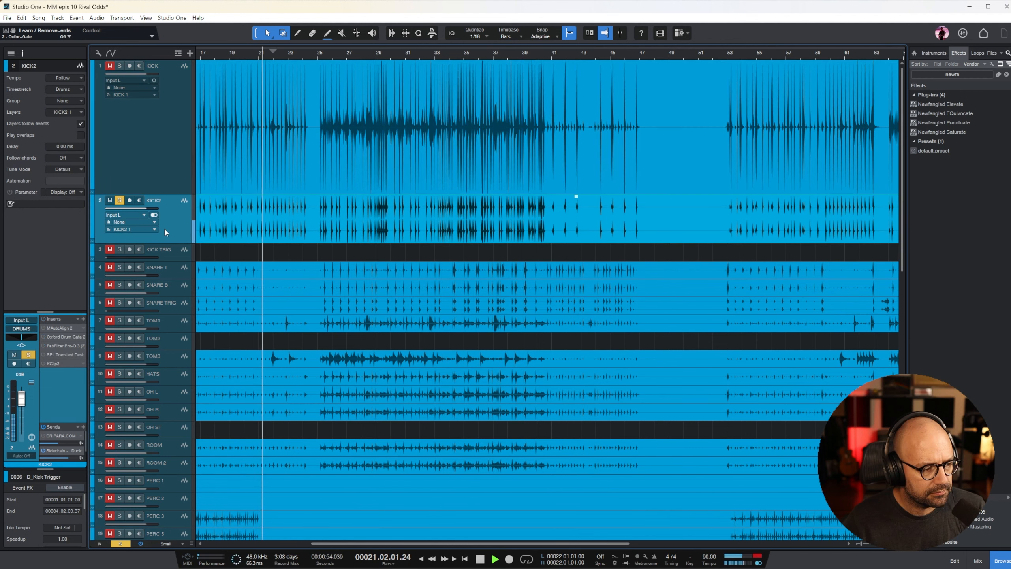
{"action": "key", "text": "space"}
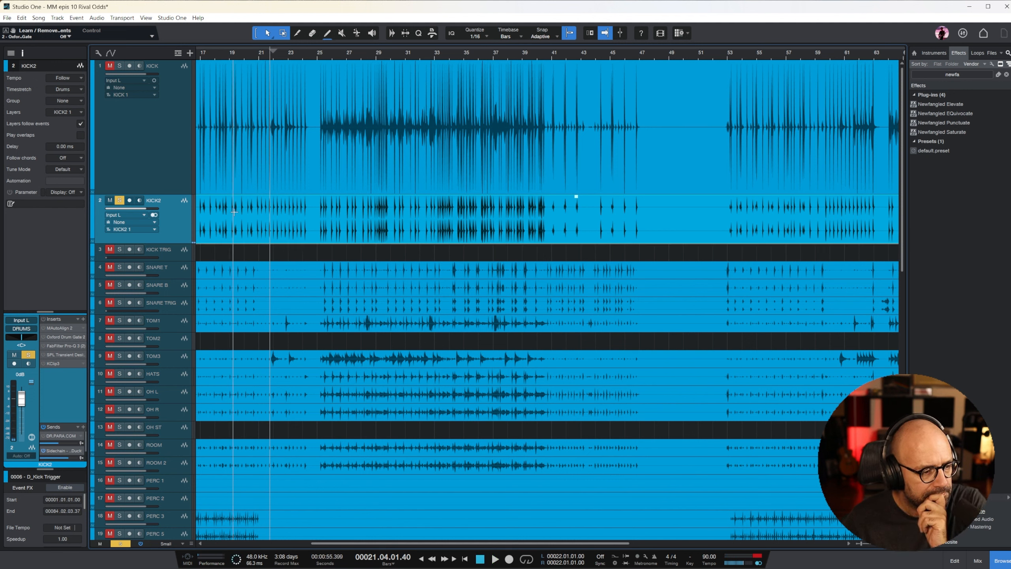
- Move the D_Kick Trigger clip from KICK2 to KICK TRIG, clear the solo, and shrink the emptied KICK2 lane
{"action": "left_click_drag", "start_coordinate": [280, 241], "coordinate": [280, 248]}
{"action": "left_click", "coordinate": [149, 256], "text": "alt"}
{"action": "left_click", "coordinate": [122, 200]}
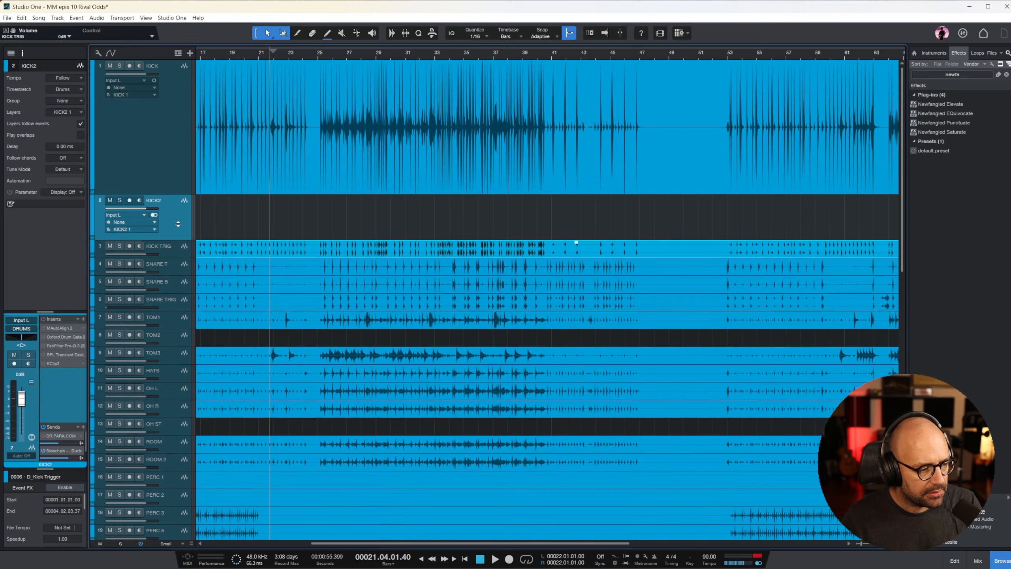
{"action": "left_click_drag", "start_coordinate": [176, 242], "coordinate": [174, 222]}
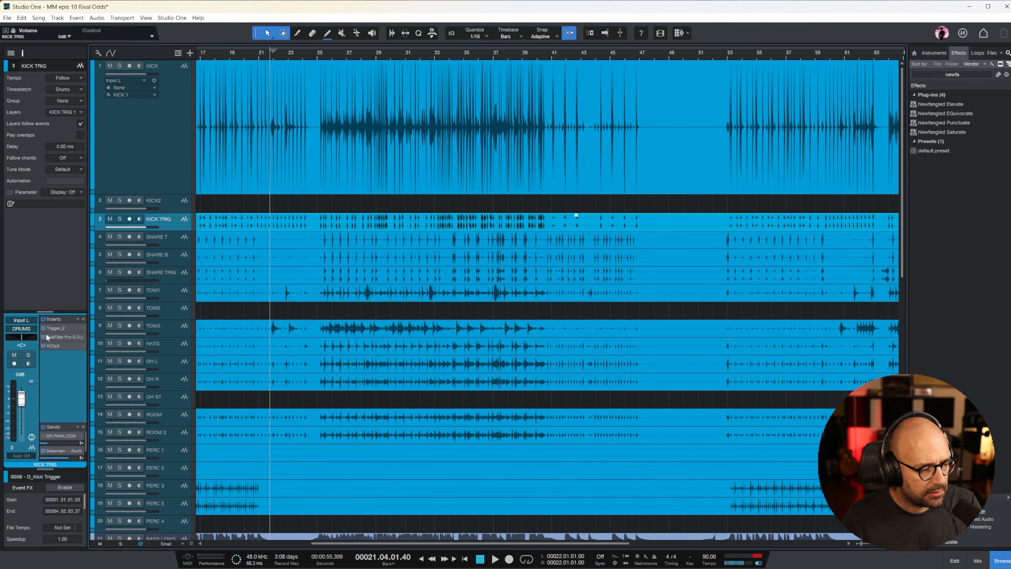
- Open Trigger 2 on KICK TRIG, play the track soloed, and enlarge its lane
{"action": "double_click", "coordinate": [60, 326]}
{"action": "left_click_drag", "start_coordinate": [916, 153], "coordinate": [432, 153]}
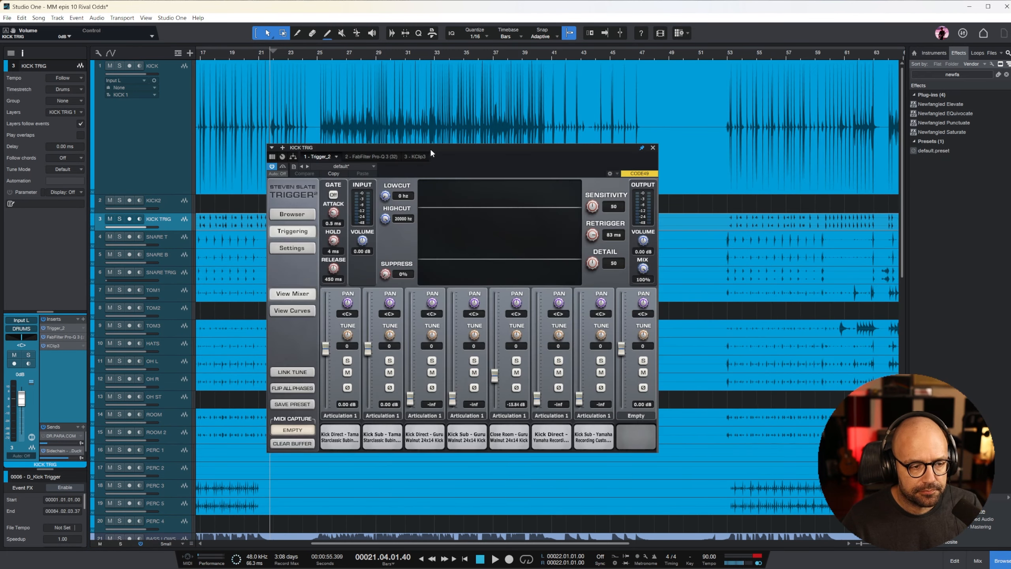
{"action": "key", "text": "space"}
{"action": "left_click", "coordinate": [110, 219]}
{"action": "left_click", "coordinate": [110, 218]}
{"action": "left_click", "coordinate": [119, 219]}
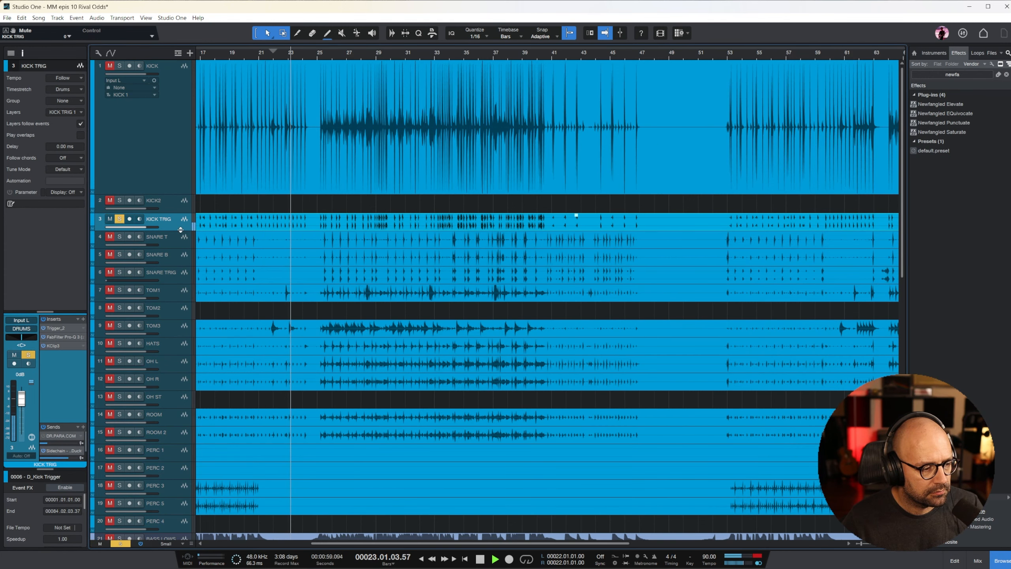
{"action": "left_click_drag", "start_coordinate": [180, 230], "coordinate": [181, 268]}
- Set the KICK TRIG KClip 3 input gain to 5.2 dB and audition it together with KICK soloed from around bar 18
{"action": "left_click", "coordinate": [56, 346]}
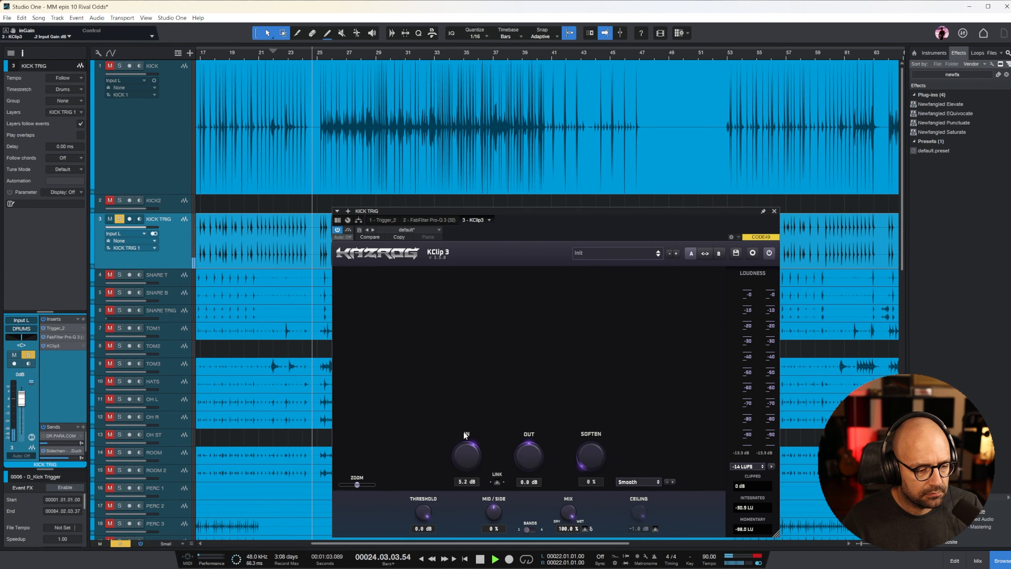
{"action": "left_click", "coordinate": [219, 51]}
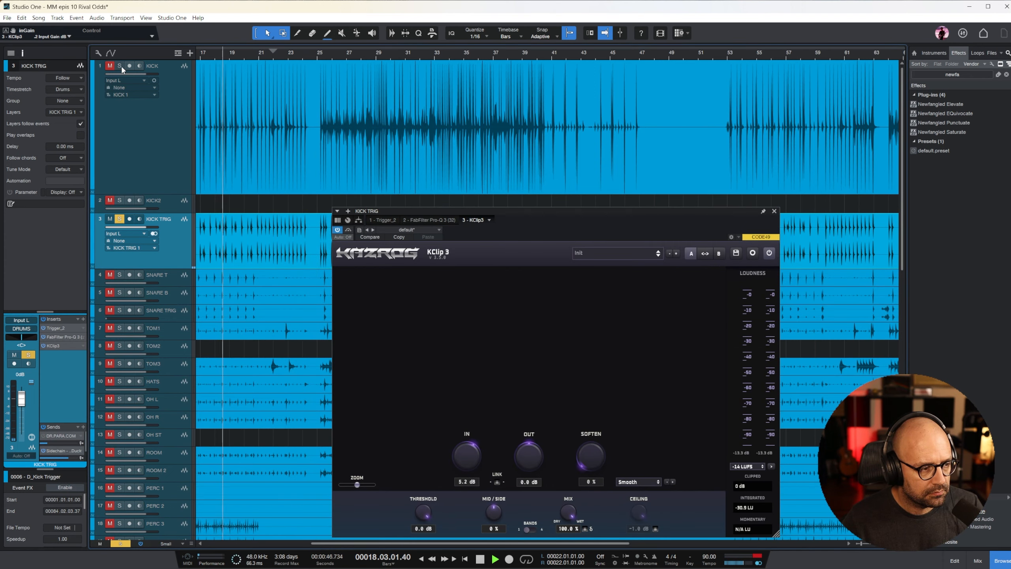
{"action": "left_click", "coordinate": [119, 66]}
{"action": "key", "text": "e"}
{"action": "key", "text": "e"}
{"action": "key", "text": "e"}
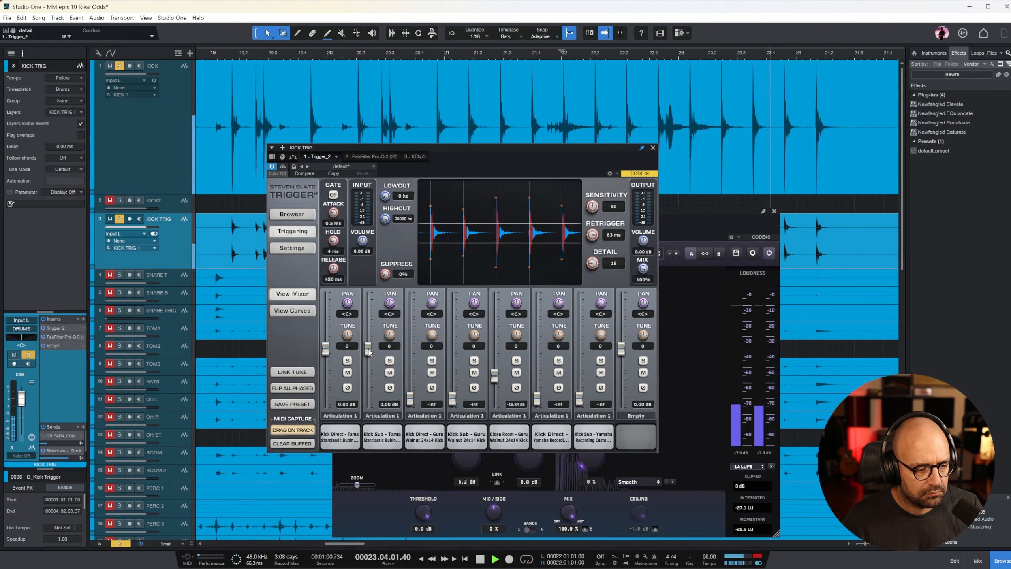
- In KICK TRIG's Trigger 2, set Detail to 18, raise the Tama Kick Sub sample to 3.94 dB, and close the open plug-ins
{"action": "left_click_drag", "start_coordinate": [367, 349], "coordinate": [370, 341]}
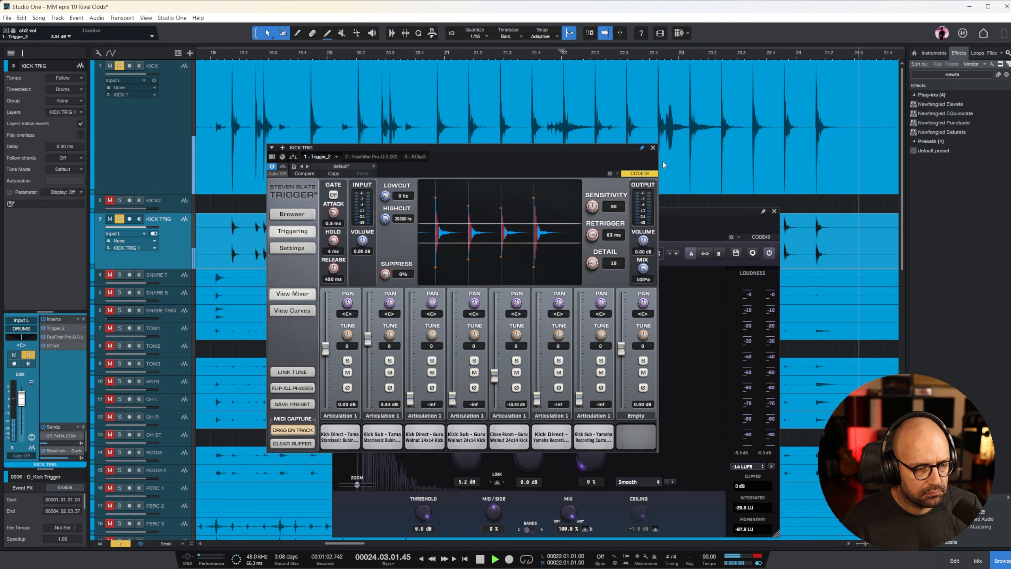
{"action": "left_click", "coordinate": [653, 148]}
{"action": "key", "text": "w"}
{"action": "key", "text": "w"}
{"action": "key", "text": "w"}
{"action": "key", "text": "w"}
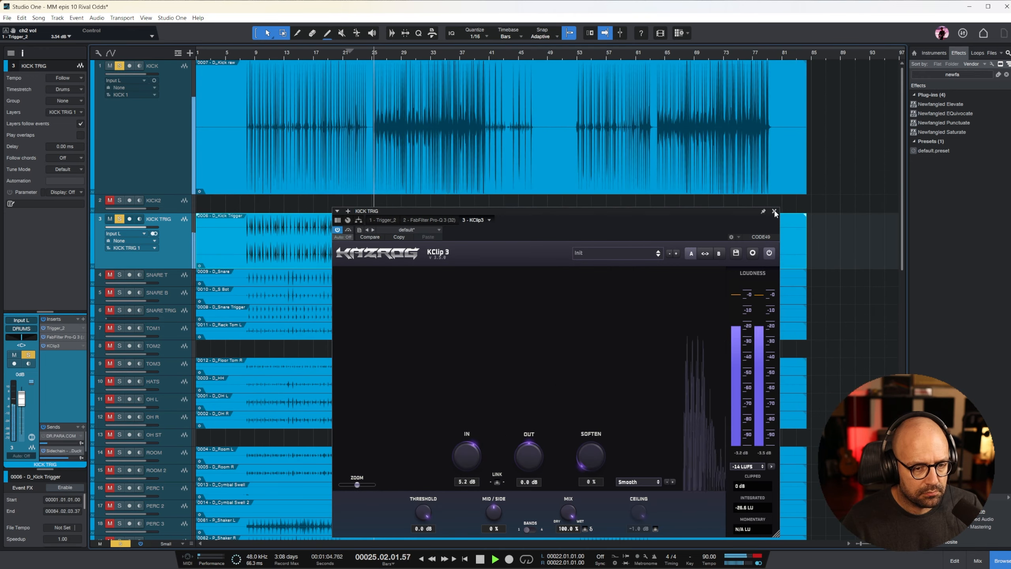
{"action": "left_click", "coordinate": [774, 211]}
- Lower the KICK TRIG level to -5.3 dB, enlarge its sends area to show ParaDRDist, and stop playback
{"action": "left_click_drag", "start_coordinate": [19, 399], "coordinate": [21, 405]}
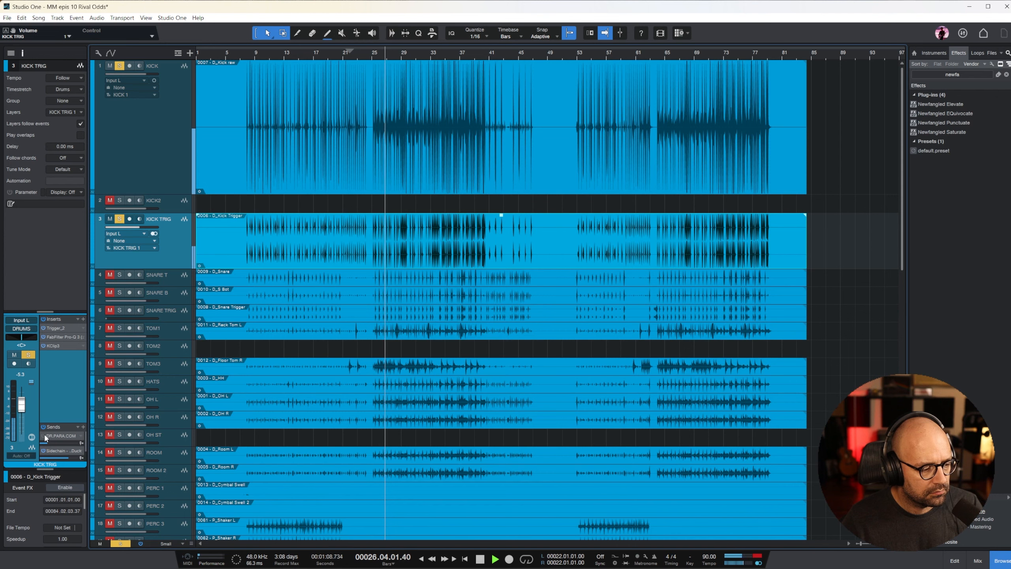
{"action": "left_click_drag", "start_coordinate": [63, 423], "coordinate": [63, 393]}
{"action": "key", "text": "space"}
- Show the mixer console, select the effects channels 52 to 60, and hide the console
{"action": "left_click", "coordinate": [986, 559]}
{"action": "left_click_drag", "start_coordinate": [326, 544], "coordinate": [818, 545]}
{"action": "left_click", "coordinate": [271, 280]}
{"action": "left_click", "coordinate": [557, 311], "text": "shift"}
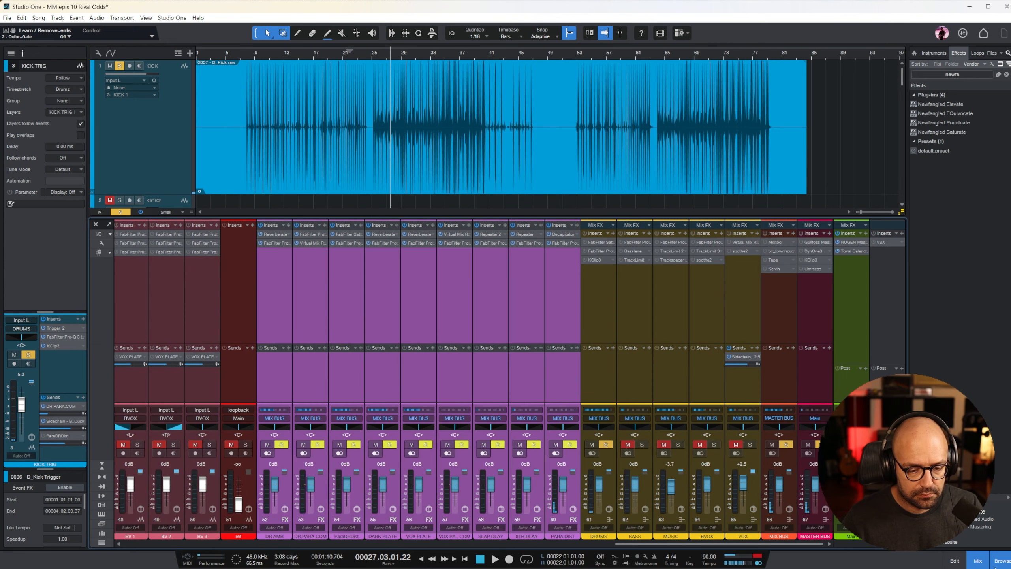
{"action": "key", "text": "F3"}
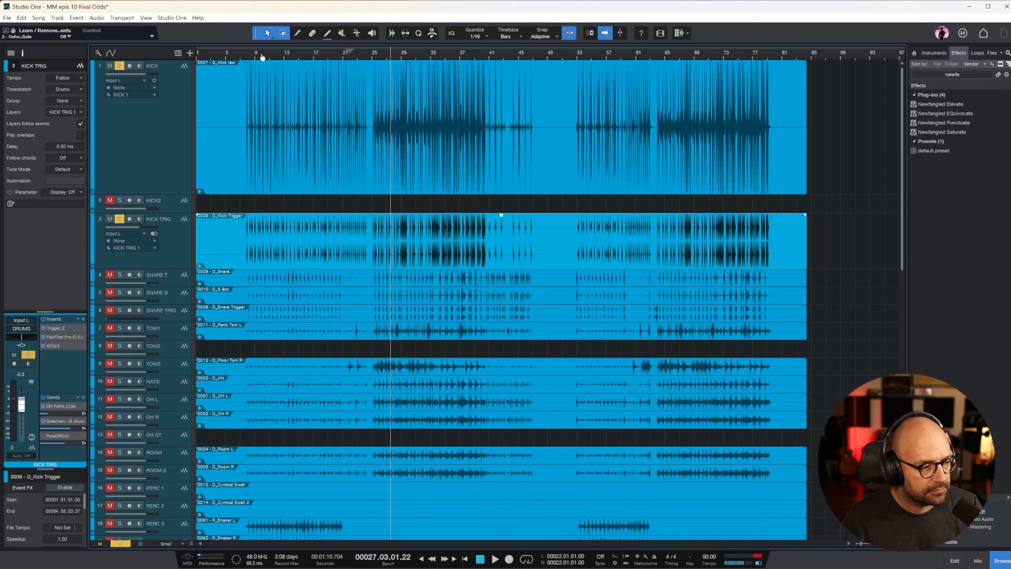
- Add a cut of about 18 dB around 219 Hz with a Q of 2.65 to the KICK track's Pro-Q 3, and close it
{"action": "scroll", "coordinate": [261, 56], "scroll_direction": "up", "scroll_amount": 3}
{"action": "left_click", "coordinate": [160, 155]}
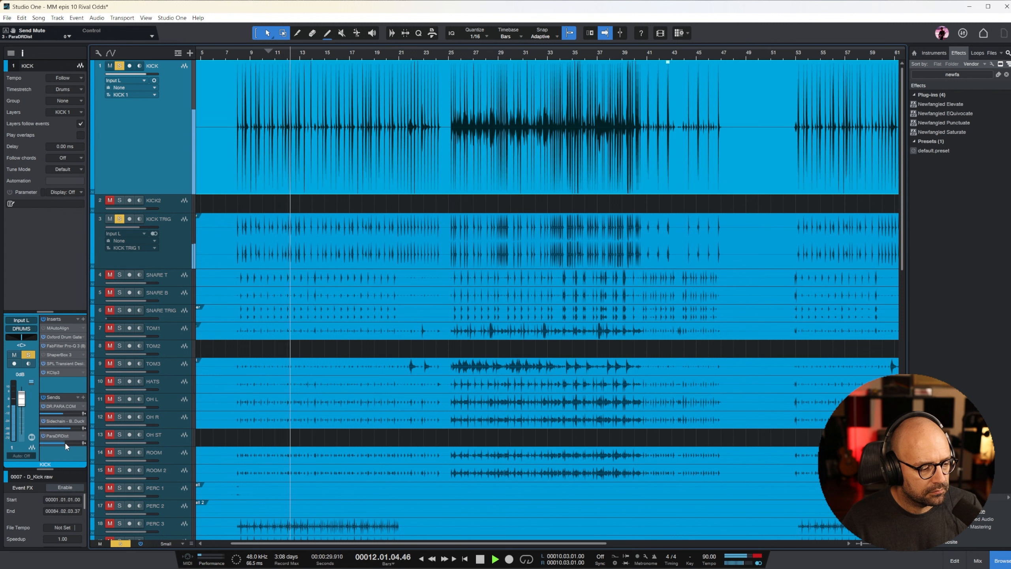
{"action": "left_click", "coordinate": [65, 346]}
{"action": "mouse_move", "coordinate": [537, 353]}
{"action": "left_mouse_down"}
{"action": "mouse_move", "coordinate": [533, 218]}
{"action": "mouse_move", "coordinate": [529, 362]}
{"action": "left_mouse_up"}
{"action": "scroll", "coordinate": [529, 367], "scroll_direction": "down", "scroll_amount": 3}
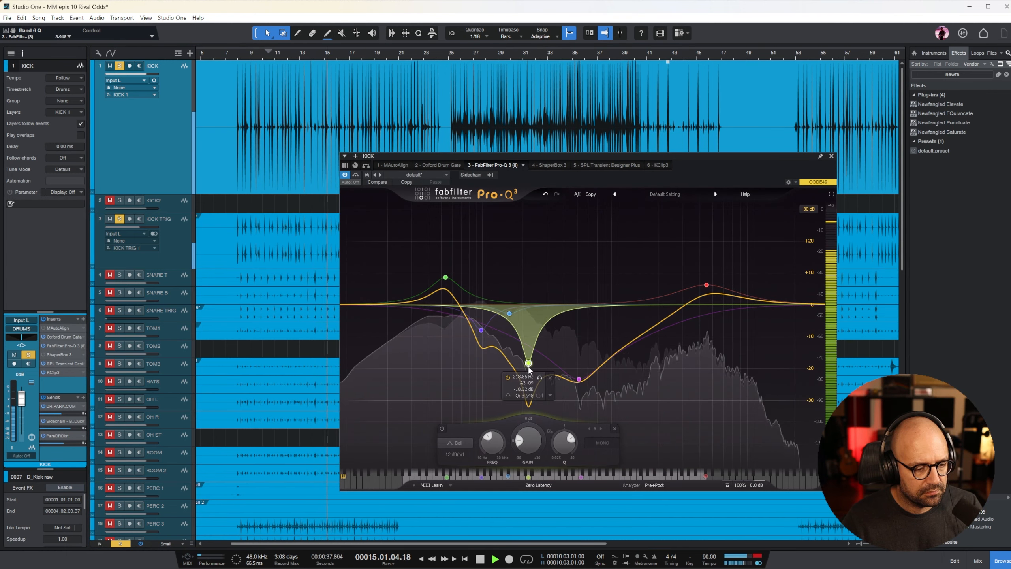
{"action": "left_click", "coordinate": [831, 156]}
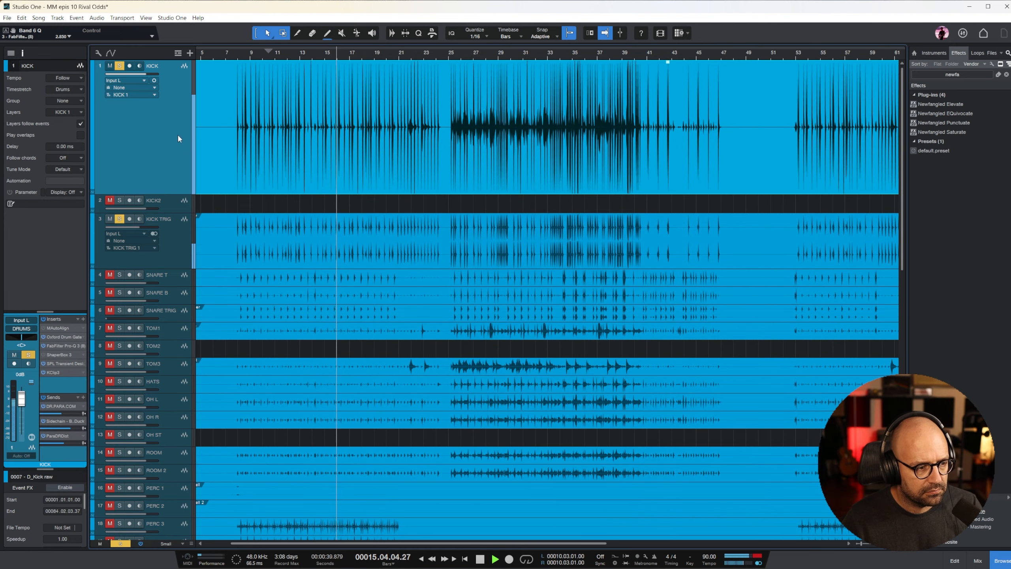
- Stop playback, clear the solos, and remove the KICK2 track
{"action": "left_click", "coordinate": [172, 242]}
{"action": "key", "text": "space"}
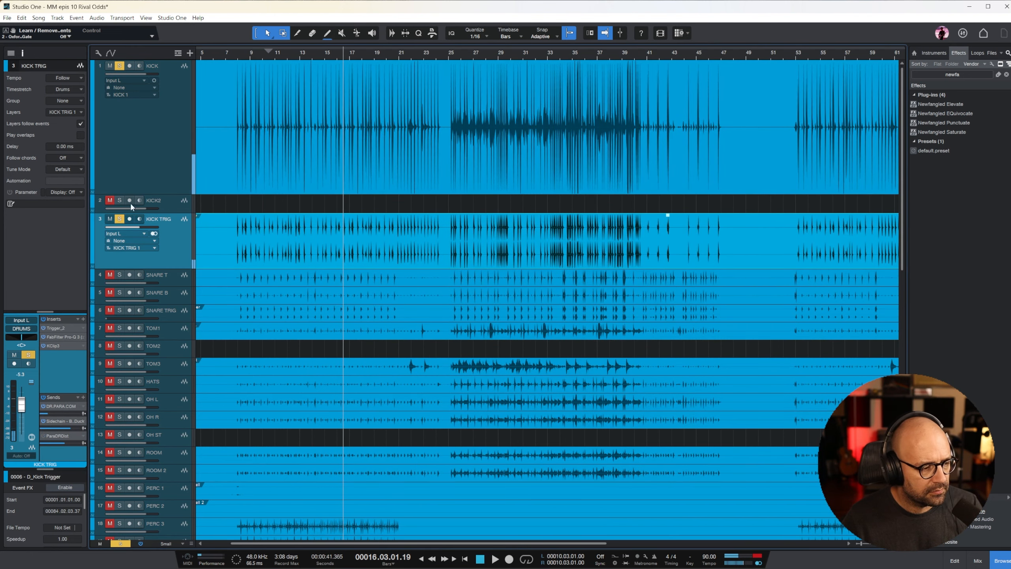
{"action": "key", "text": "z"}
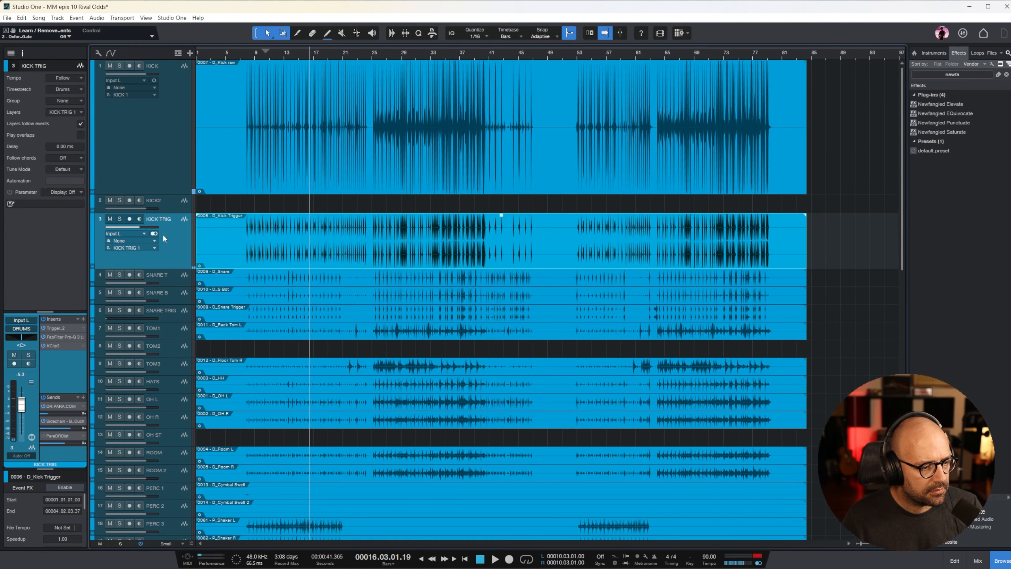
{"action": "right_click", "coordinate": [173, 206]}
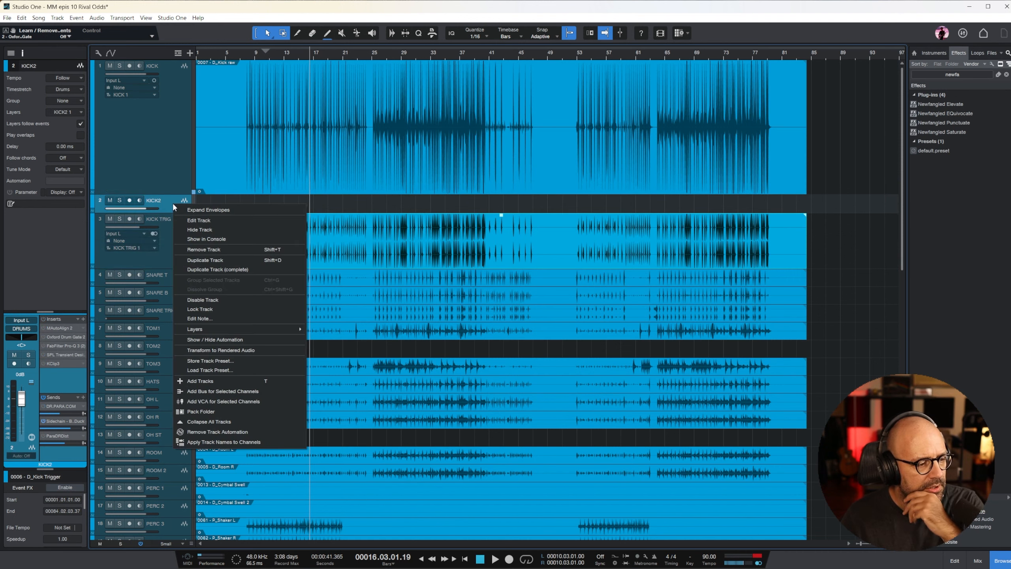
{"action": "left_click", "coordinate": [221, 249]}
- Select SNARE T, play it soloed, and enlarge its lane
{"action": "left_click", "coordinate": [182, 261]}
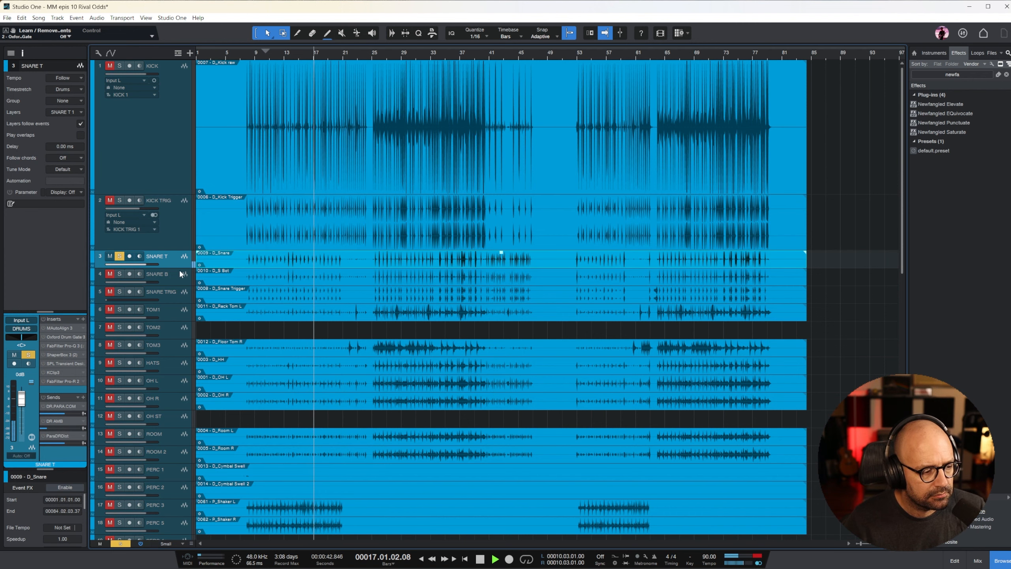
{"action": "left_click_drag", "start_coordinate": [181, 267], "coordinate": [179, 313]}
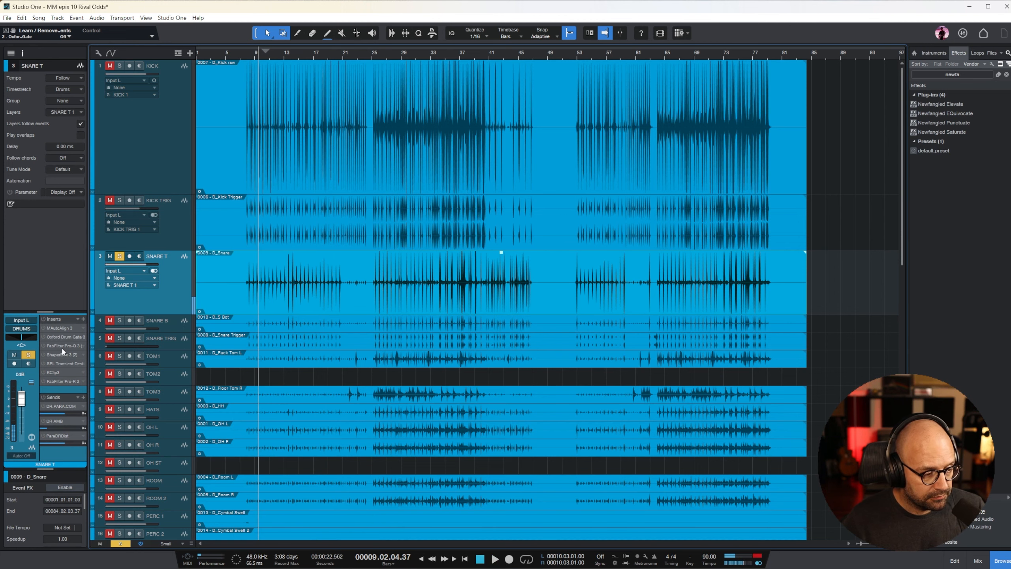
- Enable Oxford Drum Gate on SNARE T and set its Open Threshold to -27.7 dB during playback
{"action": "left_click", "coordinate": [55, 335]}
{"action": "left_click_drag", "start_coordinate": [857, 149], "coordinate": [489, 141]}
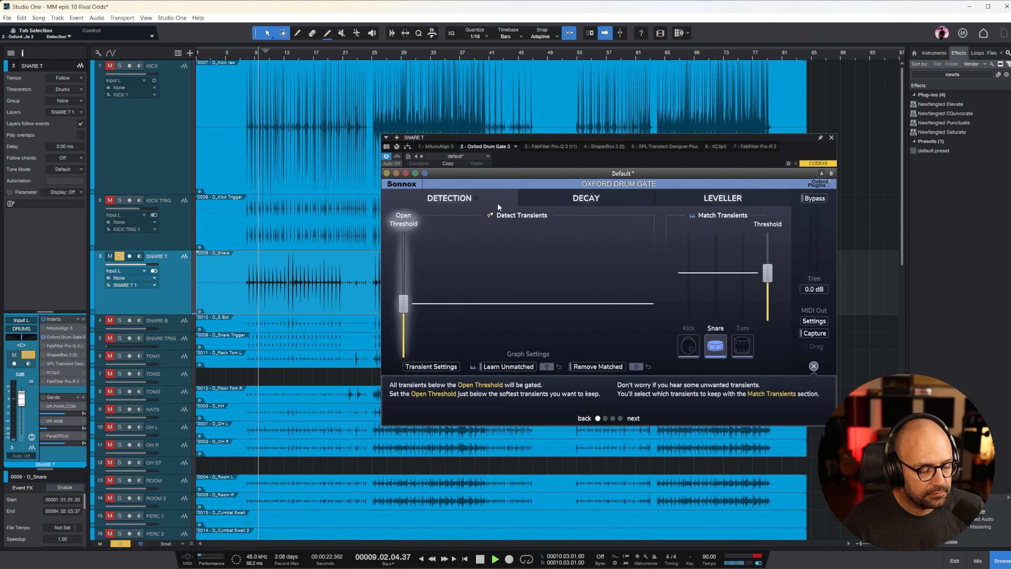
{"action": "left_click_drag", "start_coordinate": [404, 305], "coordinate": [405, 321]}
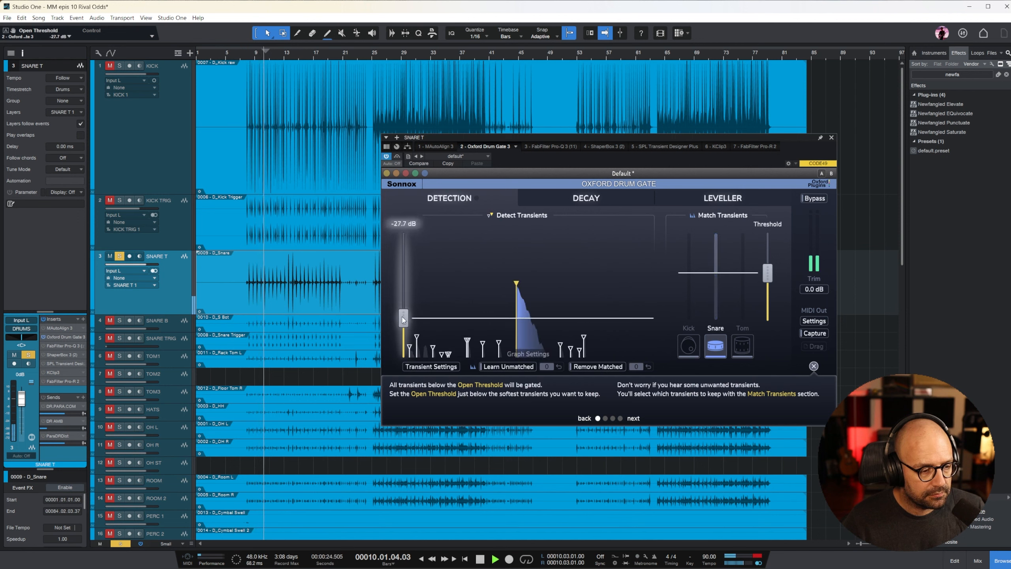
- Enable Pro-Q 3 on SNARE T and add two narrow cuts, the lower one about 5.8 dB at 336 Hz with a Q of about 11
{"action": "left_click", "coordinate": [43, 346]}
{"action": "left_click", "coordinate": [63, 346]}
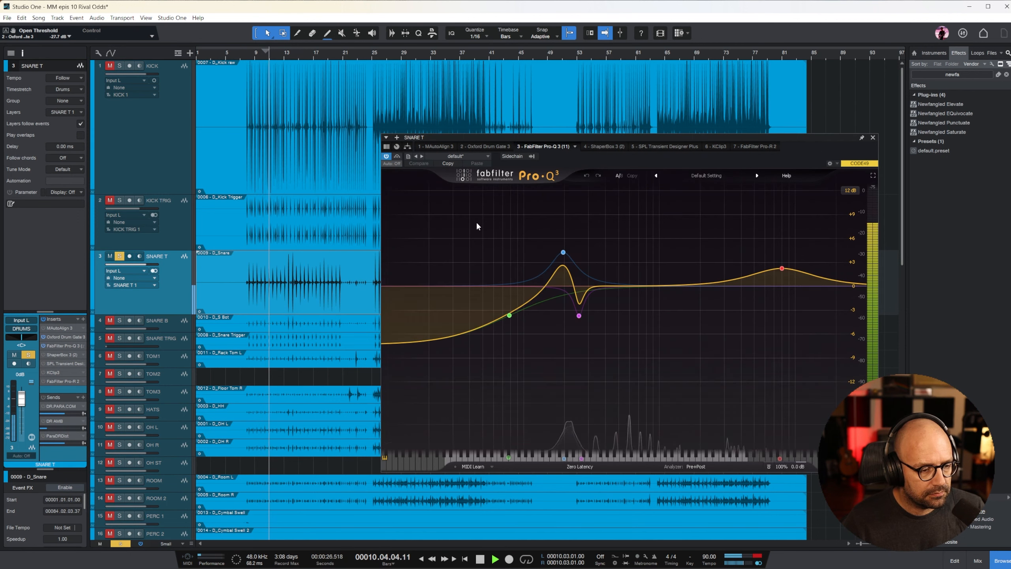
{"action": "left_click_drag", "start_coordinate": [618, 286], "coordinate": [618, 339]}
{"action": "scroll", "coordinate": [617, 276], "scroll_direction": "up", "scroll_amount": 6}
{"action": "left_click_drag", "start_coordinate": [595, 292], "coordinate": [596, 335]}
{"action": "scroll", "coordinate": [595, 246], "scroll_direction": "up", "scroll_amount": 4}
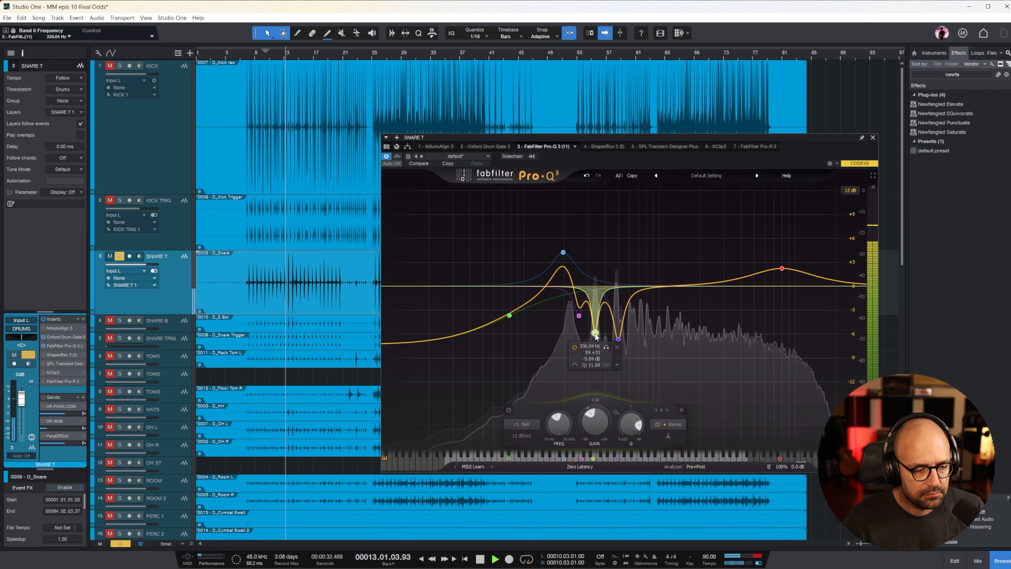
- Add a narrowed cut of about 7 dB at 782 Hz in SNARE T's Pro-Q 3 and adjust the low boost to +4.14 dB at 198 Hz
{"action": "left_click_drag", "start_coordinate": [650, 287], "coordinate": [645, 342]}
{"action": "scroll", "coordinate": [646, 278], "scroll_direction": "up", "scroll_amount": 5}
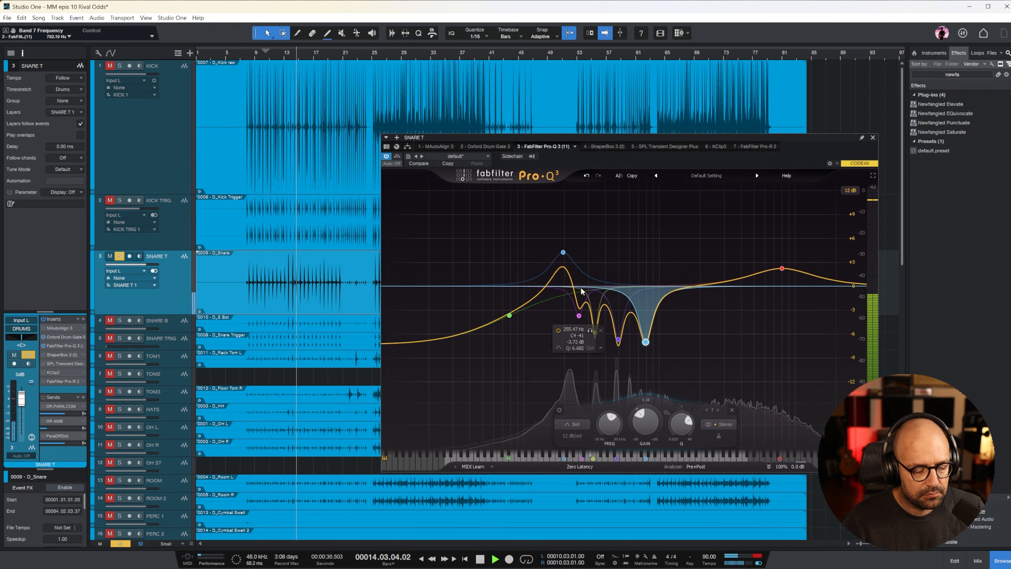
{"action": "left_click", "coordinate": [563, 252]}
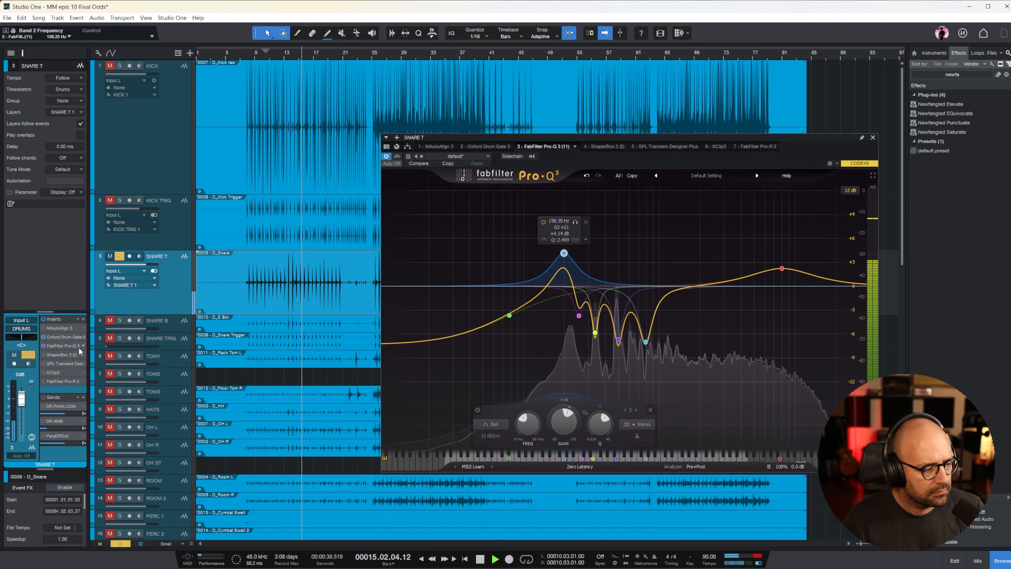
- Enable KClip3 on SNARE T during playback and set its input gain to 10.8 dB
{"action": "left_click", "coordinate": [56, 373]}
{"action": "left_click_drag", "start_coordinate": [517, 341], "coordinate": [516, 328]}
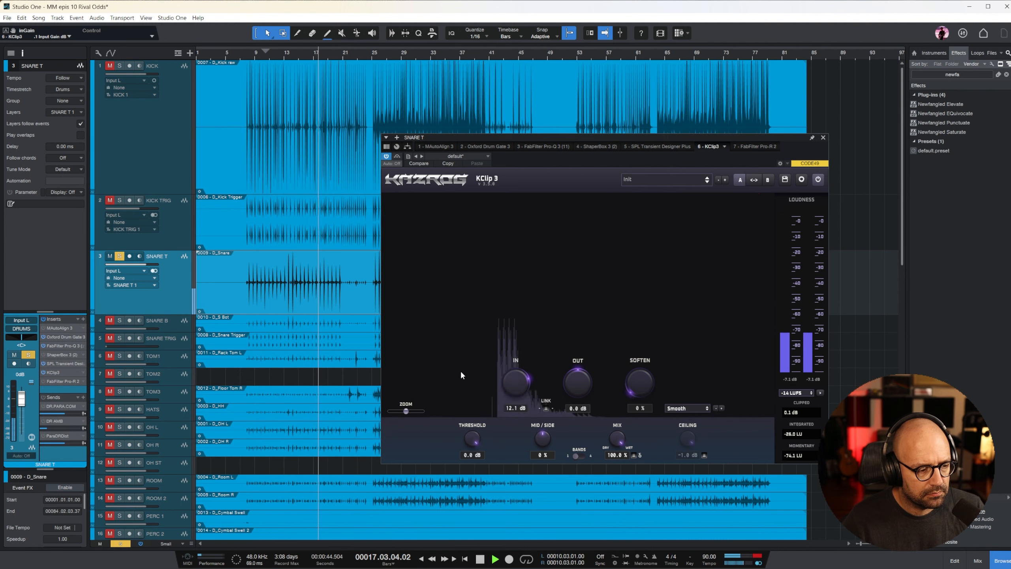
{"action": "left_click_drag", "start_coordinate": [517, 383], "coordinate": [518, 389]}
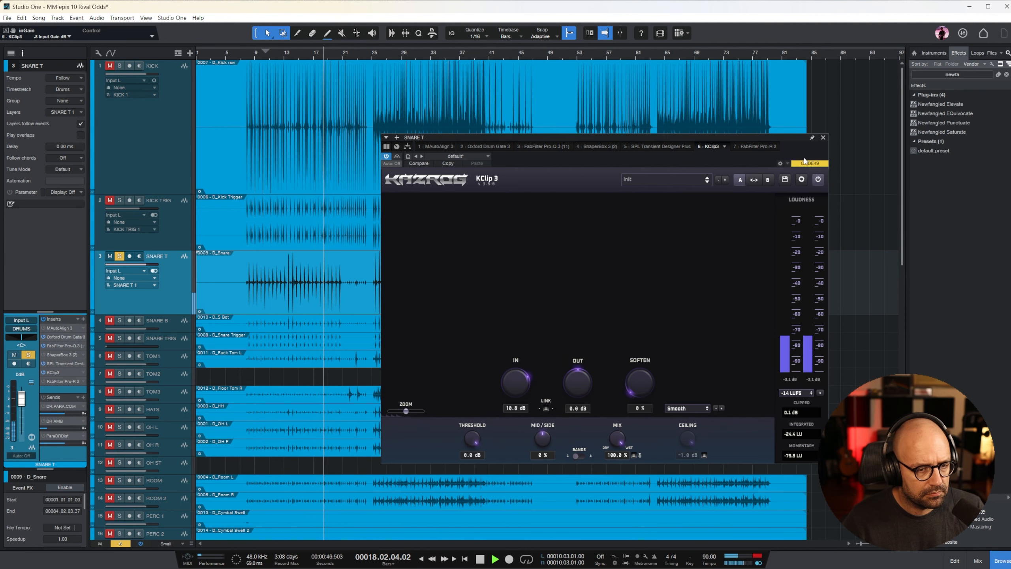
{"action": "left_click", "coordinate": [822, 137]}
- Enable Pro-R on SNARE T, increase its stereo width, set its mix to 18%, and set the track fader to -4.3 dB
{"action": "left_click", "coordinate": [380, 57]}
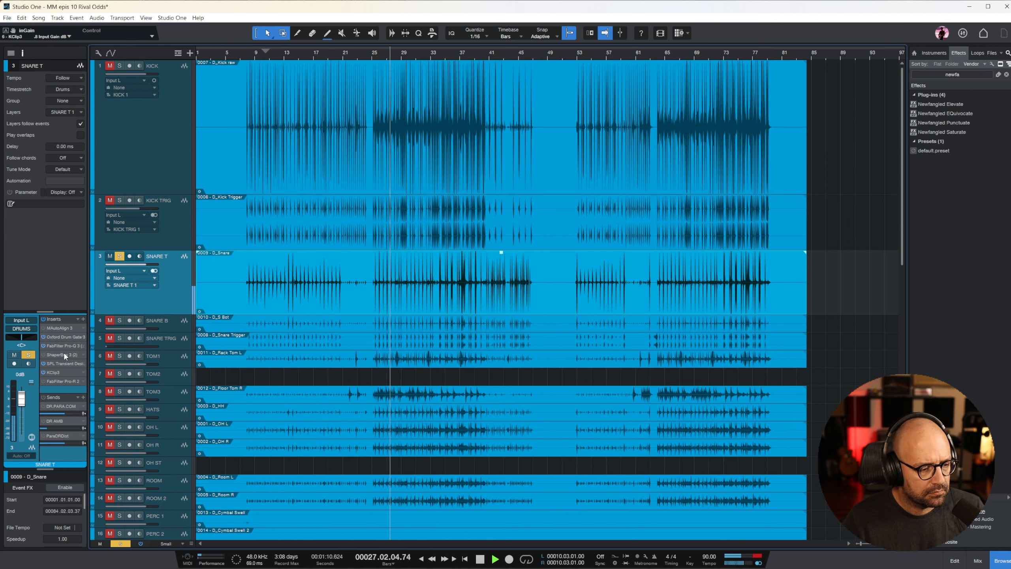
{"action": "left_click", "coordinate": [61, 381]}
{"action": "left_click", "coordinate": [338, 230]}
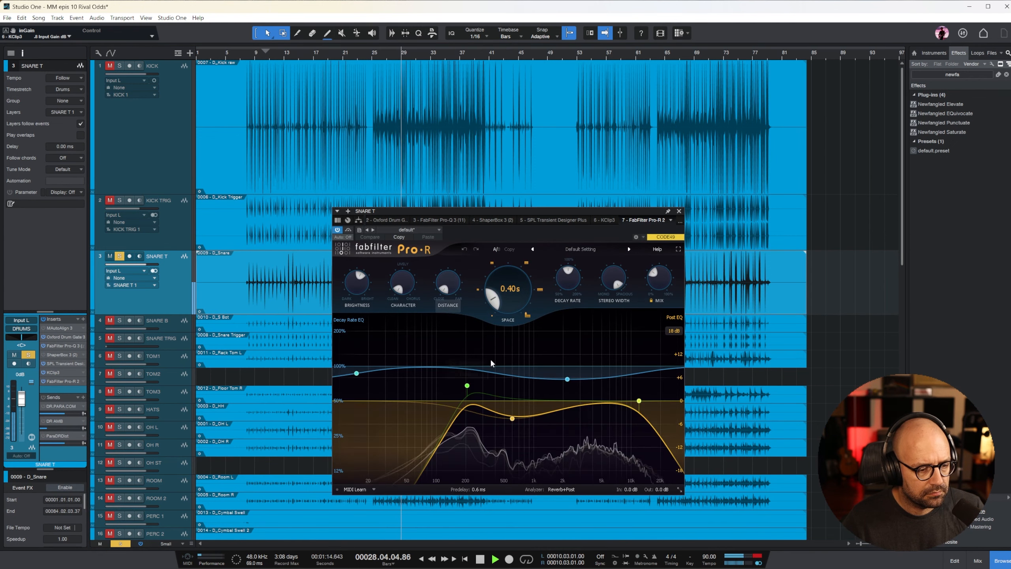
{"action": "left_click_drag", "start_coordinate": [614, 290], "coordinate": [612, 315]}
{"action": "left_click_drag", "start_coordinate": [659, 288], "coordinate": [659, 297]}
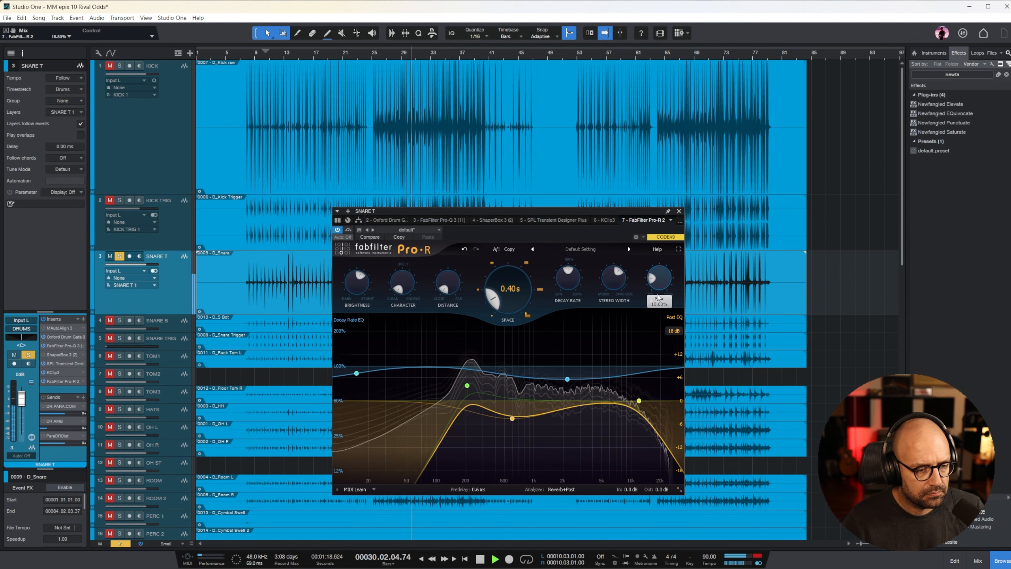
{"action": "left_click", "coordinate": [678, 211]}
{"action": "left_click_drag", "start_coordinate": [35, 407], "coordinate": [34, 410]}
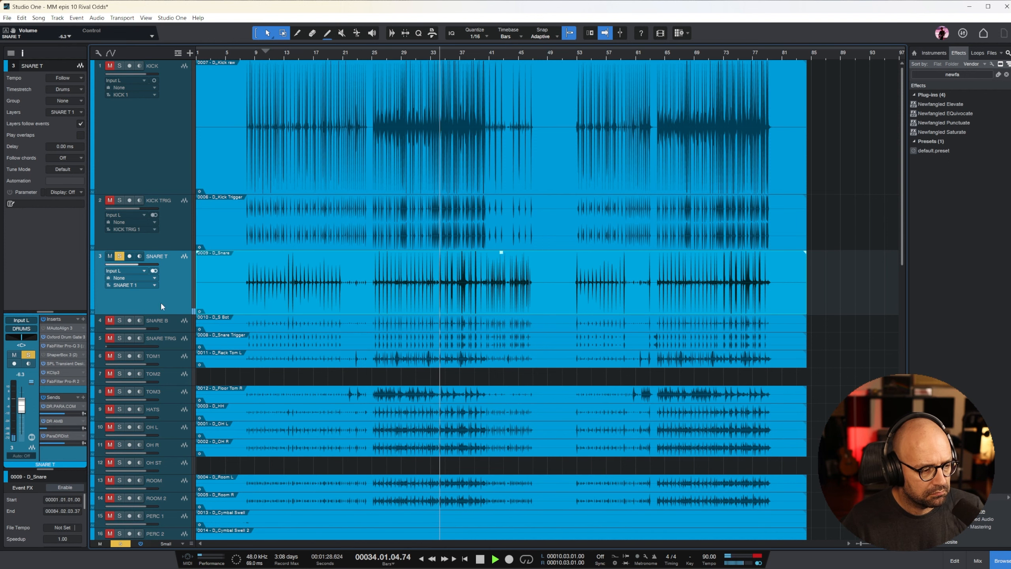
- Solo SNARE B, enlarge its lane, and set its Oxford Drum Gate to match snare transients at a 64.3% threshold
{"action": "left_click", "coordinate": [119, 321]}
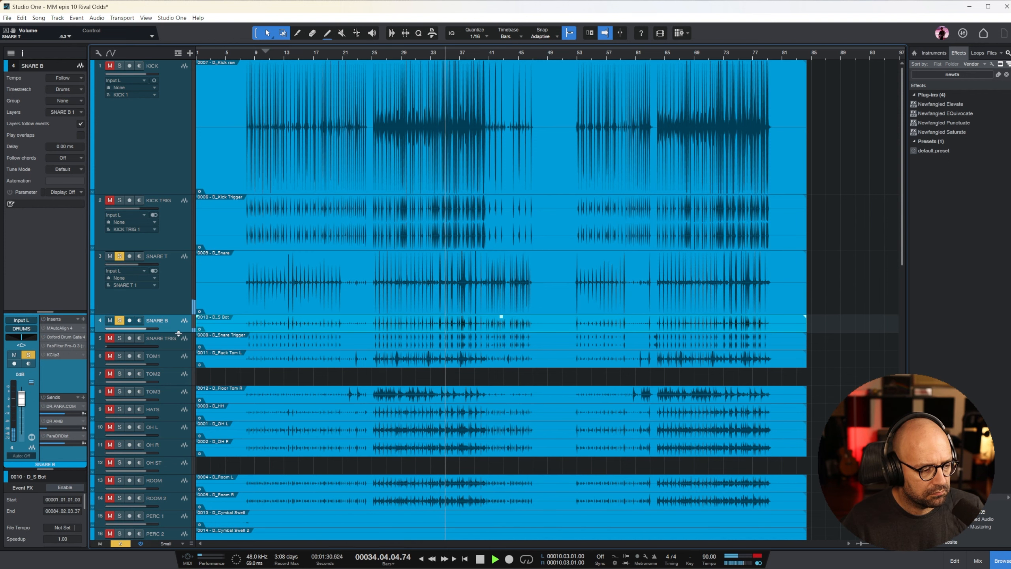
{"action": "left_click_drag", "start_coordinate": [178, 334], "coordinate": [175, 363]}
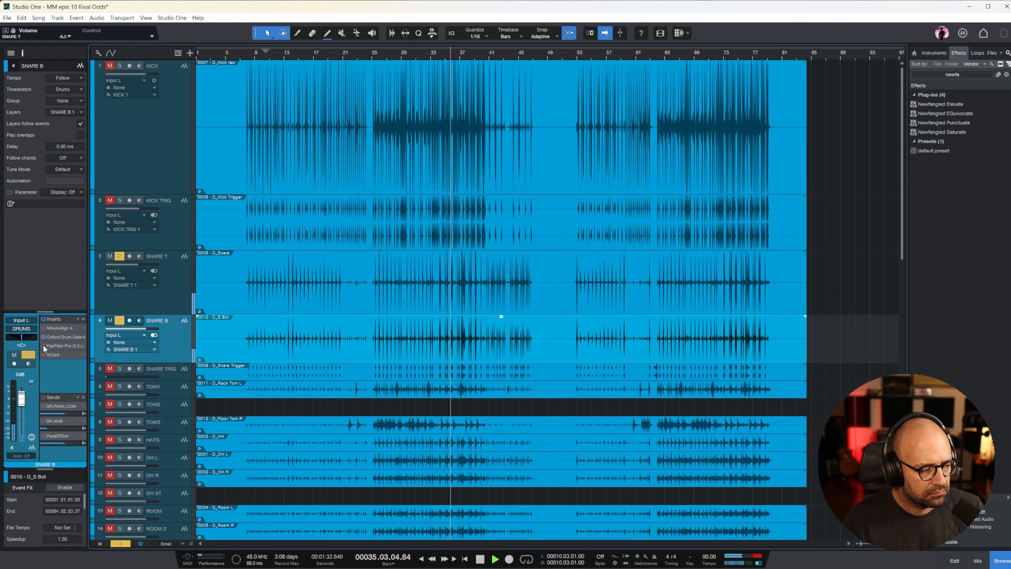
{"action": "left_click", "coordinate": [62, 336]}
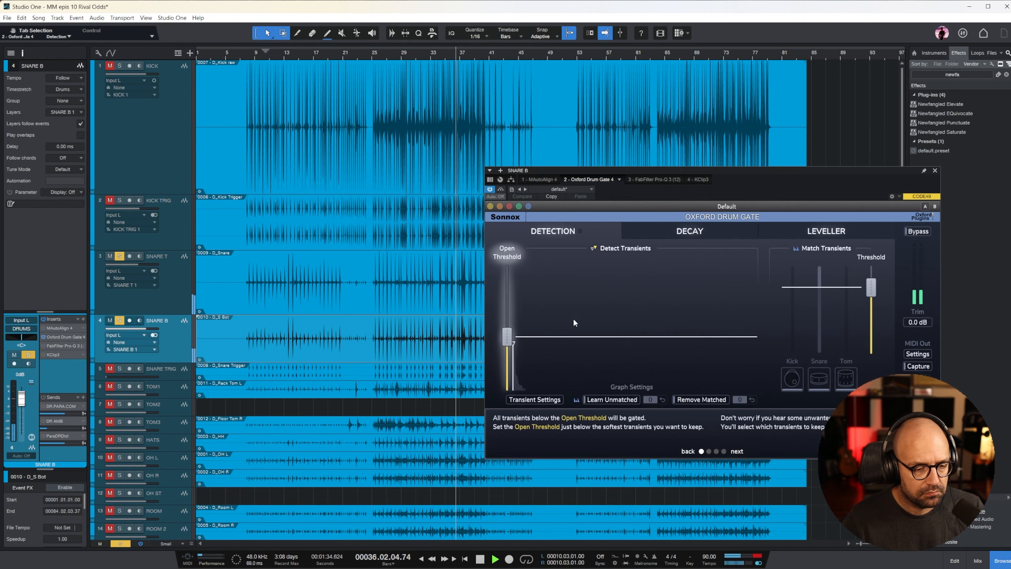
{"action": "left_click_drag", "start_coordinate": [871, 288], "coordinate": [870, 297]}
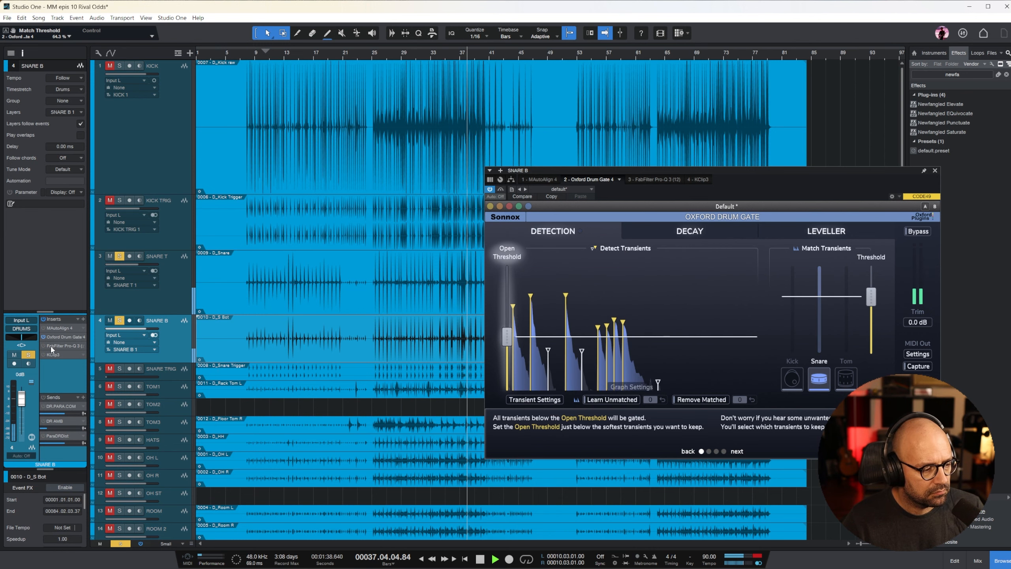
- Enable Pro-Q 3 on SNARE B, move its low shelf to 723 Hz at -10.41 dB, and stop playback
{"action": "left_click", "coordinate": [66, 345]}
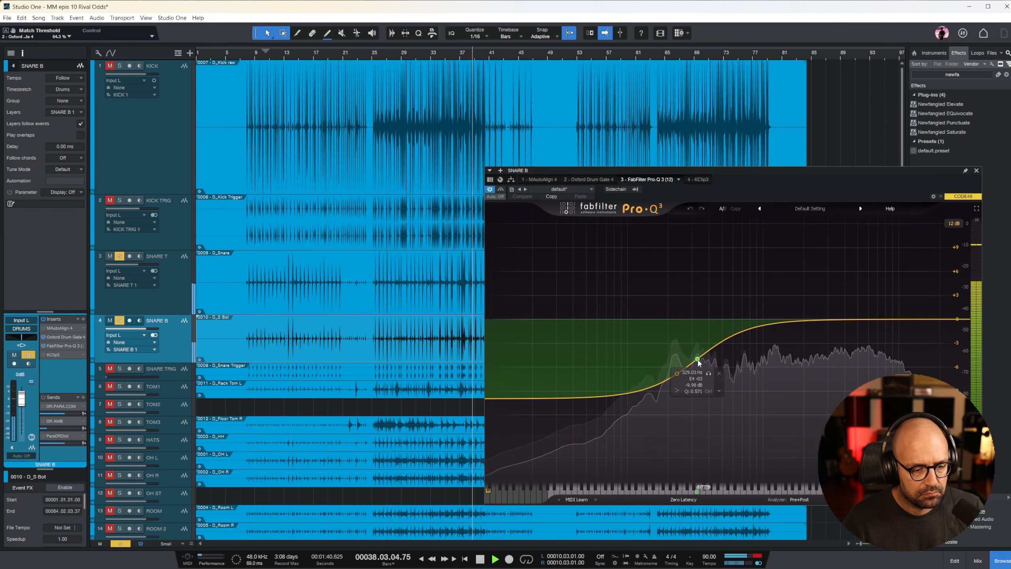
{"action": "left_click_drag", "start_coordinate": [706, 360], "coordinate": [746, 362]}
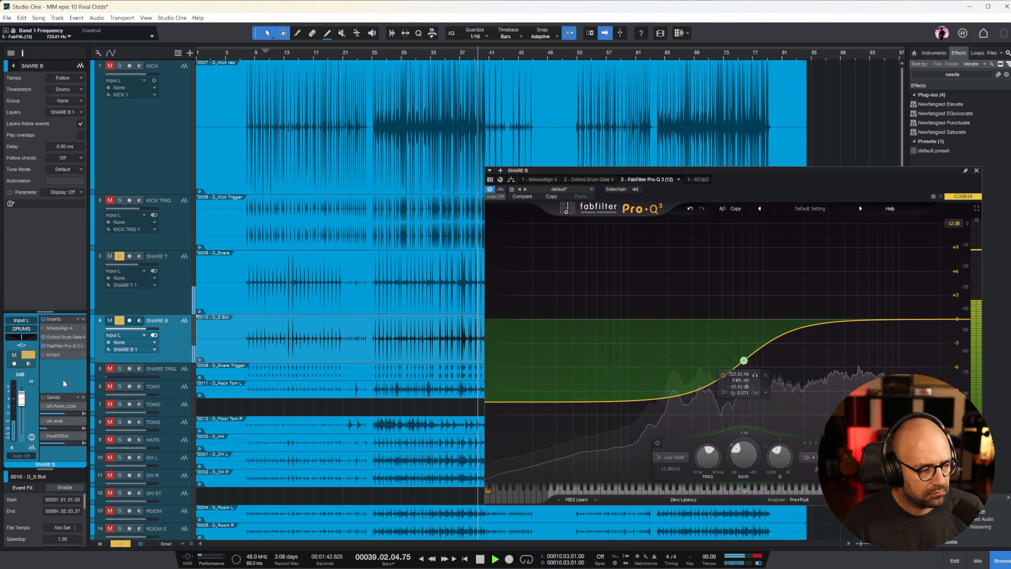
{"action": "left_click", "coordinate": [975, 171]}
{"action": "key", "text": "space"}
- Solo KICK and KICK TRIG along with the snares and play from about bar 29
{"action": "left_click", "coordinate": [162, 155]}
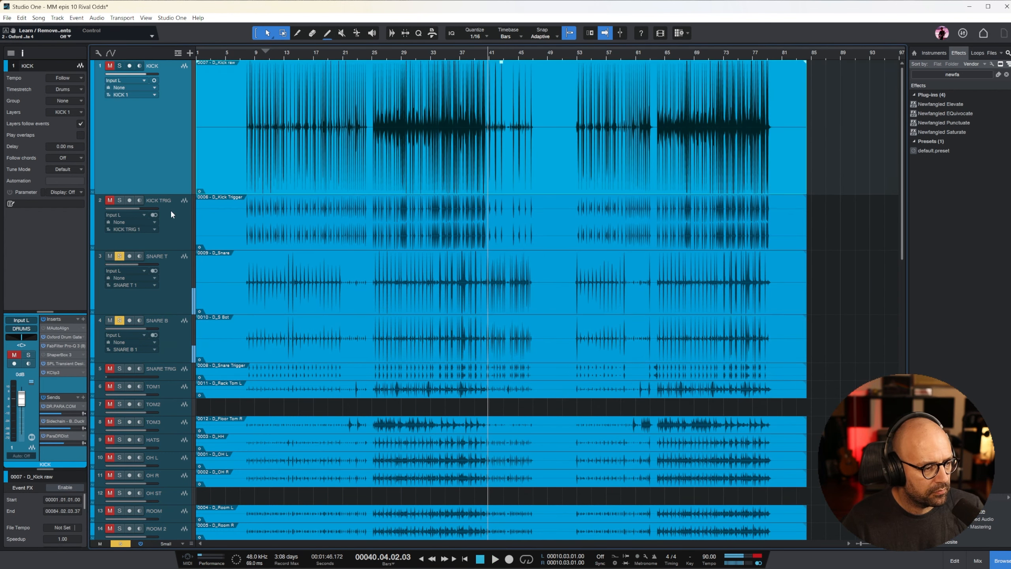
{"action": "left_click", "coordinate": [171, 211], "text": "shift"}
{"action": "key", "text": "s"}
{"action": "left_click", "coordinate": [401, 49]}
{"action": "key", "text": "space"}
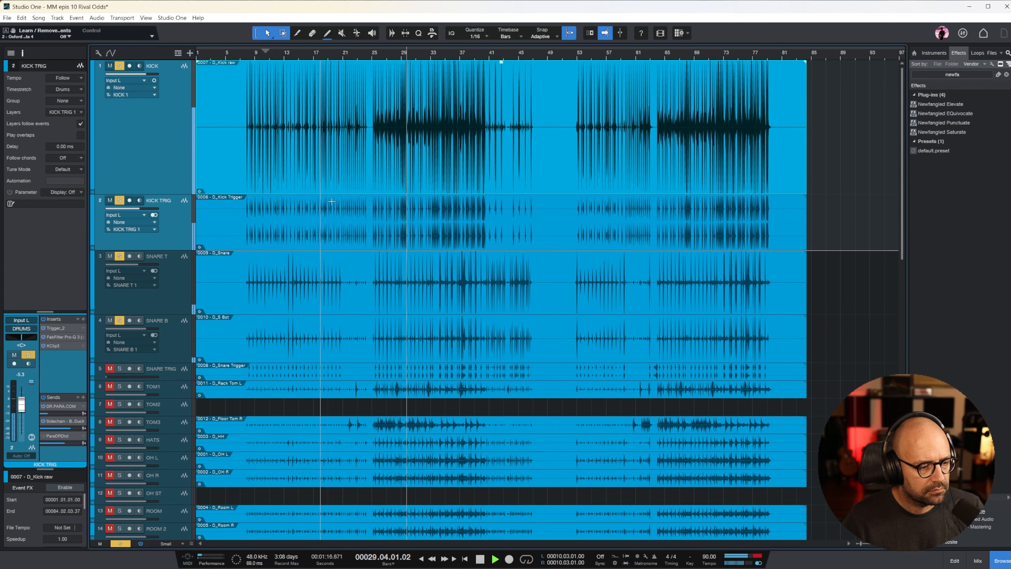
- Stop playback, add SNARE TRIG to the soloed tracks, raise its volume, and enlarge its lane
{"action": "left_click", "coordinate": [173, 305]}
{"action": "scroll", "coordinate": [172, 275], "scroll_direction": "down", "scroll_amount": 1}
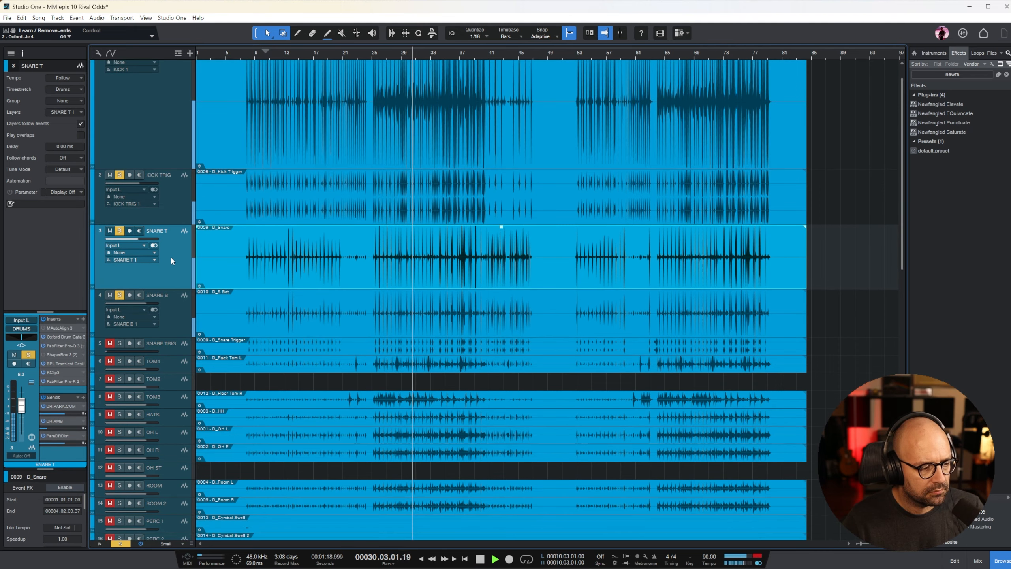
{"action": "left_click", "coordinate": [170, 345]}
{"action": "key", "text": "space"}
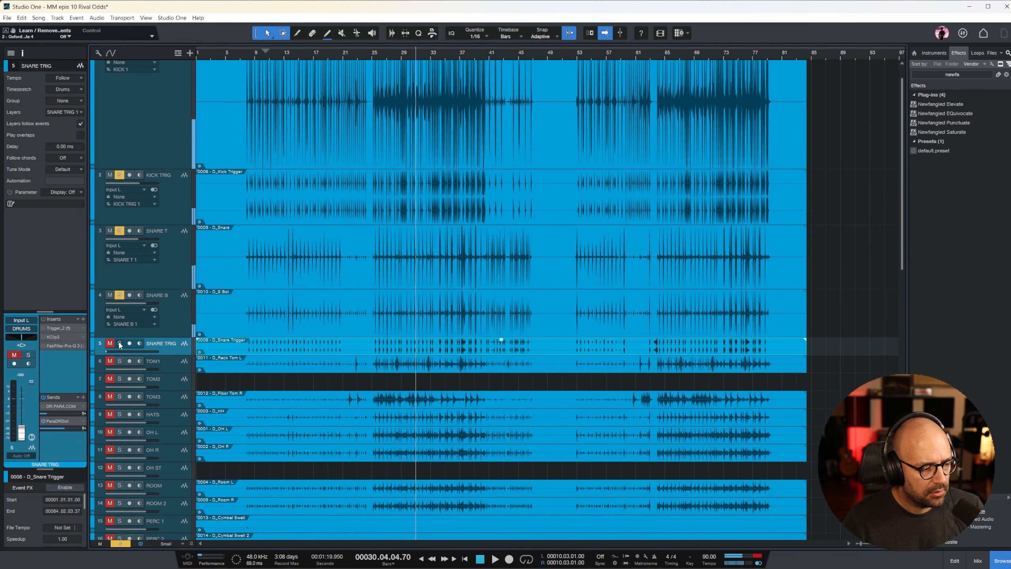
{"action": "left_click_drag", "start_coordinate": [134, 351], "coordinate": [175, 395]}
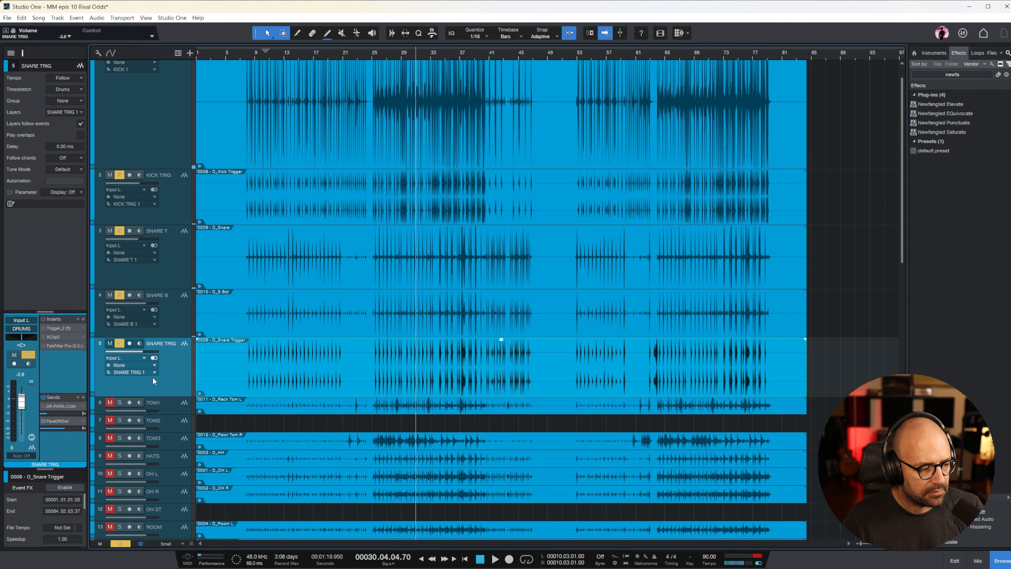
- Enable SNARE TRIG's sends during playback and set its fader to -4.8 dB
{"action": "left_click_drag", "start_coordinate": [22, 402], "coordinate": [23, 412]}
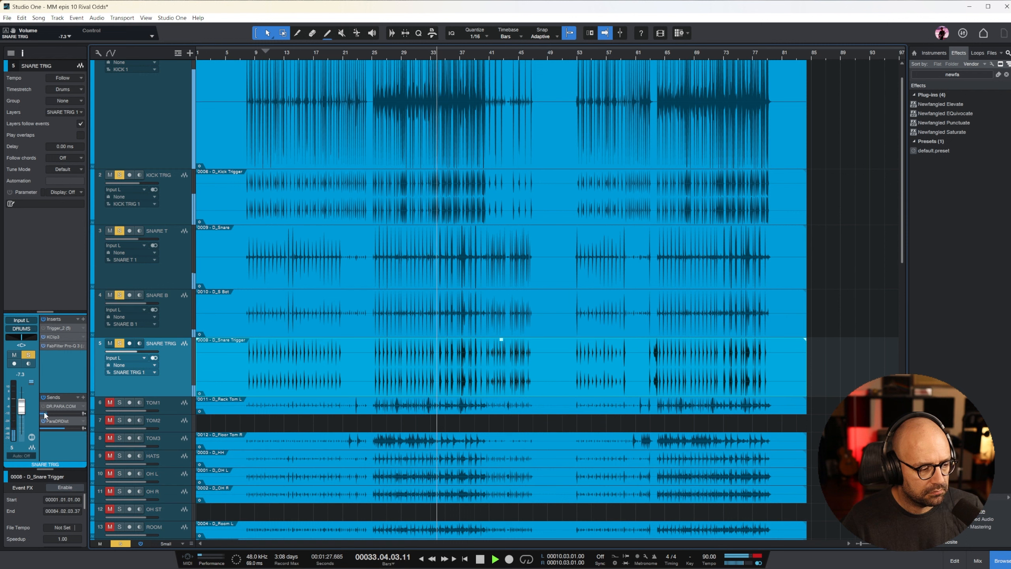
{"action": "left_click_drag", "start_coordinate": [65, 427], "coordinate": [21, 405]}
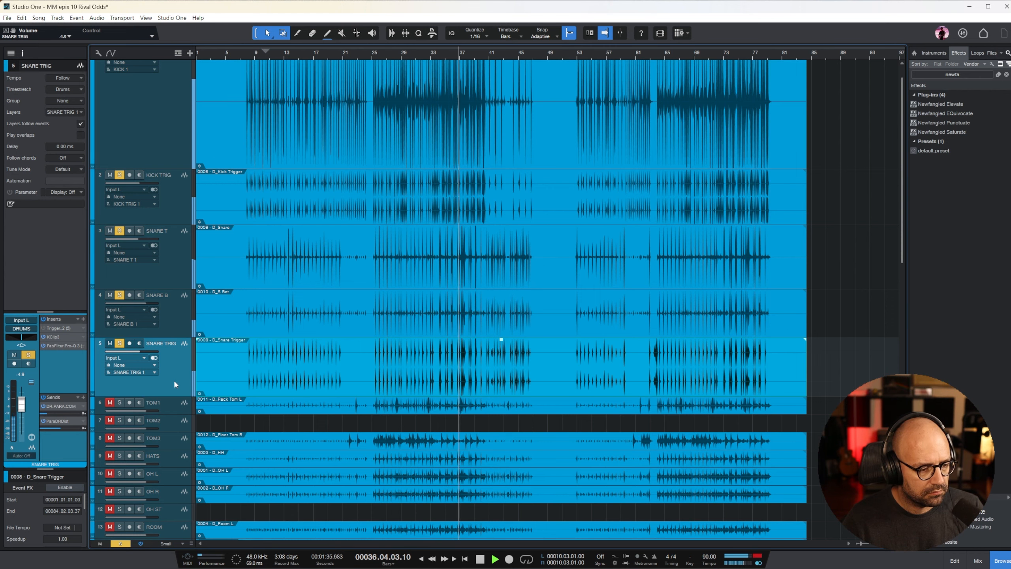
- Examine the snare and trigger hits around bar 37 up close during playback, and return to the full-song view
{"action": "key", "text": "e"}
{"action": "key", "text": "e"}
{"action": "key", "text": "e"}
{"action": "key", "text": "e"}
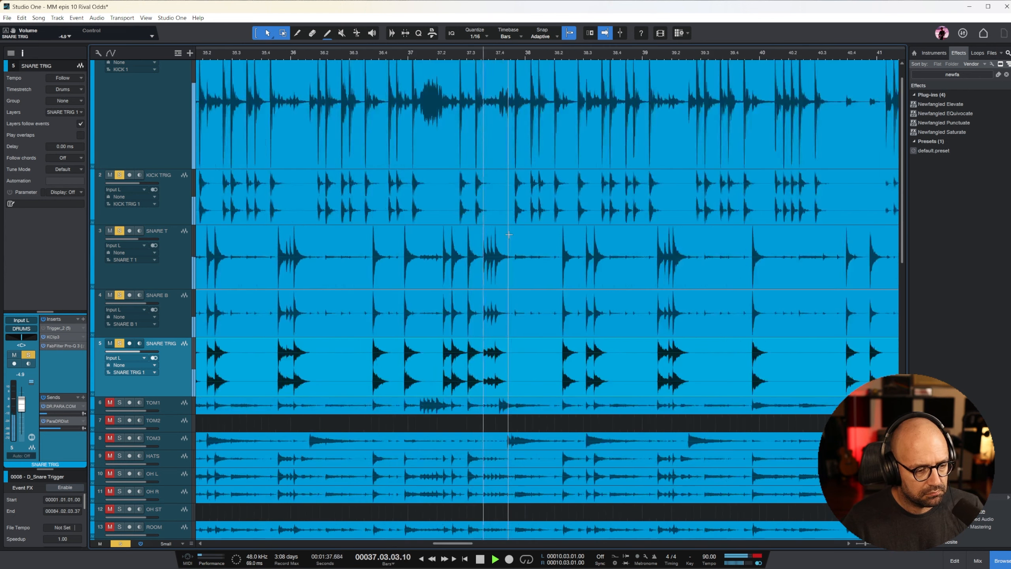
{"action": "key", "text": "w"}
{"action": "key", "text": "w"}
{"action": "key", "text": "w"}
{"action": "key", "text": "w"}
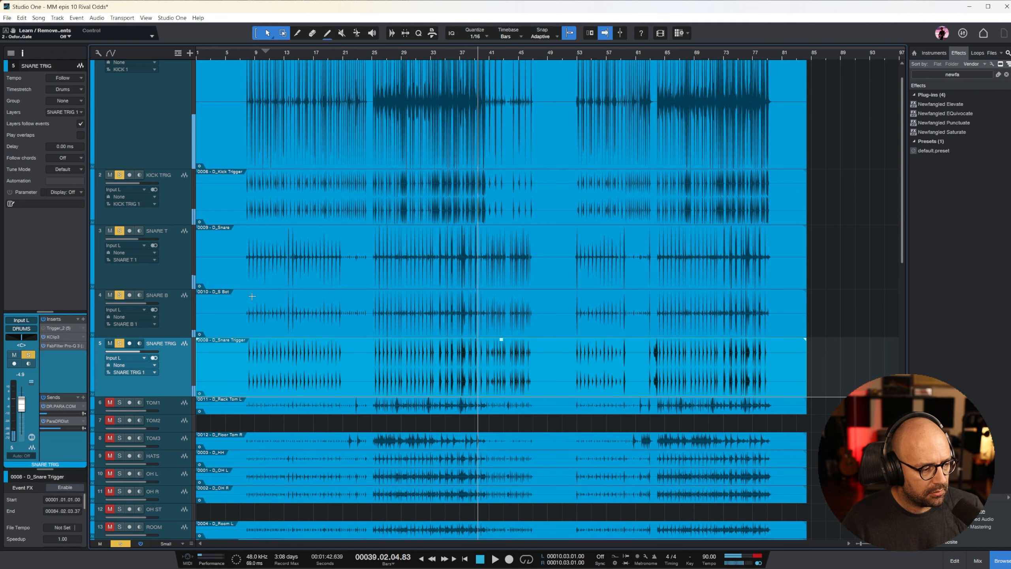
- In SNARE TRIG's Trigger 2, set Detail to 18, the Snr Bottom level to -5.75 dB and the close room level to -2.21 dB during playback
{"action": "left_click", "coordinate": [57, 328]}
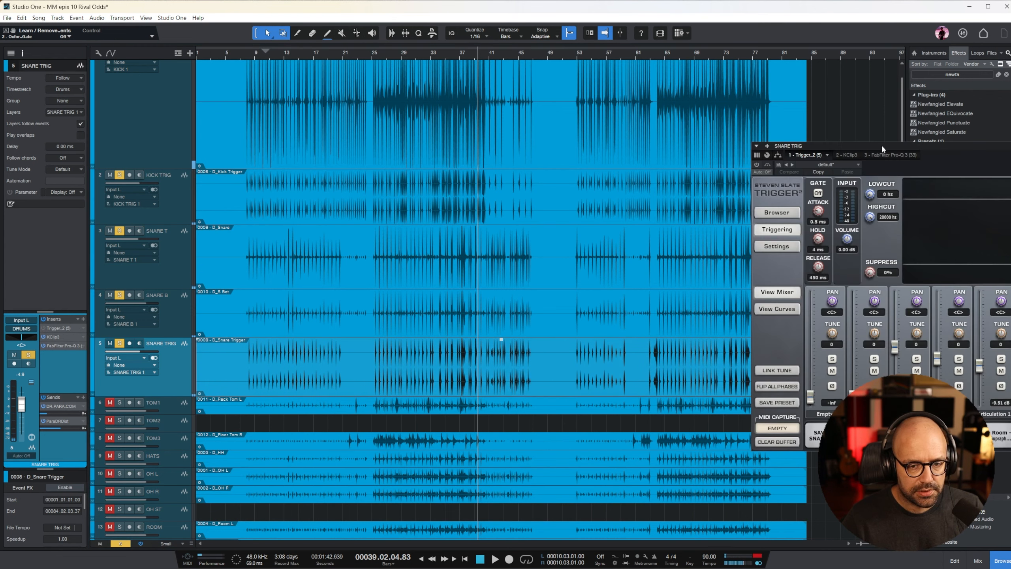
{"action": "left_click_drag", "start_coordinate": [881, 150], "coordinate": [485, 165]}
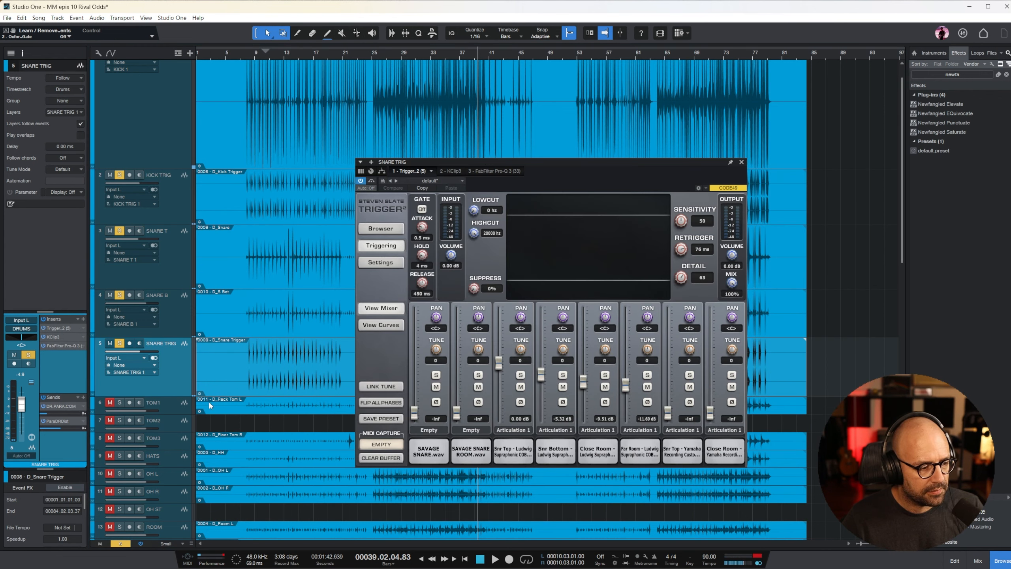
{"action": "left_click", "coordinate": [299, 53]}
{"action": "key", "text": "space"}
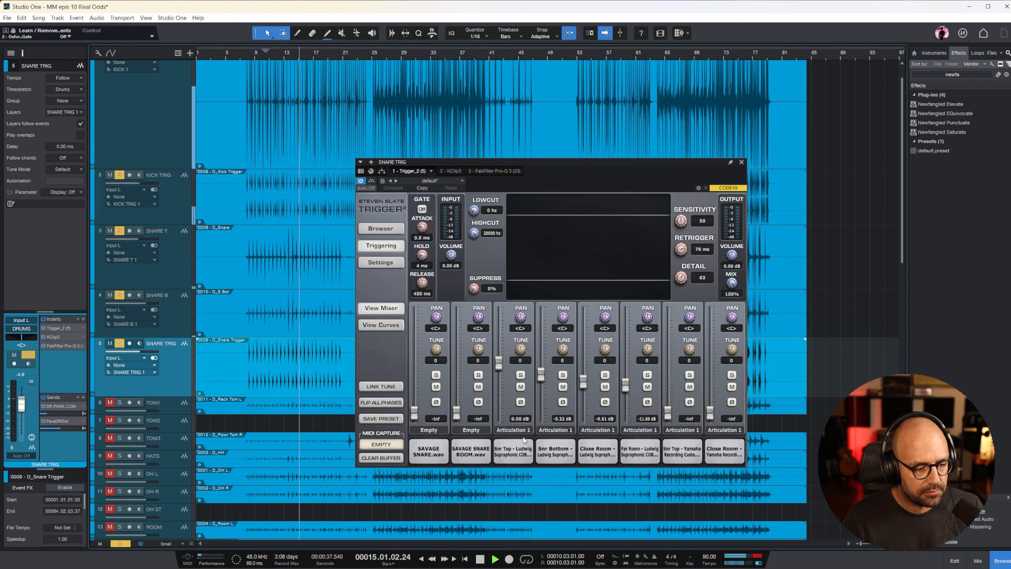
{"action": "left_click_drag", "start_coordinate": [693, 277], "coordinate": [687, 328]}
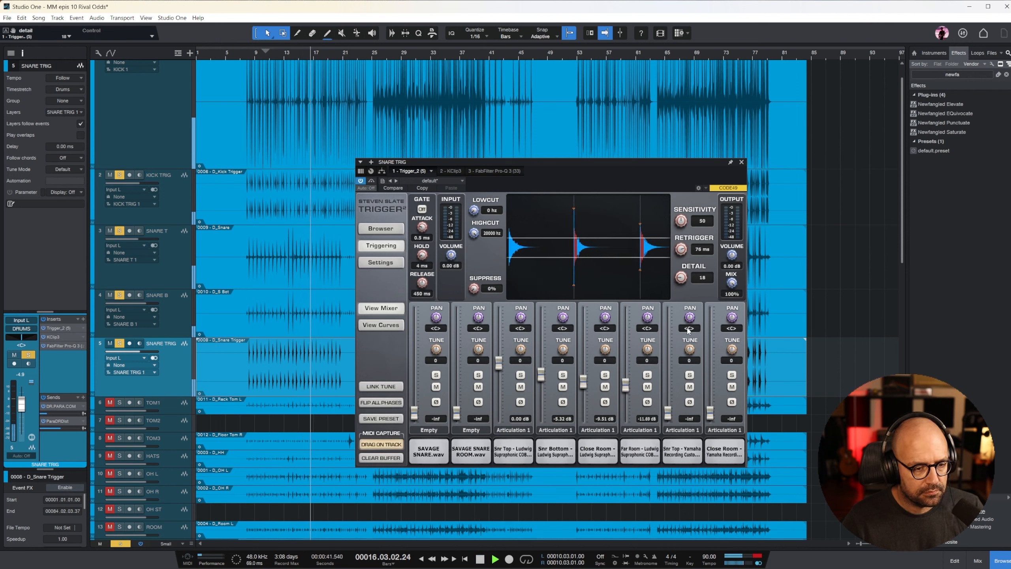
{"action": "left_click", "coordinate": [541, 376]}
{"action": "left_click_drag", "start_coordinate": [543, 379], "coordinate": [584, 375]}
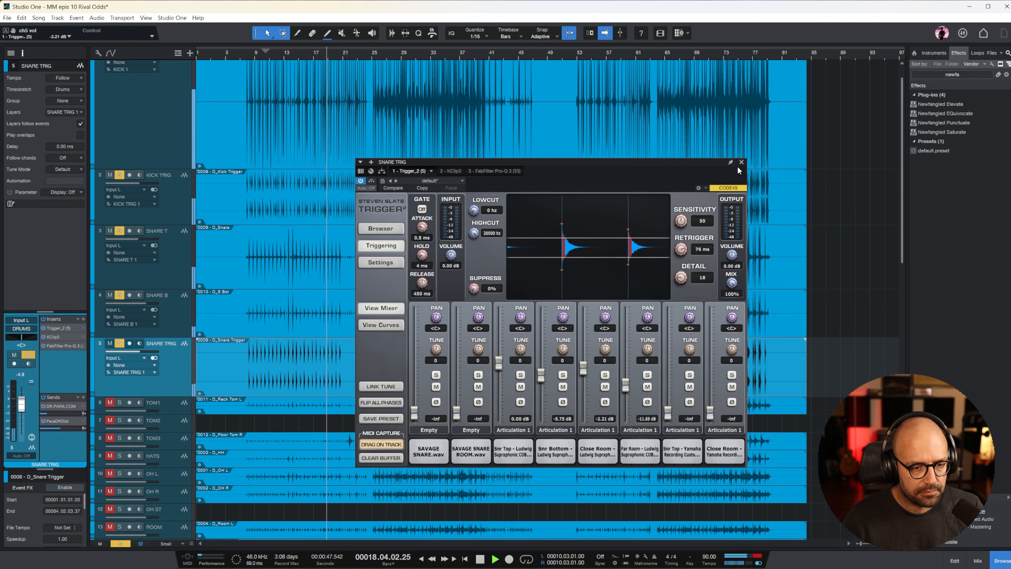
{"action": "left_click", "coordinate": [741, 161]}
- Add TOM1 to the soloed tracks, enlarge its lane, and play it from about bar 25
{"action": "left_click", "coordinate": [379, 53]}
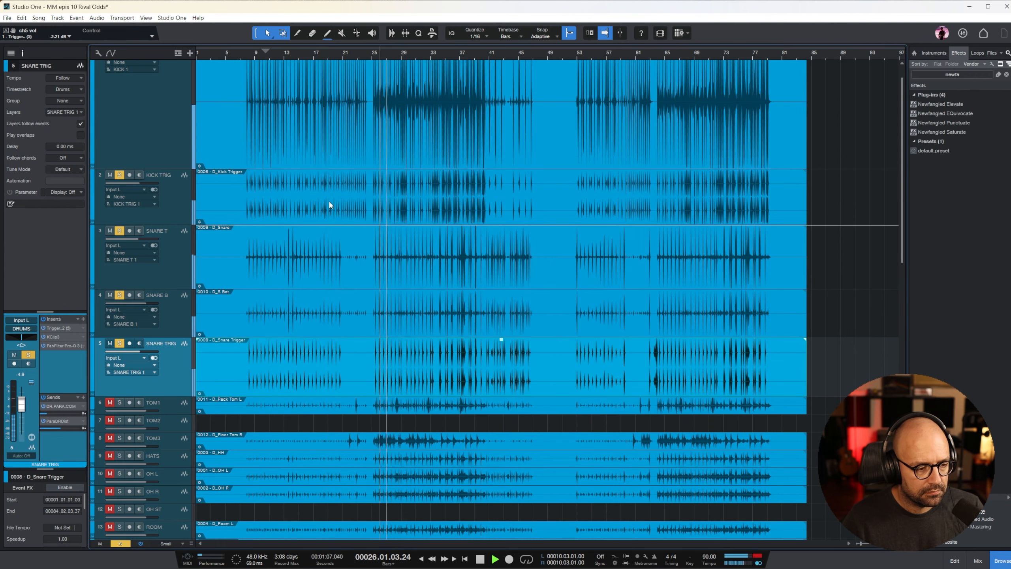
{"action": "scroll", "coordinate": [461, 216], "scroll_direction": "down", "scroll_amount": 3}
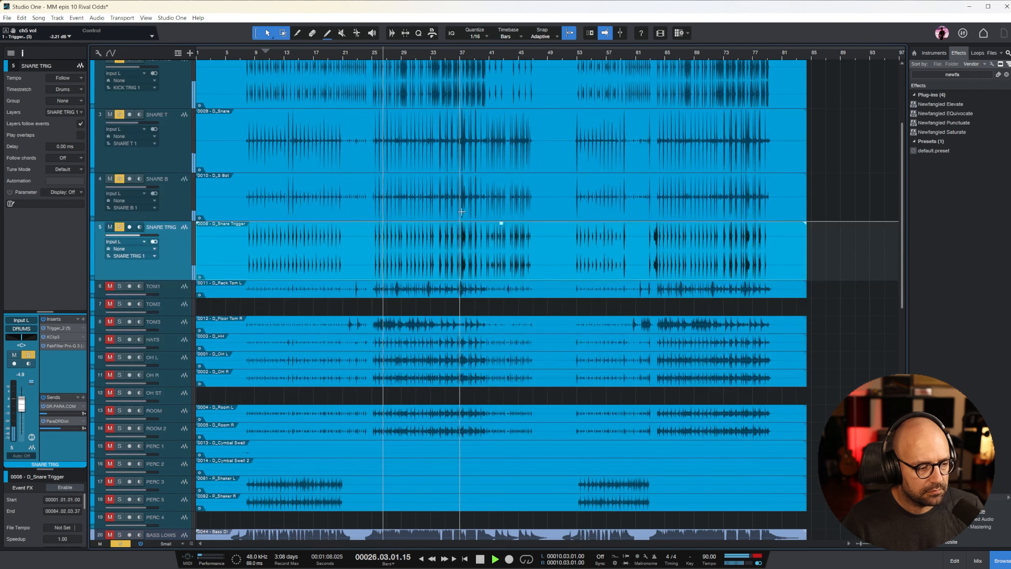
{"action": "left_click", "coordinate": [169, 294]}
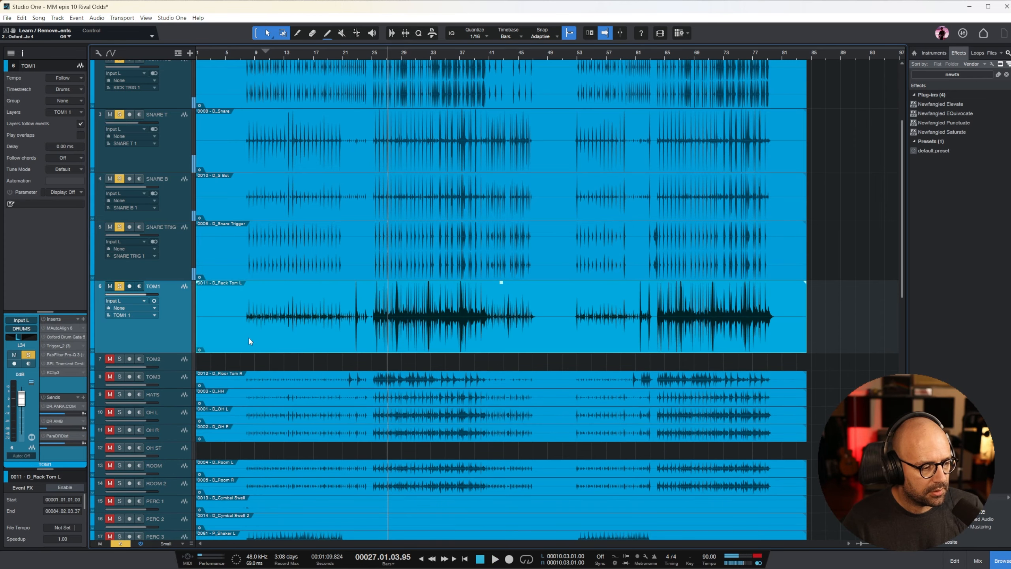
{"action": "left_click", "coordinate": [369, 52]}
{"action": "key", "text": "e"}
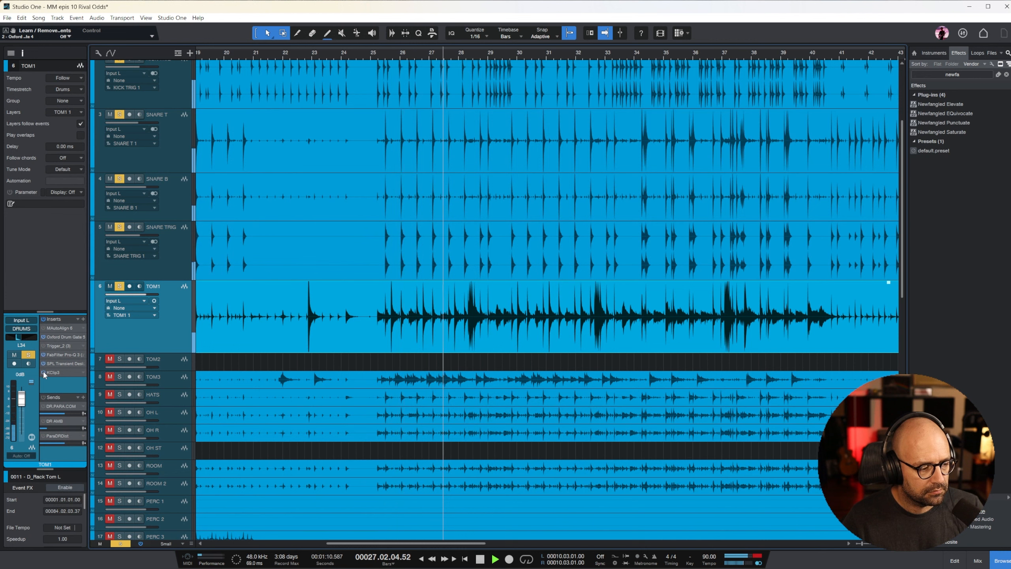
- Enable KClip3 on TOM1, deepen Pro-Q 3's mid cut to about 12 dB, add a narrower 7 dB cut below it, and raise the low boost to about 5 dB
{"action": "left_click", "coordinate": [58, 372]}
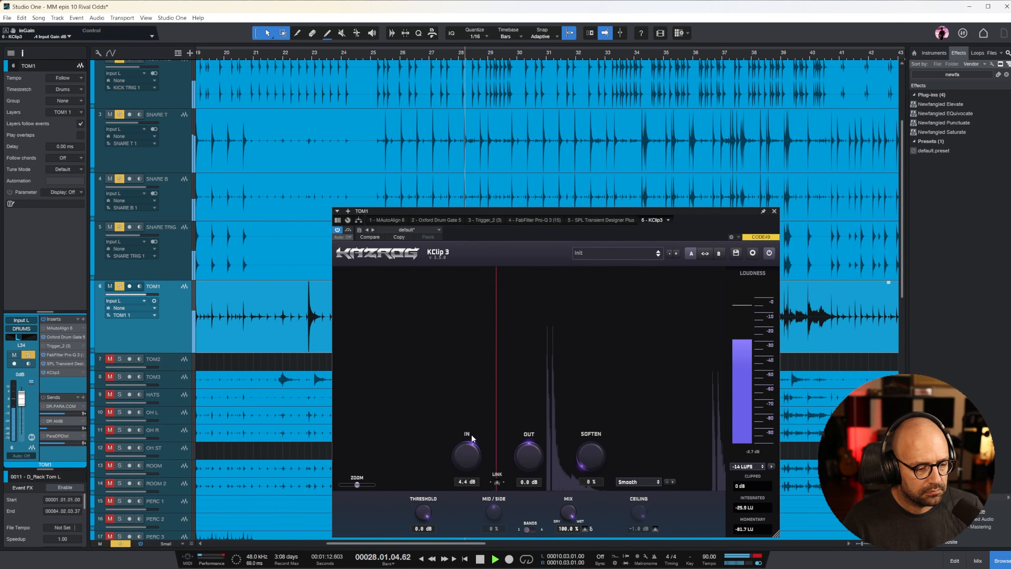
{"action": "left_click", "coordinate": [534, 220]}
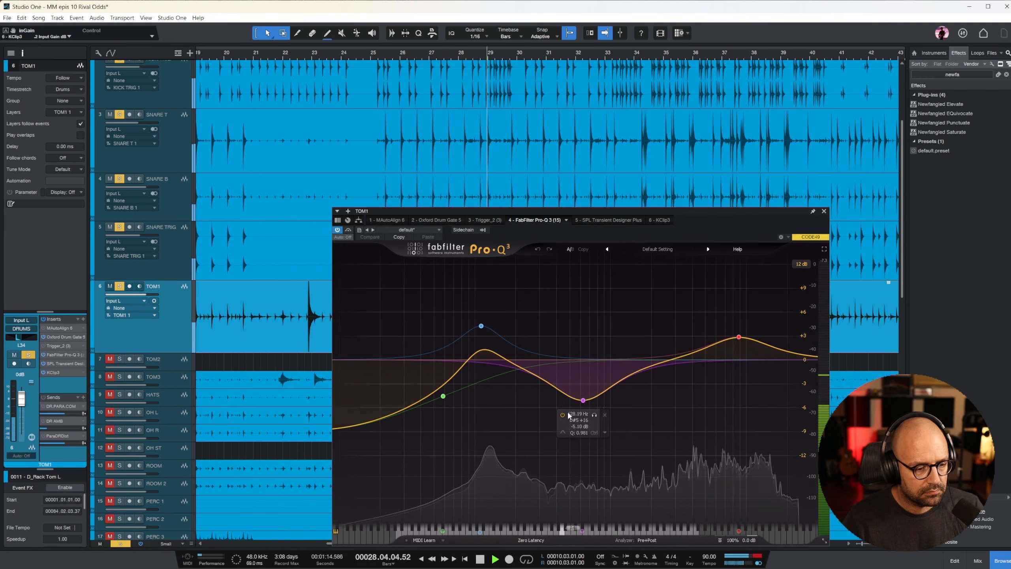
{"action": "left_click_drag", "start_coordinate": [579, 400], "coordinate": [542, 440]}
{"action": "left_click_drag", "start_coordinate": [541, 396], "coordinate": [533, 415]}
{"action": "scroll", "coordinate": [539, 407], "scroll_direction": "up", "scroll_amount": 5}
{"action": "left_click_drag", "start_coordinate": [481, 326], "coordinate": [479, 321]}
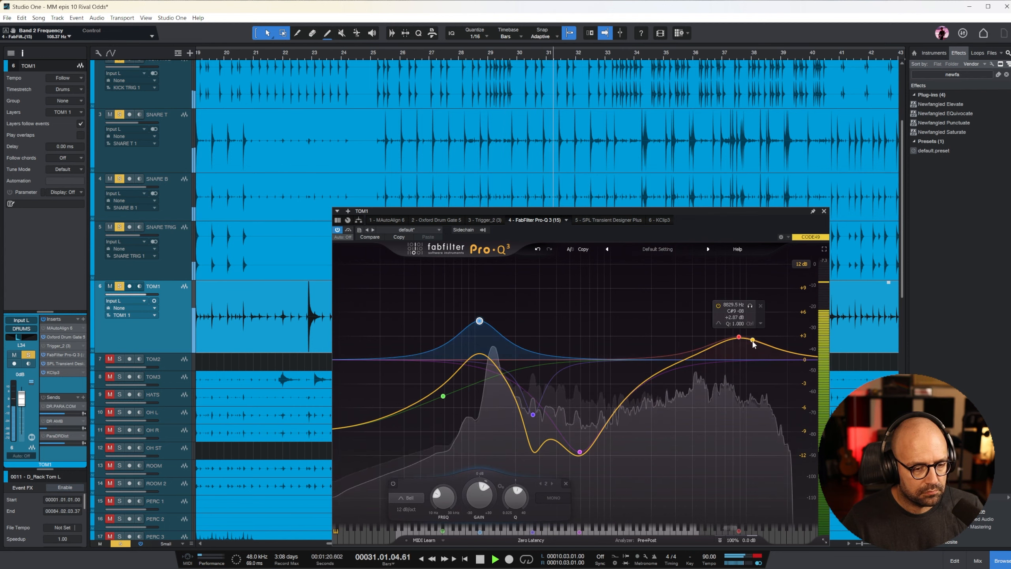
- On TOM1, lower Pro-Q 3's high boost to about 1.8 dB and set Oxford Drum Gate to match tom transients at a 53.6% threshold
{"action": "left_click_drag", "start_coordinate": [739, 338], "coordinate": [736, 343]}
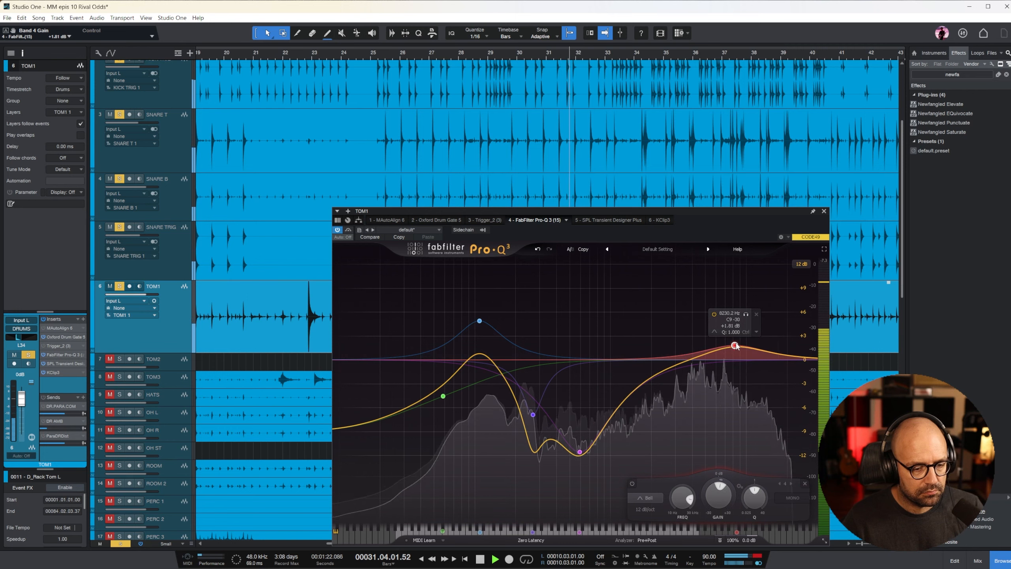
{"action": "left_click", "coordinate": [824, 211]}
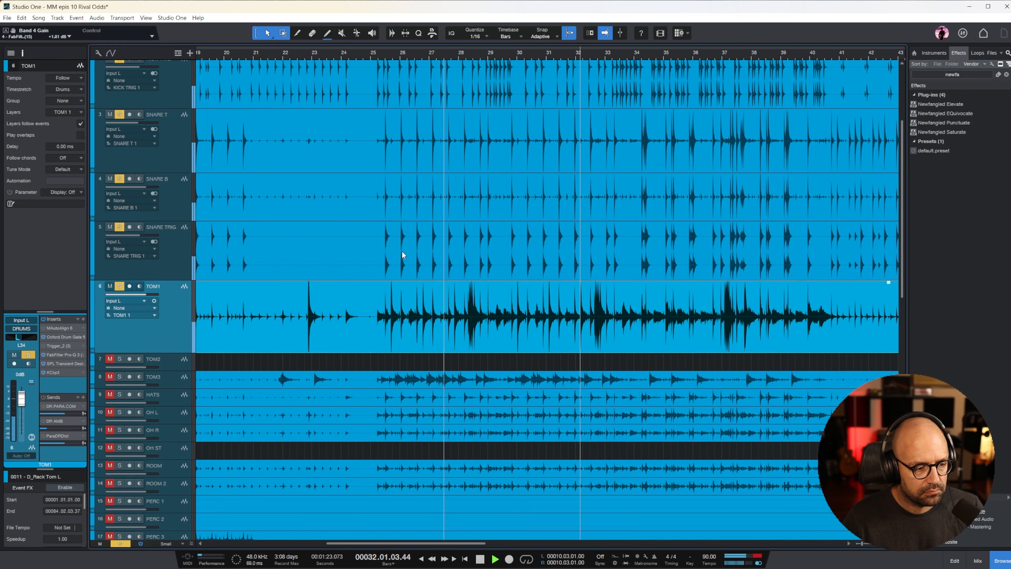
{"action": "double_click", "coordinate": [63, 336]}
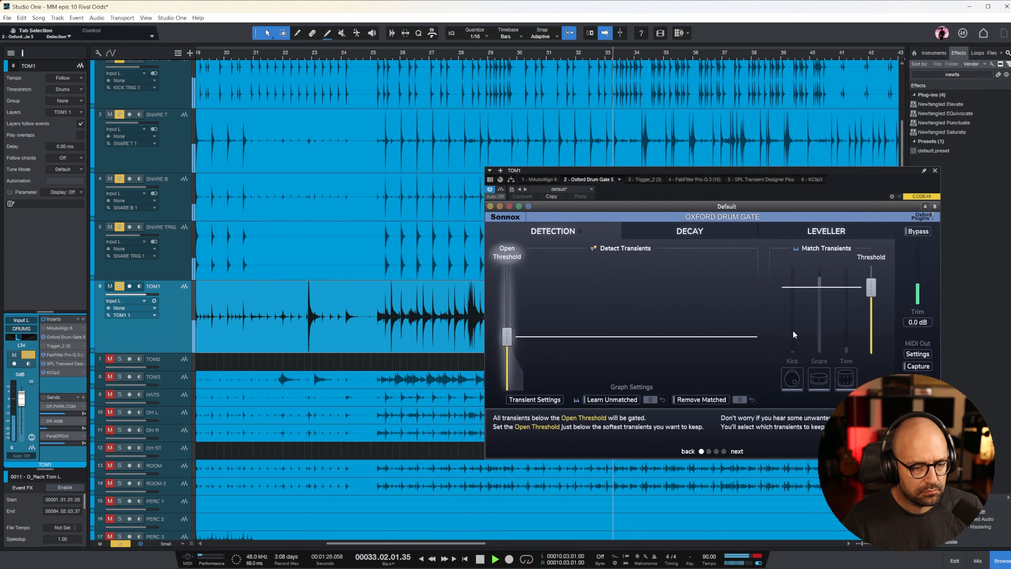
{"action": "left_click", "coordinate": [846, 378]}
{"action": "left_click_drag", "start_coordinate": [871, 287], "coordinate": [872, 309]}
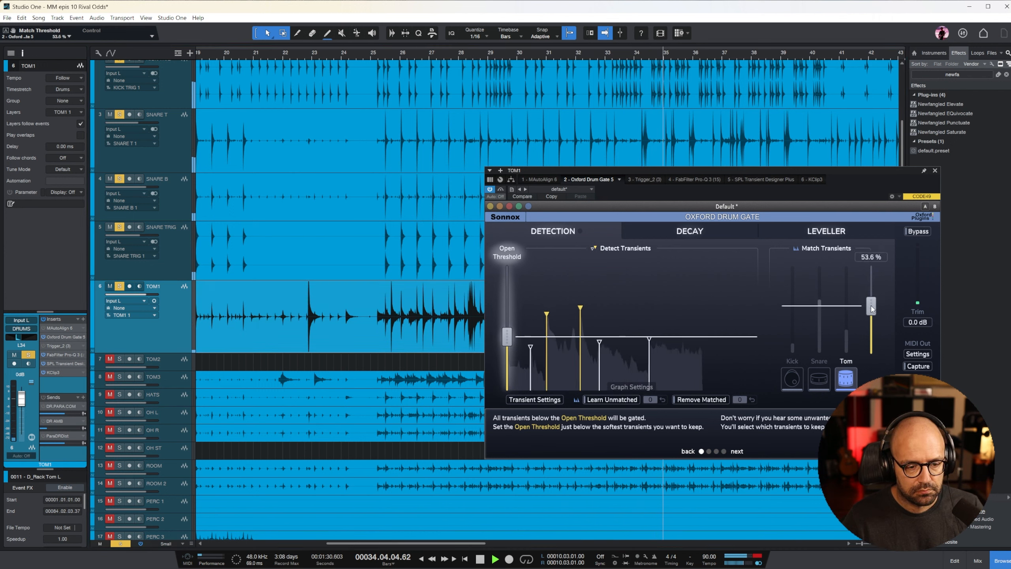
- Replay TOM1 from about bar 25 and activate its DR.PARA.COM, DR AMB and ParaDRDist sends
{"action": "left_click", "coordinate": [378, 56]}
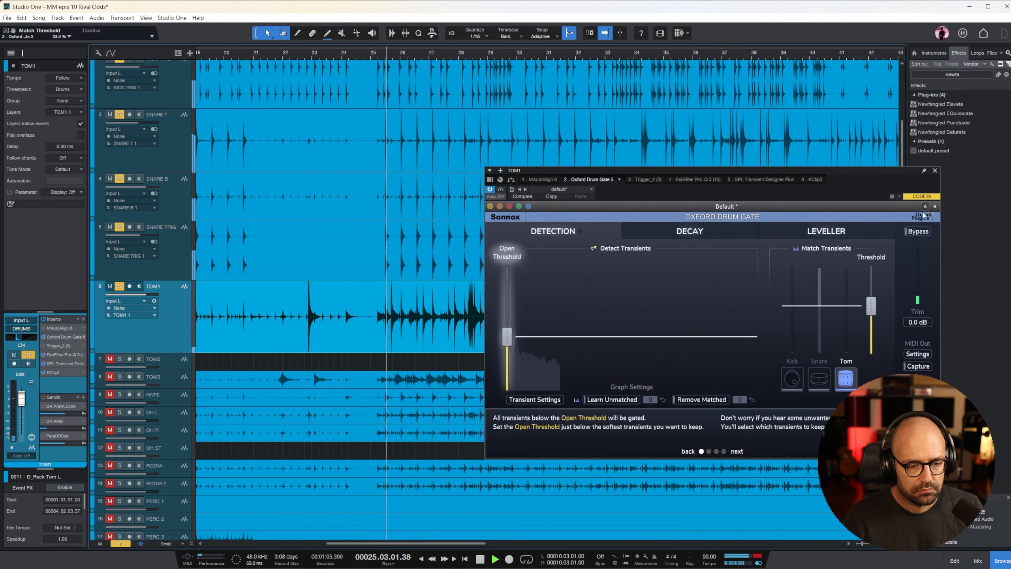
{"action": "left_click", "coordinate": [933, 171]}
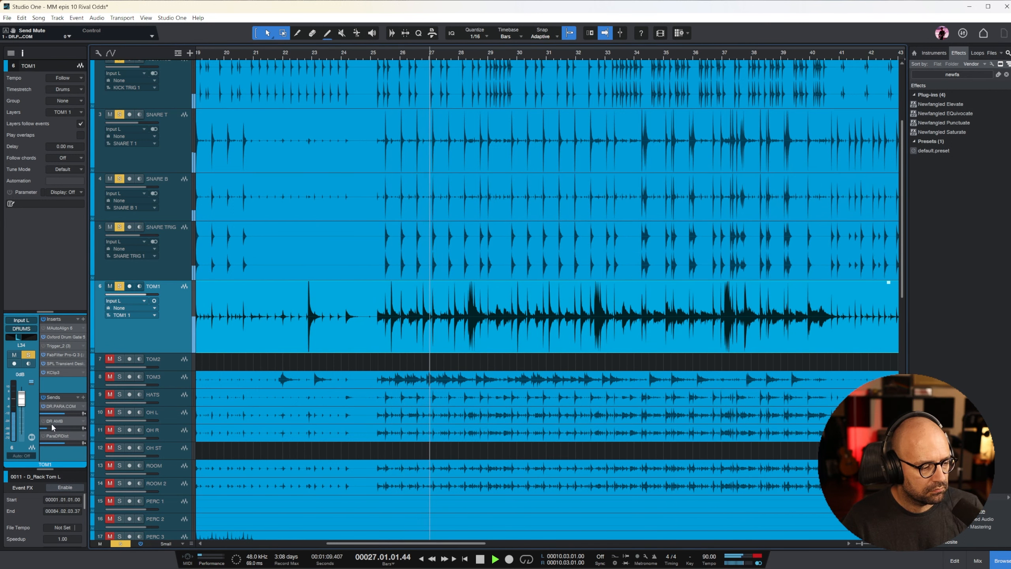
{"action": "mouse_move", "coordinate": [53, 430]}
{"action": "left_mouse_down"}
{"action": "mouse_move", "coordinate": [66, 433]}
{"action": "mouse_move", "coordinate": [60, 446]}
{"action": "mouse_move", "coordinate": [46, 435]}
{"action": "left_mouse_up"}
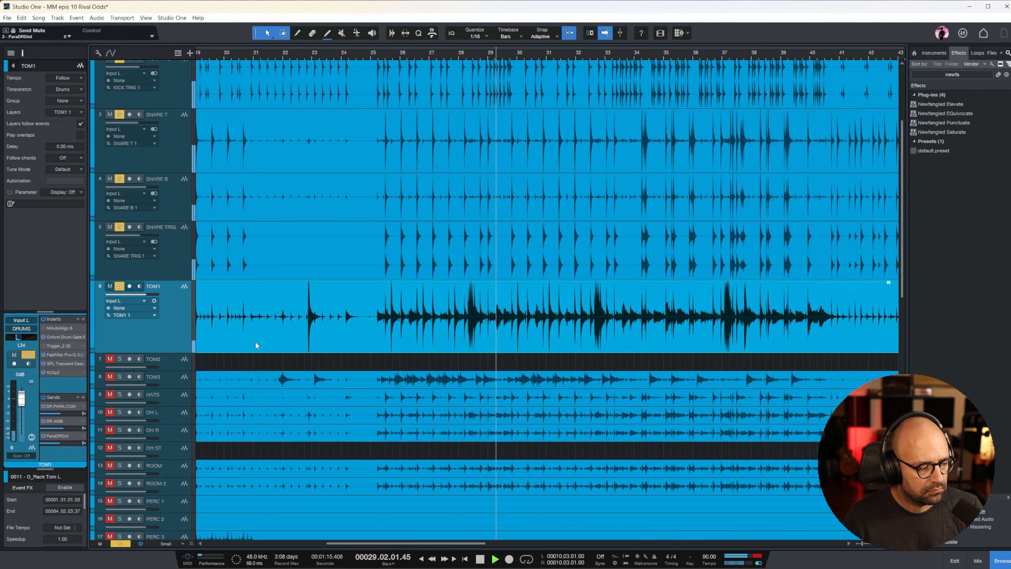
- Remove the empty TOM2 track, then solo TOM3 and enlarge its lane
{"action": "scroll", "coordinate": [441, 218], "scroll_direction": "down", "scroll_amount": 3}
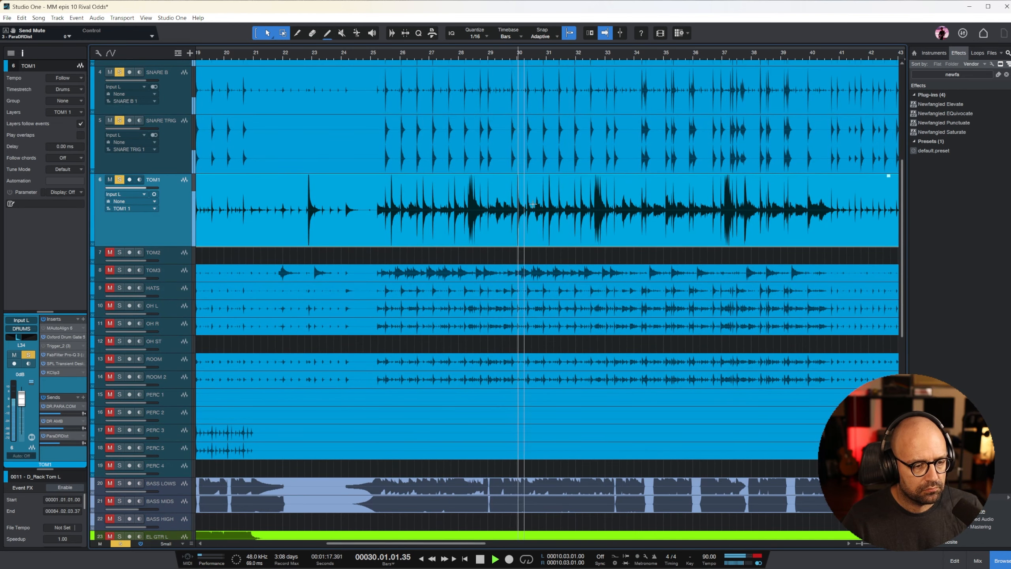
{"action": "left_click", "coordinate": [175, 256]}
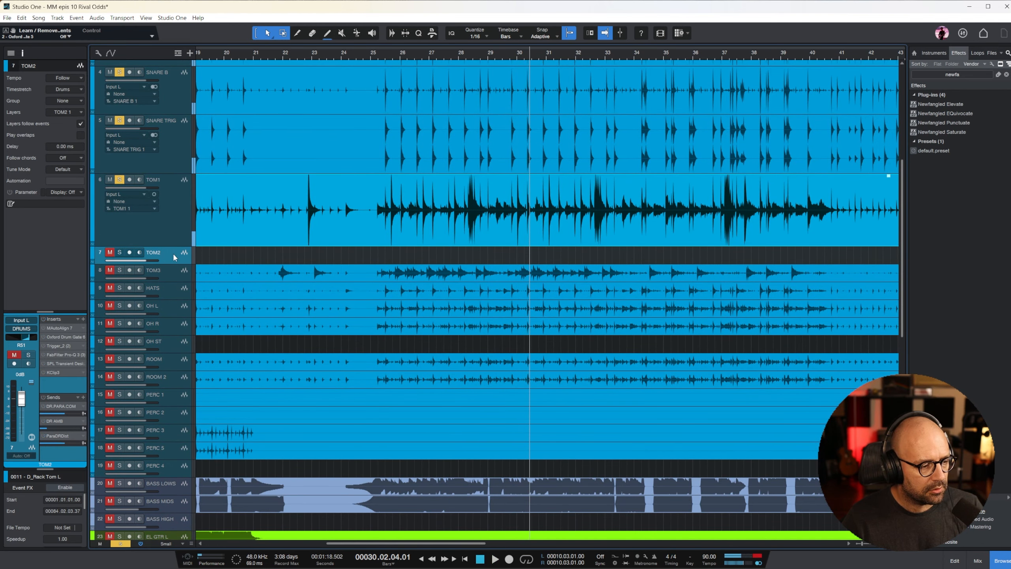
{"action": "right_click", "coordinate": [176, 258]}
{"action": "left_click", "coordinate": [239, 299]}
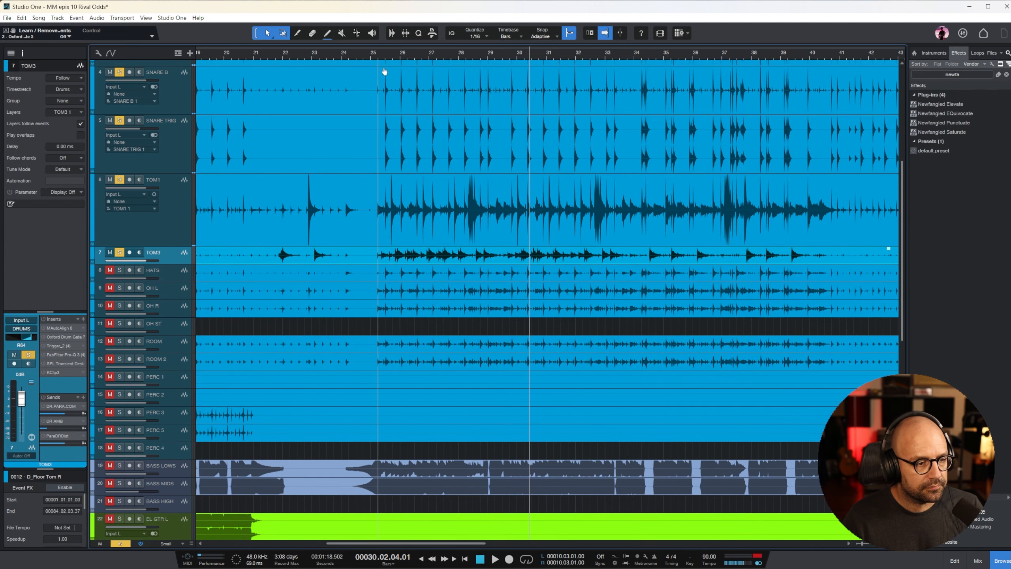
{"action": "left_click_drag", "start_coordinate": [169, 266], "coordinate": [169, 315]}
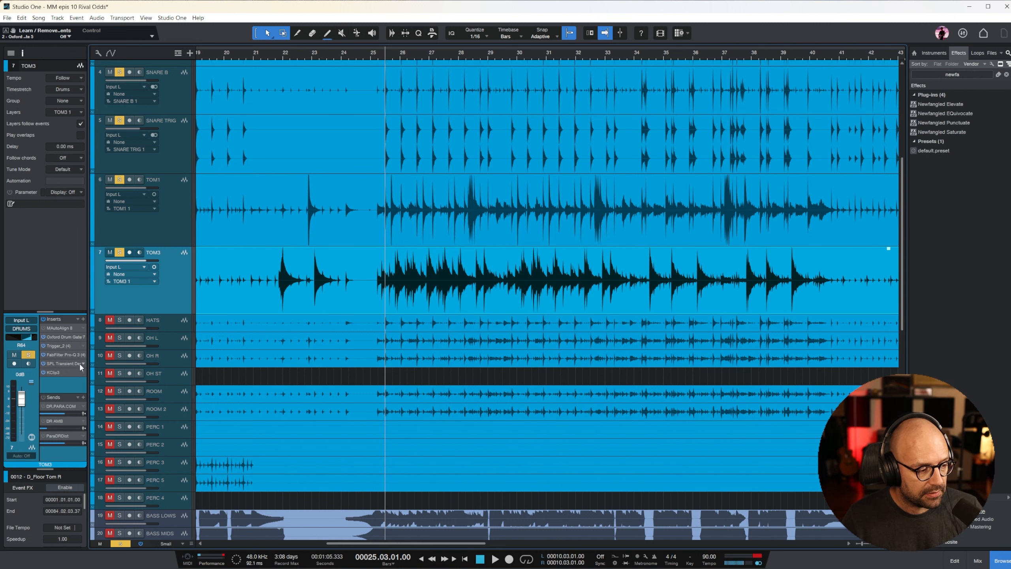
- Play TOM3 from about bar 25 and set its Oxford Drum Gate to match tom transients at a 68.2% threshold
{"action": "left_click", "coordinate": [63, 337]}
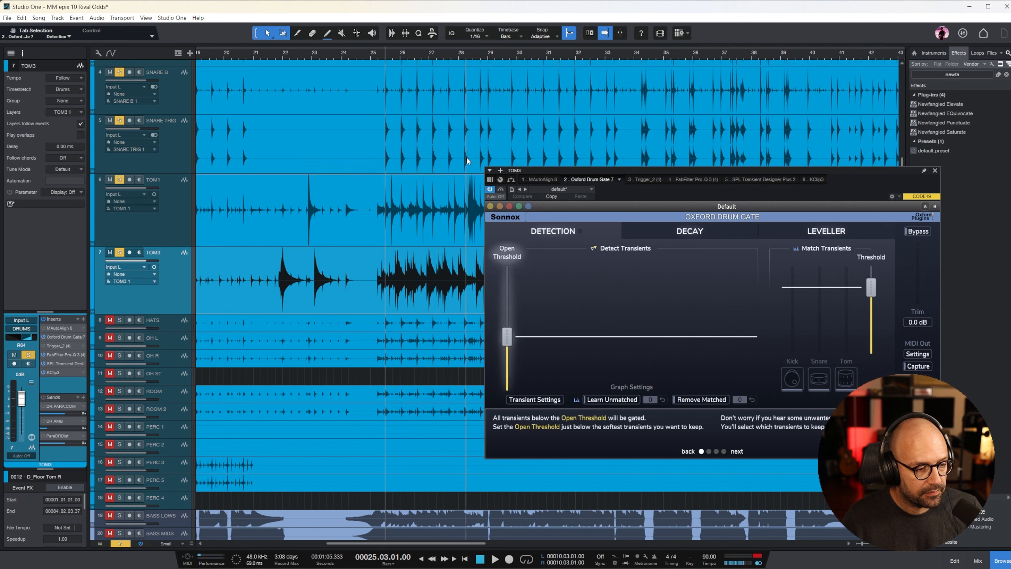
{"action": "left_click", "coordinate": [377, 57]}
{"action": "key", "text": "space"}
{"action": "left_click_drag", "start_coordinate": [871, 293], "coordinate": [871, 300]}
- In TOM3's Pro-Q 3, boost the lows about 7 dB, cut the mids about 13.5 dB with another 12 dB cut below, and boost 8954 Hz by 7.12 dB
{"action": "left_click", "coordinate": [691, 180]}
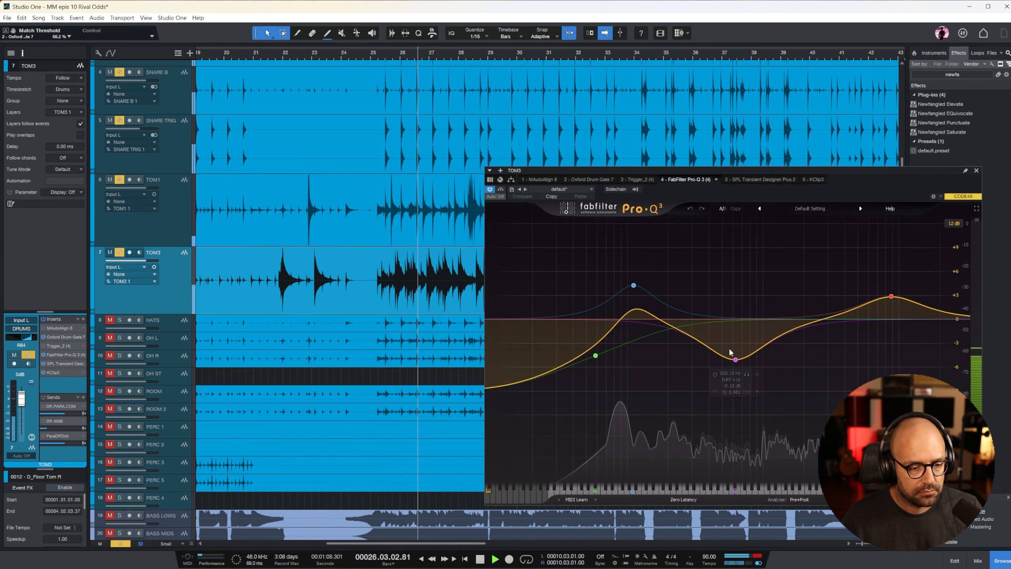
{"action": "left_click_drag", "start_coordinate": [736, 360], "coordinate": [724, 363]}
{"action": "left_click_drag", "start_coordinate": [632, 306], "coordinate": [625, 297]}
{"action": "left_click_drag", "start_coordinate": [666, 334], "coordinate": [671, 373]}
{"action": "left_click_drag", "start_coordinate": [891, 311], "coordinate": [892, 297]}
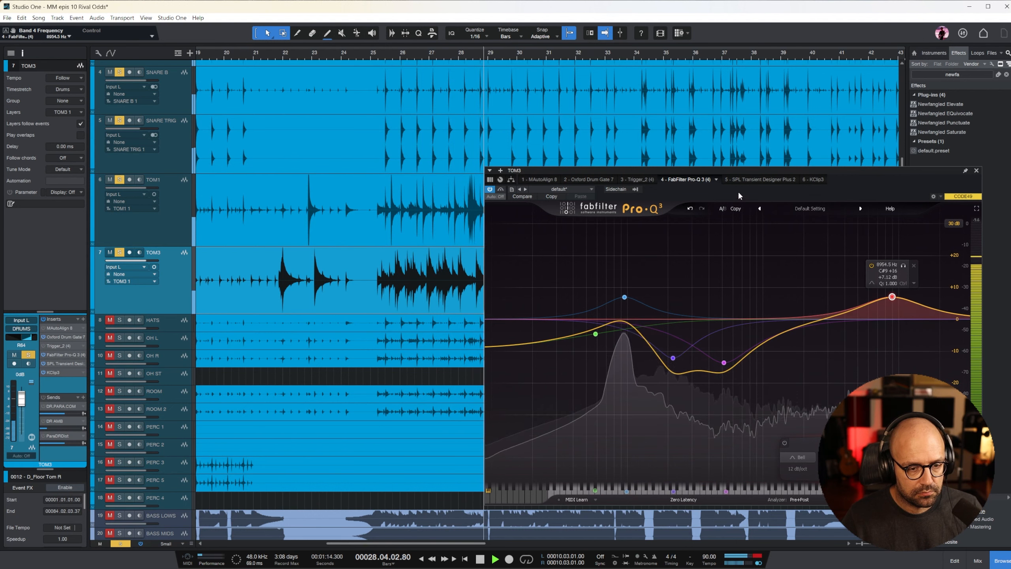
- On TOM3, reduce the SPL Transient Designer's sustain to -6.24 dB and raise KClip3's input to 7.1 dB
{"action": "left_click", "coordinate": [752, 179]}
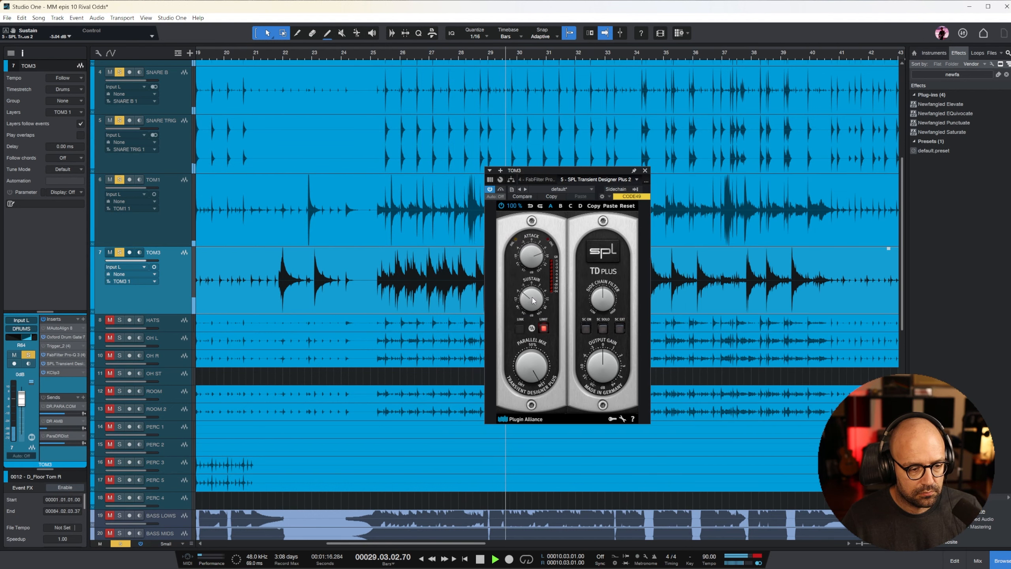
{"action": "left_click", "coordinate": [55, 372]}
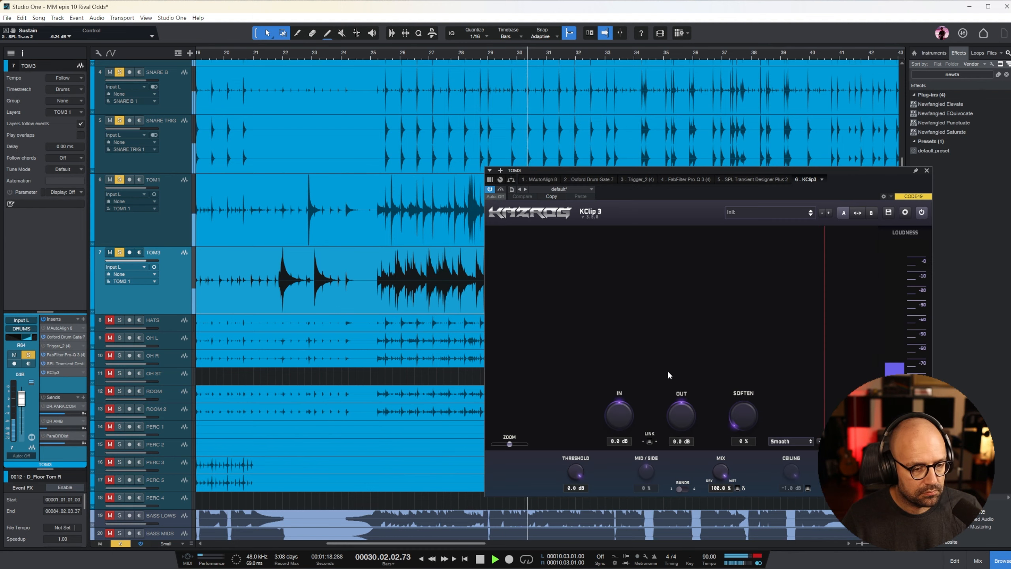
{"action": "left_click_drag", "start_coordinate": [618, 394], "coordinate": [618, 389]}
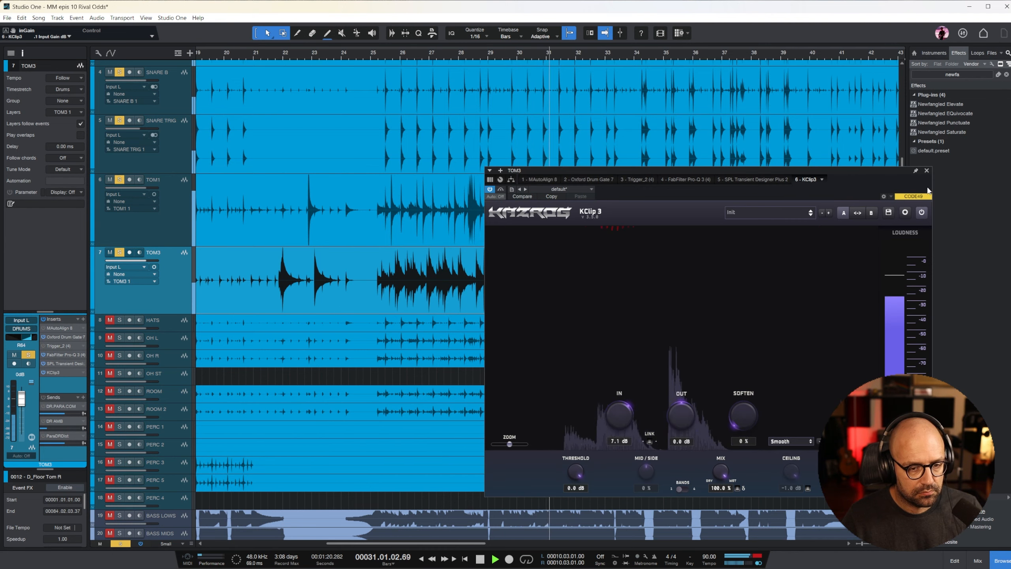
{"action": "left_click", "coordinate": [927, 171]}
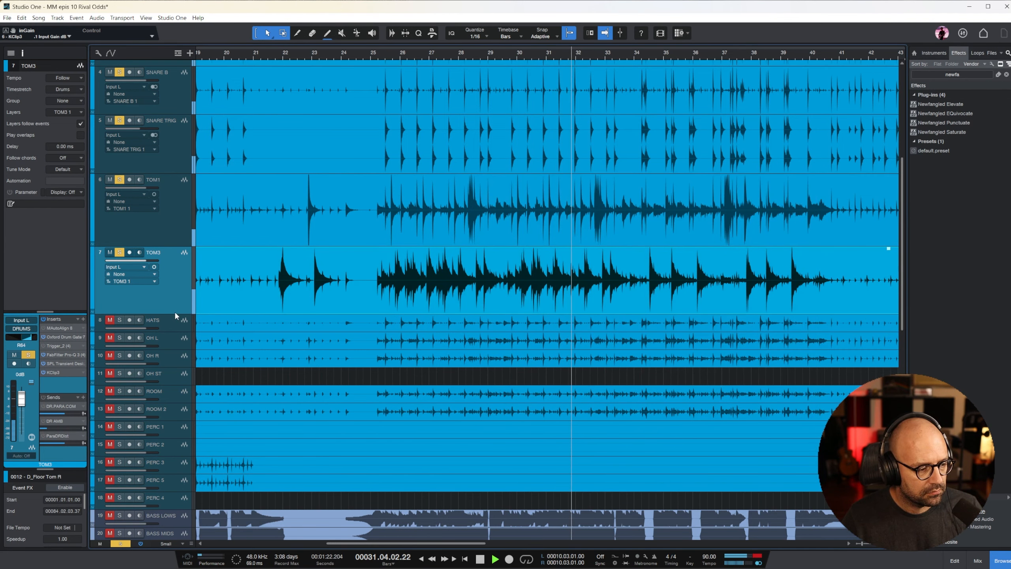
- Lower the open threshold of TOM3's drum gate to -28.1 dB, then solo only TOM3 and replay from about bar 25
{"action": "left_click", "coordinate": [66, 335]}
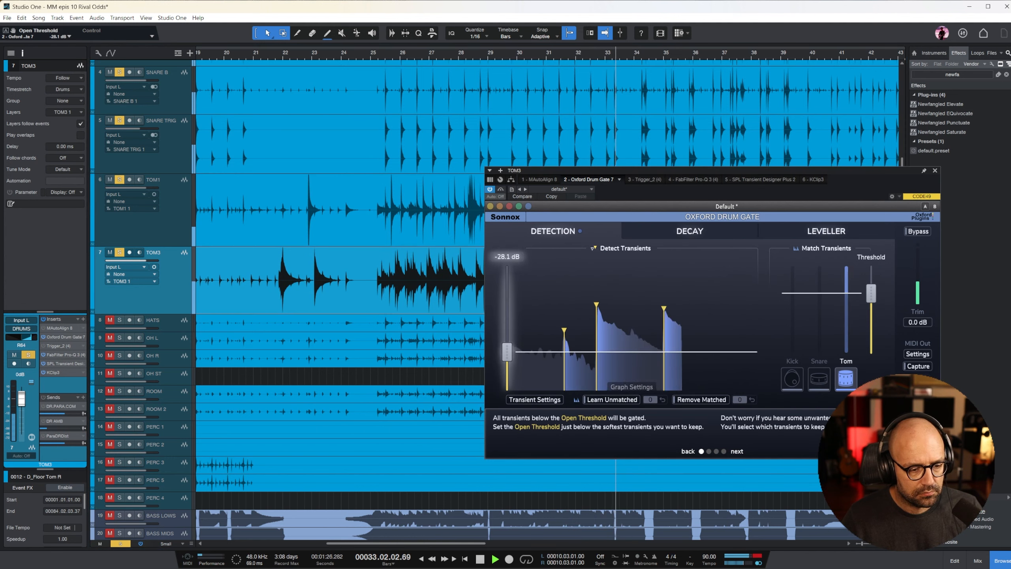
{"action": "left_click_drag", "start_coordinate": [509, 345], "coordinate": [510, 361]}
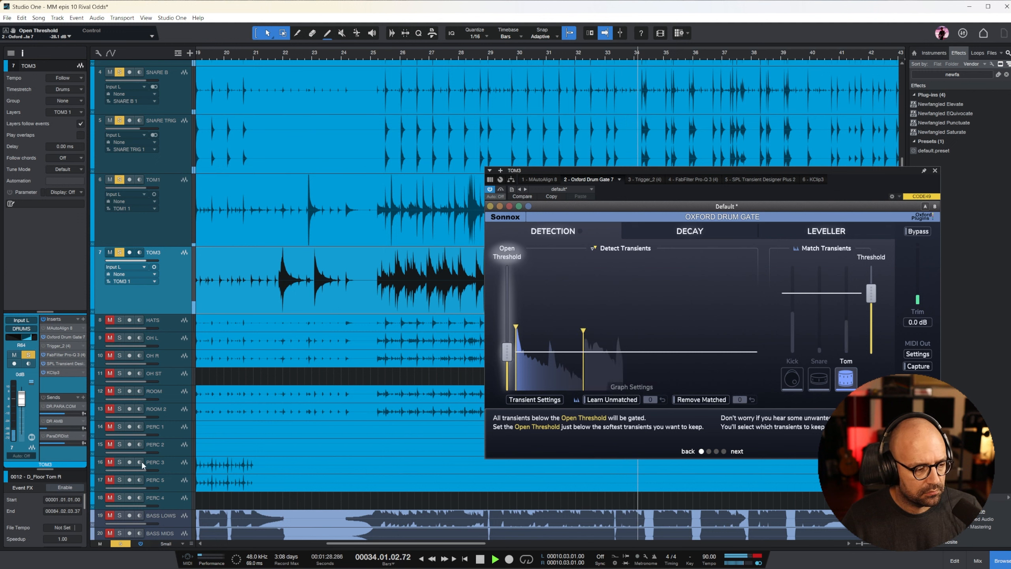
{"action": "left_click", "coordinate": [119, 544]}
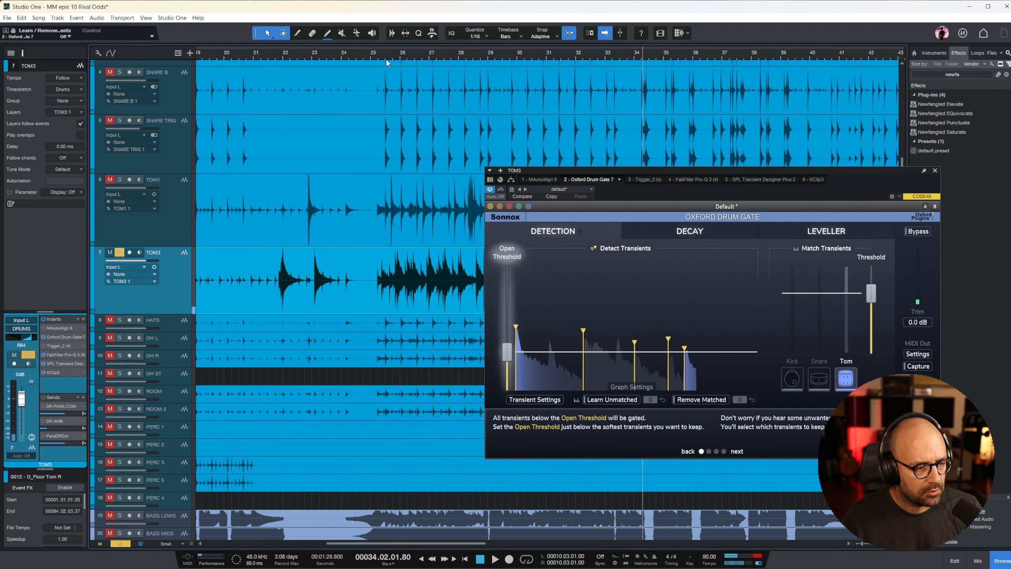
{"action": "key", "text": "space"}
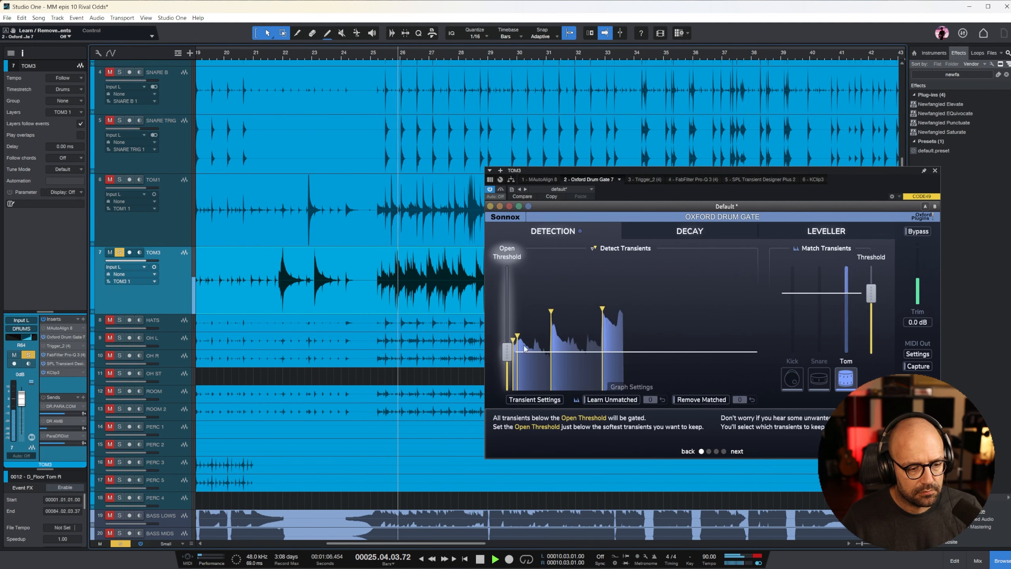
- Set TOM3's gate open threshold to -17 dB and match threshold to 55.6%, comparing playback with tom matching off and on
{"action": "left_click_drag", "start_coordinate": [512, 353], "coordinate": [511, 326]}
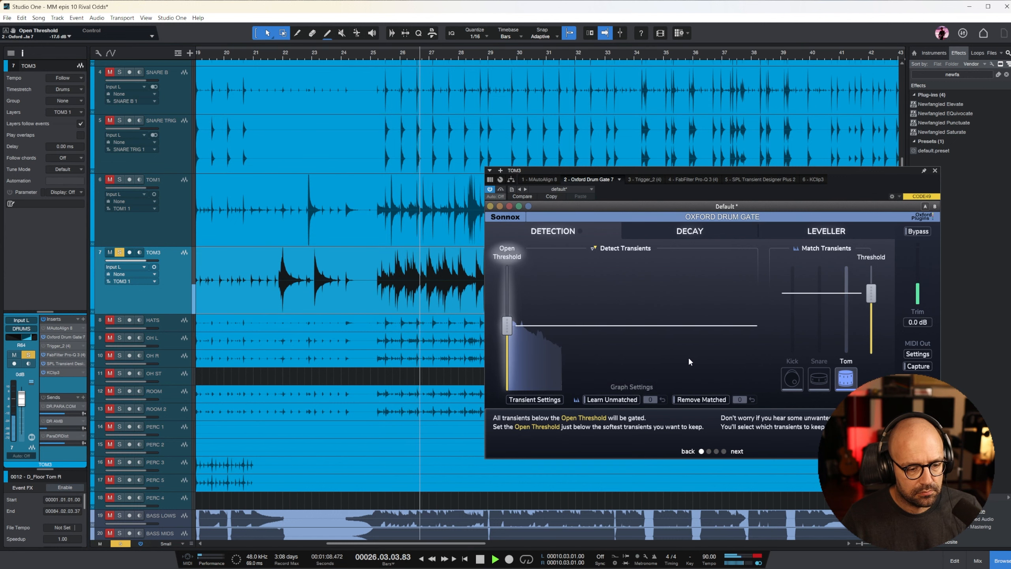
{"action": "left_click_drag", "start_coordinate": [871, 294], "coordinate": [871, 304]}
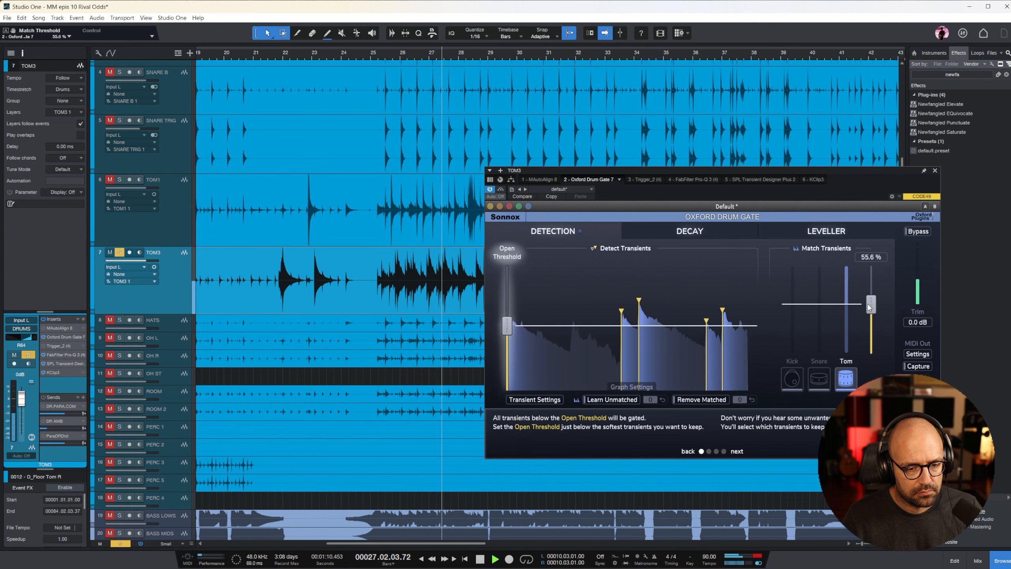
{"action": "left_click", "coordinate": [846, 379]}
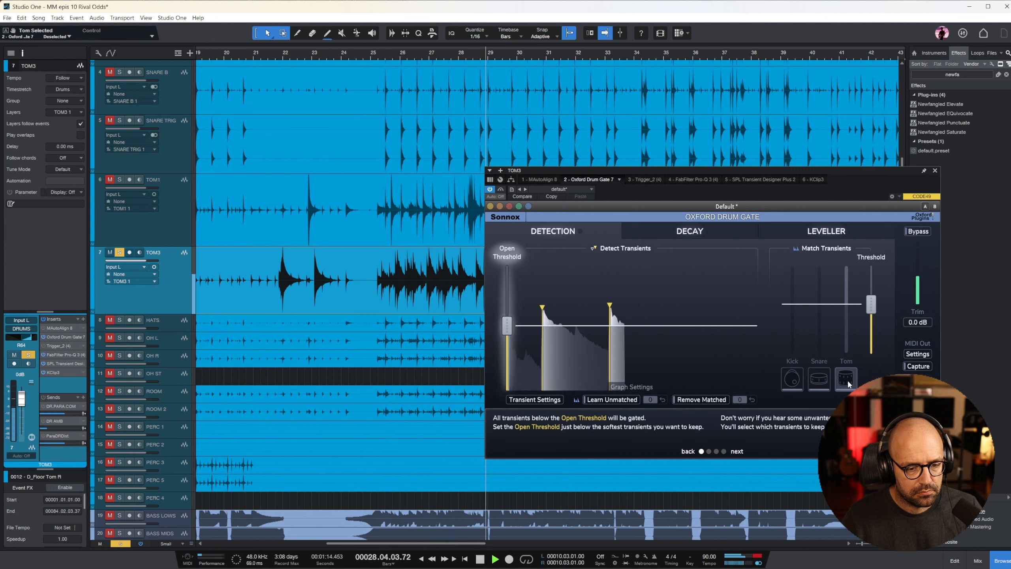
{"action": "left_click", "coordinate": [848, 383]}
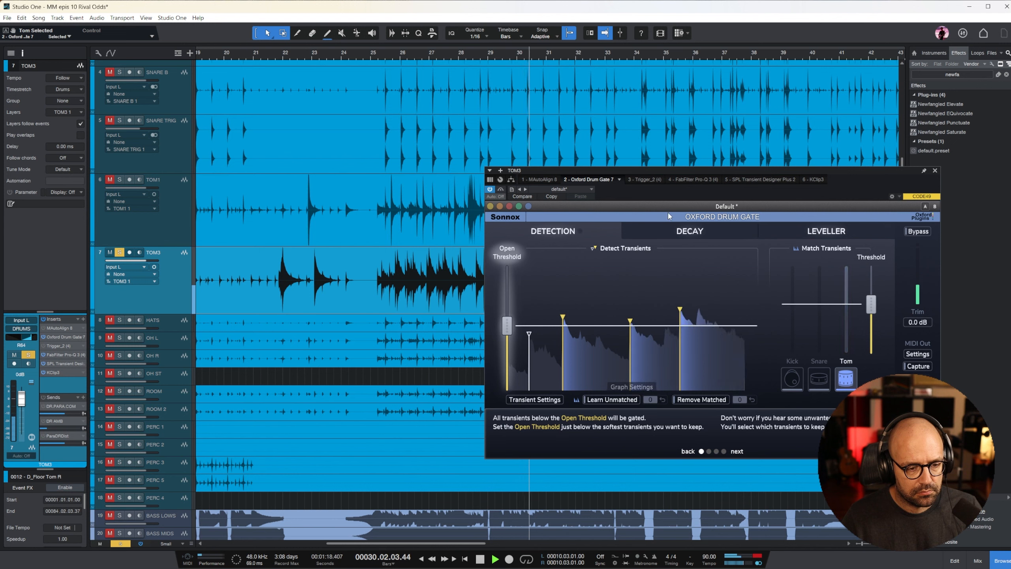
- Shape the TOM3 gate's resonant decay to about 22%, with cut-offs at 43.8 Hz and 179 Hz
{"action": "left_click", "coordinate": [690, 231]}
{"action": "left_click_drag", "start_coordinate": [596, 344], "coordinate": [605, 325]}
{"action": "left_click_drag", "start_coordinate": [665, 353], "coordinate": [653, 354]}
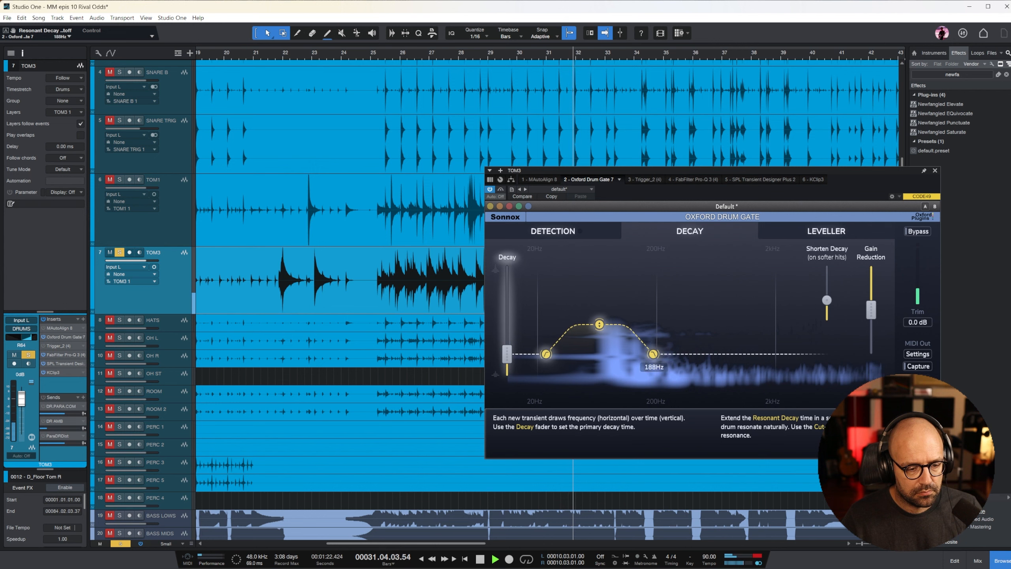
{"action": "left_click_drag", "start_coordinate": [546, 354], "coordinate": [577, 354]}
{"action": "left_click_drag", "start_coordinate": [614, 324], "coordinate": [614, 334]}
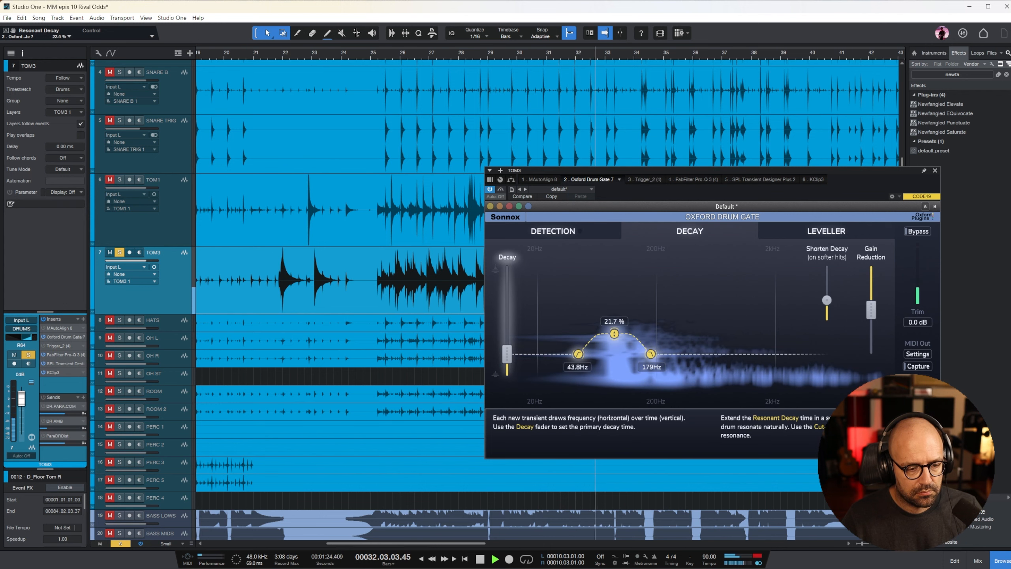
{"action": "left_click", "coordinate": [934, 171]}
- In TOM3's Trigger 2, lower Detail to about 26, set the mix to 24% and raise the close room level to 1.25 dB during playback
{"action": "key", "text": "space"}
{"action": "left_click", "coordinate": [56, 346]}
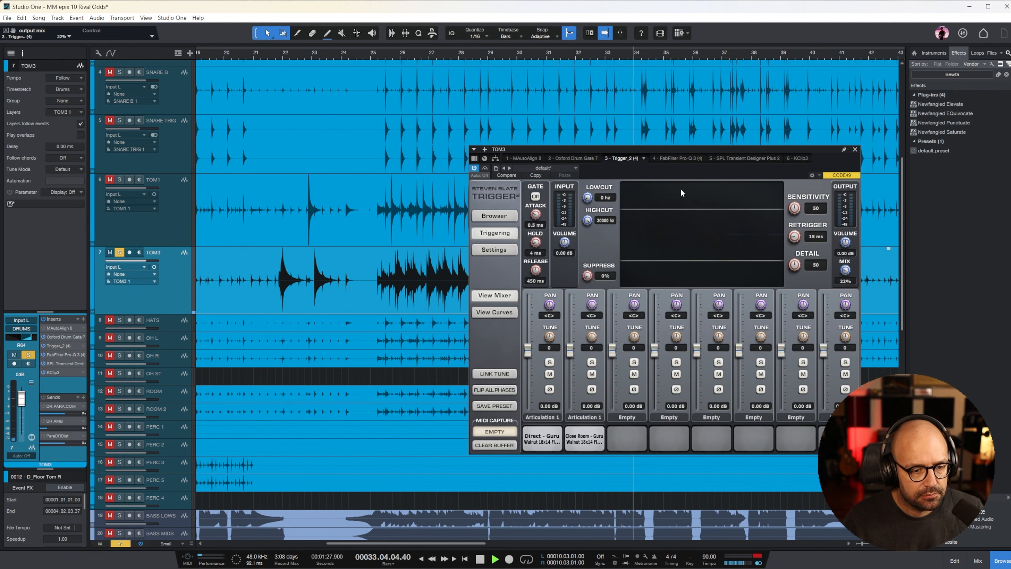
{"action": "left_click", "coordinate": [816, 265]}
{"action": "type", "text": "30"}
{"action": "key", "text": "Return"}
{"action": "left_click", "coordinate": [380, 53]}
{"action": "left_click_drag", "start_coordinate": [795, 265], "coordinate": [845, 271]}
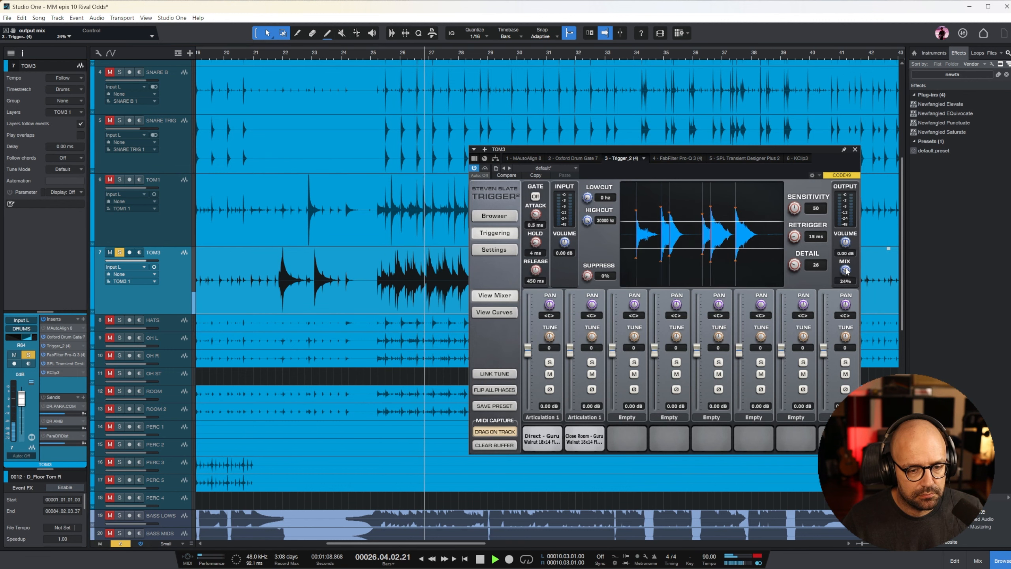
{"action": "mouse_move", "coordinate": [570, 350]}
{"action": "left_mouse_down"}
{"action": "mouse_move", "coordinate": [573, 328]}
{"action": "mouse_move", "coordinate": [573, 345]}
{"action": "left_mouse_up"}
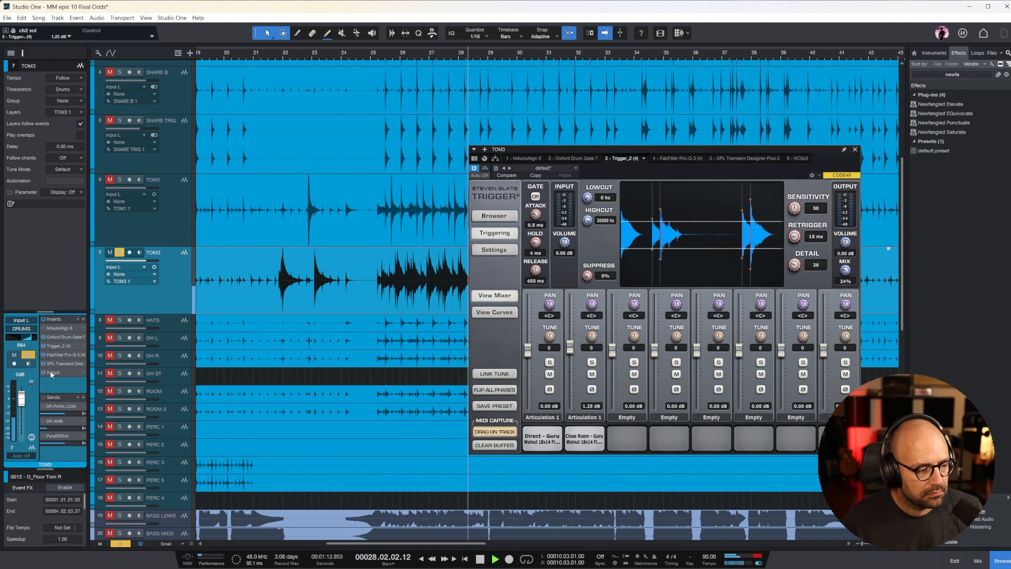
{"action": "key", "text": "Escape"}
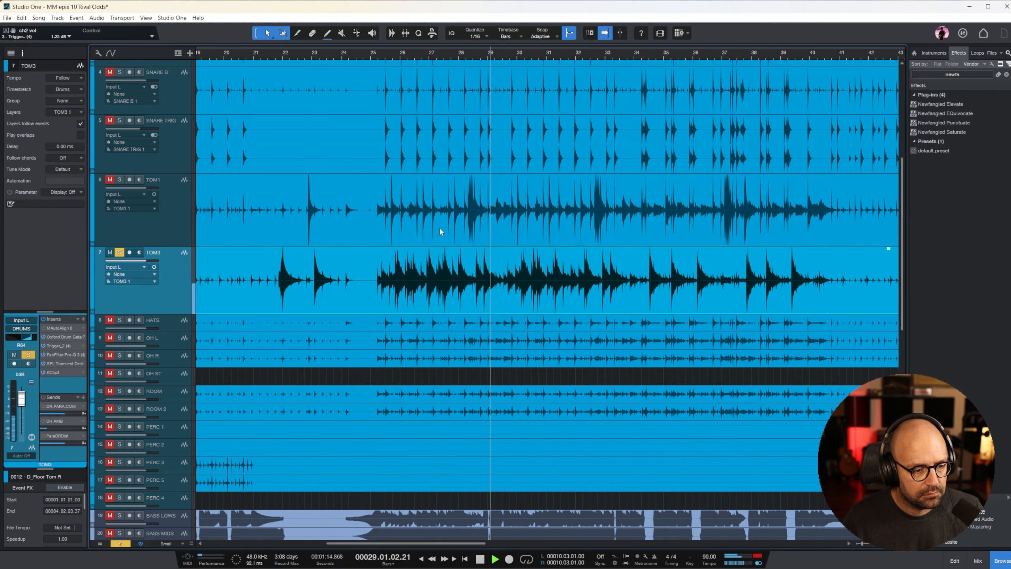
- Solo the overhead tracks OH L and OH R together and play them from about bar 25
{"action": "left_click", "coordinate": [158, 336]}
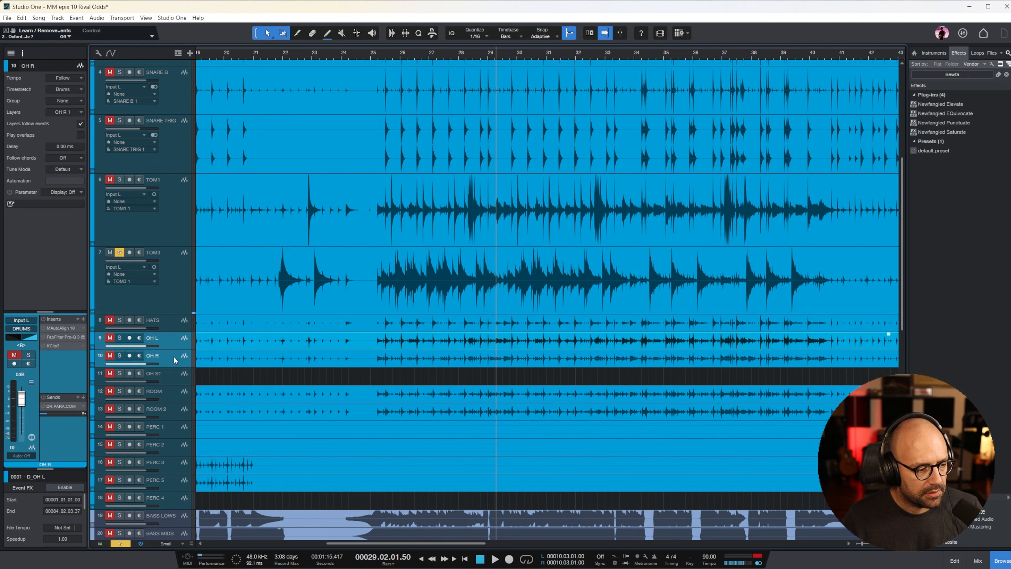
{"action": "left_click", "coordinate": [370, 60]}
{"action": "key", "text": "space"}
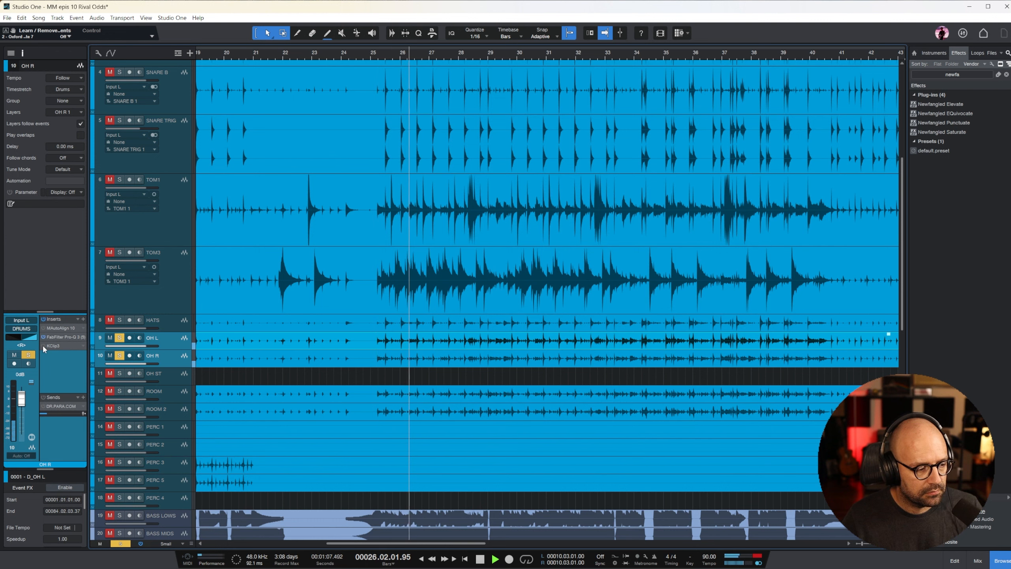
{"action": "key", "text": "Down"}
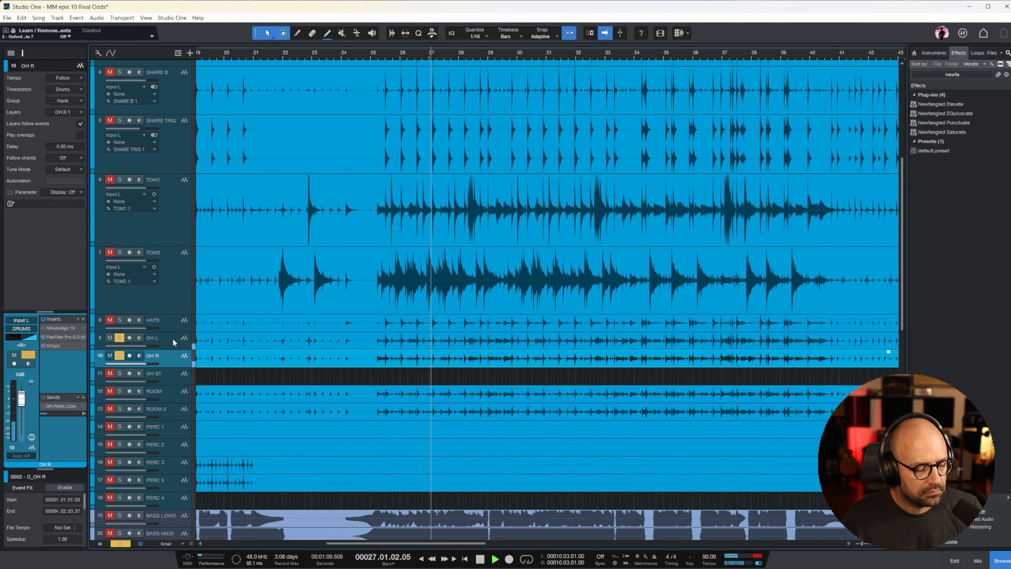
- Select OH L and OH R together and enlarge both track heights, with the waveforms zoomed in around bar 29
{"action": "key", "text": "Up"}
{"action": "left_click", "coordinate": [176, 361]}
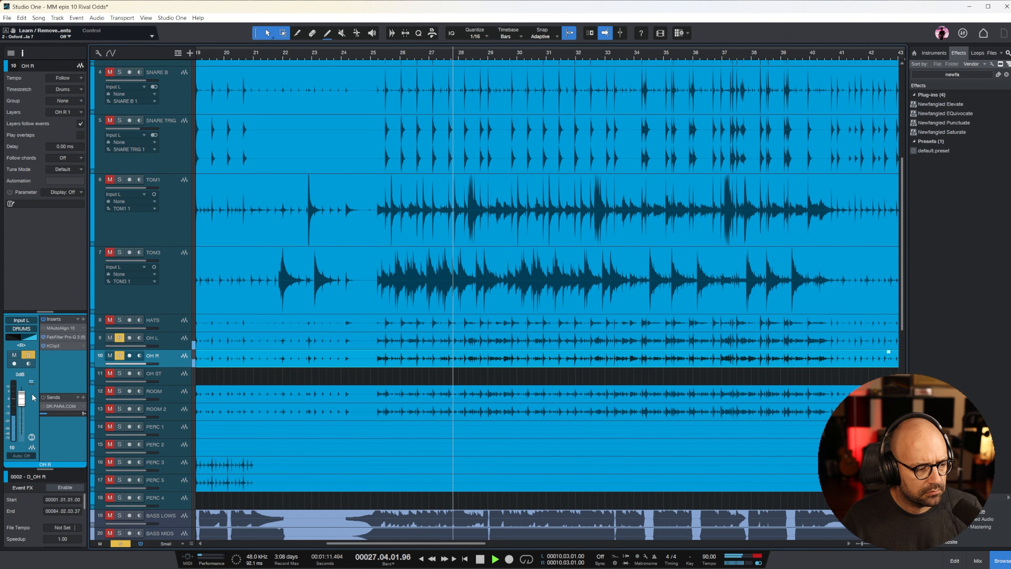
{"action": "left_click", "coordinate": [170, 345], "text": "shift"}
{"action": "left_click_drag", "start_coordinate": [174, 367], "coordinate": [174, 424]}
{"action": "key", "text": "e"}
{"action": "left_click", "coordinate": [575, 434]}
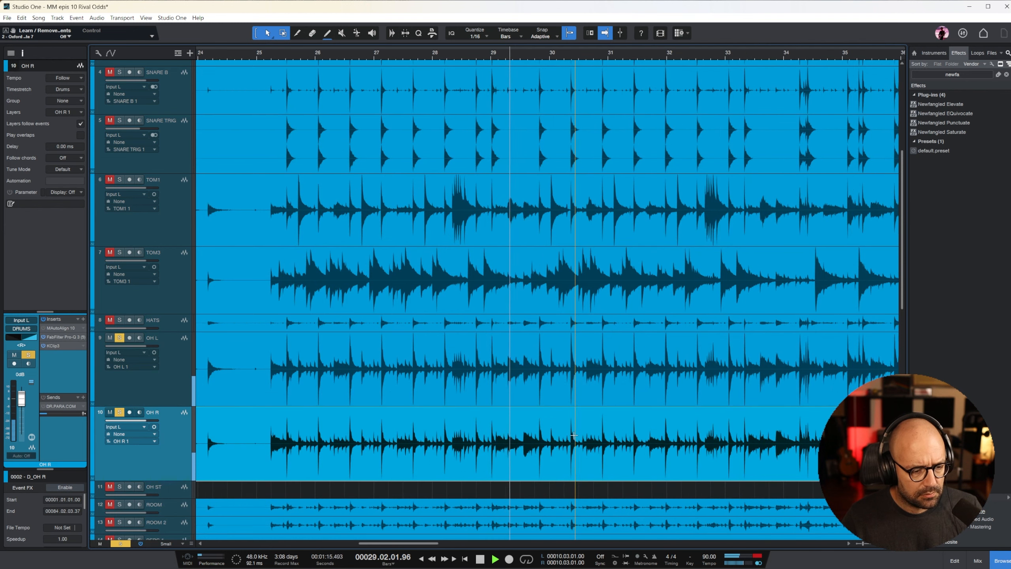
- Raise the OH R event's gain by about 4.4 dB and compare its waveform with OH L
{"action": "key", "text": "w"}
{"action": "left_click_drag", "start_coordinate": [649, 412], "coordinate": [647, 392]}
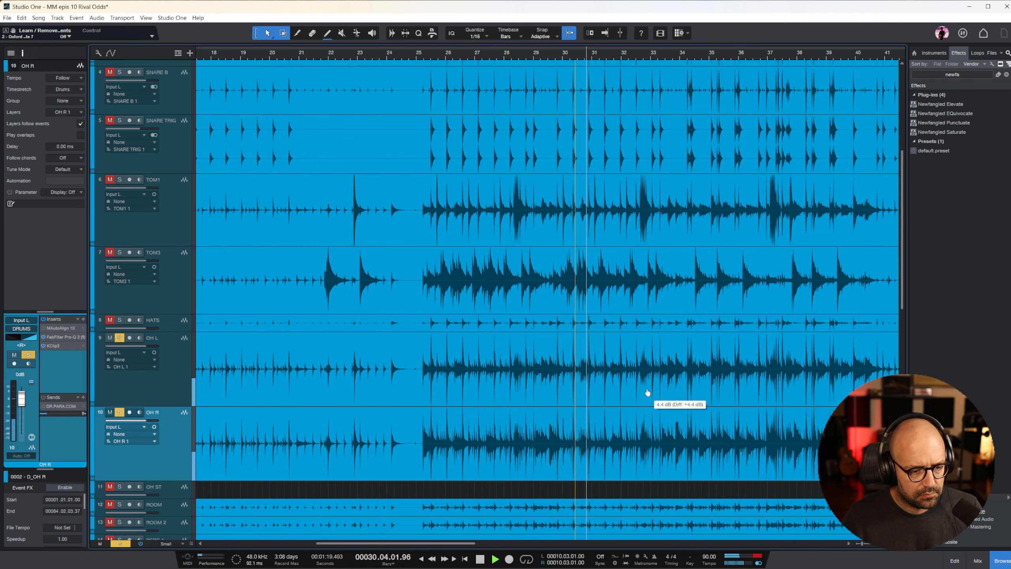
{"action": "left_click", "coordinate": [636, 388]}
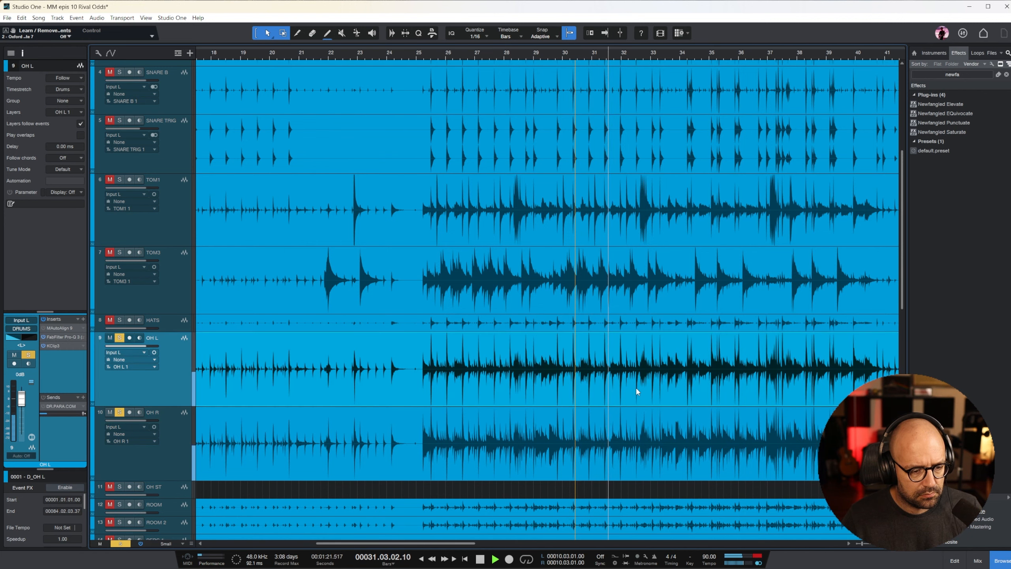
{"action": "scroll", "coordinate": [671, 359], "scroll_direction": "down", "scroll_amount": 3}
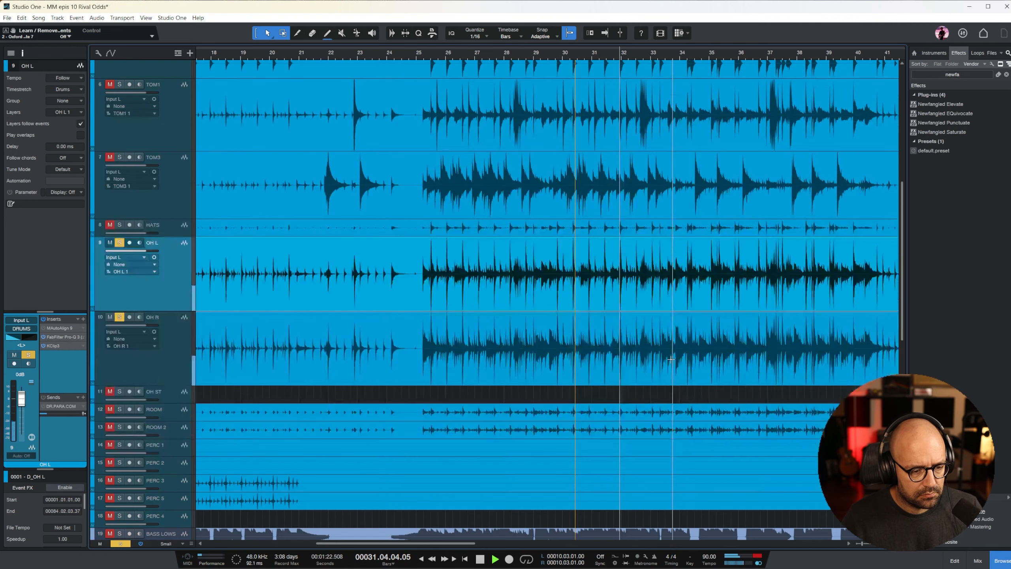
- In OH R's FabFilter Pro-Q 3, raise the high-frequency boost of band 2 and move it to about 3442 Hz
{"action": "left_click", "coordinate": [169, 348]}
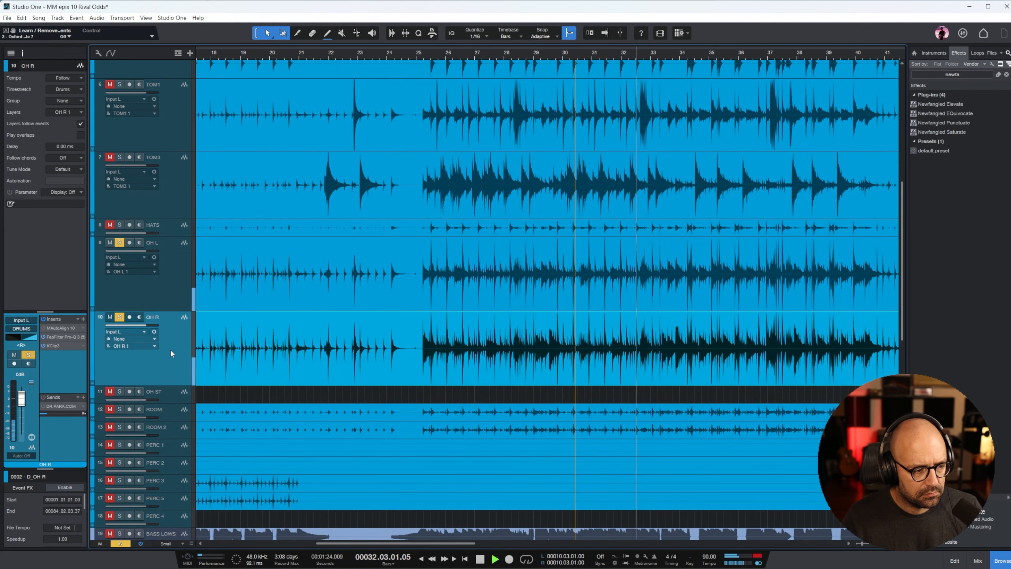
{"action": "left_click", "coordinate": [63, 336]}
{"action": "mouse_move", "coordinate": [977, 333]}
{"action": "left_mouse_down"}
{"action": "mouse_move", "coordinate": [969, 322]}
{"action": "mouse_move", "coordinate": [984, 323]}
{"action": "left_mouse_up"}
- In OH L's FabFilter Pro-Q 3, set the high-frequency boost of band 2 to about +4.88 dB at 2991 Hz
{"action": "left_click", "coordinate": [180, 297]}
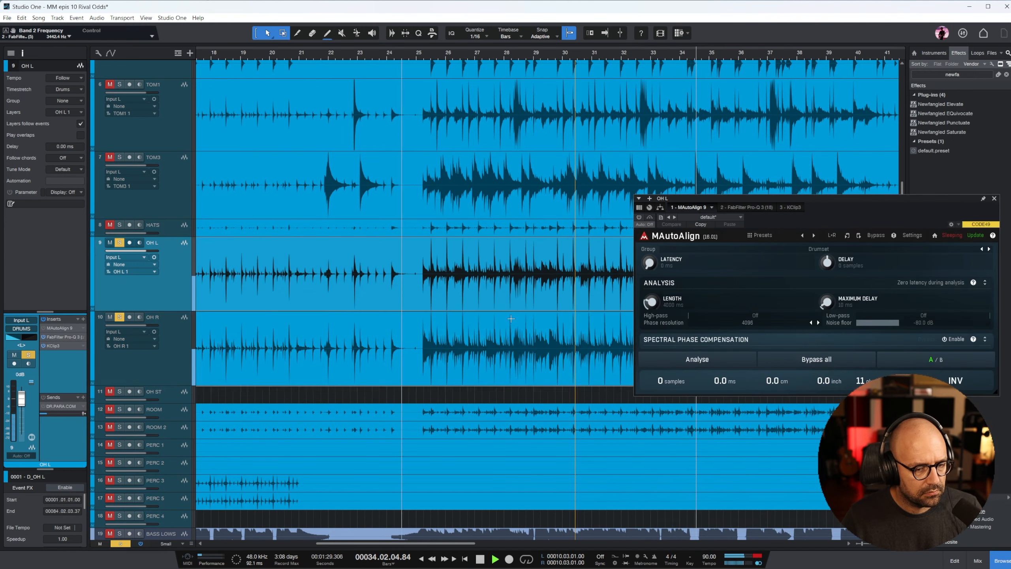
{"action": "left_click", "coordinate": [768, 207]}
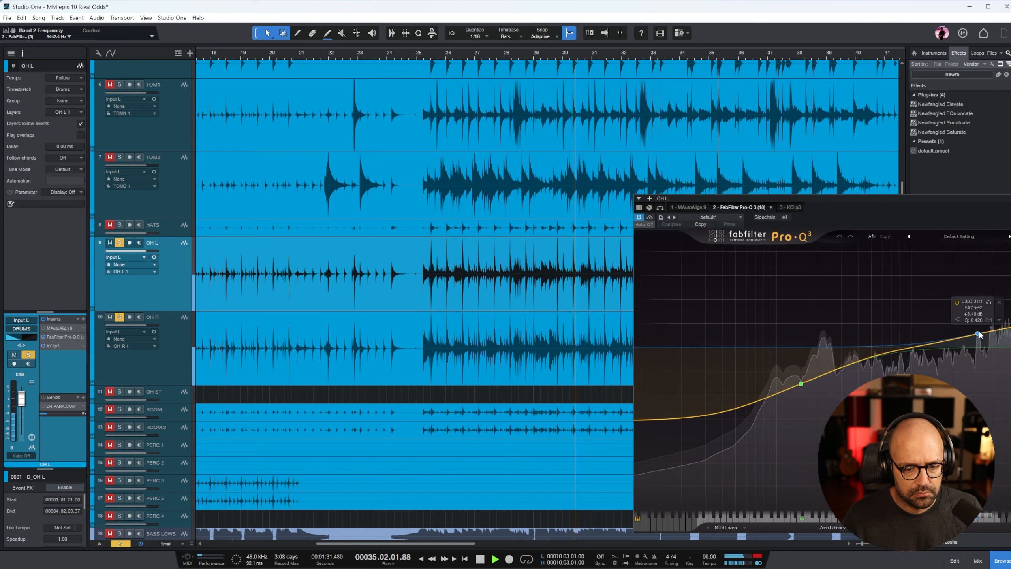
{"action": "left_click_drag", "start_coordinate": [978, 330], "coordinate": [977, 324]}
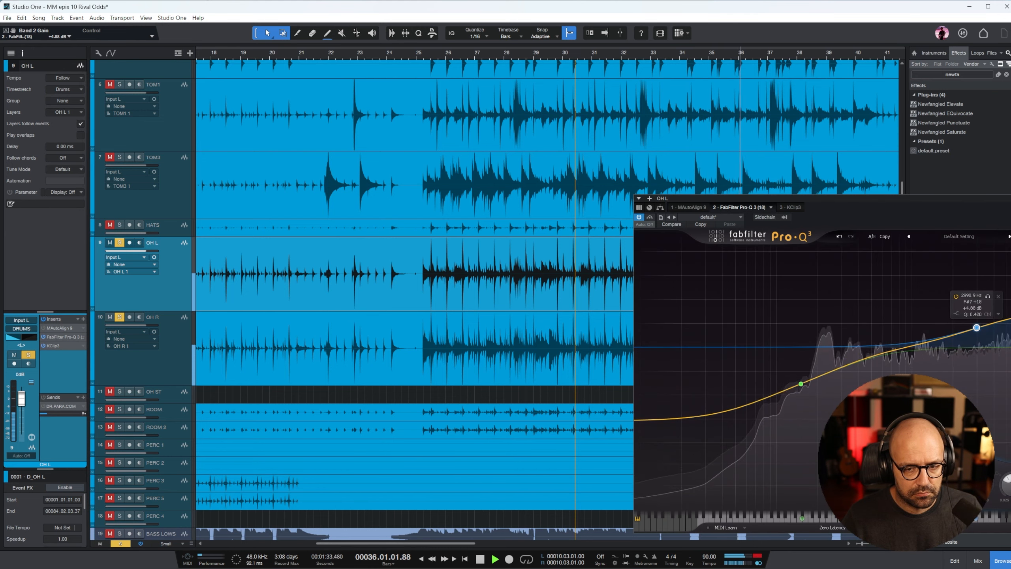
{"action": "key", "text": "Escape"}
- Solo HATS along with the overheads, enlarge its track height and play from about bar 25 with the whole song in view
{"action": "key", "text": "w"}
{"action": "key", "text": "w"}
{"action": "key", "text": "f"}
{"action": "key", "text": "space"}
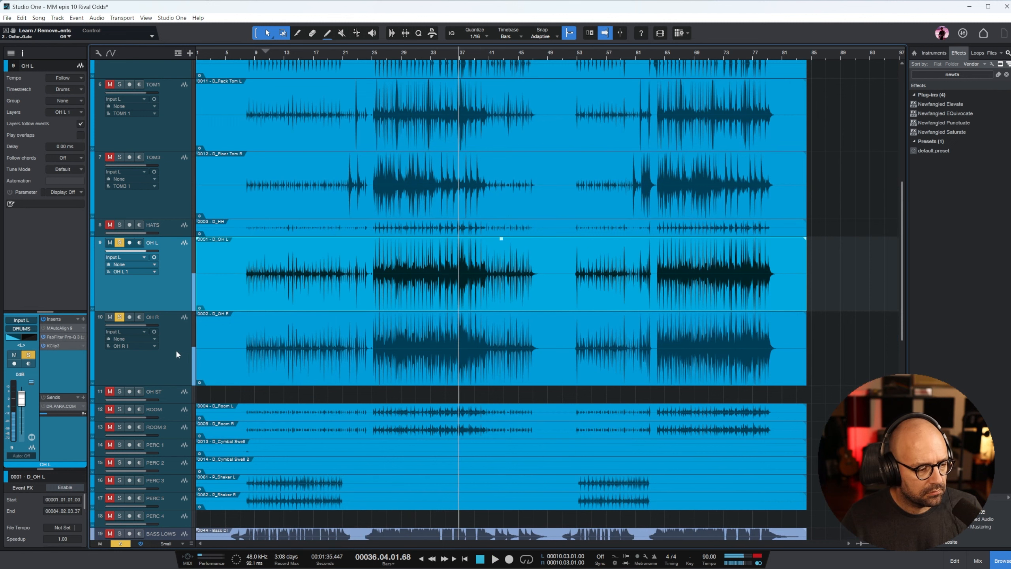
{"action": "left_click", "coordinate": [131, 231]}
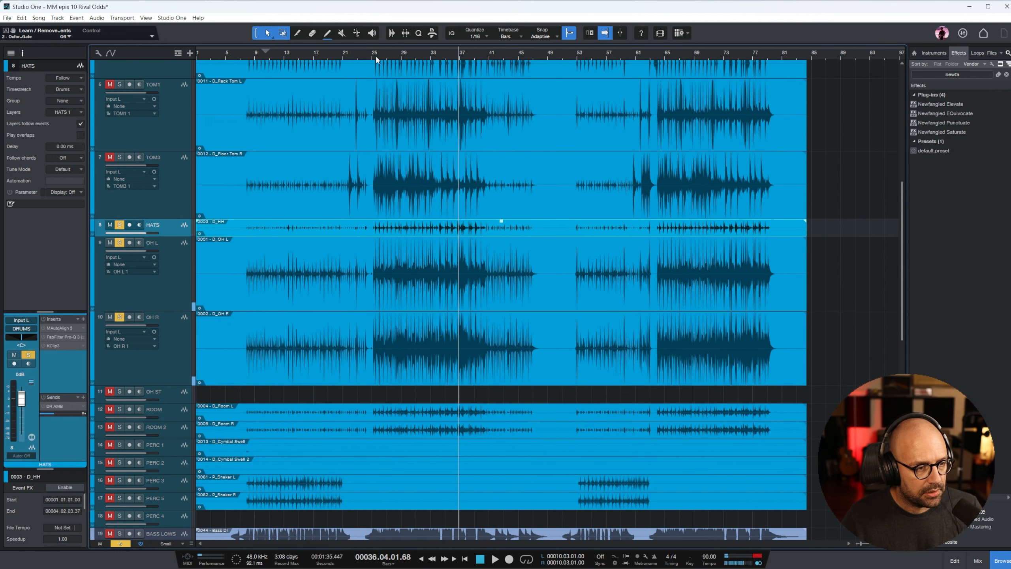
{"action": "left_click_drag", "start_coordinate": [173, 238], "coordinate": [171, 285]}
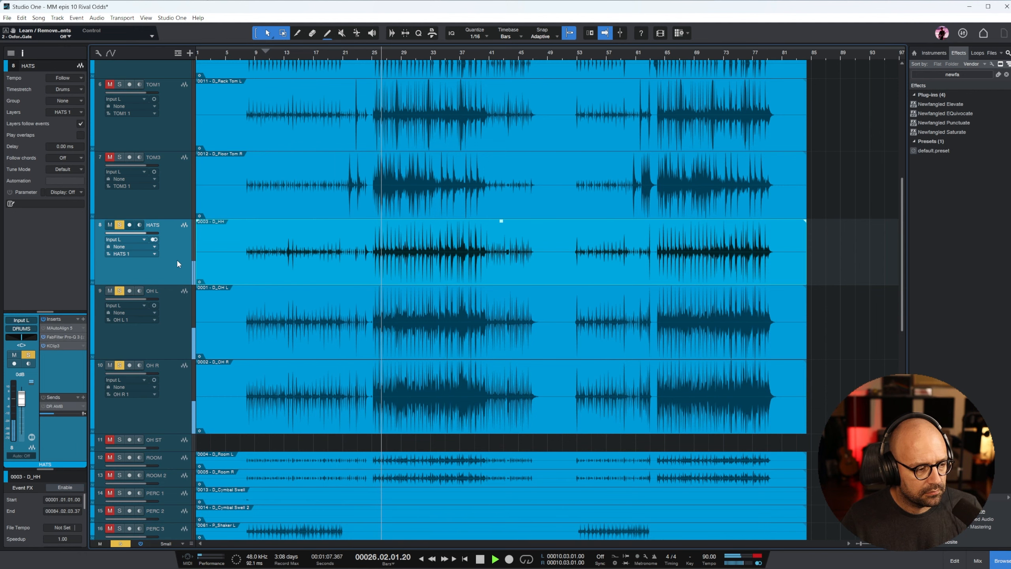
- Add a 12 dB/oct low cut at about 307 Hz in HATS' Pro-Q 3 and pan the track to L55
{"action": "double_click", "coordinate": [67, 338]}
{"action": "double_click", "coordinate": [562, 386]}
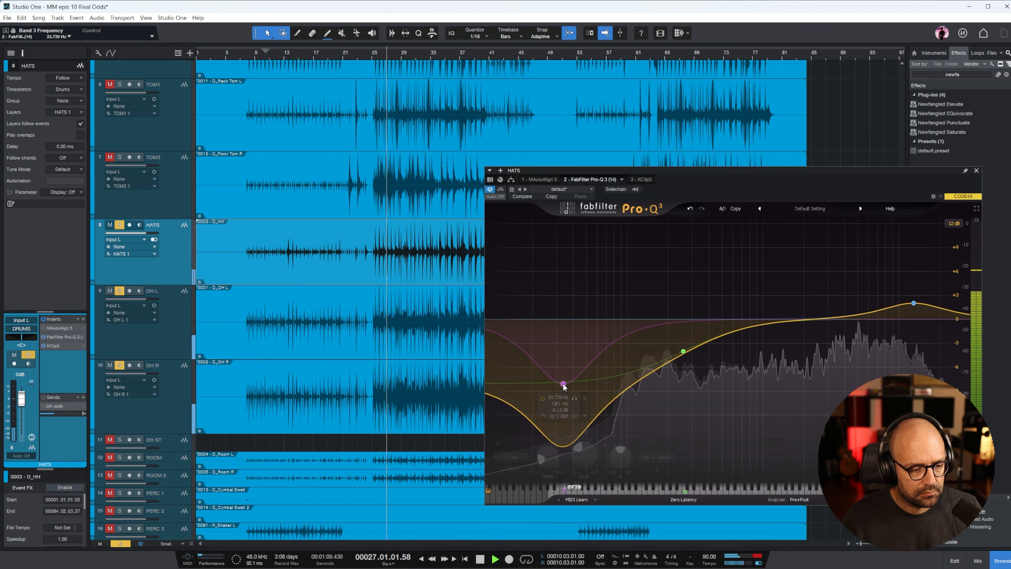
{"action": "left_click_drag", "start_coordinate": [562, 386], "coordinate": [704, 325]}
{"action": "right_click", "coordinate": [705, 326]}
{"action": "mouse_move", "coordinate": [744, 361]}
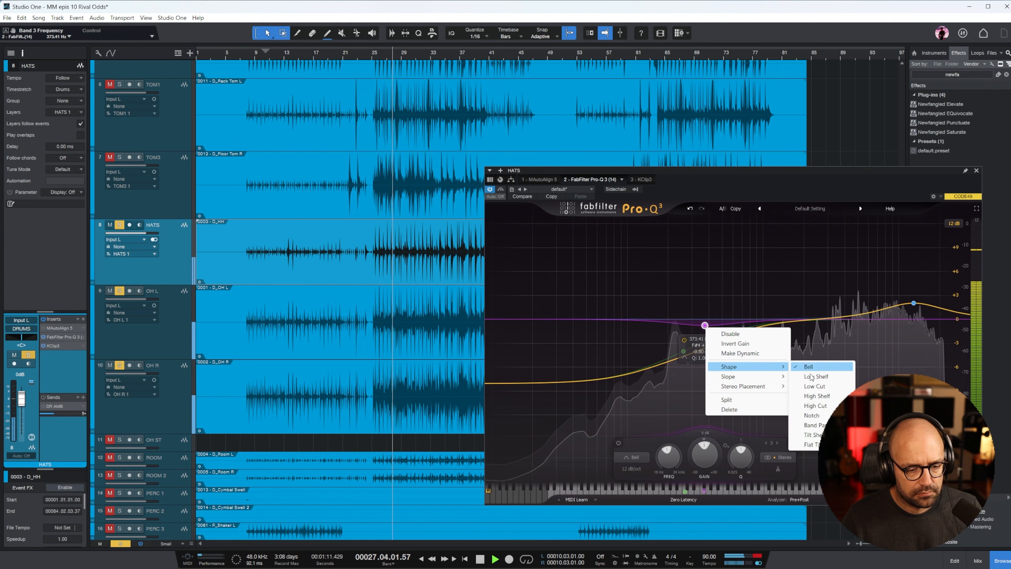
{"action": "left_click", "coordinate": [814, 368]}
{"action": "left_click_drag", "start_coordinate": [705, 319], "coordinate": [692, 319]}
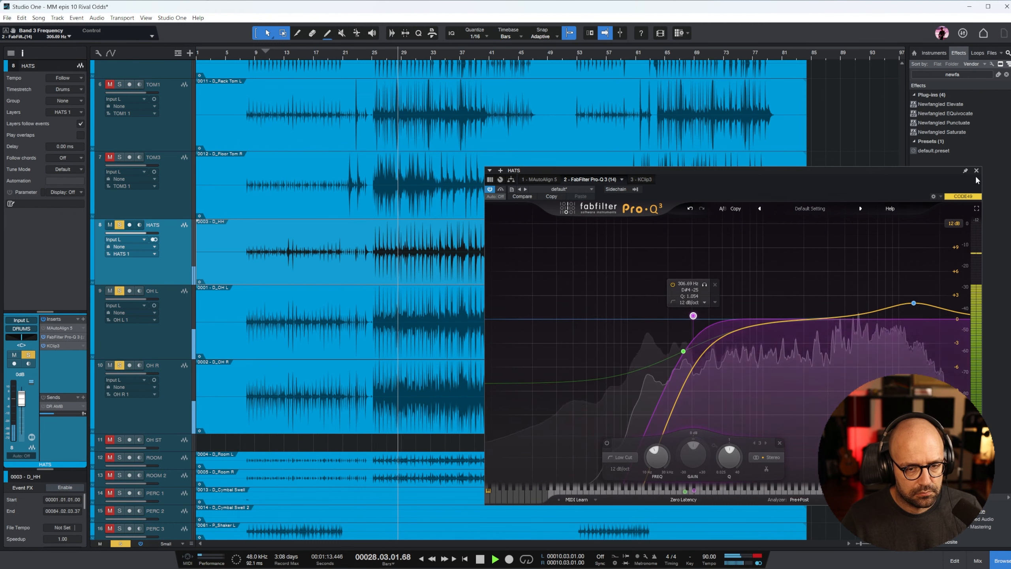
{"action": "key", "text": "Escape"}
{"action": "left_click_drag", "start_coordinate": [22, 338], "coordinate": [14, 337]}
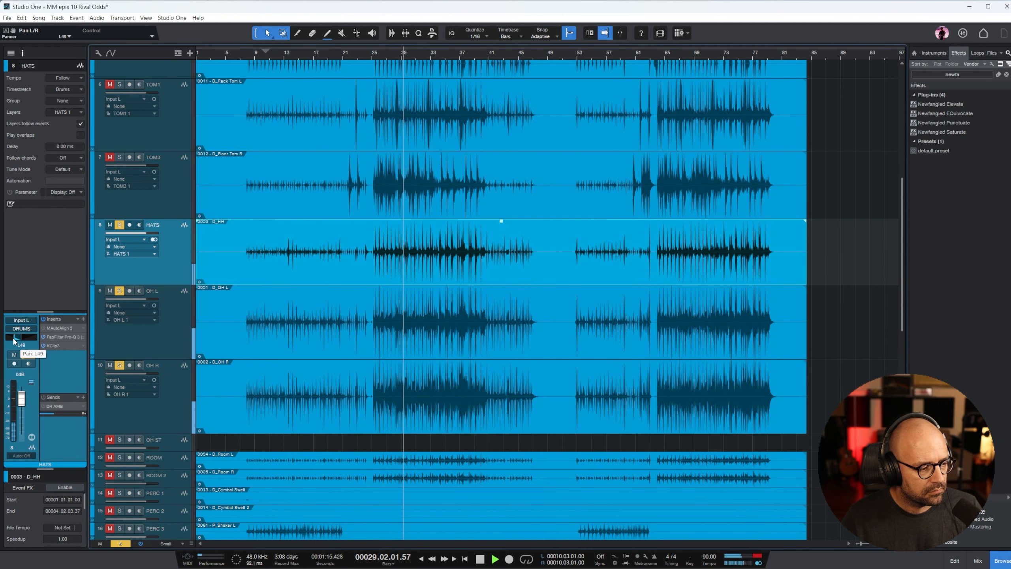
- Solo the drum tracks from KICK through TOM3 together with the hats and overheads
{"action": "left_click", "coordinate": [178, 190]}
{"action": "scroll", "coordinate": [181, 190], "scroll_direction": "up", "scroll_amount": 9}
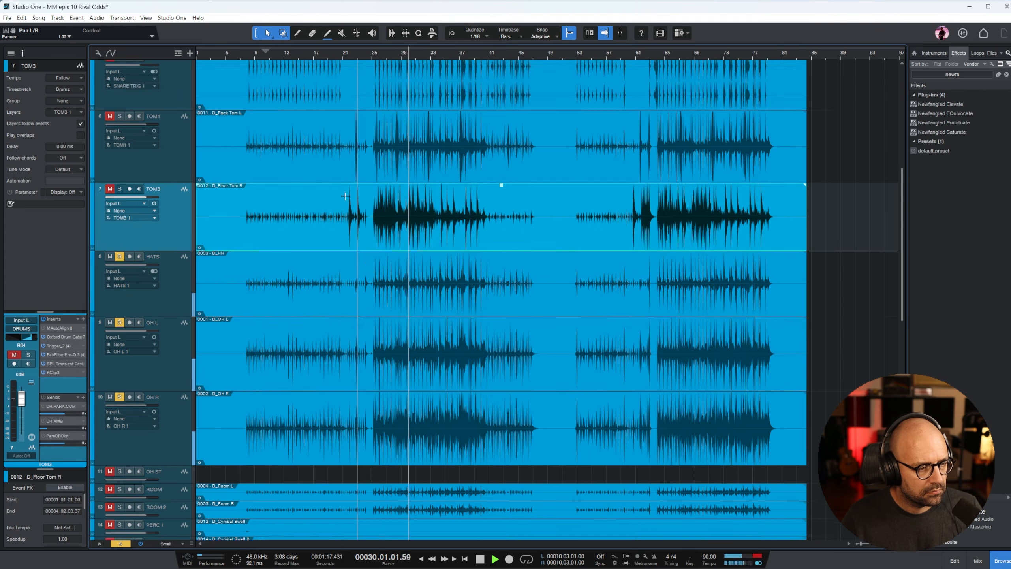
{"action": "left_click", "coordinate": [179, 160], "text": "shift"}
{"action": "key", "text": "s"}
{"action": "scroll", "coordinate": [475, 235], "scroll_direction": "down", "scroll_amount": 5}
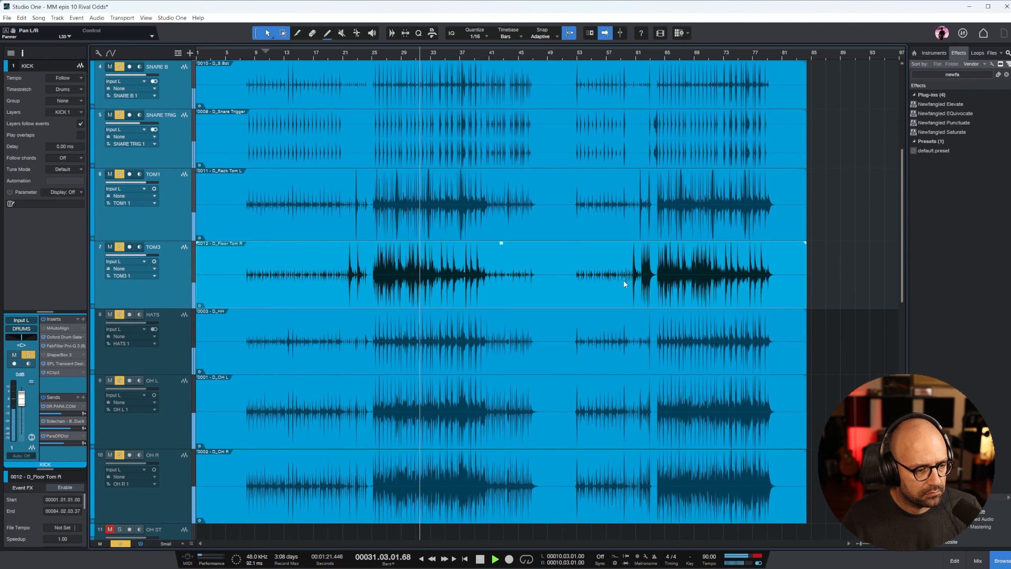
- Raise the KClip 3 input gain on OH L and OH R while all the drums play
{"action": "left_click", "coordinate": [164, 428]}
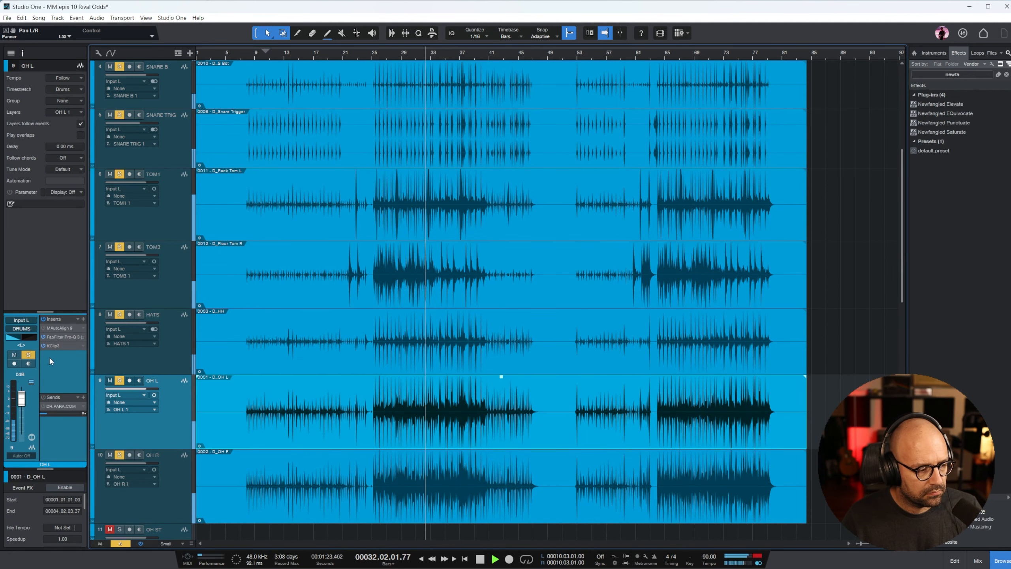
{"action": "left_click", "coordinate": [55, 345]}
{"action": "left_click_drag", "start_coordinate": [768, 415], "coordinate": [767, 407]}
{"action": "left_click", "coordinate": [179, 462]}
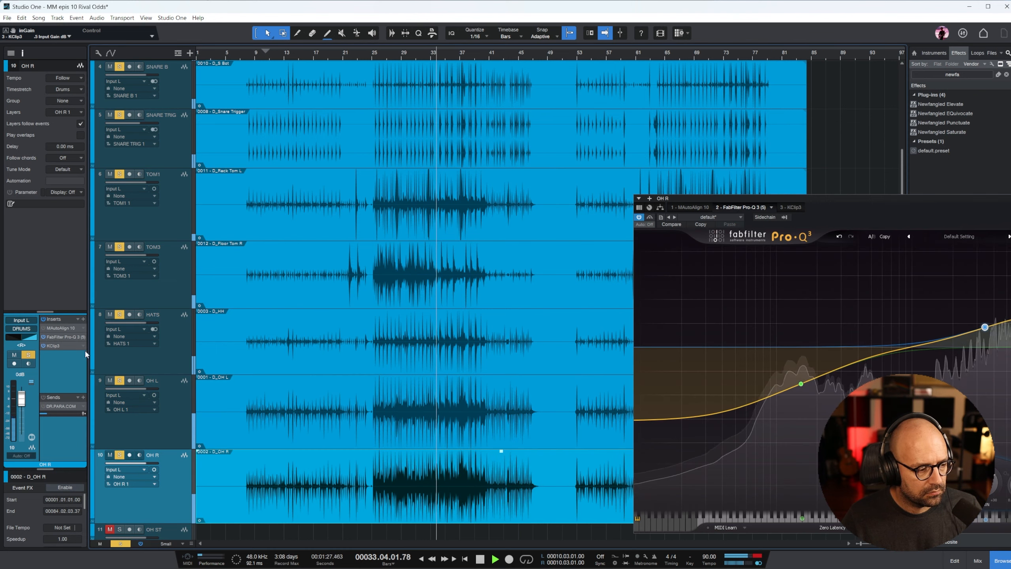
{"action": "left_click", "coordinate": [55, 344]}
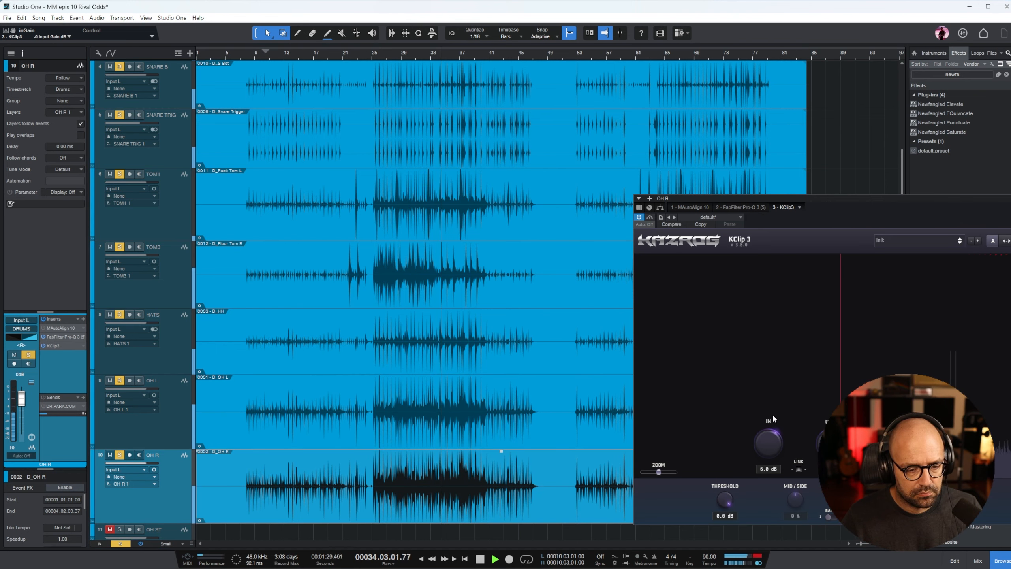
{"action": "key", "text": "Escape"}
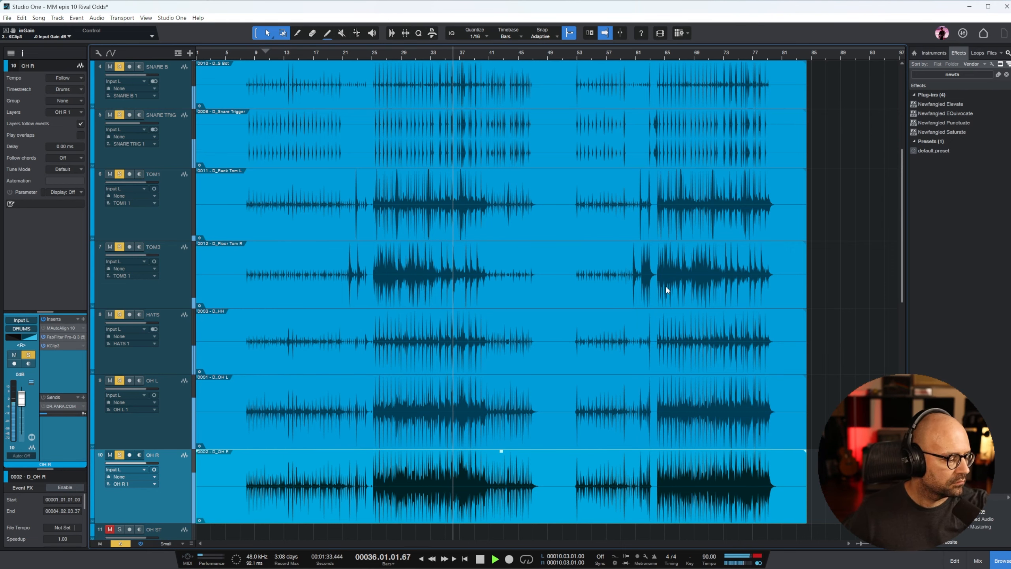
- Solo ROOM and ROOM 2 with the other drums and remove the empty OH ST track
{"action": "scroll", "coordinate": [698, 280], "scroll_direction": "down", "scroll_amount": 5}
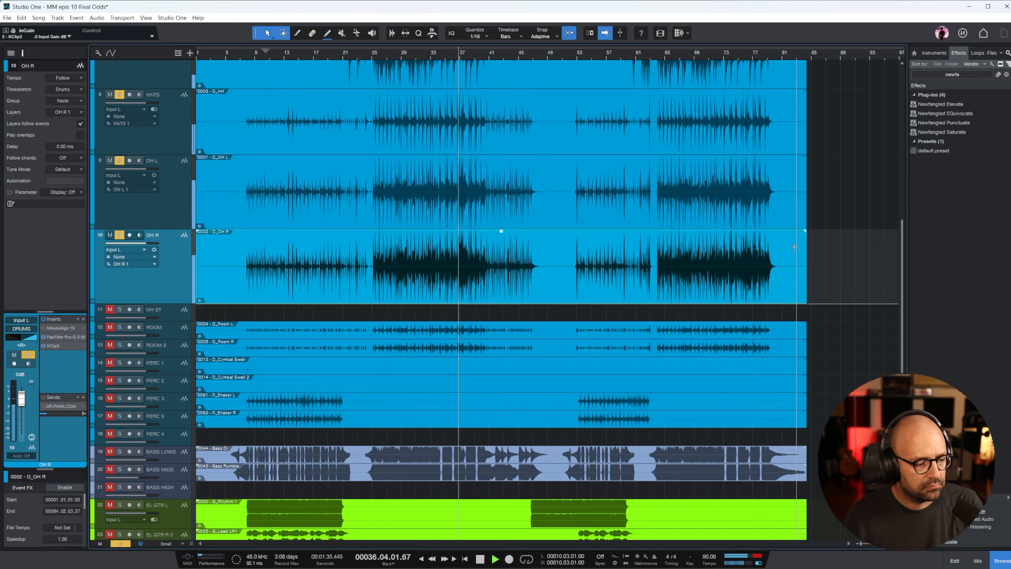
{"action": "left_click", "coordinate": [175, 329]}
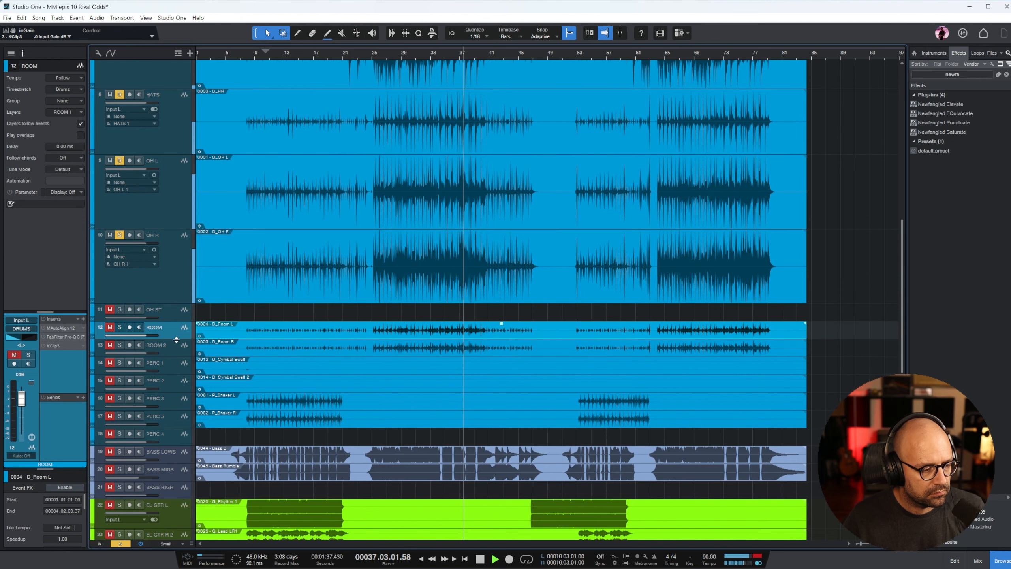
{"action": "right_click", "coordinate": [177, 313]}
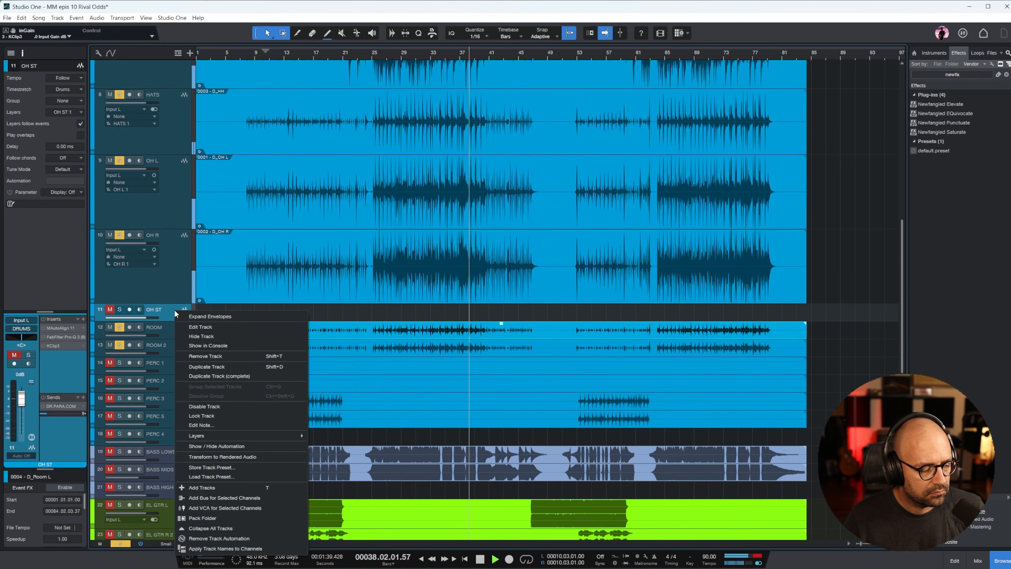
{"action": "left_click", "coordinate": [207, 345]}
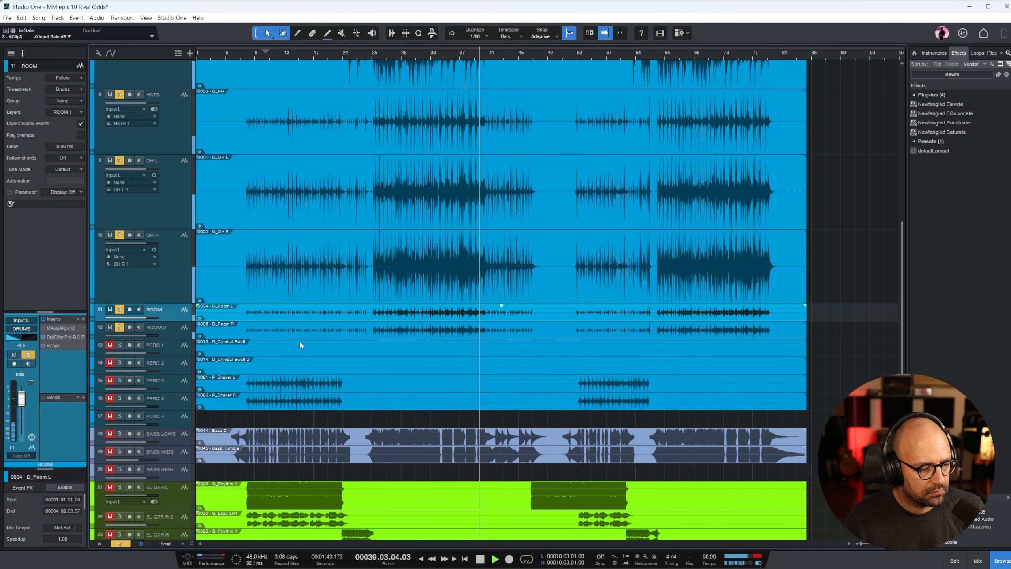
- Set ROOM's KClip 3 input gain to 5.2 dB and check the MAutoAlign plug-in on ROOM 2
{"action": "left_click_drag", "start_coordinate": [474, 461], "coordinate": [465, 444]}
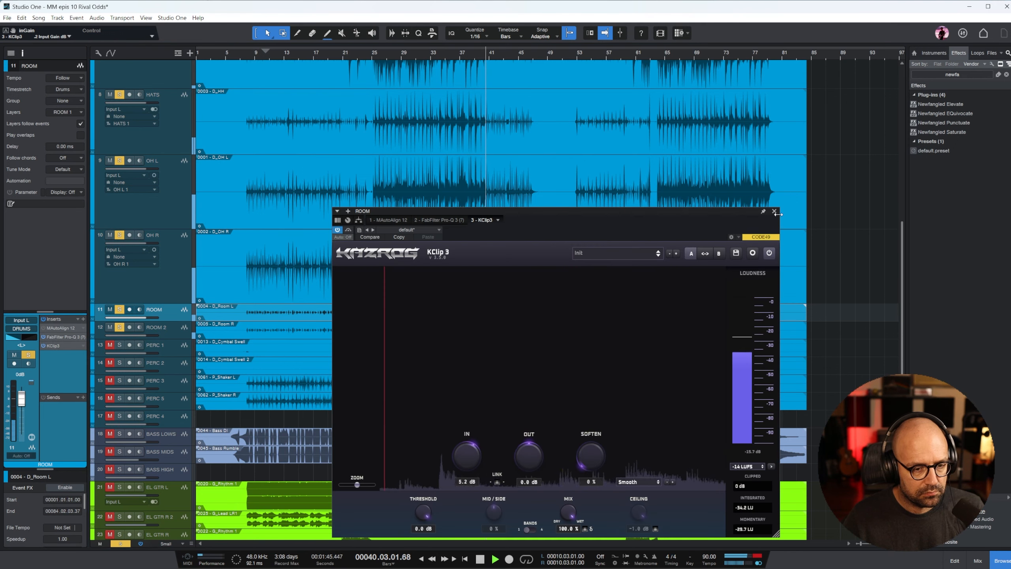
{"action": "left_click", "coordinate": [774, 211]}
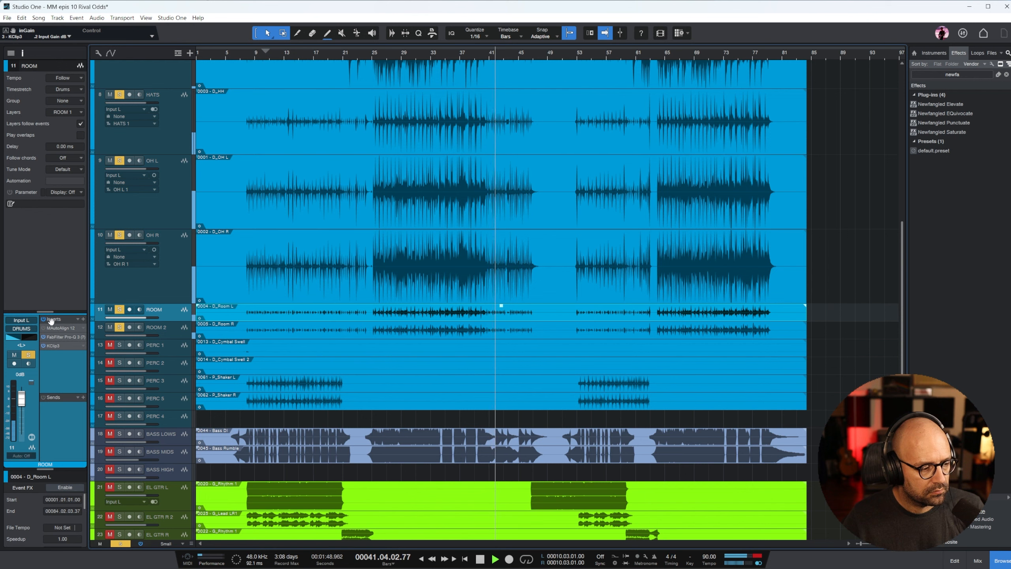
{"action": "left_click", "coordinate": [170, 332]}
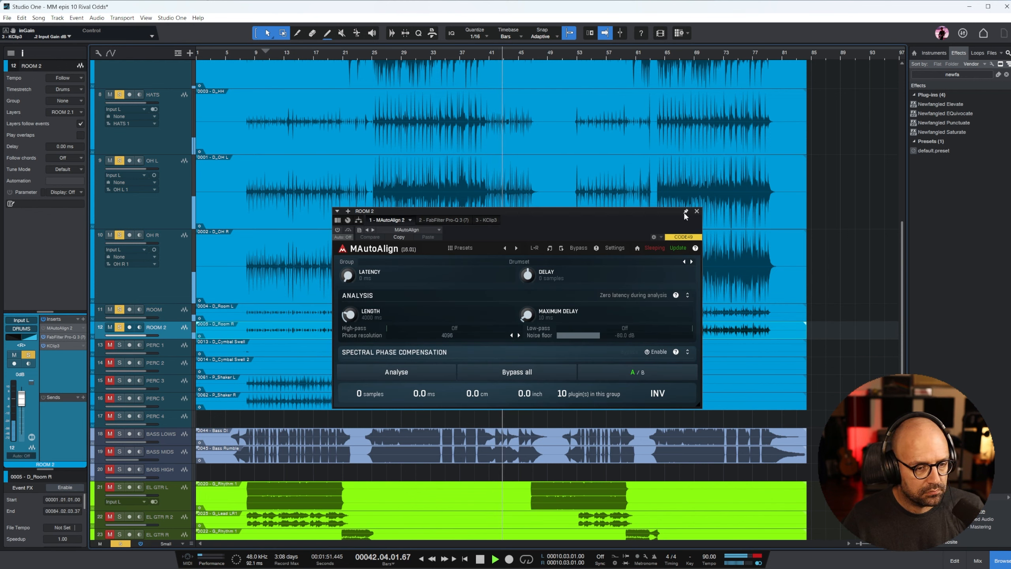
- Replay the drums from about bar 25 and balance the tom faders in the mixer, TOM1 at -12.1 dB and TOM3 at -3.7 dB
{"action": "left_click", "coordinate": [391, 58]}
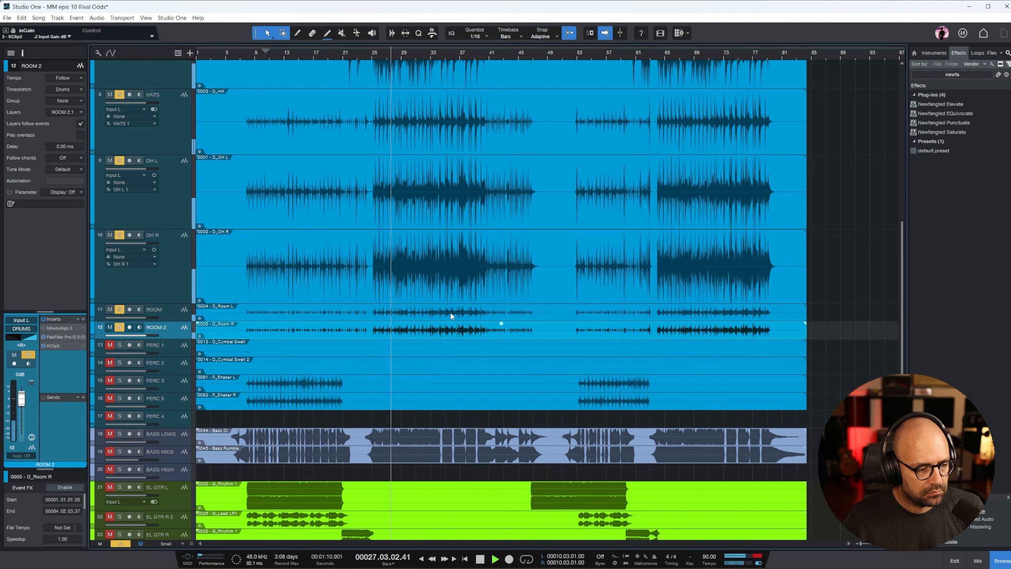
{"action": "left_click", "coordinate": [971, 566]}
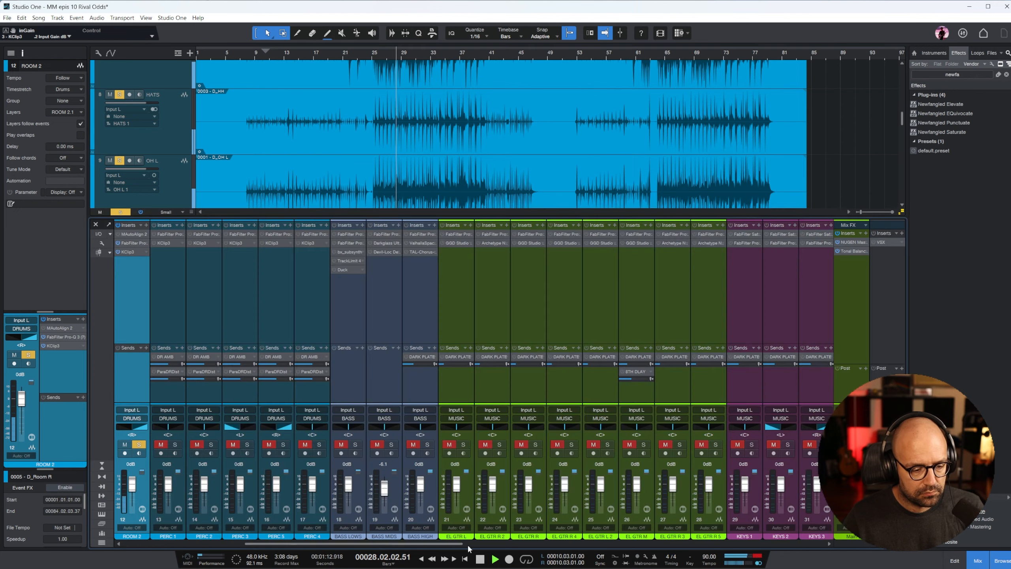
{"action": "left_click", "coordinate": [307, 328]}
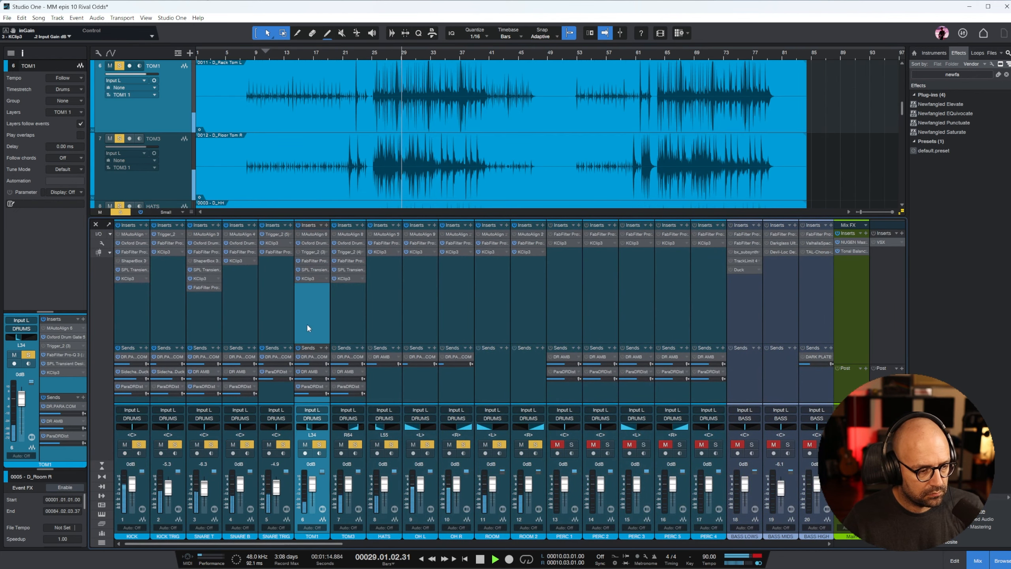
{"action": "left_click", "coordinate": [346, 328], "text": "shift"}
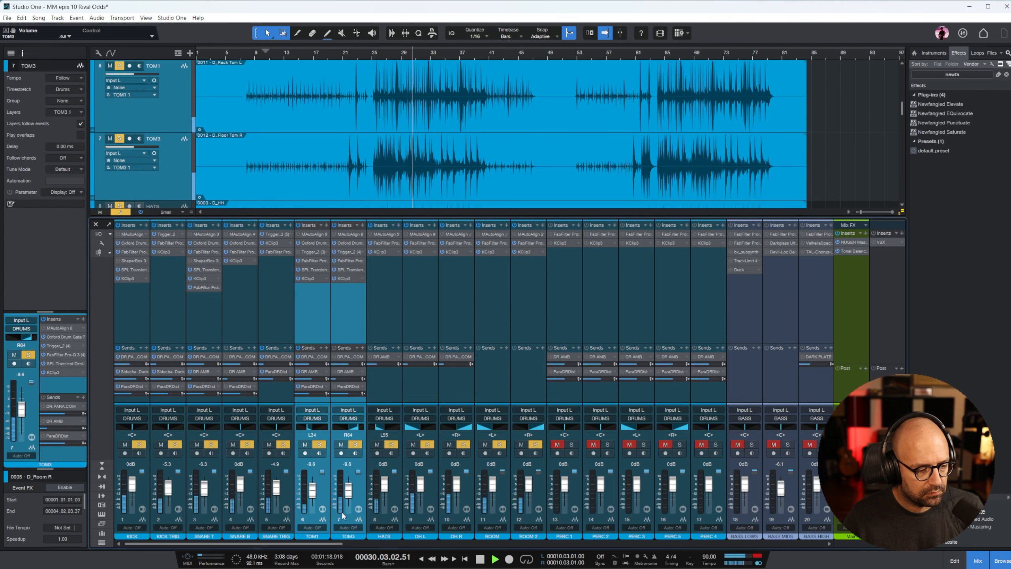
{"action": "left_click", "coordinate": [352, 493]}
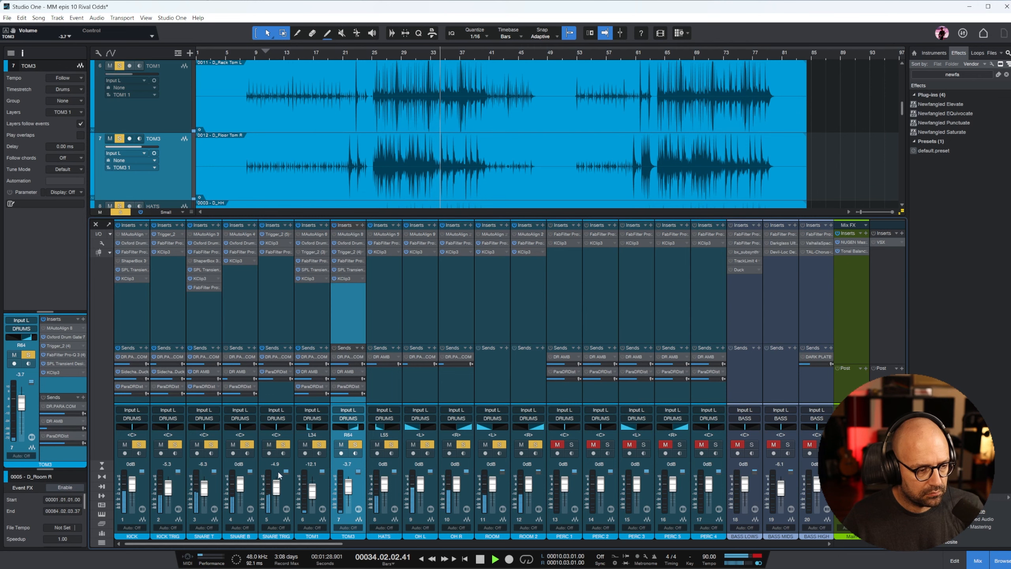
- In SNARE TRIG's Trigger 2, raise the Ludwig far room sample's level to -1.86 dB
{"action": "left_click", "coordinate": [278, 318]}
{"action": "key", "text": "F11"}
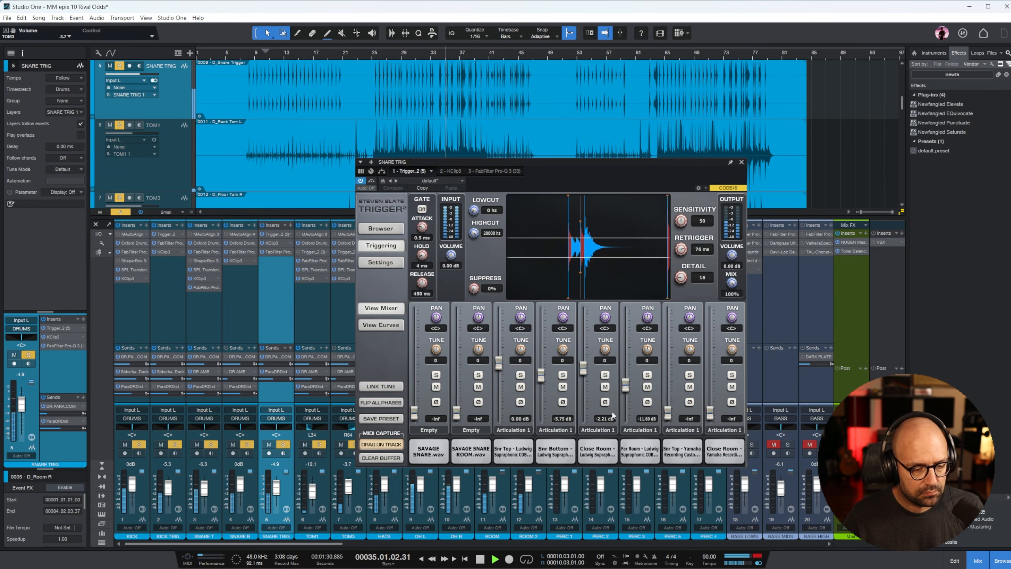
{"action": "left_click_drag", "start_coordinate": [626, 373], "coordinate": [626, 361]}
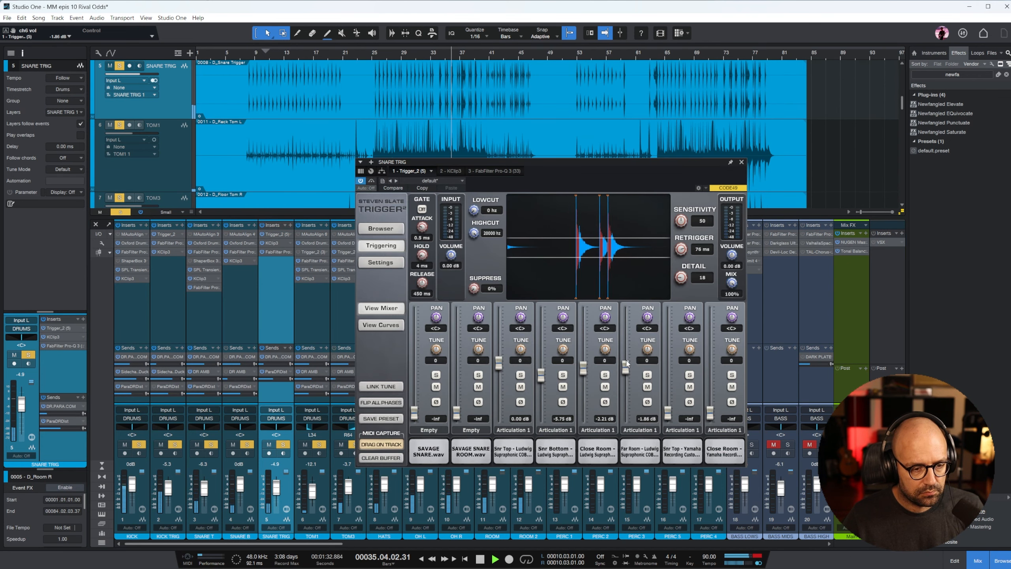
{"action": "left_click", "coordinate": [741, 162]}
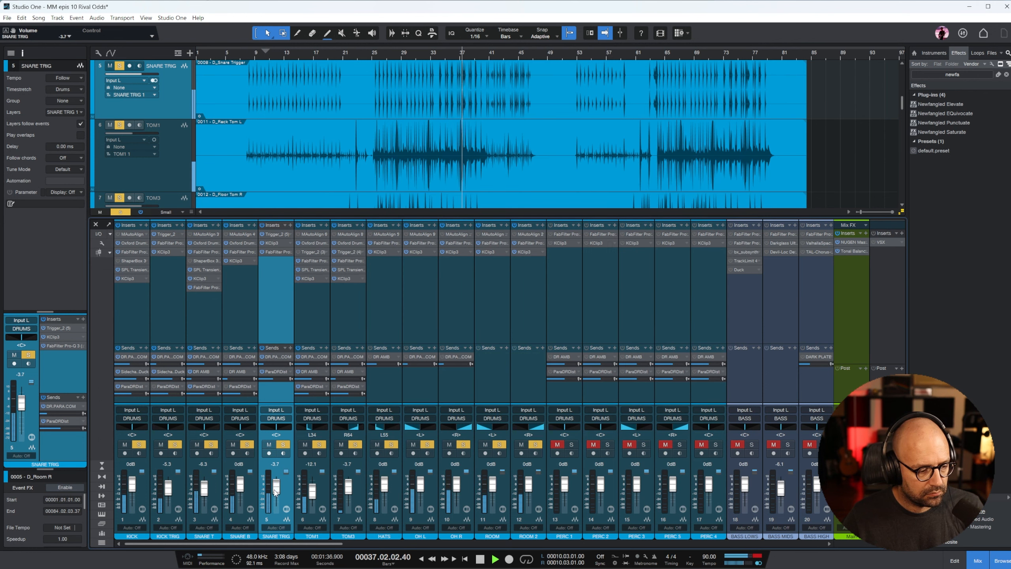
- Add another low-mid cut to SNARE T's FabFilter Pro-Q 3 curve, just below the existing cuts
{"action": "left_click", "coordinate": [213, 309]}
{"action": "left_click", "coordinate": [196, 253]}
{"action": "left_click_drag", "start_coordinate": [564, 255], "coordinate": [569, 304]}
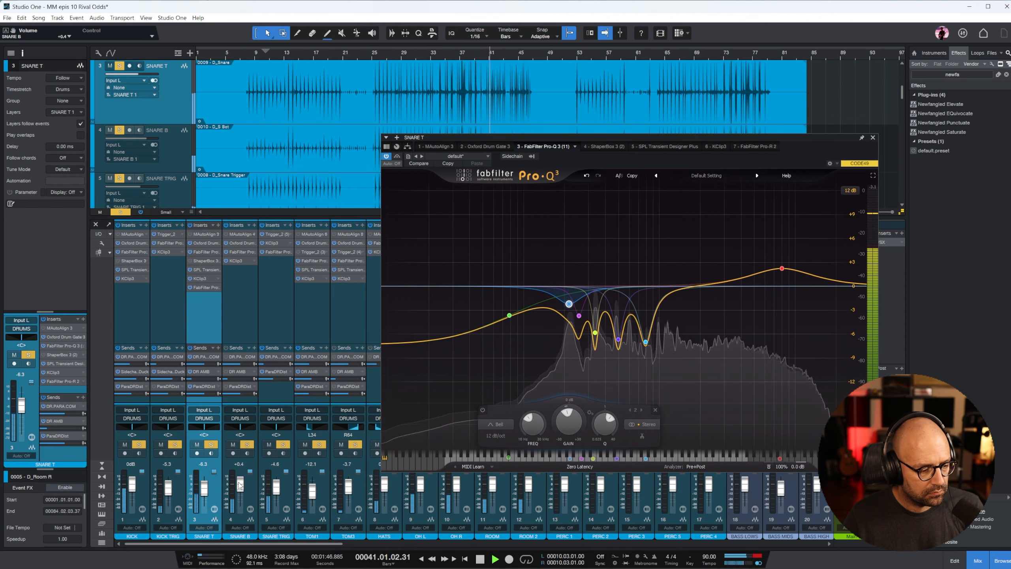
- Raise SNARE B's fader to +1.2 dB, set its ParaDRDist send to -11.8 dB and check its Pro-Q 3 curve
{"action": "left_click_drag", "start_coordinate": [238, 484], "coordinate": [239, 482]}
{"action": "left_click", "coordinate": [232, 305]}
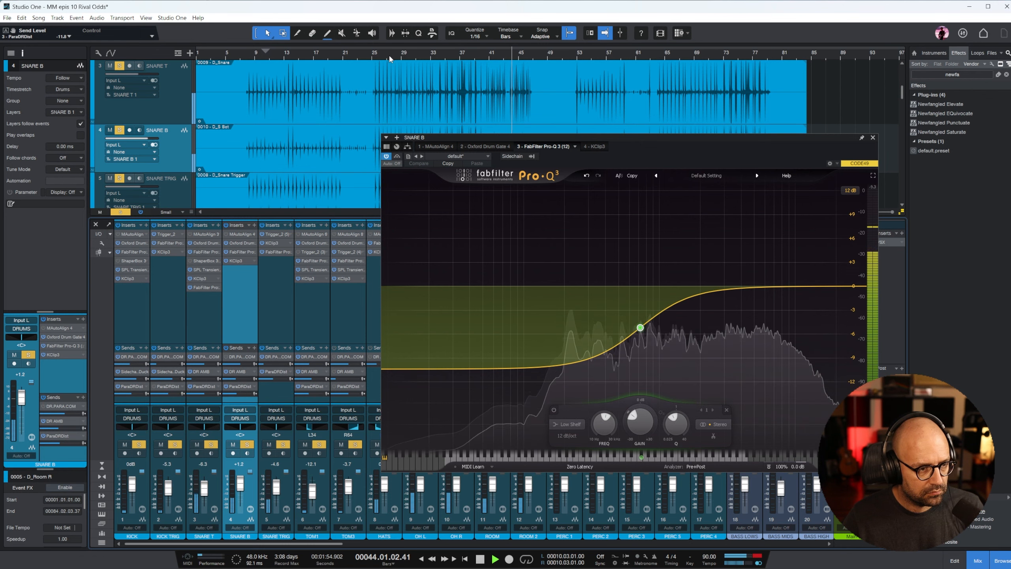
{"action": "left_click", "coordinate": [871, 138]}
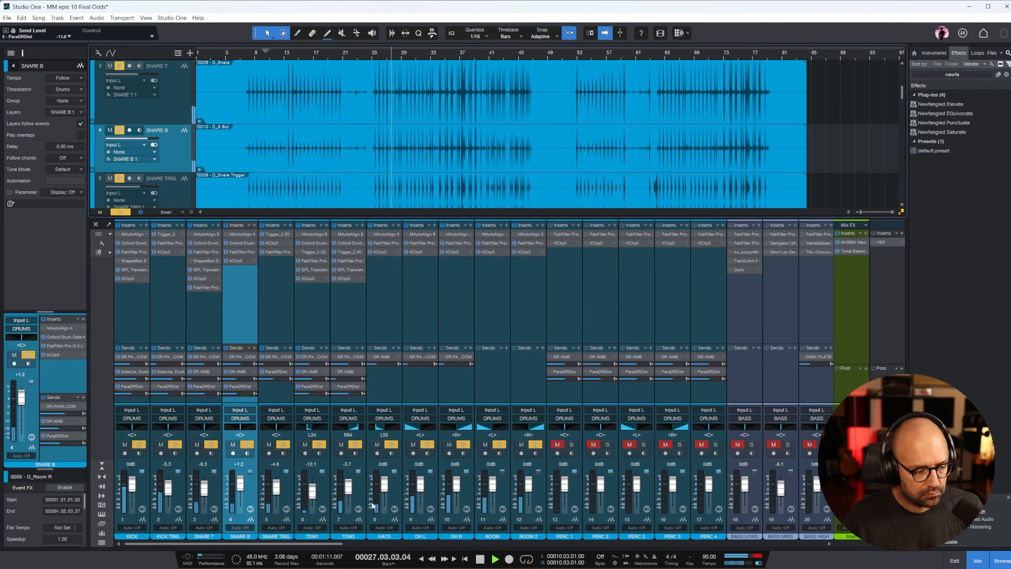
- Activate KClip 3 on the DRUMS bus, leaving its input and output at 0.0 dB
{"action": "left_click", "coordinate": [747, 545]}
{"action": "left_click", "coordinate": [747, 545]}
{"action": "left_click", "coordinate": [747, 544]}
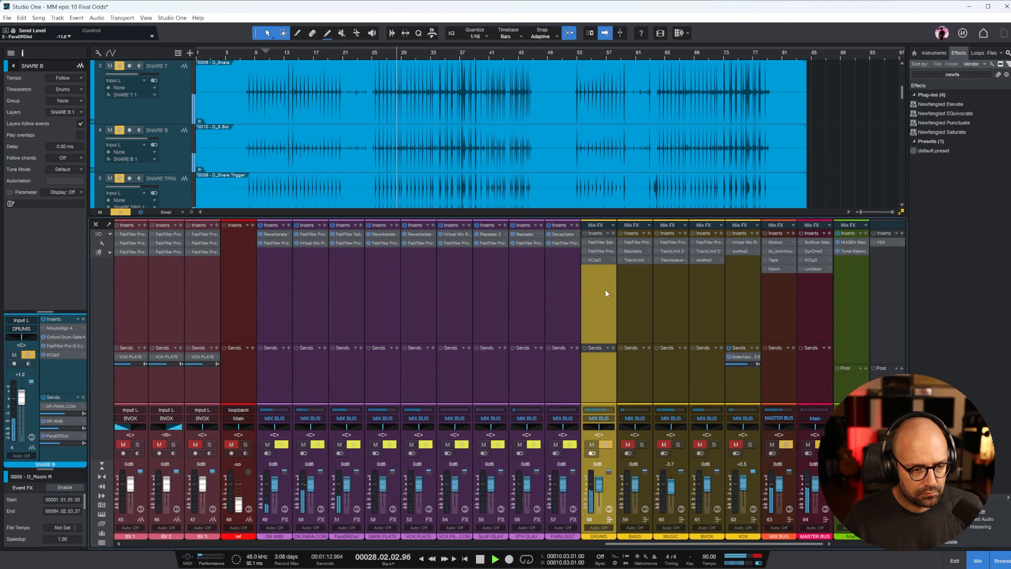
{"action": "left_click", "coordinate": [602, 261]}
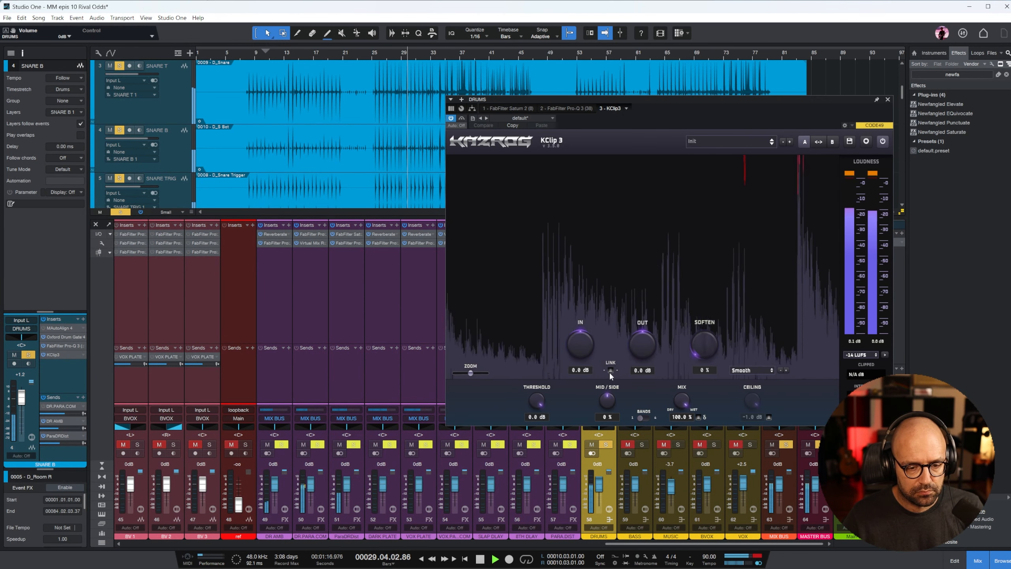
{"action": "left_click", "coordinate": [888, 100]}
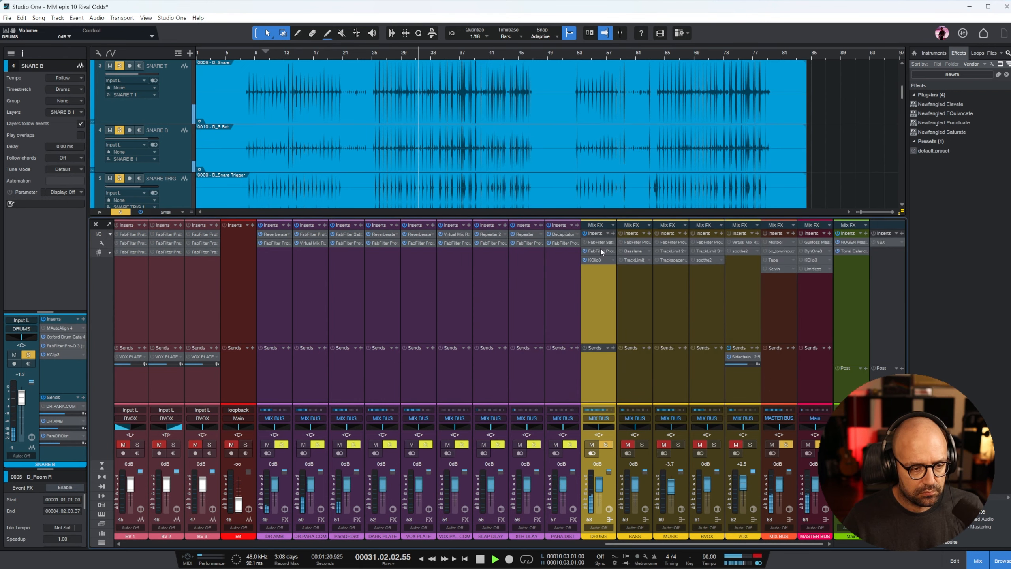
- Shape the DRUMS bus Pro-Q 3 with a 37 Hz low cut, a low-end boost and cuts near 136 Hz, 358 Hz and 1.4 kHz
{"action": "left_click", "coordinate": [600, 250]}
{"action": "left_click", "coordinate": [671, 248]}
{"action": "left_click_drag", "start_coordinate": [671, 247], "coordinate": [665, 288]}
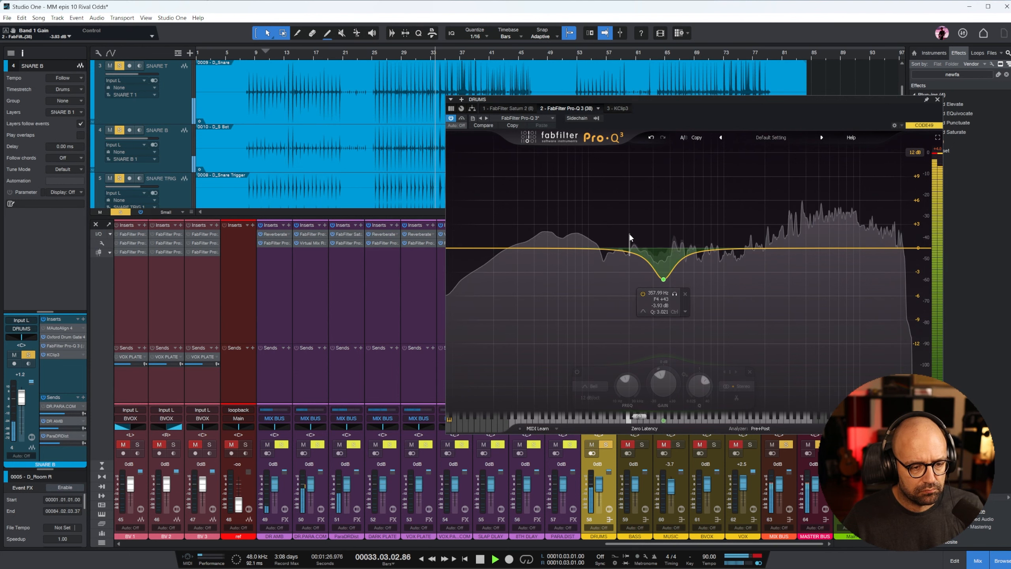
{"action": "left_click_drag", "start_coordinate": [627, 248], "coordinate": [605, 267]}
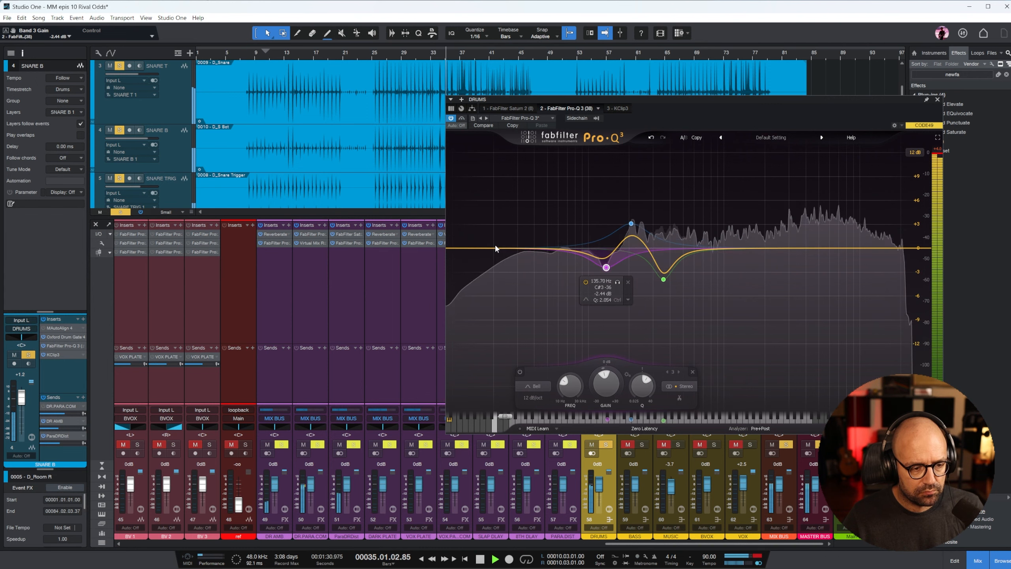
{"action": "left_click_drag", "start_coordinate": [479, 247], "coordinate": [529, 222]}
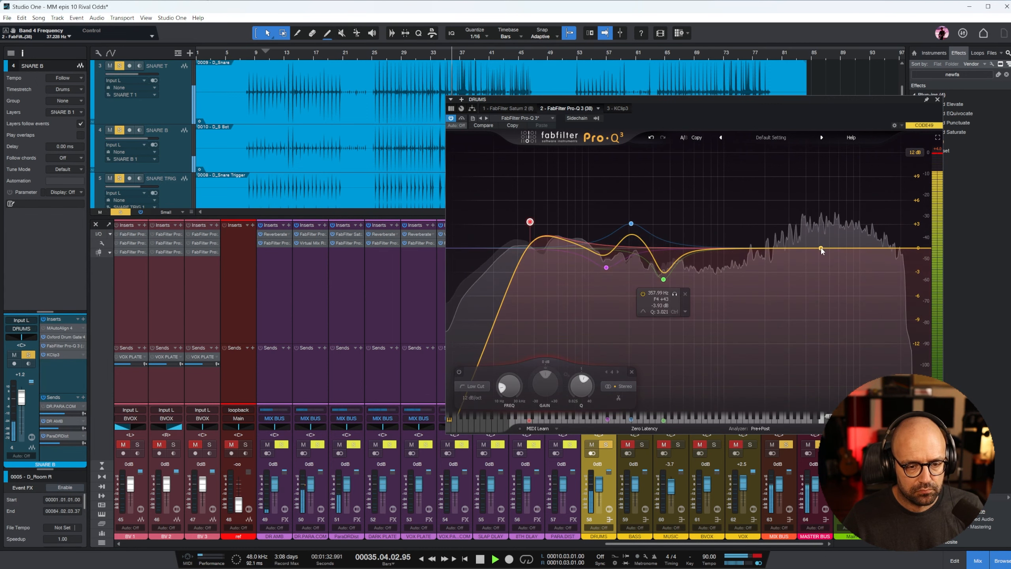
{"action": "left_click_drag", "start_coordinate": [774, 248], "coordinate": [750, 271]}
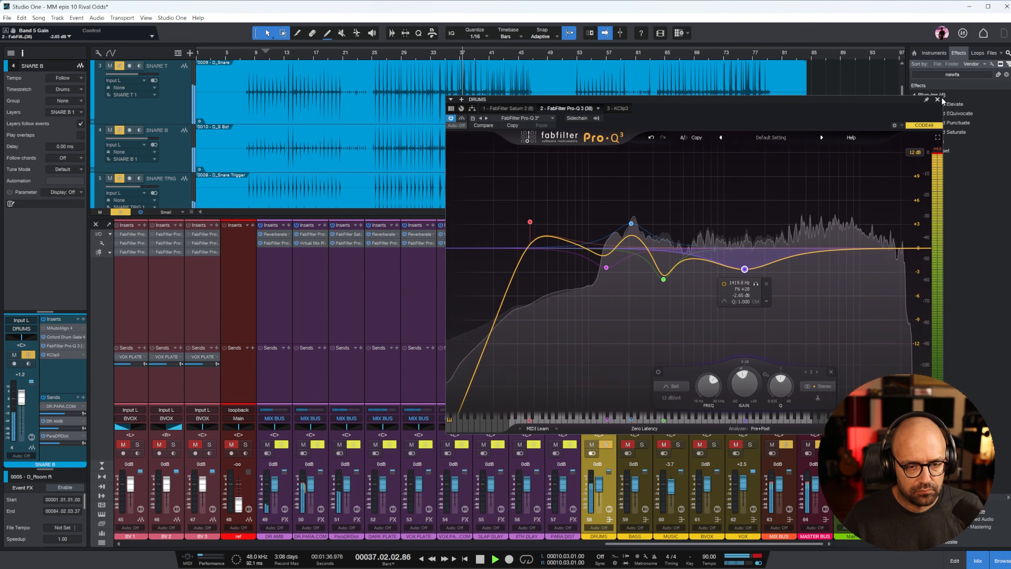
{"action": "key", "text": "Escape"}
- Move Pro-Q 3 ahead of Saturn 2 on the DRUMS bus and set Saturn's upper band to Clean Tape
{"action": "left_click_drag", "start_coordinate": [602, 248], "coordinate": [603, 239]}
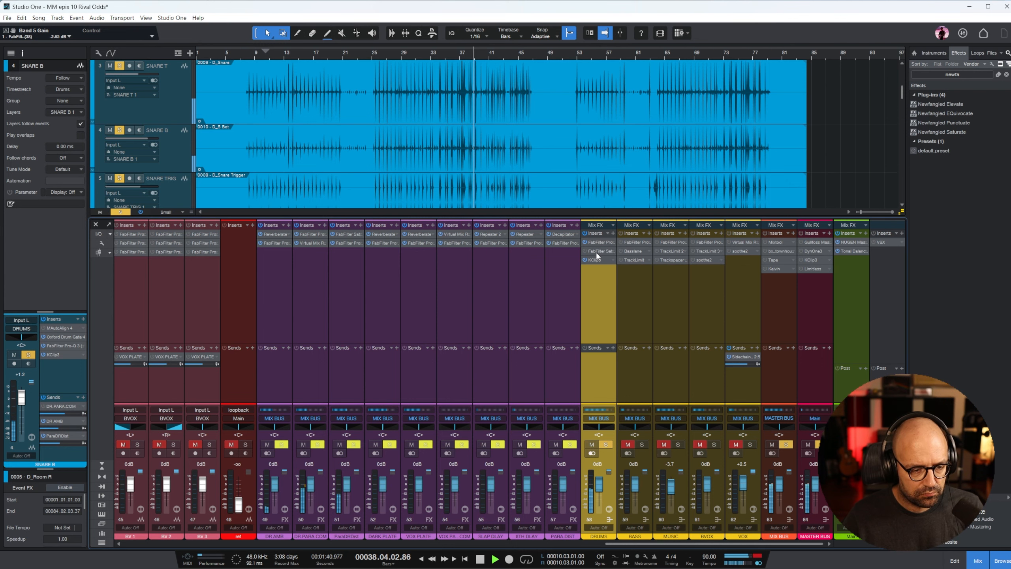
{"action": "double_click", "coordinate": [595, 251]}
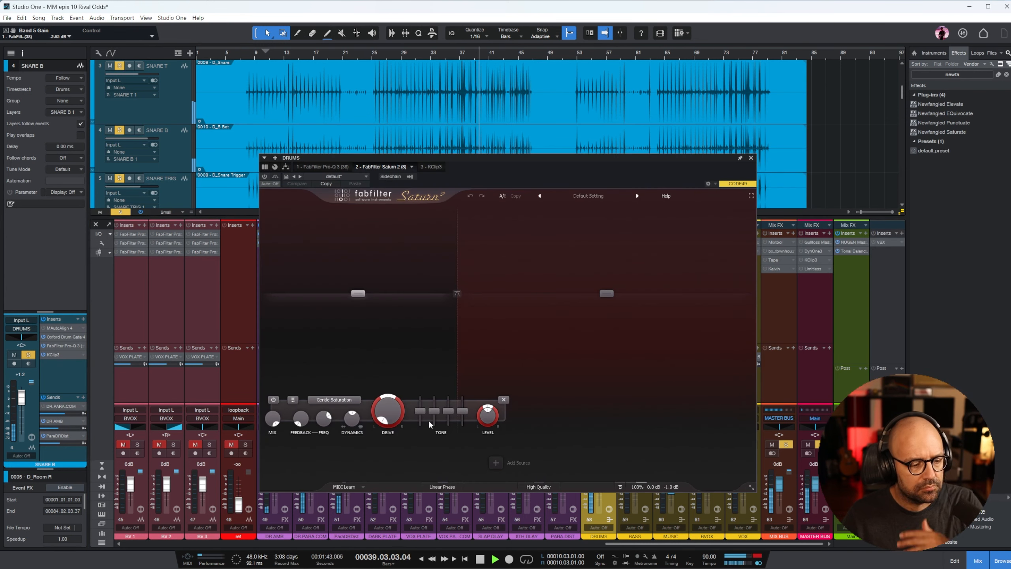
{"action": "left_click", "coordinate": [554, 400]}
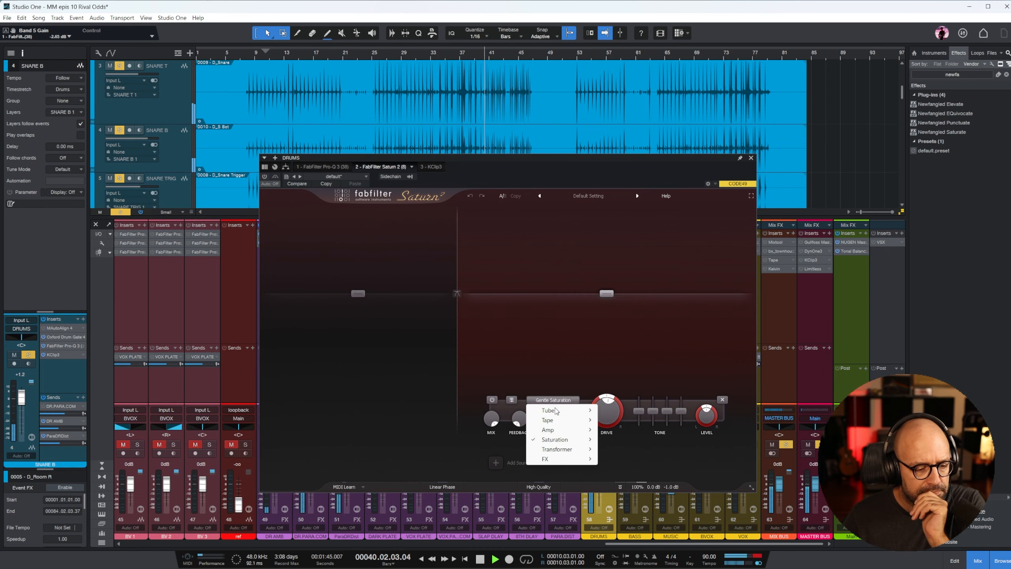
{"action": "mouse_move", "coordinate": [587, 422]}
{"action": "left_click", "coordinate": [624, 429]}
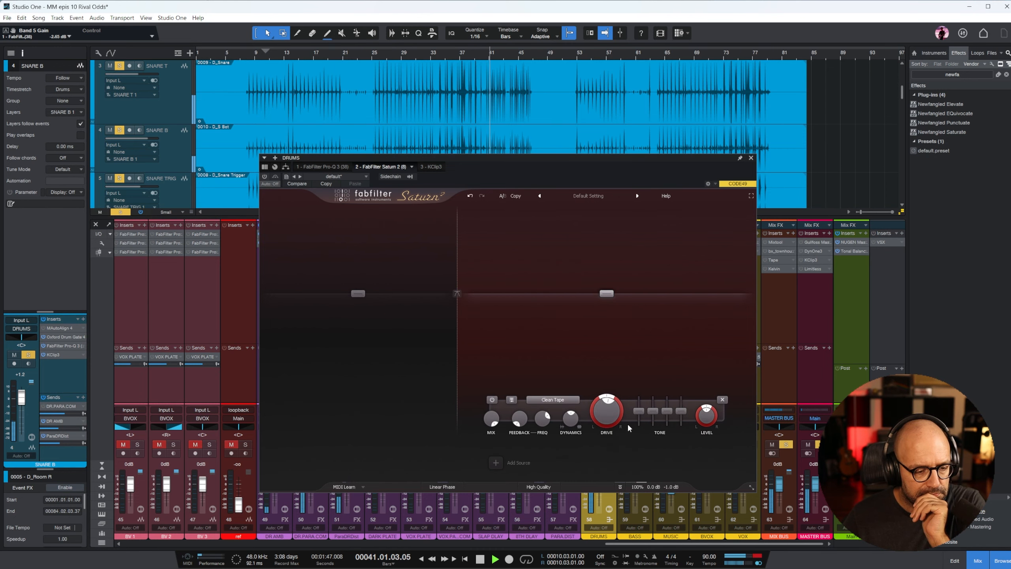
- Activate Saturn 2 with its crossover near 123 Hz, and adjust the upper band's drive to about 58%, its tone and its dynamics
{"action": "left_click_drag", "start_coordinate": [457, 359], "coordinate": [431, 358]}
{"action": "left_click", "coordinate": [265, 177]}
{"action": "mouse_move", "coordinate": [592, 407]}
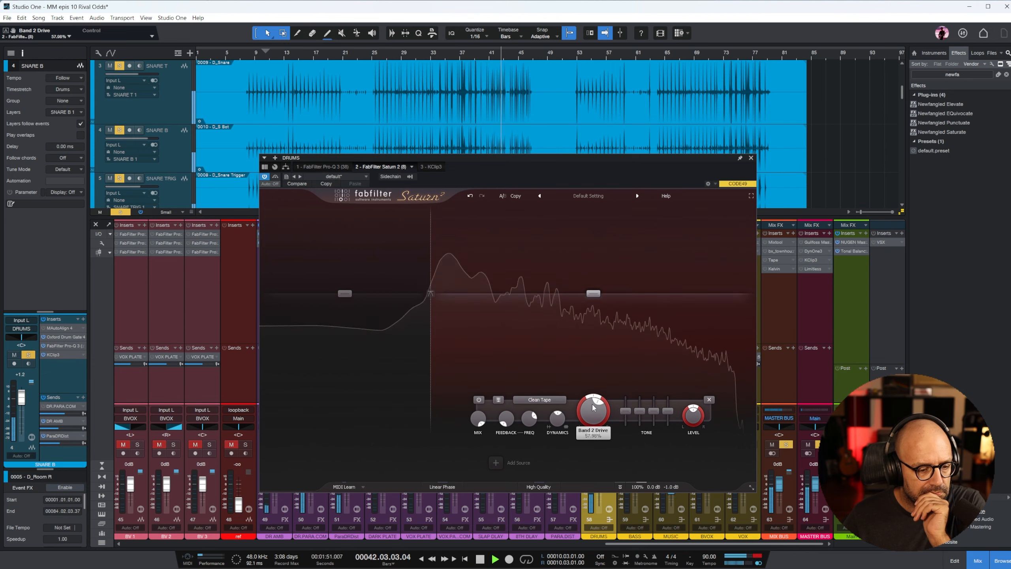
{"action": "left_click_drag", "start_coordinate": [431, 356], "coordinate": [417, 356]}
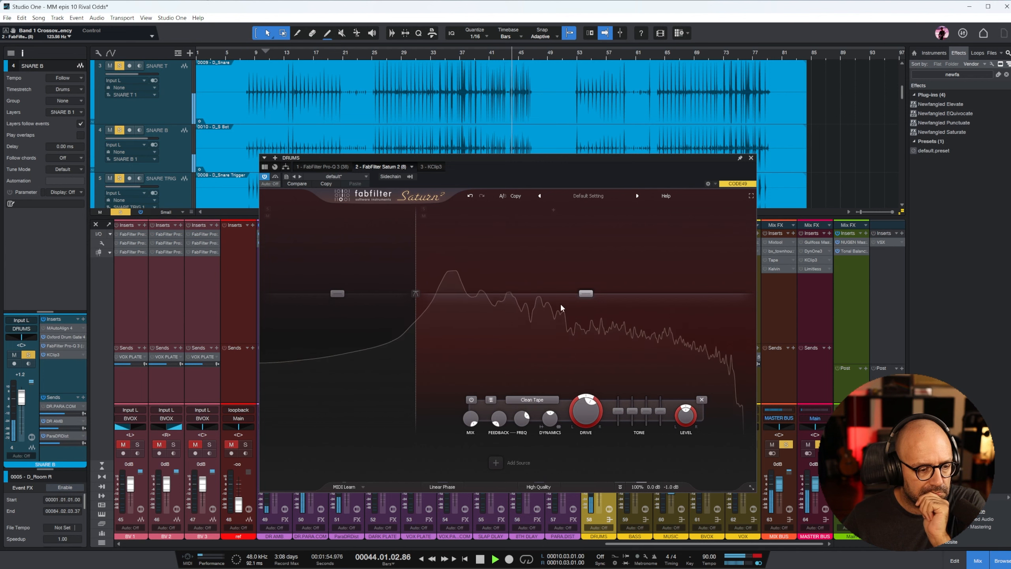
{"action": "mouse_move", "coordinate": [660, 412]}
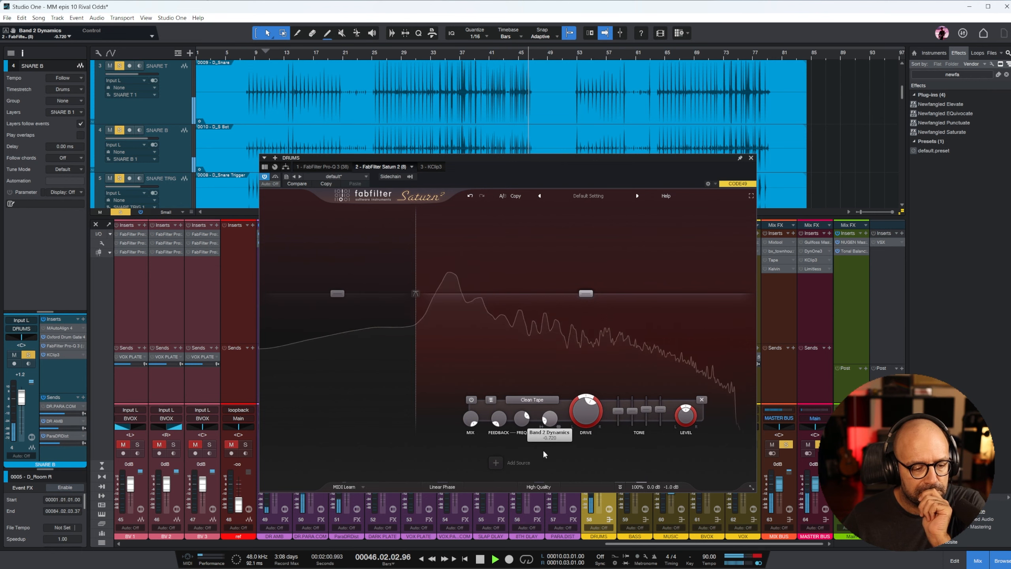
{"action": "left_click", "coordinate": [387, 56]}
{"action": "left_click", "coordinate": [751, 158]}
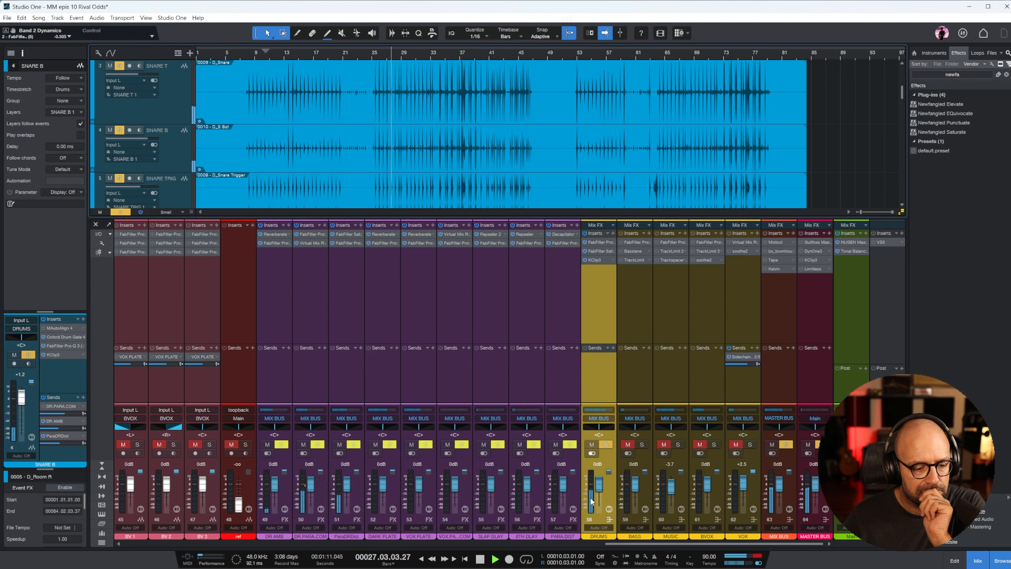
- Compare Saturn 2 on the DRUMS bus with its bypass and raise the upper band's level to about +1 dB
{"action": "left_click", "coordinate": [599, 251]}
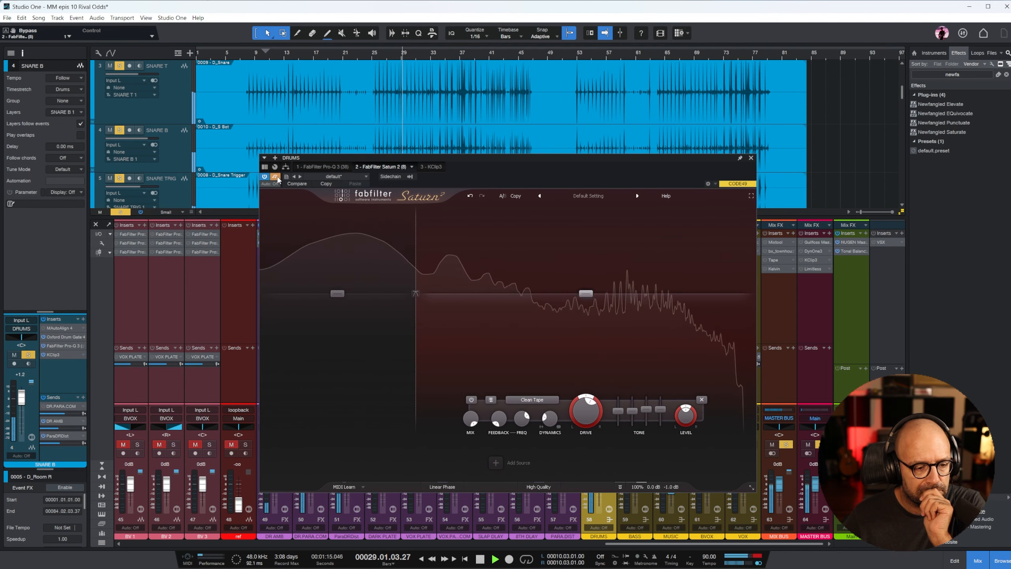
{"action": "left_click", "coordinate": [276, 177]}
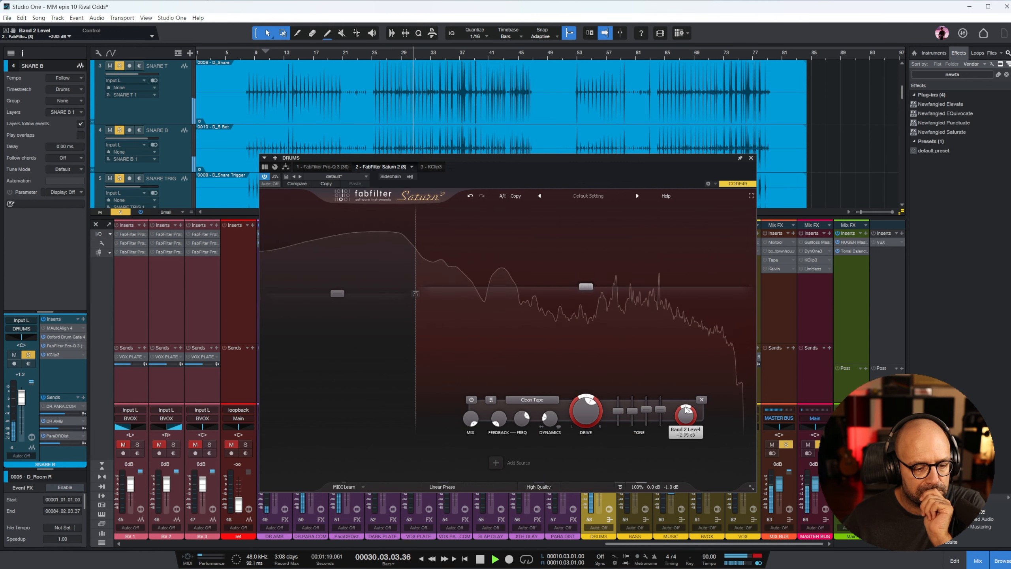
{"action": "left_click_drag", "start_coordinate": [688, 415], "coordinate": [688, 411]}
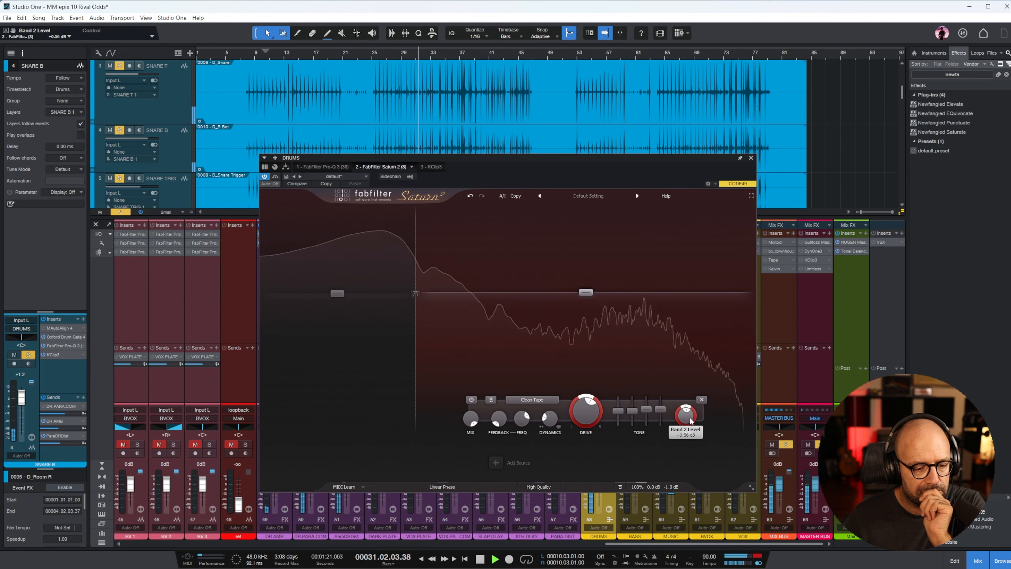
- Set the level of Saturn 2's lower band to +1.25 dB and disable that band
{"action": "left_click", "coordinate": [337, 384]}
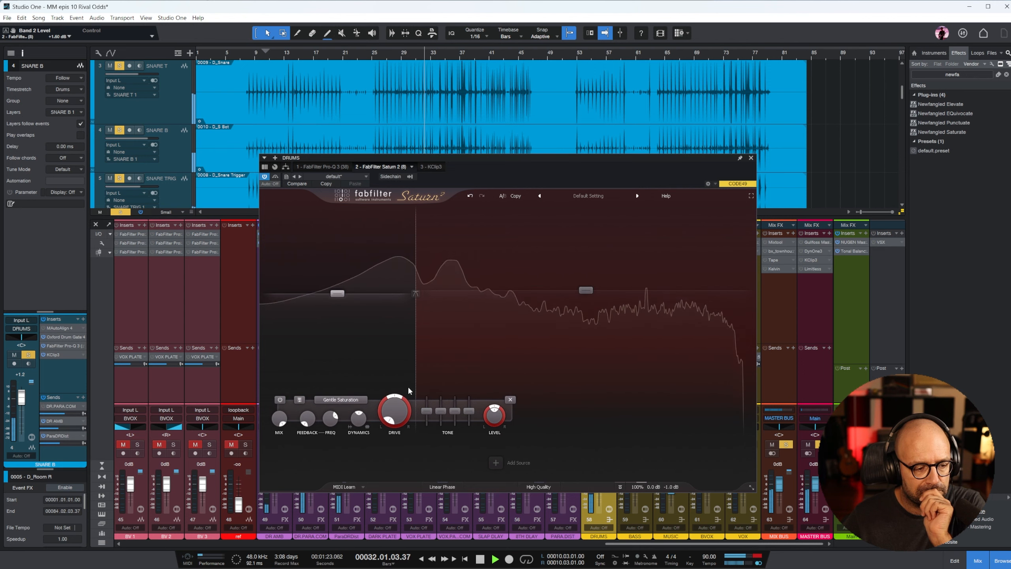
{"action": "left_click_drag", "start_coordinate": [487, 413], "coordinate": [485, 406]}
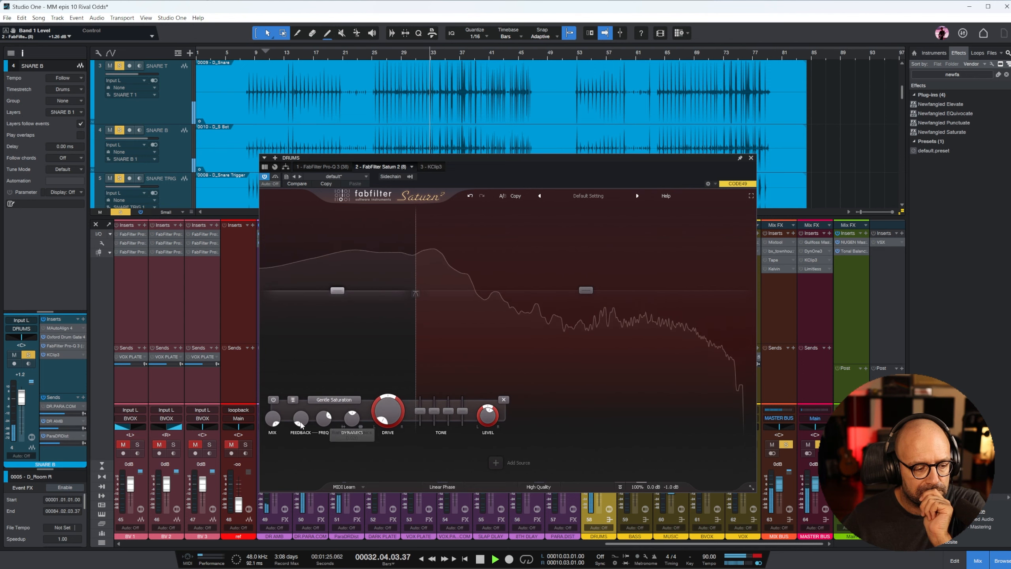
{"action": "left_click", "coordinate": [272, 399]}
- Fine-tune Saturn 2's upper band level and raise its input gain to +1.27 dB, replaying the drums from about bar 27
{"action": "left_click", "coordinate": [577, 369]}
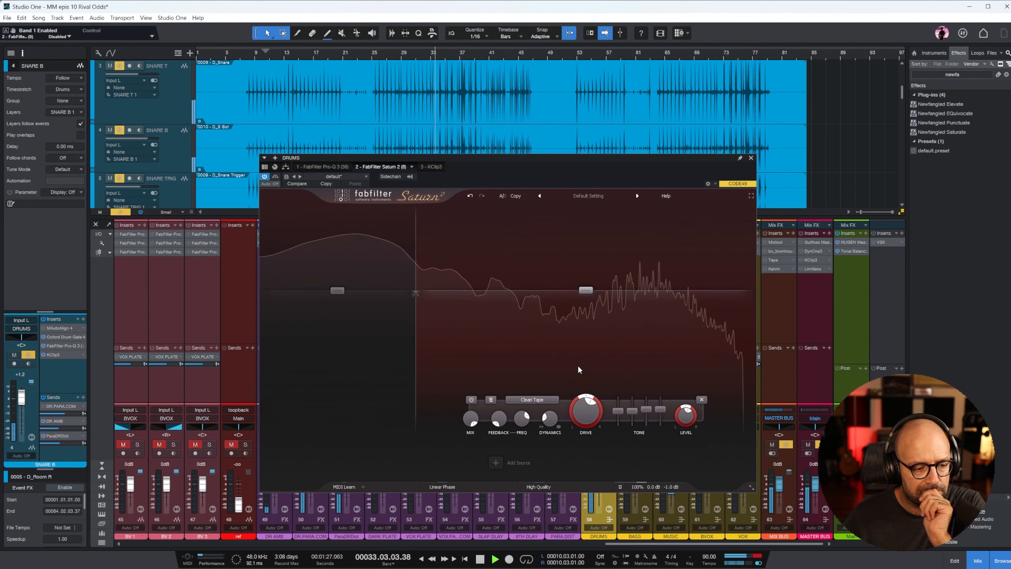
{"action": "left_click_drag", "start_coordinate": [684, 423], "coordinate": [684, 420]}
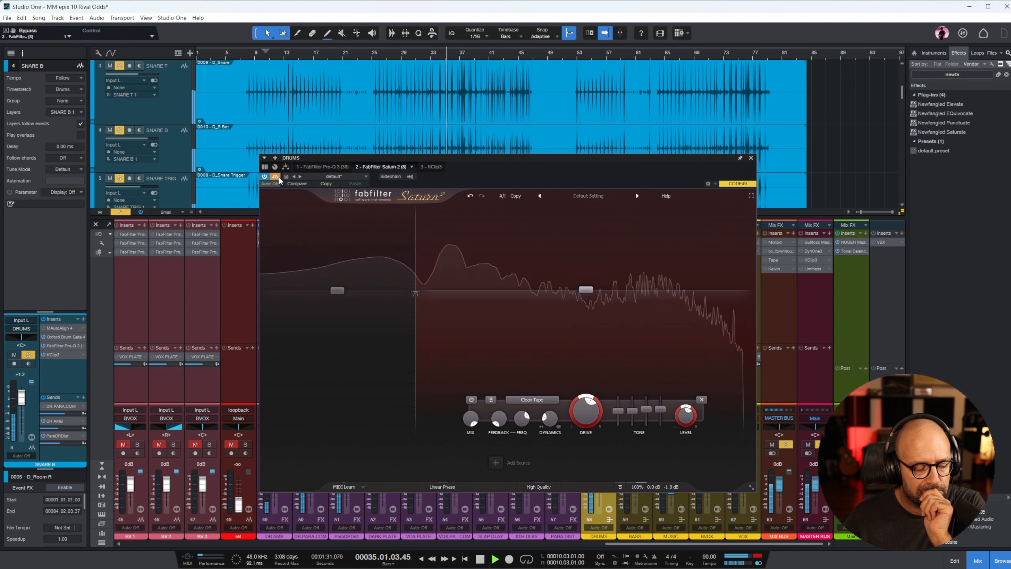
{"action": "mouse_move", "coordinate": [653, 486]}
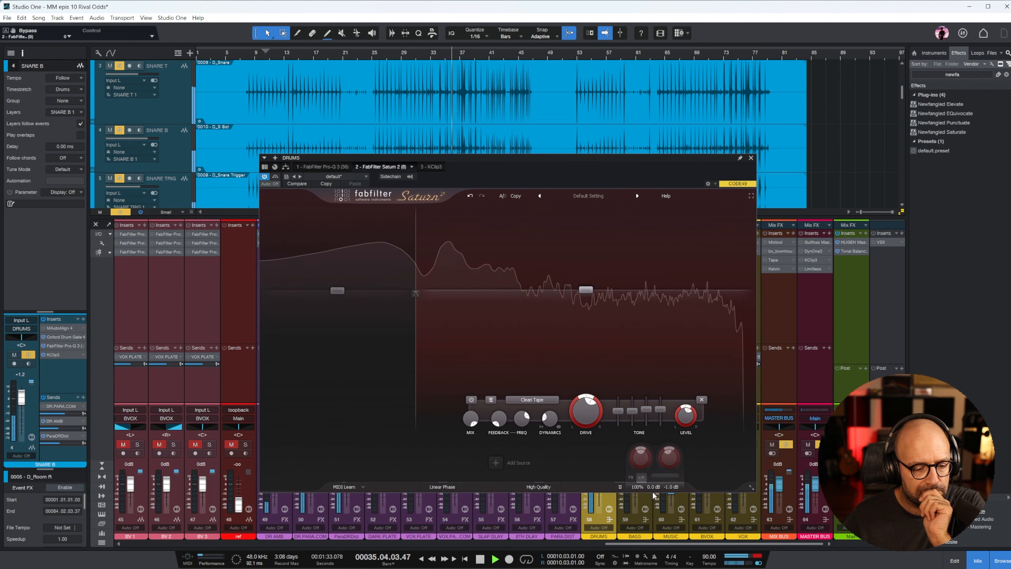
{"action": "left_click_drag", "start_coordinate": [642, 463], "coordinate": [641, 456]}
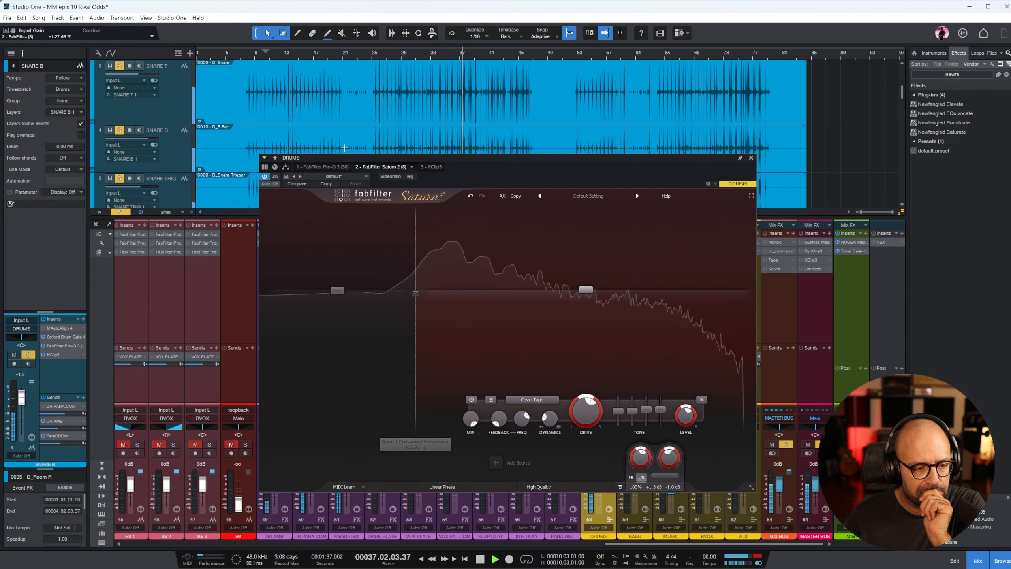
{"action": "left_click", "coordinate": [387, 58]}
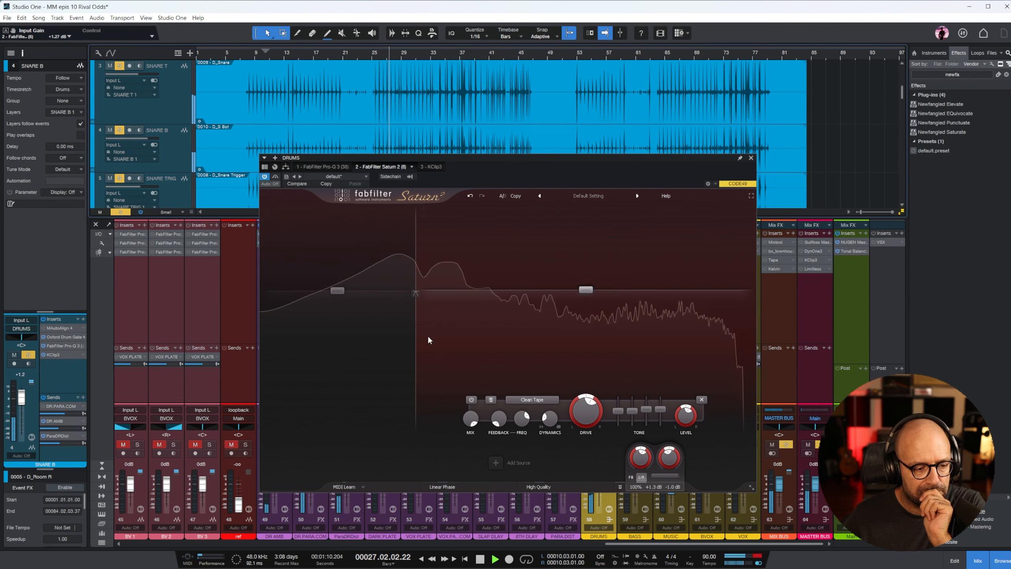
{"action": "left_click", "coordinate": [750, 158]}
- Insert Softube Tape before Saturn 2 on the DRUMS bus with a 3.6 dB input, and compare it with bypass
{"action": "key", "text": "space"}
{"action": "left_click", "coordinate": [584, 251]}
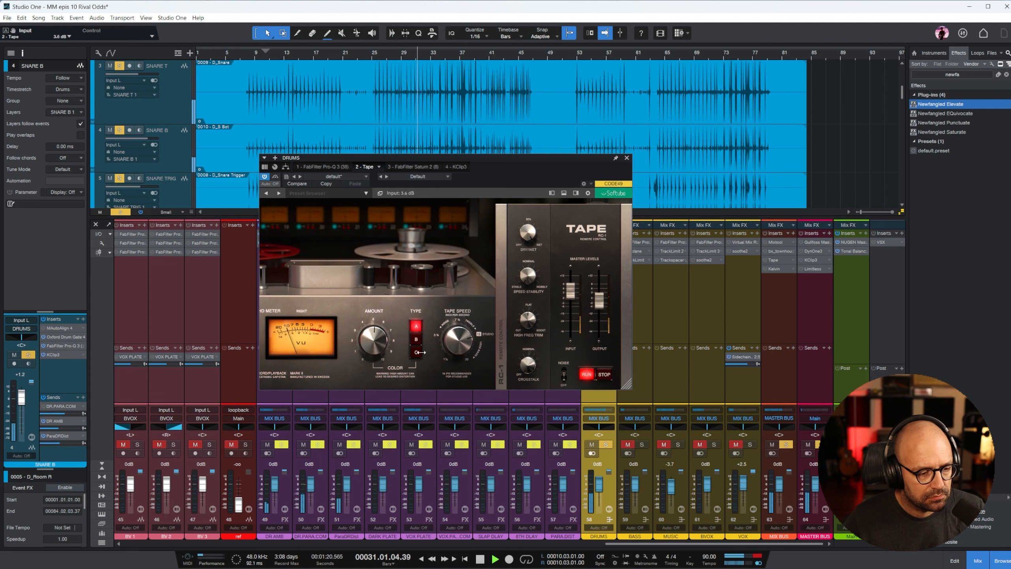
{"action": "left_click", "coordinate": [274, 178]}
{"action": "left_click", "coordinate": [274, 178]}
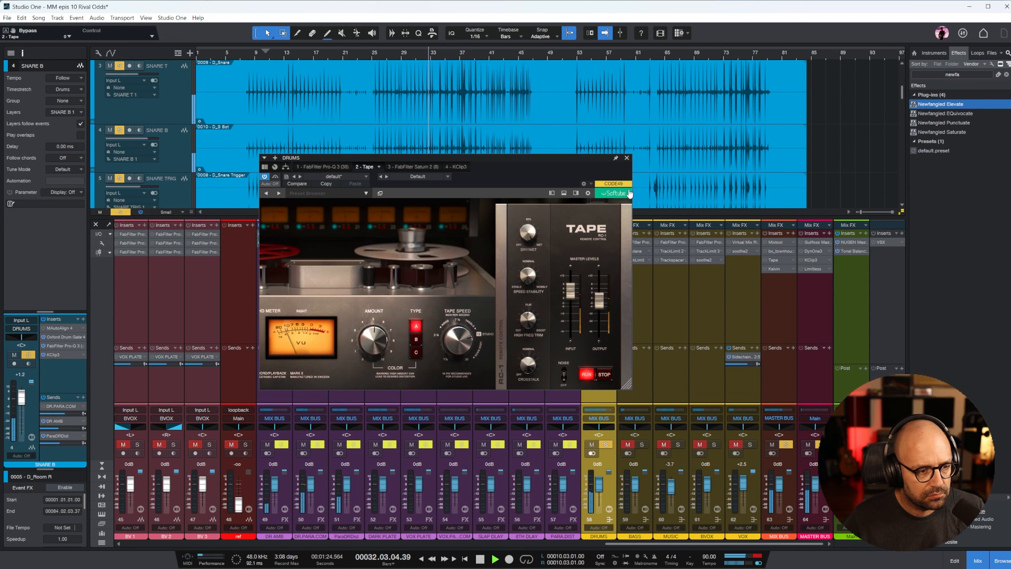
{"action": "left_click", "coordinate": [626, 157]}
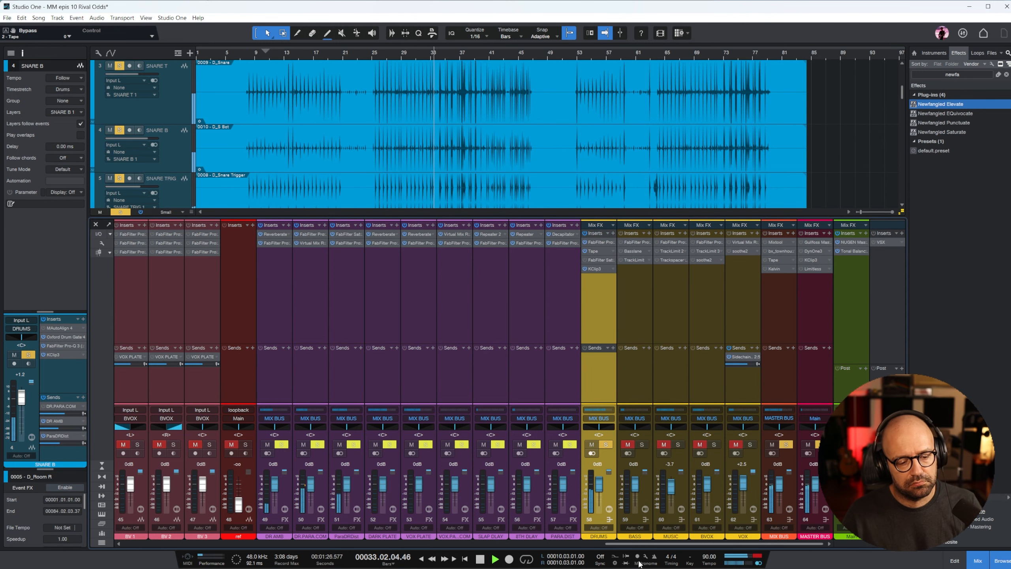
- Clear the drum solos and select the BASS LOWS channel in the mixer
{"action": "left_click", "coordinate": [605, 445]}
{"action": "left_click_drag", "start_coordinate": [654, 546], "coordinate": [270, 556]}
{"action": "left_click", "coordinate": [442, 315]}
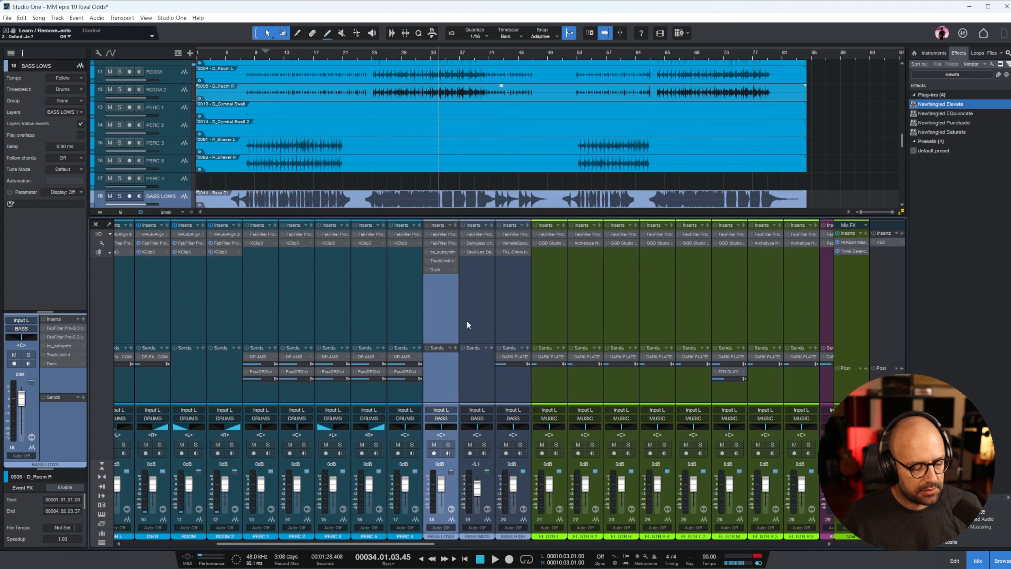
- Solo BASS LOWS from about bar 27 and adjust its Duck plug-in, setting the Amount to 76%
{"action": "left_click", "coordinate": [388, 63]}
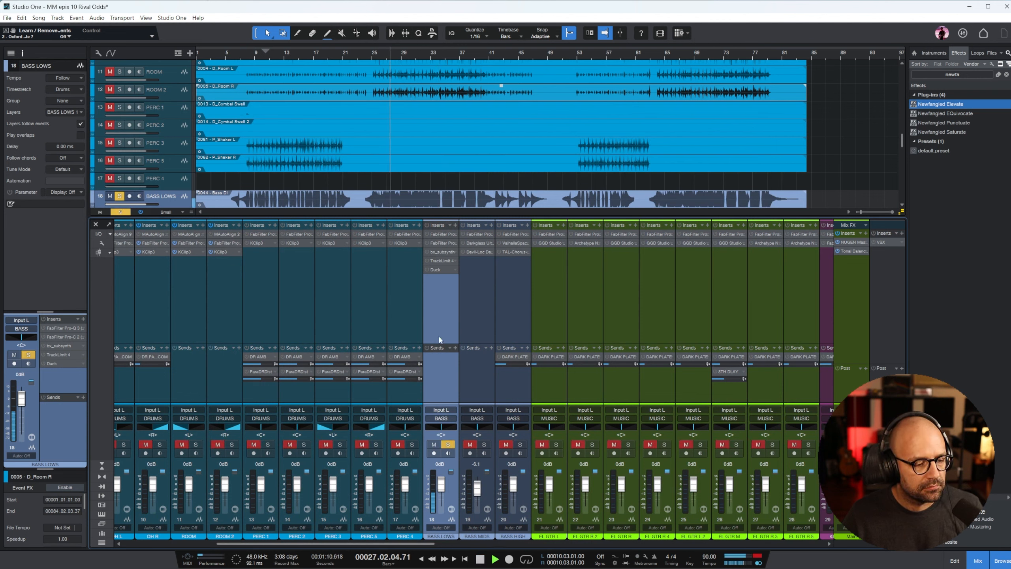
{"action": "scroll", "coordinate": [518, 142], "scroll_direction": "down", "scroll_amount": 2}
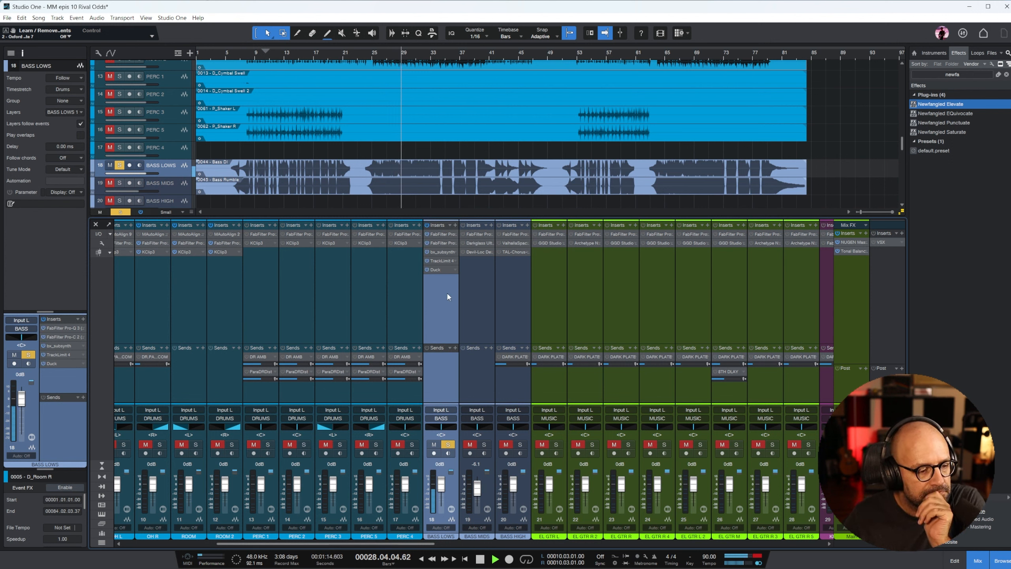
{"action": "left_click", "coordinate": [443, 269]}
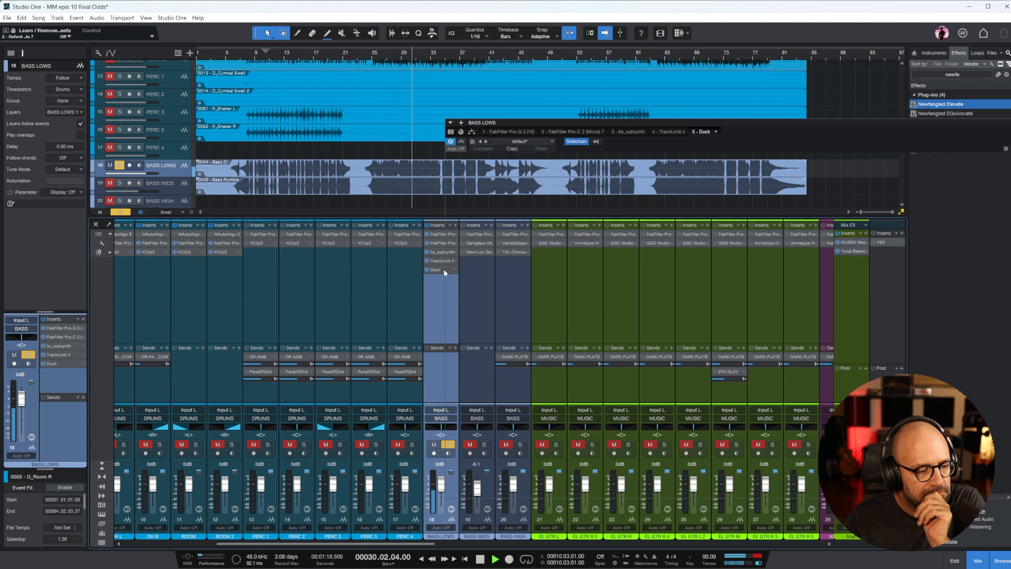
{"action": "left_click", "coordinate": [659, 172]}
{"action": "left_click", "coordinate": [684, 311]}
{"action": "left_click_drag", "start_coordinate": [615, 198], "coordinate": [597, 186]}
{"action": "mouse_move", "coordinate": [750, 428]}
{"action": "left_mouse_down"}
{"action": "mouse_move", "coordinate": [750, 446]}
{"action": "mouse_move", "coordinate": [750, 430]}
{"action": "left_mouse_up"}
{"action": "key", "text": "Escape"}
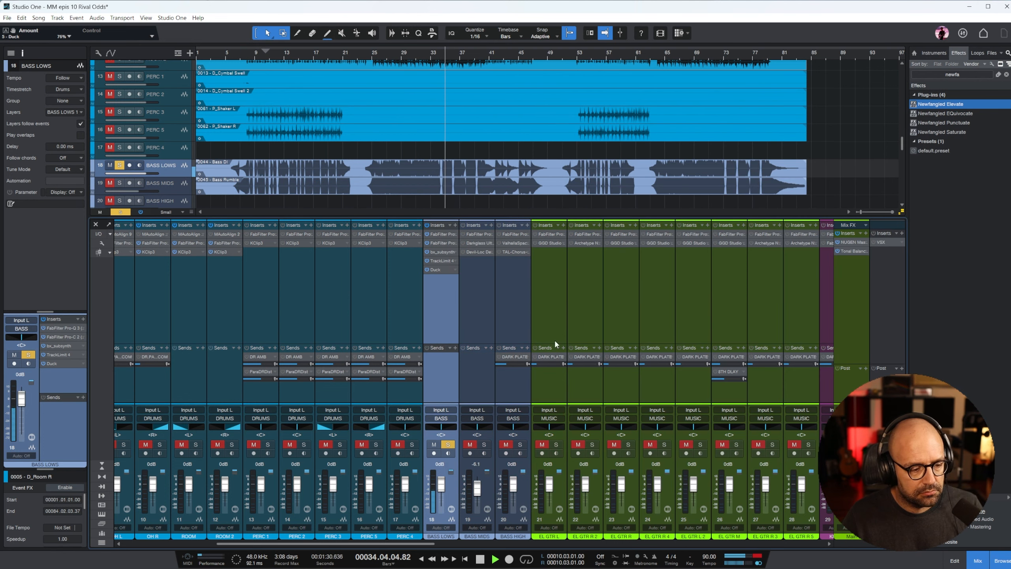
- Solo BASS MIDS from about bar 27 and switch Devil-Loc Deluxe's Release on while adjusting its Crush, Crunch and Mix
{"action": "left_click", "coordinate": [486, 278]}
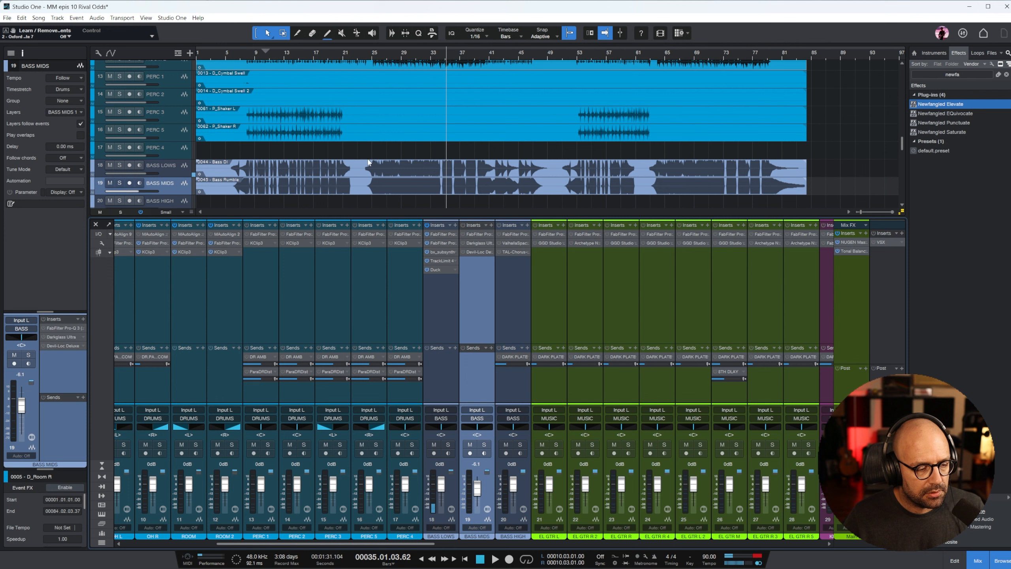
{"action": "left_click", "coordinate": [392, 59]}
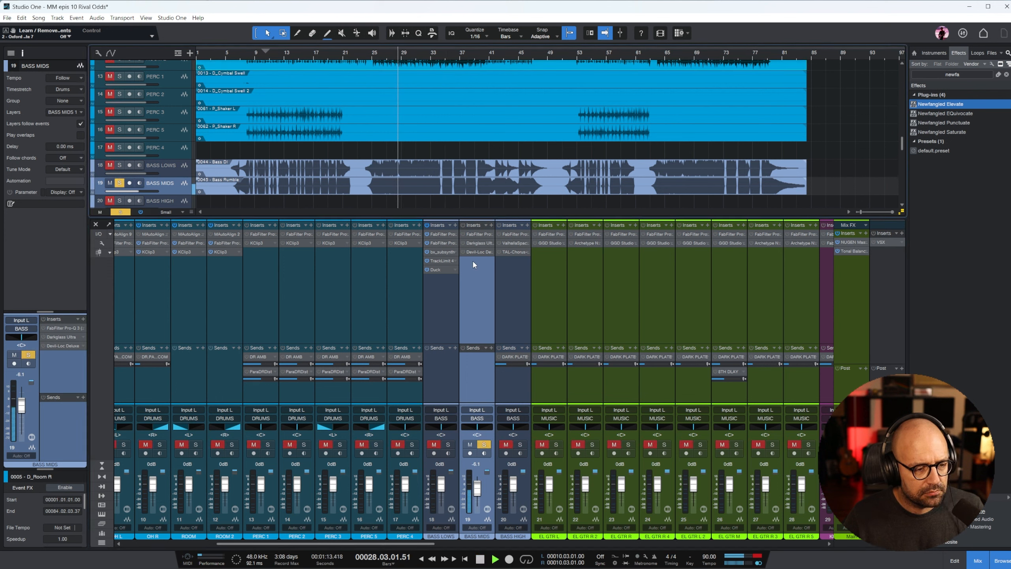
{"action": "left_click", "coordinate": [477, 232]}
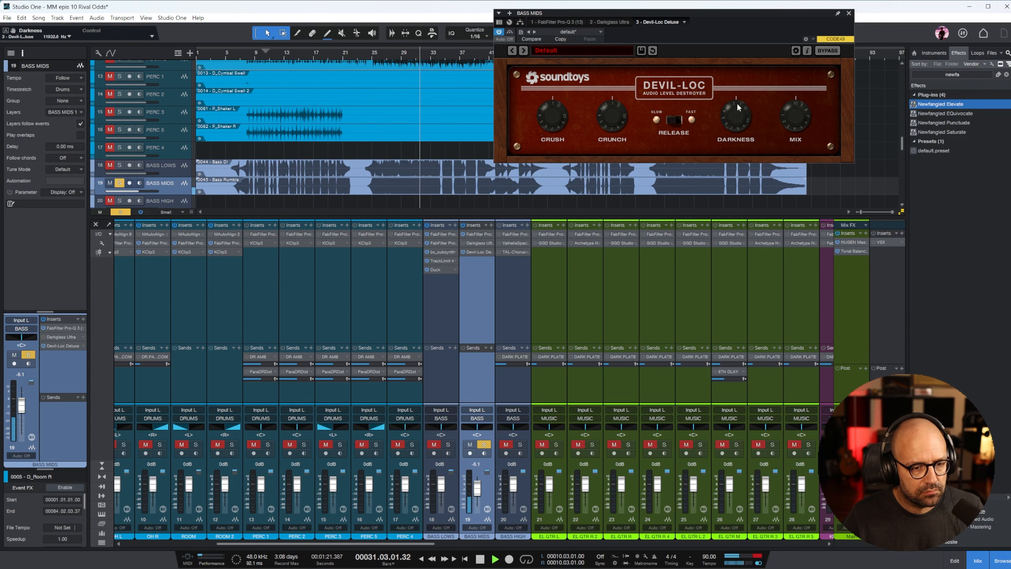
{"action": "left_click", "coordinate": [678, 127]}
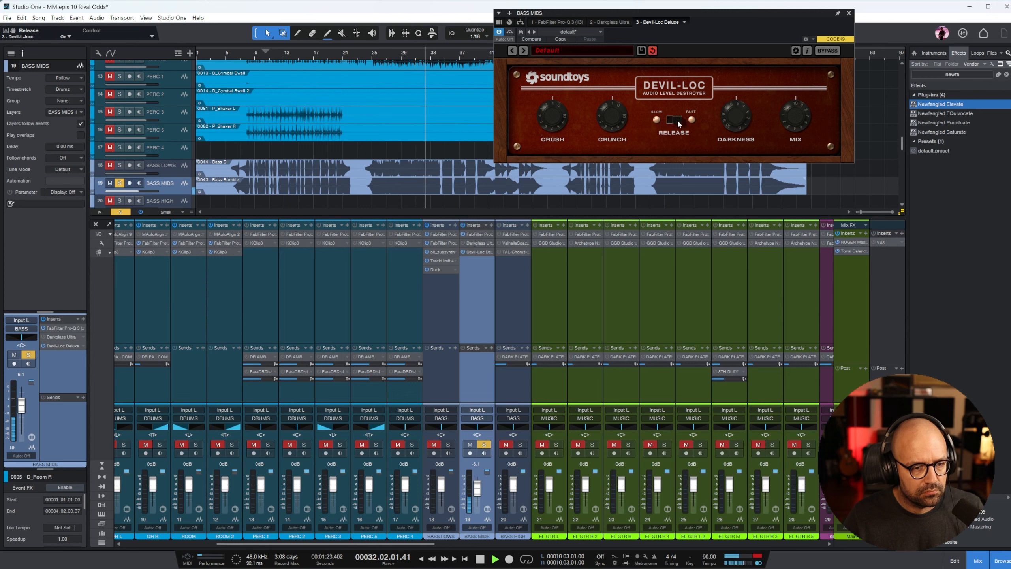
{"action": "left_click", "coordinate": [616, 117]}
{"action": "left_click_drag", "start_coordinate": [561, 117], "coordinate": [560, 102]}
{"action": "left_click_drag", "start_coordinate": [790, 120], "coordinate": [790, 150]}
- Raise the BASS MIDS fader to -2.9 dB and solo BASS LOWS along with it
{"action": "left_click_drag", "start_coordinate": [477, 496], "coordinate": [477, 493]}
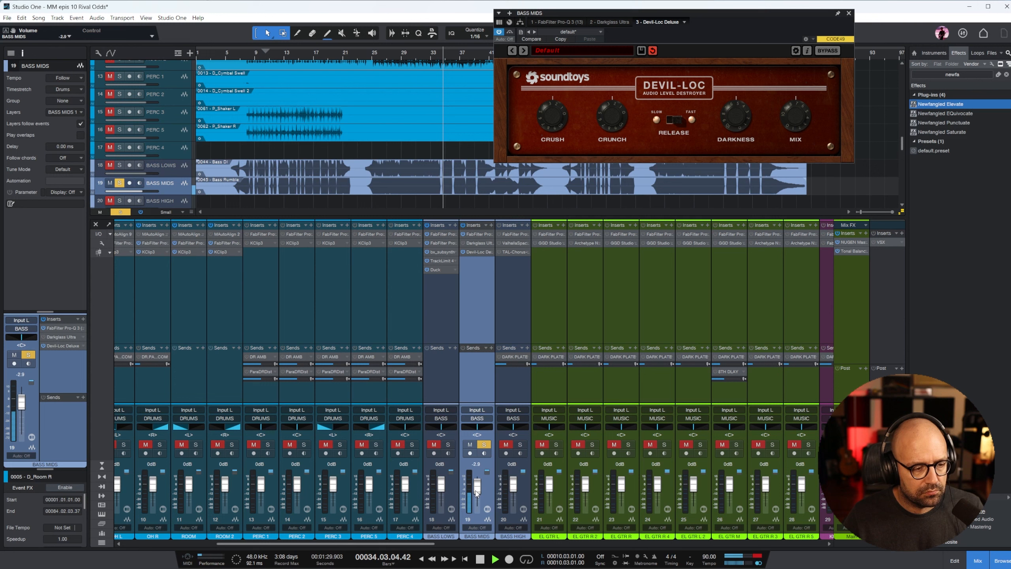
{"action": "left_click", "coordinate": [448, 445]}
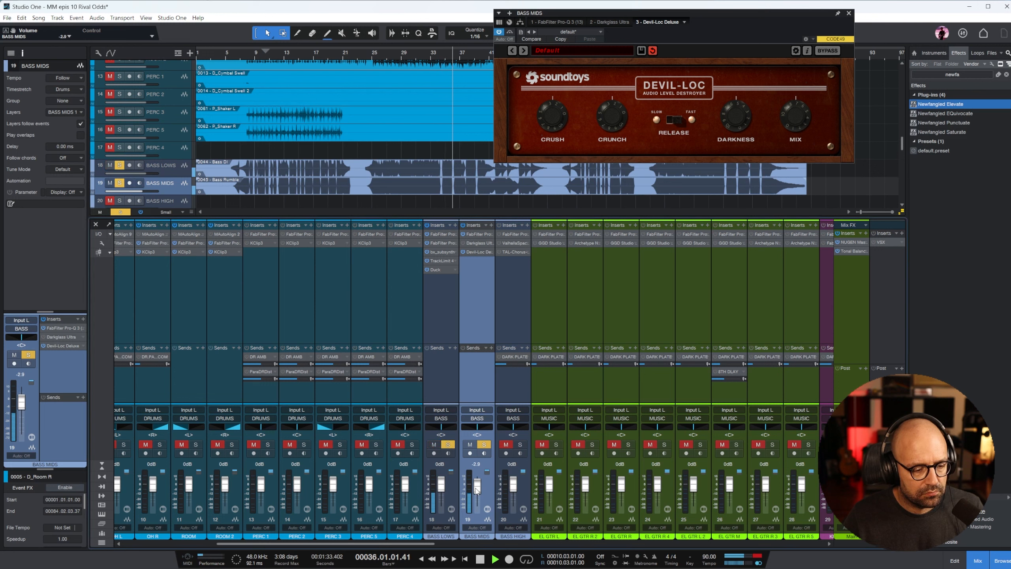
{"action": "left_click", "coordinate": [412, 165]}
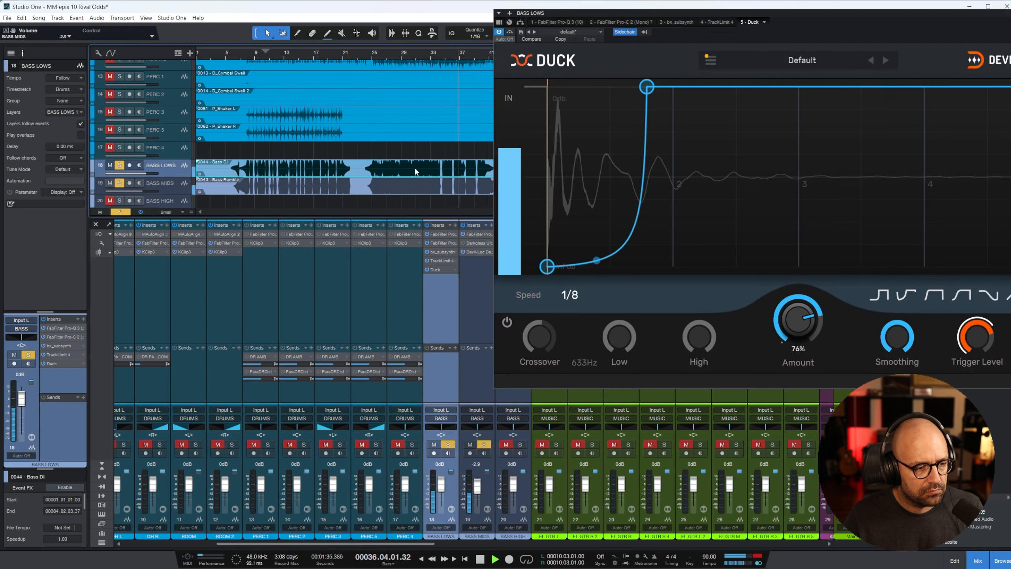
{"action": "left_click_drag", "start_coordinate": [417, 172], "coordinate": [434, 204]}
{"action": "left_click", "coordinate": [984, 14]}
- Solo BASS HIGH too with its DARK PLATE send enabled, and move its Pro-Q 3 low cut to about 468 Hz
{"action": "left_click", "coordinate": [519, 445]}
{"action": "left_click", "coordinate": [500, 357]}
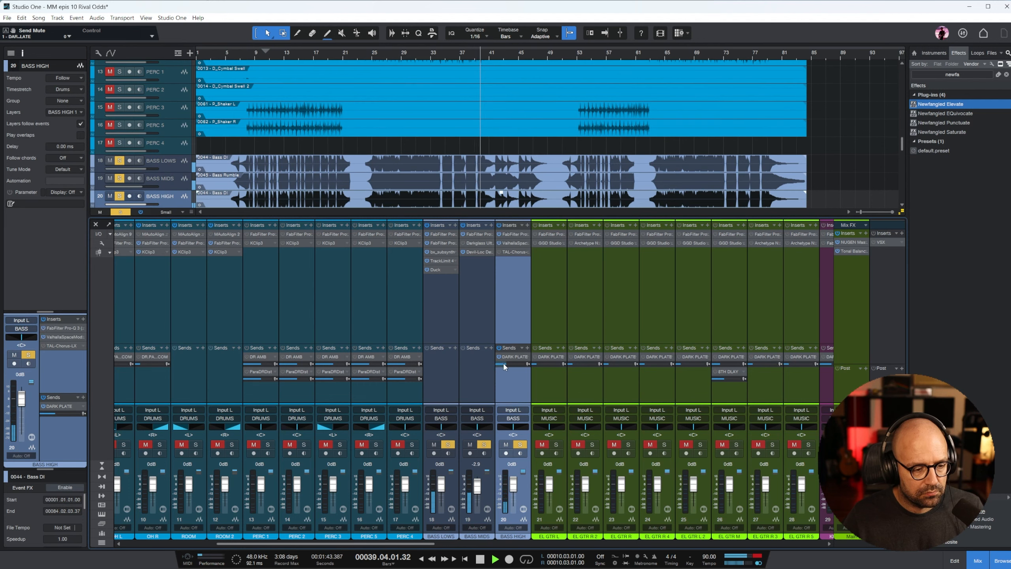
{"action": "left_click", "coordinate": [514, 234]}
{"action": "left_click_drag", "start_coordinate": [782, 155], "coordinate": [726, 154]}
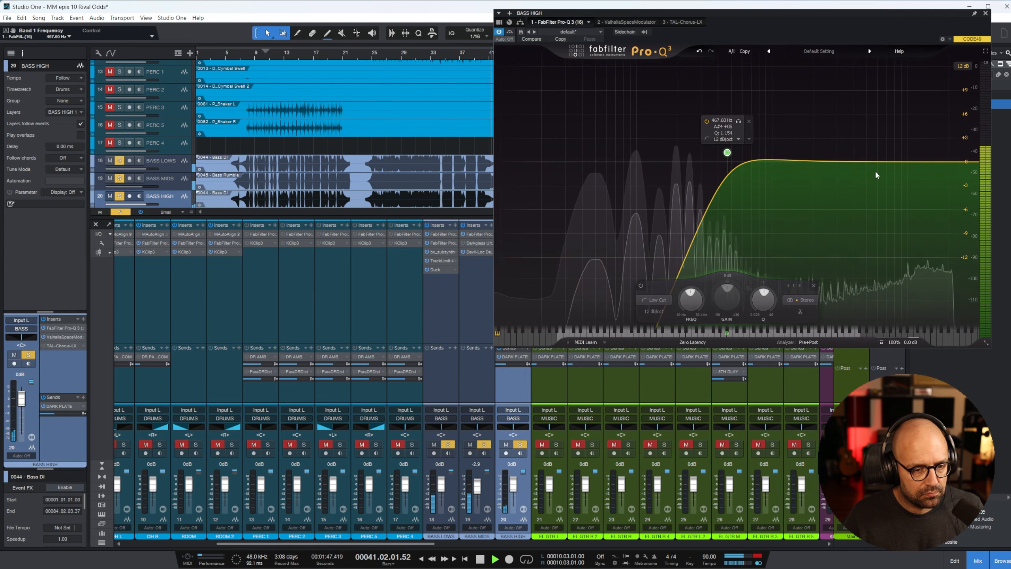
- Shape the top of BASS HIGH's Pro-Q 3 with a high cut and add a -5.84 dB bell at about 693 Hz
{"action": "left_click", "coordinate": [881, 164]}
{"action": "left_click_drag", "start_coordinate": [881, 165], "coordinate": [877, 145]}
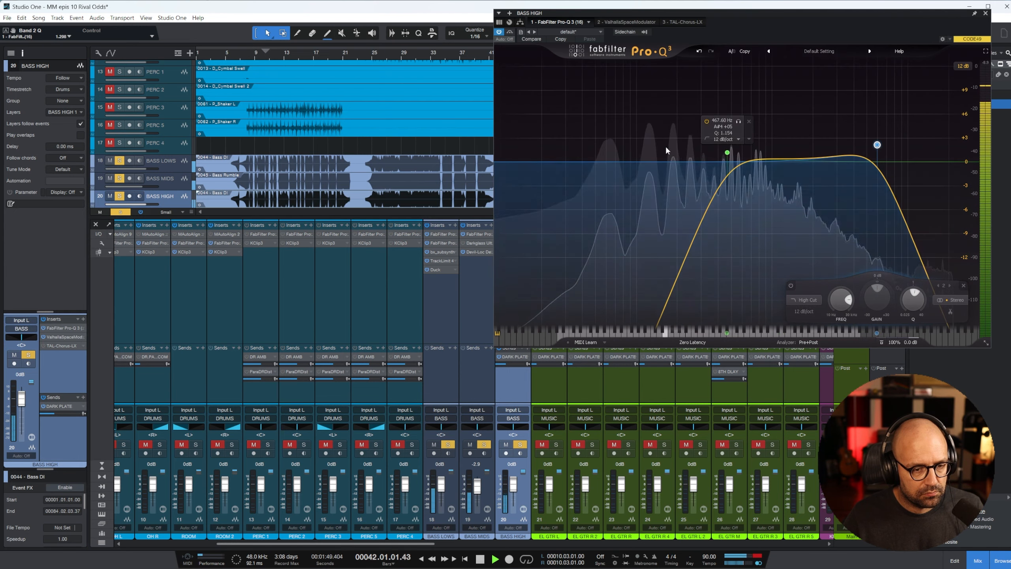
{"action": "left_click_drag", "start_coordinate": [728, 153], "coordinate": [750, 208]}
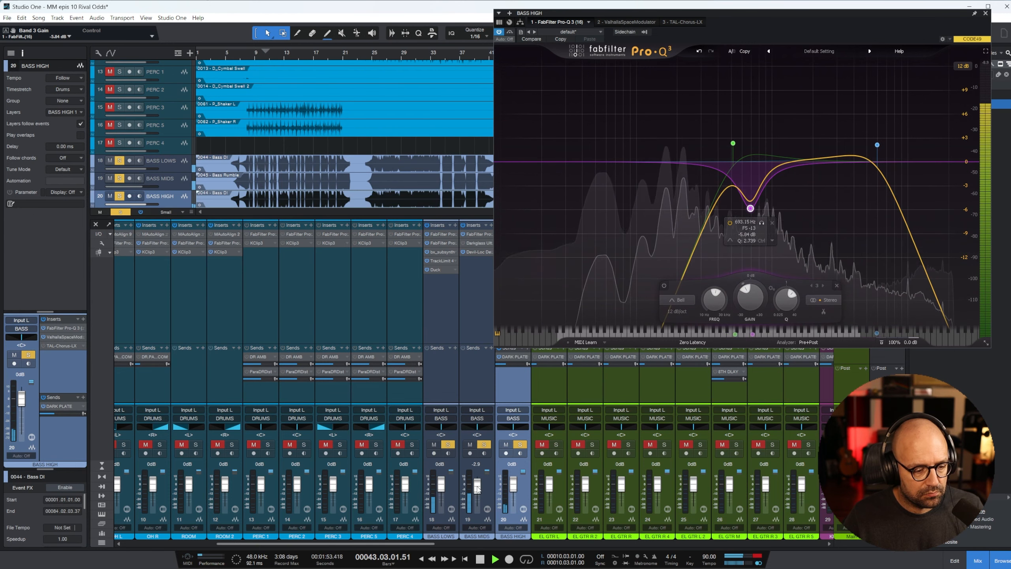
- Lower the BASS MIDS fader to -5.8 dB, close the Duck plug-in on BASS LOWS and stop playback
{"action": "left_click_drag", "start_coordinate": [477, 486], "coordinate": [477, 488]}
{"action": "left_click", "coordinate": [449, 329]}
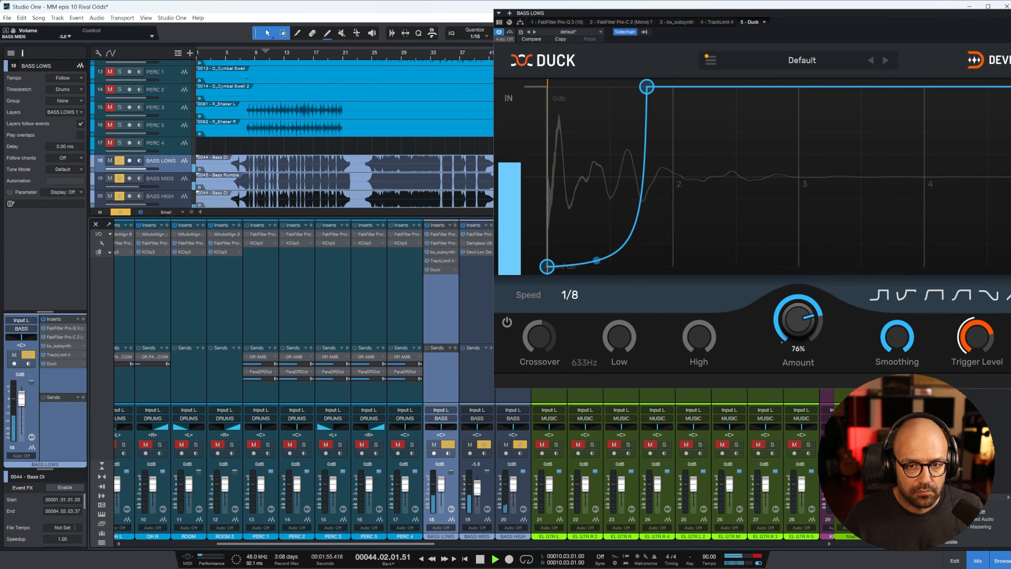
{"action": "left_click", "coordinate": [1009, 13]}
{"action": "key", "text": "space"}
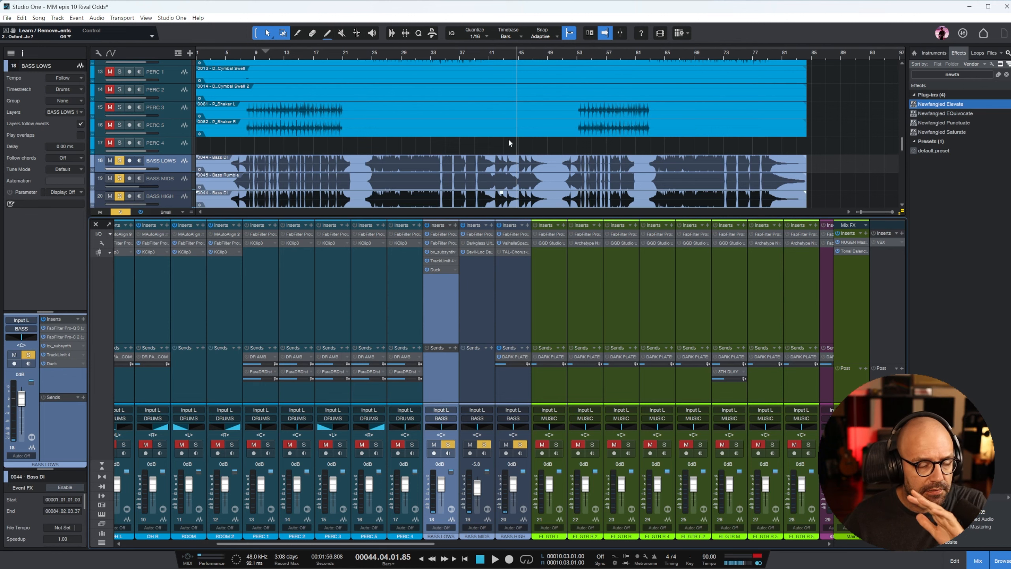
- Review the Pro-Q 3 crossover curves on BASS LOWS, MIDS and HIGH, and the ValhallaSpaceModulator settings on BASS HIGH
{"action": "left_click", "coordinate": [447, 234]}
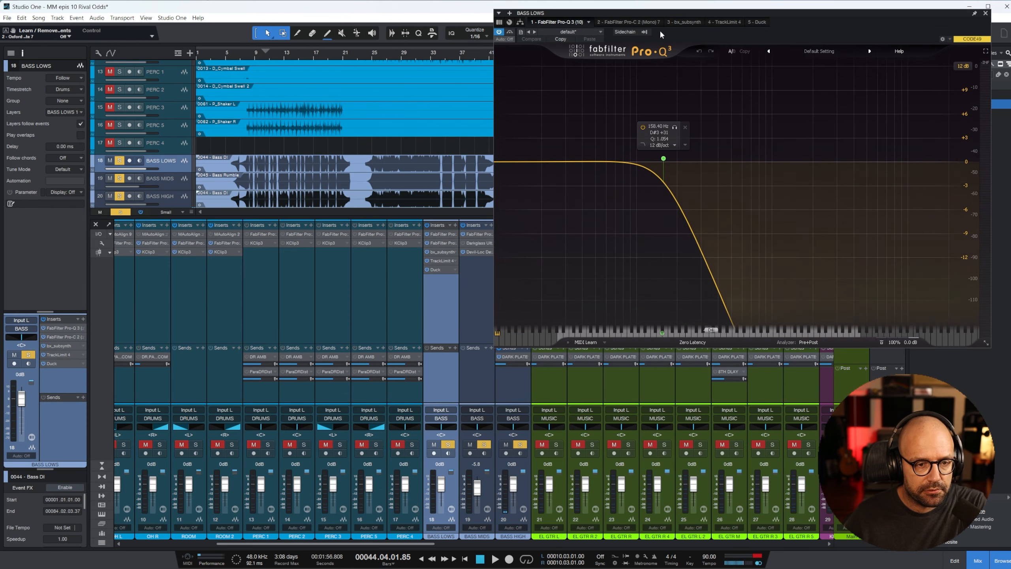
{"action": "key", "text": "Down"}
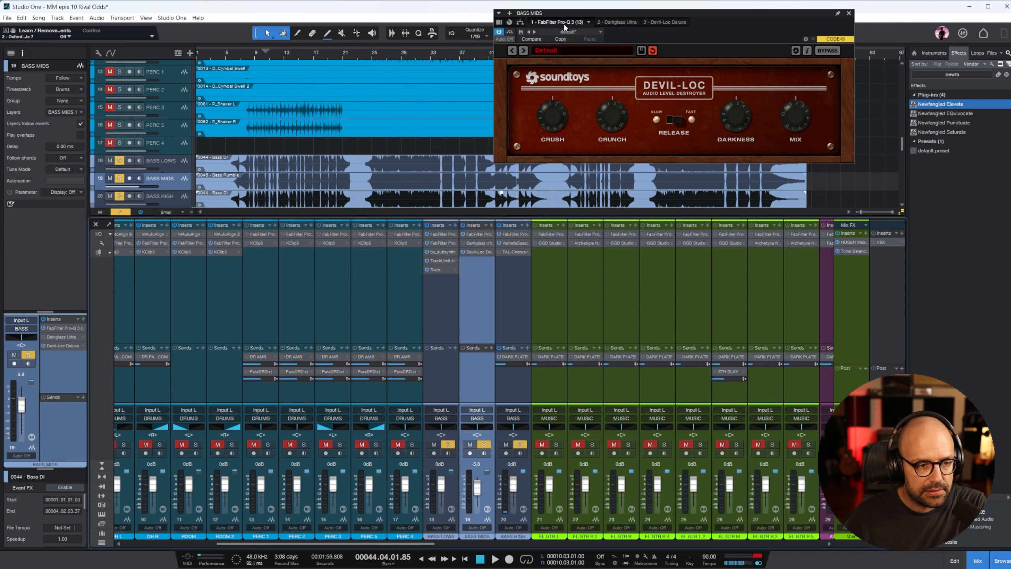
{"action": "left_click", "coordinate": [559, 22]}
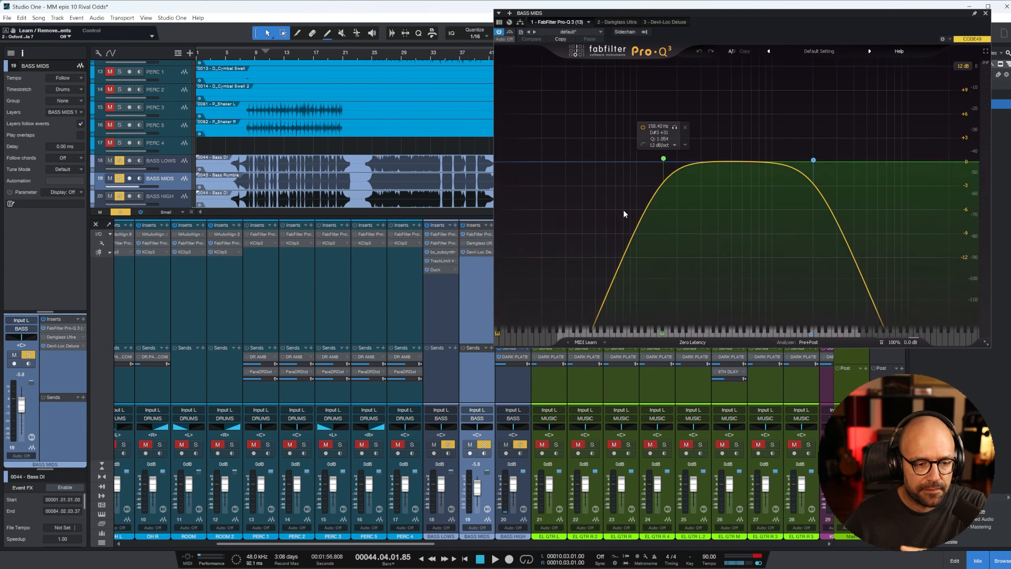
{"action": "key", "text": "Down"}
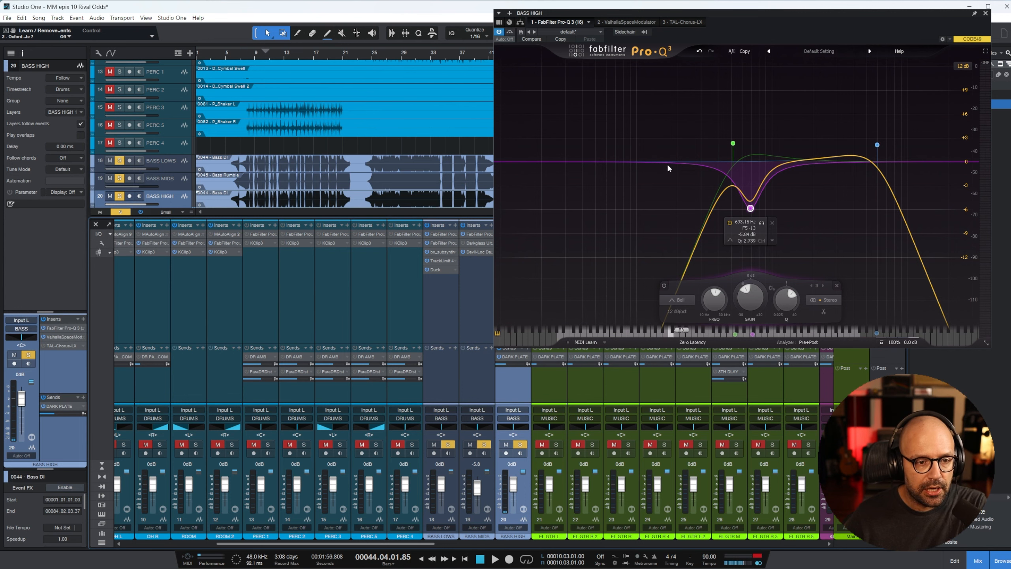
{"action": "left_click", "coordinate": [636, 22]}
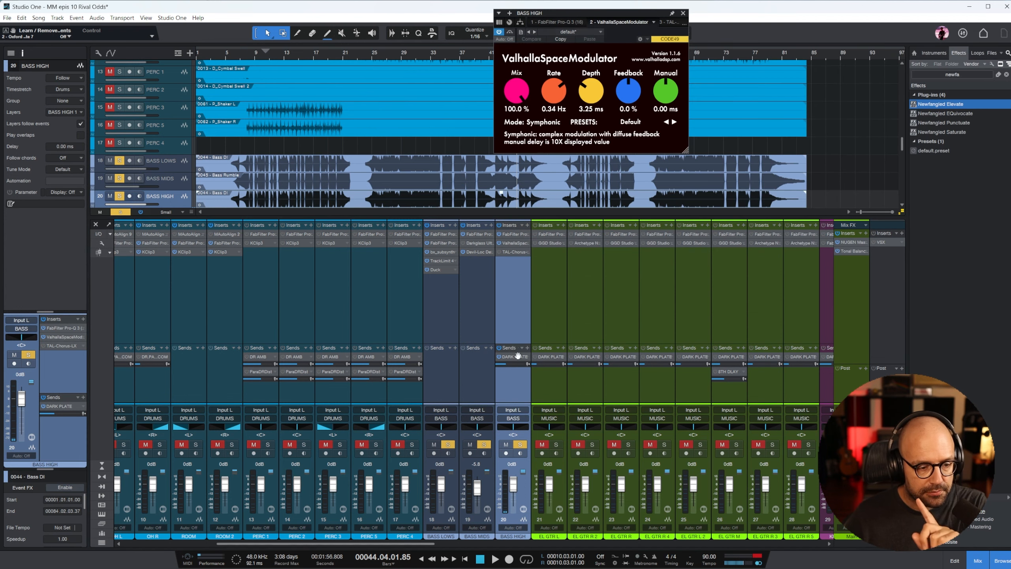
- Enlarge the BASS HIGH track and swap its modulation by bypassing ValhallaSpaceModulator in favour of TAL-Chorus-LX
{"action": "scroll", "coordinate": [178, 183], "scroll_direction": "down", "scroll_amount": 1}
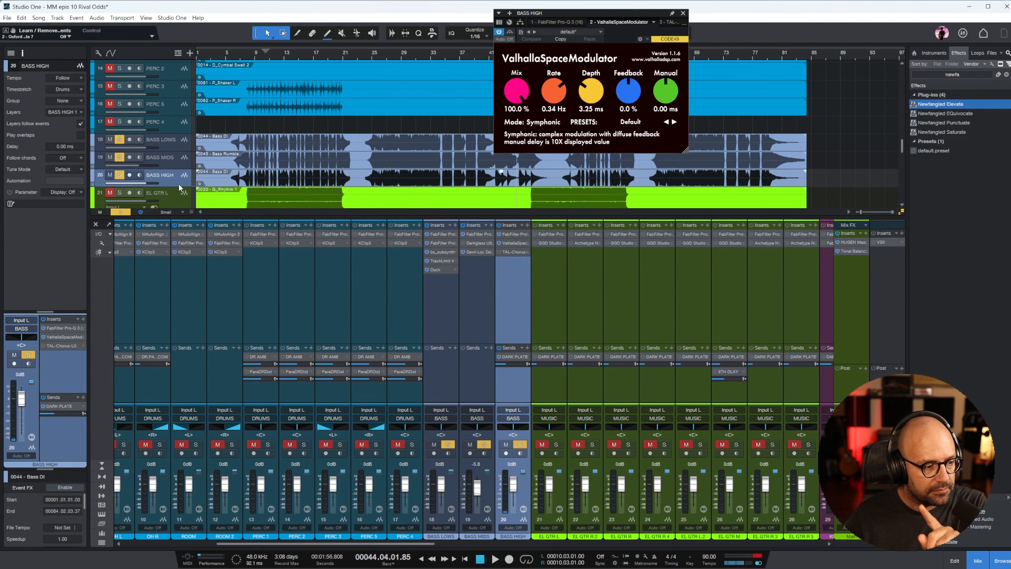
{"action": "left_click_drag", "start_coordinate": [179, 186], "coordinate": [180, 203]}
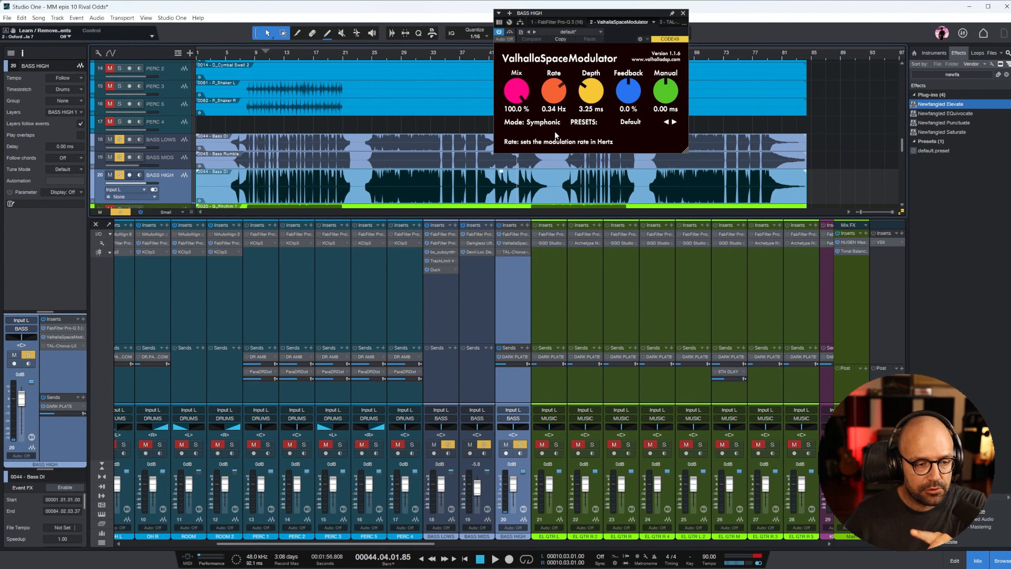
{"action": "left_click", "coordinate": [499, 242]}
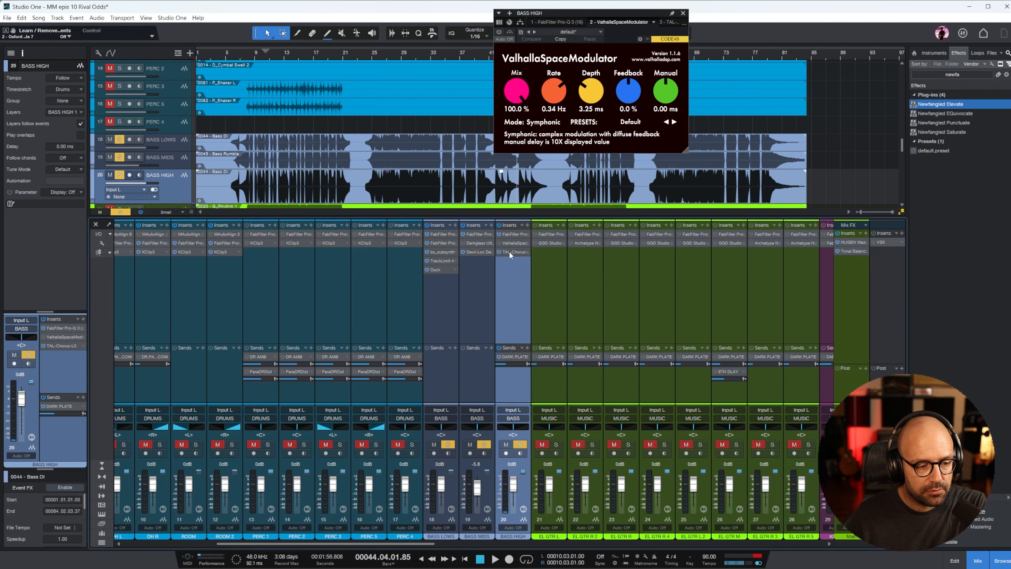
{"action": "left_click", "coordinate": [510, 251]}
{"action": "left_click", "coordinate": [499, 251]}
- Replay the bass from about bar 28 and compare TAL-Chorus-LX with bypass on BASS HIGH, leaving it enabled
{"action": "left_click", "coordinate": [401, 57]}
{"action": "left_click", "coordinate": [500, 252]}
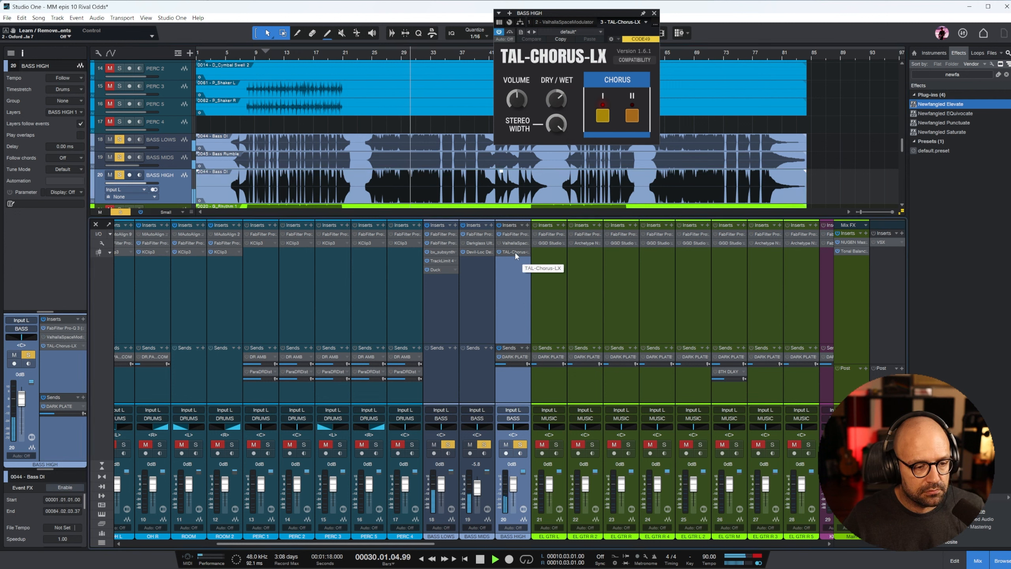
{"action": "left_click", "coordinate": [500, 251]}
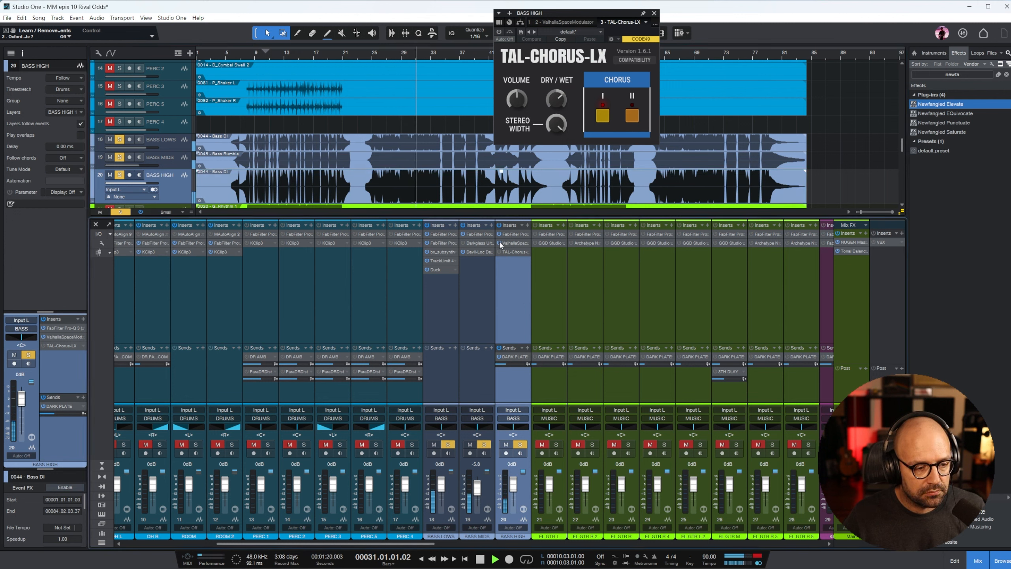
{"action": "left_click", "coordinate": [500, 252]}
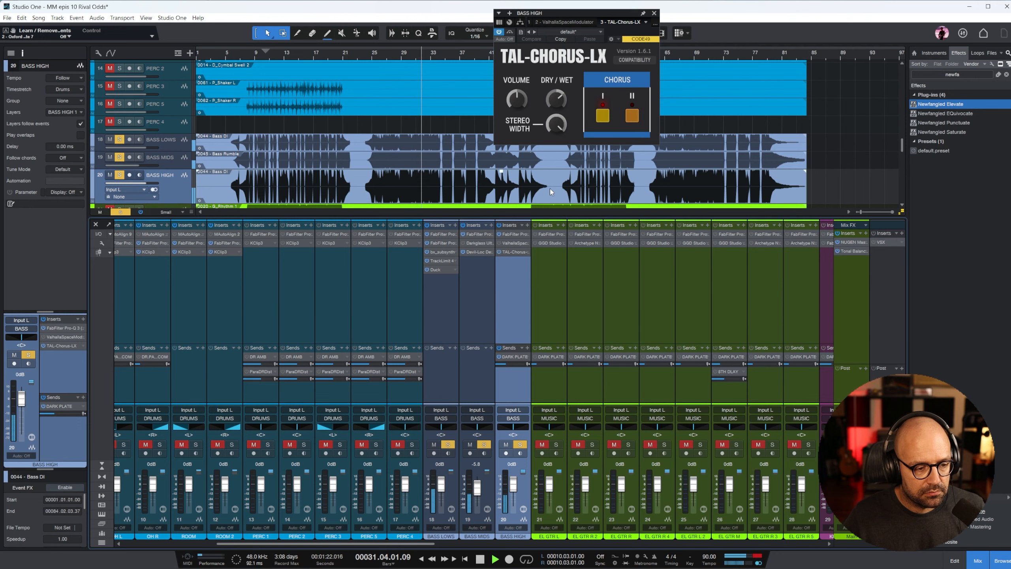
{"action": "left_click", "coordinate": [653, 13]}
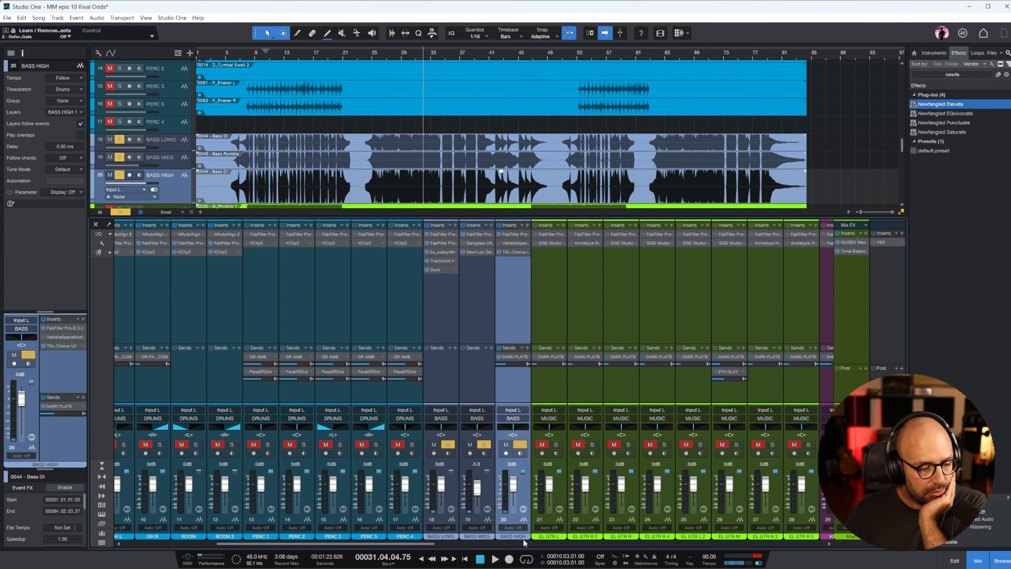
- Solo the DRUMS bus alongside the bass and inspect the BASS bus's Pro-Q 3 and TrackLimit inserts
{"action": "left_click_drag", "start_coordinate": [395, 544], "coordinate": [852, 561]}
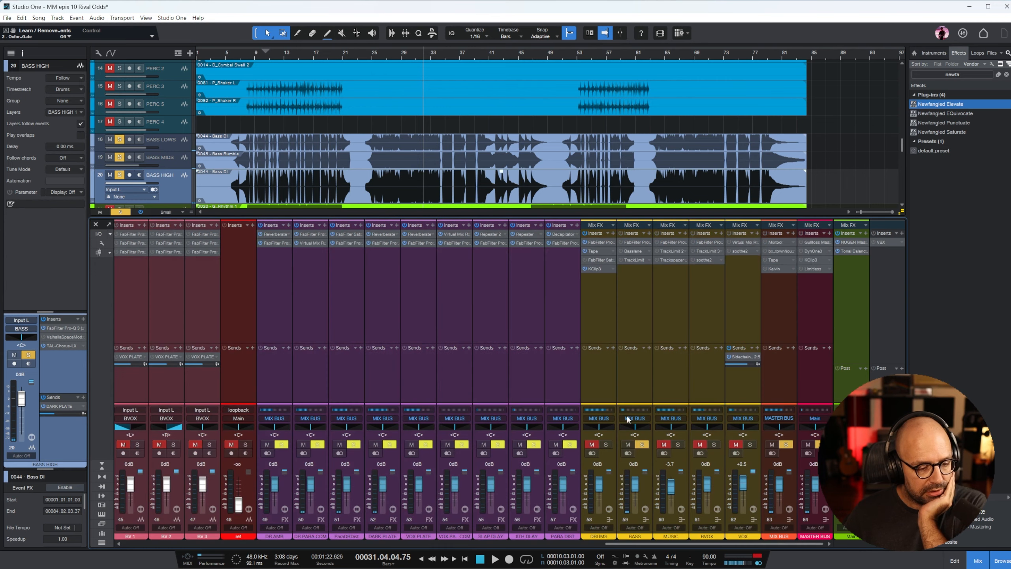
{"action": "left_click", "coordinate": [606, 445]}
{"action": "left_click", "coordinate": [639, 309]}
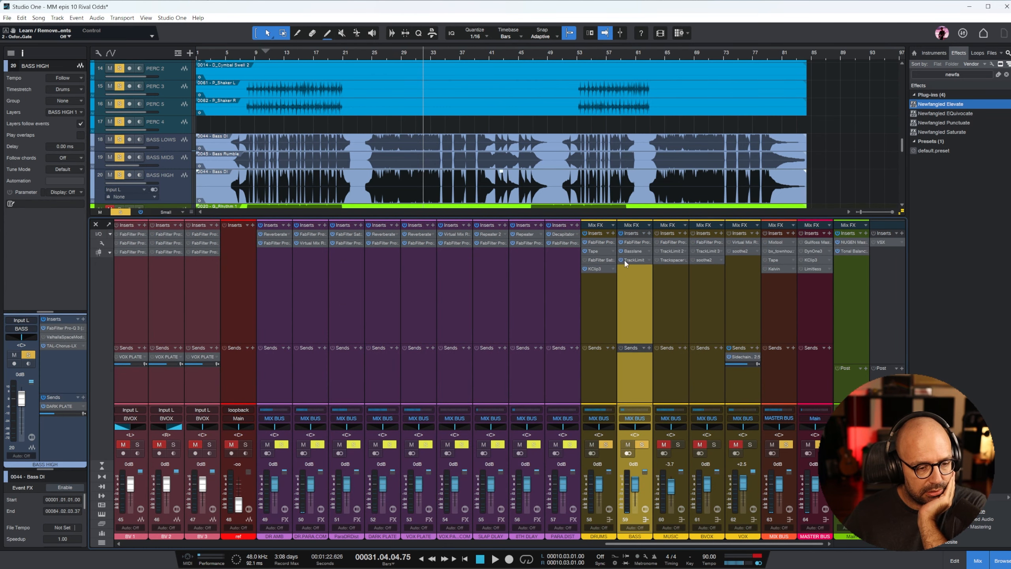
{"action": "left_click", "coordinate": [640, 240]}
{"action": "left_click_drag", "start_coordinate": [731, 107], "coordinate": [318, 121]}
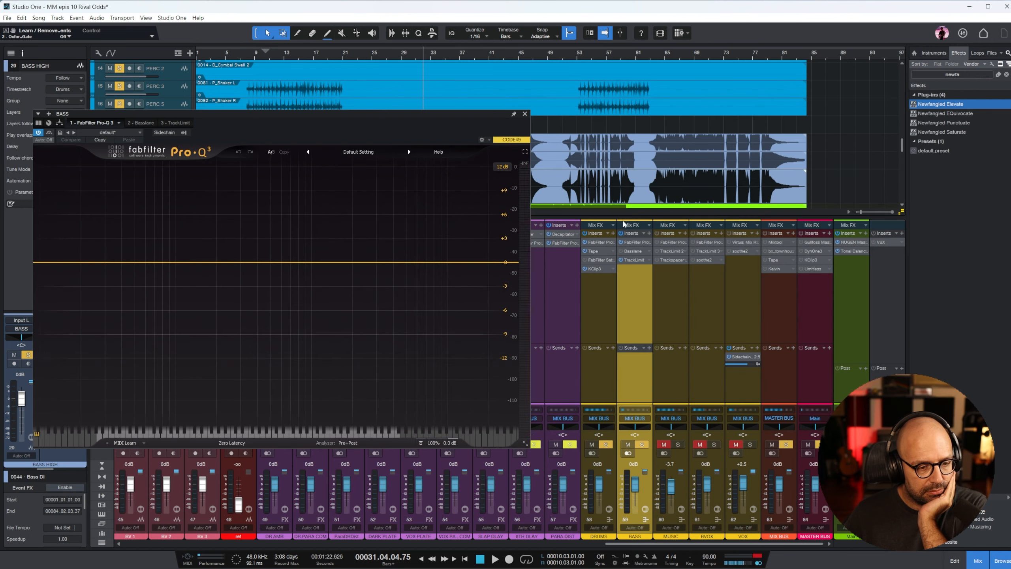
{"action": "left_click", "coordinate": [627, 258]}
{"action": "left_click_drag", "start_coordinate": [224, 114], "coordinate": [480, 191]}
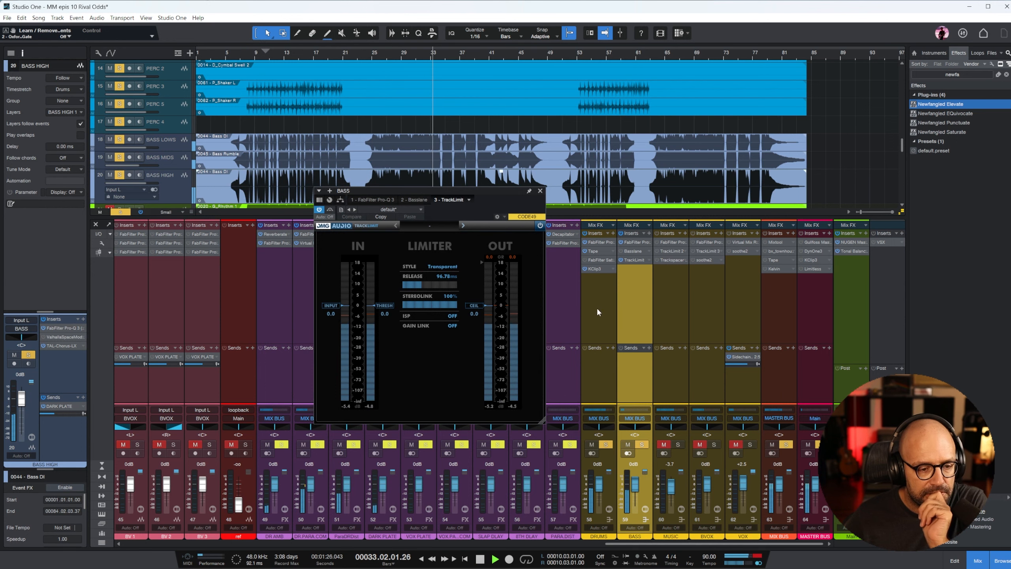
- Shape the BASS bus in Pro-Q 3 with a 37 Hz low cut, a low-mid dip of about 3 dB and a 6 dB/oct high cut near 4.4 kHz
{"action": "left_click", "coordinate": [634, 242]}
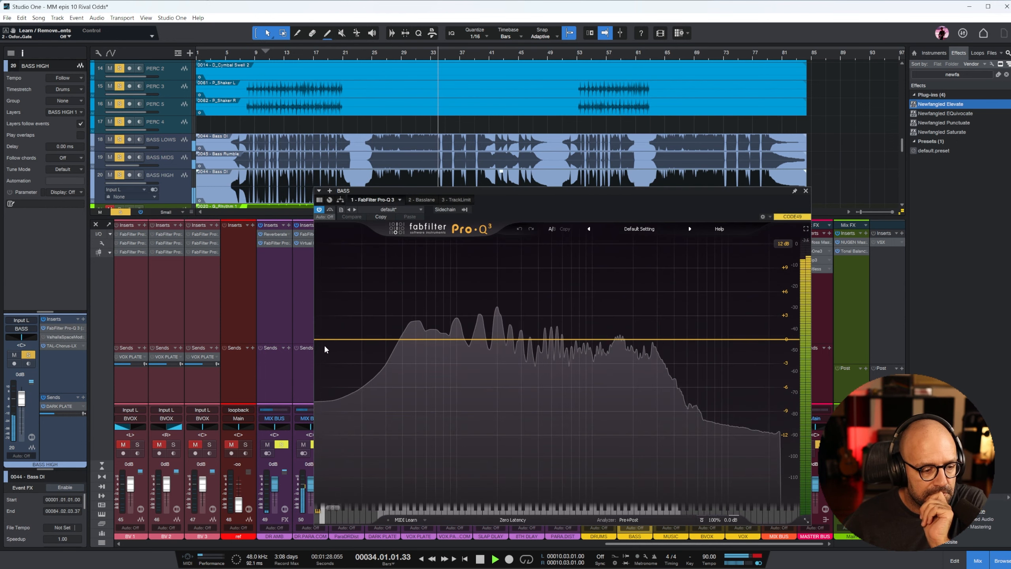
{"action": "left_click_drag", "start_coordinate": [328, 341], "coordinate": [388, 323]}
{"action": "left_click_drag", "start_coordinate": [489, 338], "coordinate": [492, 366]}
{"action": "mouse_move", "coordinate": [687, 340]}
{"action": "left_mouse_down"}
{"action": "mouse_move", "coordinate": [697, 340]}
{"action": "mouse_move", "coordinate": [681, 342]}
{"action": "left_mouse_up"}
{"action": "scroll", "coordinate": [699, 343], "scroll_direction": "down", "scroll_amount": 1}
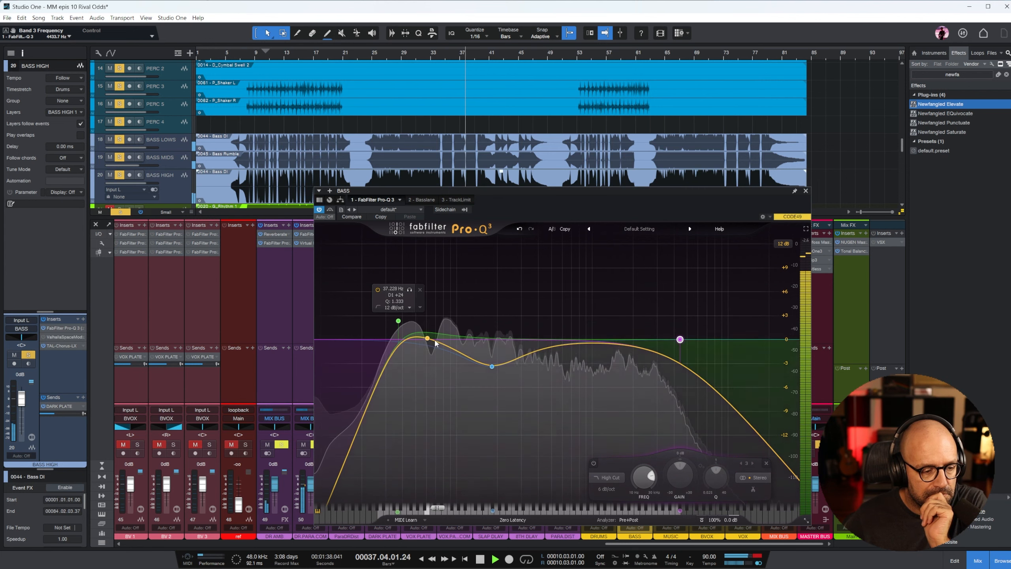
- Close the BASS bus's Pro-Q 3 and lower the BASS bus fader to -1.7 dB
{"action": "left_click", "coordinate": [806, 191]}
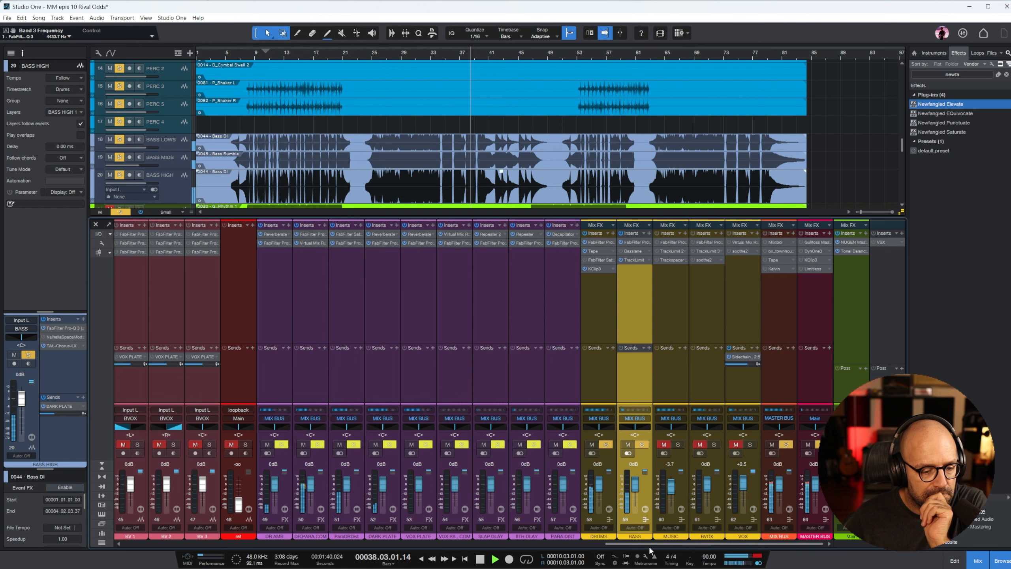
{"action": "left_click_drag", "start_coordinate": [636, 478], "coordinate": [637, 482]}
- Inspect the BASS LOWS inserts: Duck, Pro-Q 3, Pro-C 2, bx_subsynth and TrackLimit
{"action": "left_click_drag", "start_coordinate": [646, 545], "coordinate": [293, 546]}
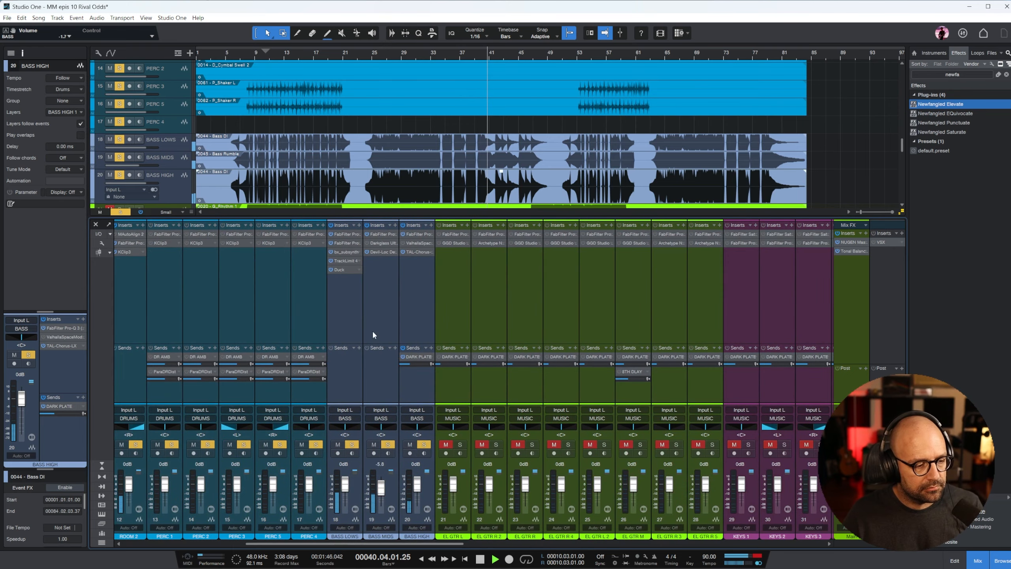
{"action": "left_click", "coordinate": [362, 311]}
{"action": "left_click", "coordinate": [342, 269]}
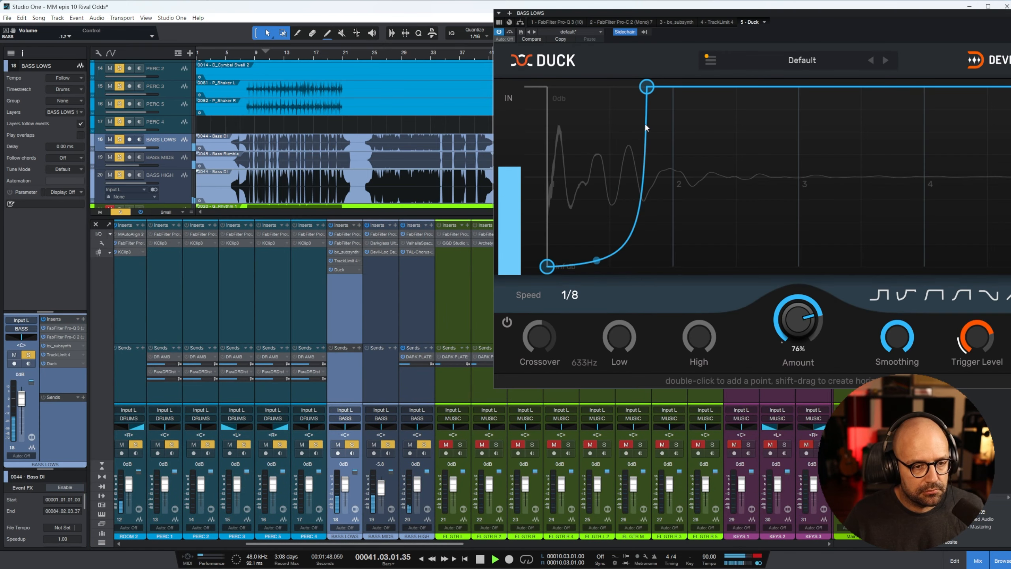
{"action": "left_click_drag", "start_coordinate": [738, 13], "coordinate": [586, 132]}
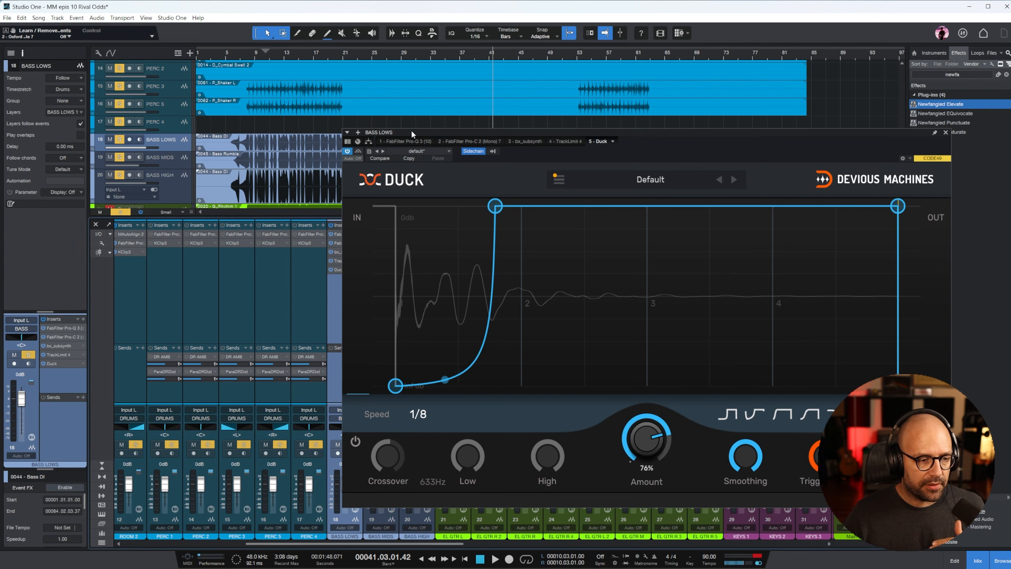
{"action": "left_click", "coordinate": [410, 141]}
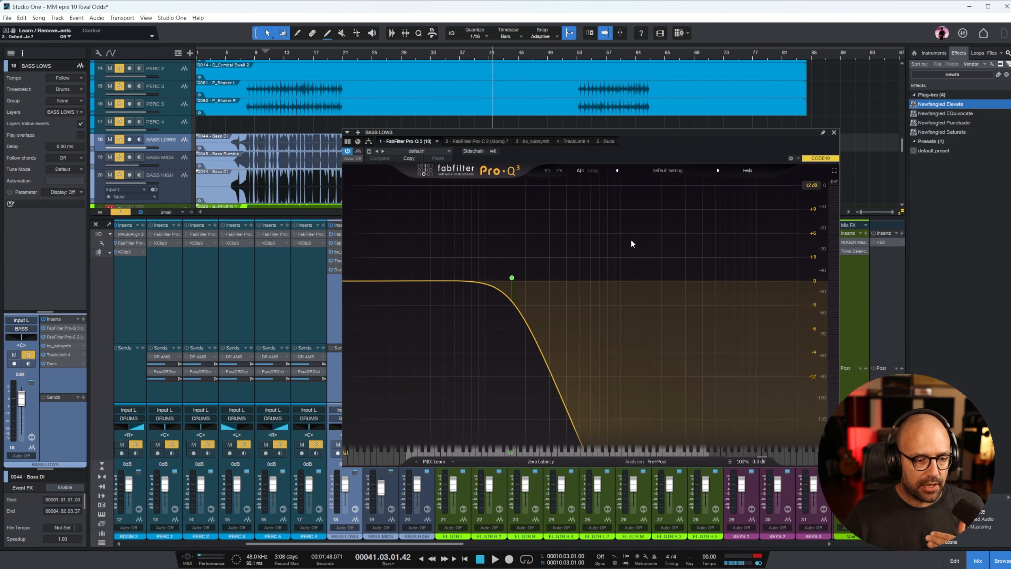
{"action": "left_click", "coordinate": [483, 141]}
{"action": "left_click", "coordinate": [533, 141]}
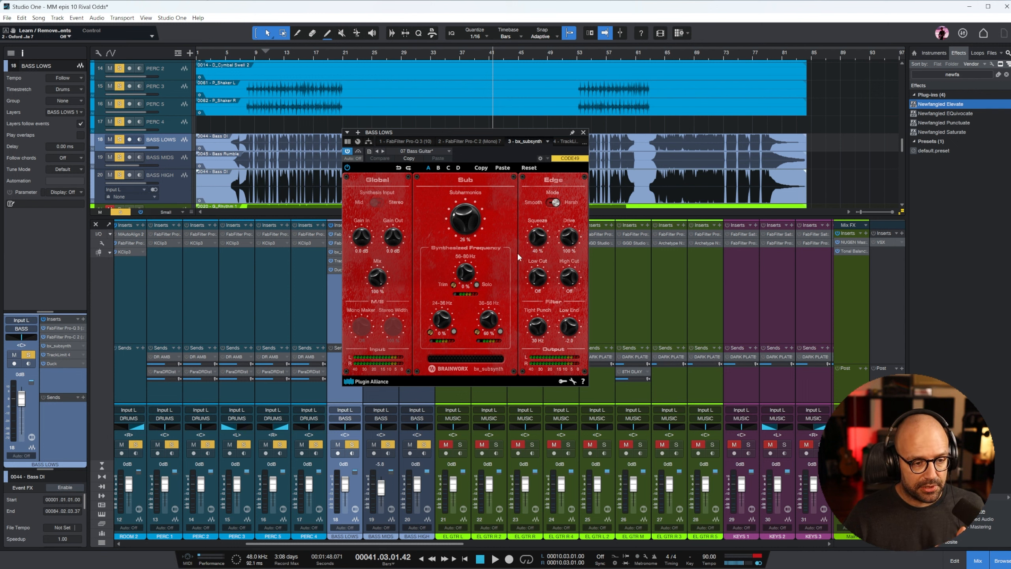
{"action": "left_click", "coordinate": [570, 142]}
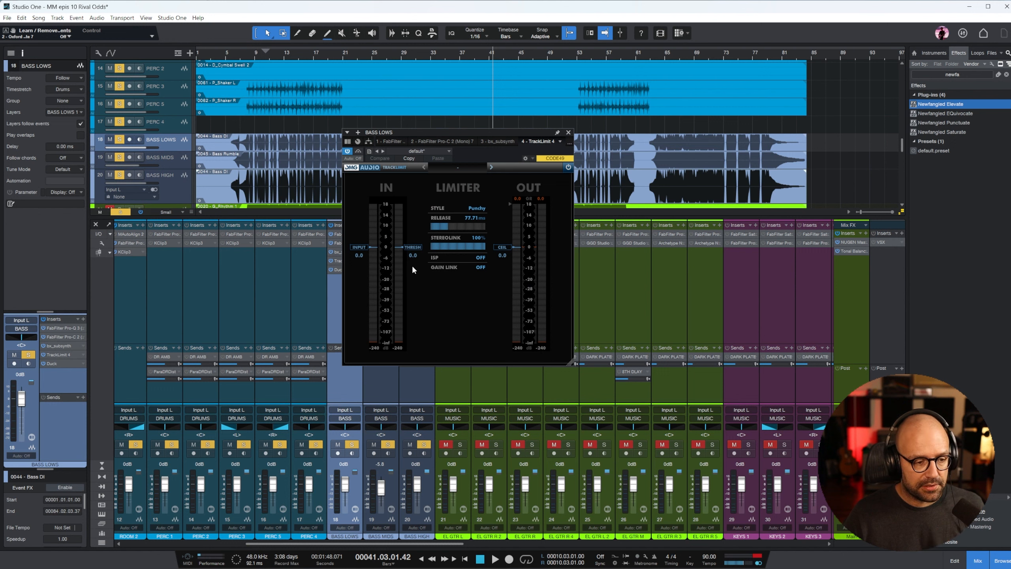
- While replaying from bar 17, set the BASS LOWS TrackLimit threshold to -8.4 and lower the track's fader to -2.5 dB
{"action": "left_click", "coordinate": [327, 60]}
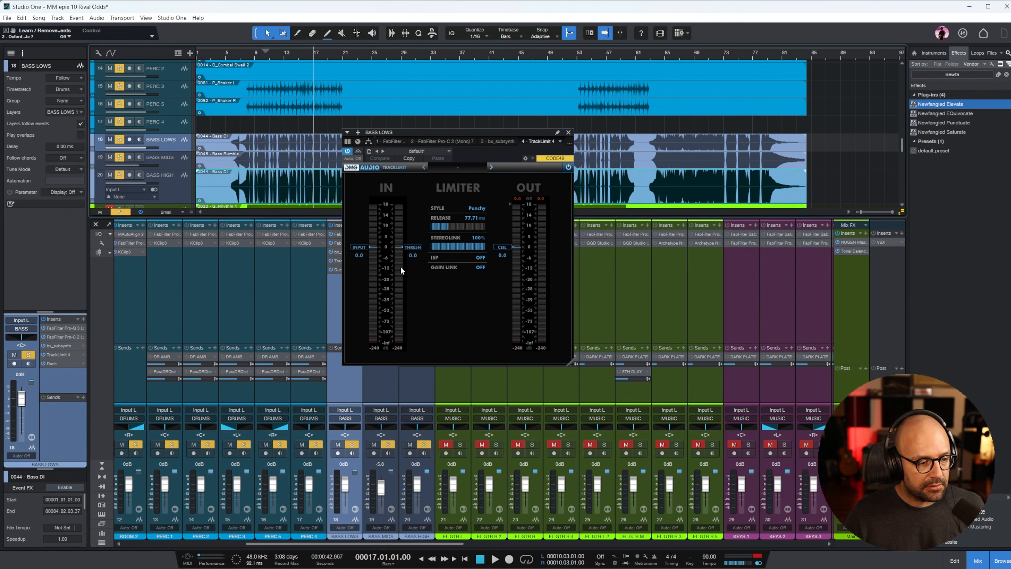
{"action": "key", "text": "space"}
{"action": "left_click_drag", "start_coordinate": [412, 248], "coordinate": [410, 263]}
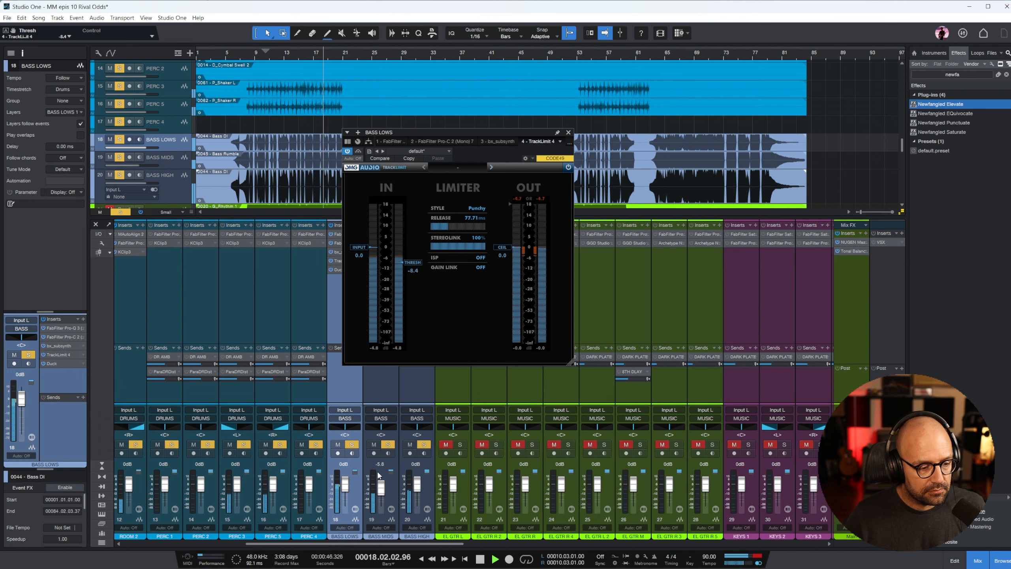
{"action": "left_click_drag", "start_coordinate": [344, 483], "coordinate": [345, 487]}
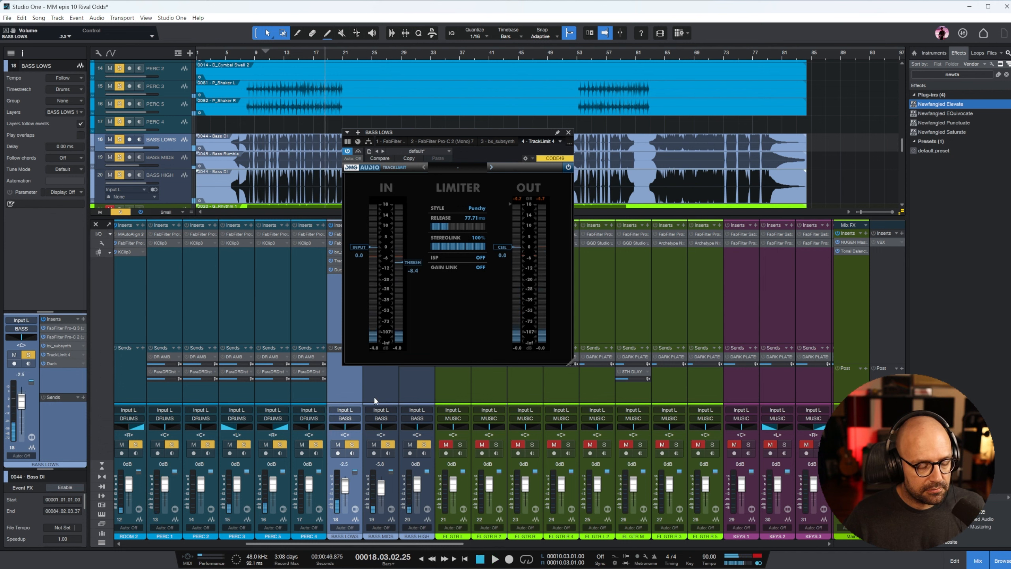
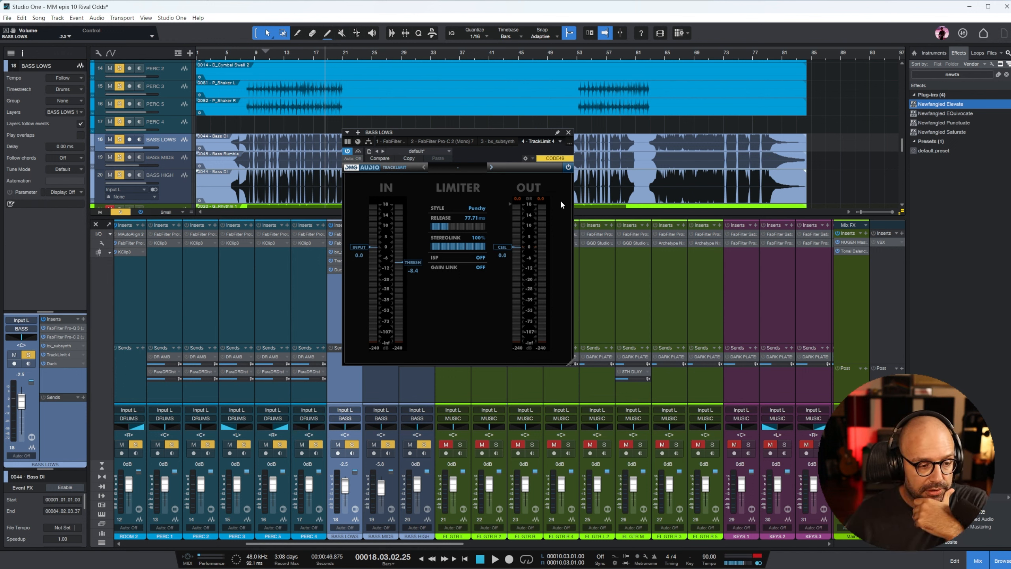
{"action": "key", "text": "space"}
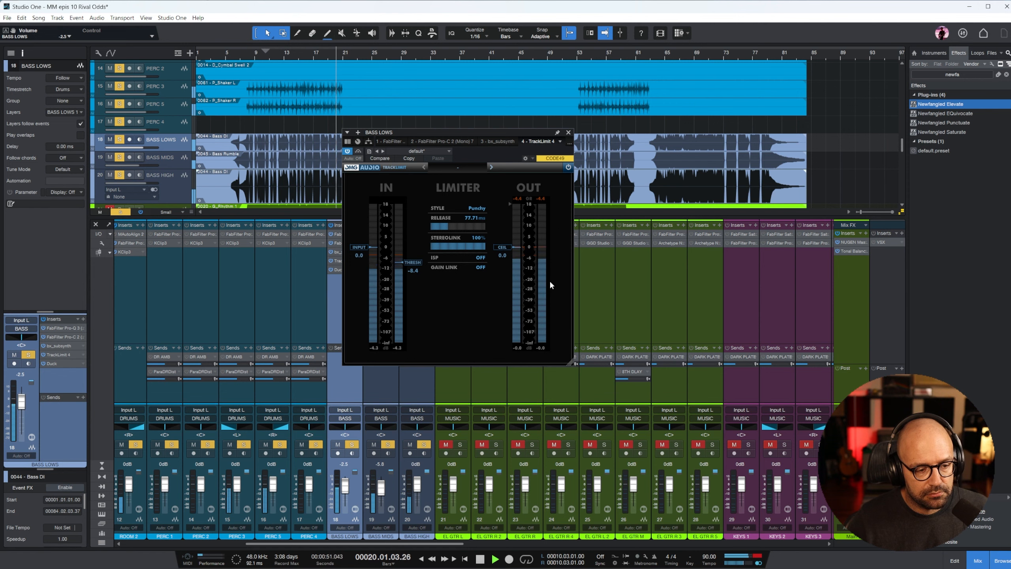
{"action": "left_click", "coordinate": [568, 132]}
- Replay the shakers from about bar 11 and adjust band 4 of the left shaker's Pro-Q 3 to about 944 Hz
{"action": "left_click_drag", "start_coordinate": [446, 544], "coordinate": [807, 546]}
{"action": "left_click_drag", "start_coordinate": [641, 544], "coordinate": [235, 548]}
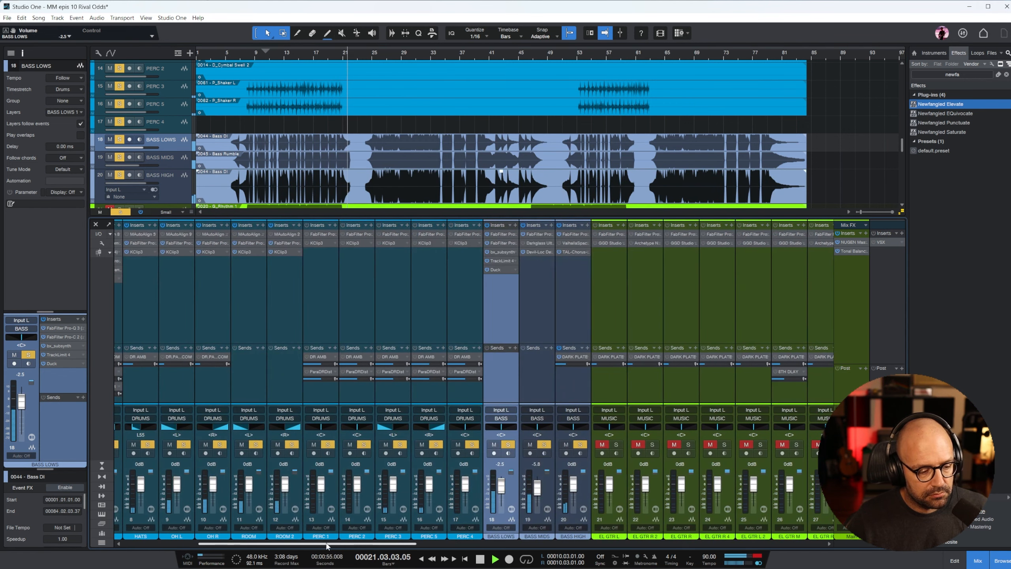
{"action": "left_click", "coordinate": [414, 307]}
{"action": "left_click", "coordinate": [393, 306]}
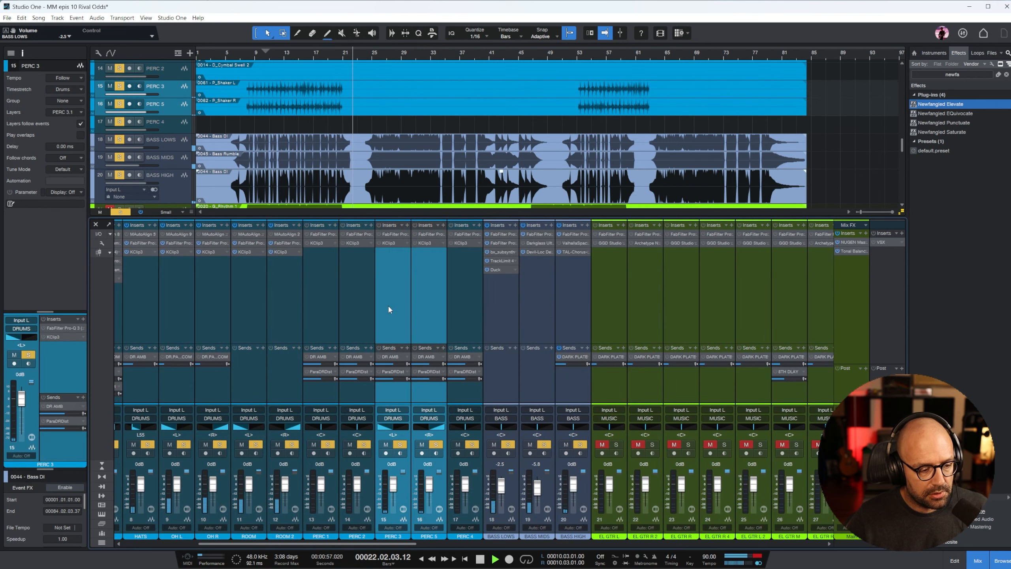
{"action": "left_click", "coordinate": [271, 55]}
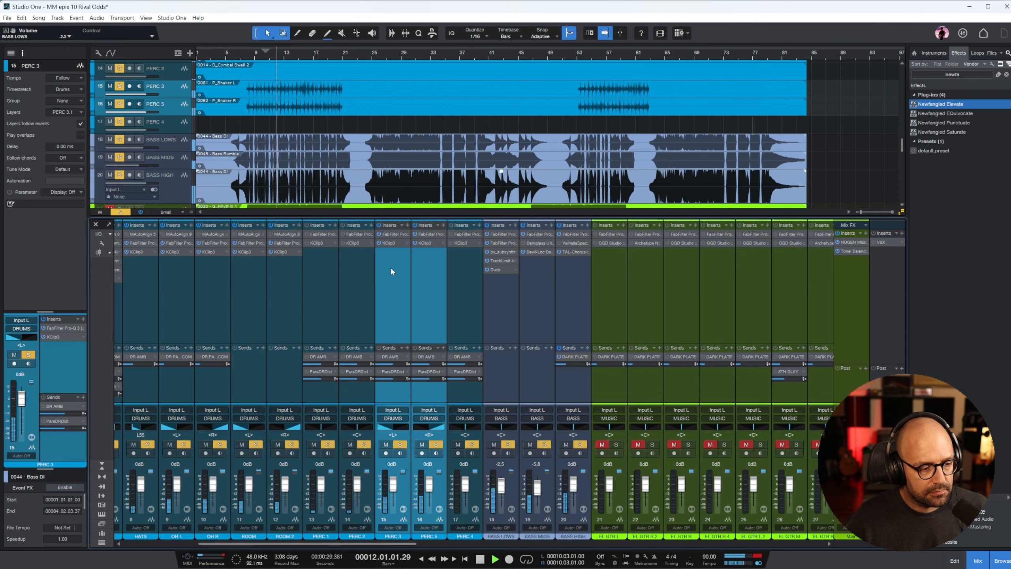
{"action": "double_click", "coordinate": [392, 234]}
{"action": "left_click_drag", "start_coordinate": [371, 376], "coordinate": [617, 272]}
{"action": "left_click", "coordinate": [835, 132]}
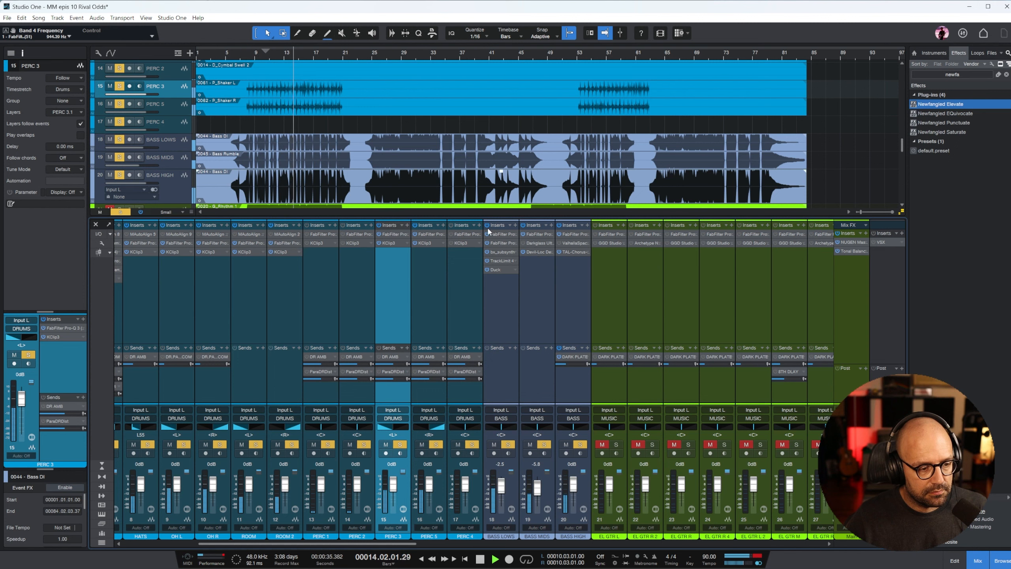
- Check the PERC 4 track and audition the cymbal swells on PERC 1 and PERC 2
{"action": "left_click", "coordinate": [466, 290]}
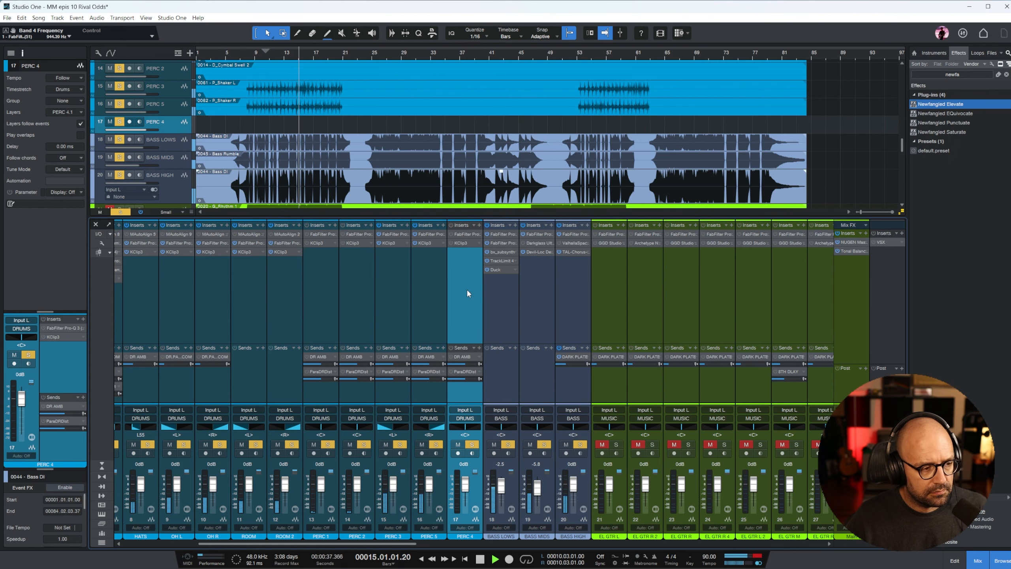
{"action": "scroll", "coordinate": [355, 93], "scroll_direction": "up", "scroll_amount": 2}
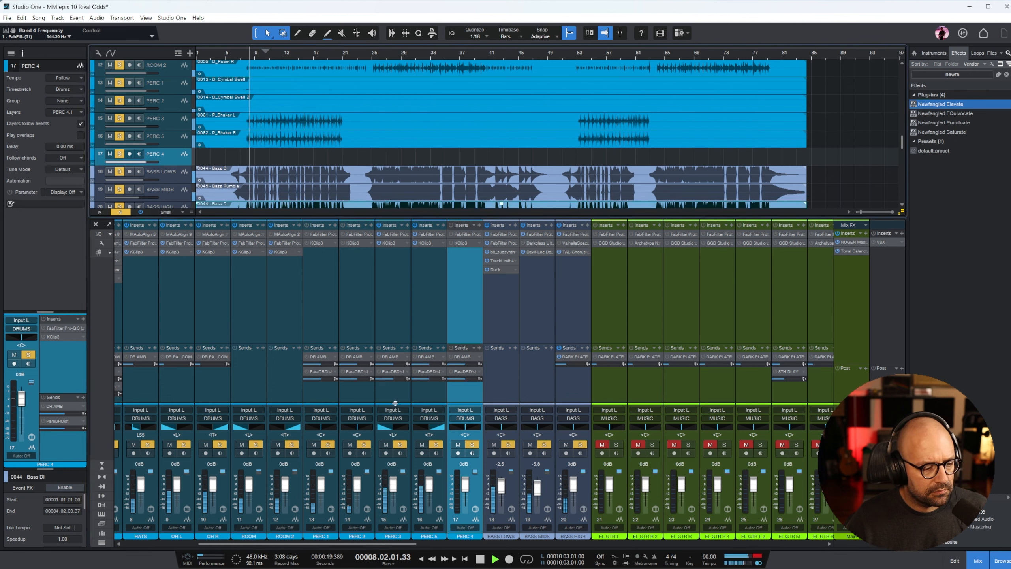
{"action": "left_click", "coordinate": [311, 281]}
{"action": "left_click", "coordinate": [355, 285], "text": "shift"}
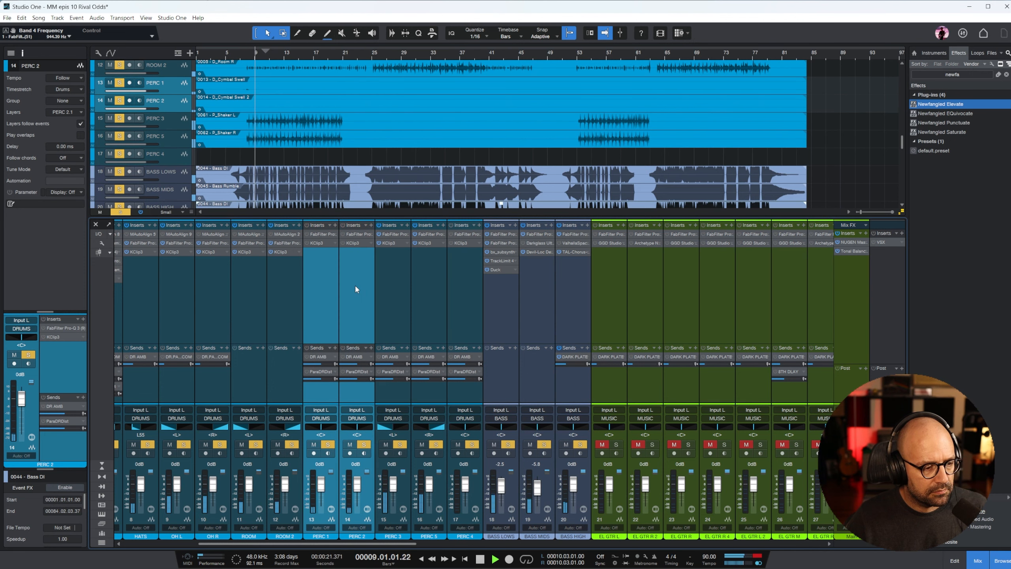
{"action": "key", "text": "e"}
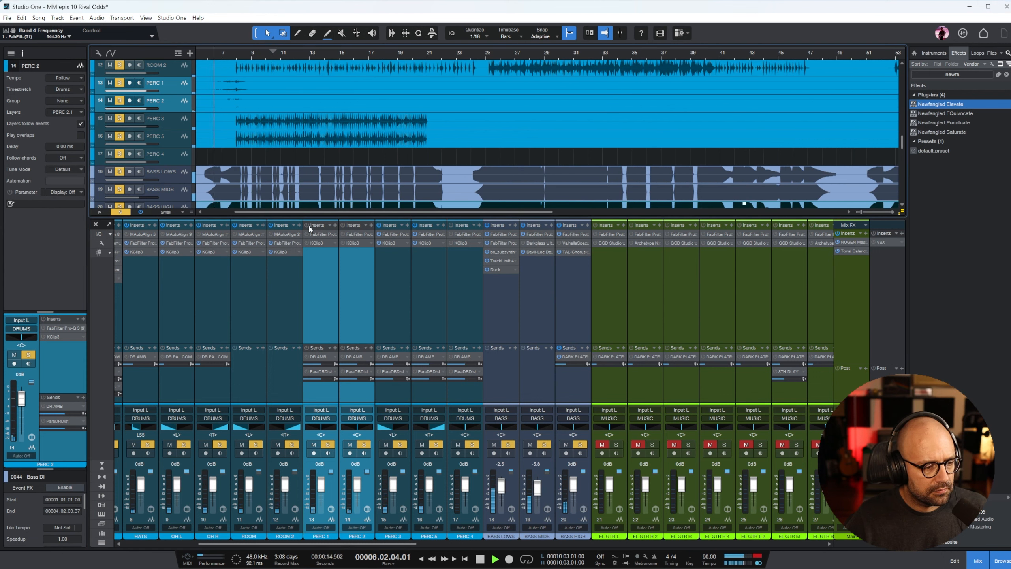
{"action": "left_click", "coordinate": [327, 273]}
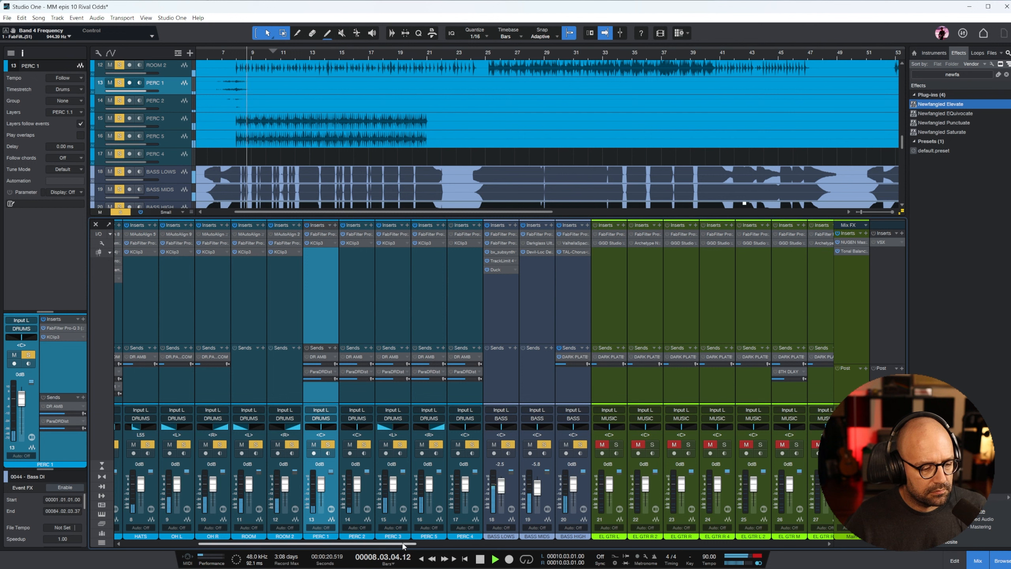
{"action": "key", "text": "w"}
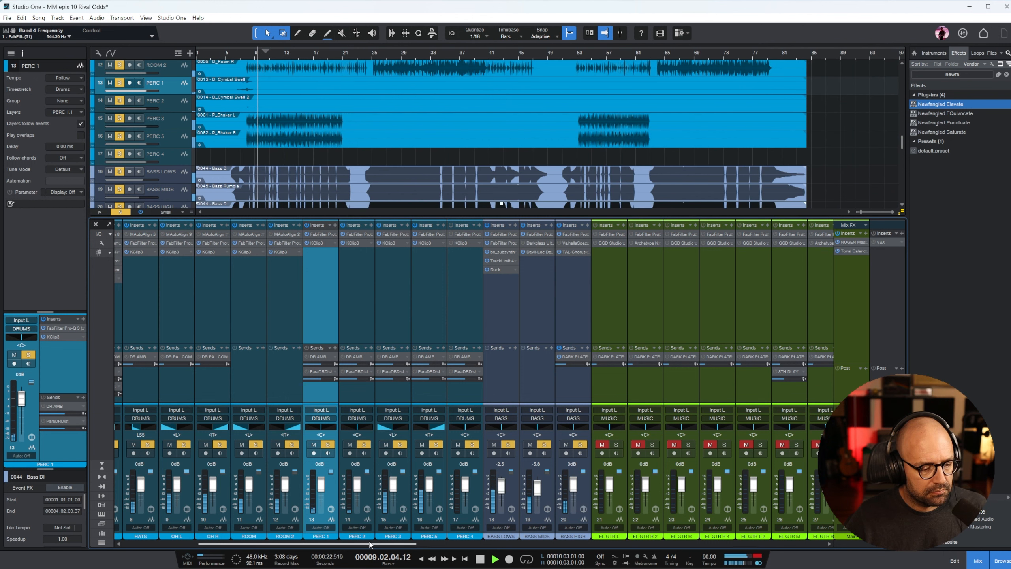
- Lower both shaker tracks to -5.5 dB and enable their DR AMB sends
{"action": "left_click", "coordinate": [437, 490]}
{"action": "left_click", "coordinate": [395, 489], "text": "shift"}
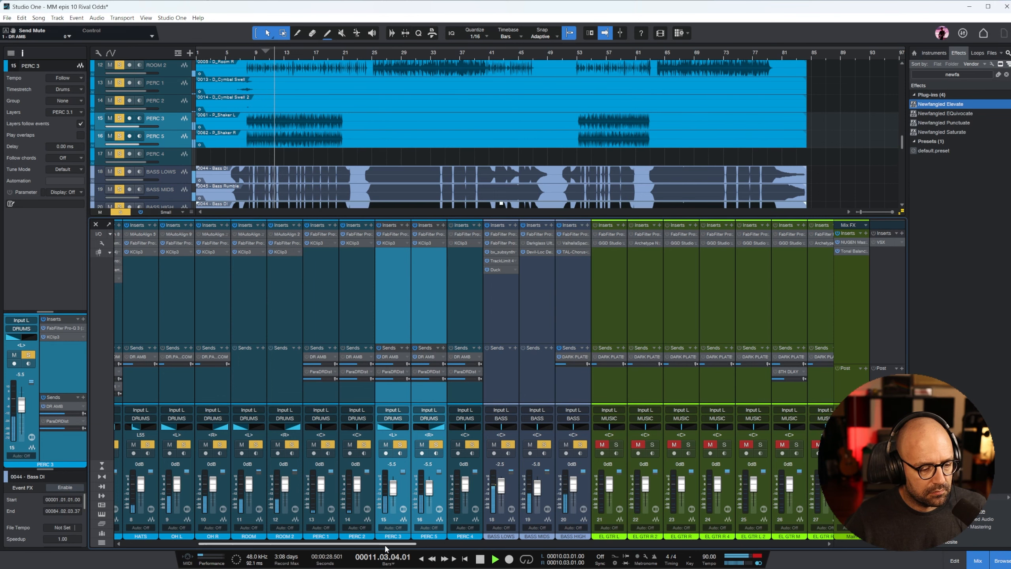
- Clear the drum and bass solos and audition the MUSIC bus on its own from about bar 9
{"action": "left_click_drag", "start_coordinate": [385, 545], "coordinate": [935, 565]}
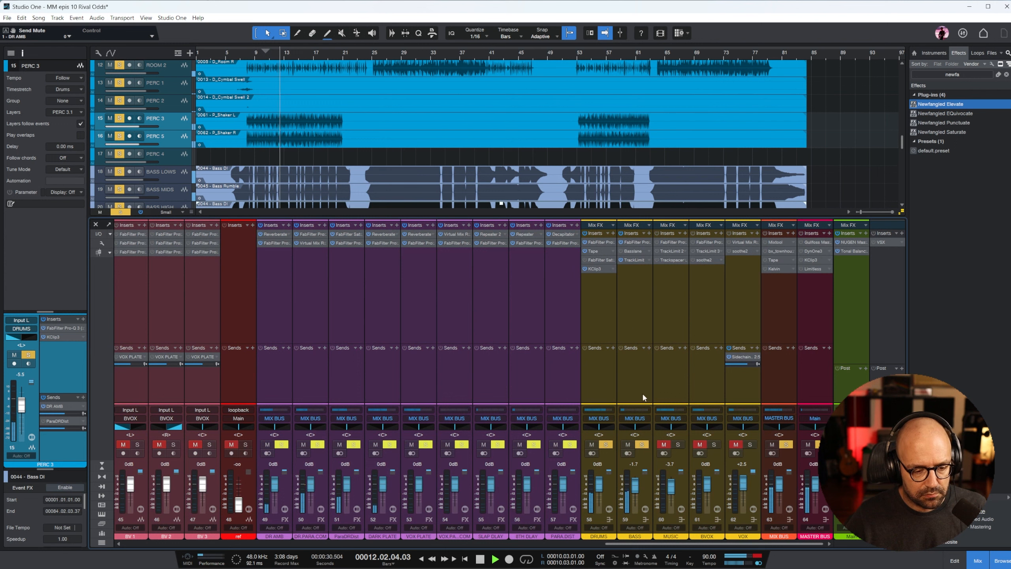
{"action": "key", "text": "space"}
{"action": "key", "text": "shift+s"}
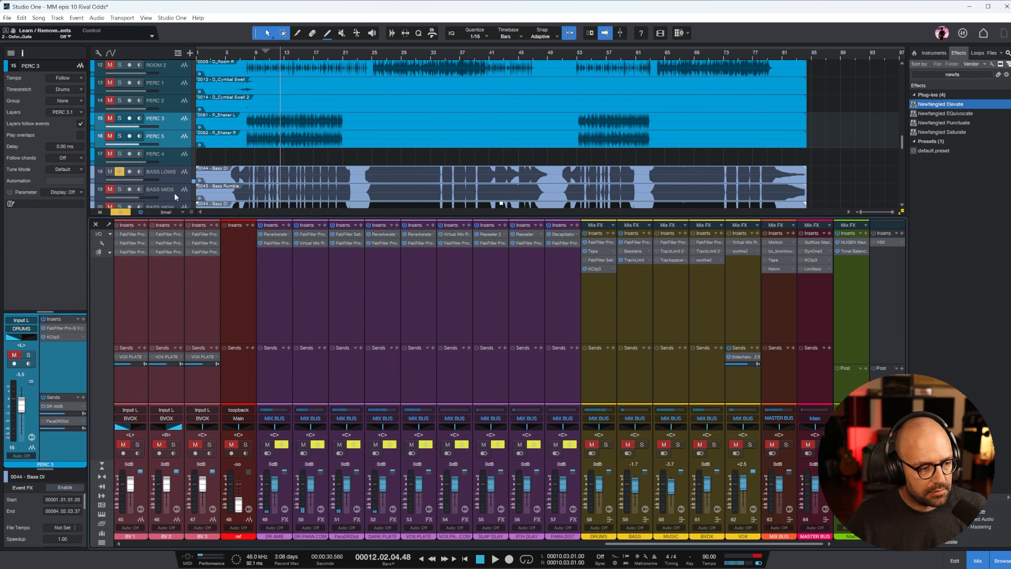
{"action": "left_click", "coordinate": [121, 211]}
{"action": "left_click", "coordinate": [677, 444]}
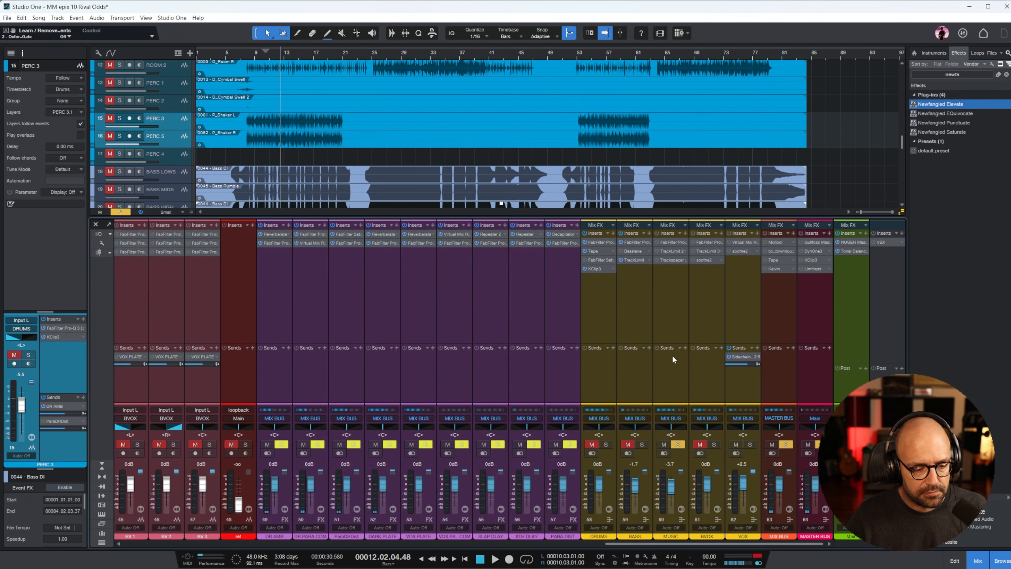
{"action": "left_click", "coordinate": [671, 354]}
{"action": "scroll", "coordinate": [334, 174], "scroll_direction": "down", "scroll_amount": 10}
{"action": "scroll", "coordinate": [350, 117], "scroll_direction": "up", "scroll_amount": 5}
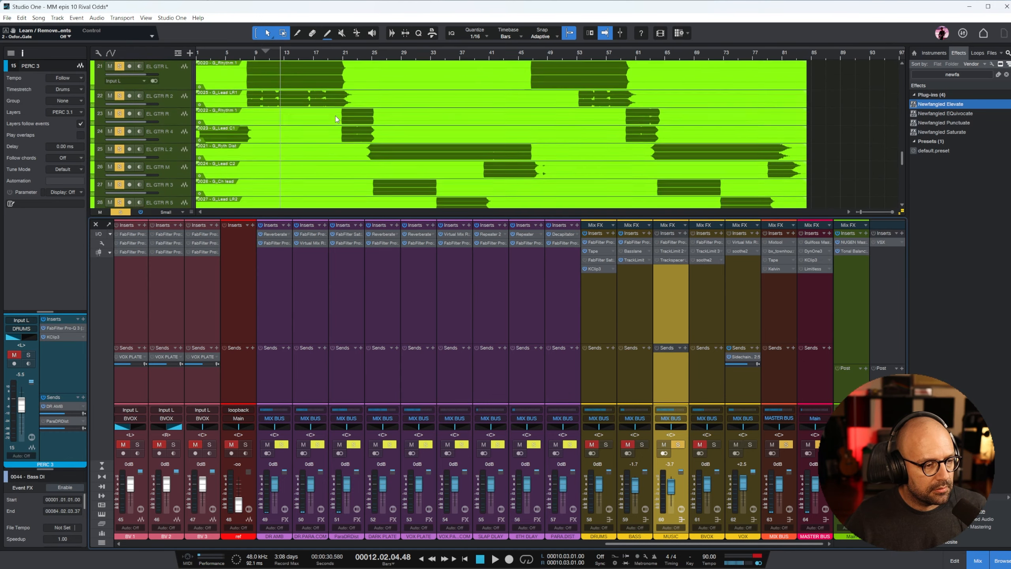
{"action": "key", "text": "space"}
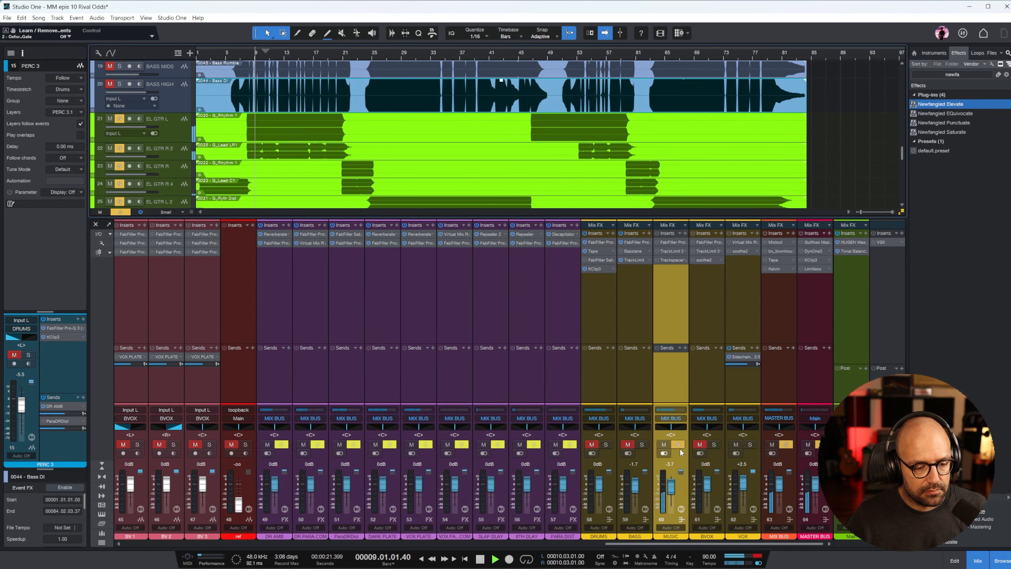
{"action": "left_click", "coordinate": [677, 444]}
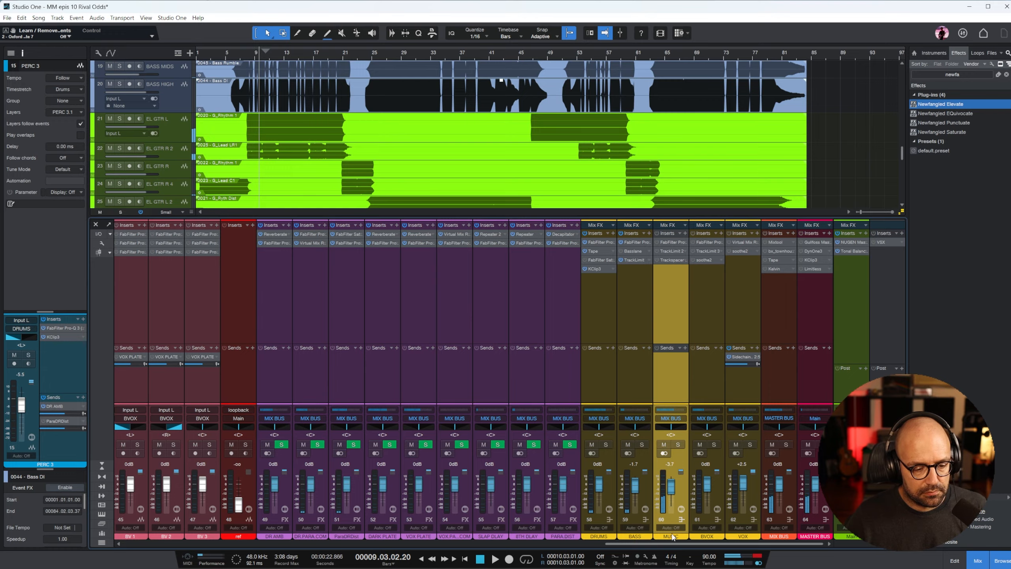
- Solo the EL GTR L track during playback and enable its Pro-Q 3 insert
{"action": "scroll", "coordinate": [361, 314], "scroll_direction": "left", "scroll_amount": 10}
{"action": "left_click", "coordinate": [335, 283]}
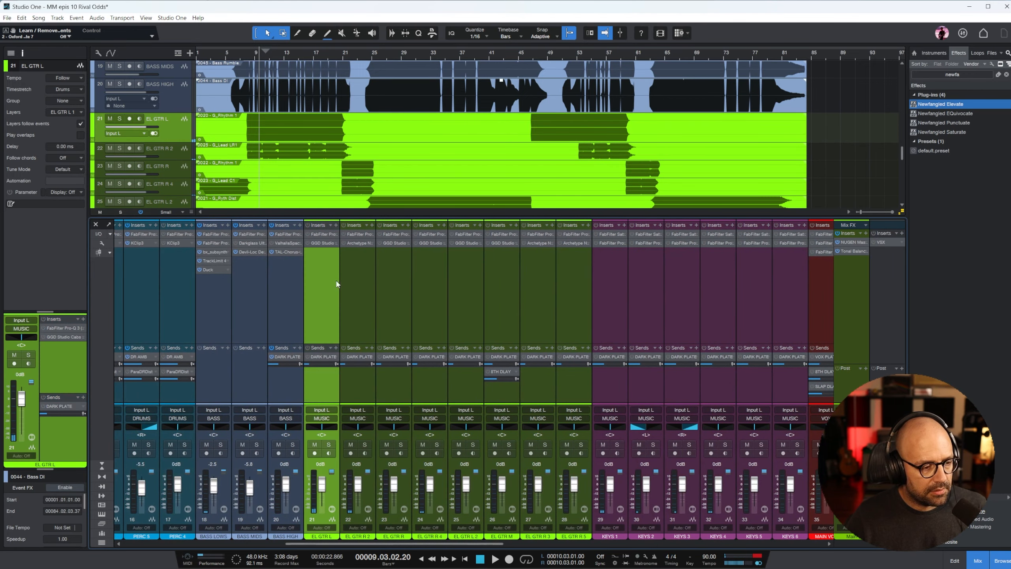
{"action": "key", "text": "s"}
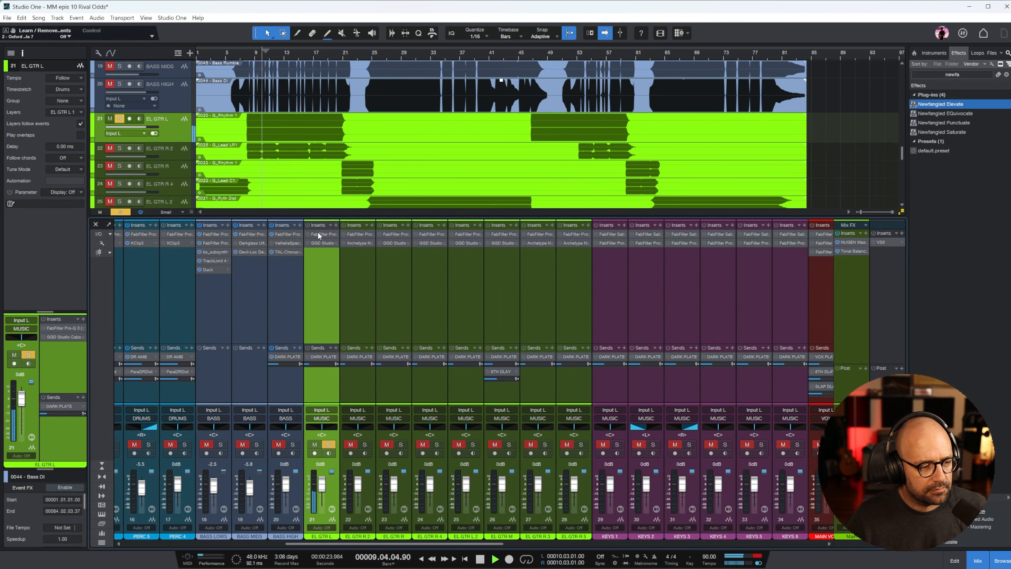
{"action": "left_click", "coordinate": [318, 236]}
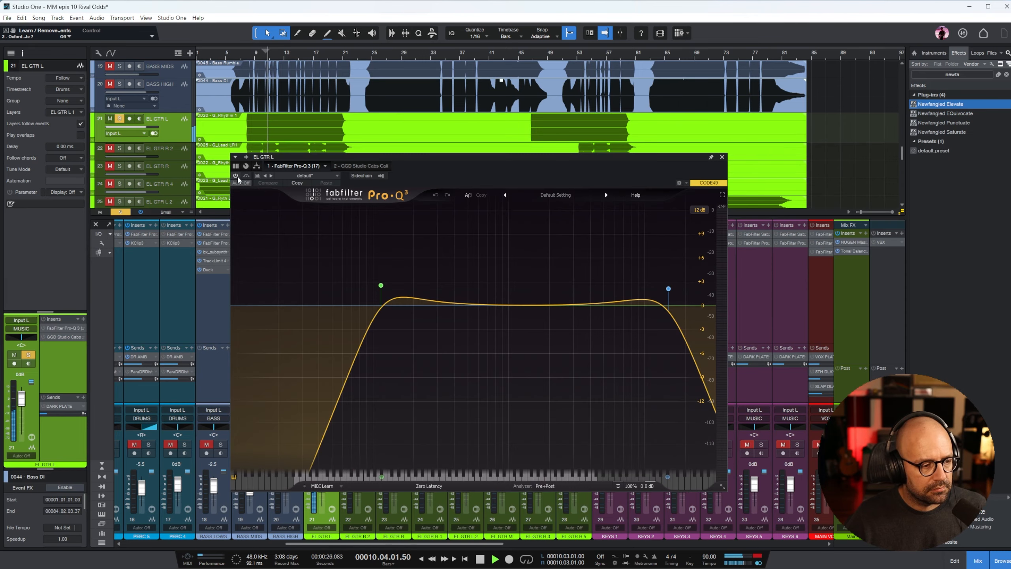
{"action": "left_click", "coordinate": [236, 176]}
- Shape EL GTR L in Pro-Q 3 with a raised low cut, a dip of about 8.8 dB near 282 Hz and an 18 dB/oct high cut near 5.6 kHz
{"action": "left_click_drag", "start_coordinate": [447, 303], "coordinate": [436, 339]}
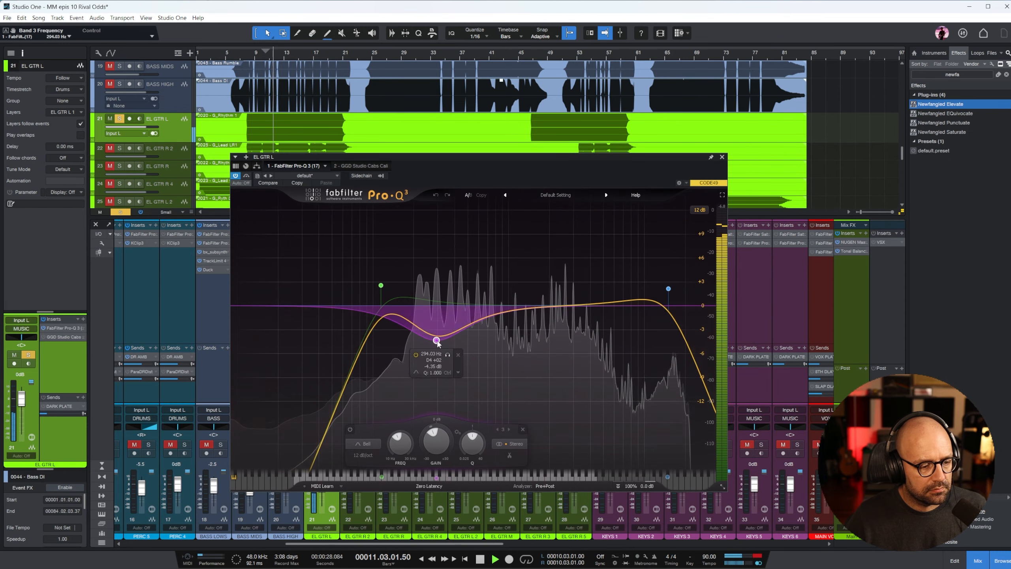
{"action": "left_click_drag", "start_coordinate": [381, 285], "coordinate": [413, 281]}
{"action": "left_click_drag", "start_coordinate": [672, 290], "coordinate": [610, 286]}
{"action": "left_click_drag", "start_coordinate": [437, 344], "coordinate": [434, 375]}
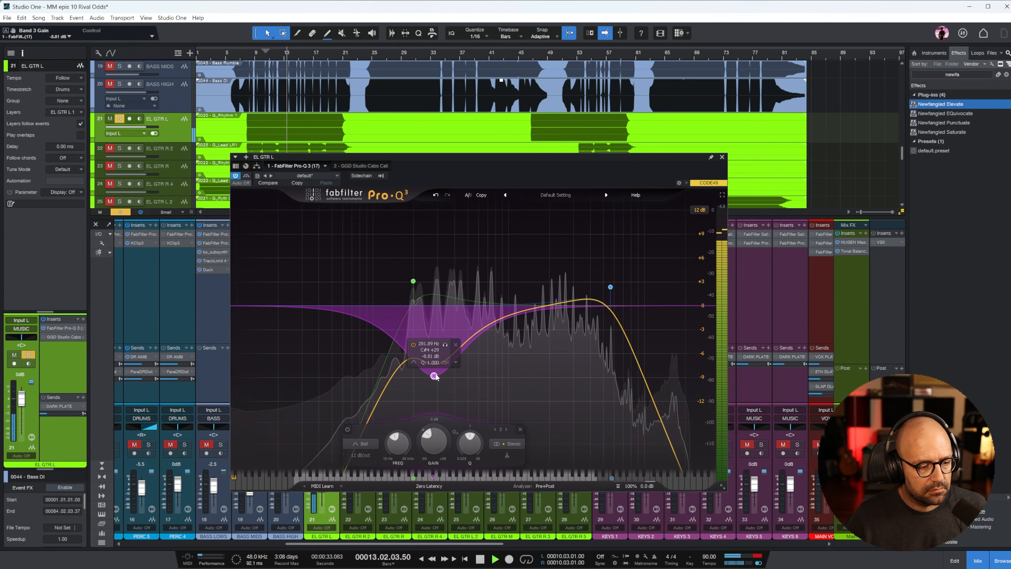
{"action": "left_click", "coordinate": [611, 287]}
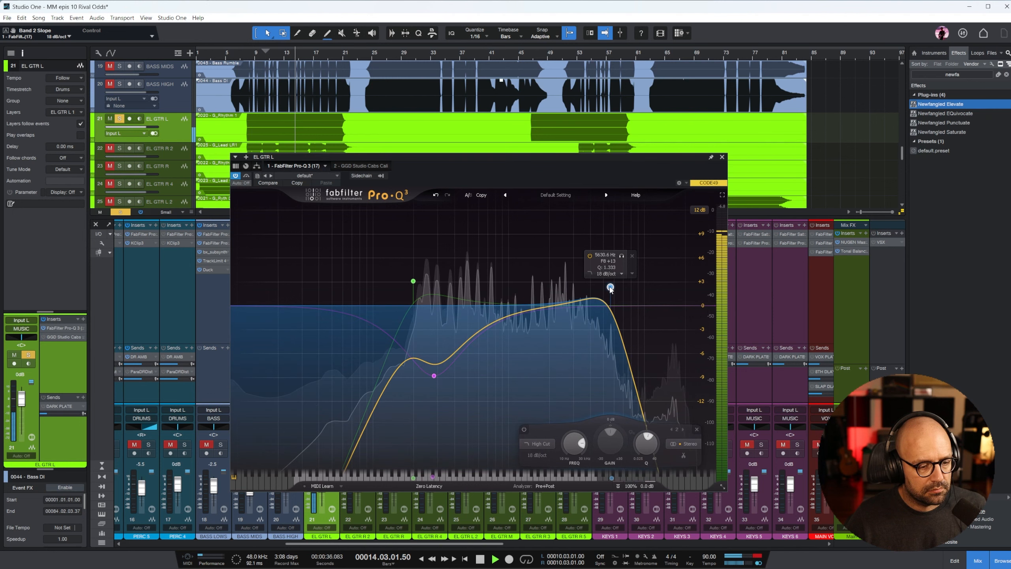
- Add a bell boost of 1.49 dB in the upper mids of EL GTR L and close its Pro-Q 3
{"action": "left_click_drag", "start_coordinate": [563, 299], "coordinate": [562, 293]}
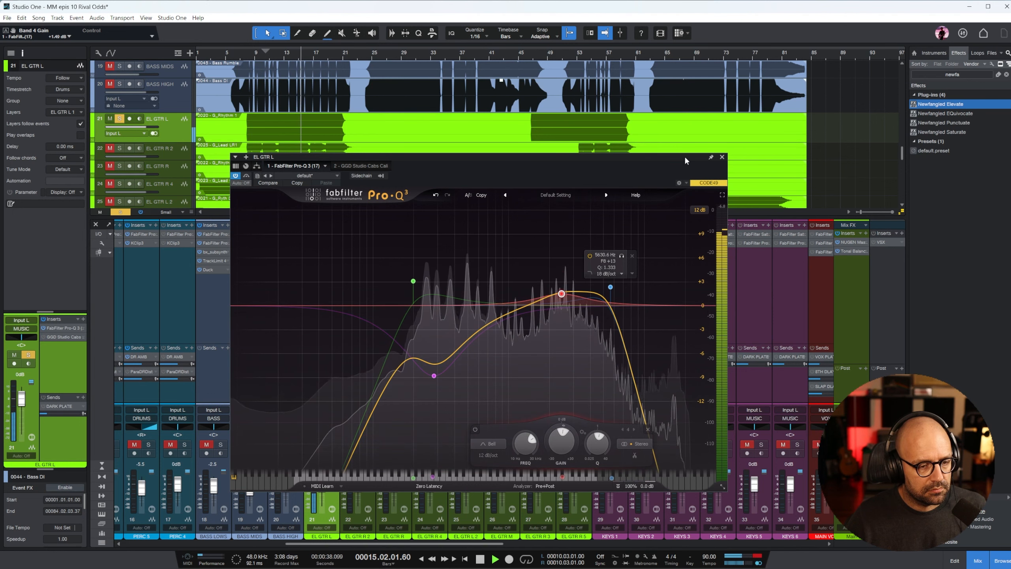
{"action": "left_click", "coordinate": [721, 157]}
- Move the solo from EL GTR L to EL GTR R 2 and enable its Pro-Q 3 insert
{"action": "left_click", "coordinate": [329, 444]}
{"action": "left_click", "coordinate": [365, 444]}
{"action": "left_click", "coordinate": [361, 274]}
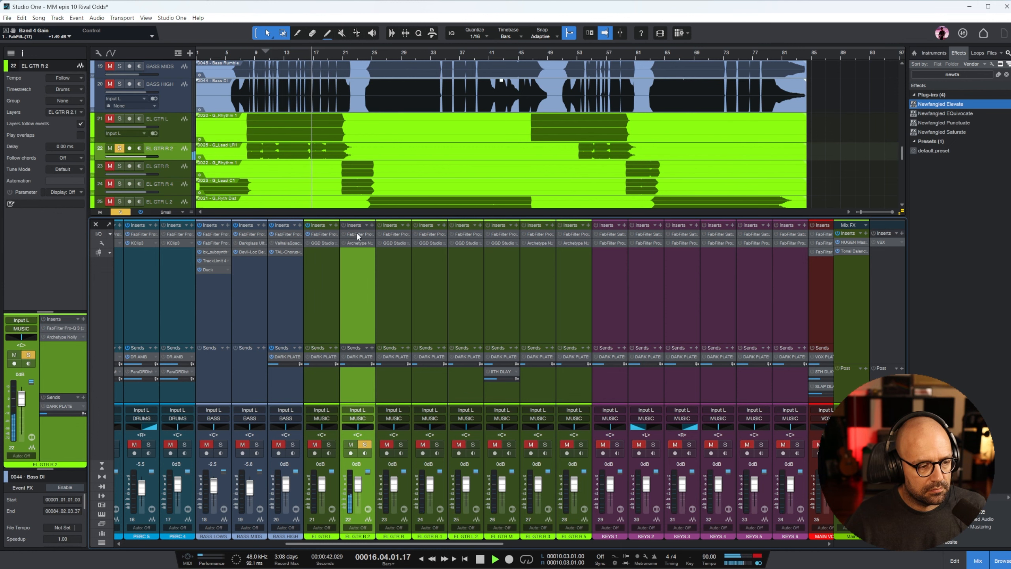
{"action": "left_click", "coordinate": [357, 234]}
{"action": "left_click_drag", "start_coordinate": [955, 147], "coordinate": [434, 176]}
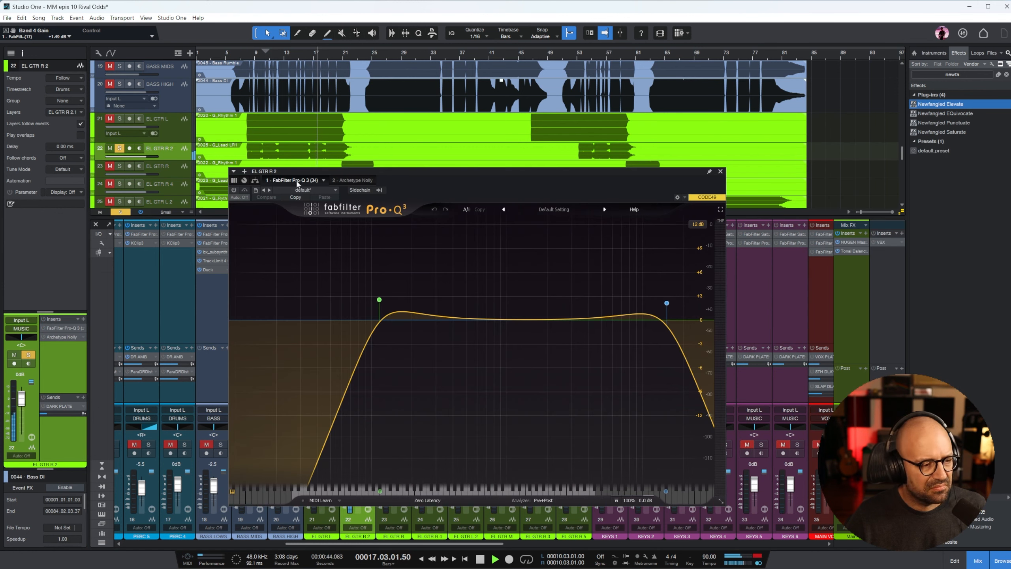
{"action": "left_click", "coordinate": [234, 190]}
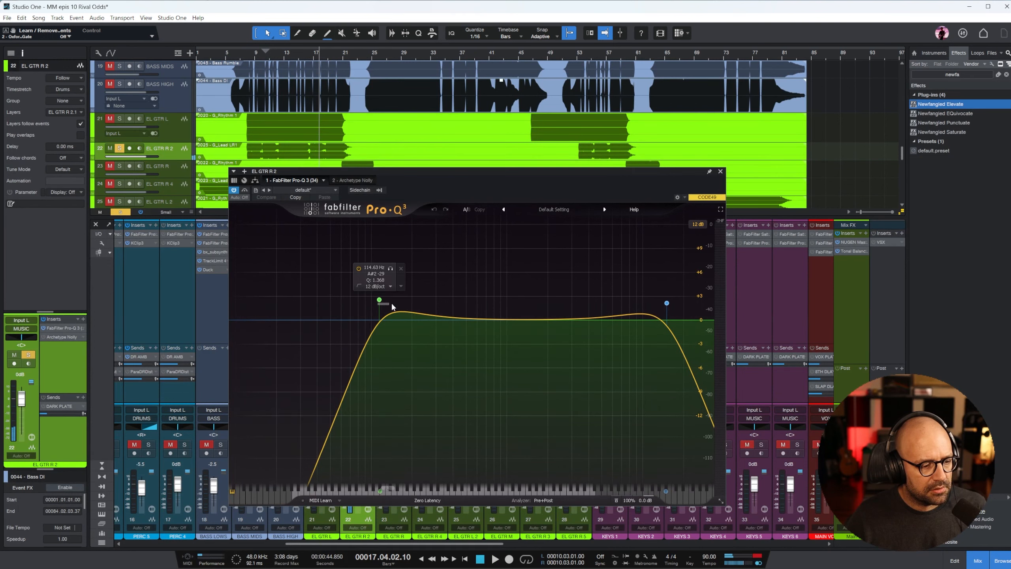
- Shape EL GTR R 2 in Pro-Q 3 during playback with a raised low cut, a lowered high cut and a deep dip near 619 Hz
{"action": "left_click_drag", "start_coordinate": [380, 301], "coordinate": [457, 296]}
{"action": "key", "text": "space"}
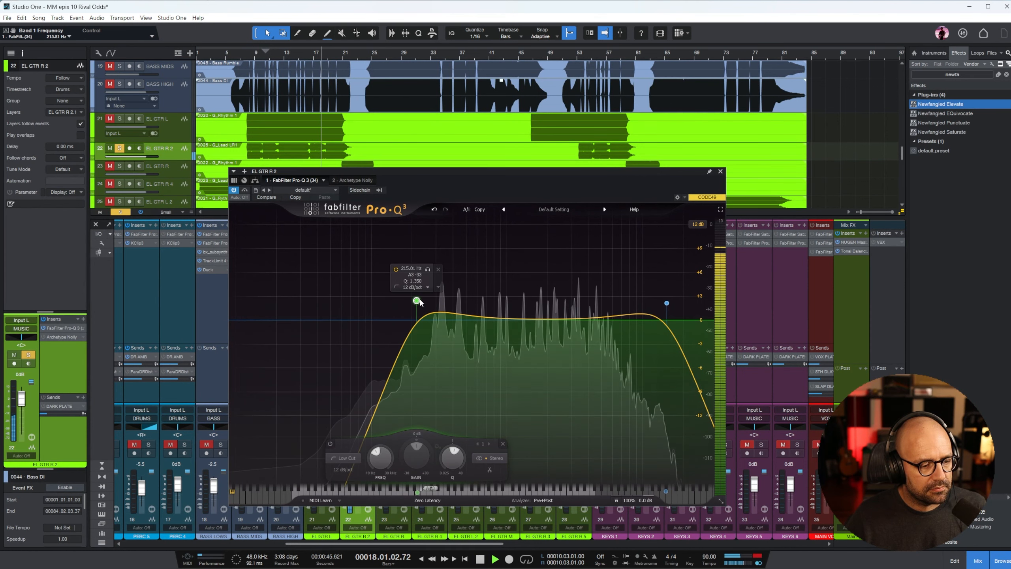
{"action": "left_click_drag", "start_coordinate": [666, 303], "coordinate": [607, 300]}
{"action": "left_click_drag", "start_coordinate": [475, 275], "coordinate": [481, 383]}
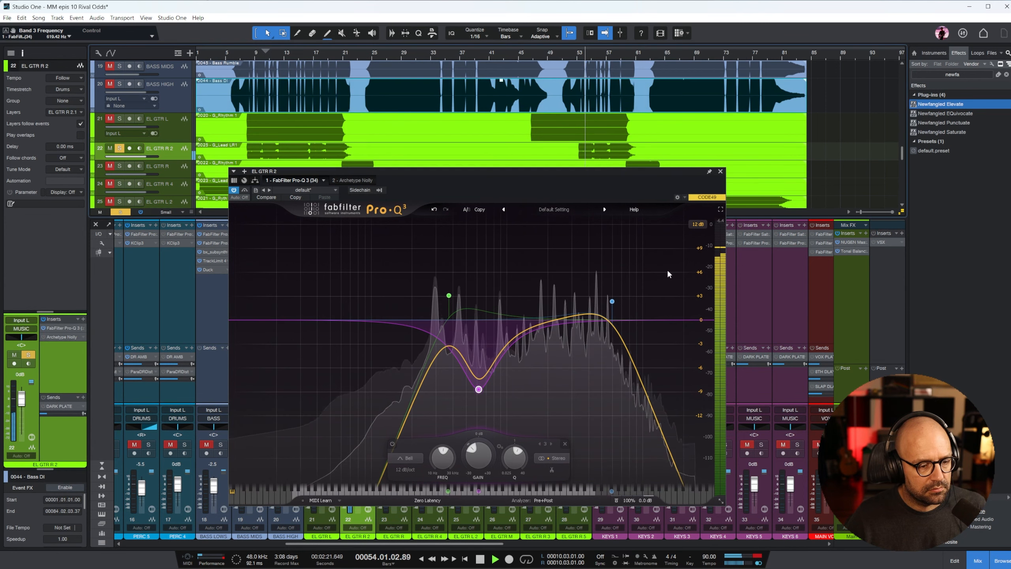
{"action": "left_click", "coordinate": [720, 171]}
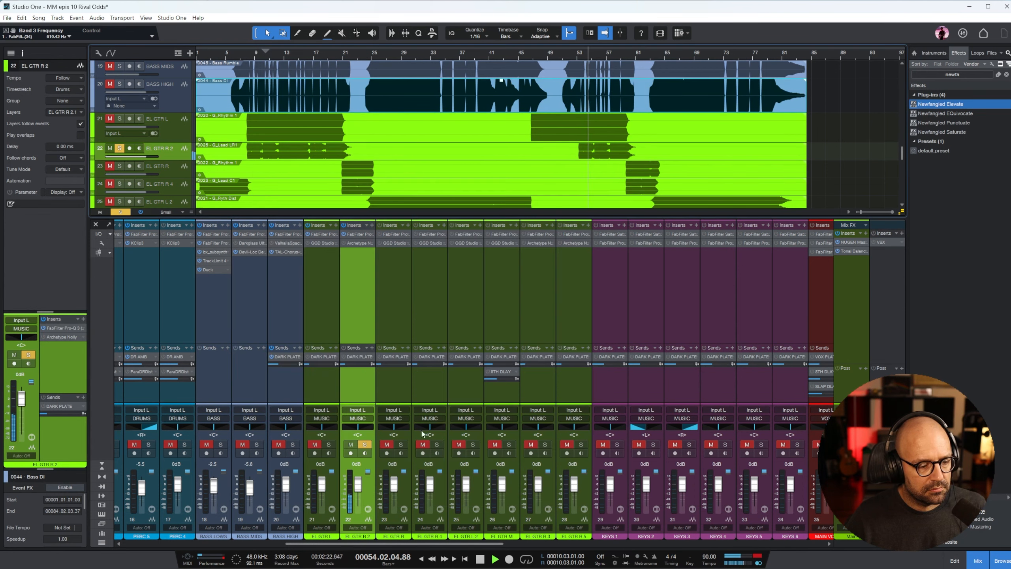
- Move the solo to EL GTR R, play it from bar 22 and enable its Pro-Q 3 insert
{"action": "left_click", "coordinate": [365, 445]}
{"action": "left_click", "coordinate": [404, 281]}
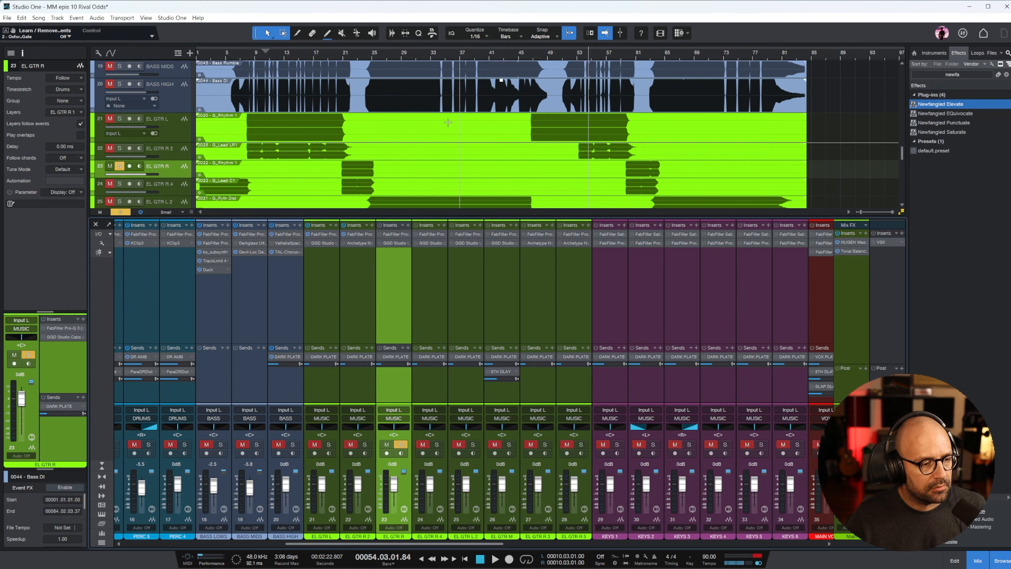
{"action": "left_click", "coordinate": [353, 61]}
{"action": "key", "text": "space"}
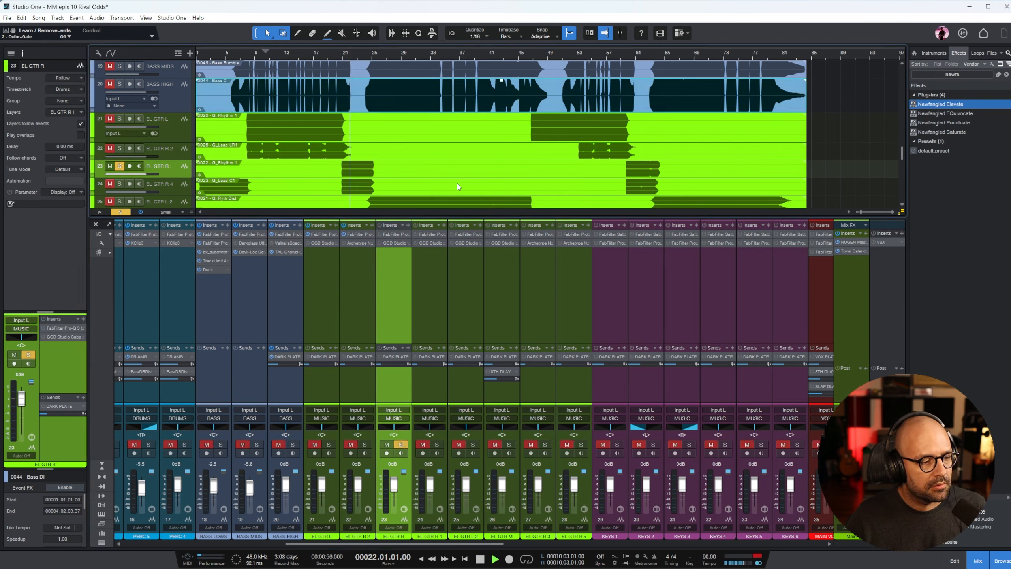
{"action": "left_click", "coordinate": [379, 234]}
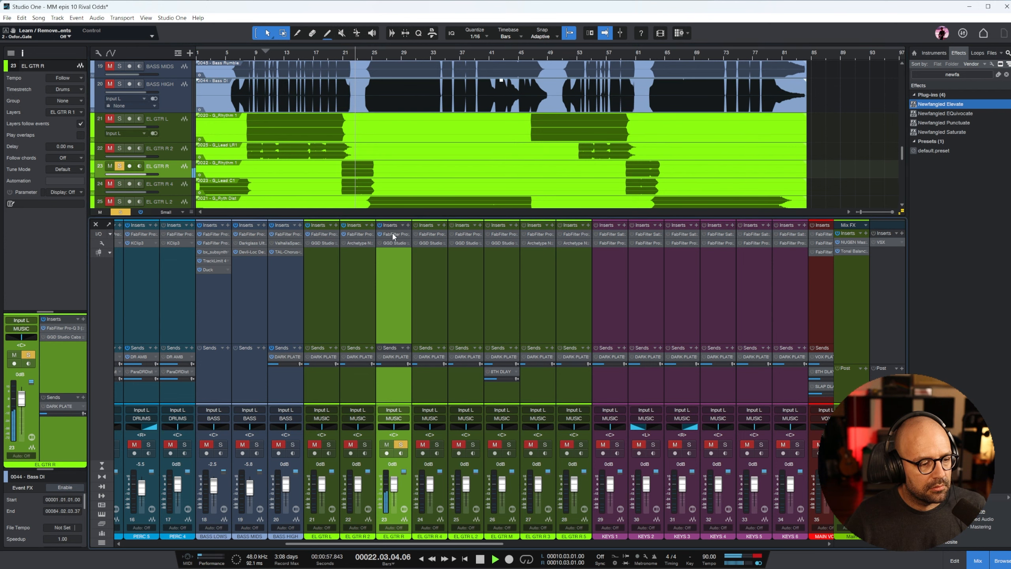
{"action": "left_click", "coordinate": [392, 234]}
{"action": "left_click_drag", "start_coordinate": [975, 149], "coordinate": [469, 192]}
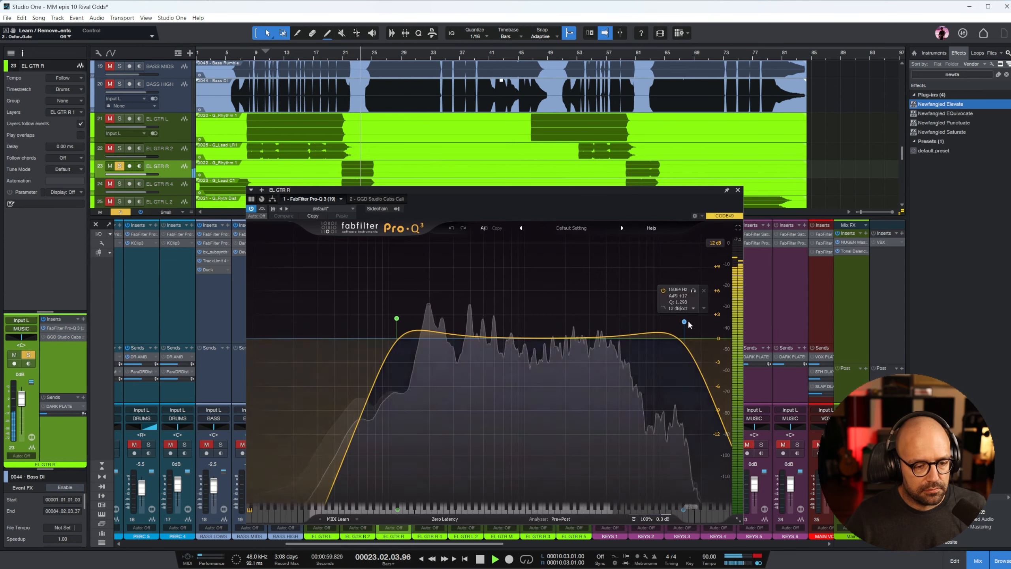
- Shape EL GTR R with a raised low cut, a high cut near 4.5 kHz and two narrow dips, one of 6.37 dB at 248 Hz
{"action": "left_click_drag", "start_coordinate": [683, 322], "coordinate": [612, 312]}
{"action": "left_click_drag", "start_coordinate": [397, 318], "coordinate": [487, 396]}
{"action": "left_click_drag", "start_coordinate": [445, 352], "coordinate": [442, 390]}
- Replay EL GTR R from bar 22, add a broad upper-mid boost with Q 1.067, and clear the track's solo
{"action": "left_click", "coordinate": [348, 54]}
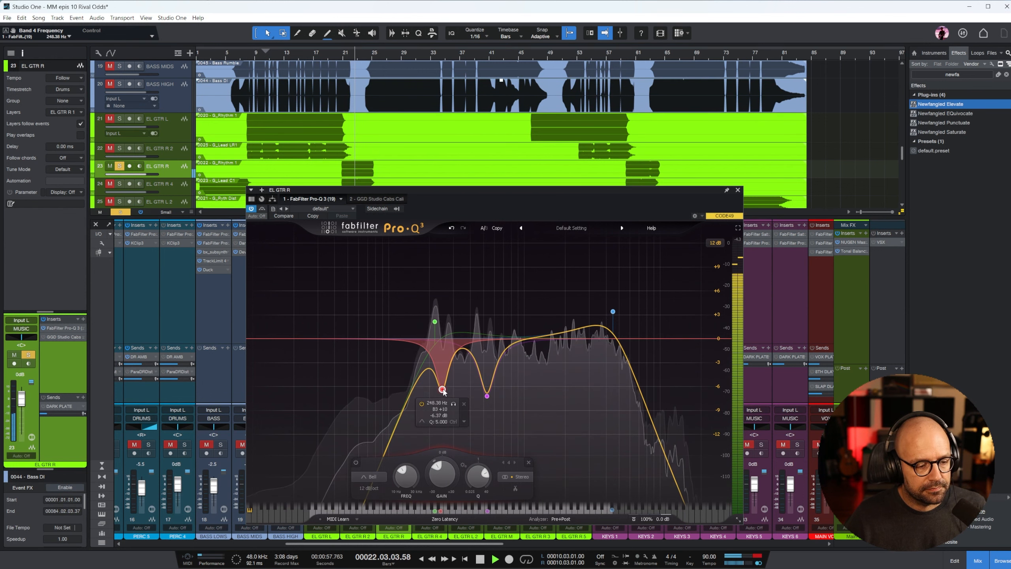
{"action": "left_click", "coordinate": [593, 325]}
{"action": "scroll", "coordinate": [597, 320], "scroll_direction": "down", "scroll_amount": 6}
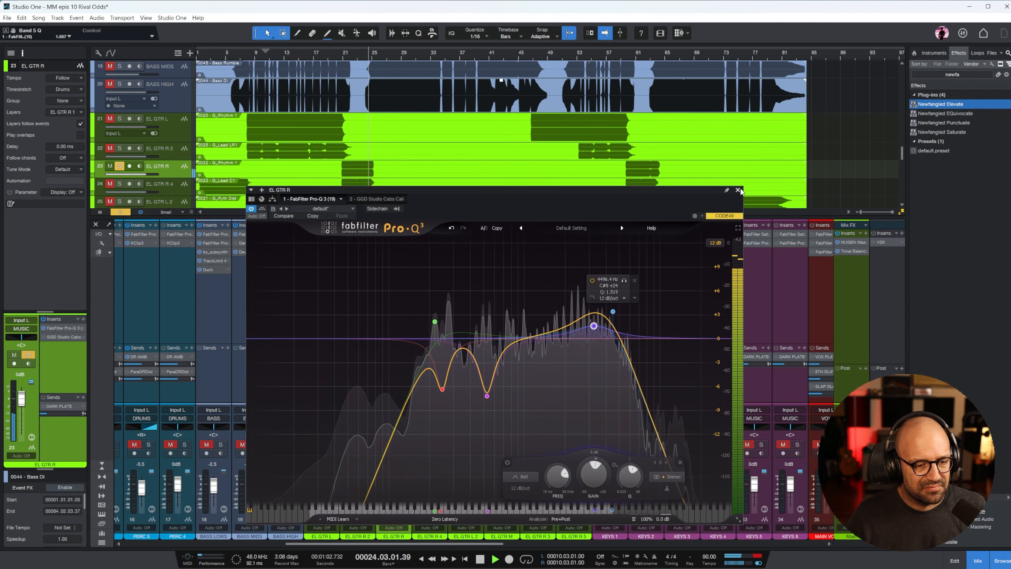
{"action": "key", "text": "Escape"}
{"action": "key", "text": "space"}
{"action": "left_click", "coordinate": [401, 445]}
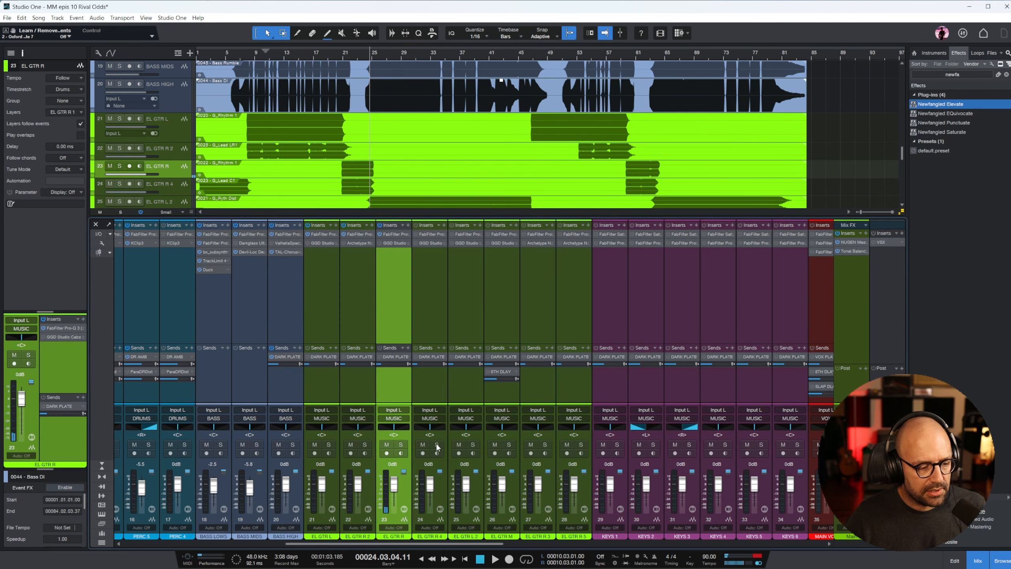
- Solo EL GTR R 4 from about bar 22 and copy the Pro-Q 3 settings of EL GTR R 2 onto it
{"action": "left_click", "coordinate": [437, 445]}
{"action": "left_click", "coordinate": [358, 58]}
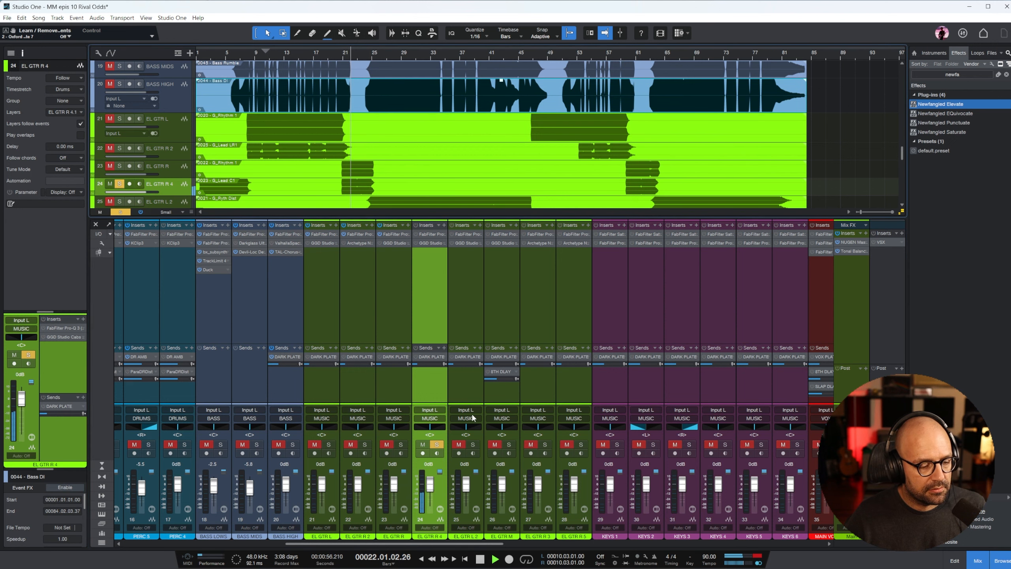
{"action": "left_click_drag", "start_coordinate": [355, 234], "coordinate": [410, 239]}
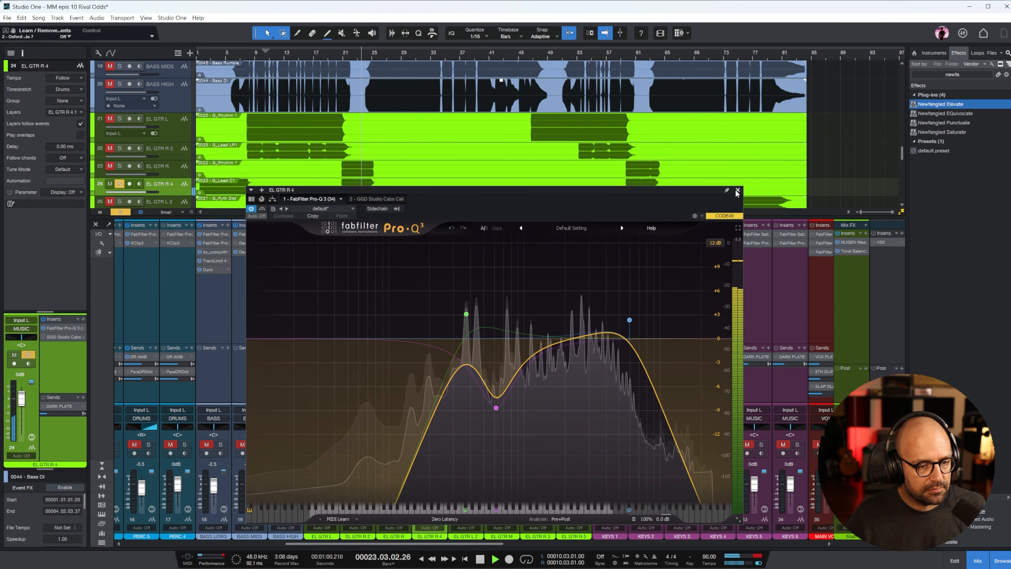
{"action": "left_click", "coordinate": [736, 191]}
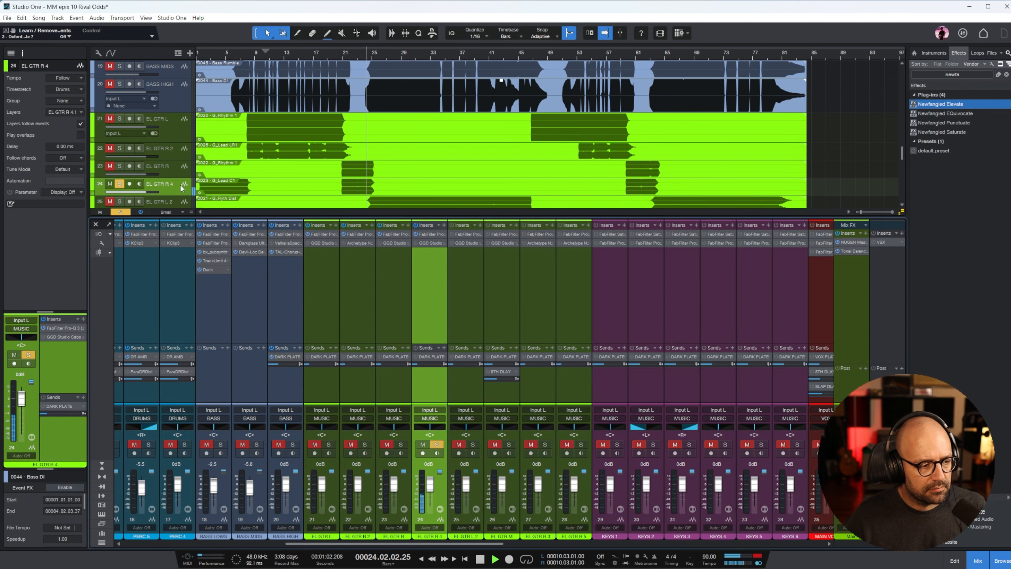
- Enlarge the EL GTR R 4 track and copy ValhallaSpaceModulator onto it from BASS HIGH while playing from about bar 22
{"action": "left_click_drag", "start_coordinate": [172, 196], "coordinate": [176, 212]}
{"action": "left_click", "coordinate": [432, 320]}
{"action": "left_click", "coordinate": [350, 55]}
{"action": "left_click", "coordinate": [424, 282]}
{"action": "left_click_drag", "start_coordinate": [287, 240], "coordinate": [429, 255]}
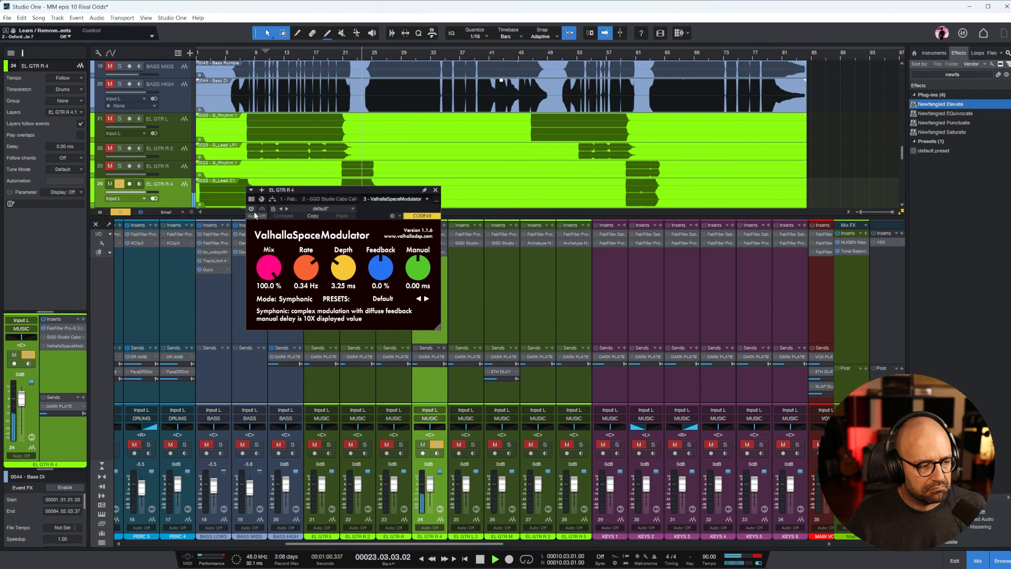
- Set the ValhallaSpaceModulator mix on EL GTR R 4 to 61.6 %, and stop playback with the track's solo cleared
{"action": "left_click_drag", "start_coordinate": [268, 266], "coordinate": [280, 312]}
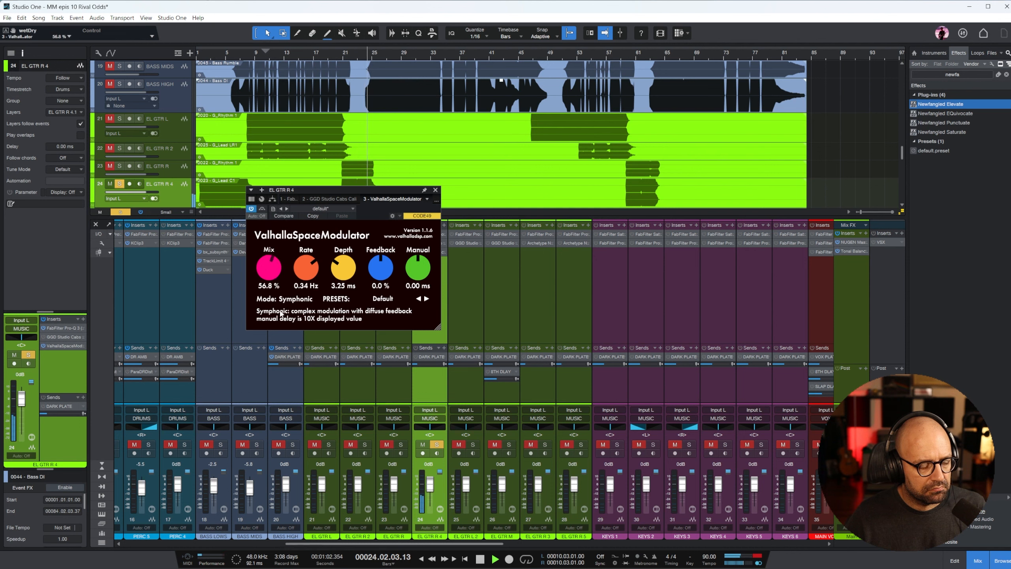
{"action": "left_click", "coordinate": [436, 444]}
{"action": "key", "text": "space"}
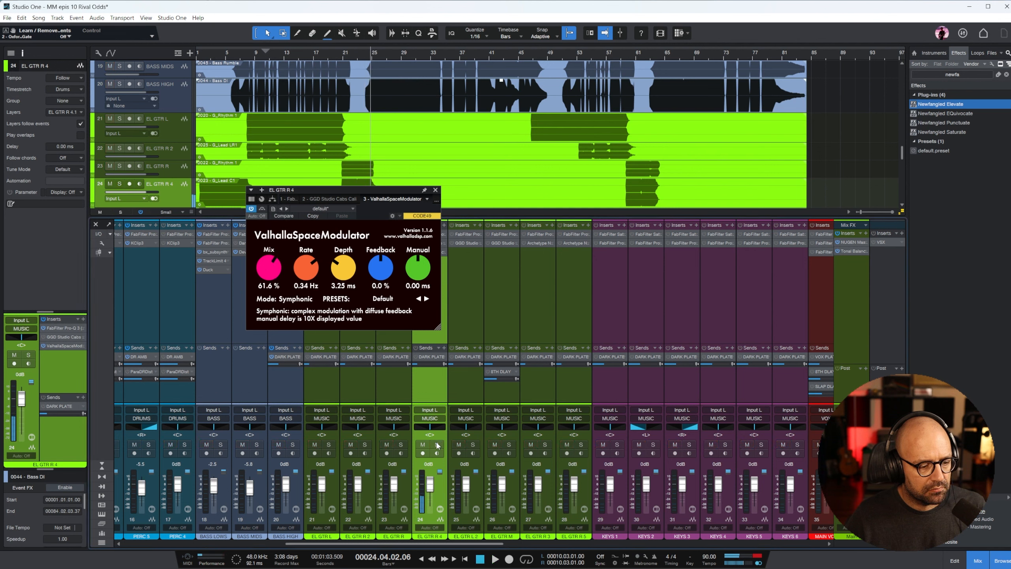
{"action": "left_click", "coordinate": [435, 190]}
- Solo EL GTR L 2, audition it from about bar 29 and enable its Pro-Q 3 insert
{"action": "scroll", "coordinate": [414, 136], "scroll_direction": "down", "scroll_amount": 3}
{"action": "left_click", "coordinate": [403, 60]}
{"action": "left_click", "coordinate": [310, 164]}
{"action": "key", "text": "s"}
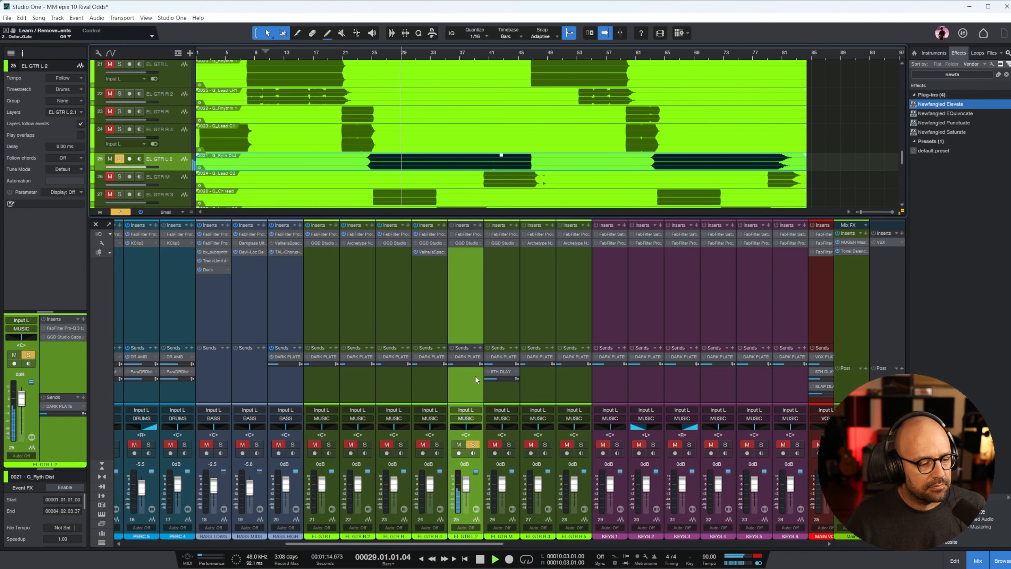
{"action": "left_click", "coordinate": [464, 234]}
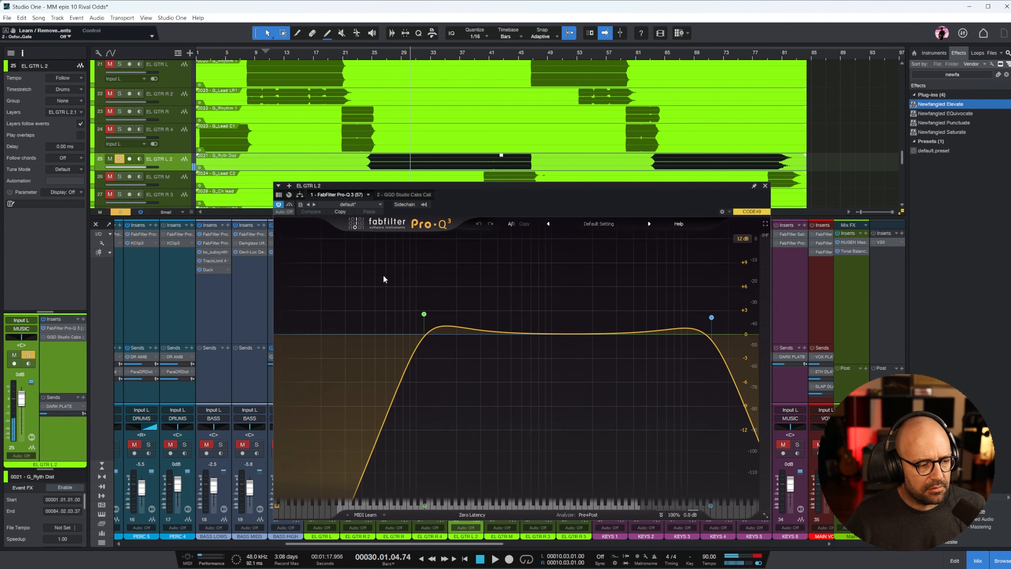
- Shape EL GTR L 2 with a low cut near 198 Hz, a gentle low-mid dip and a high cut near 5.6 kHz
{"action": "mouse_move", "coordinate": [423, 314]}
{"action": "left_click_drag", "start_coordinate": [424, 314], "coordinate": [501, 365]}
{"action": "key", "text": "space"}
{"action": "left_click_drag", "start_coordinate": [453, 313], "coordinate": [458, 305]}
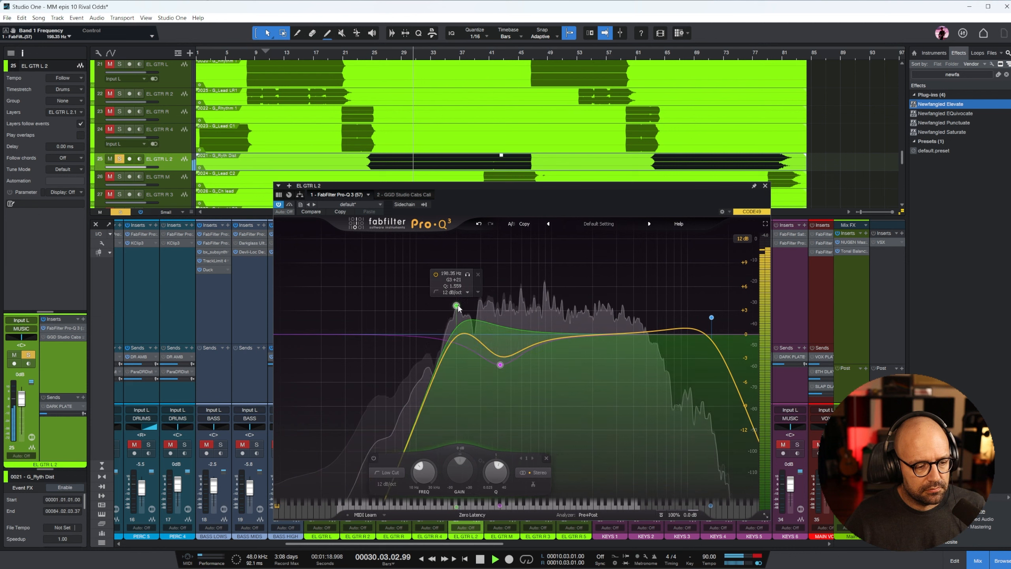
{"action": "left_click_drag", "start_coordinate": [711, 318], "coordinate": [653, 319]}
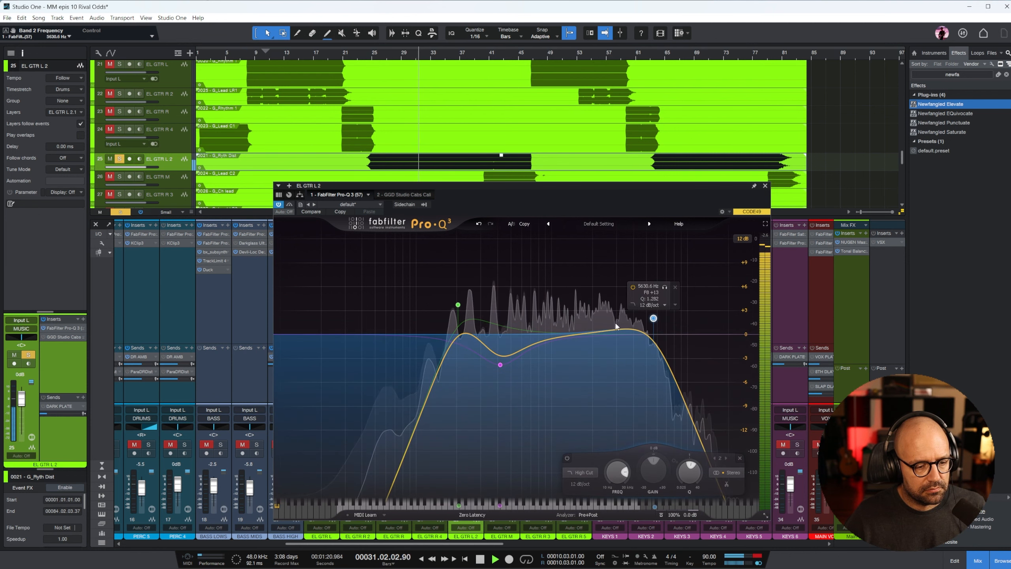
- Add a second mid dip, a small high boost and a narrow cut of about 3.9 dB near 3.3 kHz to EL GTR L 2
{"action": "left_click_drag", "start_coordinate": [493, 315], "coordinate": [540, 373]}
{"action": "scroll", "coordinate": [541, 373], "scroll_direction": "up", "scroll_amount": 5}
{"action": "left_click_drag", "start_coordinate": [625, 334], "coordinate": [619, 367]}
{"action": "scroll", "coordinate": [609, 360], "scroll_direction": "up", "scroll_amount": 3}
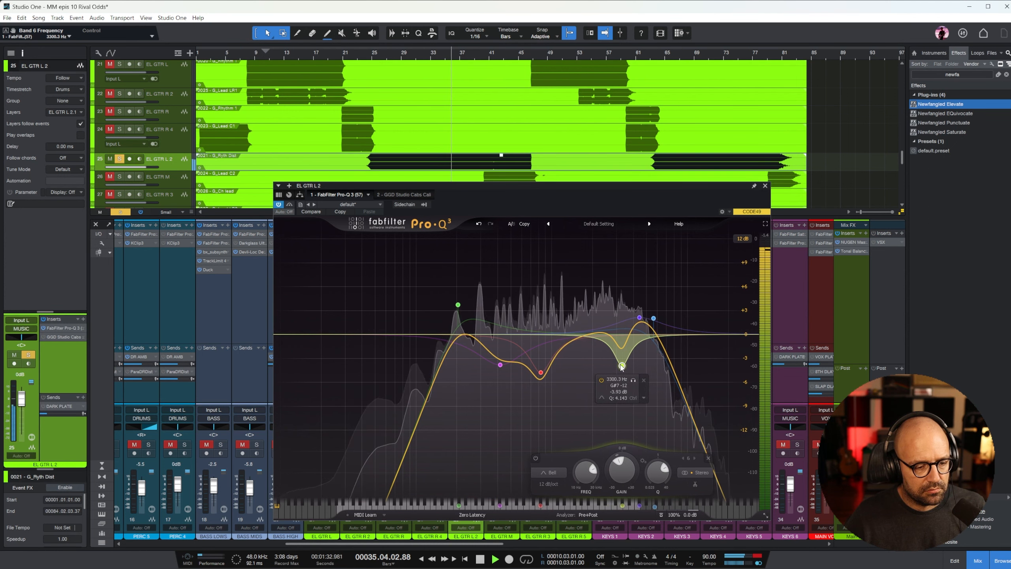
- Finish EL GTR L 2 with a 24 dB/oct high cut near 5.7 kHz and a higher low cut, and clear its solo
{"action": "left_click", "coordinate": [653, 319]}
{"action": "left_click", "coordinate": [653, 318], "text": "alt+shift"}
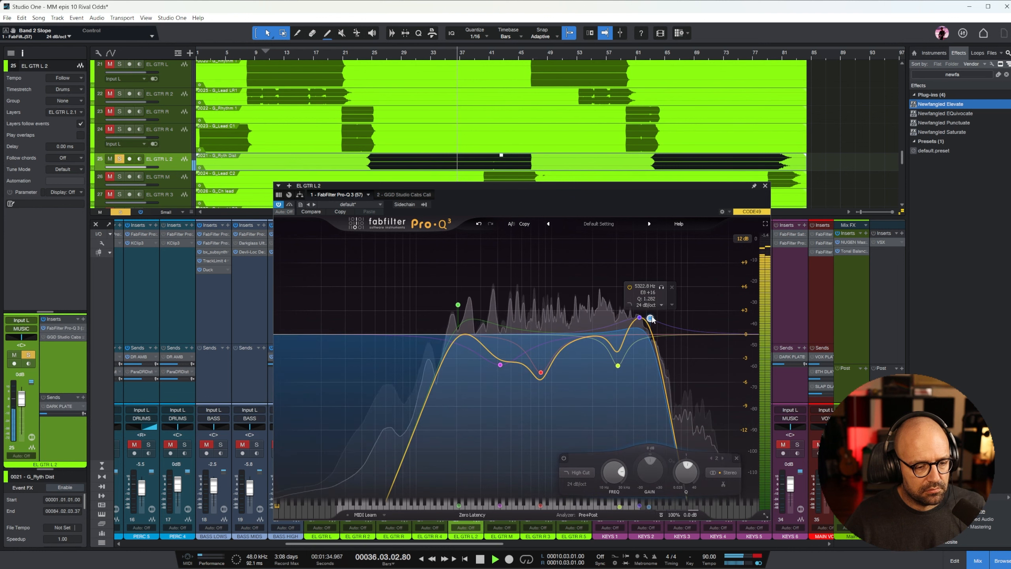
{"action": "left_click", "coordinate": [654, 318], "text": "alt+shift"}
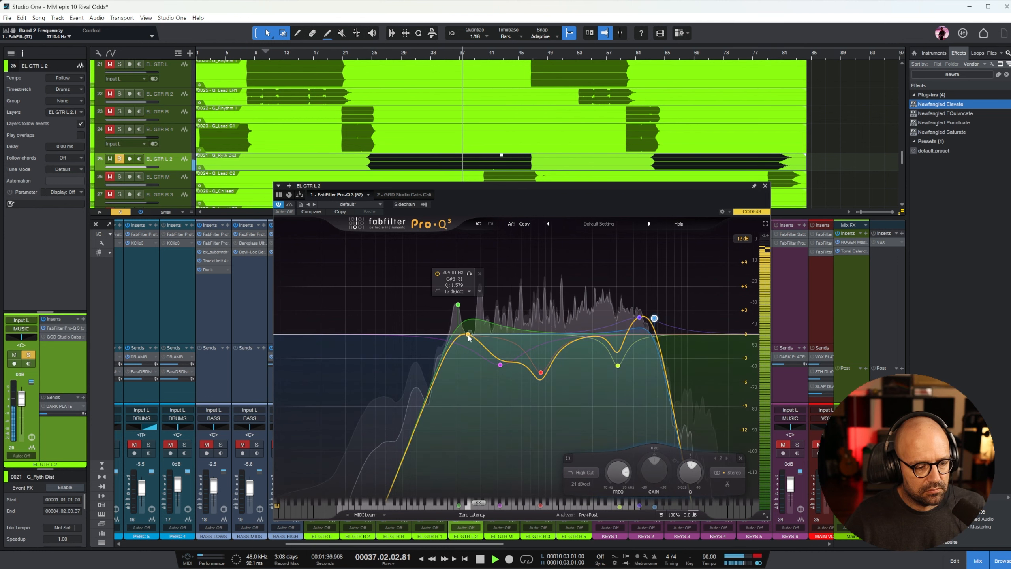
{"action": "left_click_drag", "start_coordinate": [458, 305], "coordinate": [471, 306]}
{"action": "left_click", "coordinate": [765, 186]}
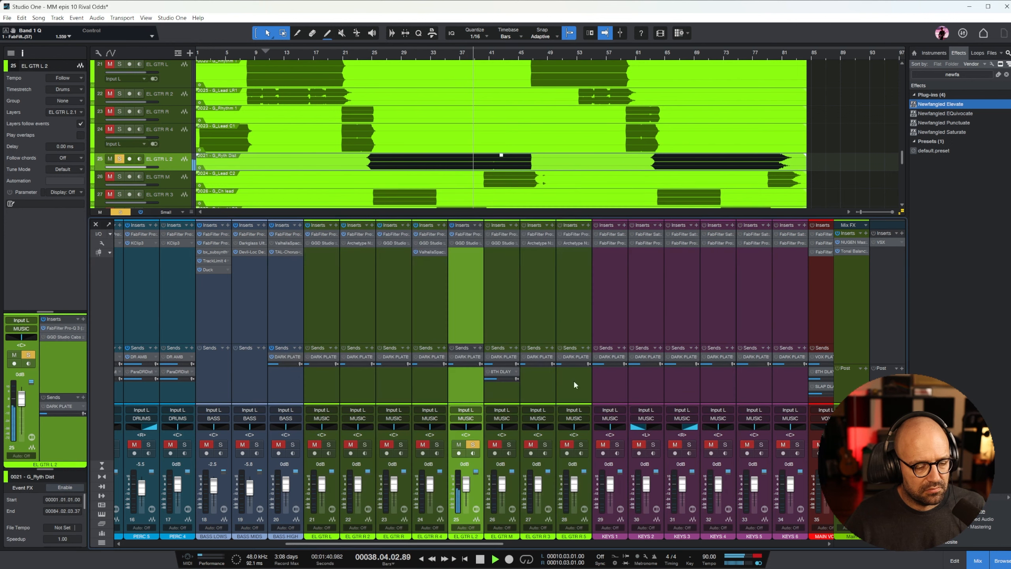
{"action": "left_click", "coordinate": [473, 445]}
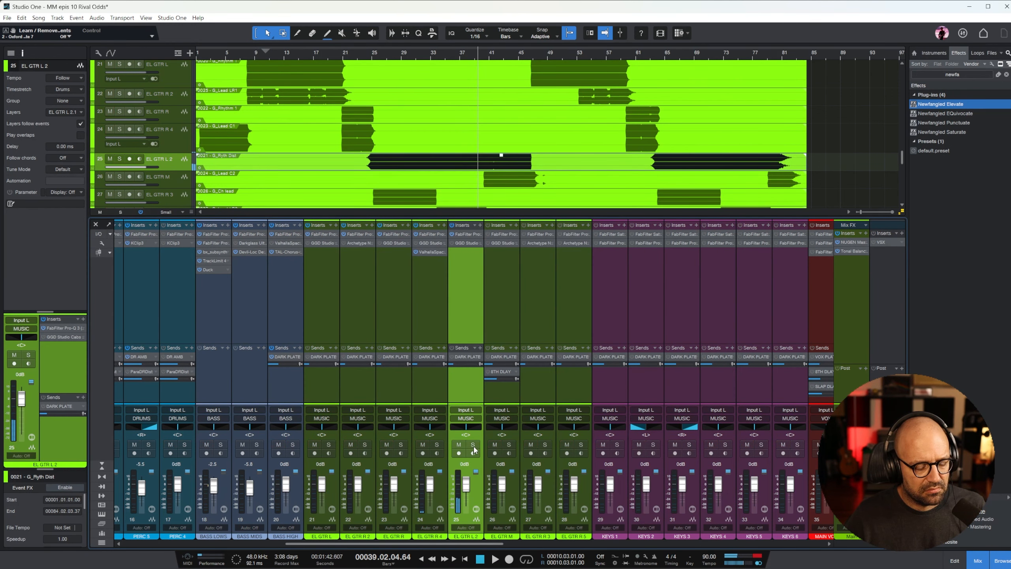
- Solo EL GTR M, audition it from about bar 41 and lower its fader to -6.3 dB
{"action": "left_click", "coordinate": [511, 298]}
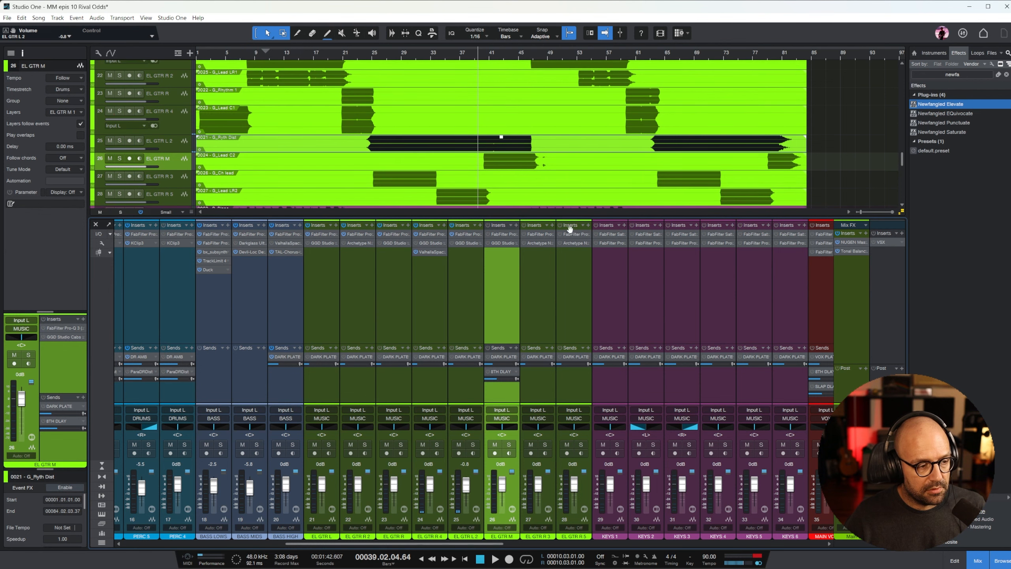
{"action": "key", "text": "s"}
{"action": "left_click", "coordinate": [495, 55]}
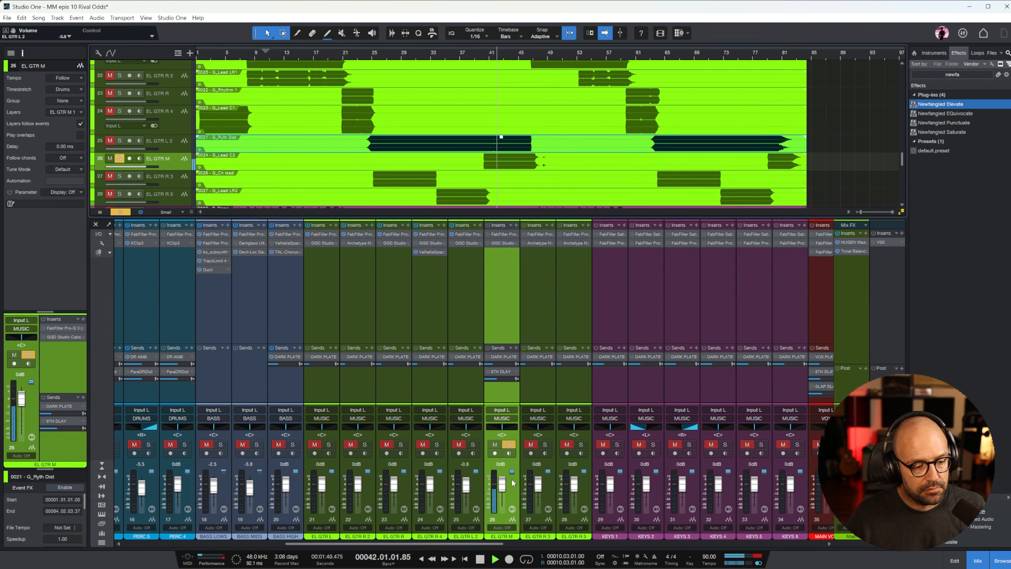
{"action": "left_click", "coordinate": [488, 225]}
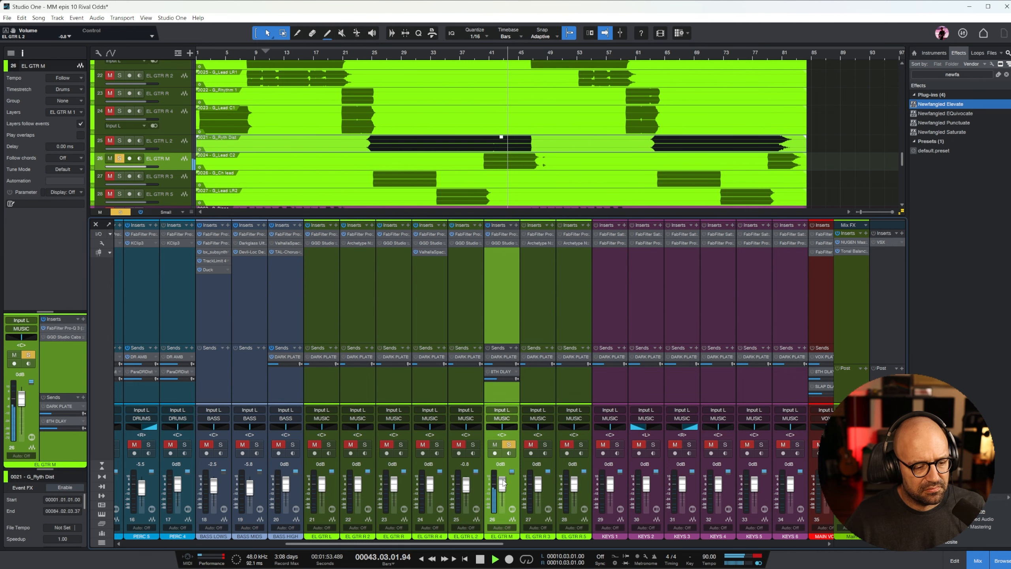
{"action": "left_click", "coordinate": [493, 55]}
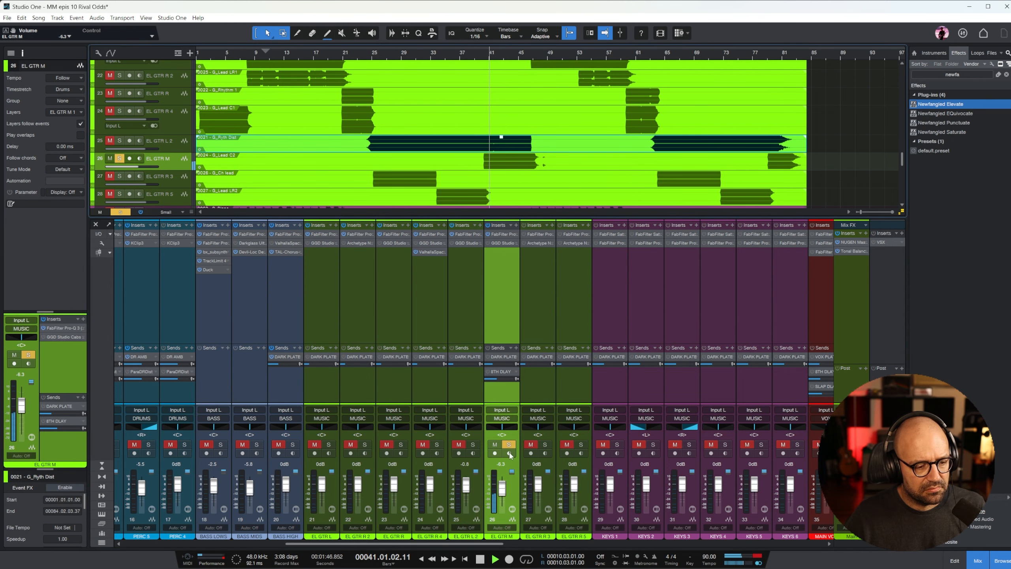
- Reuse EL GTR R's Pro-Q 3 curve on EL GTR M and change its upper-mid bell boost to a cut of 3.5 dB
{"action": "left_click", "coordinate": [501, 233]}
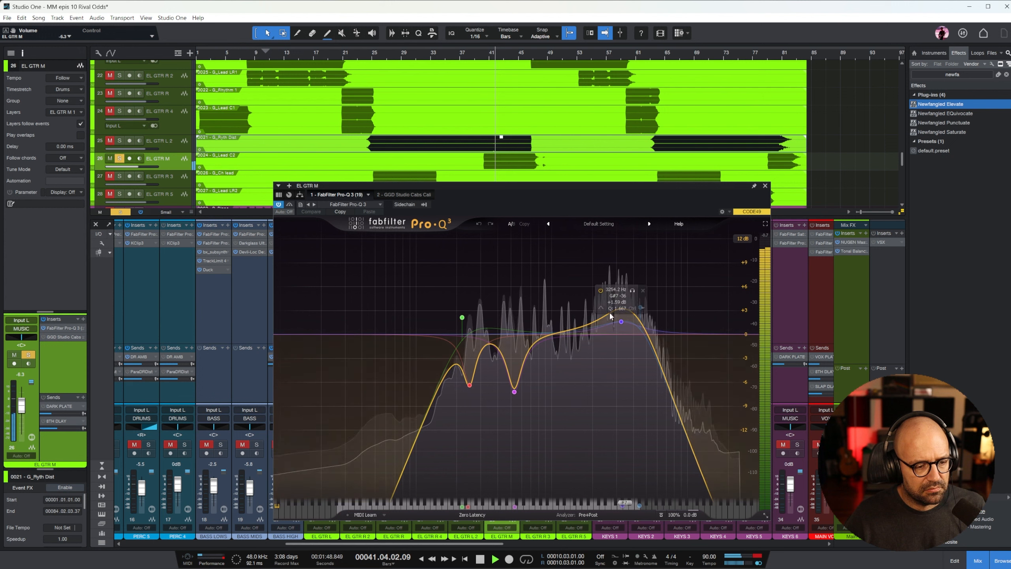
{"action": "left_click_drag", "start_coordinate": [622, 321], "coordinate": [614, 363]}
{"action": "key", "text": "Escape"}
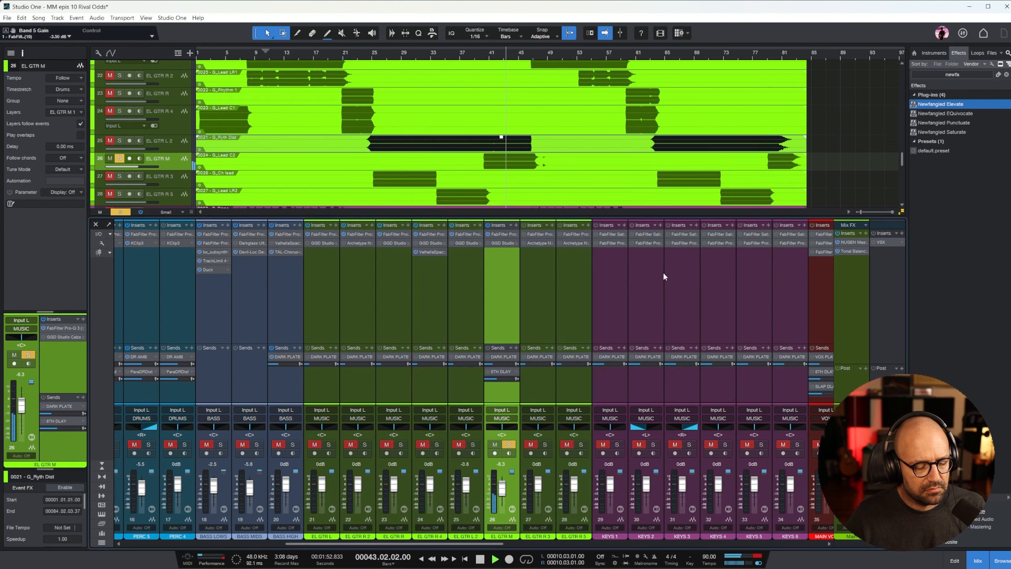
- Switch the solo from EL GTR M to EL GTR R 3, audition it from about bar 27 and open its Pro-Q 3
{"action": "left_click", "coordinate": [509, 444]}
{"action": "left_click", "coordinate": [551, 446]}
{"action": "left_click", "coordinate": [545, 444]}
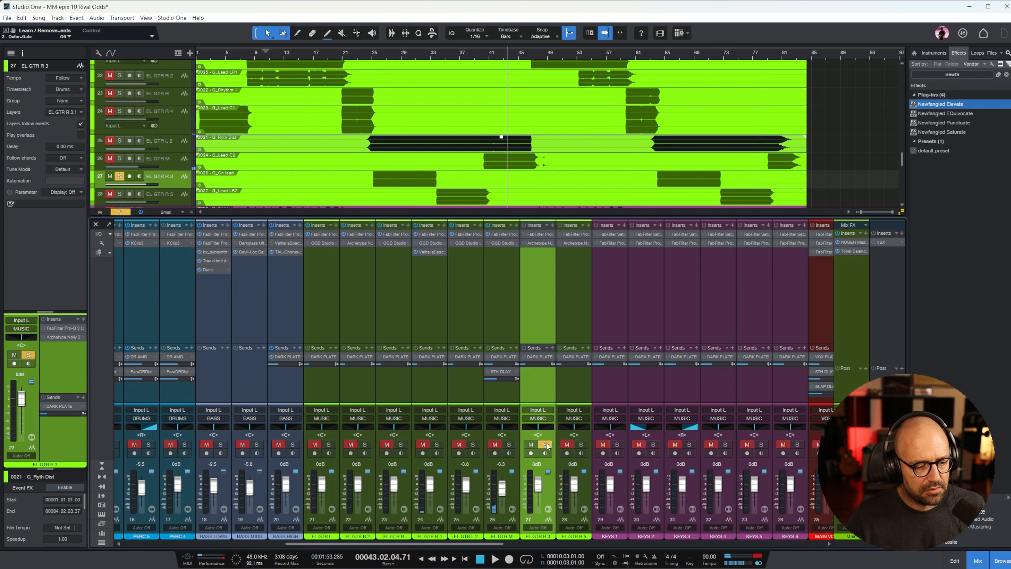
{"action": "scroll", "coordinate": [394, 155], "scroll_direction": "down", "scroll_amount": 1}
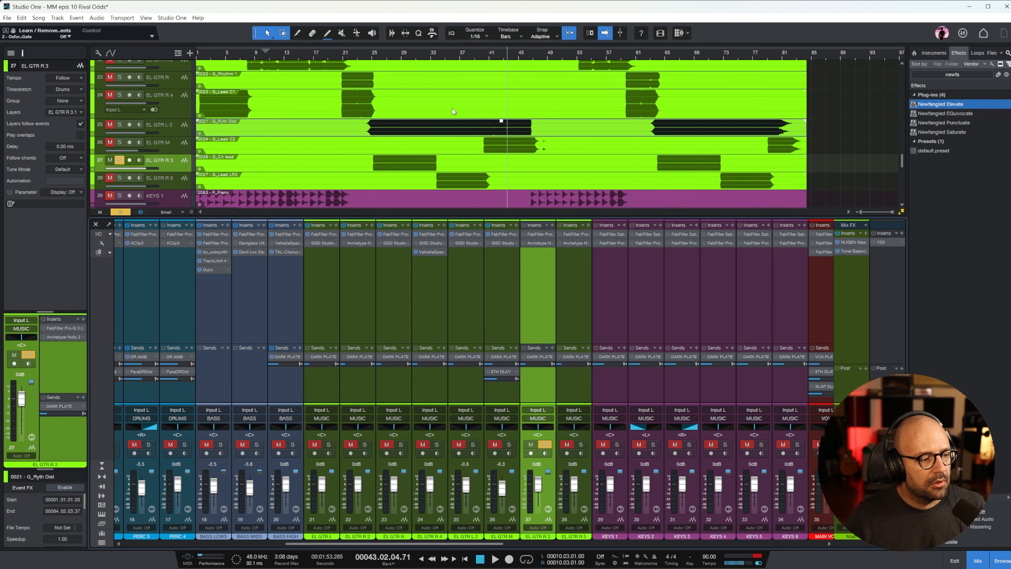
{"action": "left_click", "coordinate": [392, 58]}
{"action": "left_click", "coordinate": [522, 234]}
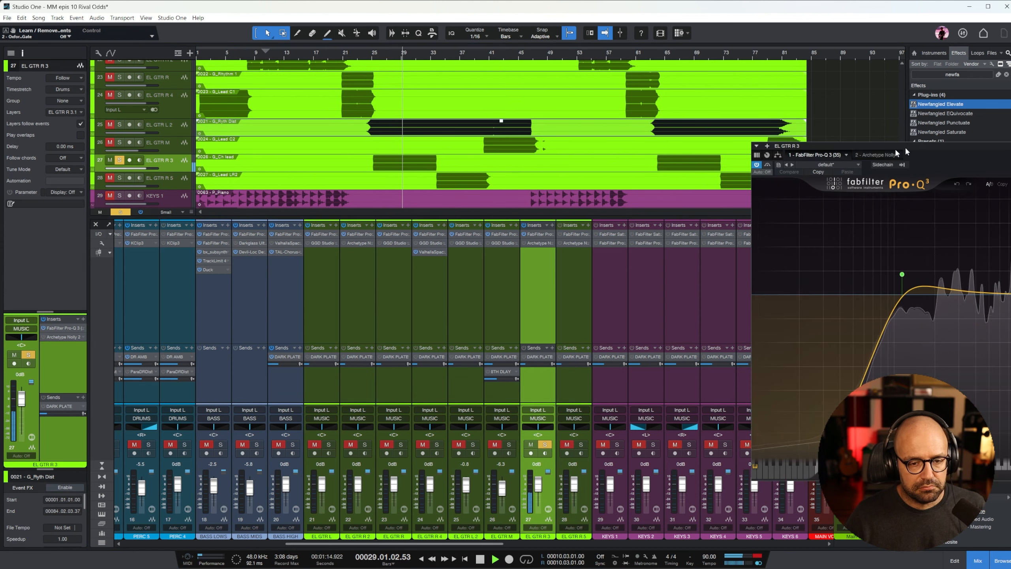
{"action": "left_click_drag", "start_coordinate": [906, 148], "coordinate": [348, 175]}
{"action": "key", "text": "space"}
- Raise EL GTR R 3's low cut to about 215 Hz and lower its high cut to about 6.5 kHz
{"action": "left_click_drag", "start_coordinate": [344, 301], "coordinate": [382, 301]}
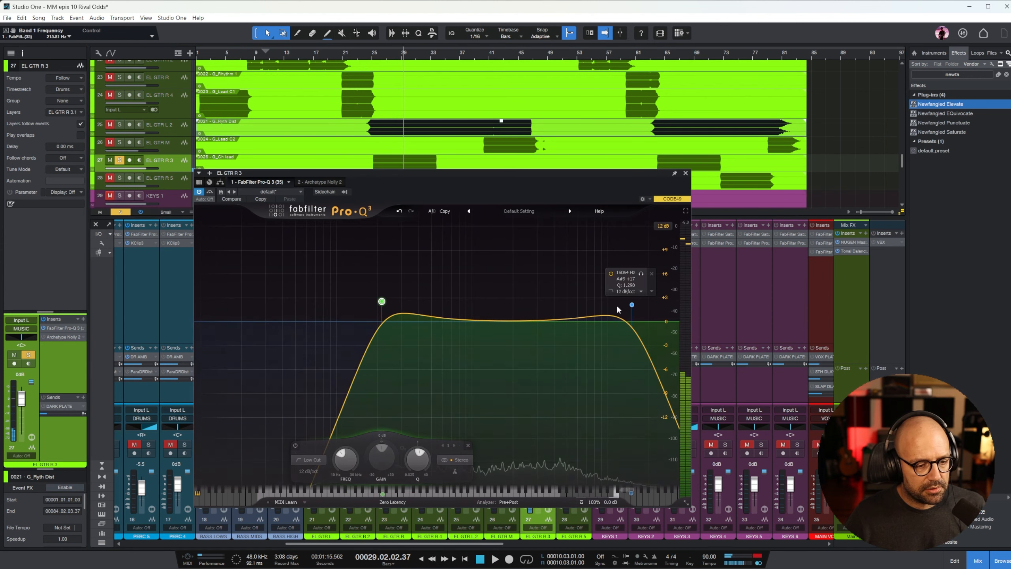
{"action": "left_click_drag", "start_coordinate": [632, 304], "coordinate": [582, 309]}
{"action": "key", "text": "space"}
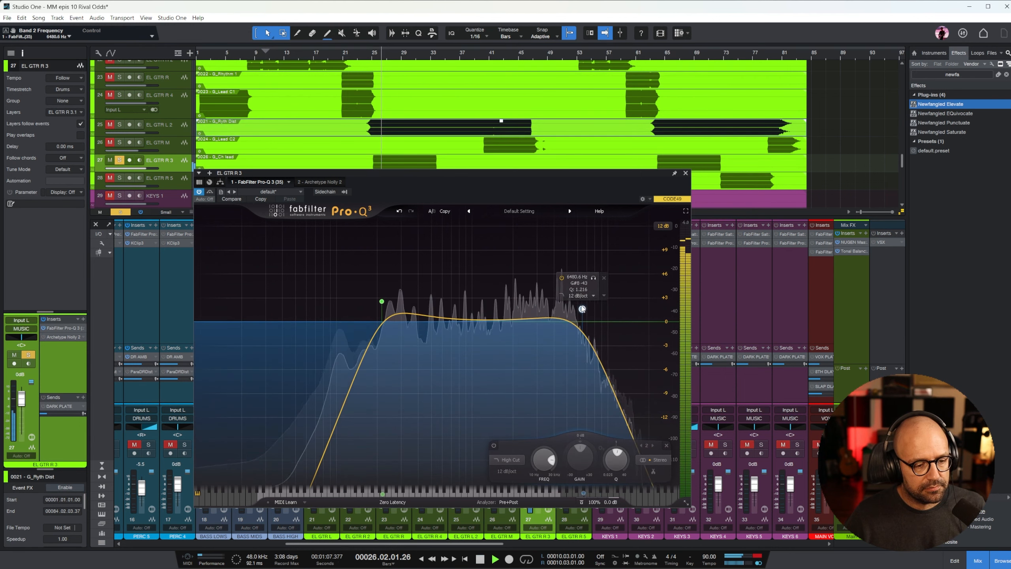
- Add a 6.5 dB bell cut near 693 Hz to EL GTR R 3, clear its solo and raise its fader to +2.5 dB
{"action": "left_click_drag", "start_coordinate": [454, 320], "coordinate": [450, 373]}
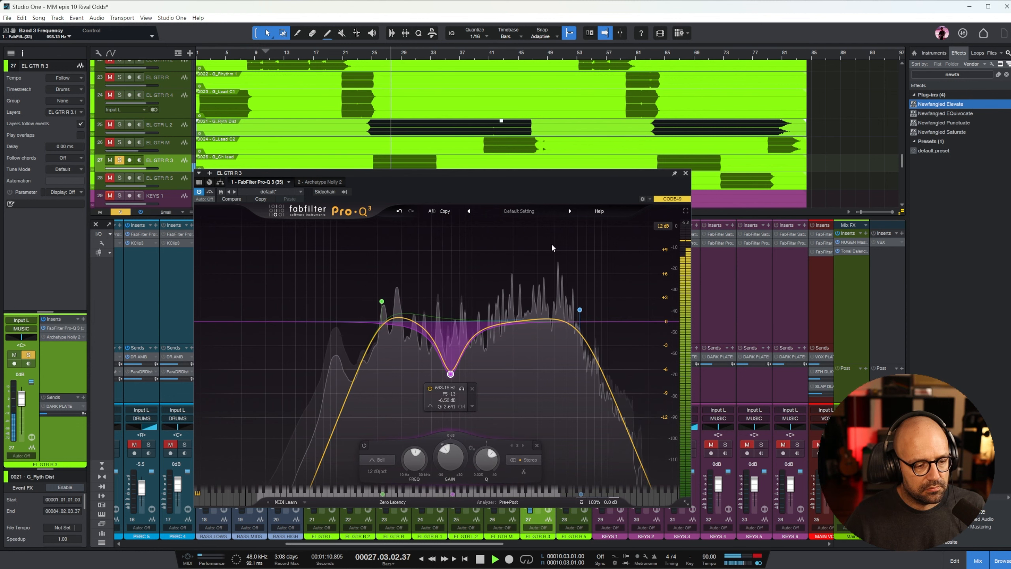
{"action": "left_click", "coordinate": [686, 172]}
{"action": "left_click", "coordinate": [546, 446]}
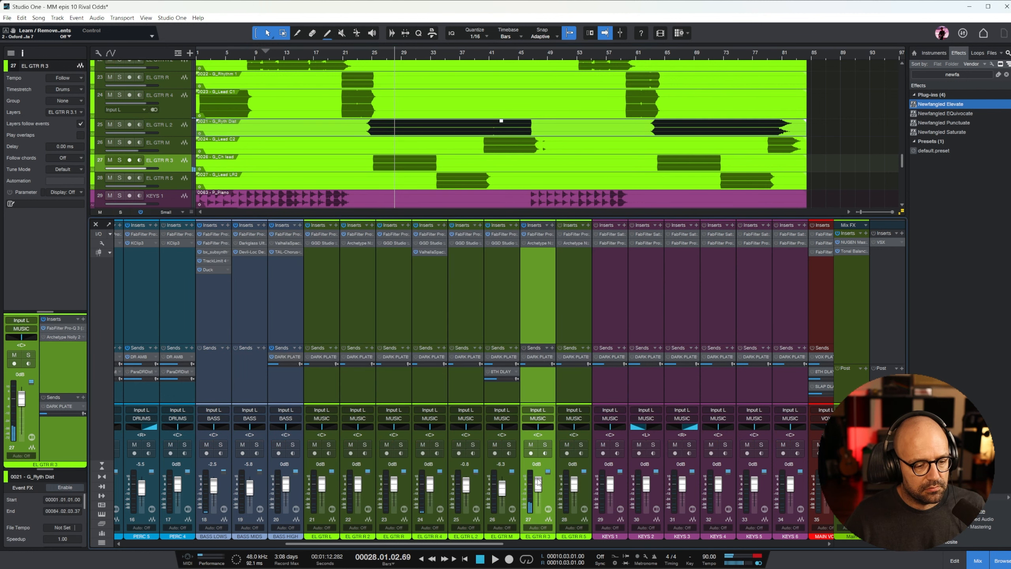
- Solo EL GTR R 5, play it from about bar 36 and open its Pro-Q 3
{"action": "left_click", "coordinate": [573, 286]}
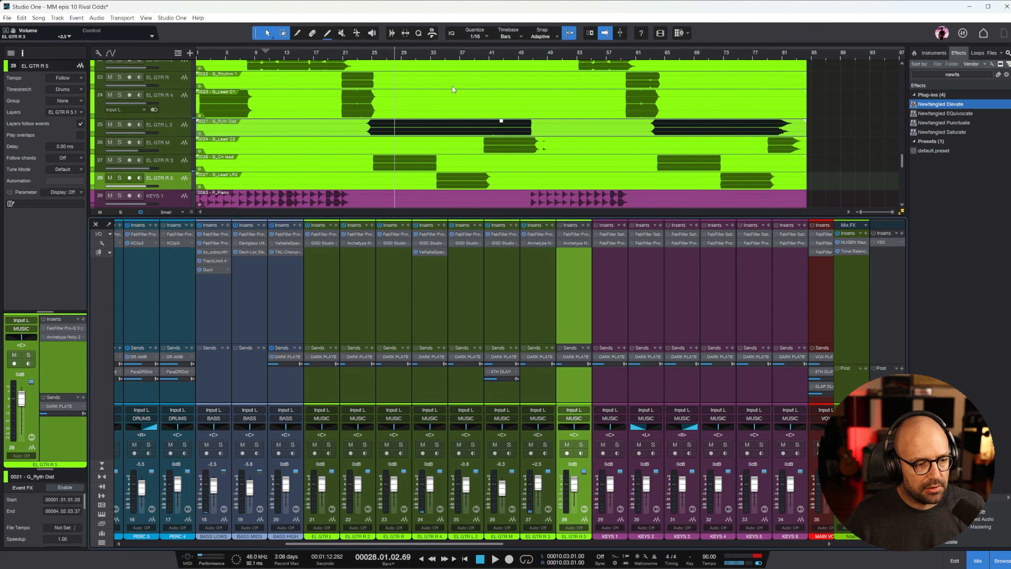
{"action": "left_click", "coordinate": [453, 51]}
{"action": "key", "text": "s"}
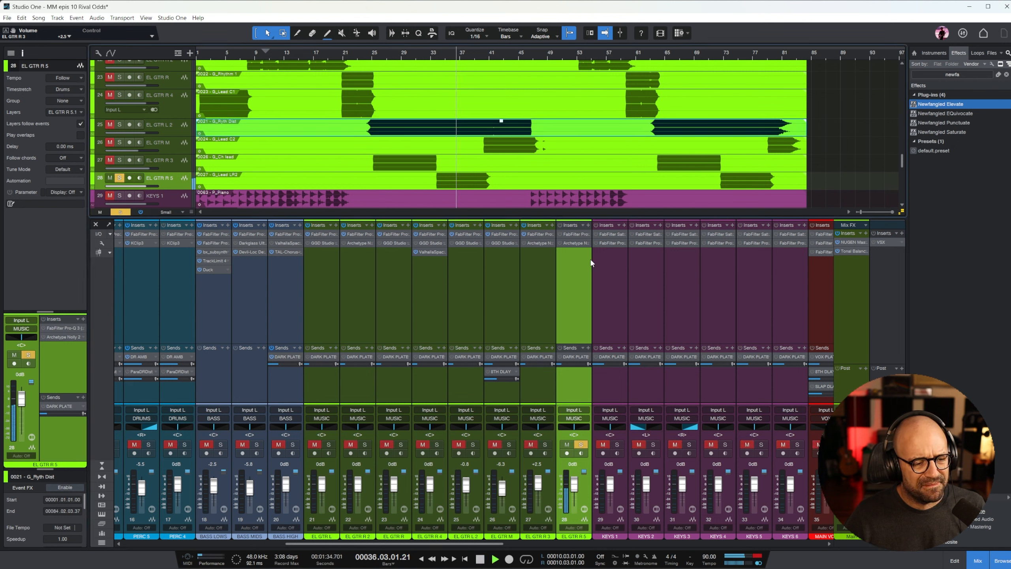
{"action": "left_click", "coordinate": [560, 234]}
{"action": "left_click", "coordinate": [575, 235]}
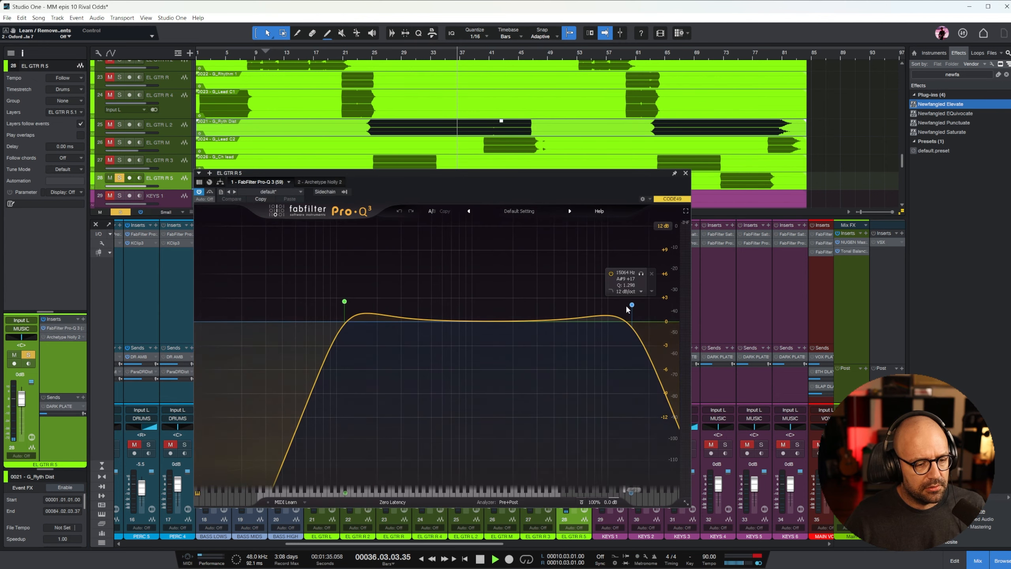
- Raise EL GTR R 5's low cut and add bell cuts of about 6.3 dB near 655 Hz and 8.8 dB near 1.7 kHz
{"action": "left_click_drag", "start_coordinate": [528, 320], "coordinate": [528, 377]}
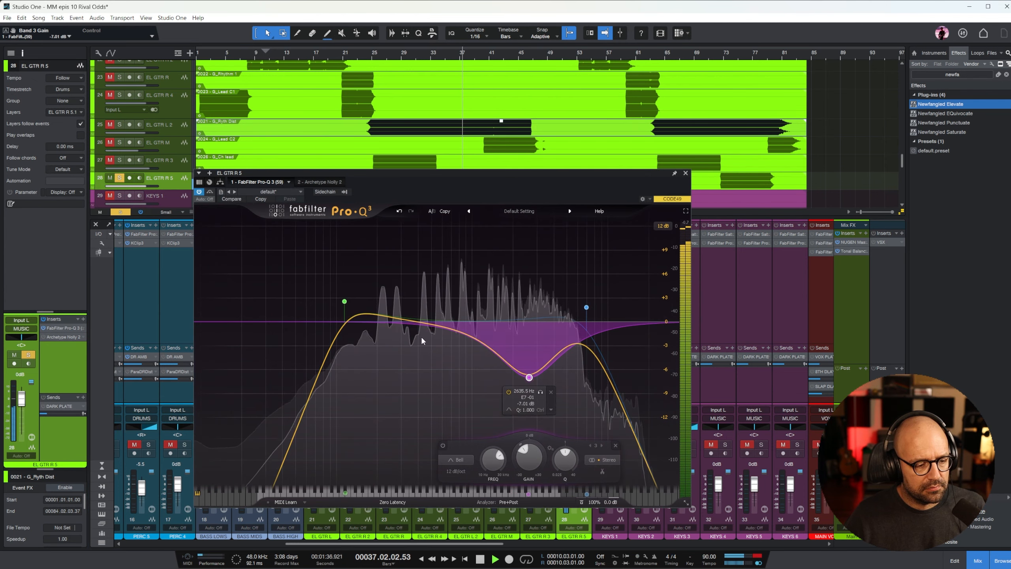
{"action": "left_click_drag", "start_coordinate": [344, 300], "coordinate": [415, 305]}
{"action": "left_click_drag", "start_coordinate": [445, 279], "coordinate": [447, 369]}
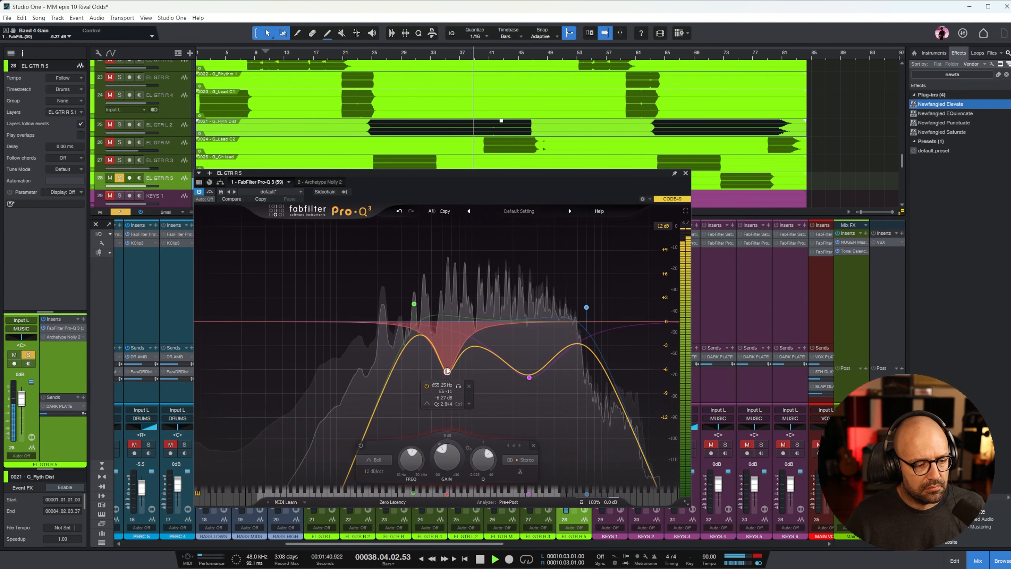
{"action": "left_click_drag", "start_coordinate": [529, 377], "coordinate": [505, 392]}
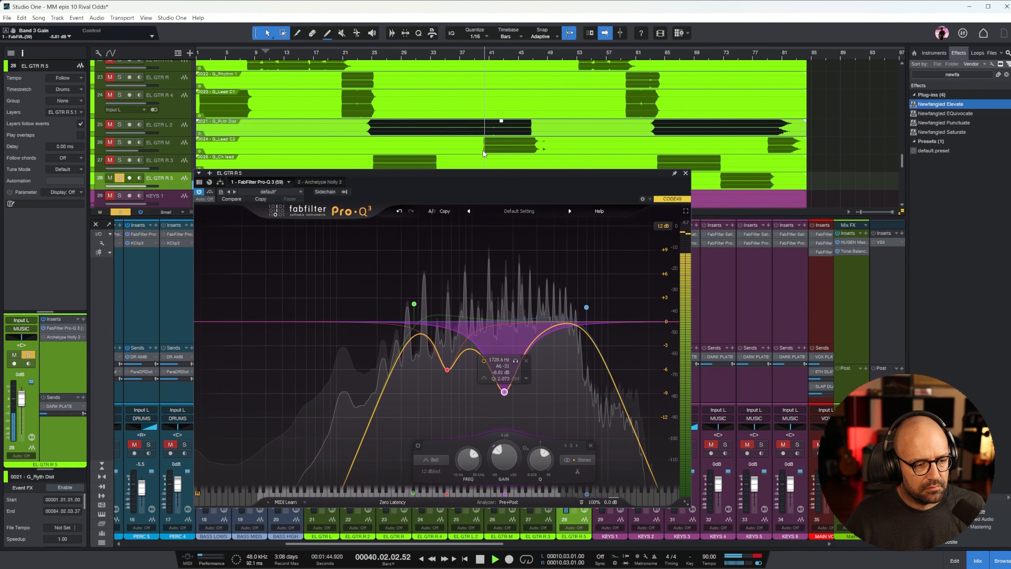
- Replay EL GTR R 5 from about bar 35, lower its high cut slightly and set its fader to -2.4 dB
{"action": "left_click", "coordinate": [446, 56]}
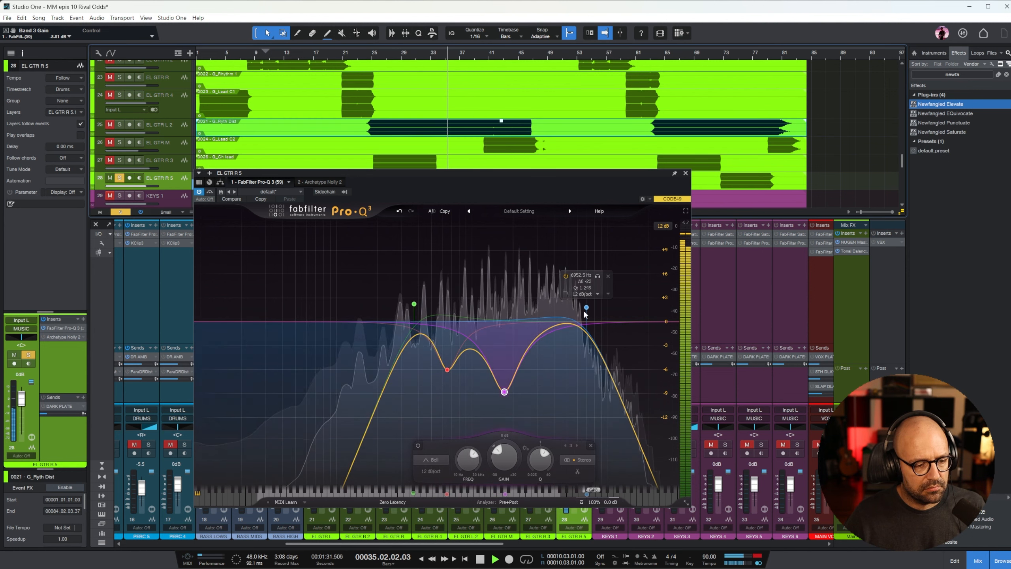
{"action": "left_click_drag", "start_coordinate": [587, 307], "coordinate": [573, 307]}
{"action": "left_click", "coordinate": [685, 174]}
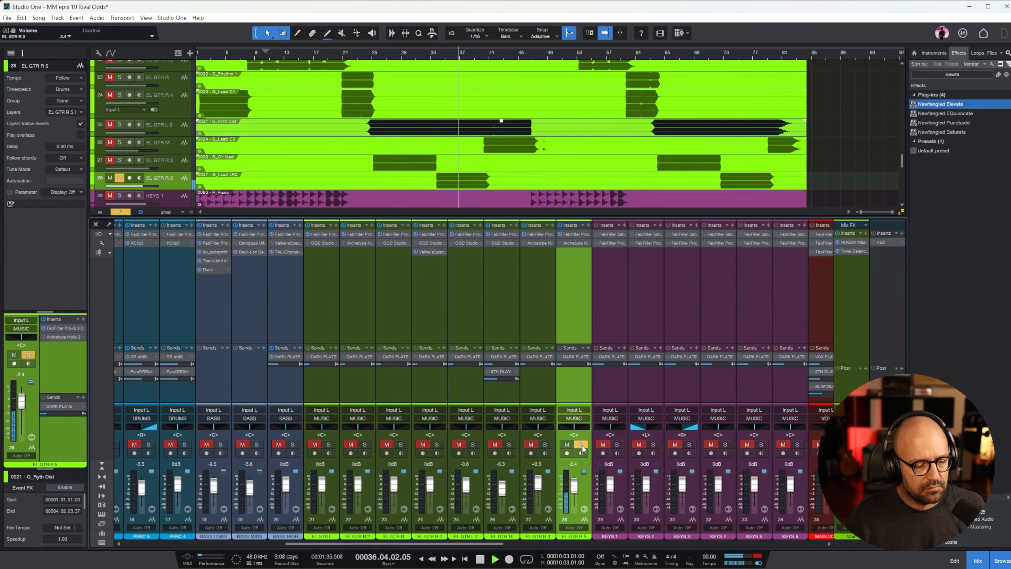
- Replace the EL GTR R 5 solo with the DRUMS, BASS and MUSIC buses, and raise the MUSIC bus fader to -1.3 dB
{"action": "left_click_drag", "start_coordinate": [460, 543], "coordinate": [786, 544]}
{"action": "key", "text": "space"}
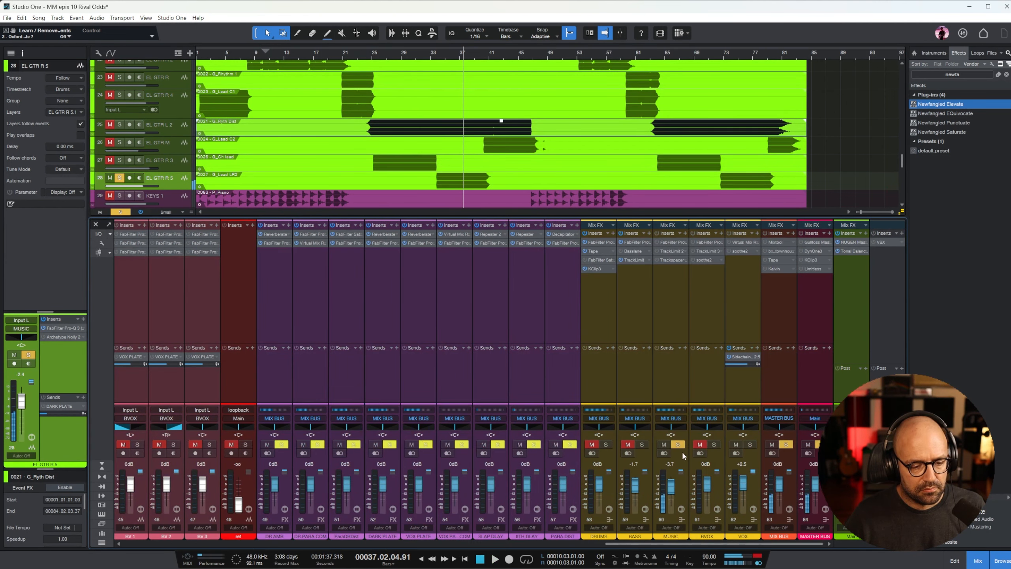
{"action": "key", "text": "s"}
{"action": "left_click", "coordinate": [590, 312]}
{"action": "left_click", "coordinate": [660, 307], "text": "shift"}
{"action": "key", "text": "s"}
{"action": "key", "text": "space"}
{"action": "left_click", "coordinate": [686, 271]}
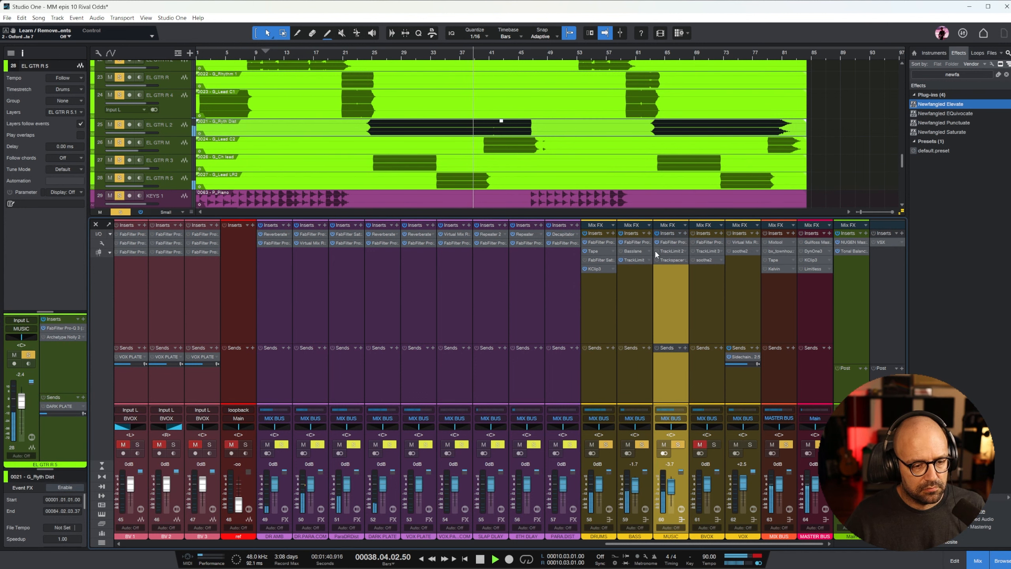
{"action": "left_click_drag", "start_coordinate": [671, 487], "coordinate": [672, 486]}
- Replay the mix from about bar 27 and raise EL GTR L 2 to +0.4 dB and EL GTR R 3 to +2.9 dB
{"action": "left_click_drag", "start_coordinate": [676, 543], "coordinate": [362, 544]}
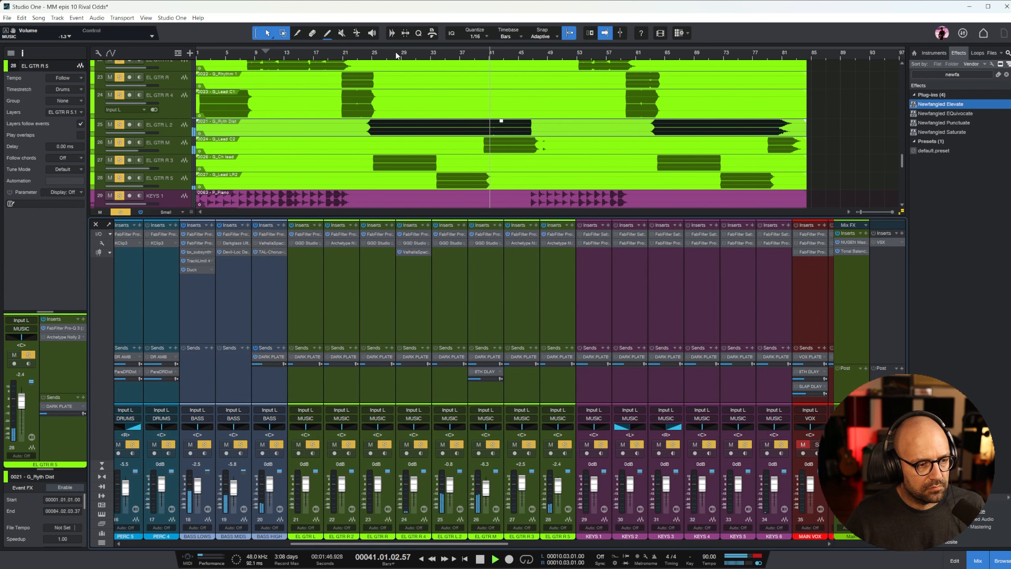
{"action": "left_click_drag", "start_coordinate": [397, 55], "coordinate": [392, 89]}
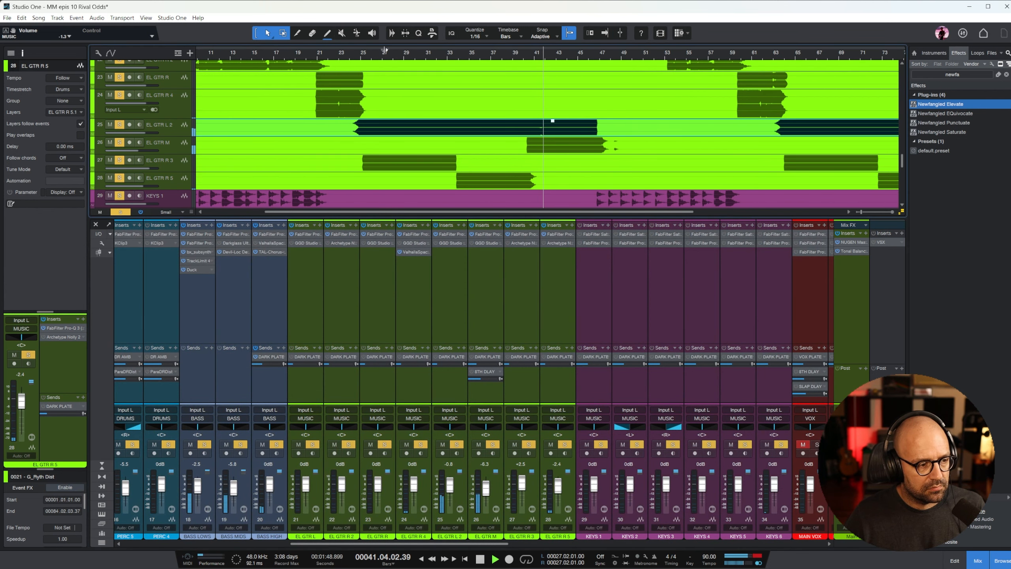
{"action": "left_click", "coordinate": [385, 60]}
{"action": "key", "text": "f"}
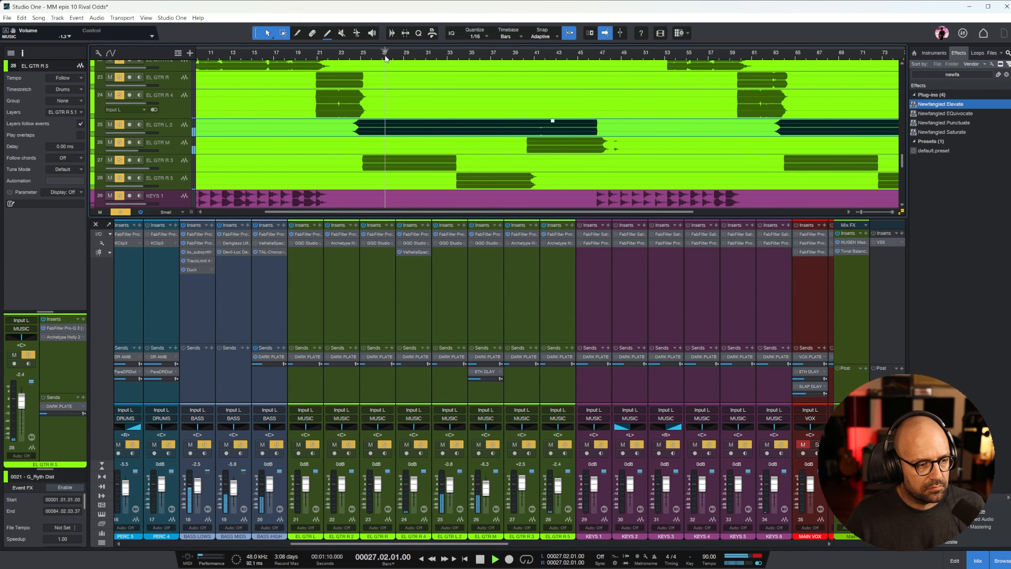
{"action": "left_click", "coordinate": [446, 279]}
{"action": "left_click_drag", "start_coordinate": [451, 488], "coordinate": [451, 486]}
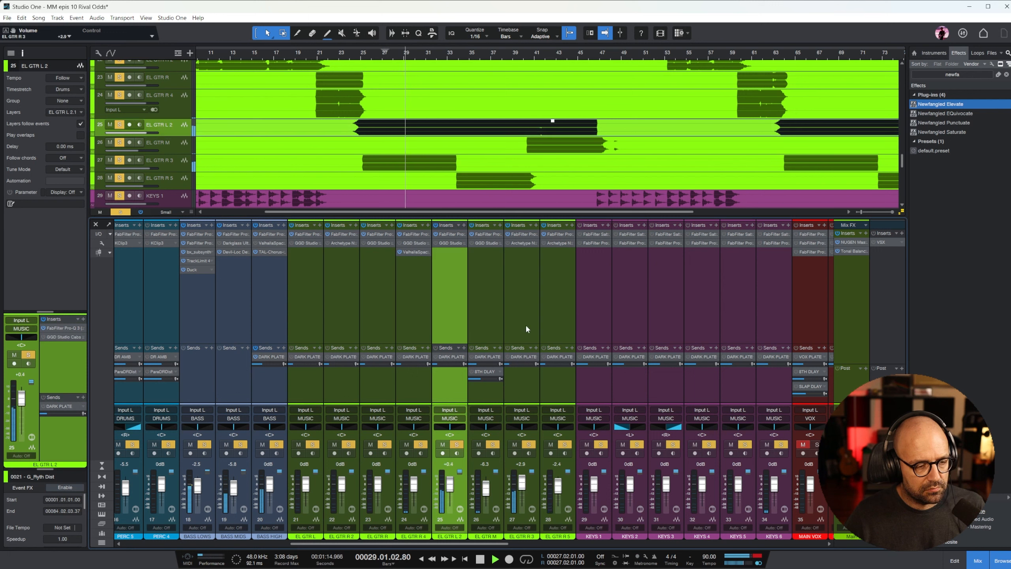
{"action": "key", "text": "w"}
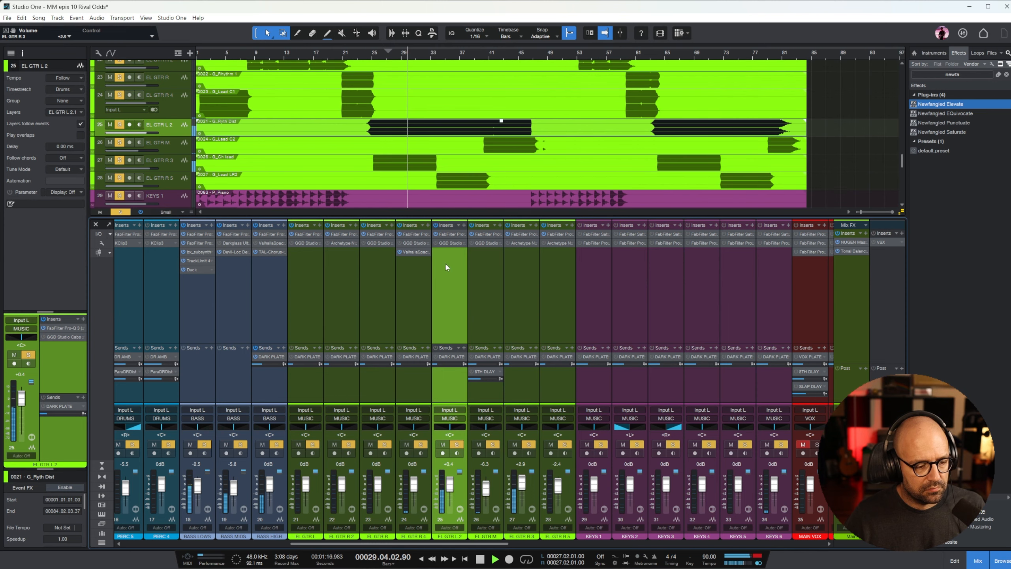
{"action": "scroll", "coordinate": [489, 124], "scroll_direction": "down", "scroll_amount": 2}
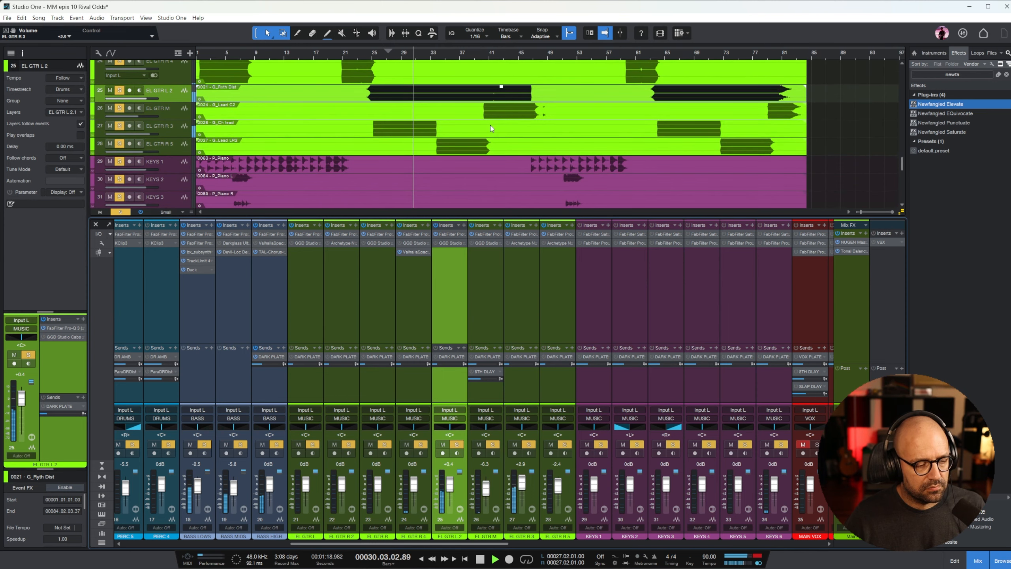
- Set the SNARE TRIG fader to -5.4 dB and SNARE T's DR AMB send to -7.2 dB
{"action": "left_click_drag", "start_coordinate": [487, 544], "coordinate": [232, 554]}
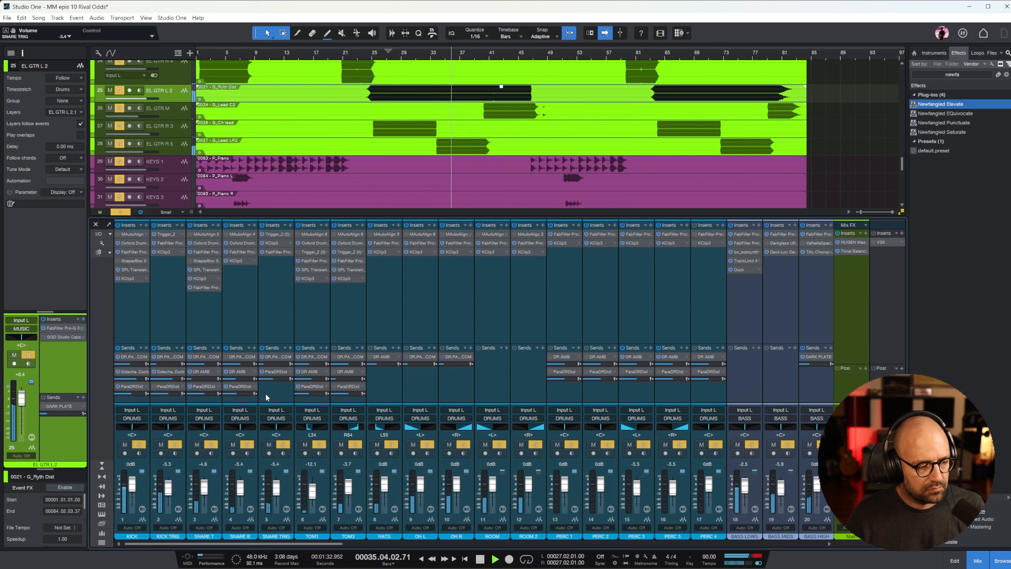
{"action": "left_click", "coordinate": [286, 334]}
{"action": "left_click_drag", "start_coordinate": [212, 341], "coordinate": [211, 320]}
{"action": "left_click_drag", "start_coordinate": [206, 361], "coordinate": [204, 355]}
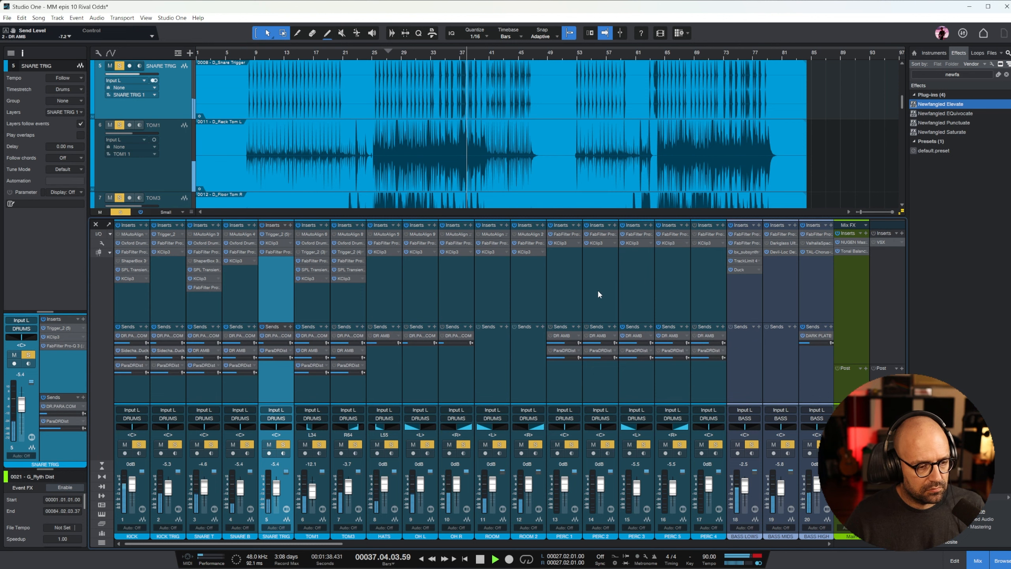
- Load the Large and Dark preset from the Bricasti M7 Ambience bank in the DR AMB channel's Reverberate
{"action": "left_click_drag", "start_coordinate": [875, 146], "coordinate": [533, 144]}
{"action": "left_click", "coordinate": [467, 182]}
{"action": "mouse_move", "coordinate": [492, 210]}
{"action": "mouse_move", "coordinate": [558, 210]}
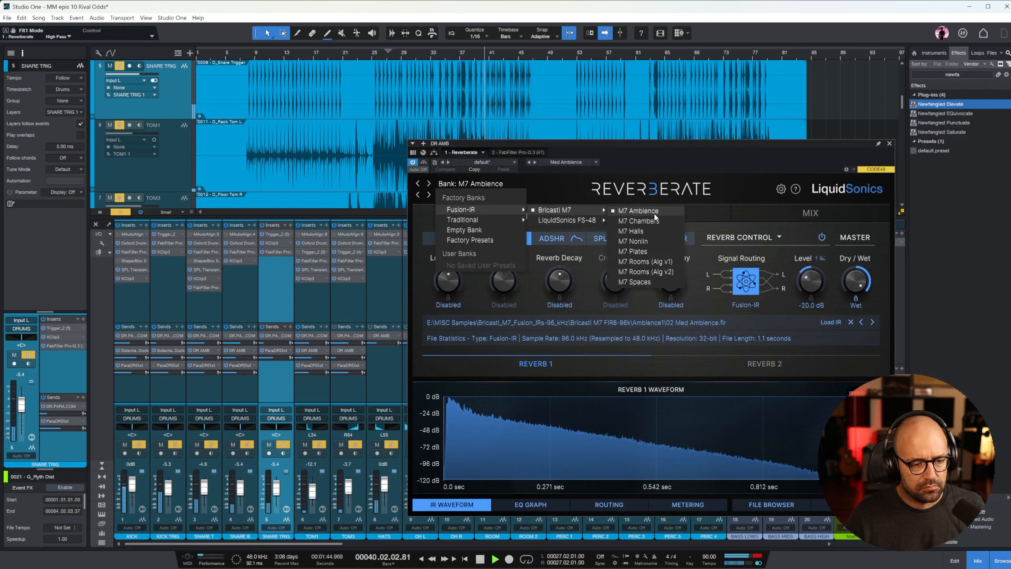
{"action": "left_click", "coordinate": [654, 214]}
{"action": "left_click", "coordinate": [490, 196]}
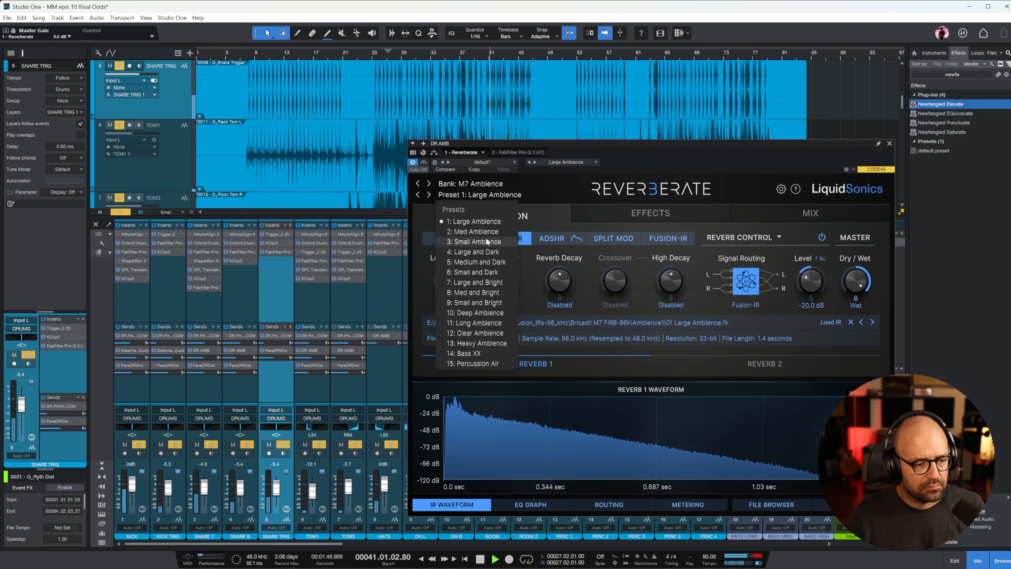
{"action": "left_click", "coordinate": [487, 252]}
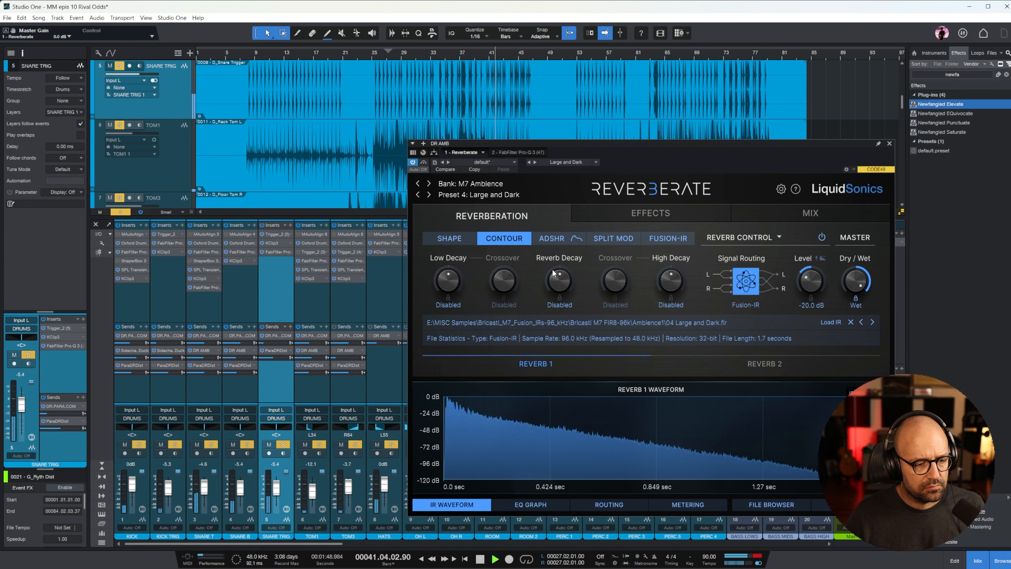
- Enable Reverberate's master equalisation with Band 1 as a high-pass at 540 Hz, and close the plug-in
{"action": "left_click", "coordinate": [633, 217]}
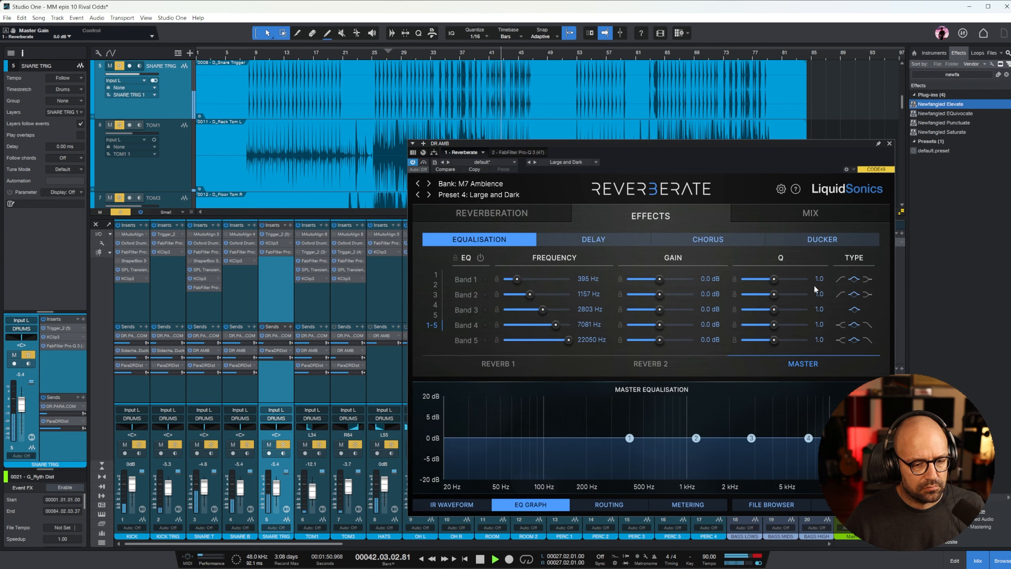
{"action": "left_click_drag", "start_coordinate": [516, 279], "coordinate": [521, 282]}
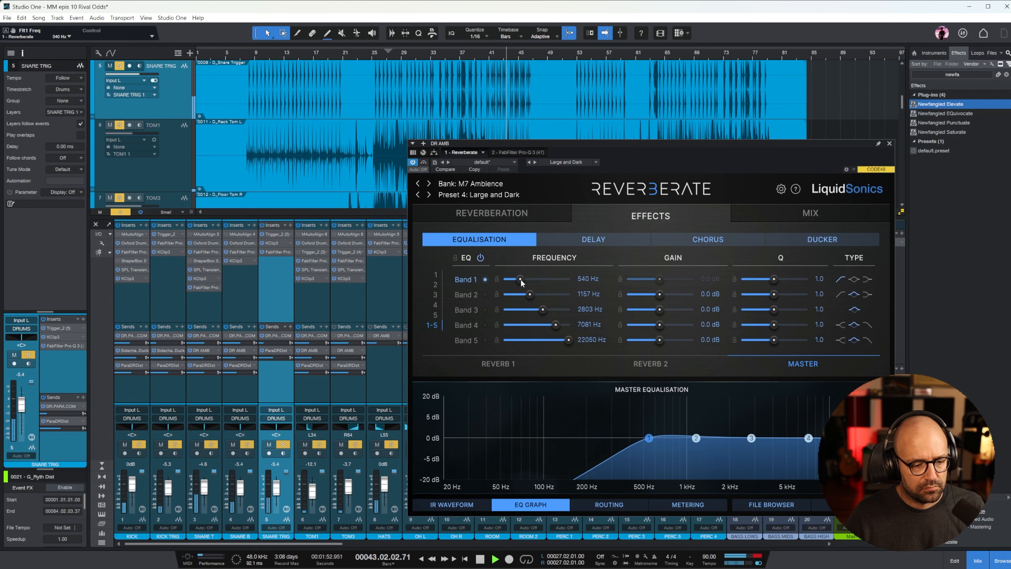
{"action": "left_click", "coordinate": [889, 144]}
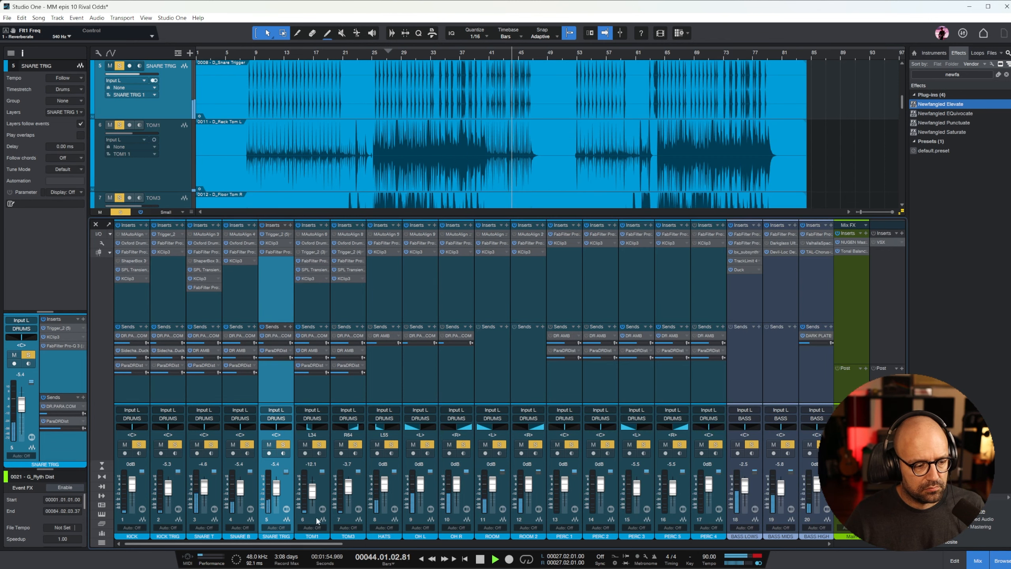
- Clear the bus solos, solo the DR AMB return and play it from about bar 25
{"action": "left_click_drag", "start_coordinate": [227, 543], "coordinate": [810, 544]}
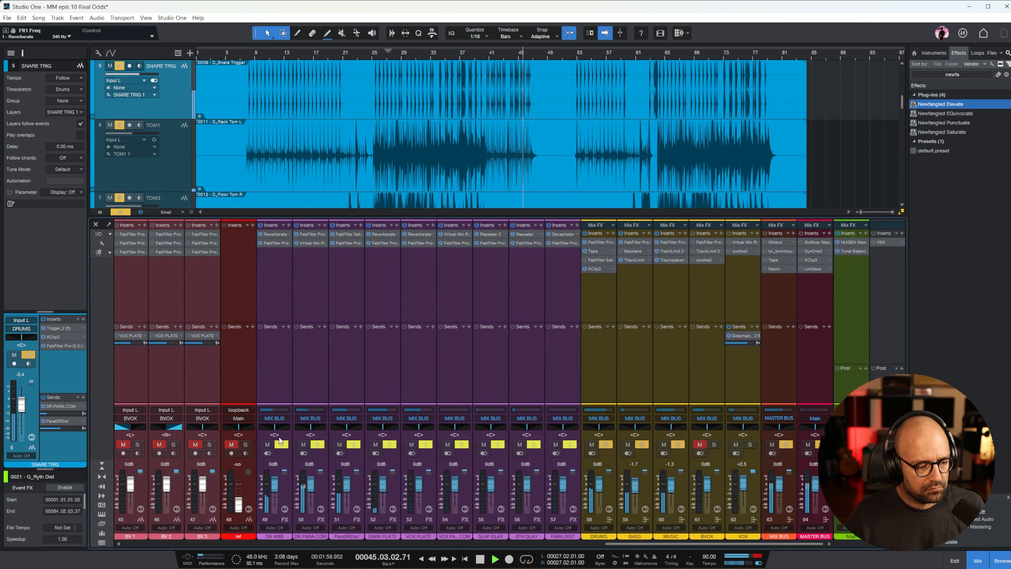
{"action": "key", "text": "space"}
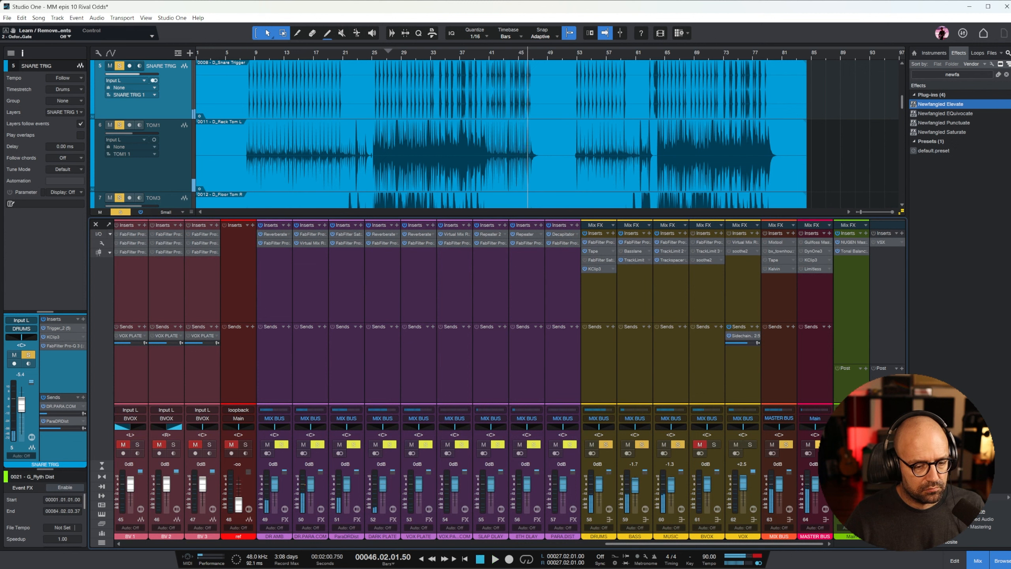
{"action": "left_click", "coordinate": [677, 444], "text": "alt"}
{"action": "left_click", "coordinate": [675, 445]}
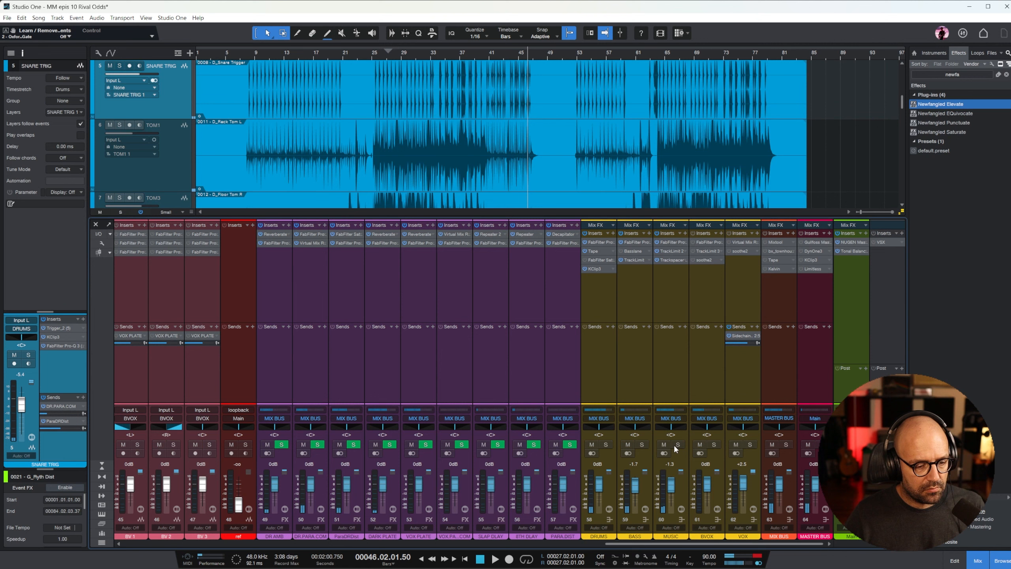
{"action": "left_click", "coordinate": [279, 446]}
{"action": "key", "text": "space"}
{"action": "left_click", "coordinate": [378, 55]}
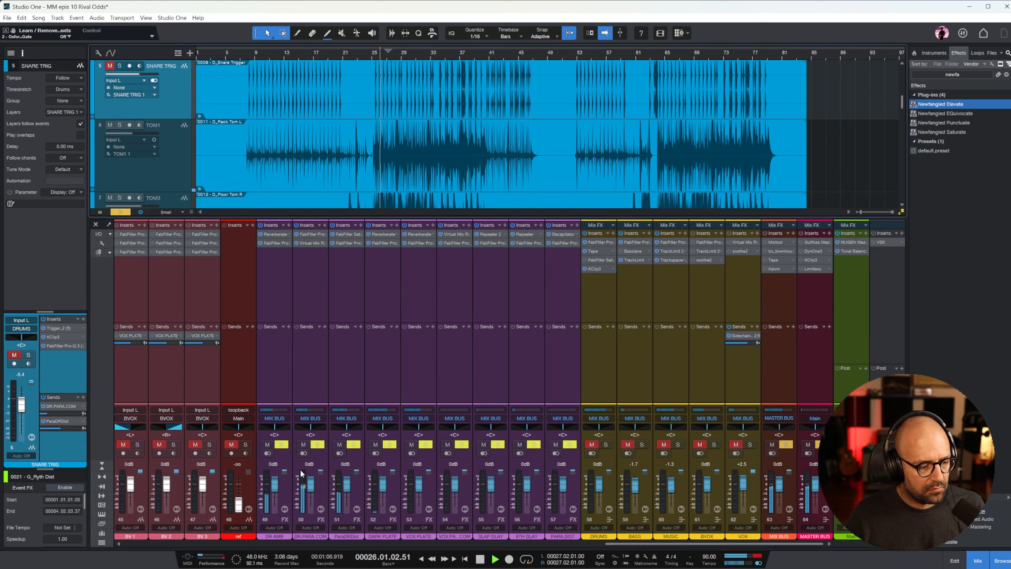
- Raise the DR AMB fader to +1.5 dB and load the Med Chamber preset from Reverberate's Bricasti M7 Chambers bank
{"action": "left_click_drag", "start_coordinate": [273, 484], "coordinate": [274, 483]}
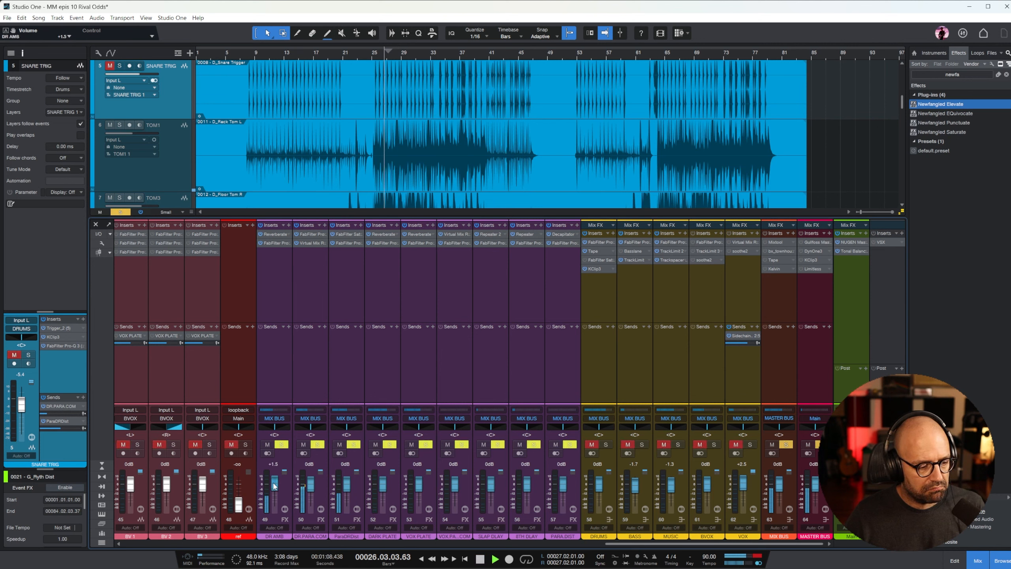
{"action": "left_click", "coordinate": [275, 234]}
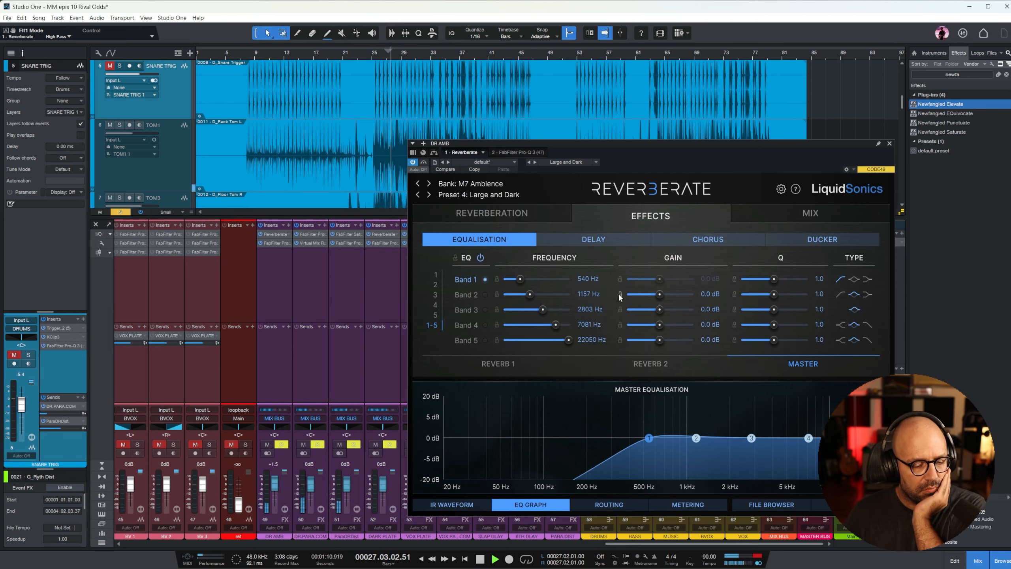
{"action": "left_click", "coordinate": [492, 214]}
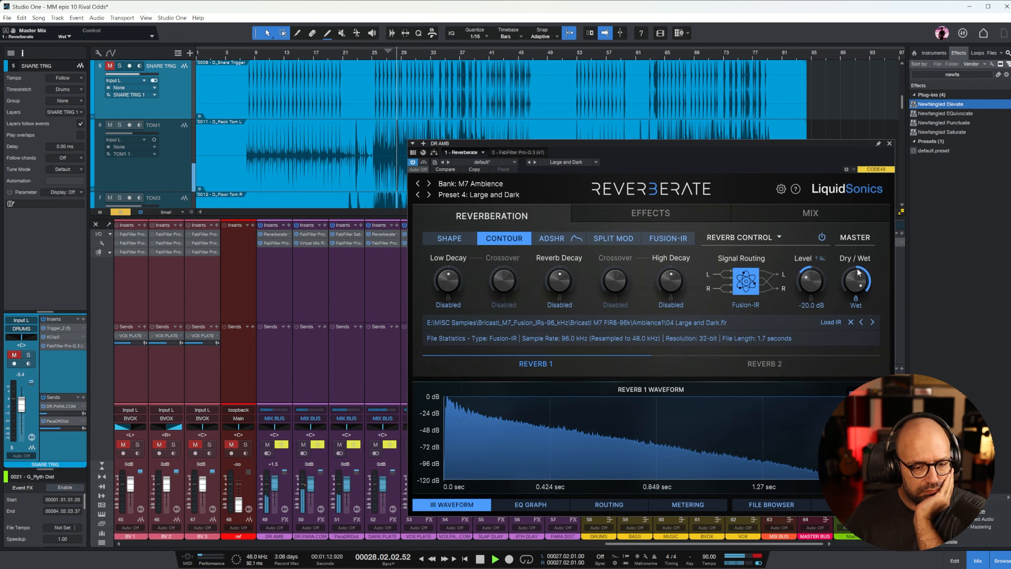
{"action": "left_click", "coordinate": [479, 193]}
{"action": "mouse_move", "coordinate": [517, 209]}
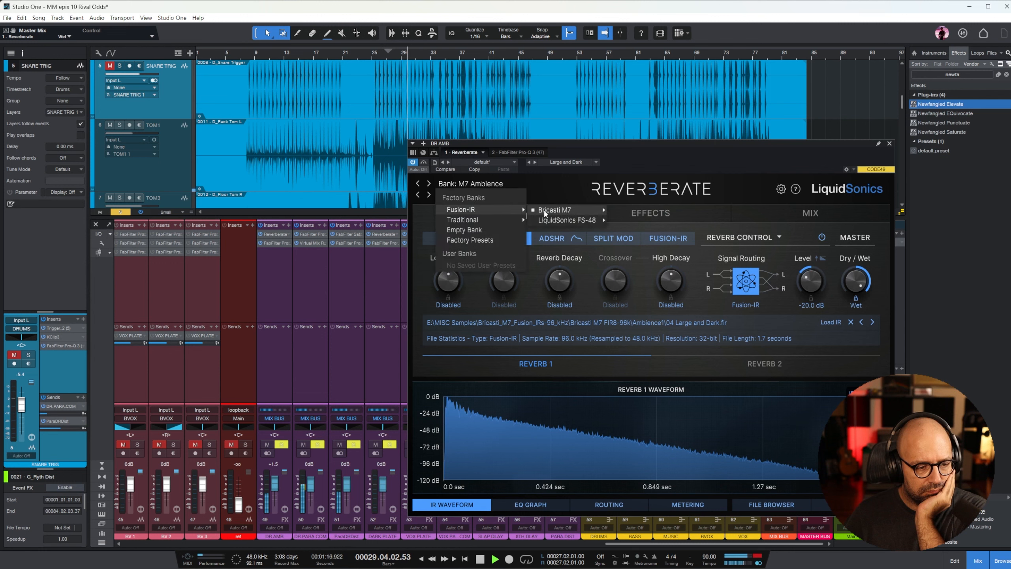
{"action": "mouse_move", "coordinate": [603, 210]}
{"action": "left_click", "coordinate": [656, 222]}
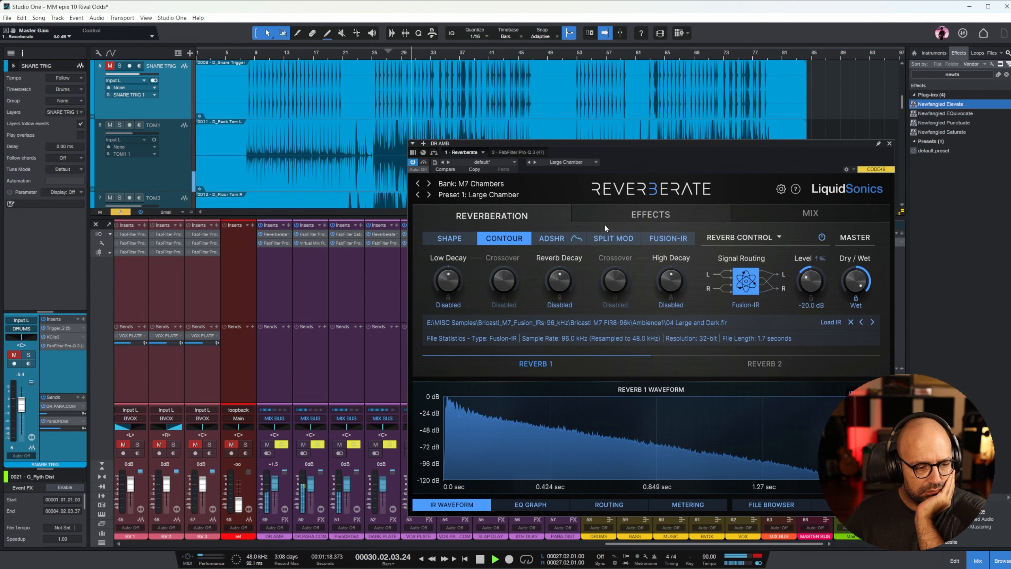
{"action": "left_click", "coordinate": [487, 194]}
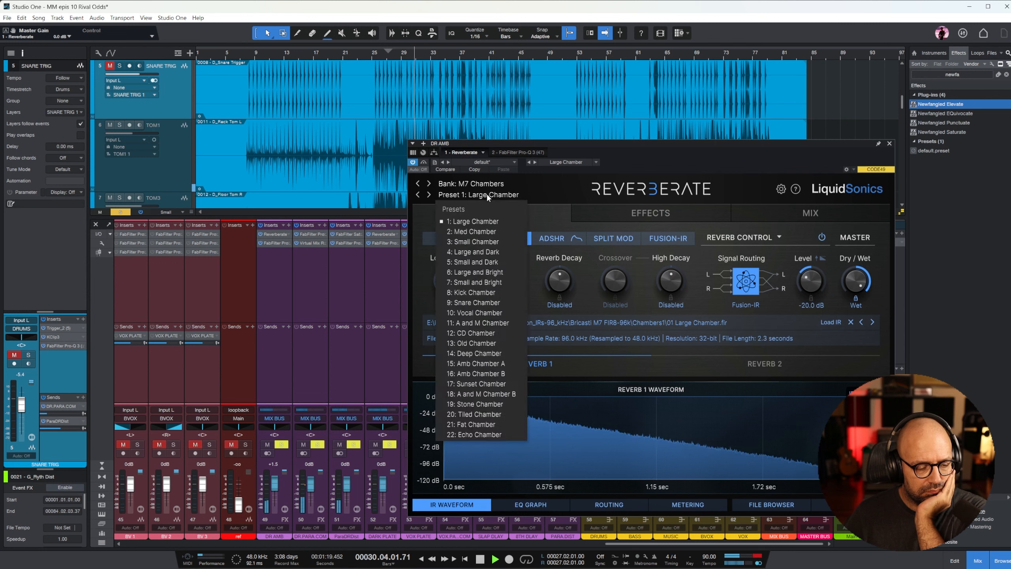
{"action": "left_click", "coordinate": [491, 232]}
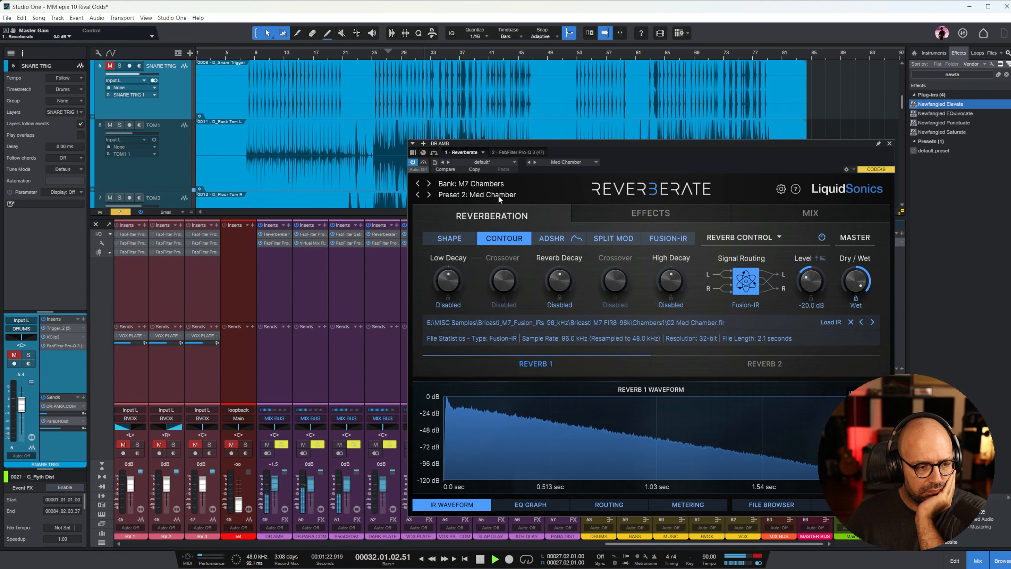
- In Reverberate's master equalisation, make Band 1 a high-pass at 463 Hz and set Band 3 to -2.4 dB at 2463 Hz
{"action": "left_click", "coordinate": [706, 217]}
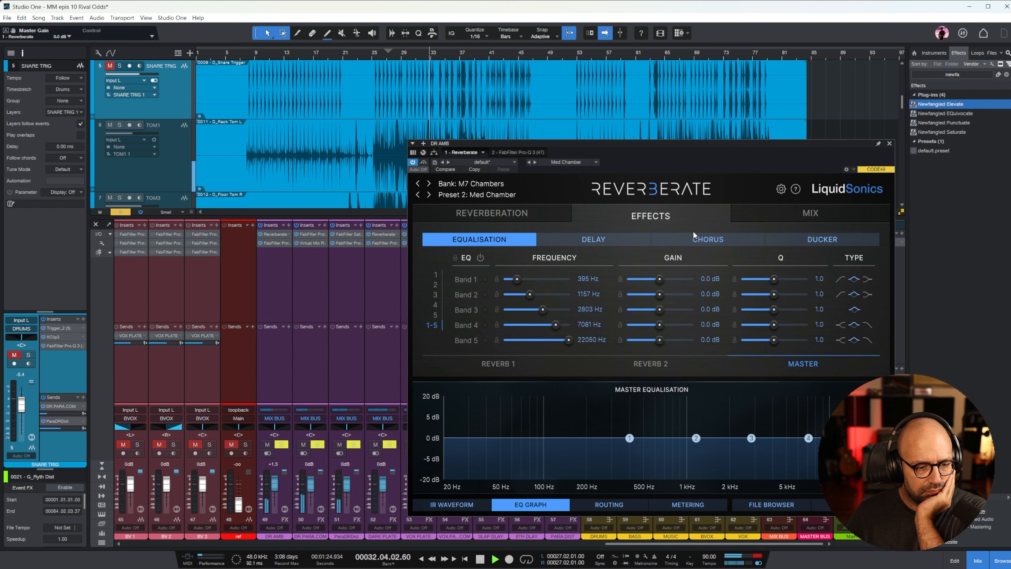
{"action": "left_click", "coordinate": [845, 281]}
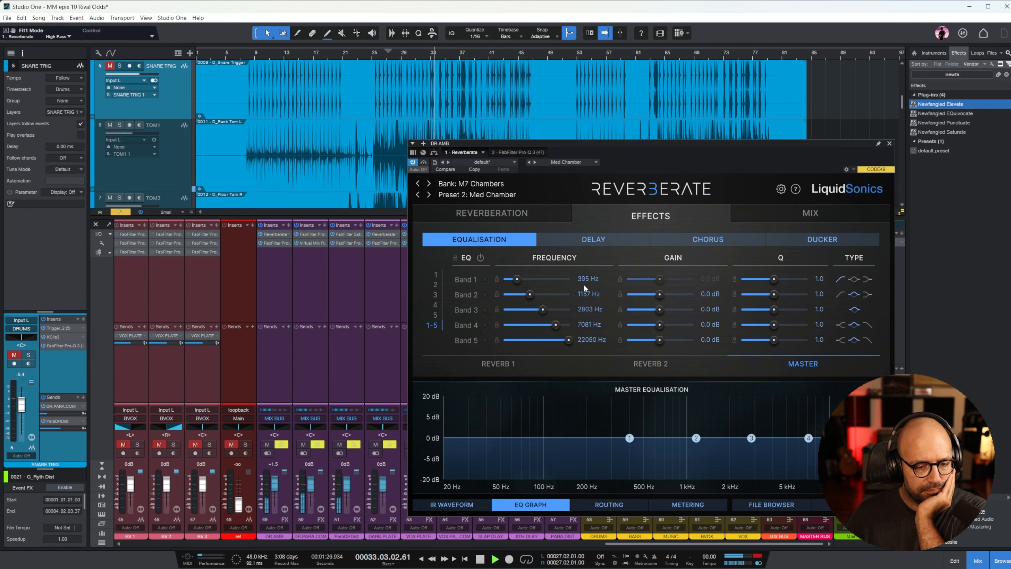
{"action": "left_click_drag", "start_coordinate": [518, 281], "coordinate": [520, 281]}
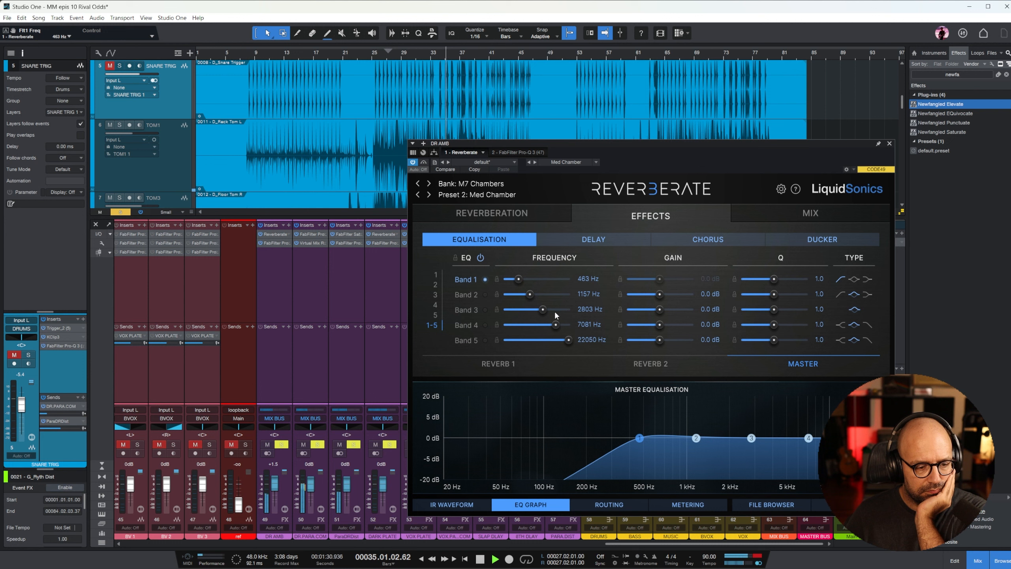
{"action": "left_click_drag", "start_coordinate": [540, 312], "coordinate": [651, 312]}
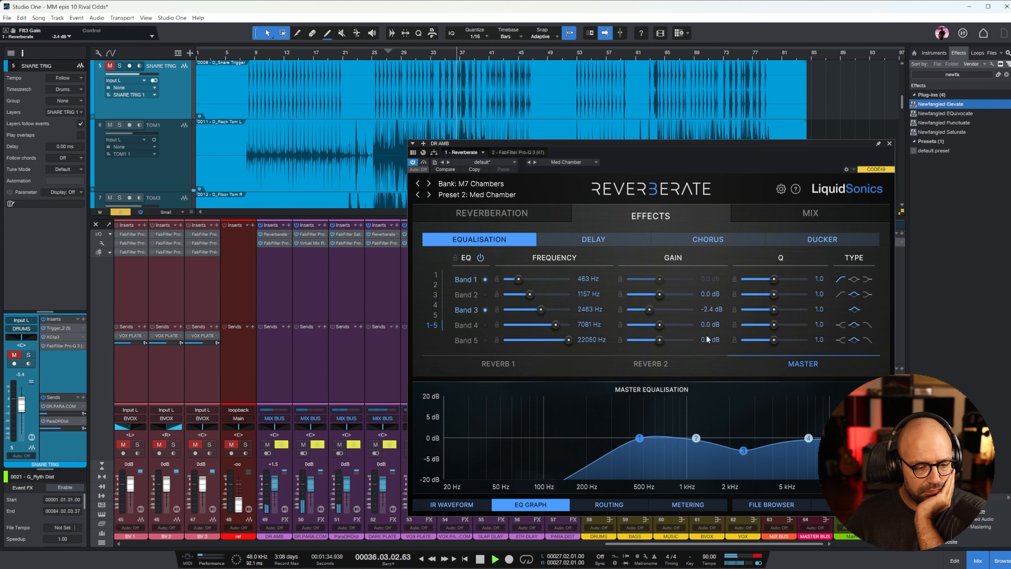
- Set Band 5 of Reverberate's master equalisation to 3.4 dB gain with a Q of 0.4, and close the plug-in
{"action": "left_click_drag", "start_coordinate": [774, 341], "coordinate": [773, 342]}
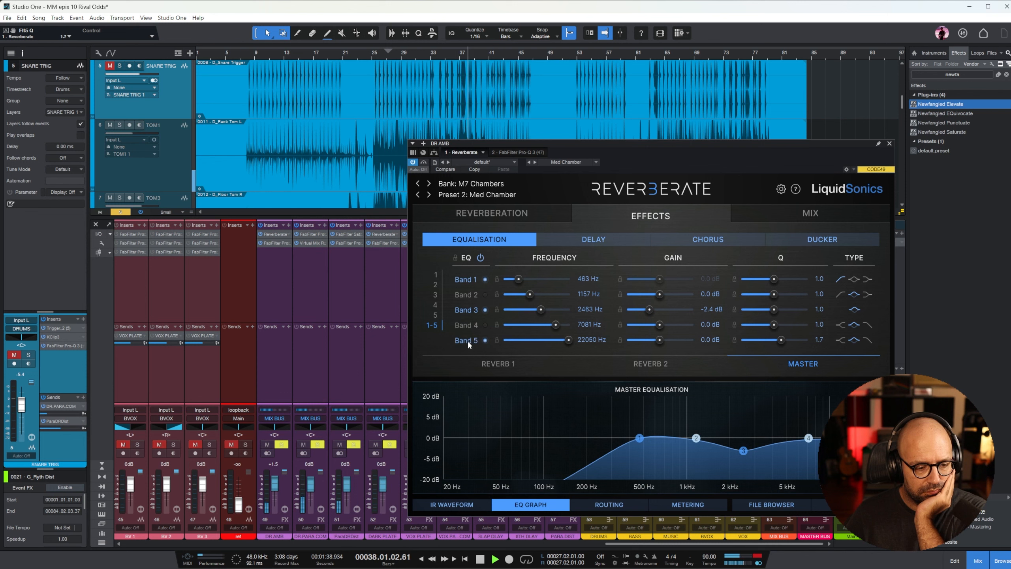
{"action": "left_click_drag", "start_coordinate": [665, 345], "coordinate": [671, 345]}
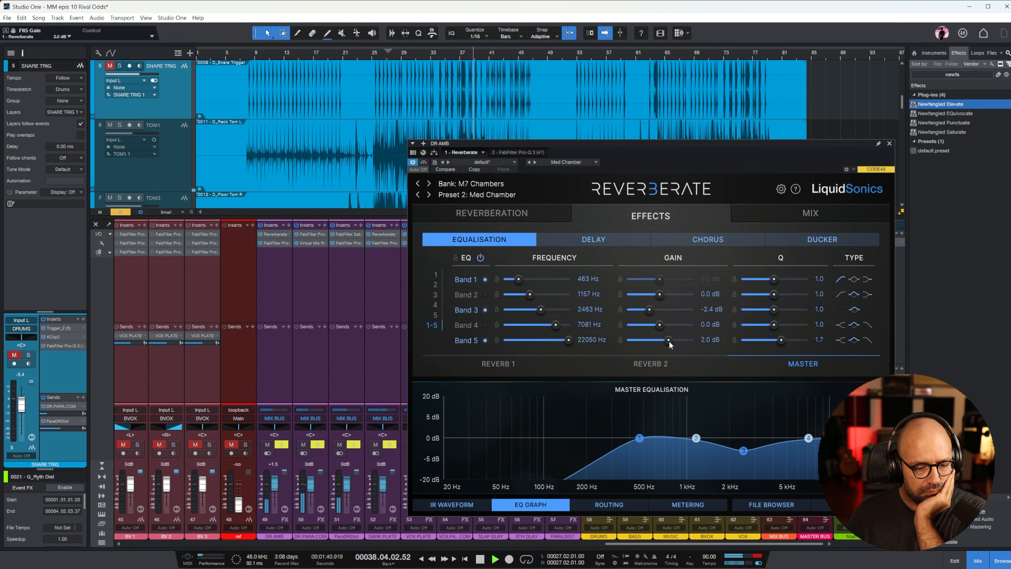
{"action": "left_click_drag", "start_coordinate": [778, 347], "coordinate": [761, 339]}
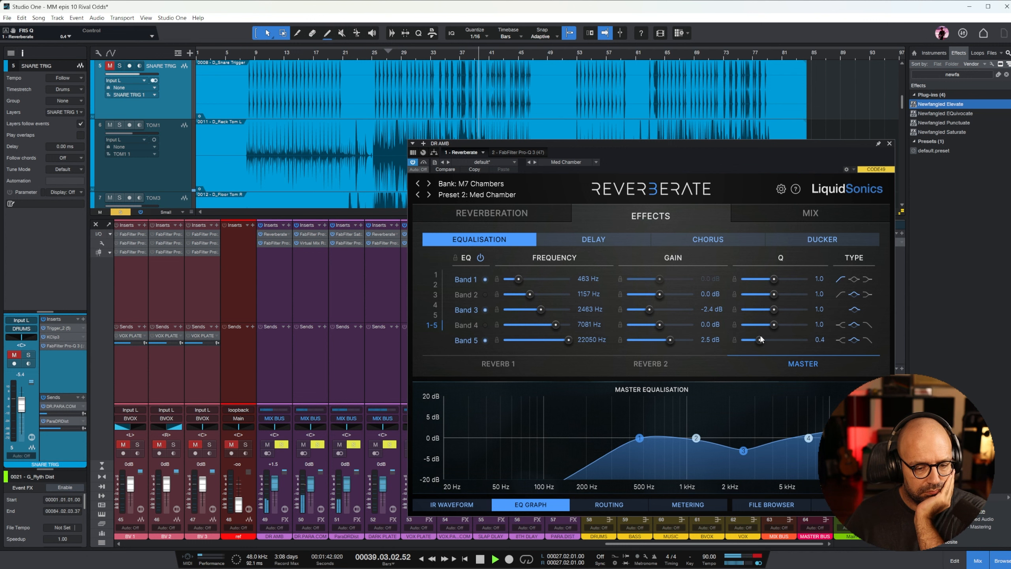
{"action": "left_click_drag", "start_coordinate": [669, 344], "coordinate": [675, 344]}
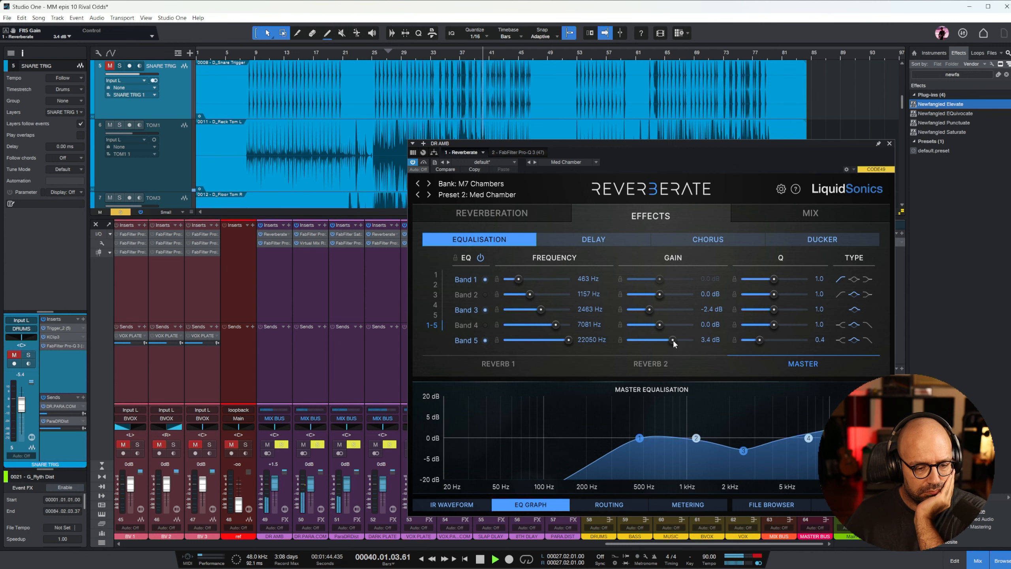
{"action": "left_click", "coordinate": [889, 143]}
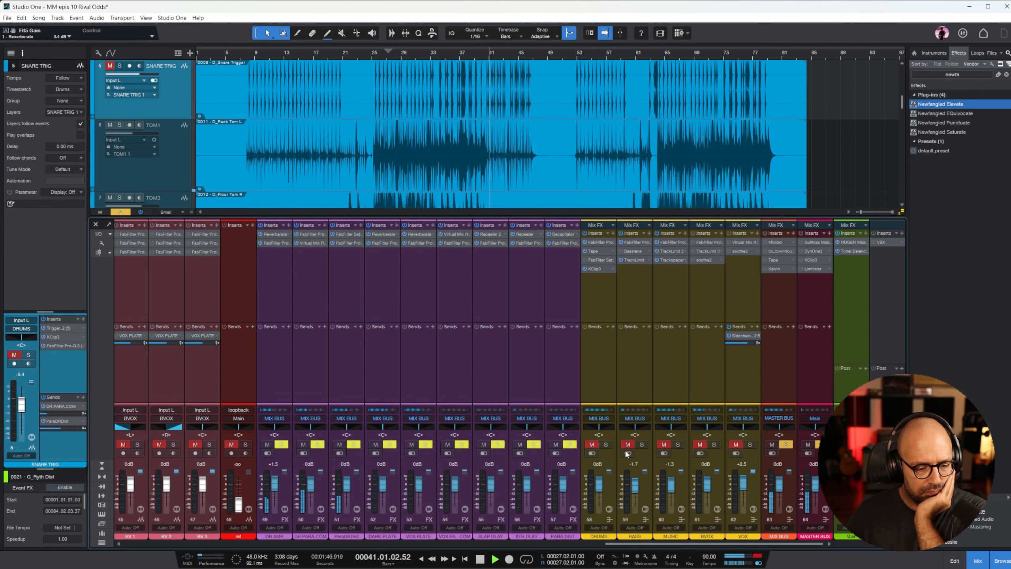
- Solo the DRUMS bus without its mute and play the drums with the reverb from about bar 29
{"action": "left_click", "coordinate": [606, 444]}
{"action": "left_click", "coordinate": [592, 443]}
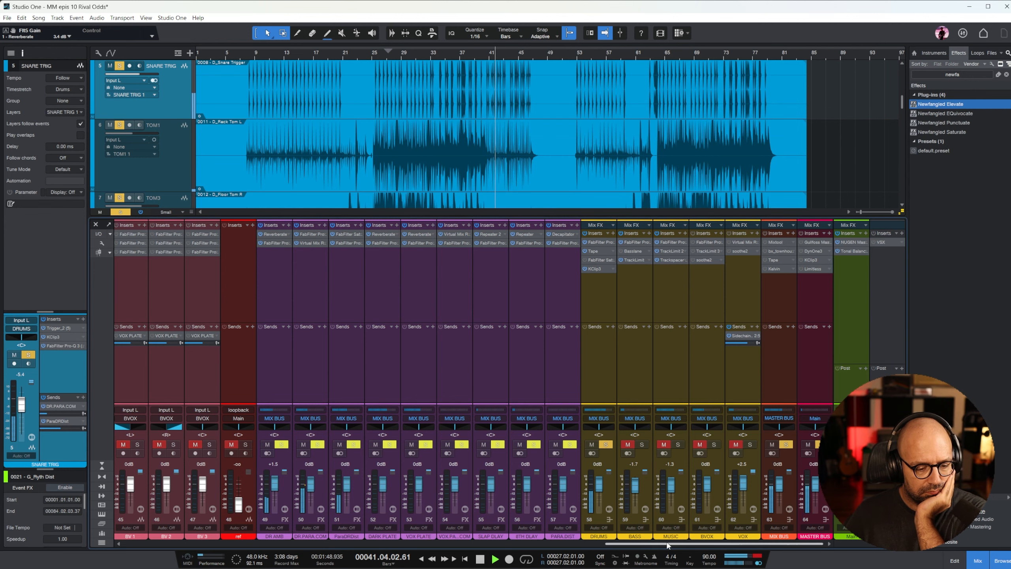
{"action": "mouse_move", "coordinate": [668, 544]}
{"action": "left_mouse_down"}
{"action": "mouse_move", "coordinate": [183, 544]}
{"action": "mouse_move", "coordinate": [668, 543]}
{"action": "left_mouse_up"}
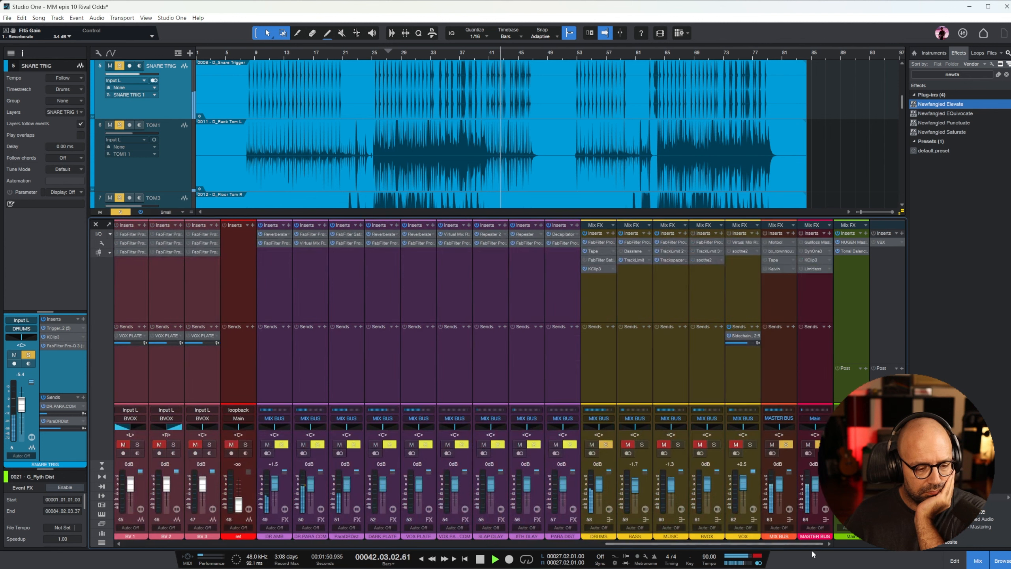
{"action": "left_click", "coordinate": [412, 65]}
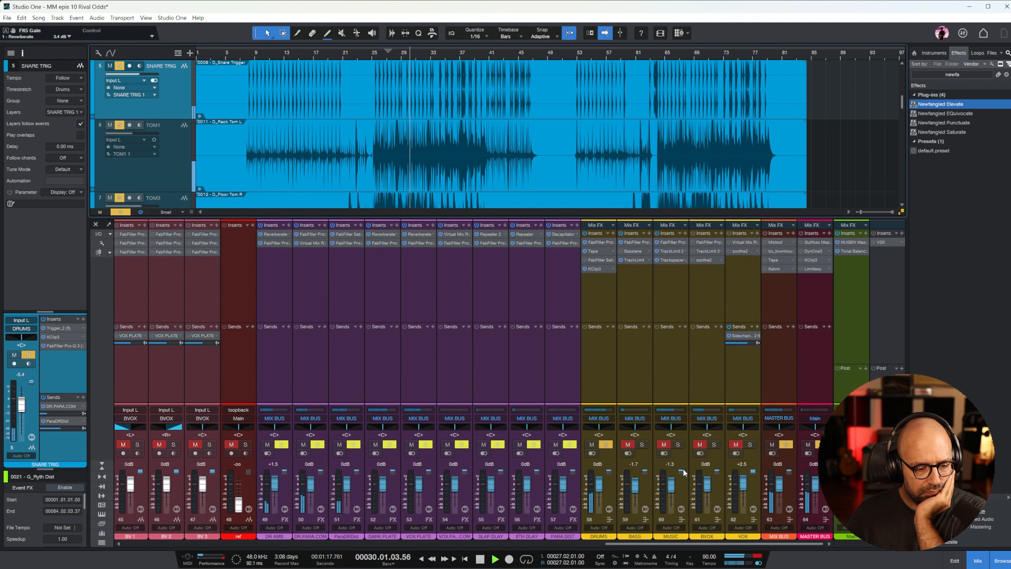
- Clear the DRUMS solo, solo the BVOX bus and set its fader to -1.1 dB
{"action": "left_click", "coordinate": [606, 445]}
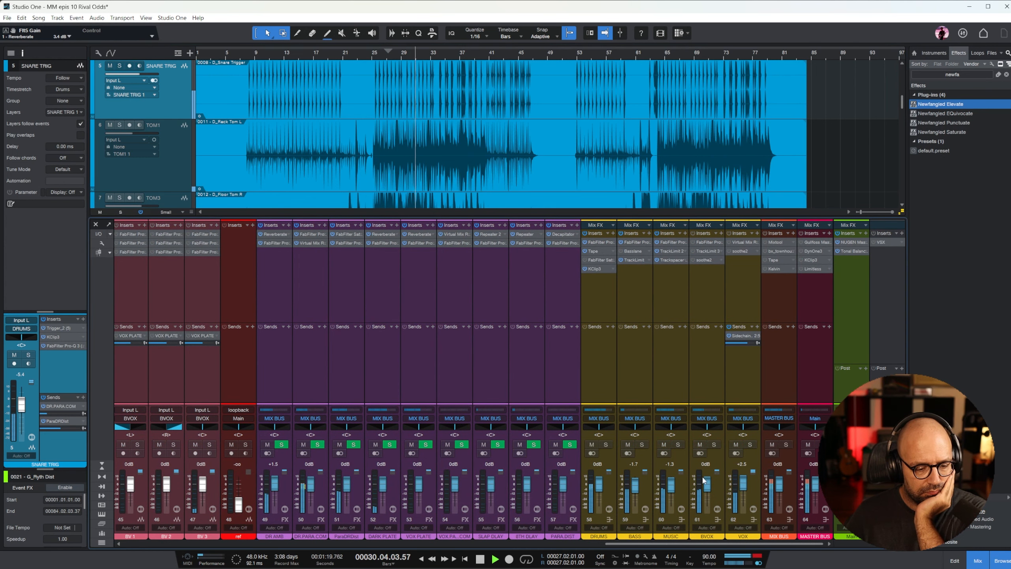
{"action": "left_click", "coordinate": [713, 444]}
{"action": "left_click_drag", "start_coordinate": [707, 487], "coordinate": [706, 488]}
- Select all the vocal double channels from VOX DBL 1 to VOX DBL 4 and activate their inserts
{"action": "left_click_drag", "start_coordinate": [705, 543], "coordinate": [572, 545]}
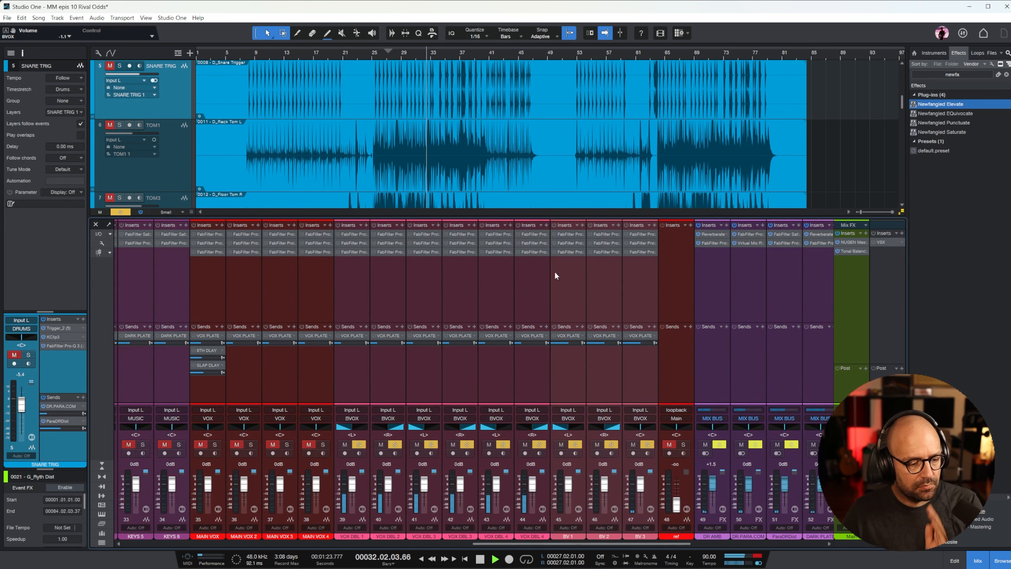
{"action": "left_click", "coordinate": [536, 294]}
{"action": "left_click", "coordinate": [346, 289], "text": "shift"}
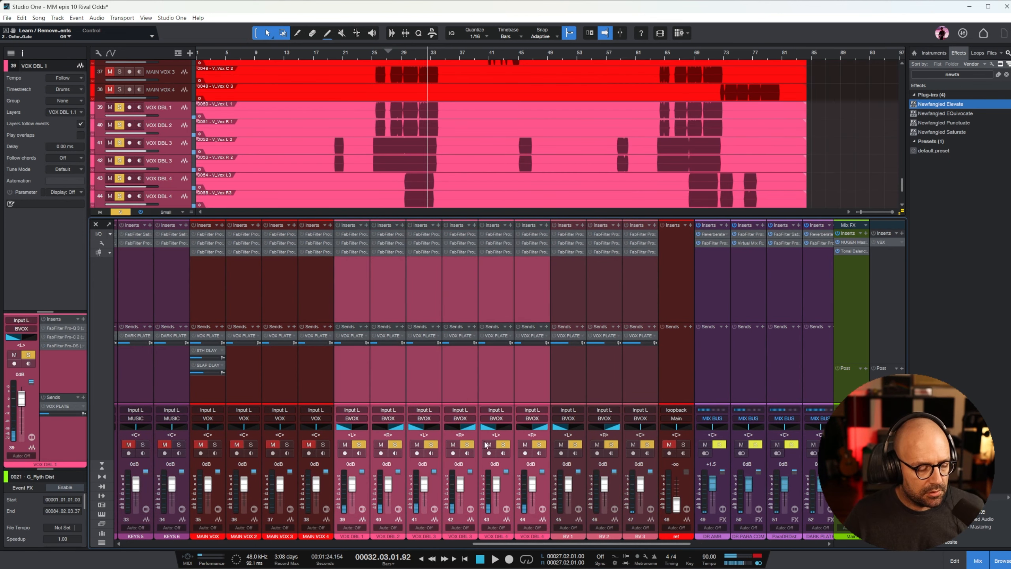
- Play from about bar 27 and set the low-cut band in VOX DBL 1's Pro-Q 3 to about 424 Hz, then close the plug-in
{"action": "left_click", "coordinate": [355, 234]}
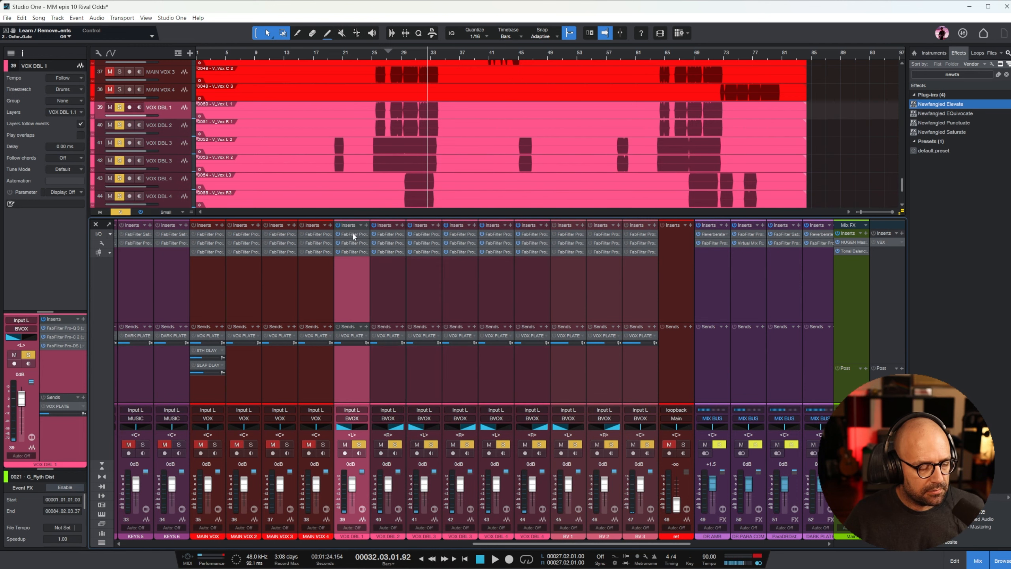
{"action": "left_click_drag", "start_coordinate": [941, 148], "coordinate": [494, 122]}
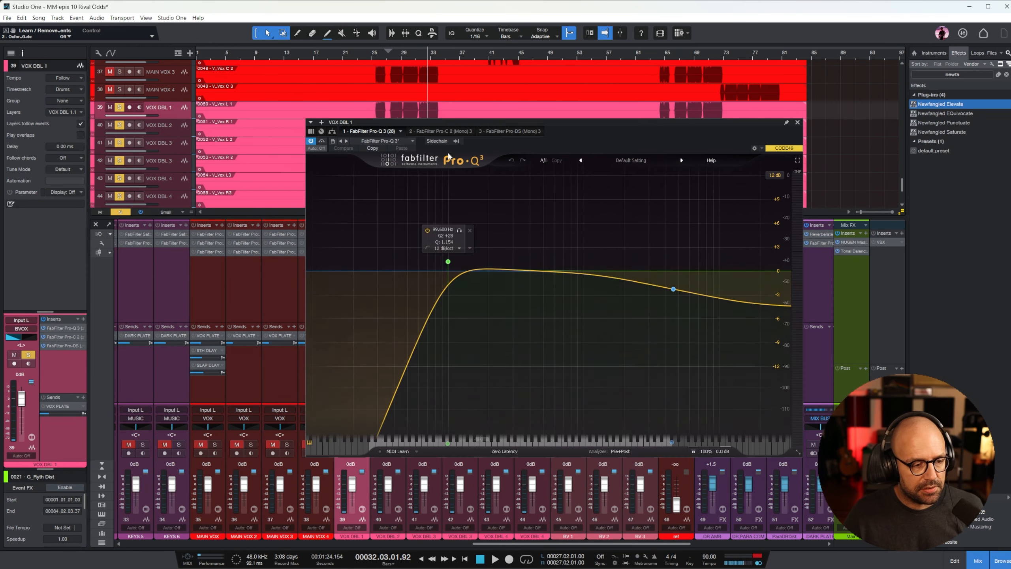
{"action": "left_click", "coordinate": [395, 54]}
{"action": "key", "text": "space"}
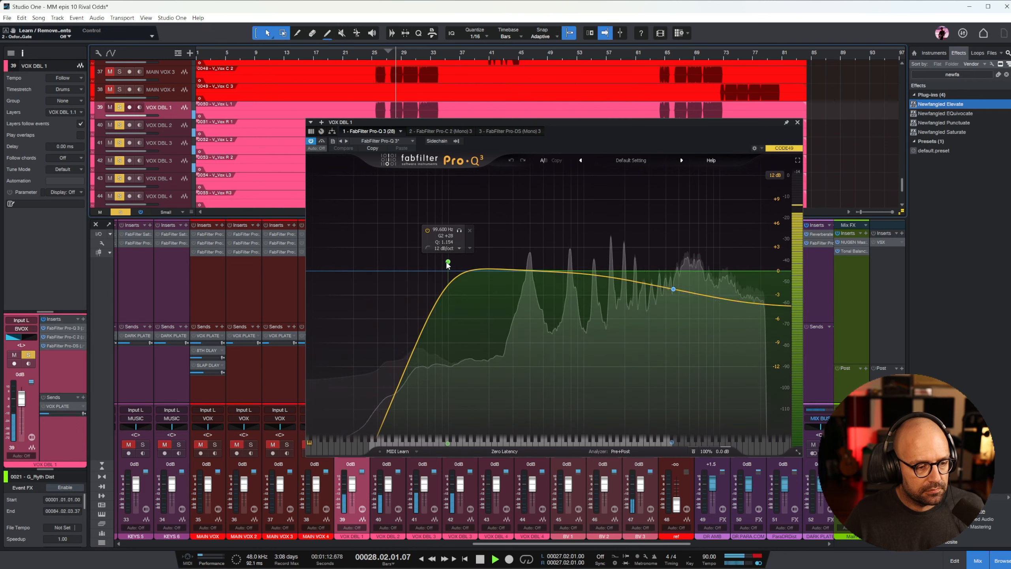
{"action": "left_click_drag", "start_coordinate": [448, 262], "coordinate": [532, 261]}
{"action": "left_click", "coordinate": [798, 122]}
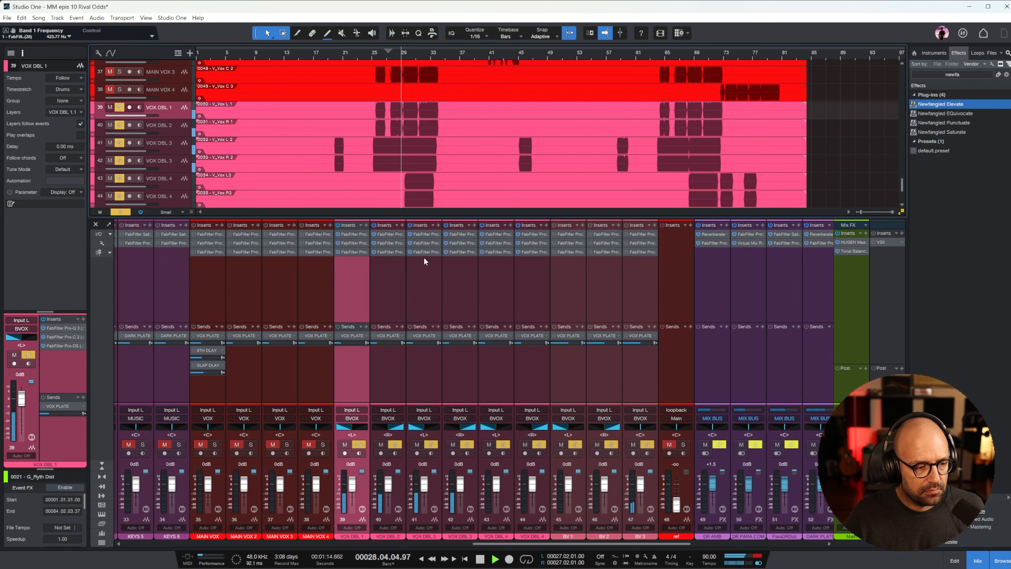
- Copy VOX DBL 1's Pro-Q 3 to the other vocal double channels, close the copied plug-in and stop playback
{"action": "left_click", "coordinate": [390, 283]}
{"action": "left_click", "coordinate": [526, 287], "text": "shift"}
{"action": "left_click_drag", "start_coordinate": [355, 230], "coordinate": [389, 236]}
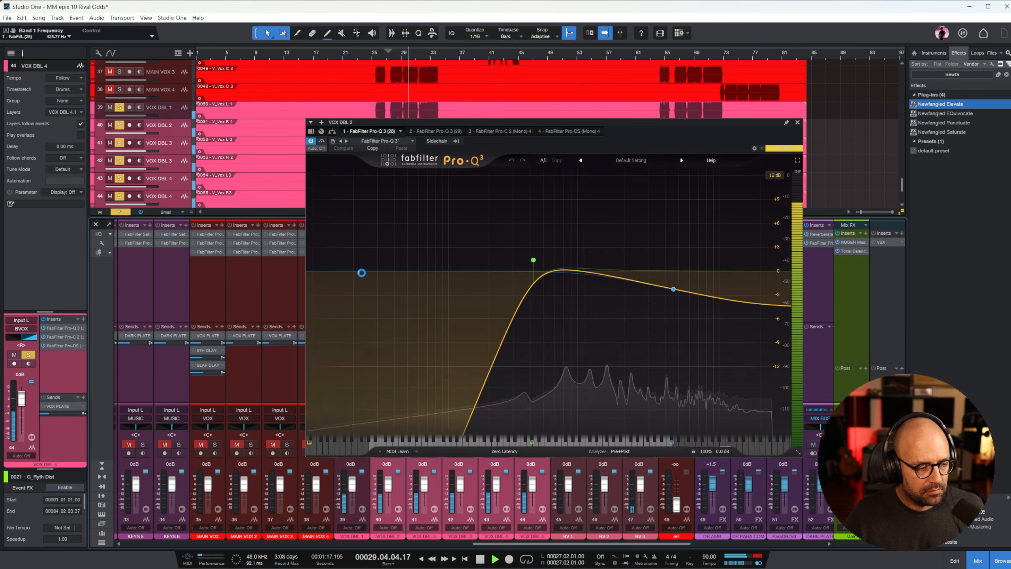
{"action": "left_click", "coordinate": [797, 123]}
{"action": "key", "text": "space"}
{"action": "left_click", "coordinate": [384, 290]}
- Open the Pro-C 2 compressor on VOX DBL 1 and play the vocal doubles through it
{"action": "left_click", "coordinate": [343, 289]}
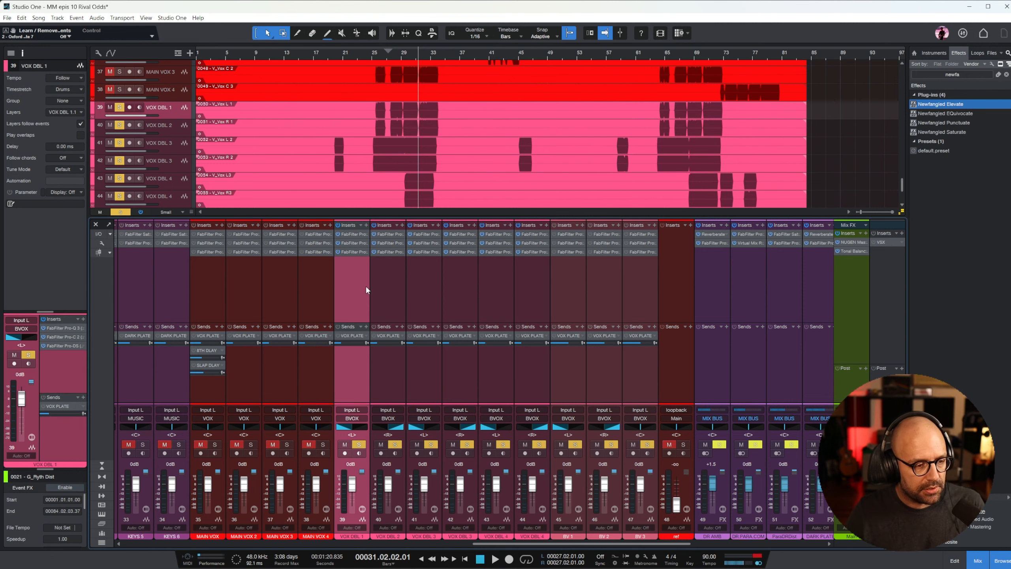
{"action": "left_click", "coordinate": [355, 244]}
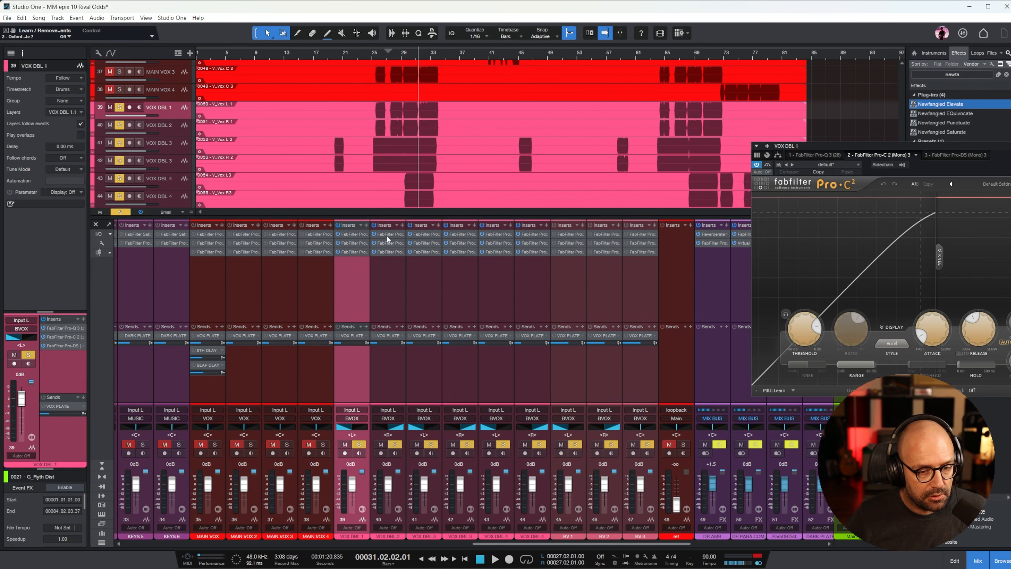
{"action": "left_click_drag", "start_coordinate": [998, 147], "coordinate": [580, 152]}
{"action": "key", "text": "space"}
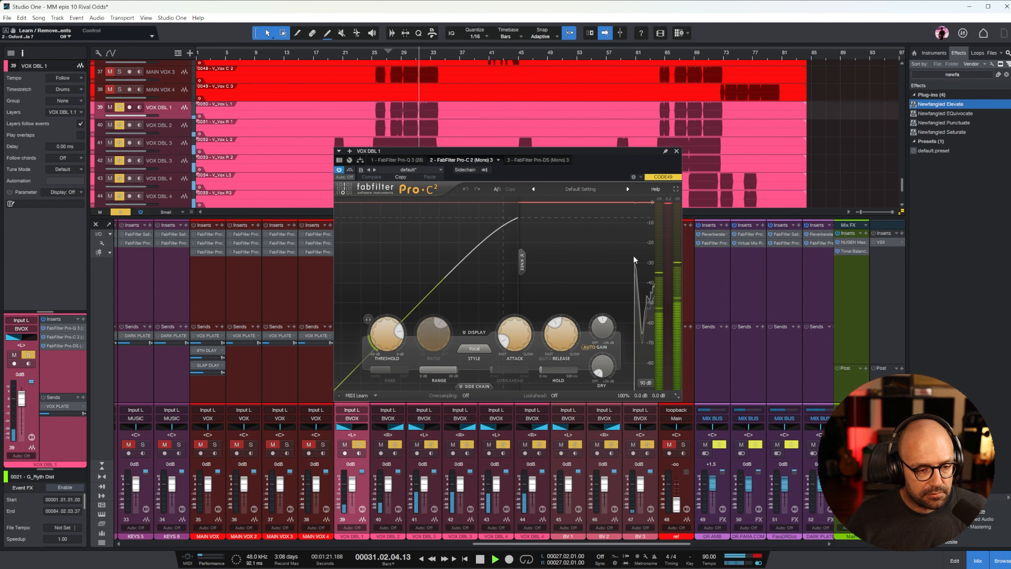
- Audition the Pro-DS on VOX DBL 1 during playback, close it, and activate the inserts and sends on all VOX DBL channels
{"action": "left_click", "coordinate": [542, 159]}
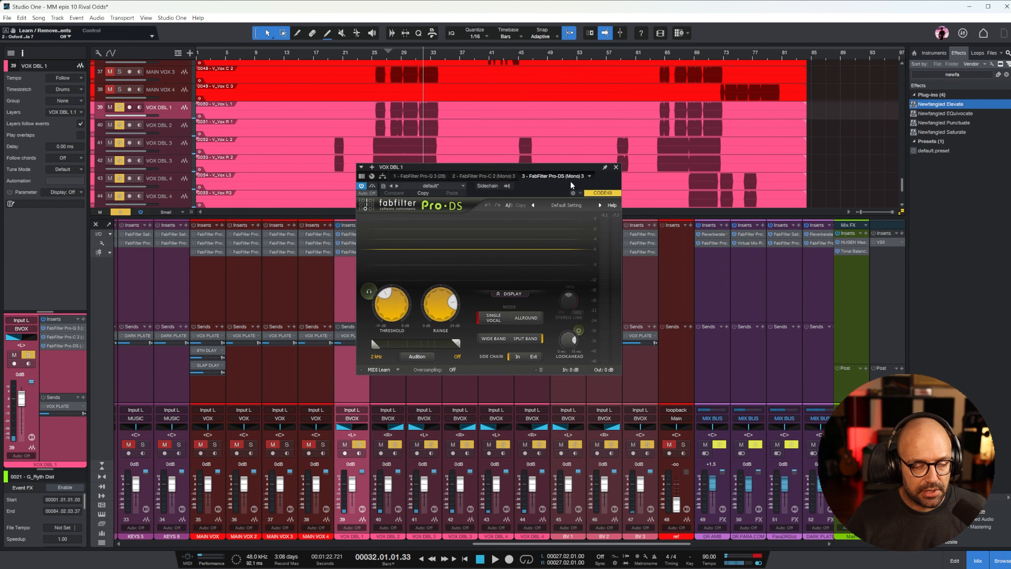
{"action": "key", "text": "space"}
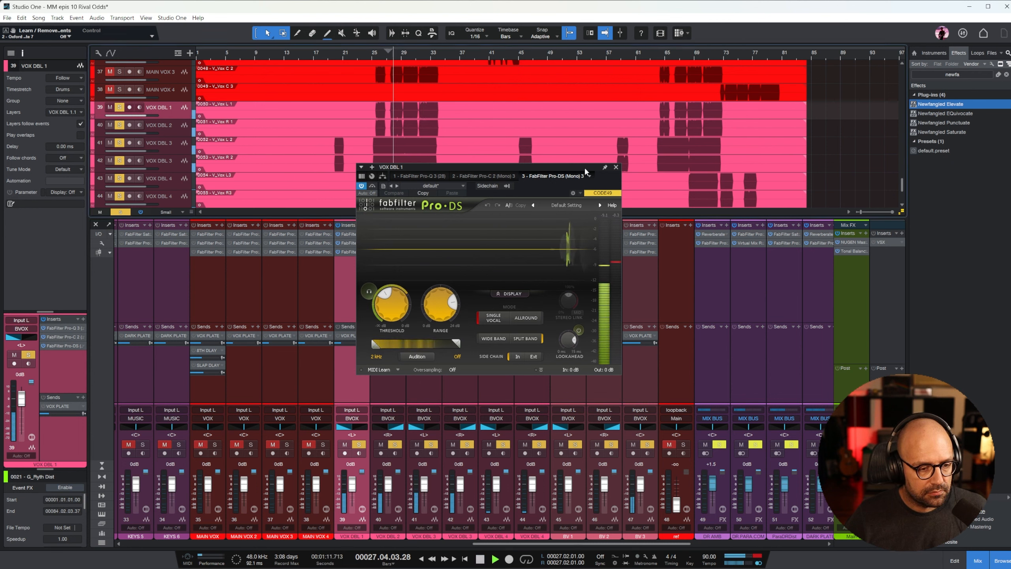
{"action": "left_click", "coordinate": [616, 167]}
{"action": "key", "text": "space"}
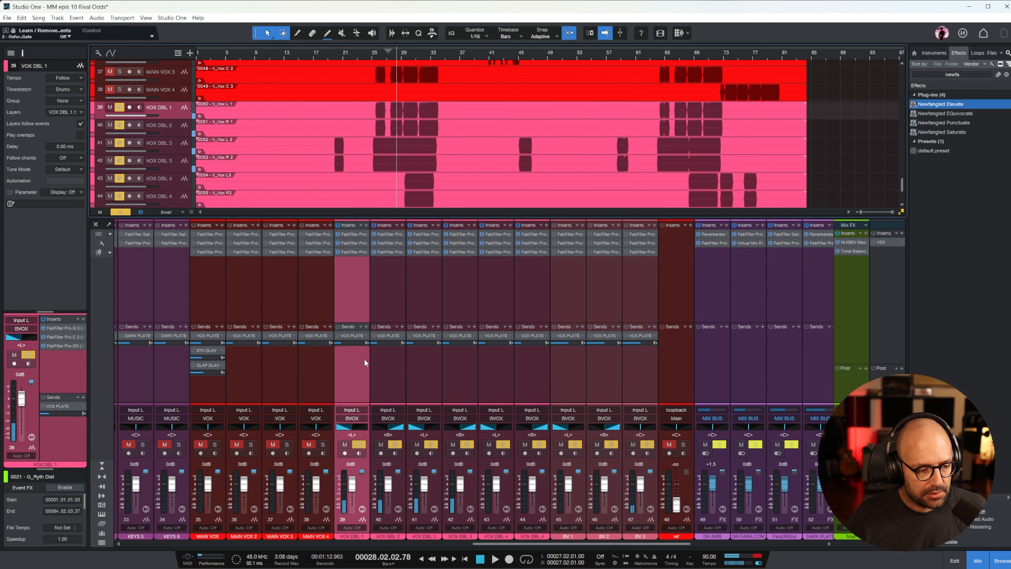
{"action": "left_click", "coordinate": [535, 387], "text": "shift"}
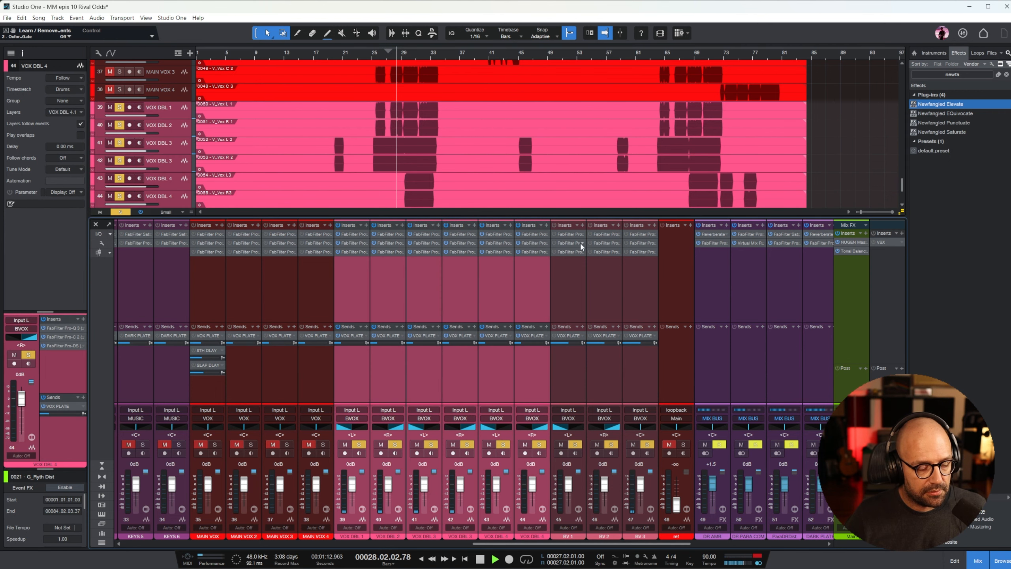
- On the BVOX bus Pro-Q 3, add a low cut at about 216 Hz, a low-mid dip and a 2.44 dB boost near 10.7 kHz
{"action": "left_click_drag", "start_coordinate": [600, 543], "coordinate": [544, 551]}
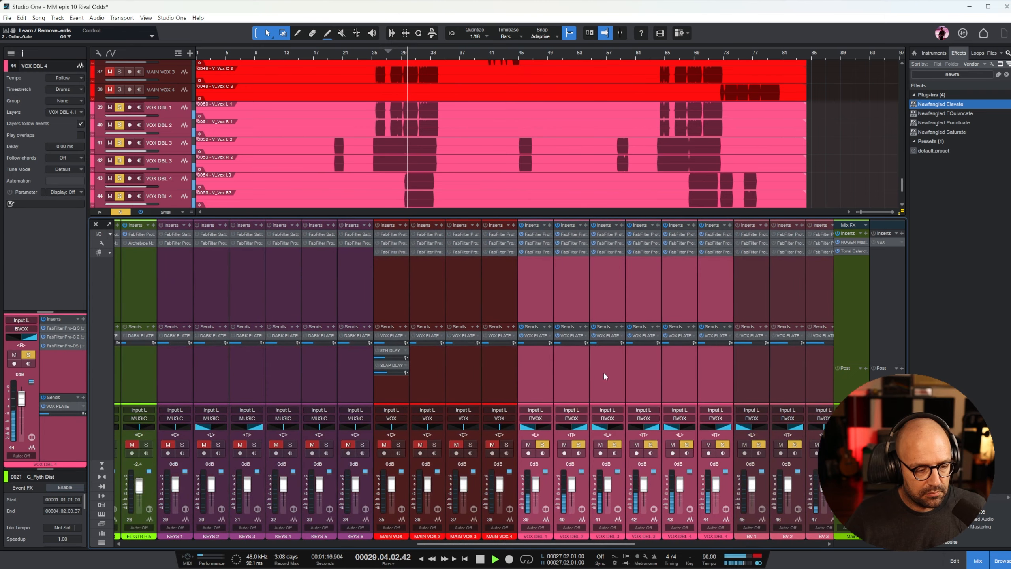
{"action": "left_click_drag", "start_coordinate": [609, 544], "coordinate": [800, 544]}
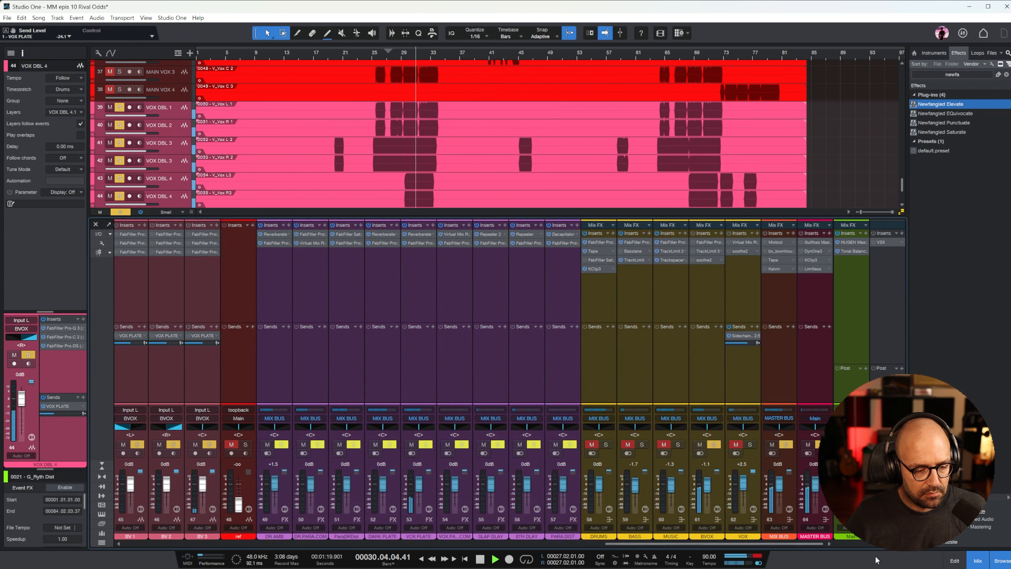
{"action": "double_click", "coordinate": [706, 242]}
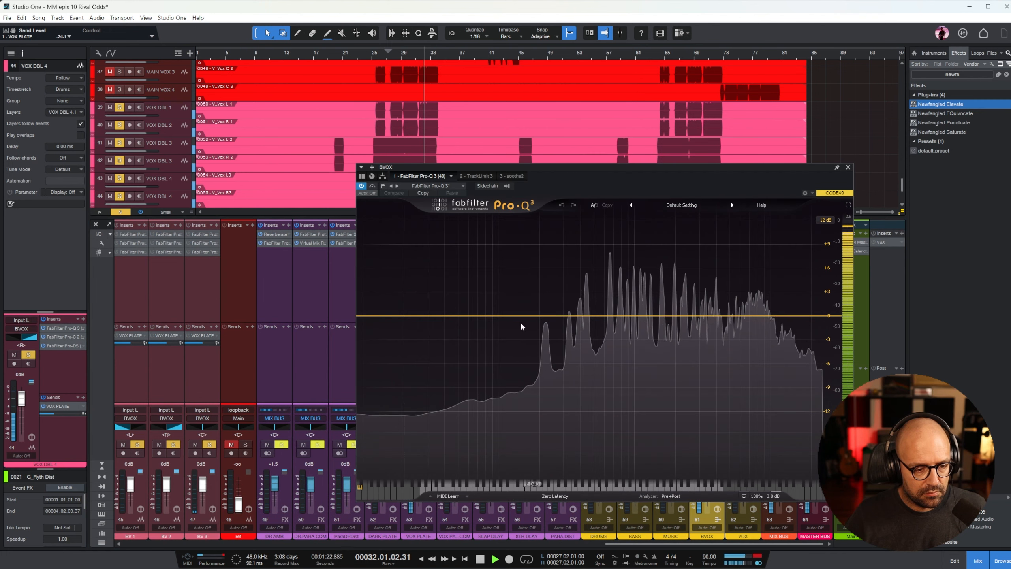
{"action": "left_click_drag", "start_coordinate": [372, 316], "coordinate": [544, 321]}
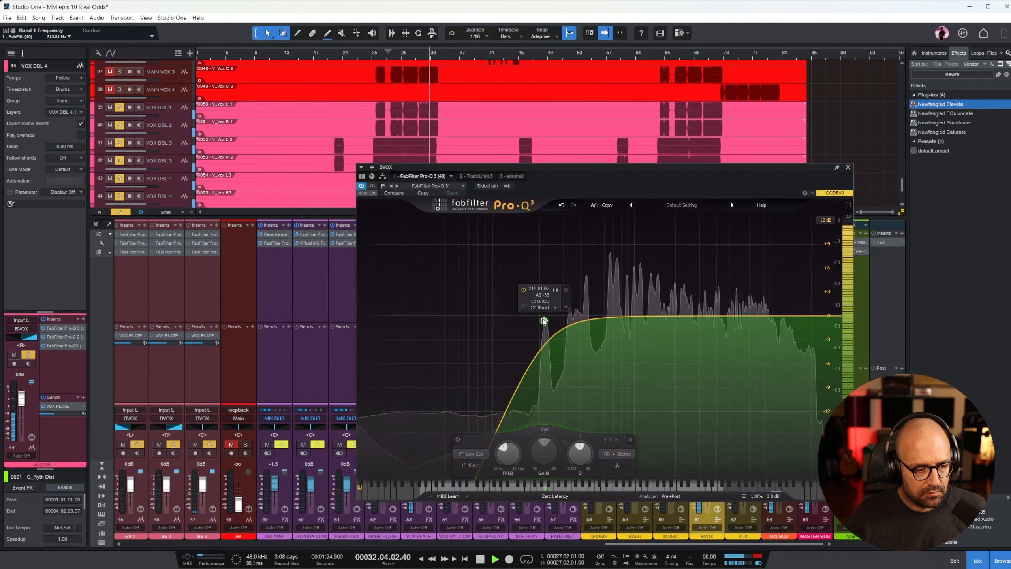
{"action": "left_click_drag", "start_coordinate": [613, 317], "coordinate": [605, 354]}
{"action": "left_click_drag", "start_coordinate": [745, 316], "coordinate": [774, 296]}
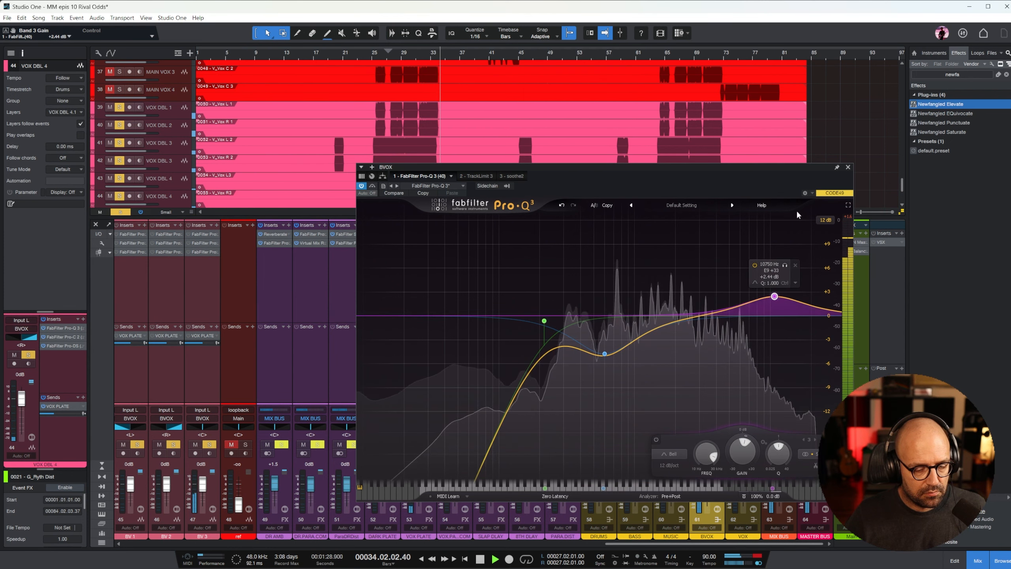
{"action": "left_click", "coordinate": [848, 167]}
- Raise the BV 3 channel fader to +3.3 dB
{"action": "left_click_drag", "start_coordinate": [677, 543], "coordinate": [545, 547]}
{"action": "left_click", "coordinate": [661, 304]}
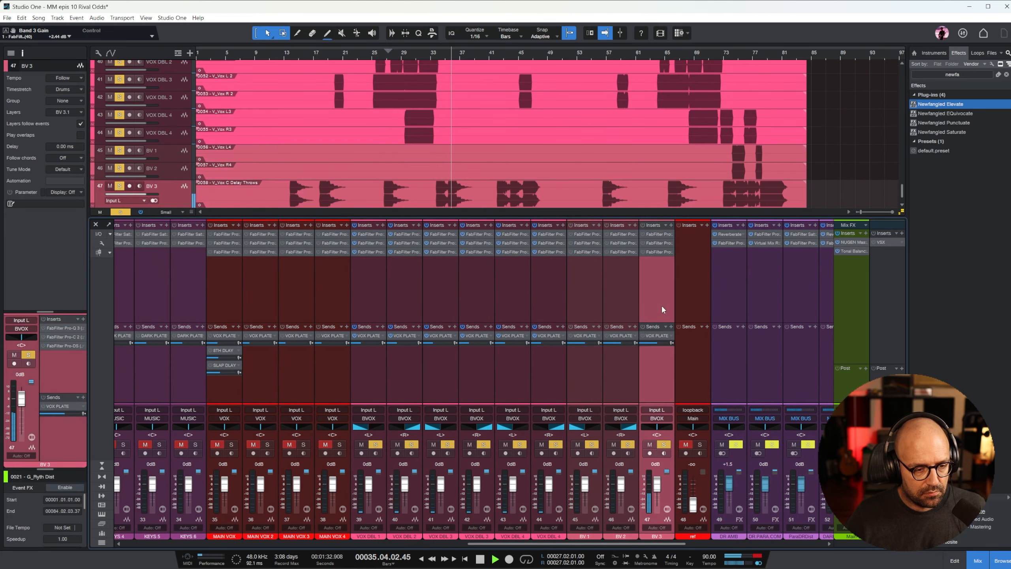
{"action": "left_click_drag", "start_coordinate": [660, 486], "coordinate": [660, 484]}
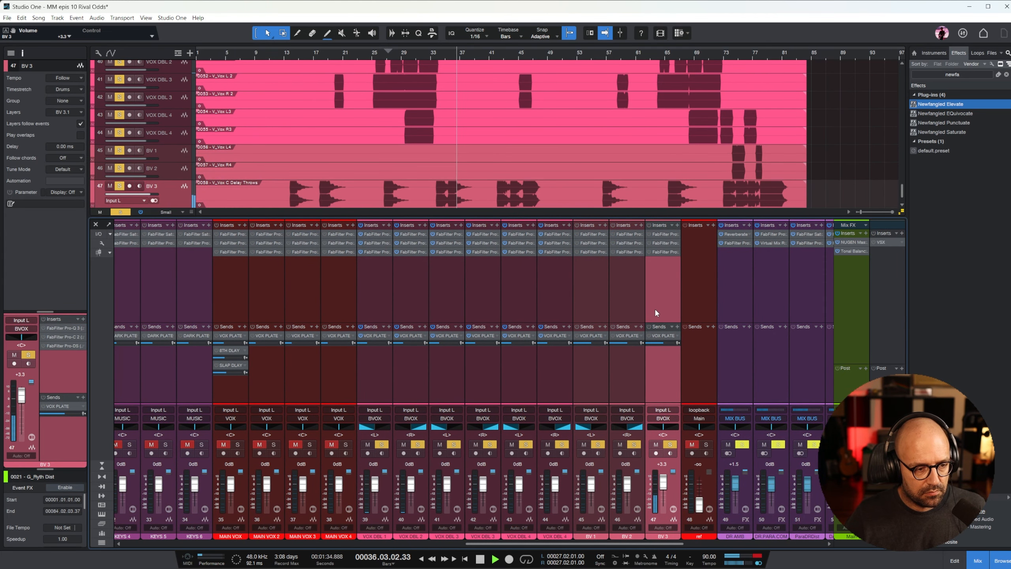
- Activate the insert effects on the BV 1 and BV 2 channels
{"action": "left_click", "coordinate": [602, 294]}
{"action": "left_click", "coordinate": [621, 296], "text": "shift"}
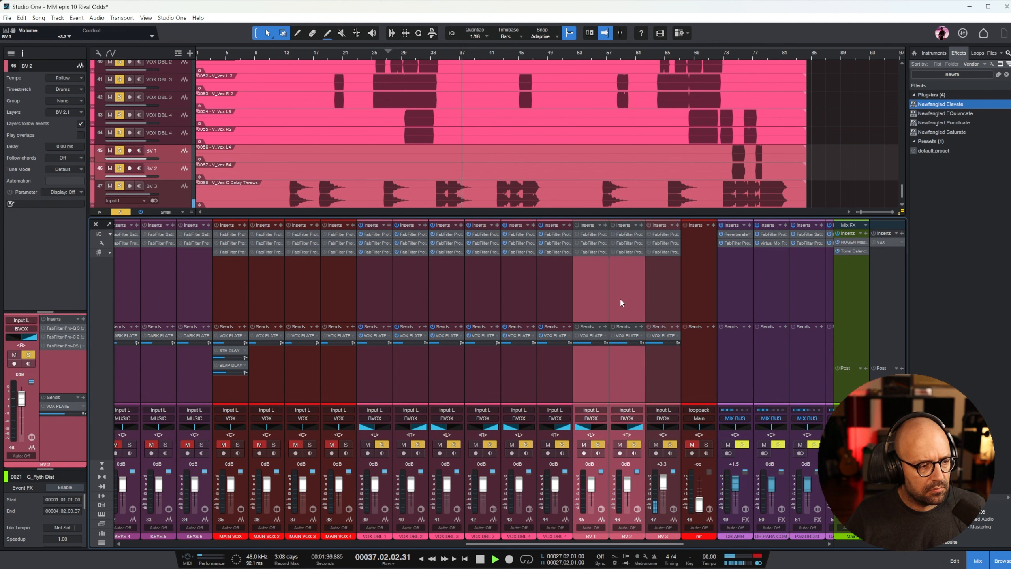
{"action": "left_click", "coordinate": [592, 288]}
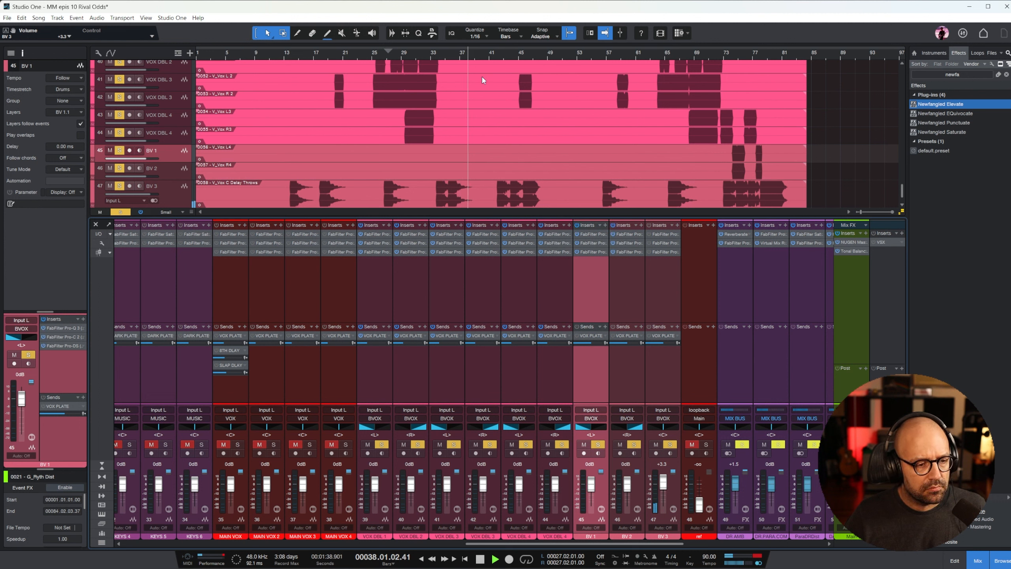
- Play from about bar 74 and, in BV 3's Pro-Q 3, raise the low-cut frequency and add an upper-mid bell boost
{"action": "left_click", "coordinate": [439, 52]}
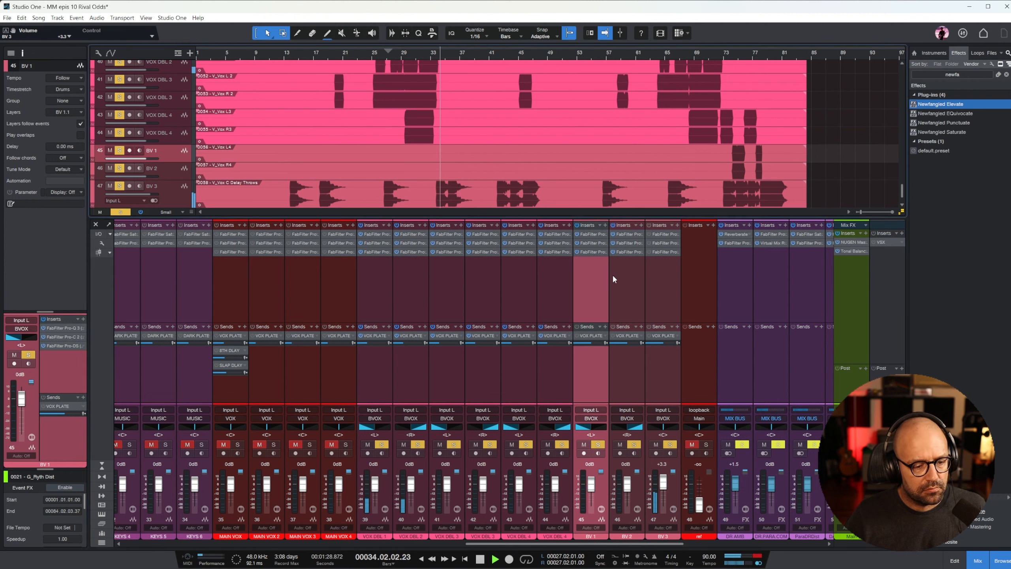
{"action": "left_click", "coordinate": [732, 52]}
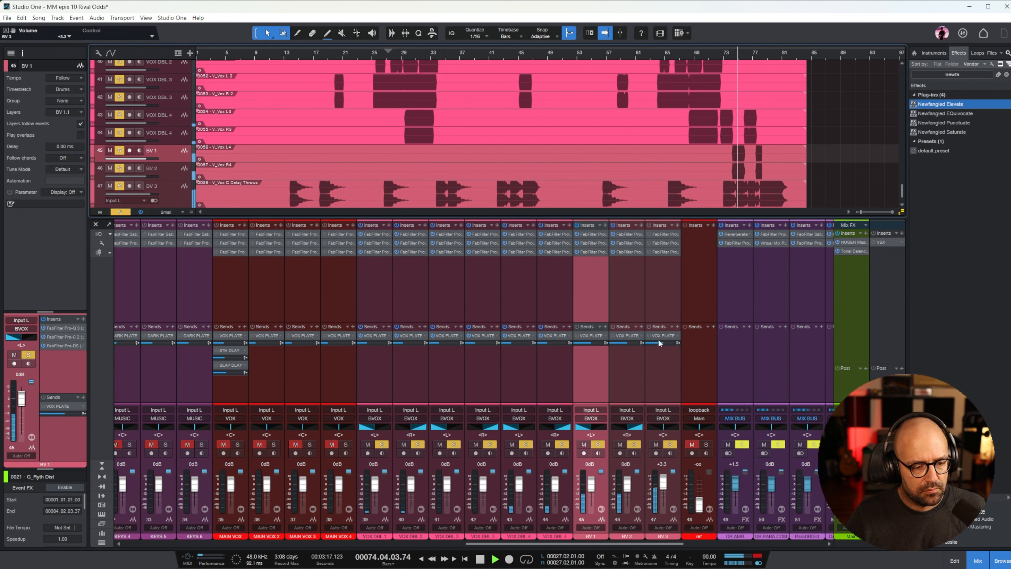
{"action": "left_click", "coordinate": [661, 380]}
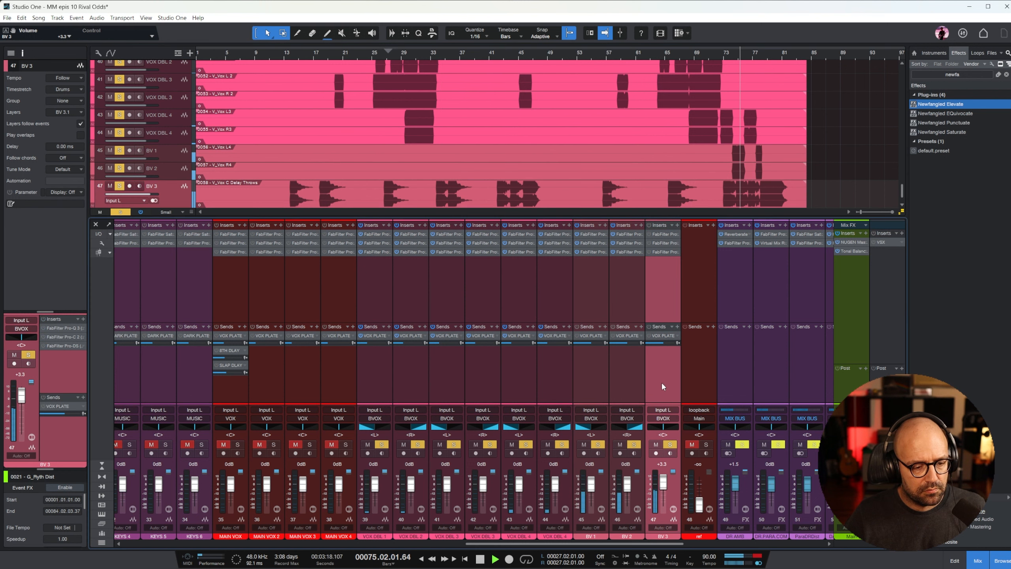
{"action": "left_click", "coordinate": [660, 234]}
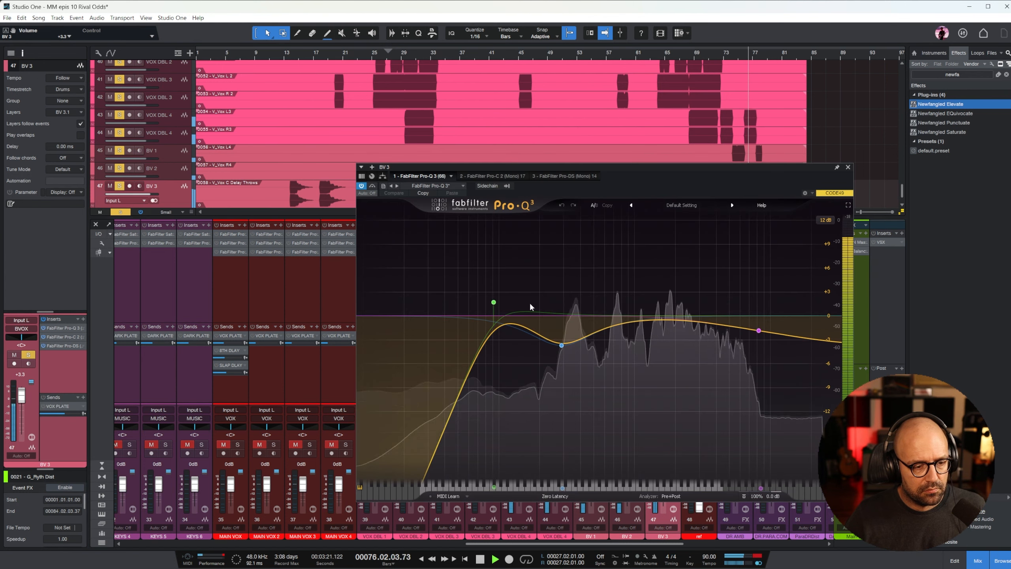
{"action": "left_click_drag", "start_coordinate": [493, 301], "coordinate": [582, 305]}
{"action": "left_click", "coordinate": [693, 304]}
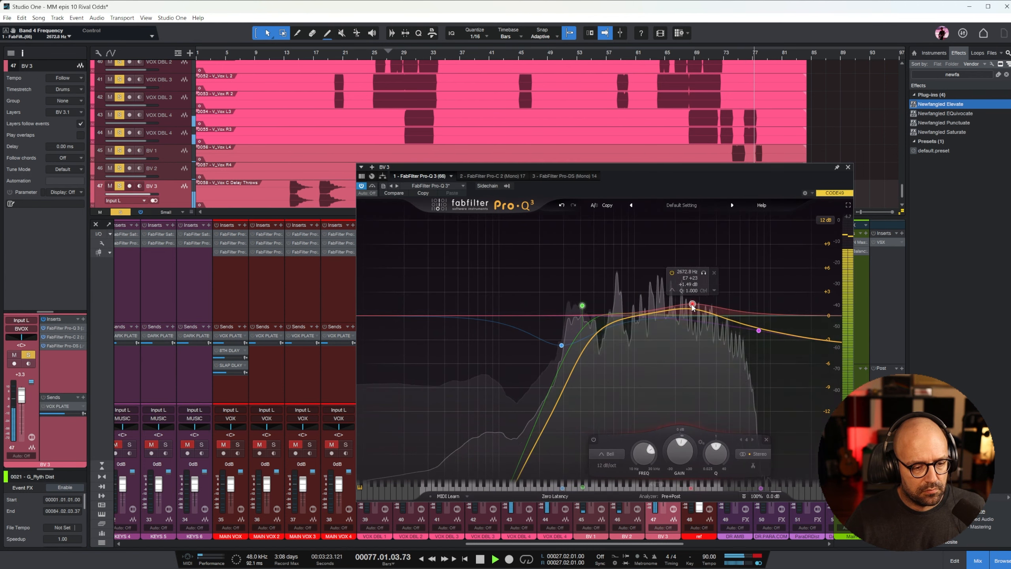
{"action": "left_click_drag", "start_coordinate": [692, 306], "coordinate": [687, 296]}
{"action": "left_click", "coordinate": [848, 168]}
- Stop playback and move the solo from the BVOX bus to the VOX bus
{"action": "key", "text": "space"}
{"action": "left_click_drag", "start_coordinate": [639, 543], "coordinate": [778, 542]}
{"action": "left_click", "coordinate": [713, 445]}
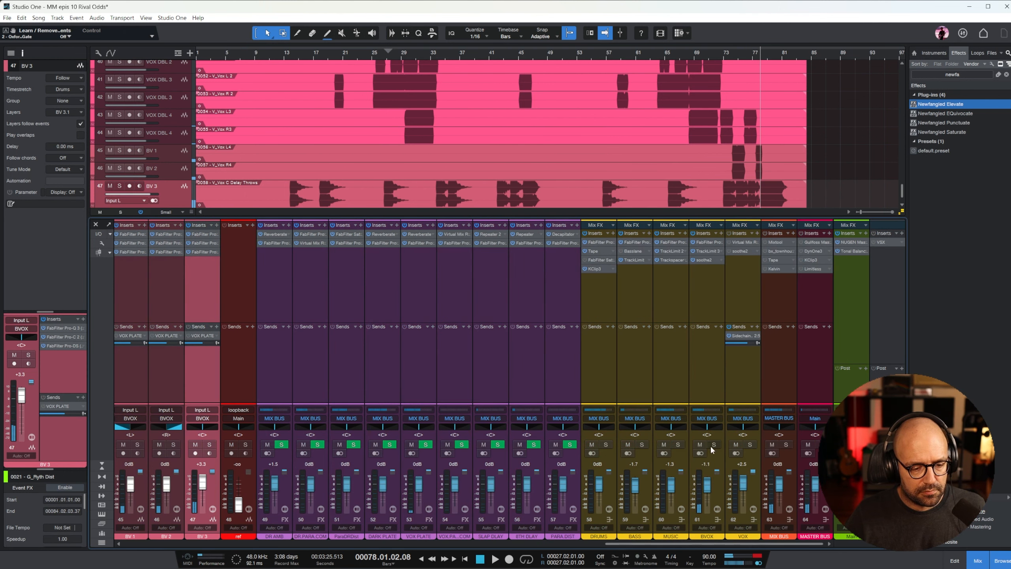
{"action": "left_click", "coordinate": [703, 298]}
{"action": "left_click", "coordinate": [750, 444]}
{"action": "left_click", "coordinate": [735, 292]}
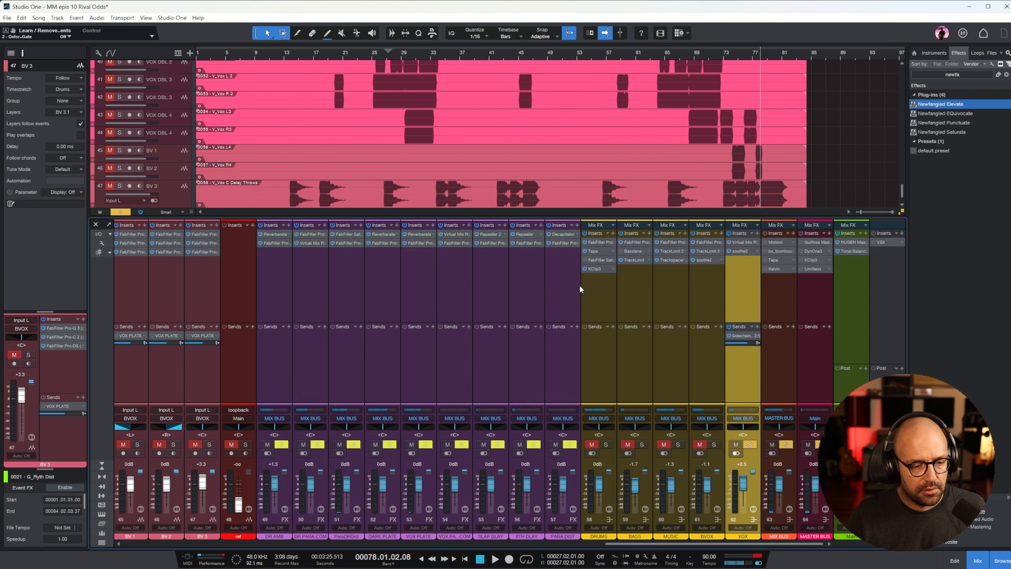
- Set the FG-2A gain to 38.7 in the VOX bus's Virtual Mix Rack
{"action": "key", "text": "F11"}
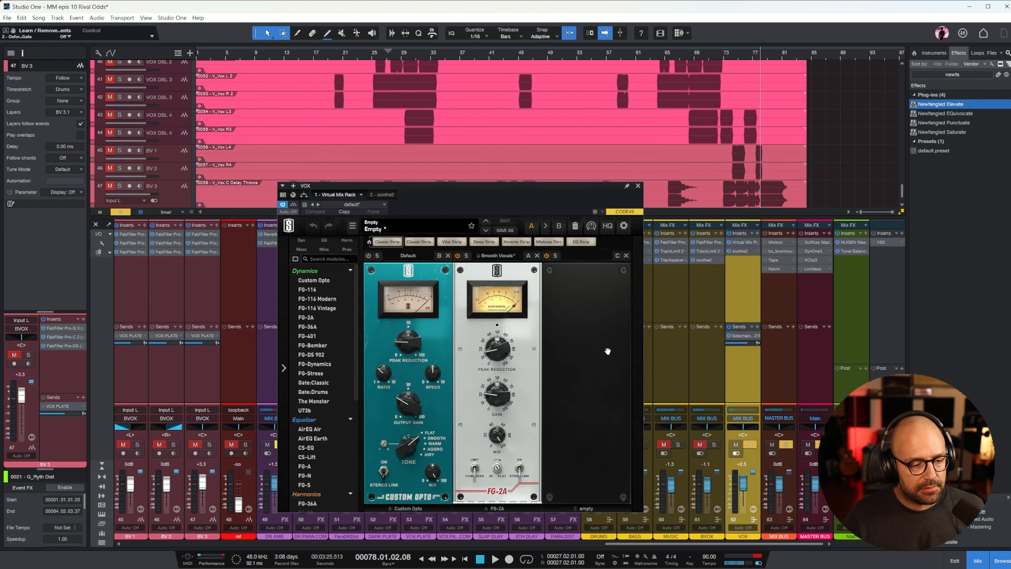
{"action": "left_click_drag", "start_coordinate": [494, 391], "coordinate": [495, 379]}
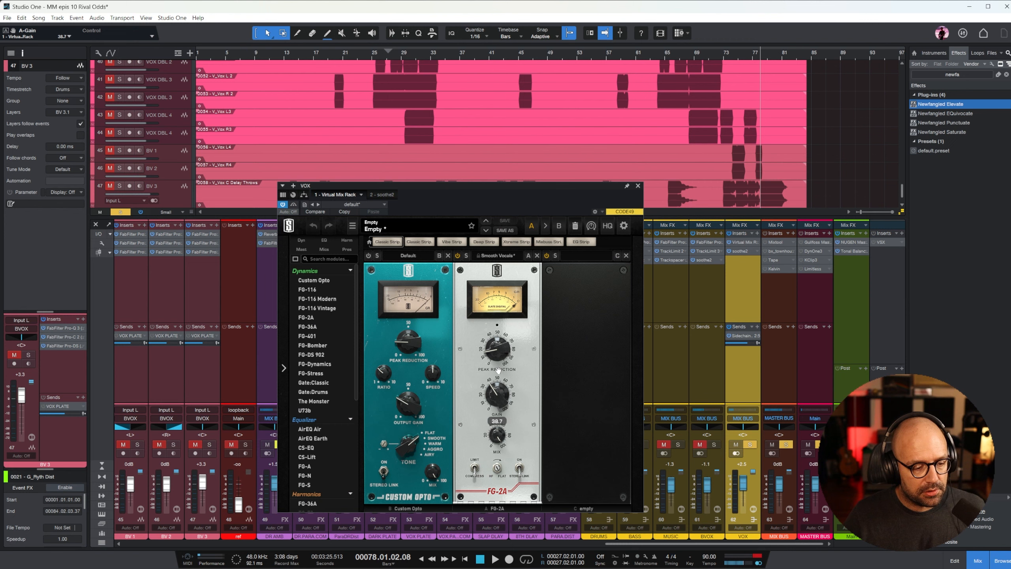
{"action": "left_click", "coordinate": [638, 187]}
- Activate the insert effects on the four MAIN VOX channels while the song plays
{"action": "scroll", "coordinate": [427, 315], "scroll_direction": "up", "scroll_amount": 6}
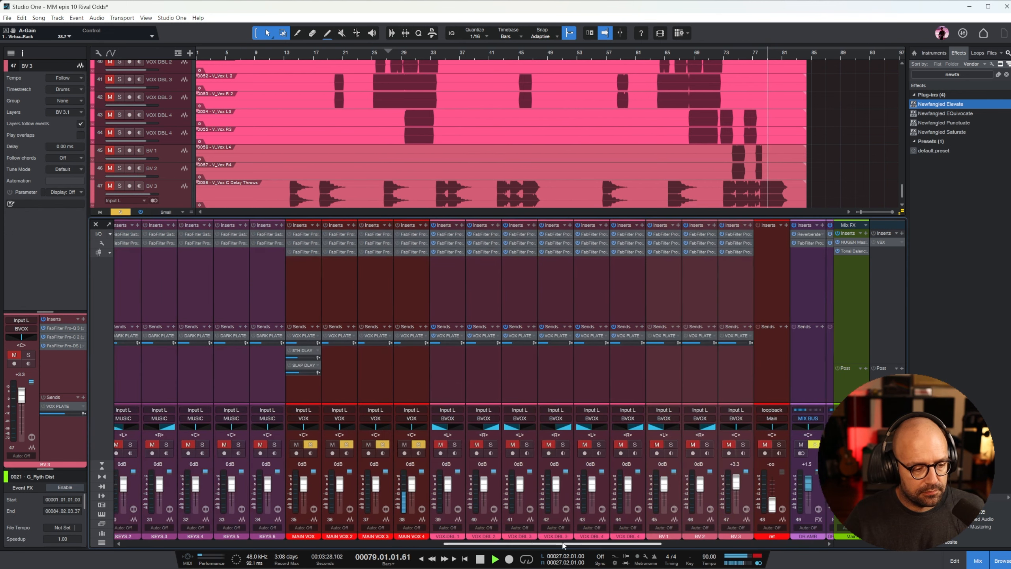
{"action": "left_click", "coordinate": [513, 271]}
{"action": "left_click", "coordinate": [425, 280], "text": "shift"}
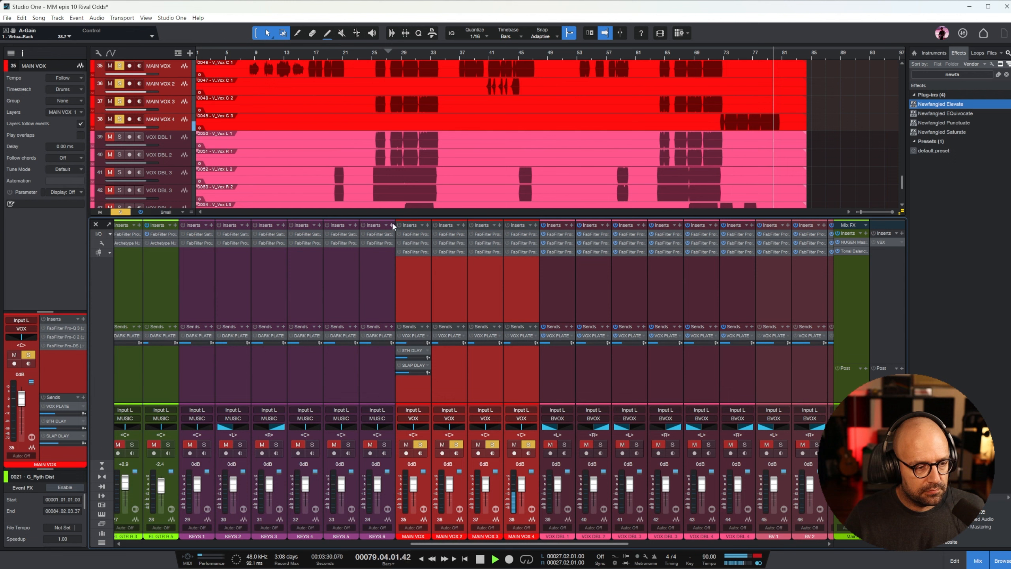
{"action": "left_click", "coordinate": [519, 283]}
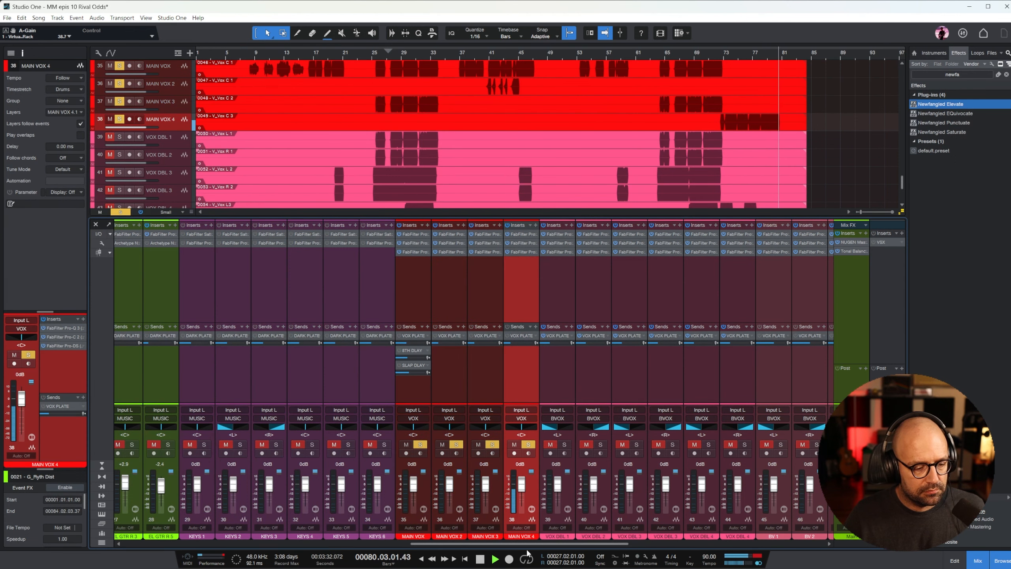
- Lower the VOX bus fader to -0.4 dB
{"action": "left_click_drag", "start_coordinate": [526, 544], "coordinate": [722, 544]}
{"action": "left_click_drag", "start_coordinate": [740, 485], "coordinate": [739, 487]}
{"action": "left_click", "coordinate": [746, 288]}
{"action": "left_click_drag", "start_coordinate": [741, 543], "coordinate": [656, 544]}
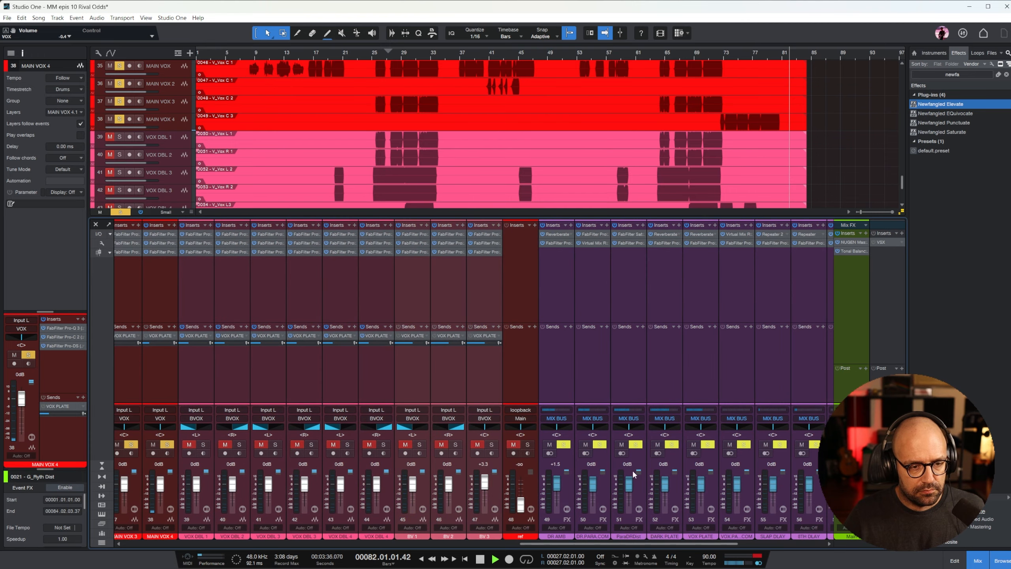
- Copy the 8TH DLAY and SLAP DLAY sends from MAIN VOX to MAIN VOX 2, 3 and 4, and activate MAIN VOX's sends
{"action": "left_click", "coordinate": [313, 55]}
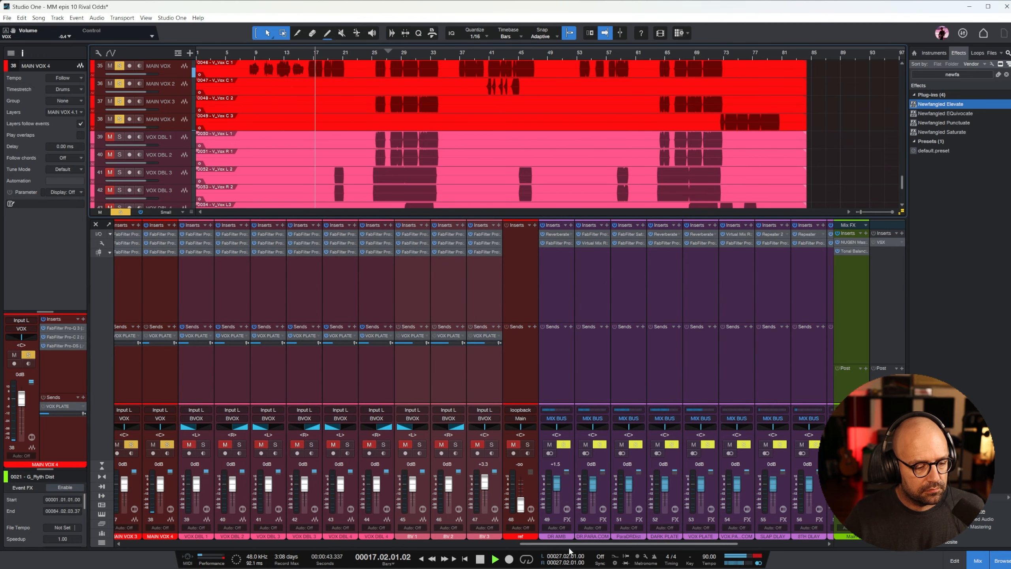
{"action": "left_click_drag", "start_coordinate": [570, 545], "coordinate": [808, 547]}
{"action": "left_click_drag", "start_coordinate": [734, 546], "coordinate": [560, 546]}
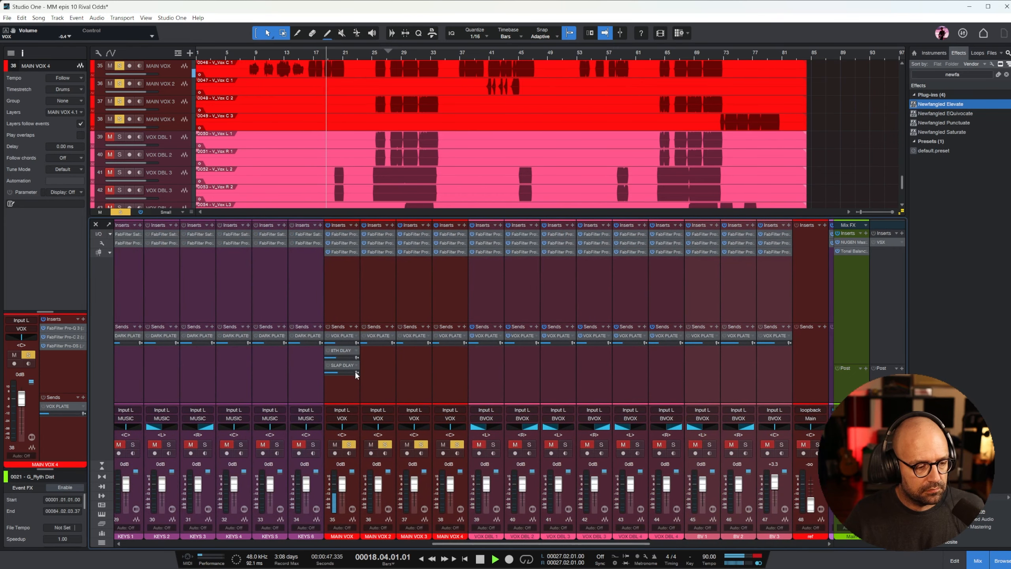
{"action": "left_click", "coordinate": [375, 367]}
{"action": "left_click", "coordinate": [441, 364], "text": "shift"}
{"action": "left_click_drag", "start_coordinate": [358, 349], "coordinate": [377, 370]}
{"action": "left_click", "coordinate": [352, 366]}
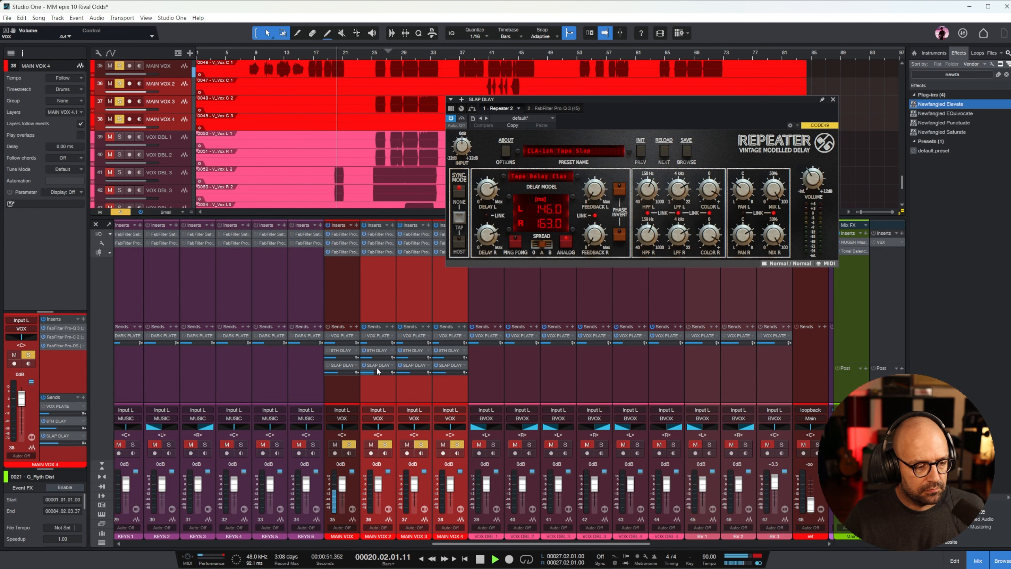
{"action": "left_click", "coordinate": [328, 327]}
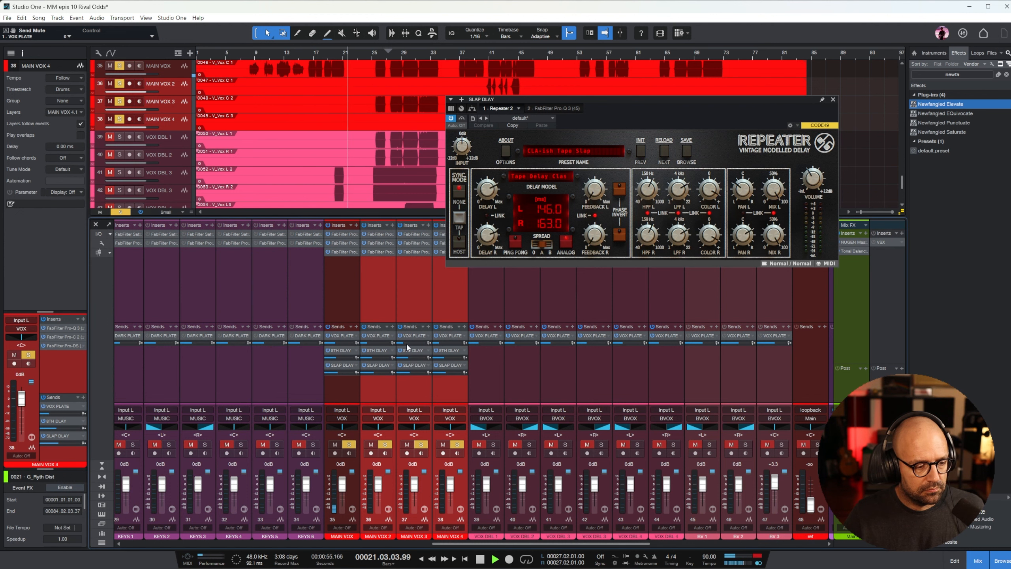
- Play from about bar 8 and, in MAIN VOX's Pro-Q 3, move the low cut and the low-mid dip to higher frequencies
{"action": "left_click", "coordinate": [378, 295]}
{"action": "left_click", "coordinate": [299, 53]}
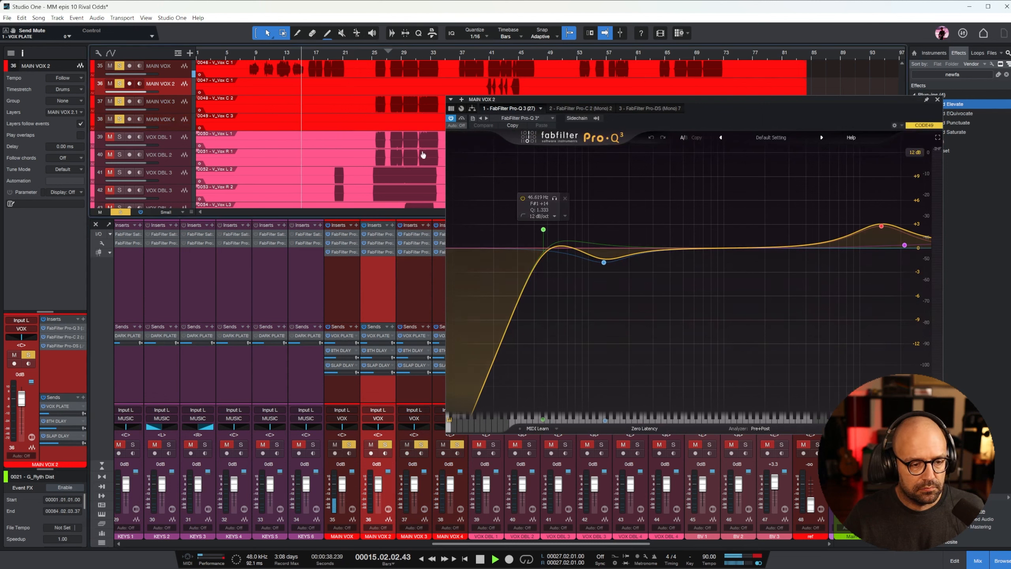
{"action": "left_click", "coordinate": [246, 53]}
{"action": "left_click", "coordinate": [173, 67]}
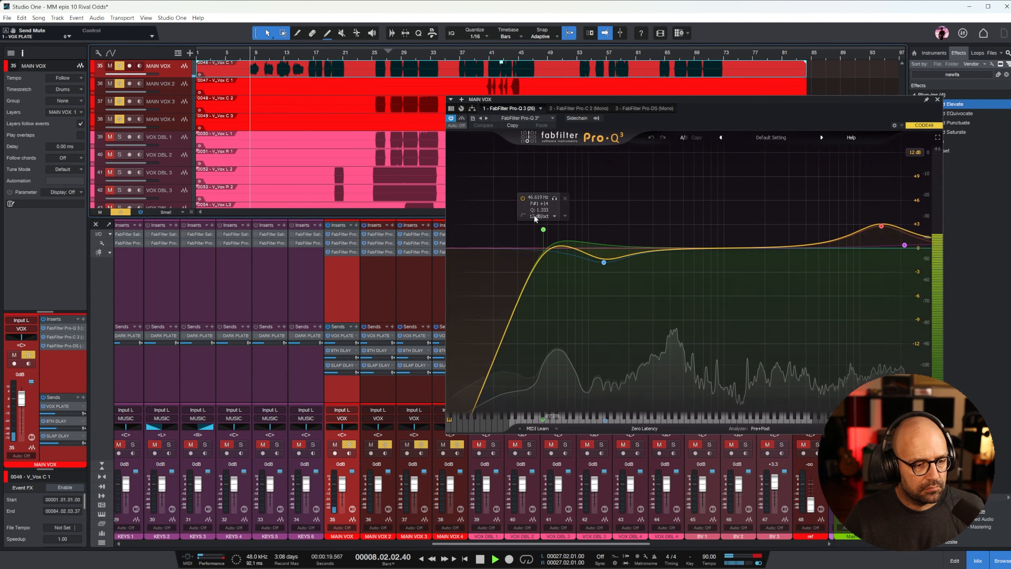
{"action": "left_click_drag", "start_coordinate": [518, 206], "coordinate": [635, 319]}
{"action": "left_click_drag", "start_coordinate": [543, 230], "coordinate": [620, 227]}
{"action": "mouse_move", "coordinate": [682, 268]}
{"action": "left_mouse_down"}
{"action": "mouse_move", "coordinate": [665, 276]}
{"action": "mouse_move", "coordinate": [676, 278]}
{"action": "left_mouse_up"}
{"action": "left_click", "coordinate": [708, 291]}
{"action": "left_click_drag", "start_coordinate": [615, 214], "coordinate": [636, 222]}
- Add a bell cut of about 2.8 dB around 1.1 kHz in MAIN VOX's Pro-Q 3
{"action": "left_click", "coordinate": [730, 245]}
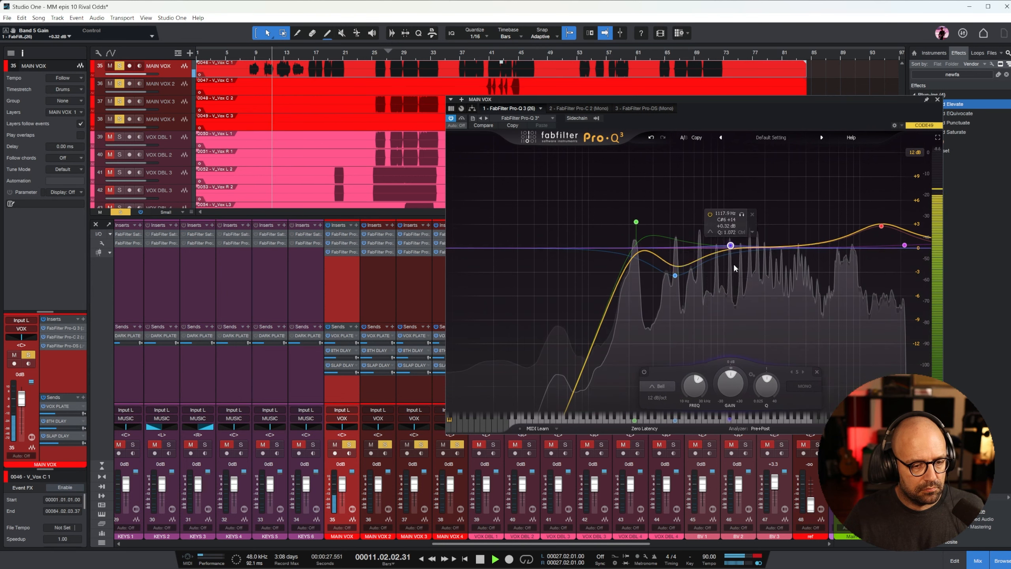
{"action": "left_click_drag", "start_coordinate": [730, 245], "coordinate": [736, 270]}
{"action": "left_click", "coordinate": [938, 99]}
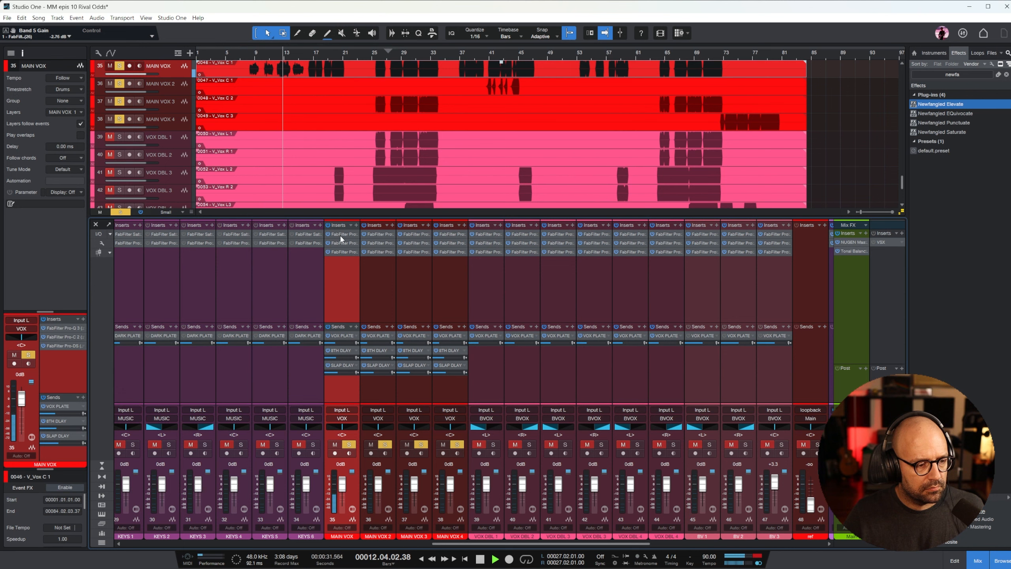
- View the Pro-Q 3 curve on MAIN VOX 3 and close the plug-in
{"action": "left_click", "coordinate": [403, 235]}
{"action": "left_click_drag", "start_coordinate": [403, 235], "coordinate": [411, 235]}
{"action": "left_click", "coordinate": [938, 99]}
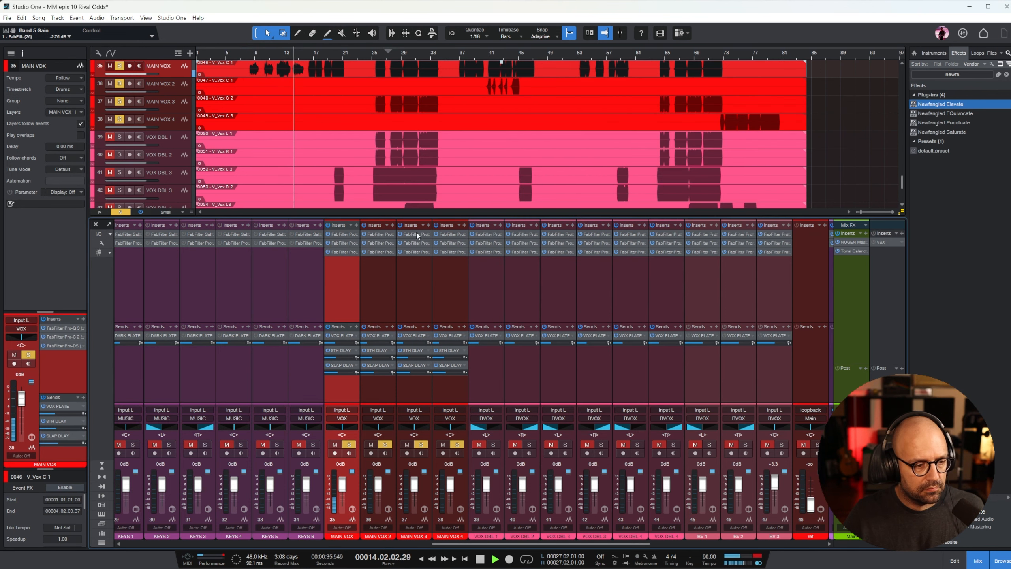
- Check MAIN VOX 4's Pro-Q 3, and during chorus playback lower MAIN VOX 3 to -7.5 dB and MAIN VOX 4 to -6.3 dB
{"action": "left_click", "coordinate": [448, 234]}
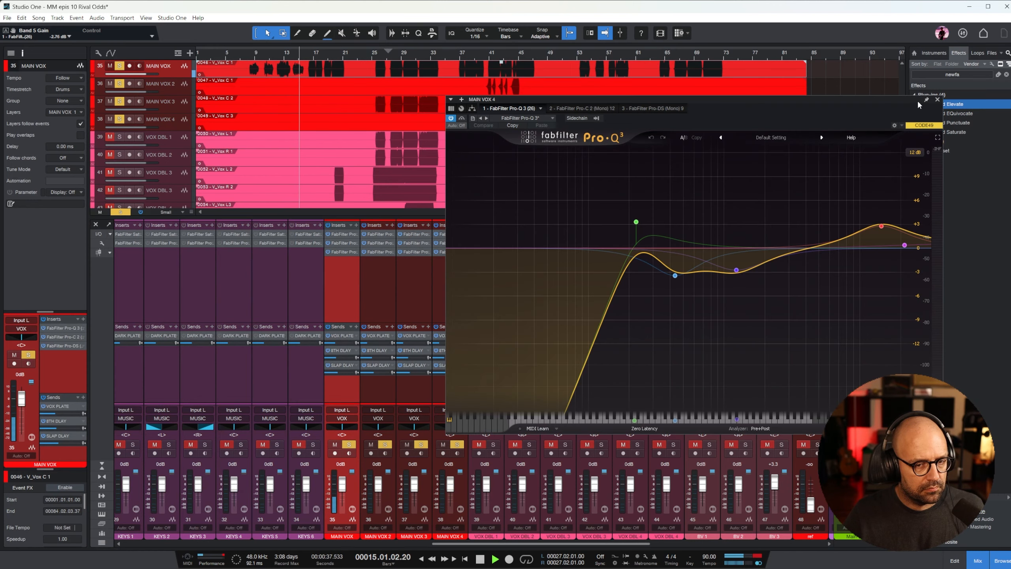
{"action": "left_click", "coordinate": [935, 101]}
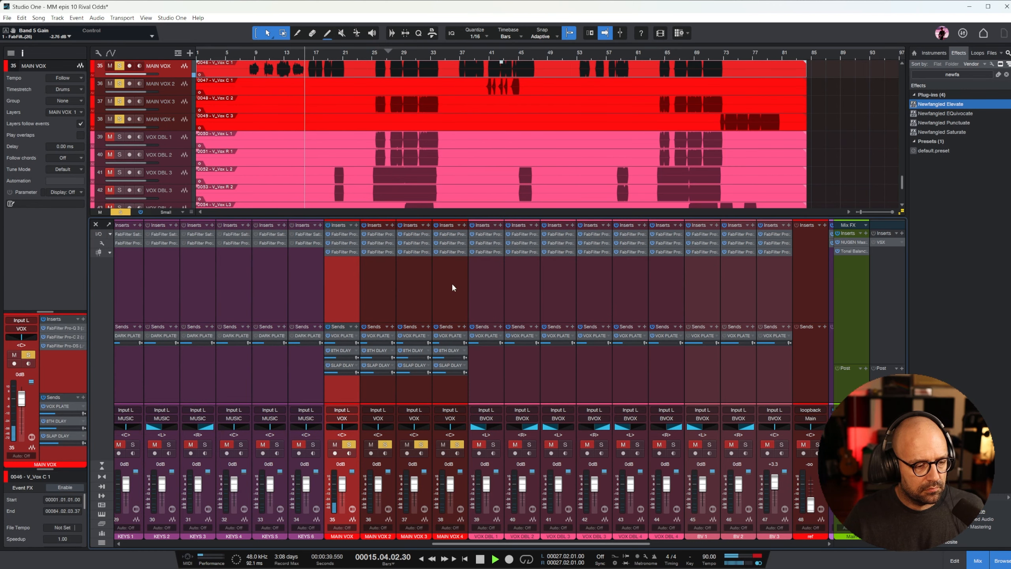
{"action": "left_click", "coordinate": [379, 55]}
{"action": "left_click_drag", "start_coordinate": [417, 488], "coordinate": [414, 495]}
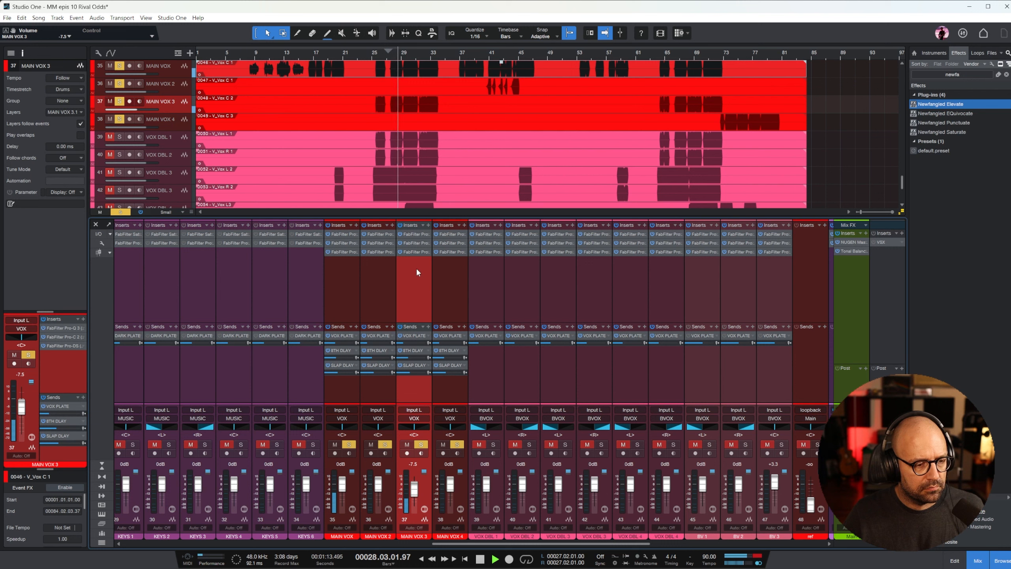
{"action": "left_click_drag", "start_coordinate": [453, 486], "coordinate": [452, 490]}
{"action": "key", "text": "space"}
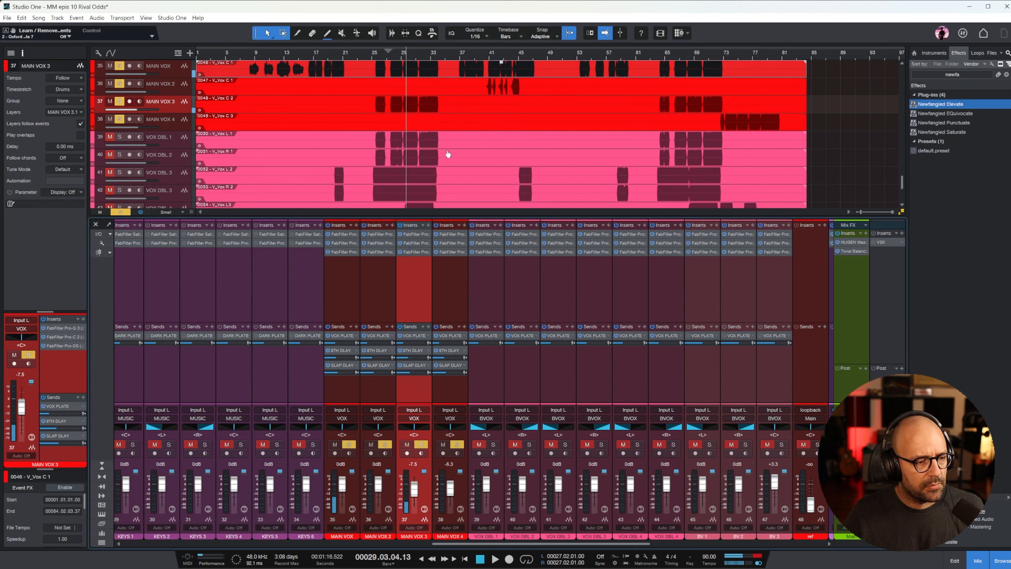
- Enlarge the MAIN VOX 3 and MAIN VOX 4 tracks and insert MicroShift at the end of both channels' effect chains
{"action": "left_click", "coordinate": [456, 394], "text": "shift"}
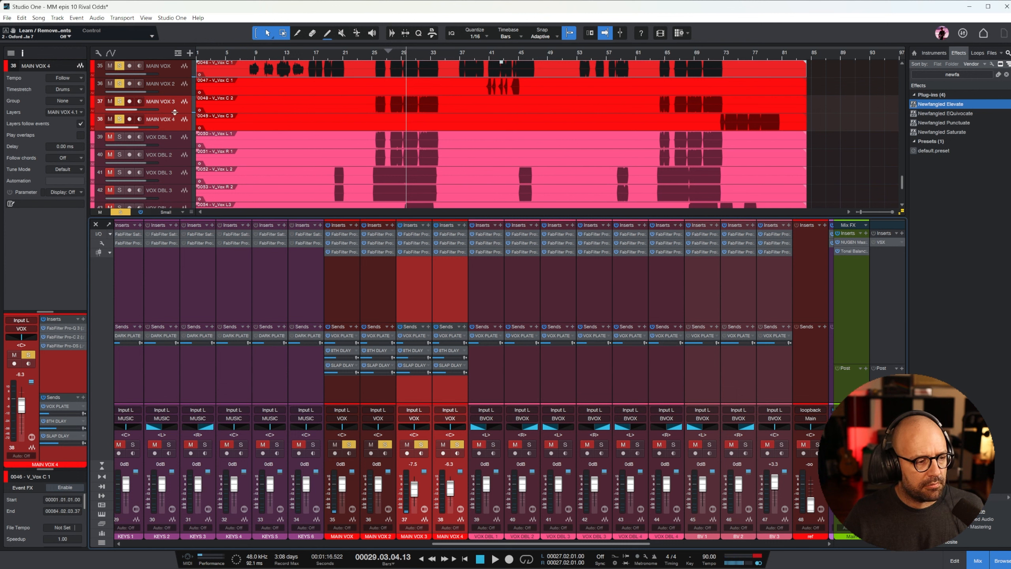
{"action": "left_click_drag", "start_coordinate": [183, 130], "coordinate": [181, 143]}
{"action": "double_click", "coordinate": [960, 77]}
{"action": "type", "text": "micro"}
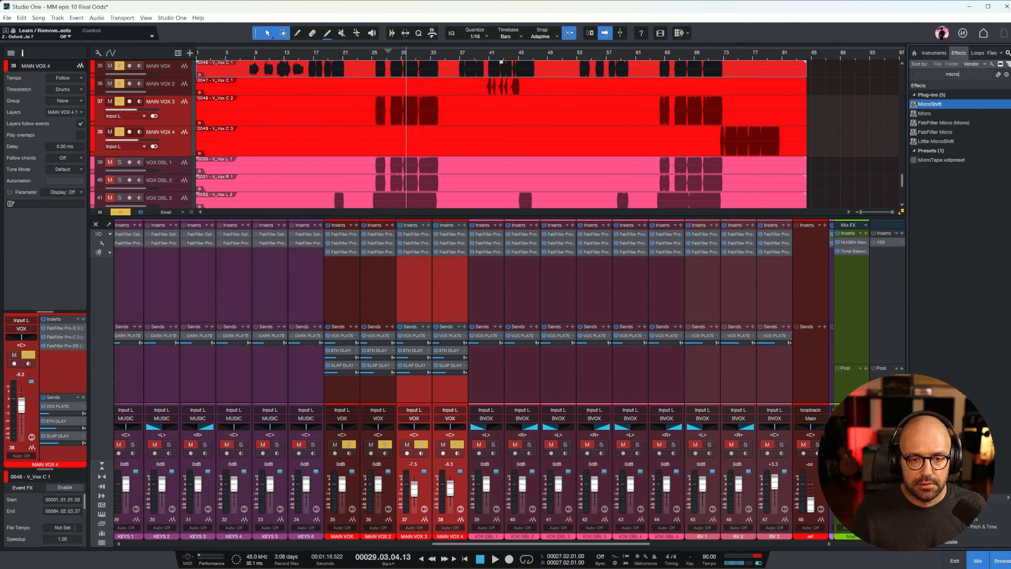
{"action": "left_click_drag", "start_coordinate": [946, 102], "coordinate": [416, 289]}
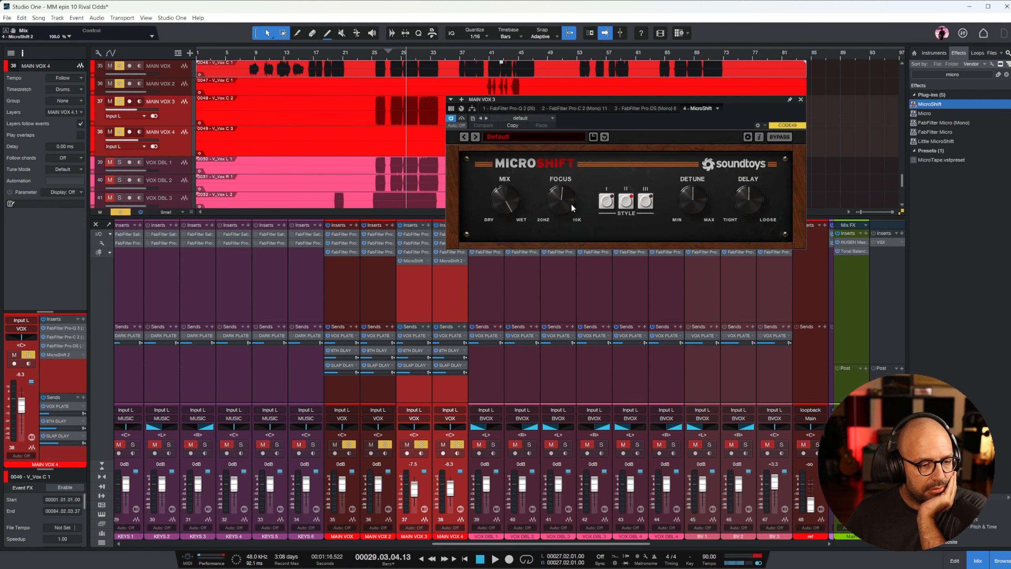
- Lower MicroShift's Focus to about 94.4 Hz on MAIN VOX 3 and about 145.7 Hz on MAIN VOX 4
{"action": "left_click", "coordinate": [456, 284]}
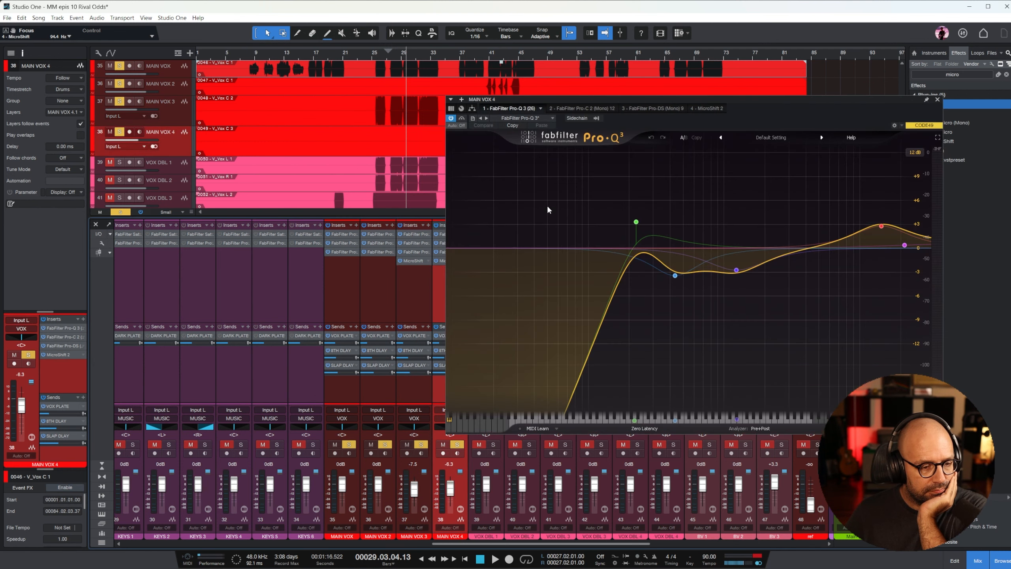
{"action": "left_click", "coordinate": [707, 109]}
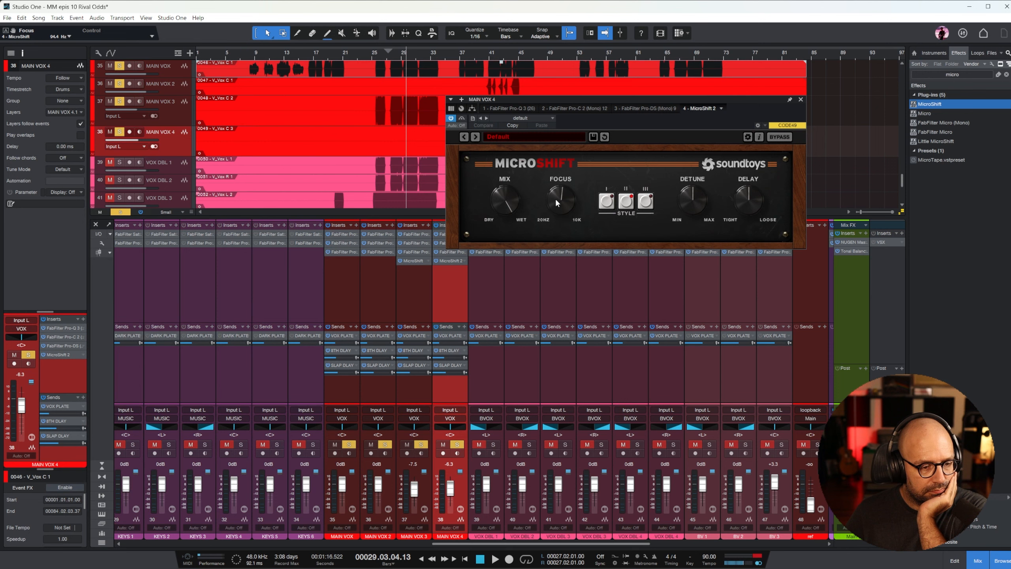
{"action": "key", "text": "space"}
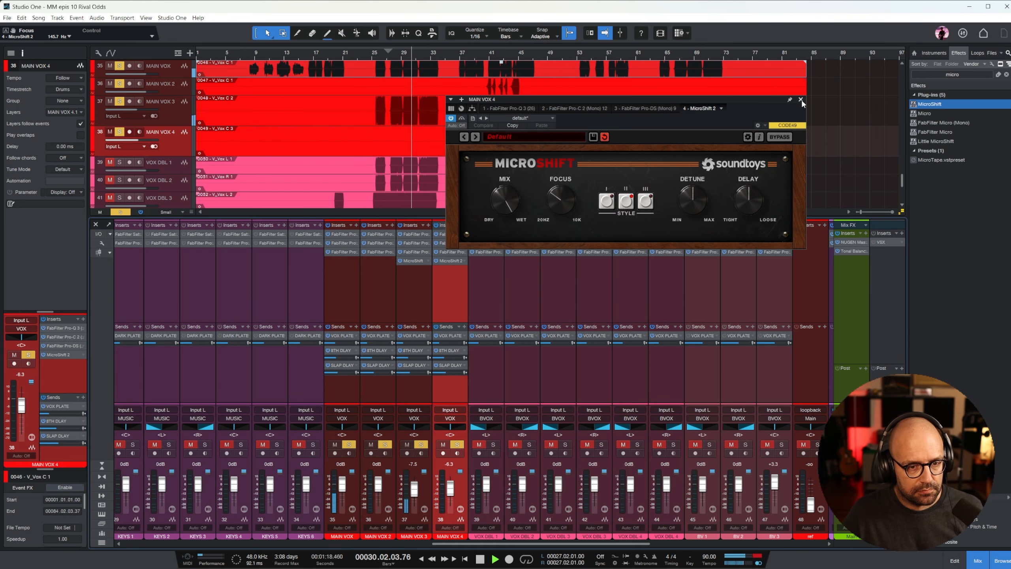
{"action": "left_click", "coordinate": [801, 99]}
- Play from about bar 41, lower MAIN VOX 2 to -8.9 dB and copy MAIN VOX 3's MicroShift onto it
{"action": "left_click", "coordinate": [405, 289]}
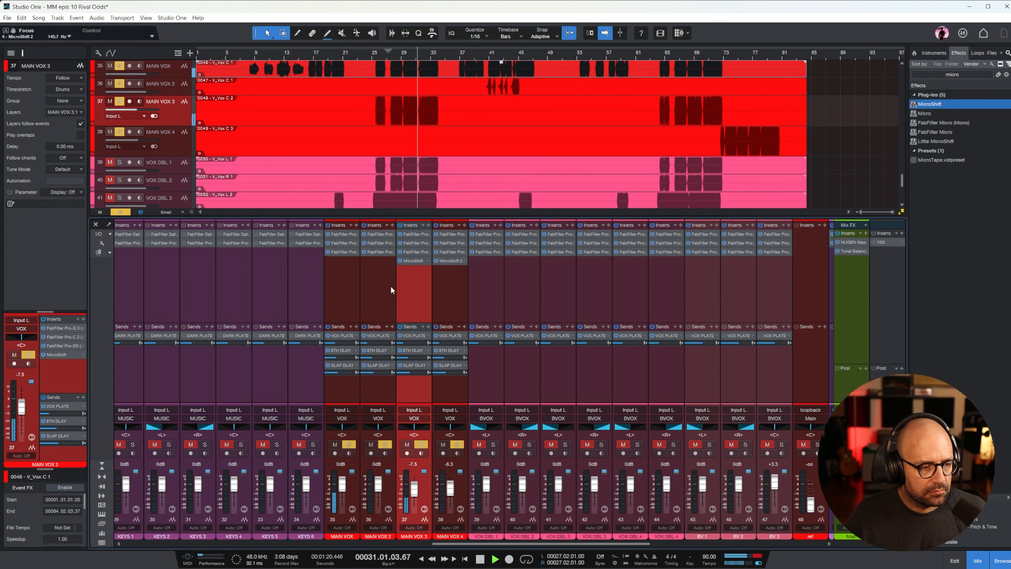
{"action": "left_click", "coordinate": [390, 284]}
{"action": "left_click", "coordinate": [489, 54]}
{"action": "left_click_drag", "start_coordinate": [378, 483], "coordinate": [377, 490]}
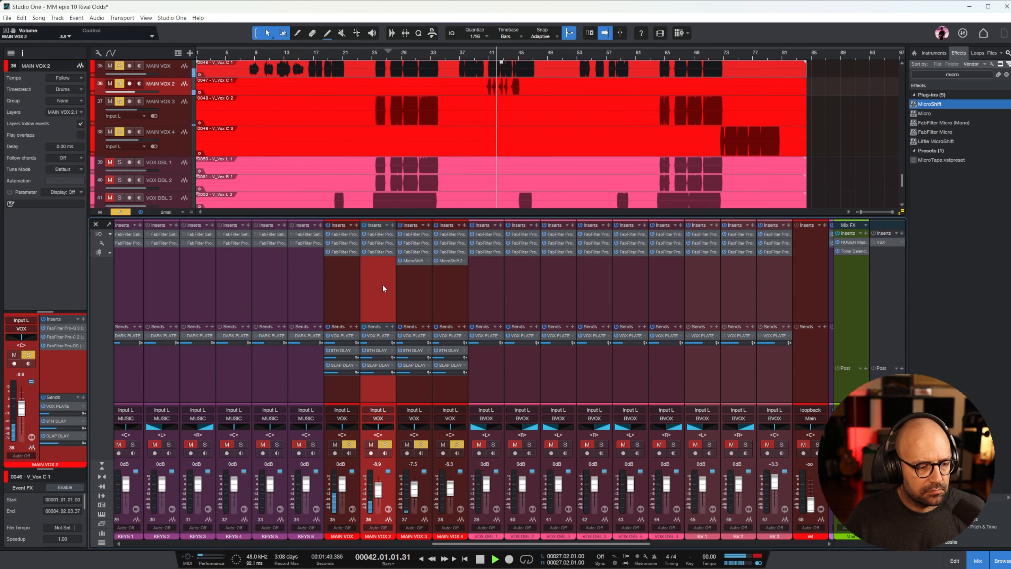
{"action": "left_click_drag", "start_coordinate": [414, 261], "coordinate": [390, 267]}
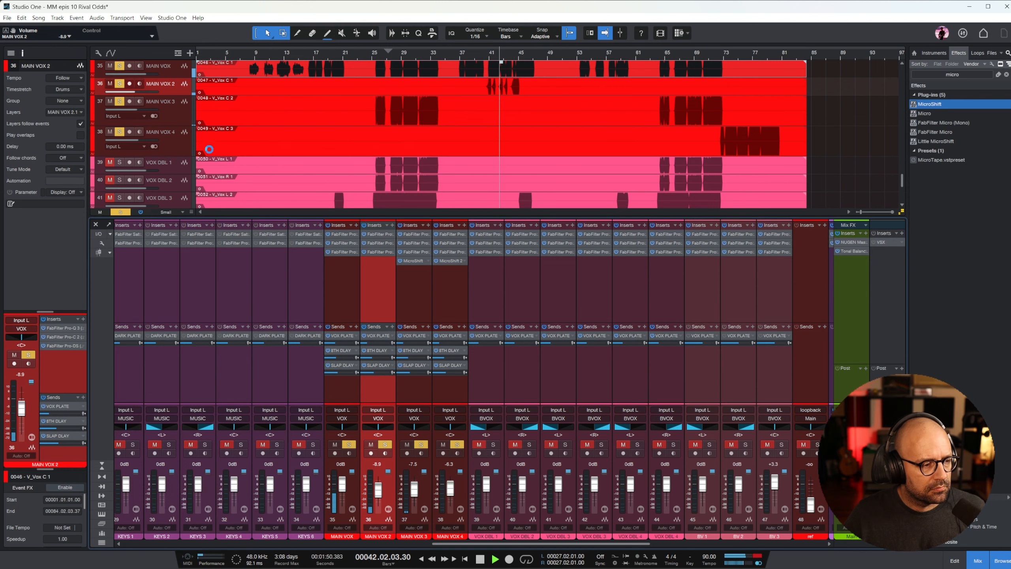
{"action": "key", "text": "space"}
{"action": "left_click", "coordinate": [800, 100]}
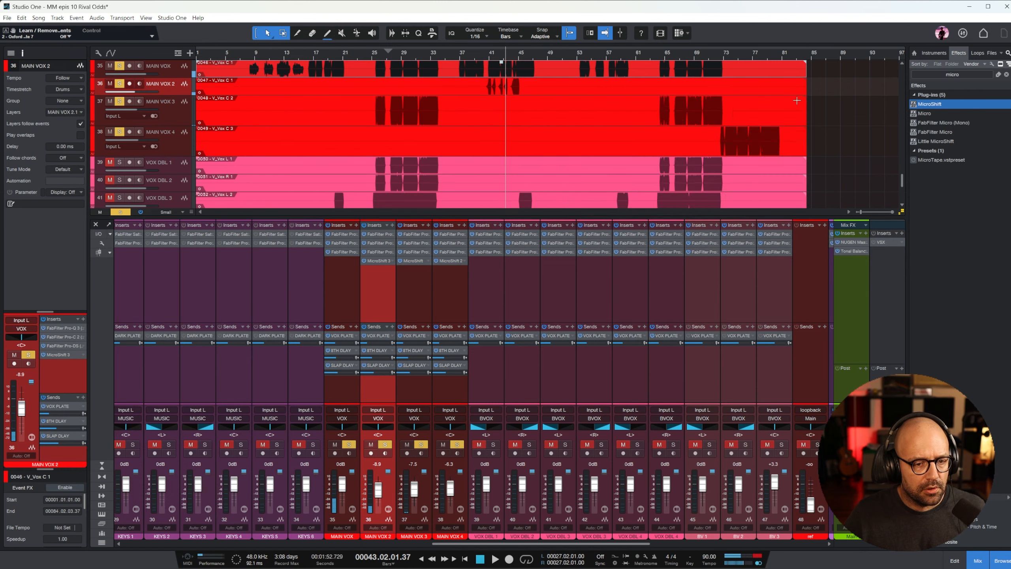
- Replay MAIN VOX 2's phrases around bar 41, set its fader to -3.8 dB and make its track taller
{"action": "key", "text": "e"}
{"action": "key", "text": "e"}
{"action": "key", "text": "e"}
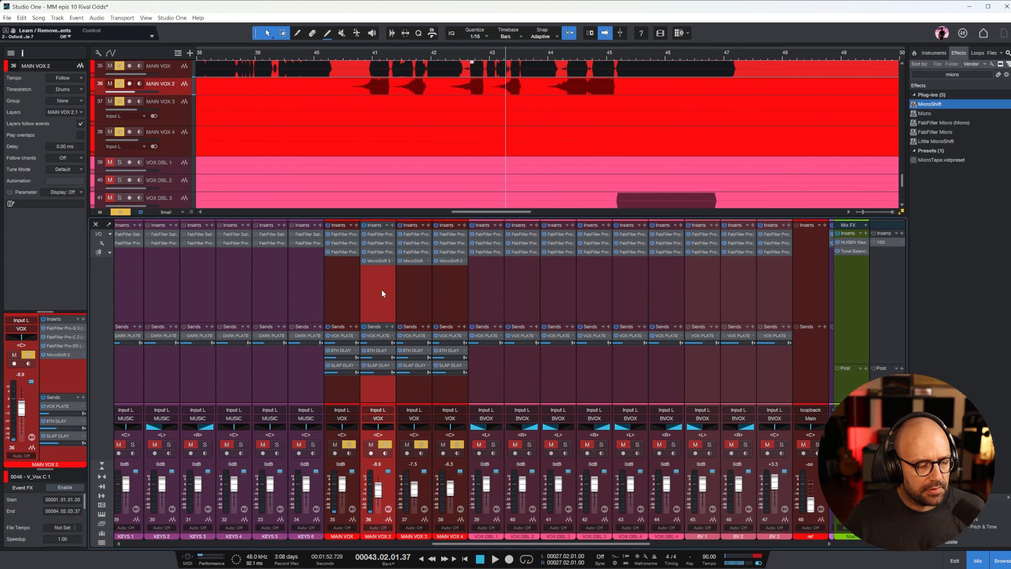
{"action": "key", "text": "w"}
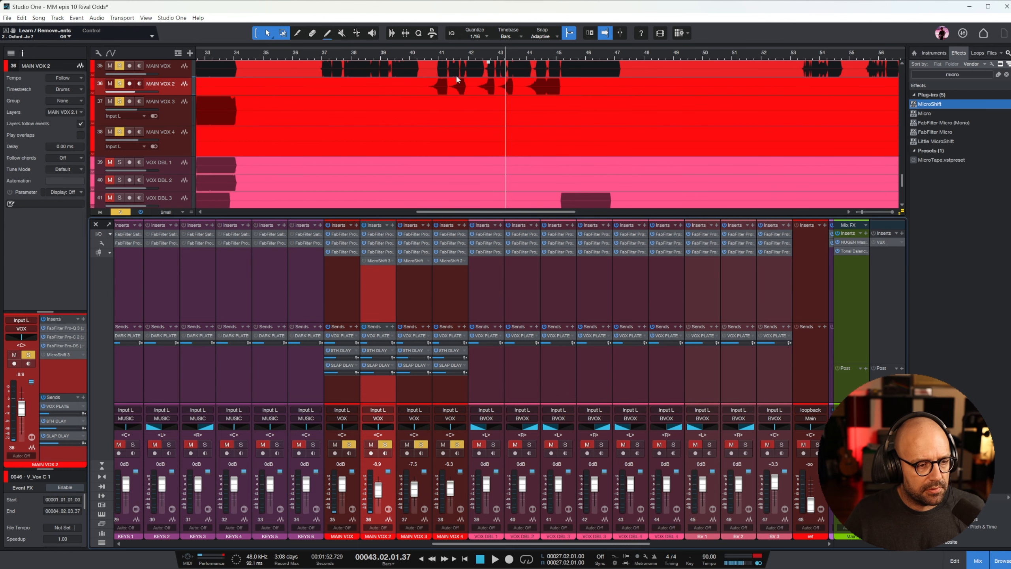
{"action": "left_click", "coordinate": [440, 51]}
{"action": "key", "text": "e"}
{"action": "key", "text": "e"}
{"action": "key", "text": "space"}
{"action": "left_click_drag", "start_coordinate": [378, 489], "coordinate": [378, 487]}
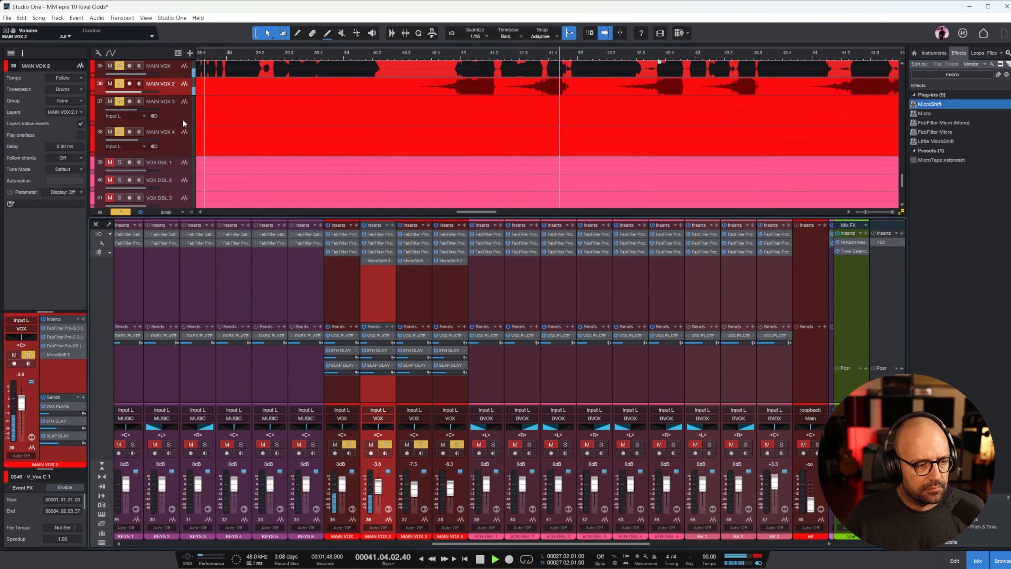
{"action": "key", "text": "w"}
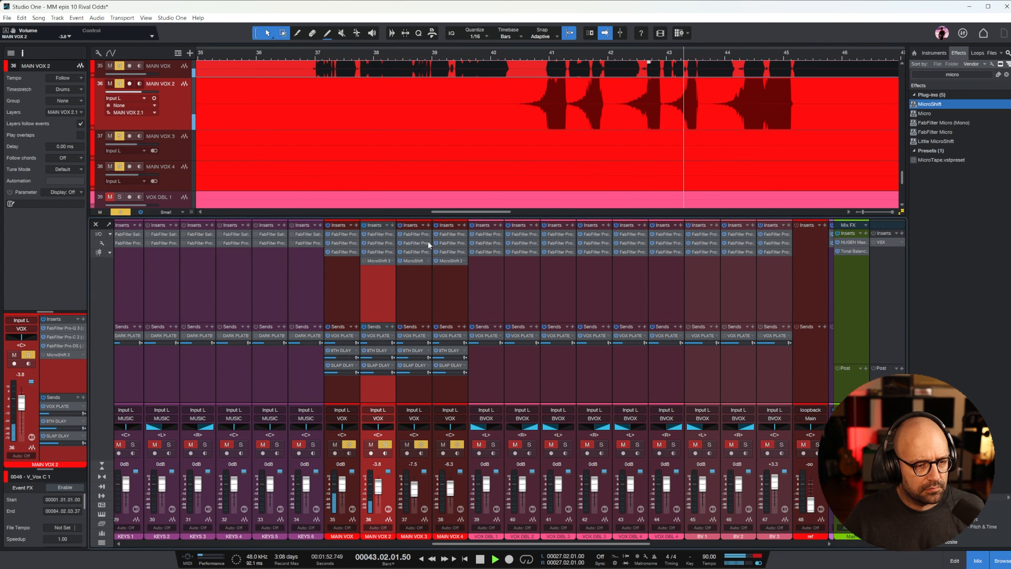
- On MAIN VOX 2, move the Pro-Q 3 low cut to about 723 Hz and set the VOX PLATE send to -7.2 dB
{"action": "double_click", "coordinate": [378, 234]}
{"action": "left_click_drag", "start_coordinate": [636, 224], "coordinate": [704, 224]}
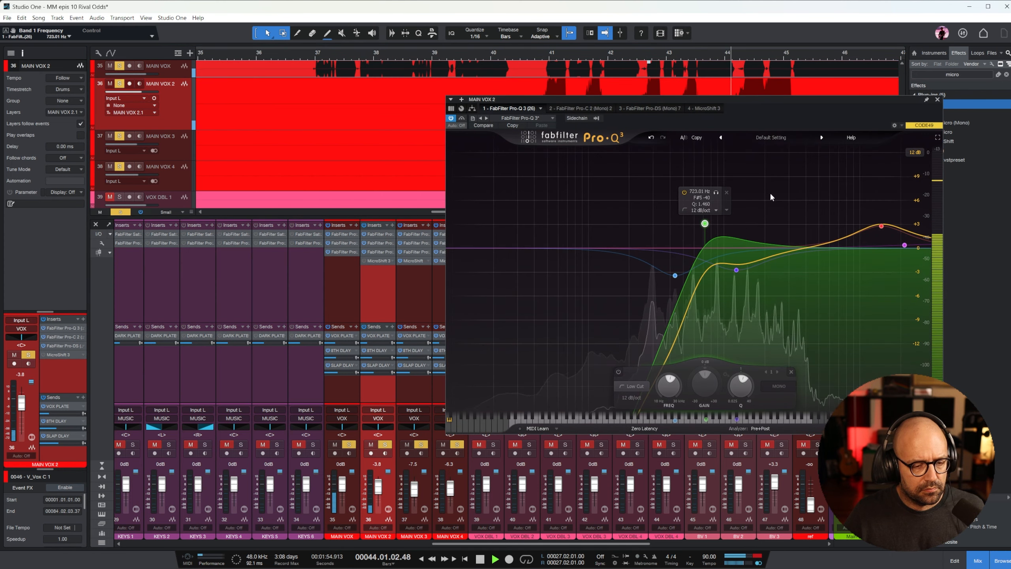
{"action": "left_click", "coordinate": [937, 100]}
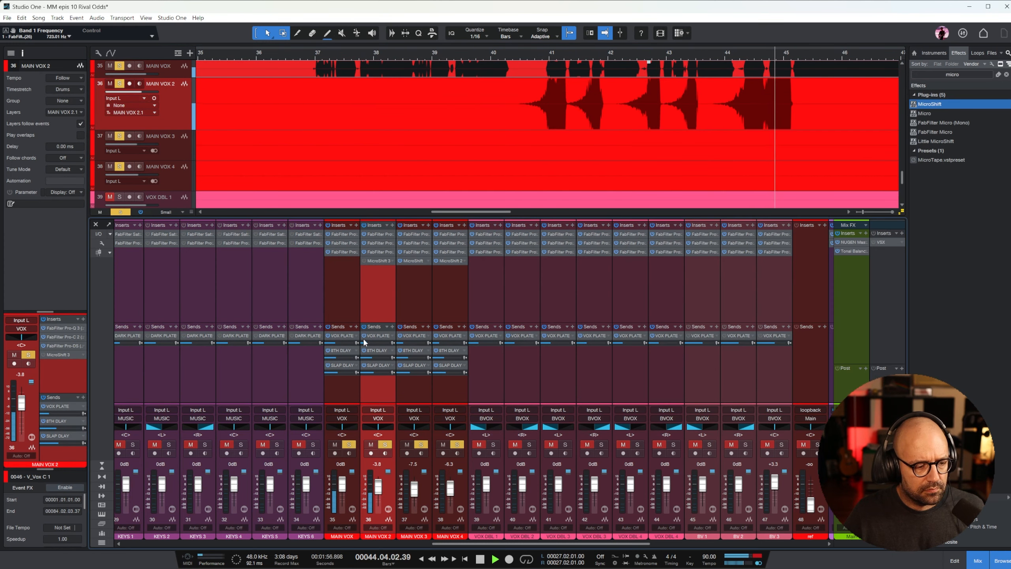
{"action": "left_click", "coordinate": [531, 56]}
{"action": "mouse_move", "coordinate": [375, 343]}
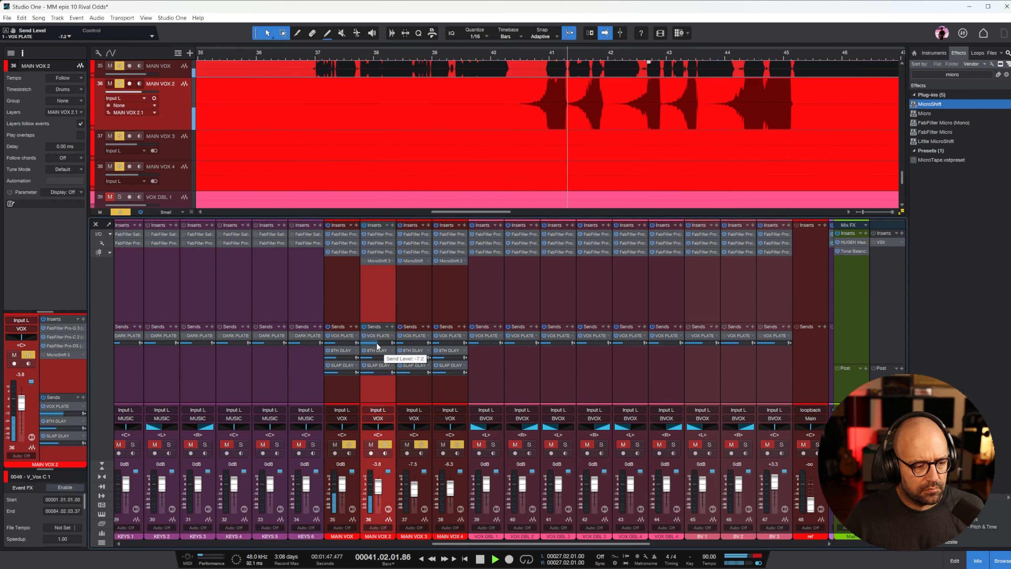
- Stop playback, unsolo the VOX bus and show the full song length in the arrangement
{"action": "left_click_drag", "start_coordinate": [451, 544], "coordinate": [647, 553]}
{"action": "key", "text": "space"}
{"action": "left_click", "coordinate": [750, 444]}
{"action": "key", "text": "shift+z"}
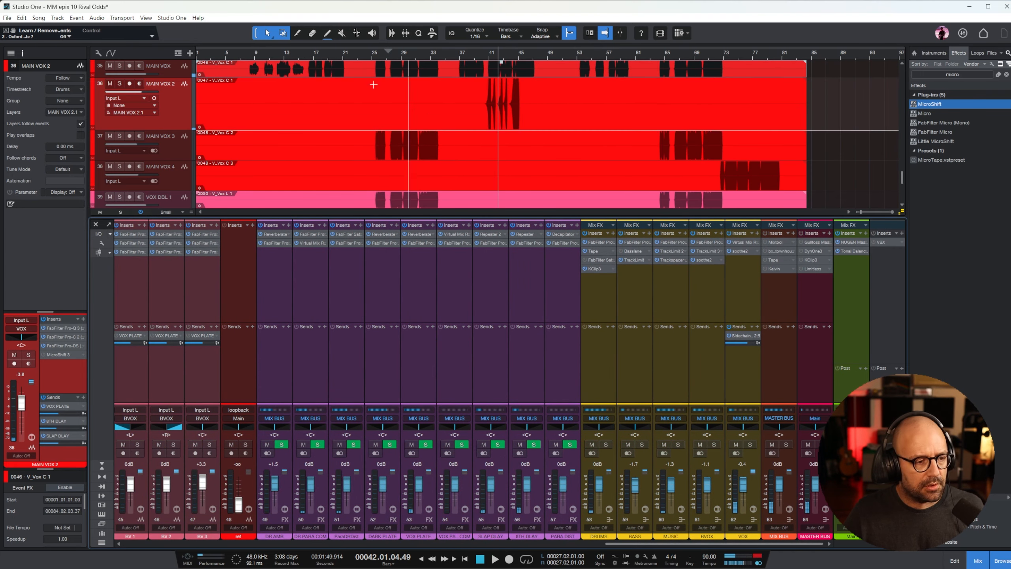
- Play from about bar 14, adjust the VOX bus fader and set Peak Reduction to 24.4 in its Virtual Mix Rack
{"action": "left_click", "coordinate": [297, 52]}
{"action": "key", "text": "space"}
{"action": "left_click_drag", "start_coordinate": [740, 515], "coordinate": [743, 492]}
{"action": "left_click", "coordinate": [743, 242]}
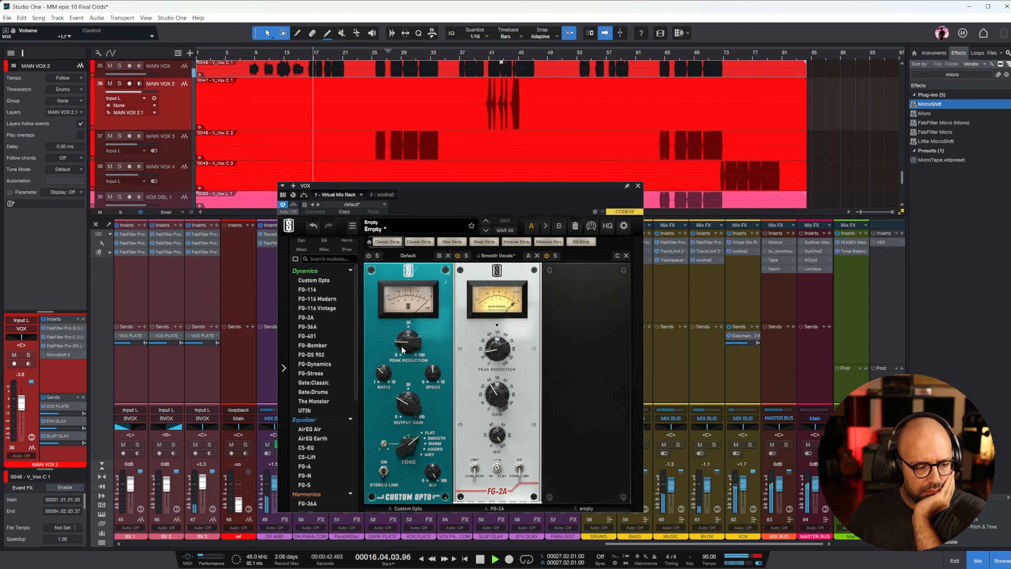
{"action": "left_click", "coordinate": [638, 186]}
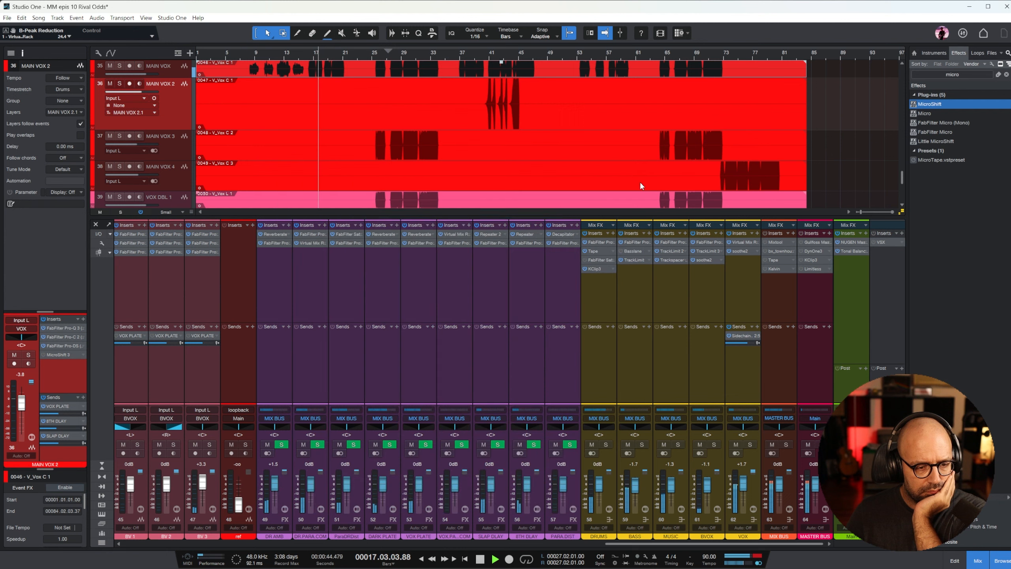
- Make the MAIN VOX track much taller, reduce the waveform display height and hide the mixer
{"action": "scroll", "coordinate": [281, 183], "scroll_direction": "up", "scroll_amount": 2}
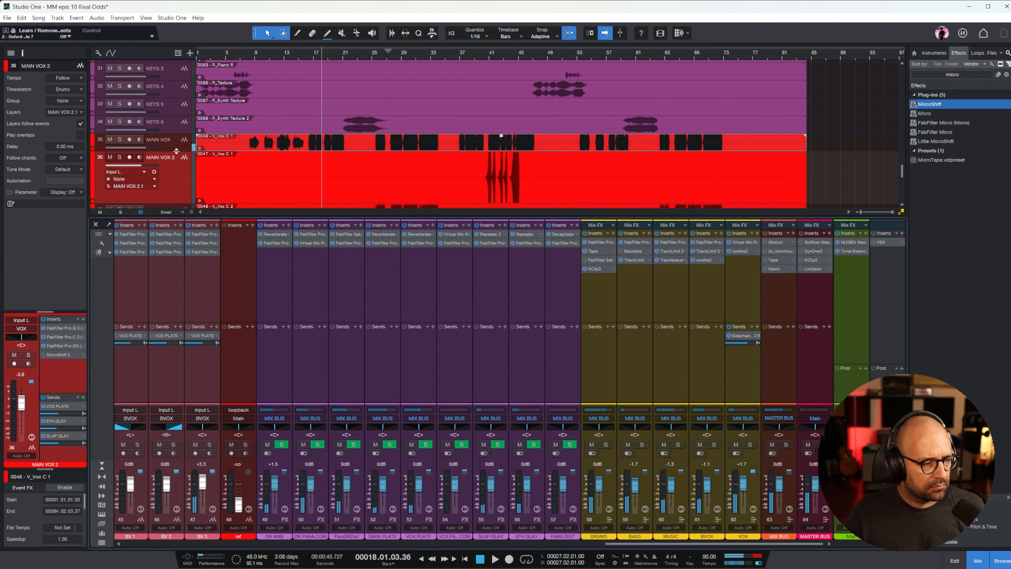
{"action": "left_click_drag", "start_coordinate": [176, 151], "coordinate": [175, 207]}
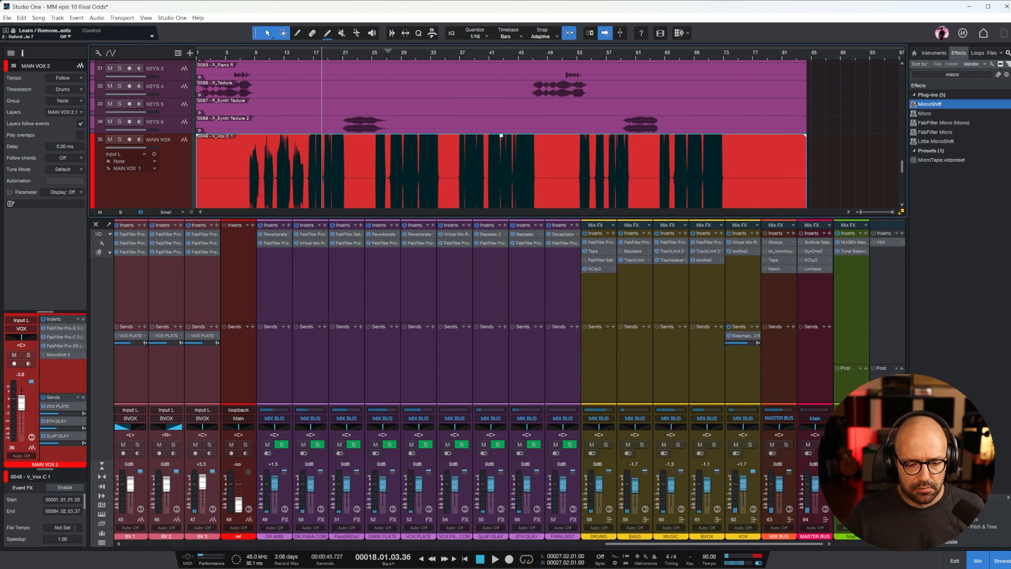
{"action": "left_click", "coordinate": [902, 213], "text": "ctrl"}
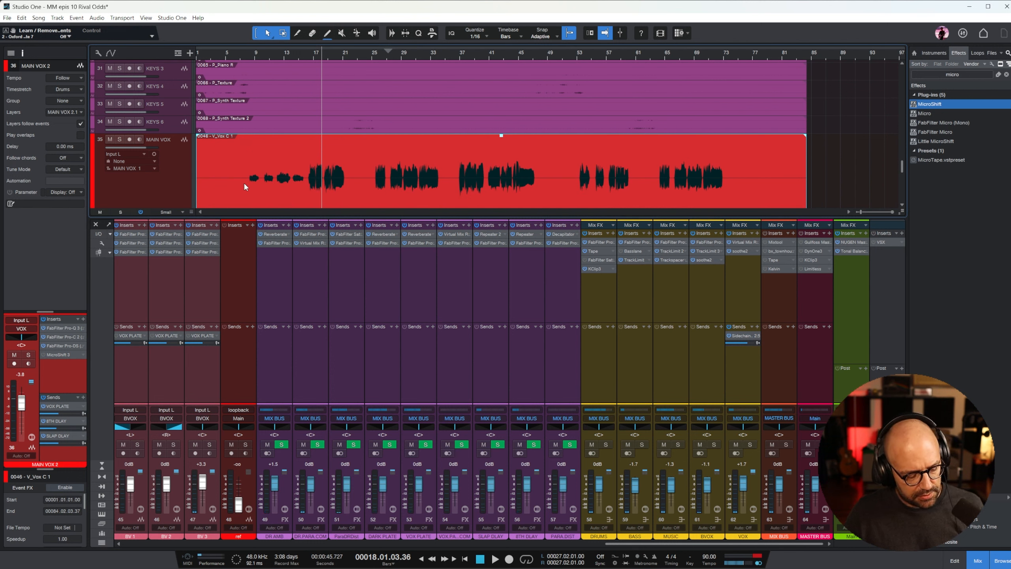
{"action": "key", "text": "3"}
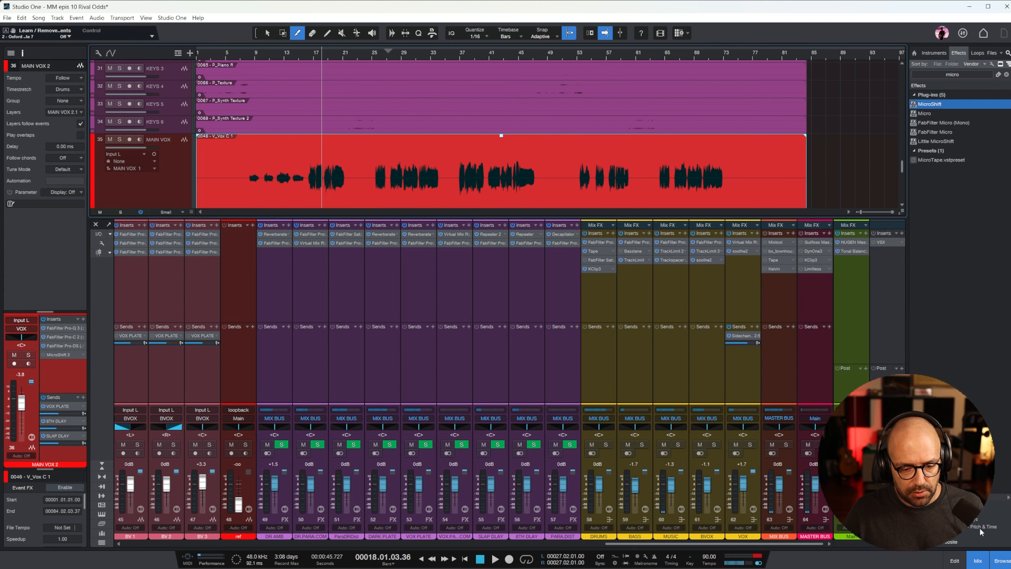
{"action": "left_click", "coordinate": [985, 558]}
{"action": "key", "text": "1"}
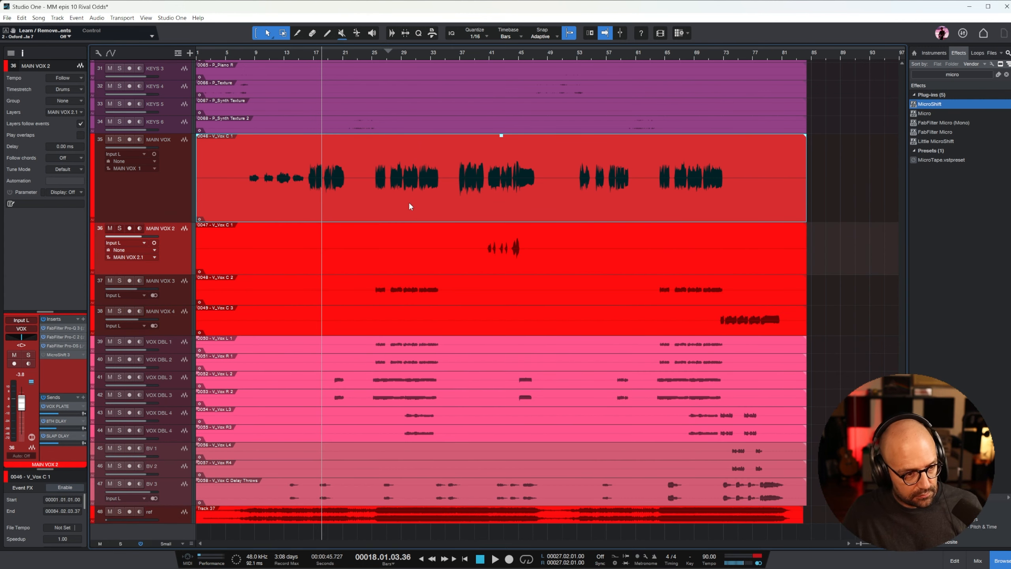
- Open the MAIN VOX event for editing in Melodyne and enlarge the editor
{"action": "right_click", "coordinate": [409, 202]}
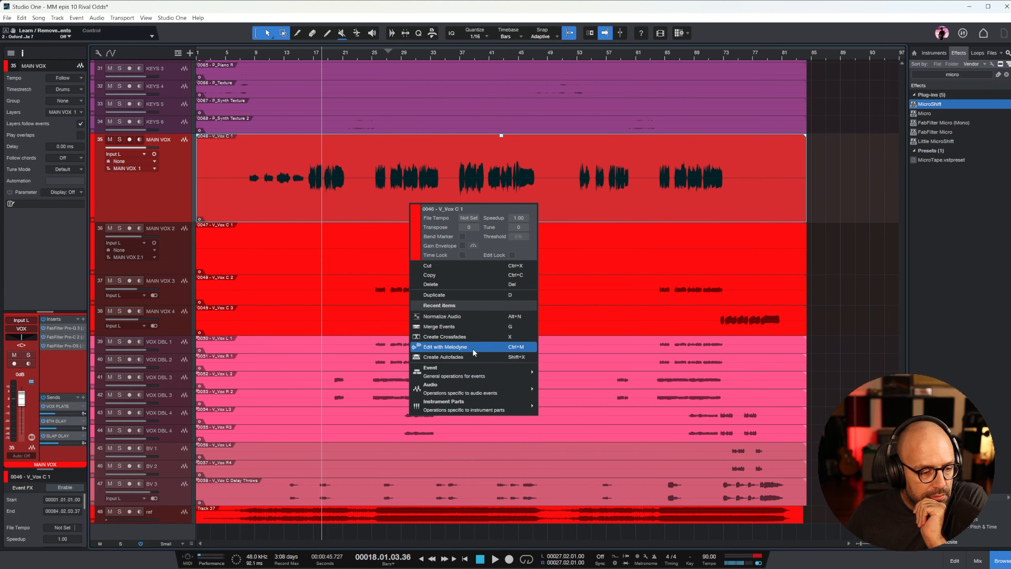
{"action": "left_click", "coordinate": [473, 347]}
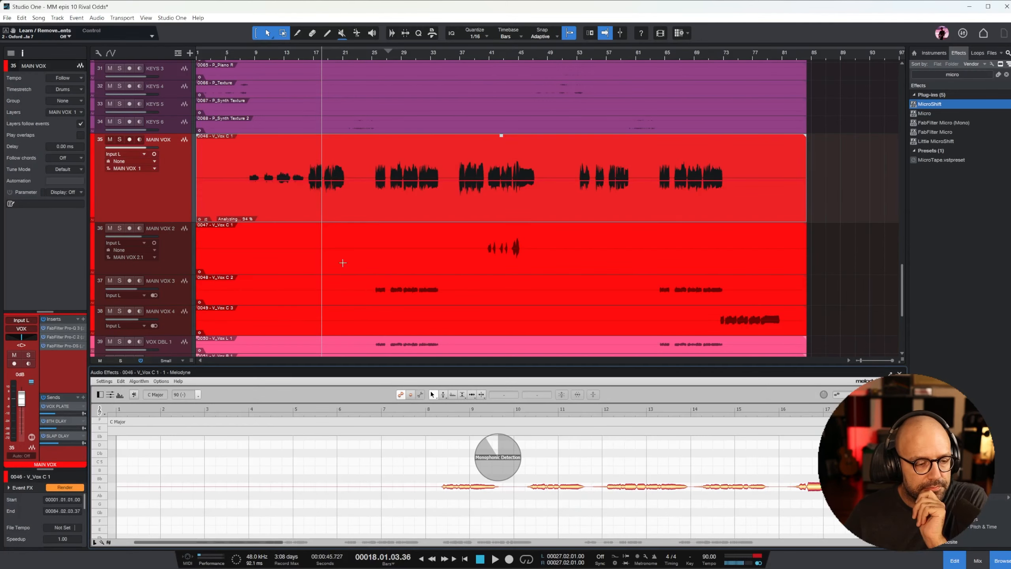
{"action": "left_click_drag", "start_coordinate": [654, 366], "coordinate": [656, 258]}
- Level all main vocal notes in Melodyne, with quiet notes louder at 70% and loud notes quieter at 18%, and close the editor
{"action": "key", "text": "ctrl+a"}
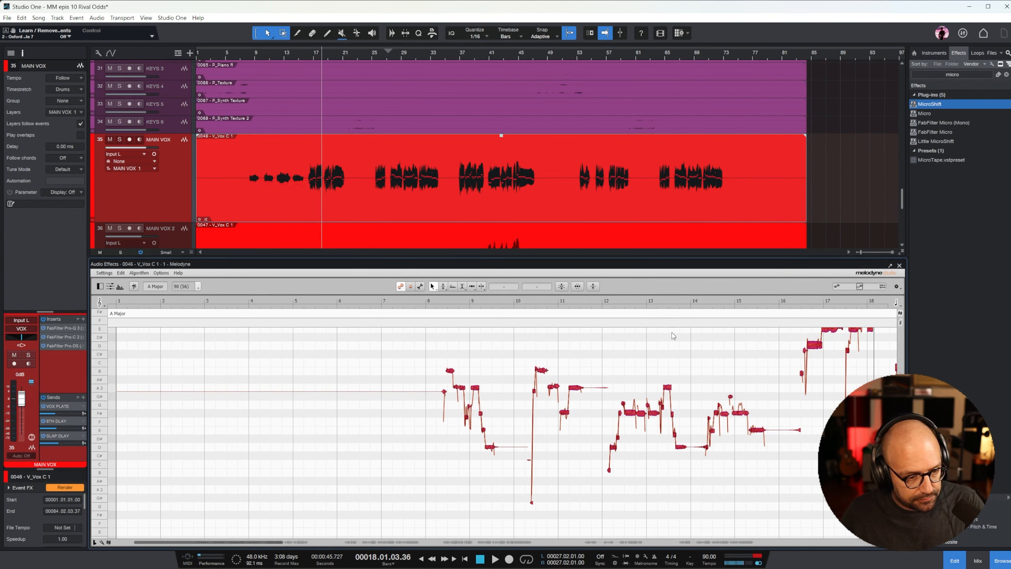
{"action": "left_click", "coordinate": [561, 286]}
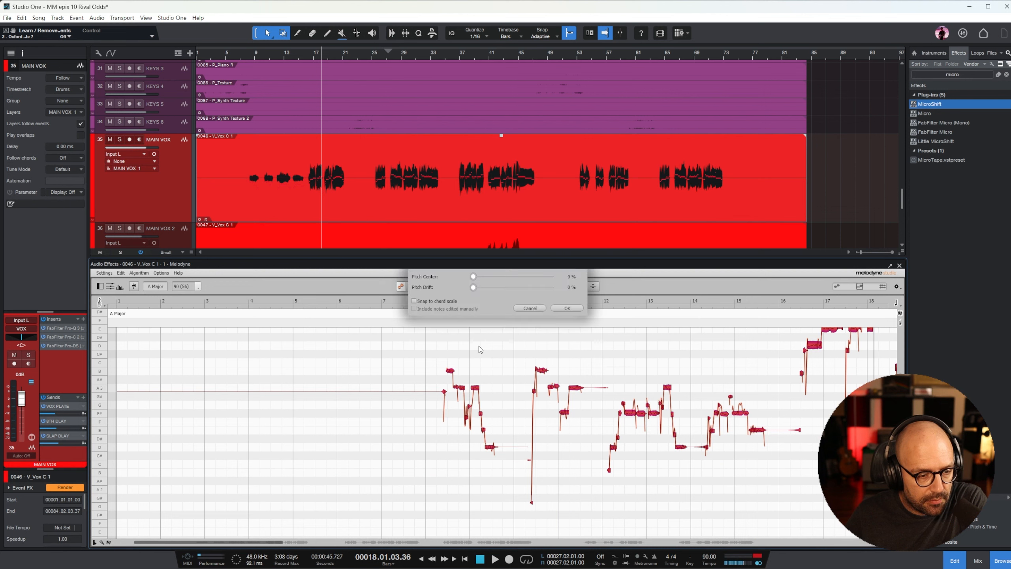
{"action": "left_click", "coordinate": [529, 308]}
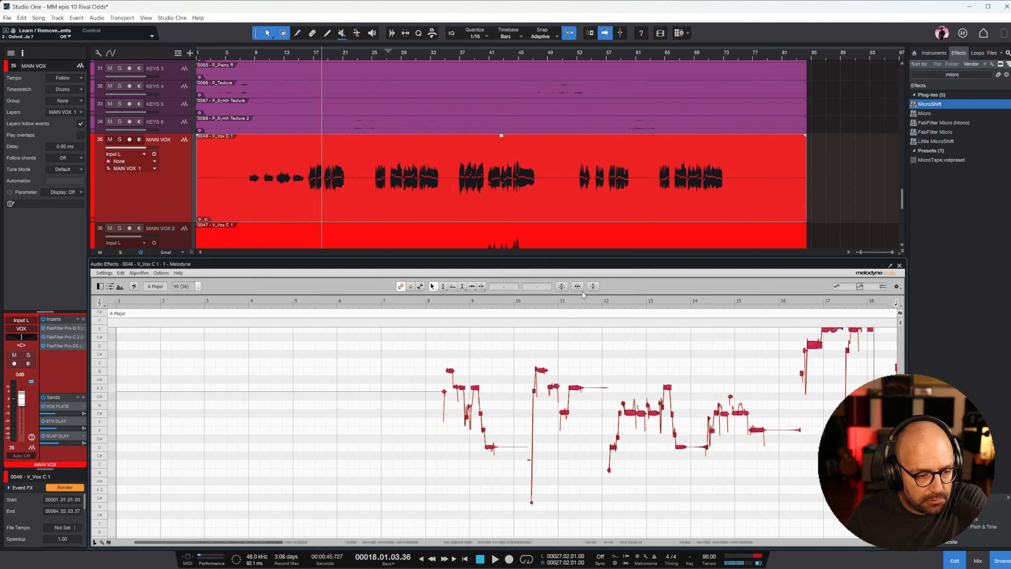
{"action": "left_click", "coordinate": [592, 287]}
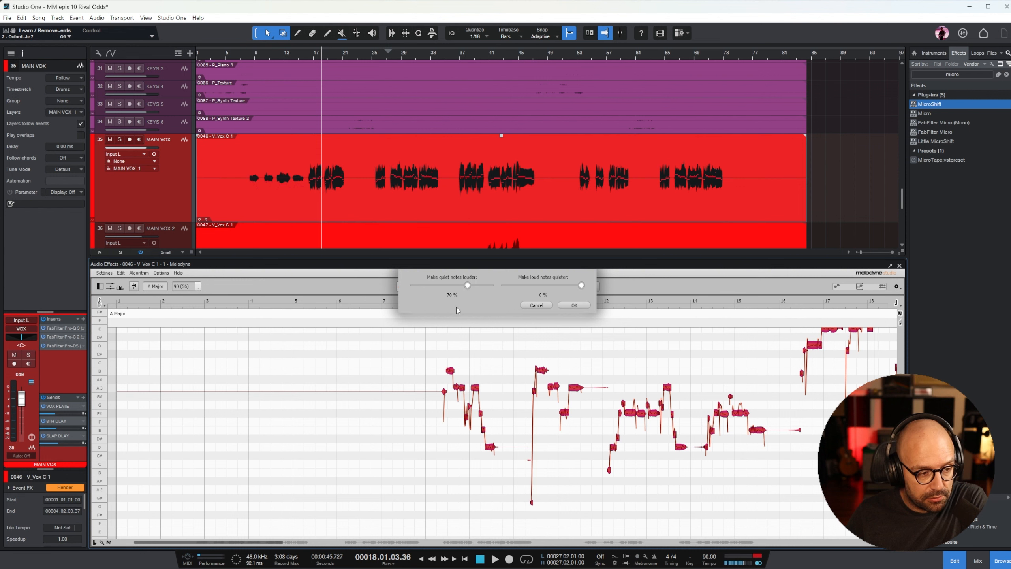
{"action": "left_click_drag", "start_coordinate": [581, 284], "coordinate": [568, 284]}
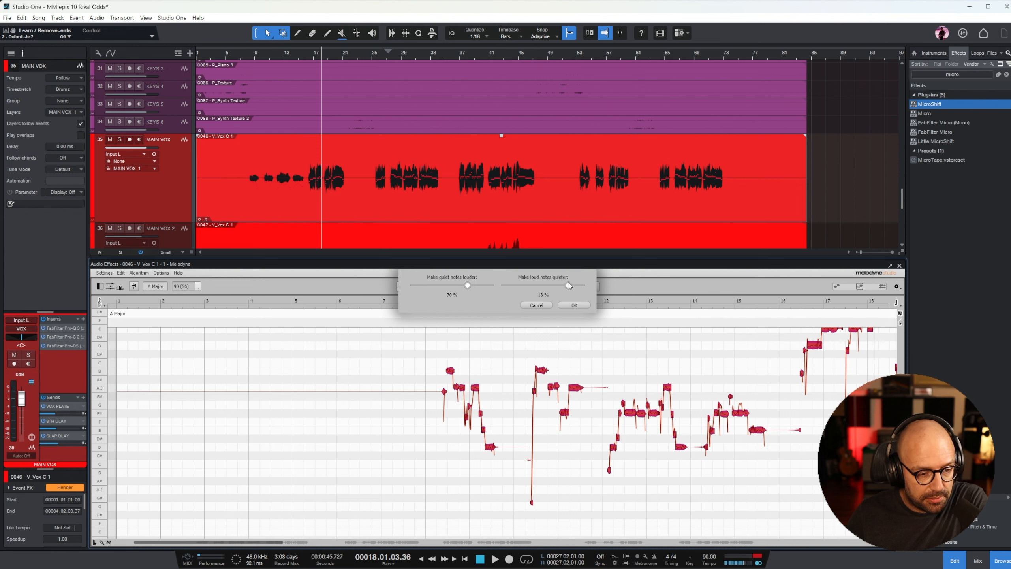
{"action": "left_click", "coordinate": [574, 305]}
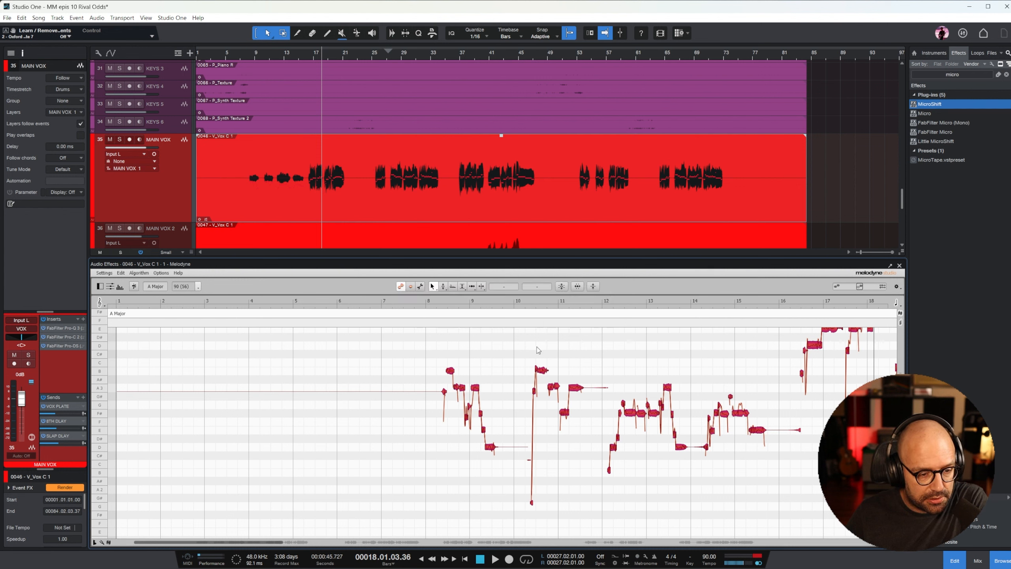
{"action": "left_click", "coordinate": [899, 266]}
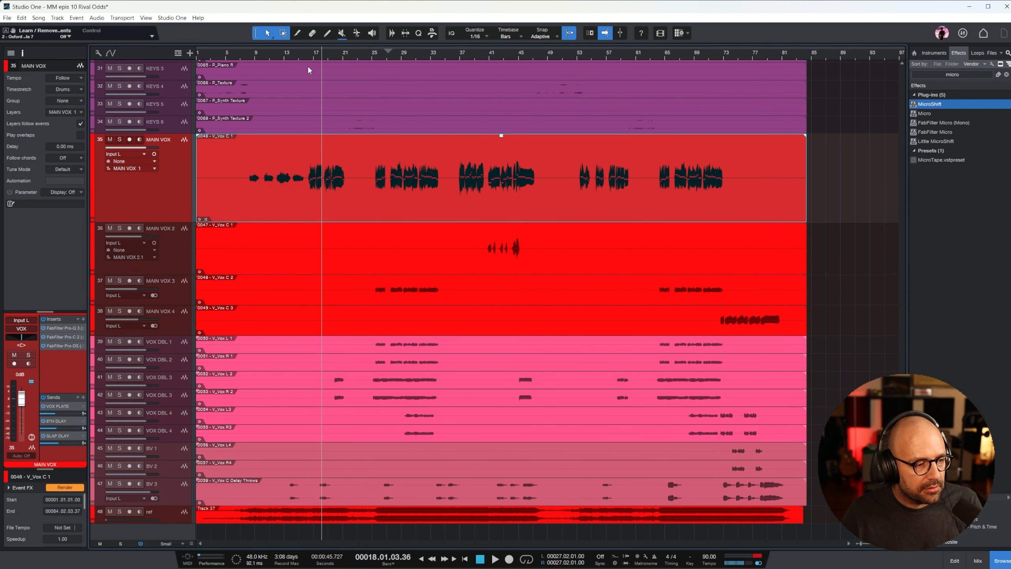
- Play from about bar 8 and compare the main vocal with and without its Melodyne event effect
{"action": "left_click", "coordinate": [248, 53]}
{"action": "key", "text": "space"}
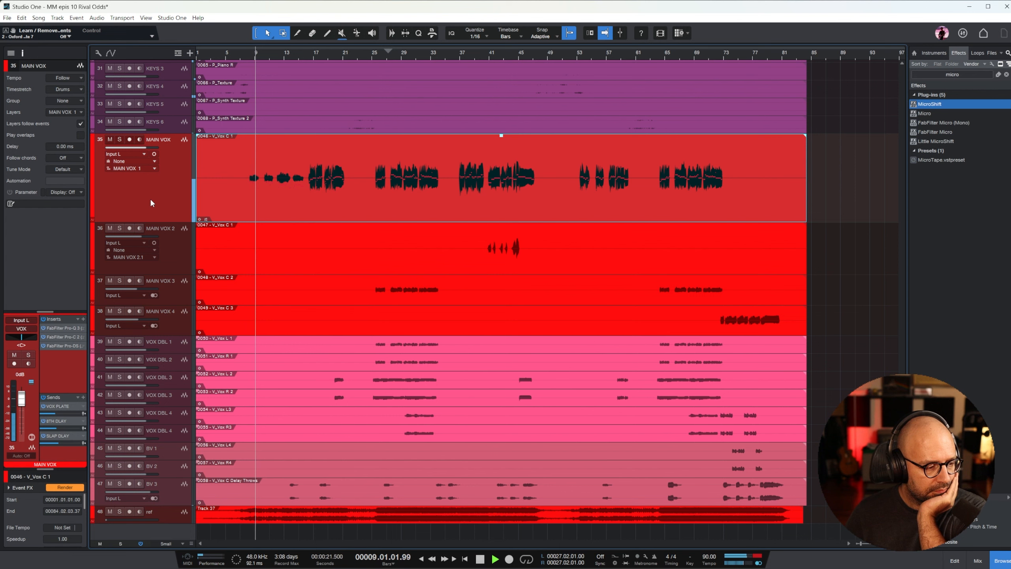
{"action": "left_click", "coordinate": [9, 488]}
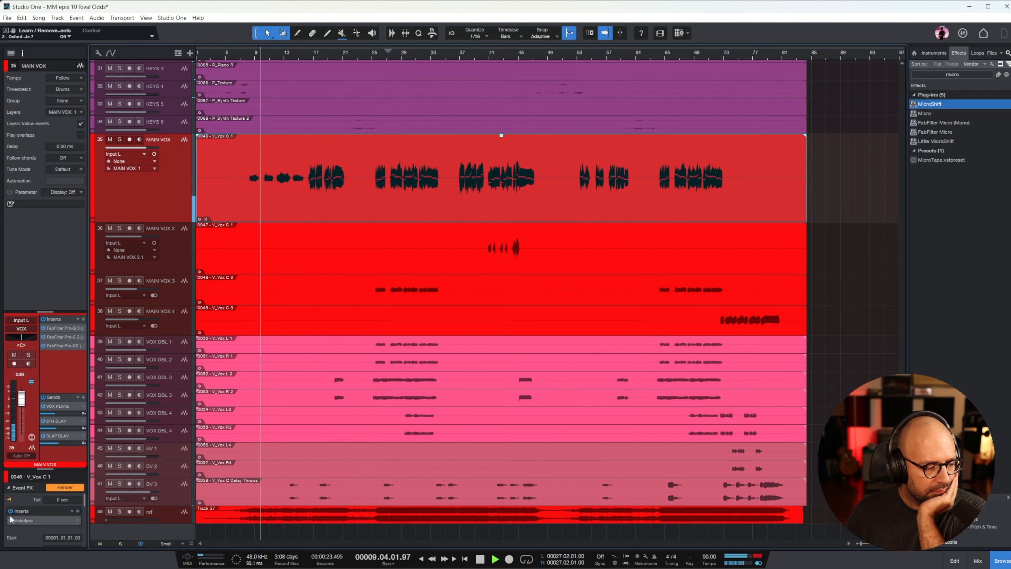
{"action": "key", "text": "space"}
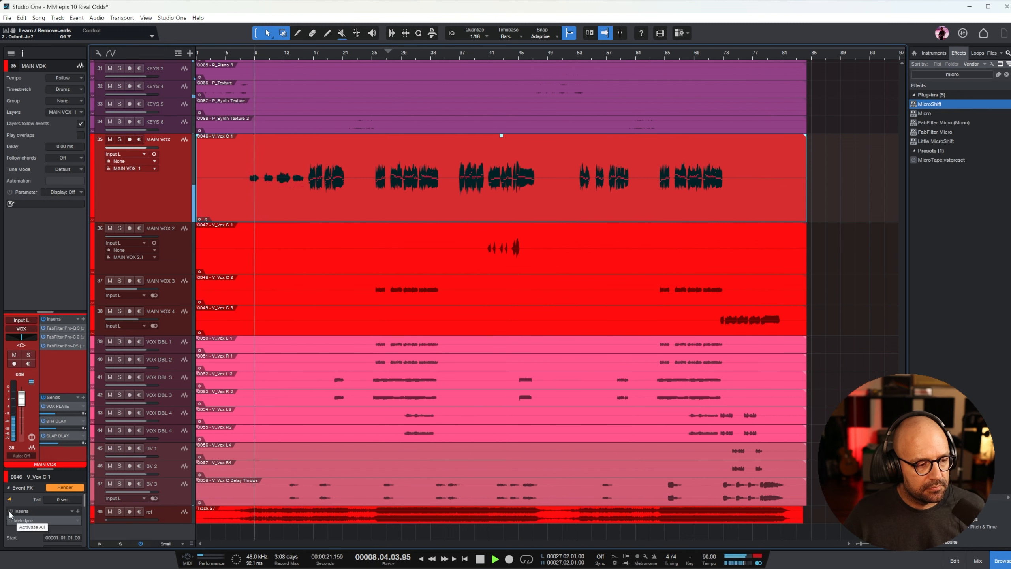
{"action": "key", "text": "space"}
{"action": "left_click", "coordinate": [247, 57]}
{"action": "left_click", "coordinate": [10, 510]}
{"action": "key", "text": "space"}
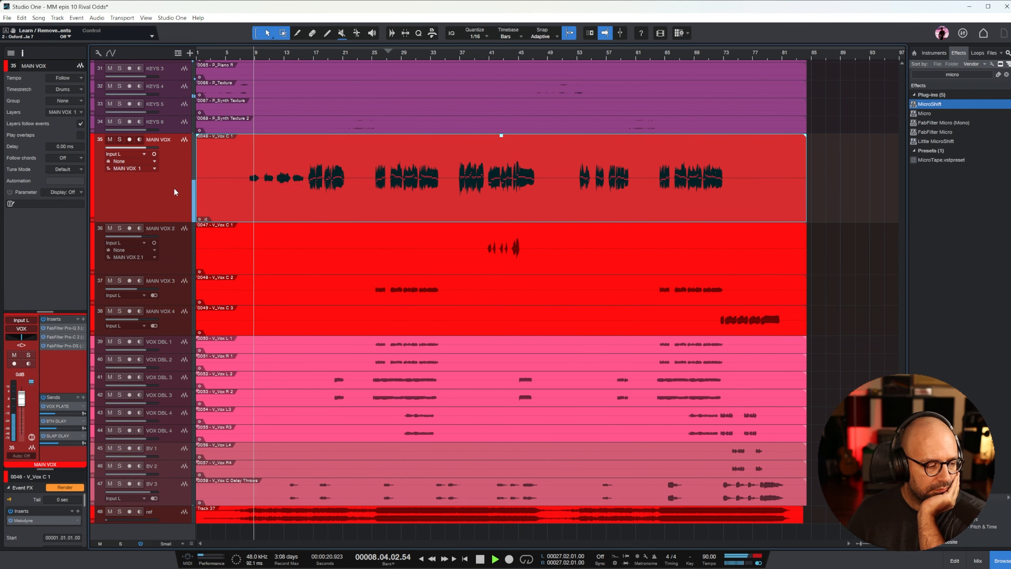
- Adjust the MAIN VOX send to SLAP DLAY and set the SLAP DLAY channel fader to +1.7 dB
{"action": "left_click_drag", "start_coordinate": [58, 443], "coordinate": [60, 443]}
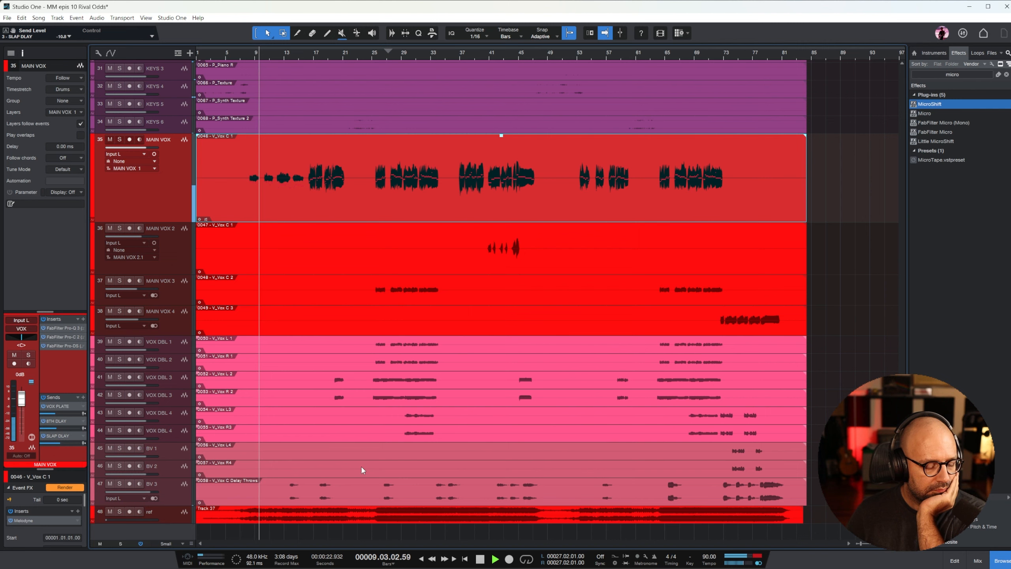
{"action": "key", "text": "F3"}
{"action": "left_click_drag", "start_coordinate": [556, 544], "coordinate": [641, 553]}
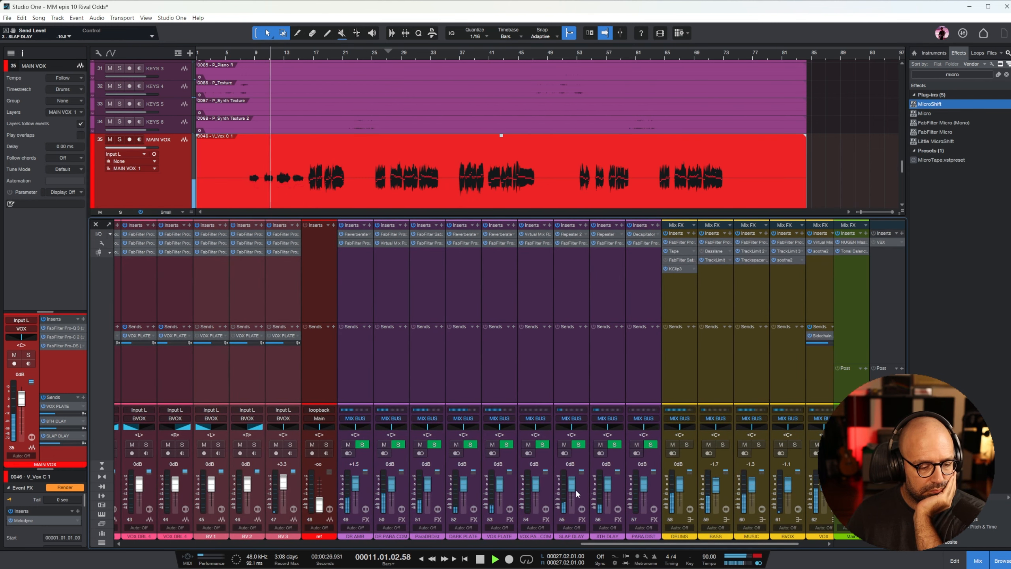
{"action": "left_click_drag", "start_coordinate": [572, 490], "coordinate": [572, 488]}
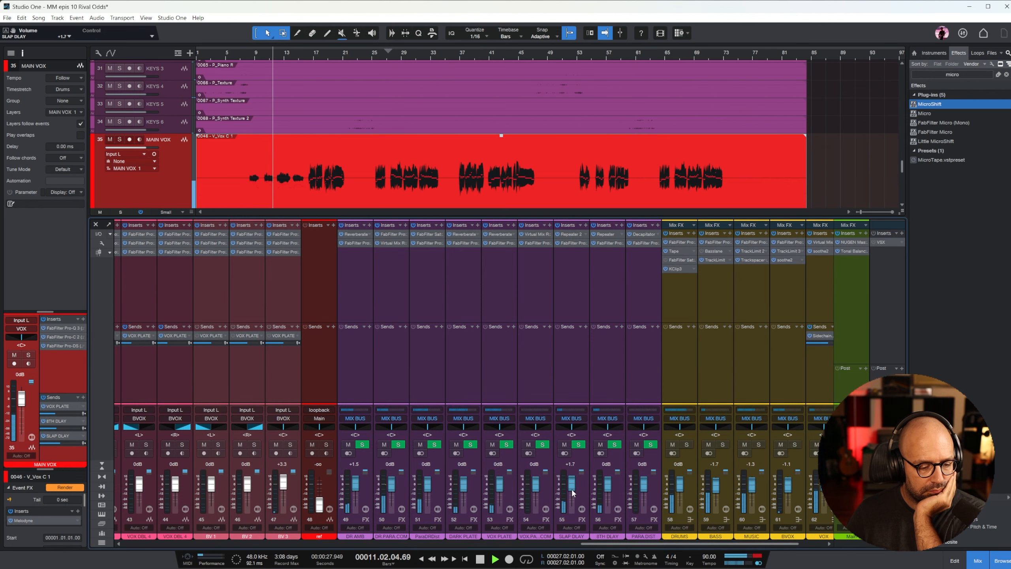
- In the SLAP DLAY channel's Pro-Q 3, add a low cut at about 224 Hz and a -5.10 dB high shelf at about 6.9 kHz
{"action": "left_click", "coordinate": [576, 242]}
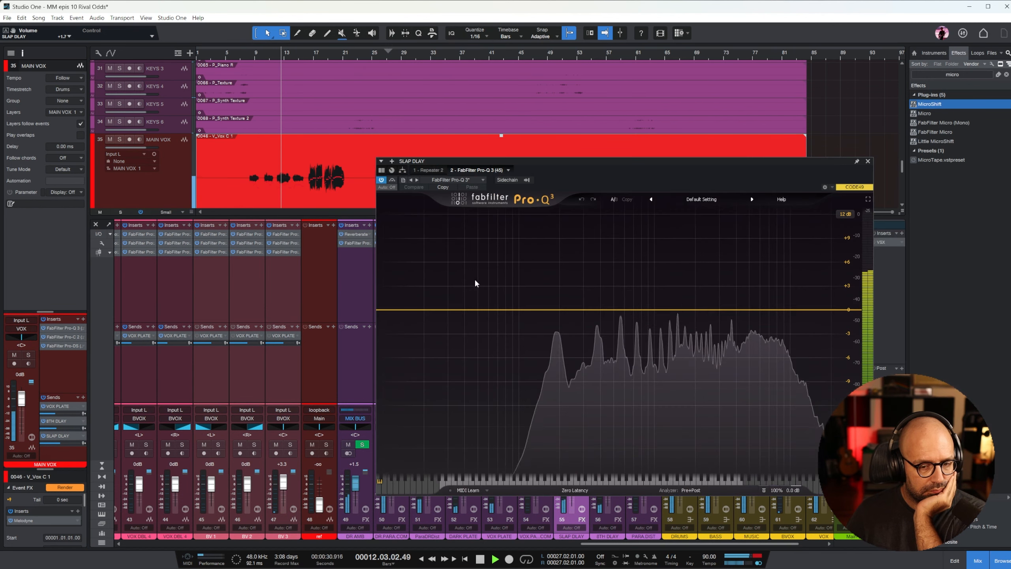
{"action": "left_click_drag", "start_coordinate": [388, 309], "coordinate": [566, 306]}
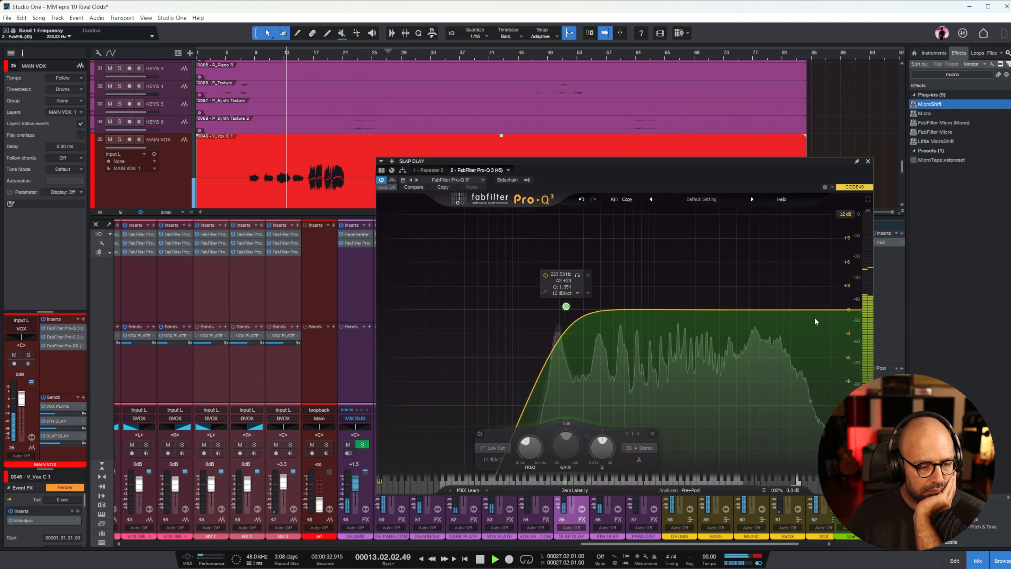
{"action": "left_click", "coordinate": [768, 330]}
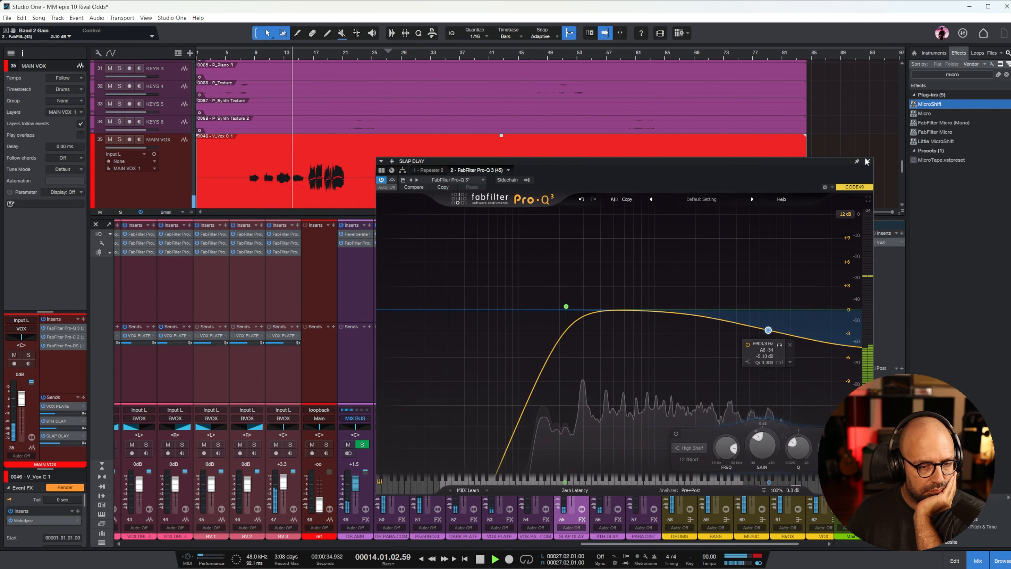
{"action": "left_click", "coordinate": [866, 161]}
- Set the BASS bus fader to -3.3 dB and adjust the VOX bus fader
{"action": "left_click_drag", "start_coordinate": [690, 543], "coordinate": [713, 543]}
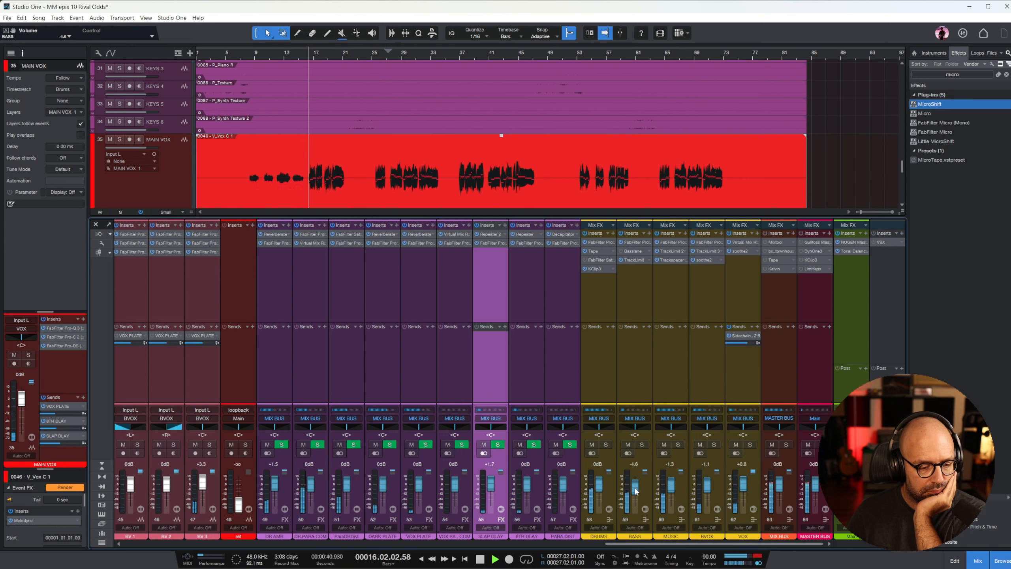
{"action": "left_click_drag", "start_coordinate": [635, 488], "coordinate": [636, 487]}
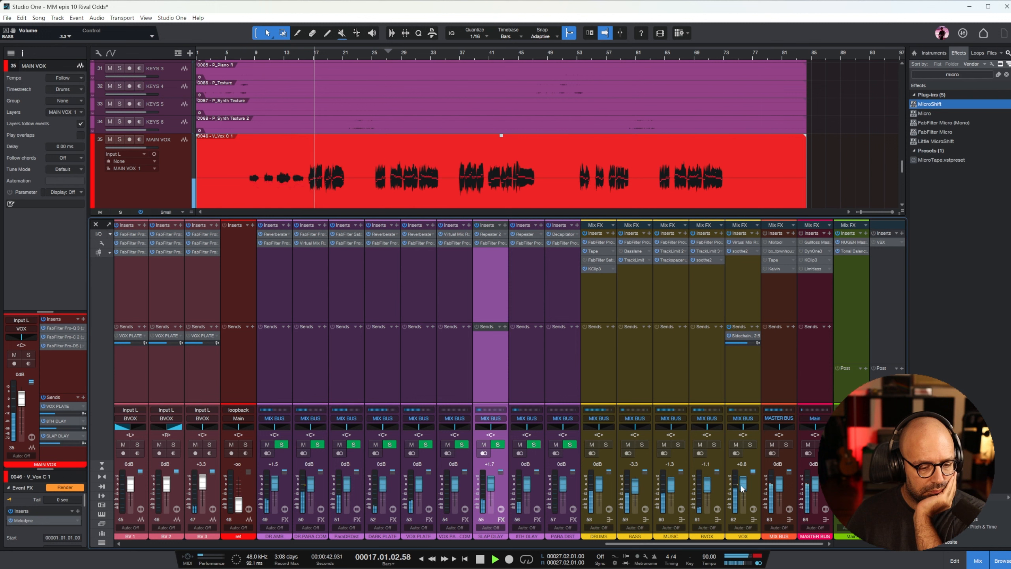
{"action": "left_click_drag", "start_coordinate": [745, 489], "coordinate": [745, 487]}
- Adjust the FG-2A Peak Reduction in the VOX bus's Virtual Mix Rack and set the VOX bus fader to -1.7 dB
{"action": "left_click", "coordinate": [748, 288]}
{"action": "left_click", "coordinate": [744, 242]}
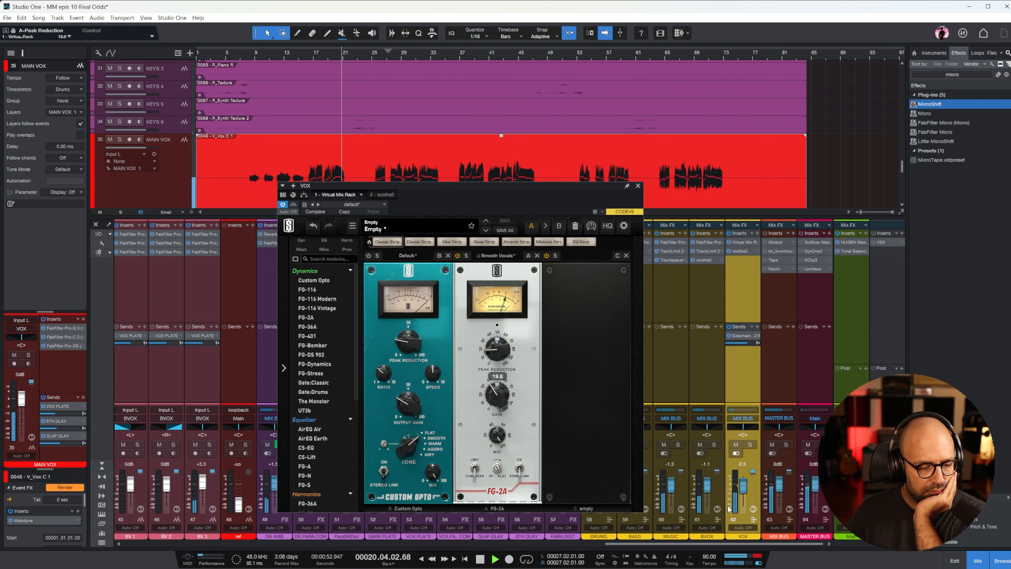
{"action": "left_click_drag", "start_coordinate": [744, 486], "coordinate": [743, 485]}
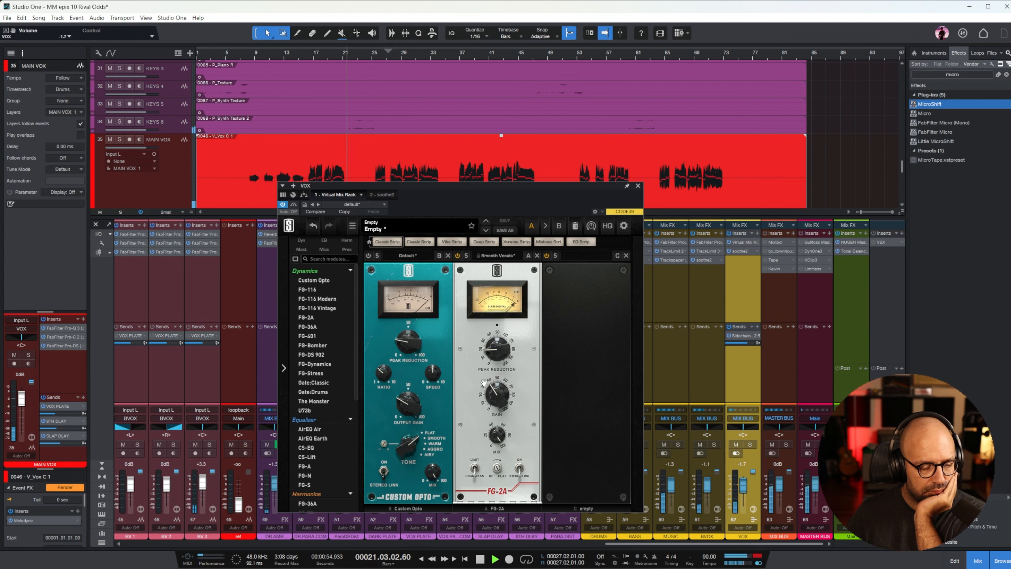
- Enable the Custom Opto module with Smooth tone on the VOX bus and readjust the FG-2A module's Peak Reduction and gain
{"action": "left_click", "coordinate": [368, 255]}
{"action": "left_click", "coordinate": [252, 60]}
{"action": "mouse_move", "coordinate": [405, 354]}
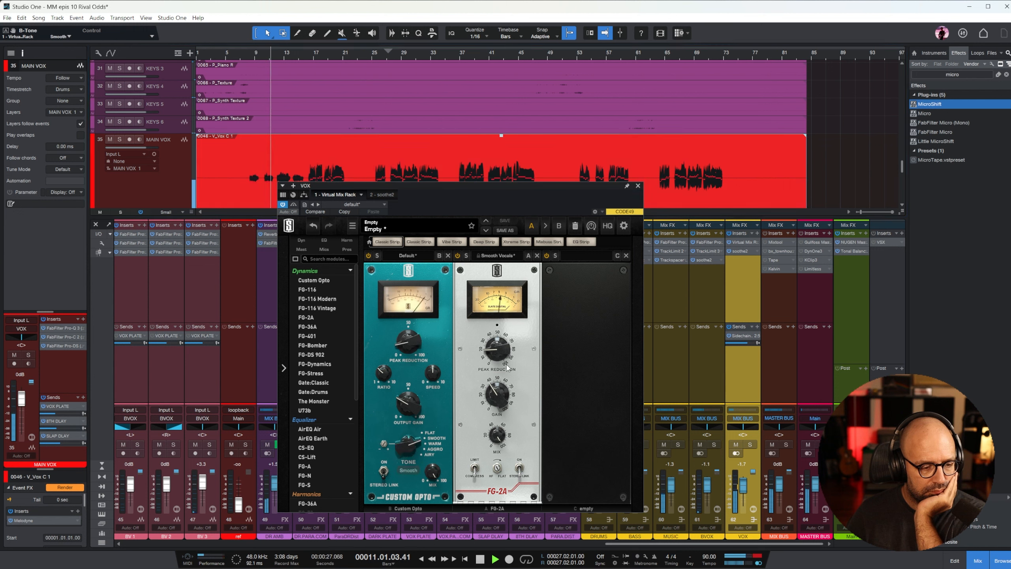
{"action": "mouse_move", "coordinate": [493, 358]}
{"action": "left_click_drag", "start_coordinate": [494, 363], "coordinate": [533, 353]}
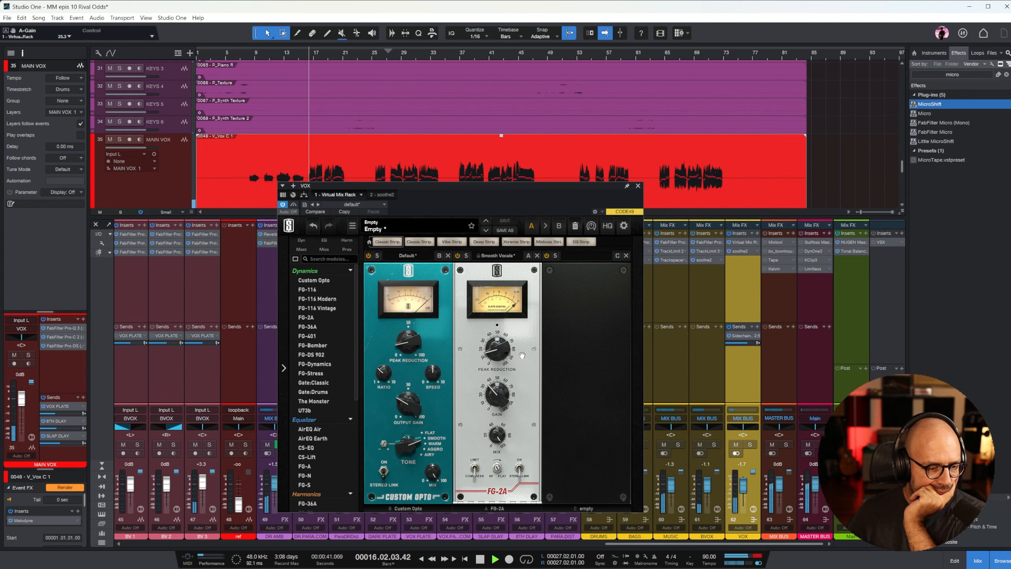
{"action": "left_click", "coordinate": [638, 186]}
- In the VOX bus's soothe2, raise band 4 sensitivity to 5.4 dB and adjust the low cut frequency
{"action": "scroll", "coordinate": [743, 492], "scroll_direction": "down", "scroll_amount": 2}
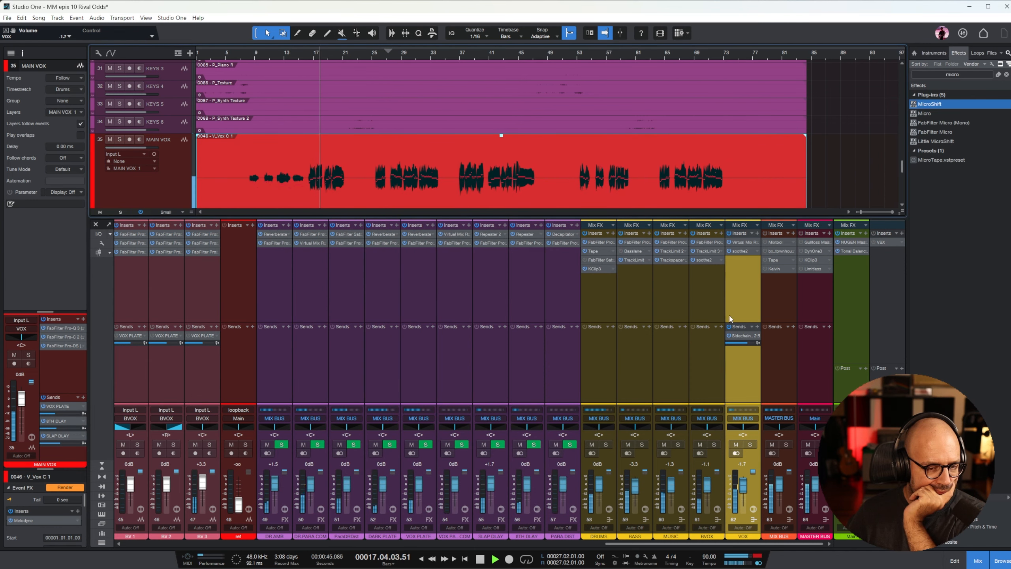
{"action": "double_click", "coordinate": [740, 250]}
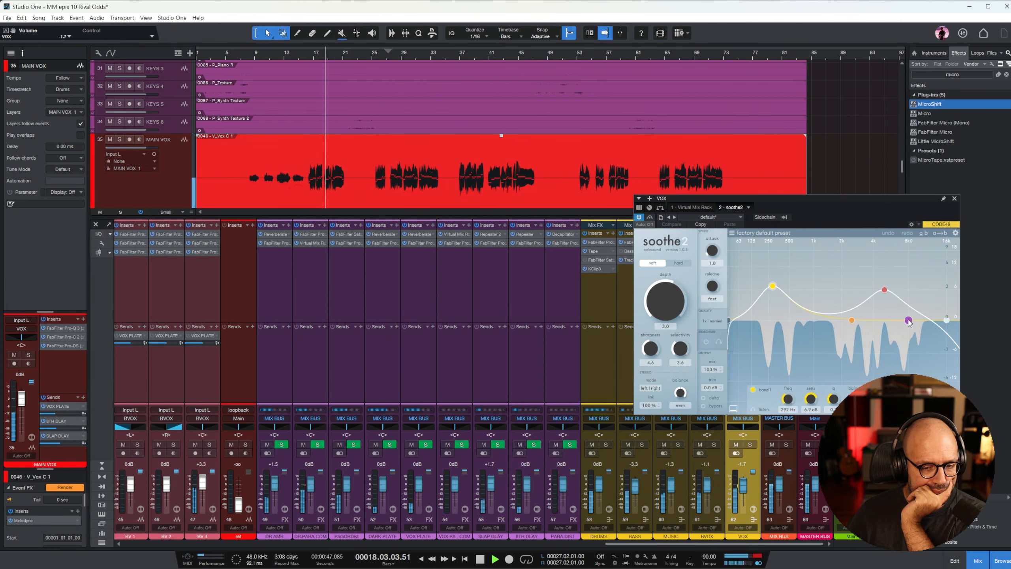
{"action": "left_click_drag", "start_coordinate": [911, 277], "coordinate": [910, 292]}
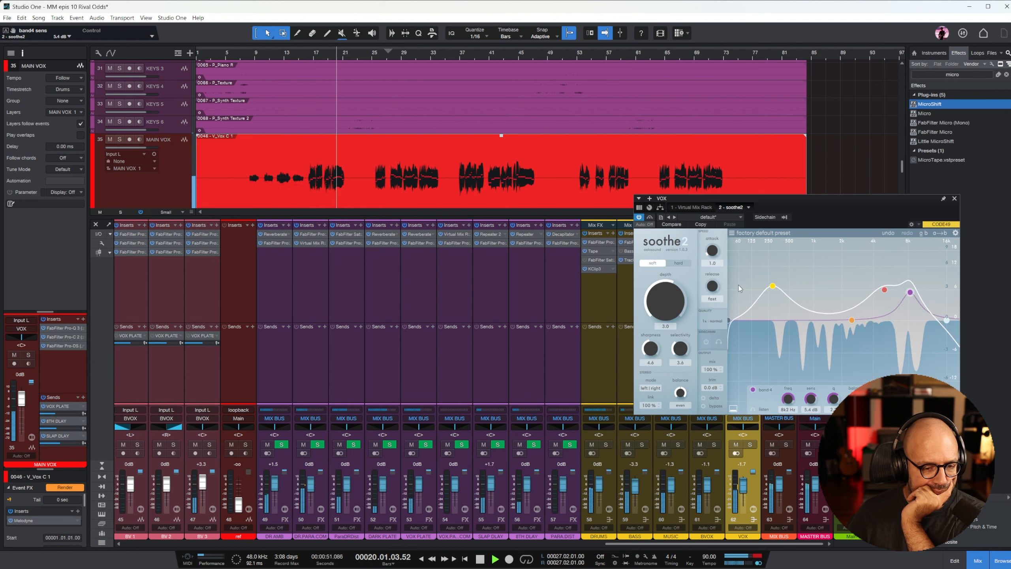
{"action": "left_click", "coordinate": [955, 198]}
- Search the effects for "type" and add Type A as an effects channel fed by a send from the BVOX bus
{"action": "left_click_drag", "start_coordinate": [741, 543], "coordinate": [730, 544]}
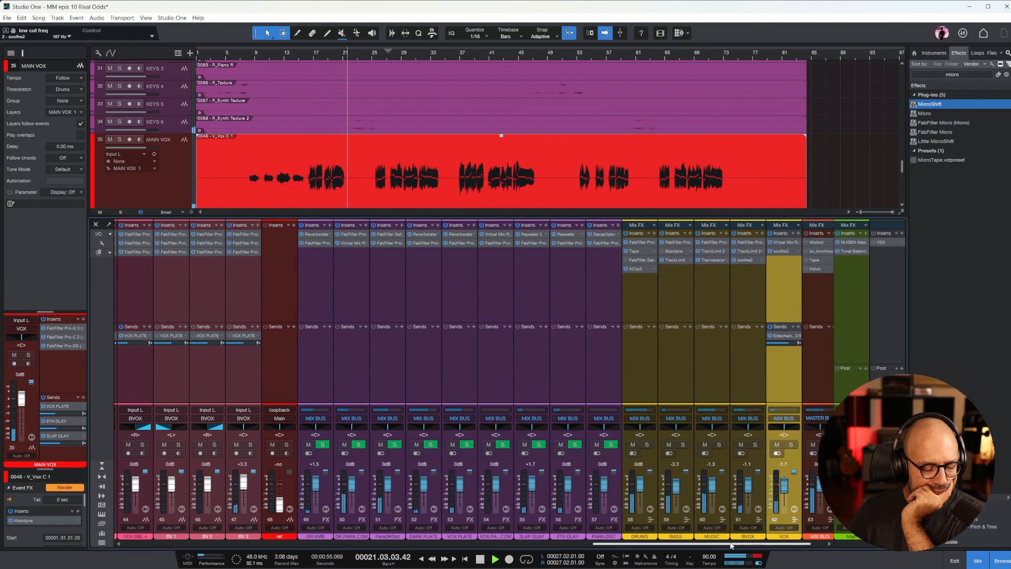
{"action": "left_click", "coordinate": [952, 75]}
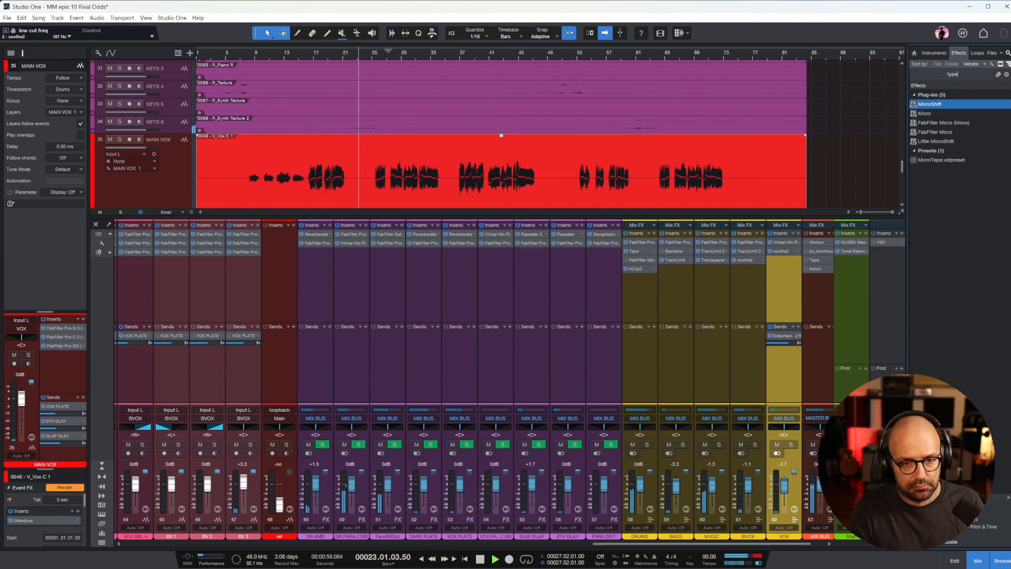
{"action": "type", "text": "type"}
{"action": "left_click_drag", "start_coordinate": [933, 106], "coordinate": [740, 340]}
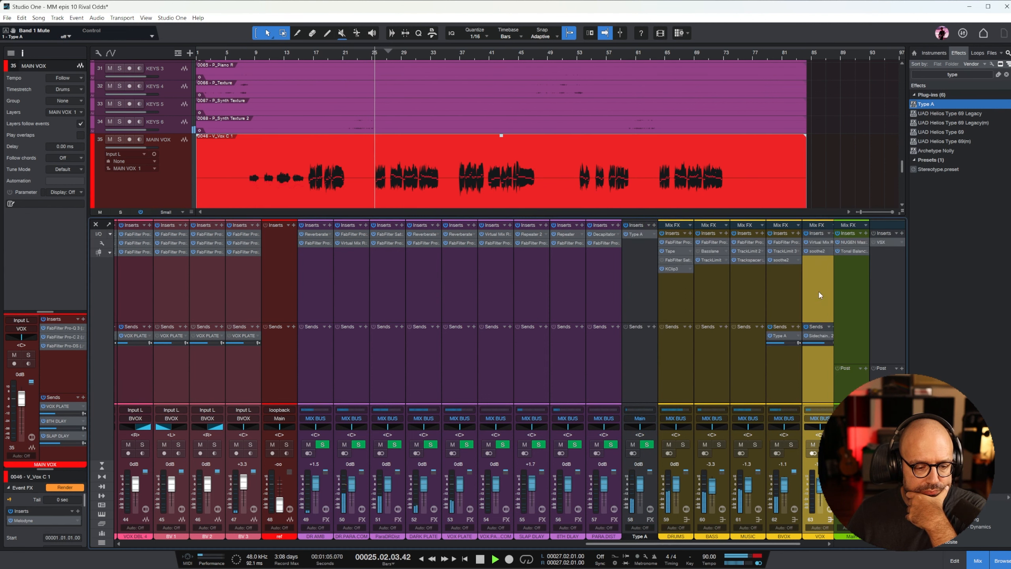
- Route the Type A channel to MIX BUS and set its fader to -1.7 dB
{"action": "left_click", "coordinate": [636, 418]}
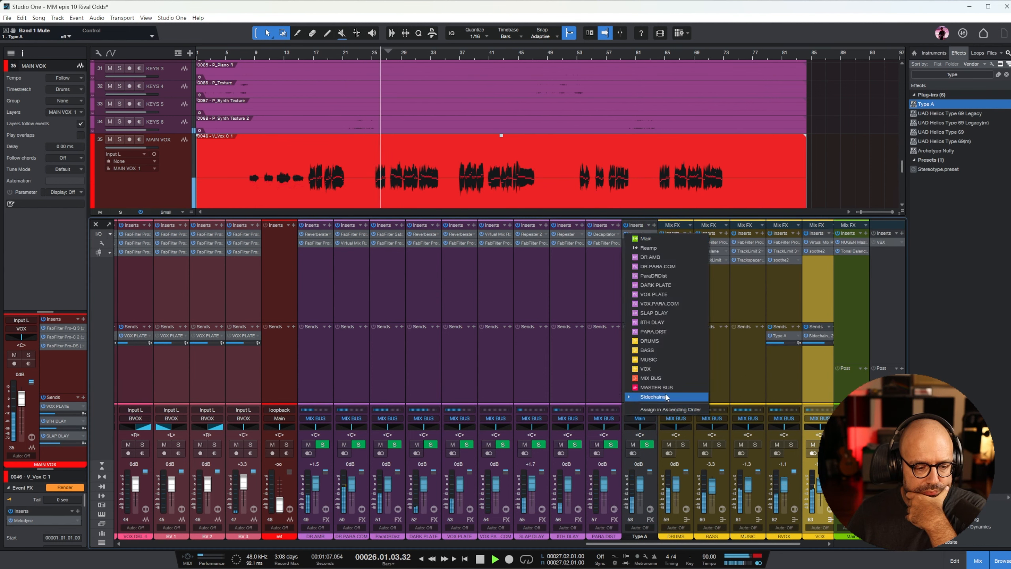
{"action": "left_click", "coordinate": [651, 377]}
{"action": "left_click_drag", "start_coordinate": [638, 487], "coordinate": [638, 488]}
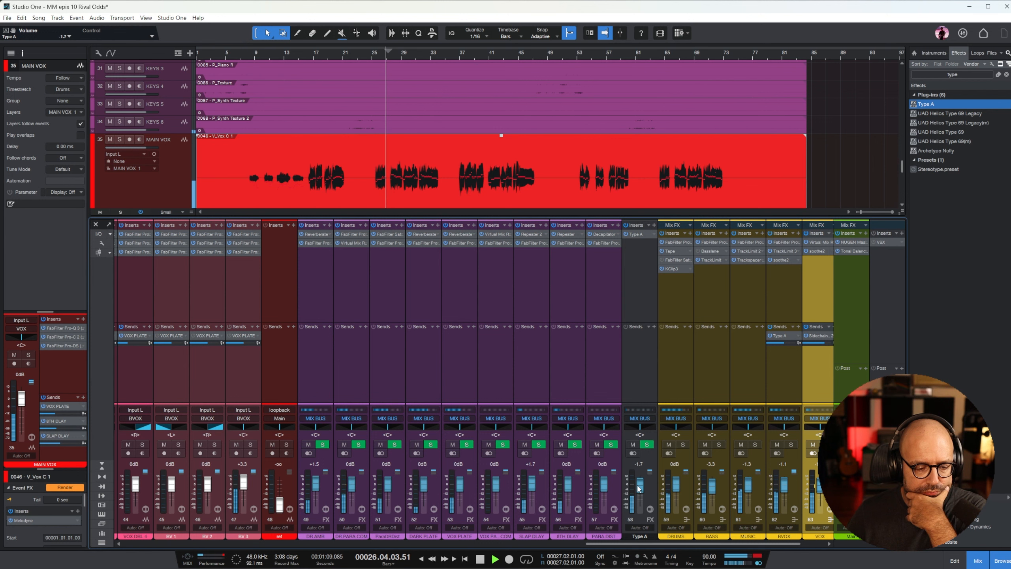
- With SNARE TRIG soloed, raise Trigger 2's Ludwig Close Room to 1.10 dB and Far Room to 3.94 dB, and end the solo
{"action": "left_click_drag", "start_coordinate": [670, 543], "coordinate": [198, 545]}
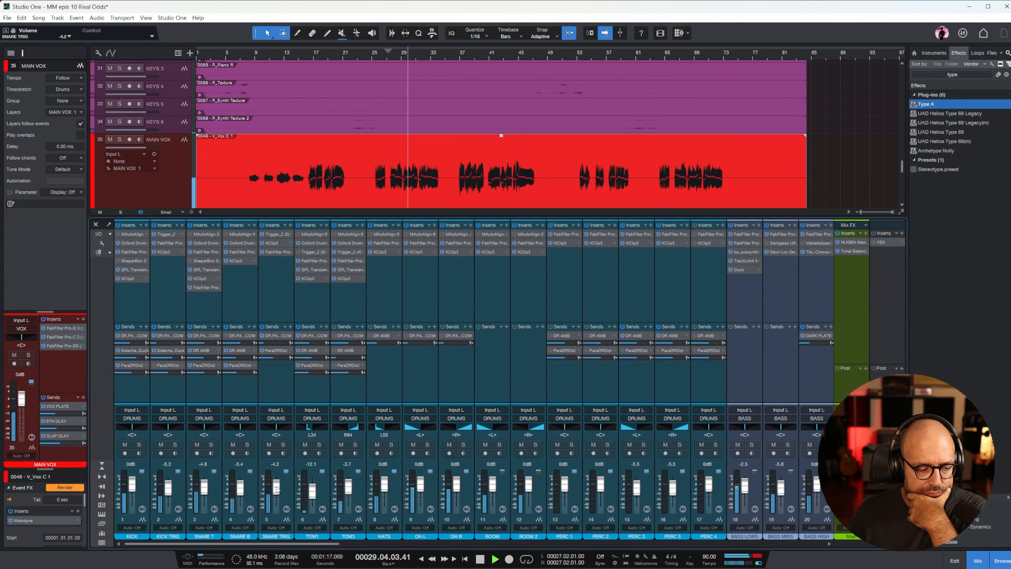
{"action": "left_click", "coordinate": [283, 444]}
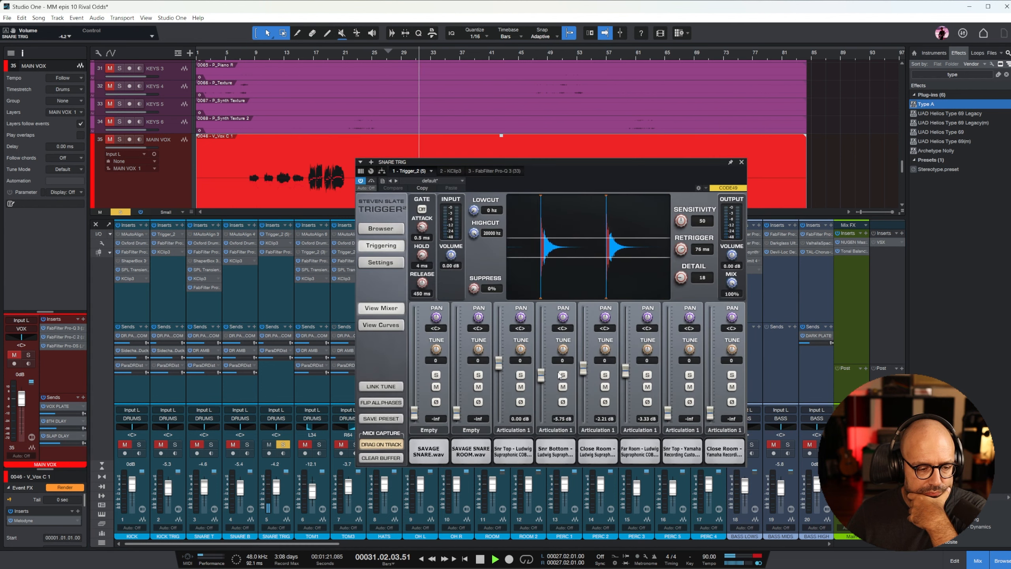
{"action": "left_click_drag", "start_coordinate": [625, 371], "coordinate": [622, 360]}
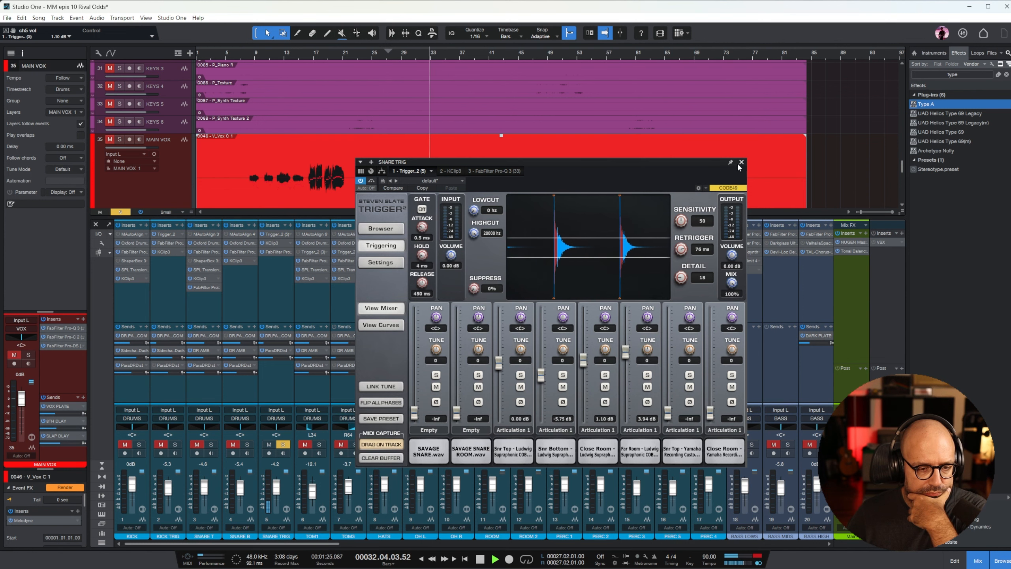
{"action": "left_click", "coordinate": [741, 162]}
{"action": "left_click", "coordinate": [283, 444]}
- Raise the input gain in SNARE TRIG's KClip3 and set the SNARE TRIG fader to -3.0 dB
{"action": "left_click_drag", "start_coordinate": [277, 488], "coordinate": [279, 484]}
{"action": "left_click", "coordinate": [274, 243]}
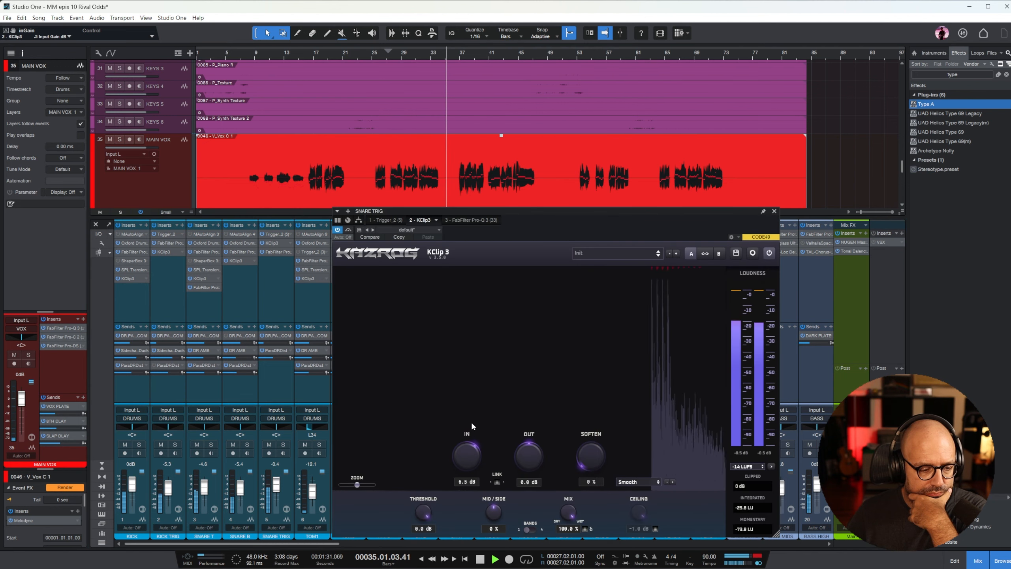
{"action": "left_click_drag", "start_coordinate": [471, 423], "coordinate": [475, 414]}
{"action": "left_click", "coordinate": [774, 211]}
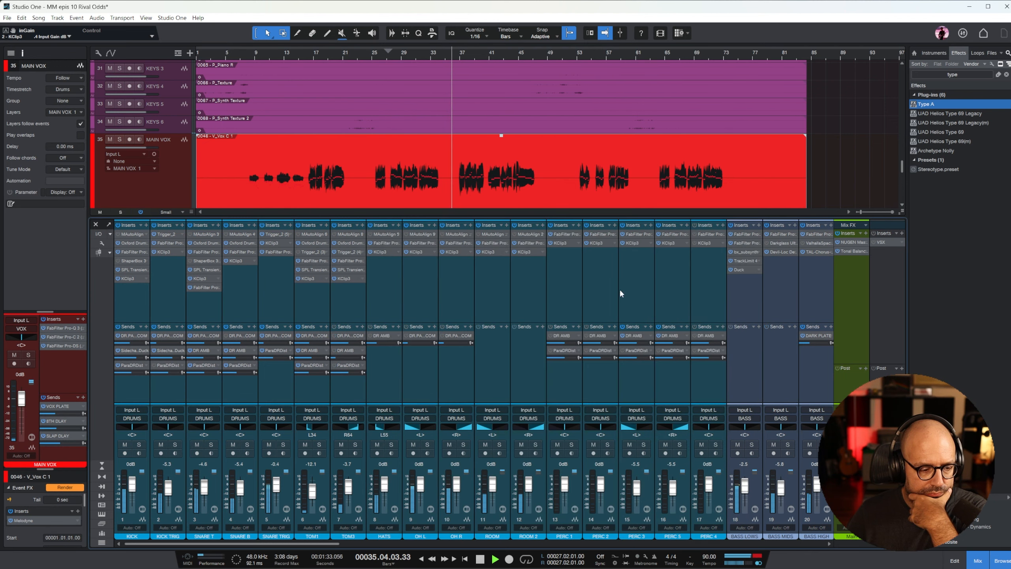
{"action": "left_click_drag", "start_coordinate": [276, 484], "coordinate": [277, 488]}
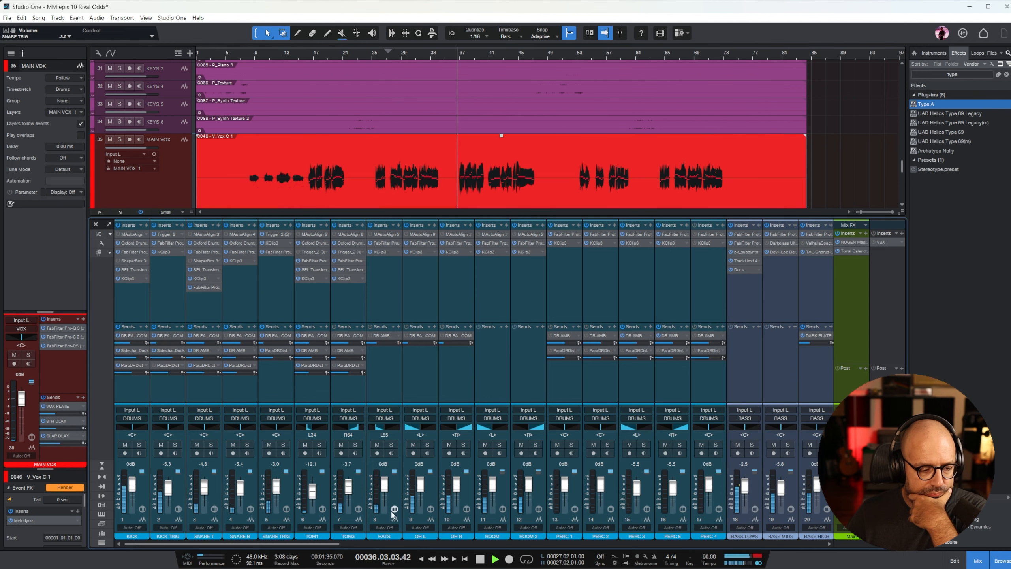
- Set the OH L and OH R faders together to -2.5 dB and the DRUMS bus fader to -0.8 dB
{"action": "scroll", "coordinate": [349, 545], "scroll_direction": "right", "scroll_amount": 2}
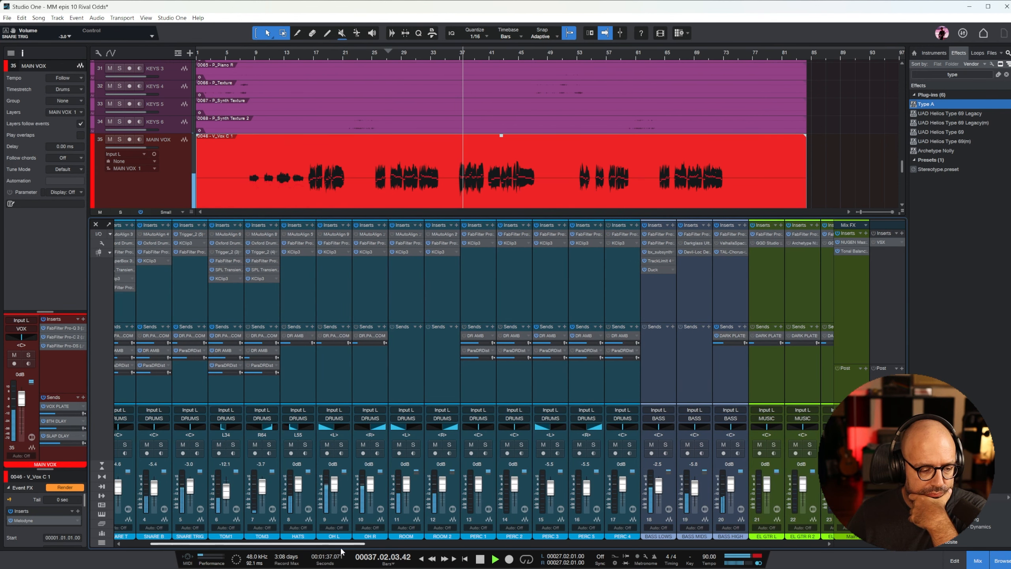
{"action": "left_click", "coordinate": [339, 362]}
{"action": "left_click", "coordinate": [381, 373], "text": "shift"}
{"action": "left_click_drag", "start_coordinate": [374, 483], "coordinate": [375, 506]}
{"action": "left_click_drag", "start_coordinate": [350, 543], "coordinate": [843, 549]}
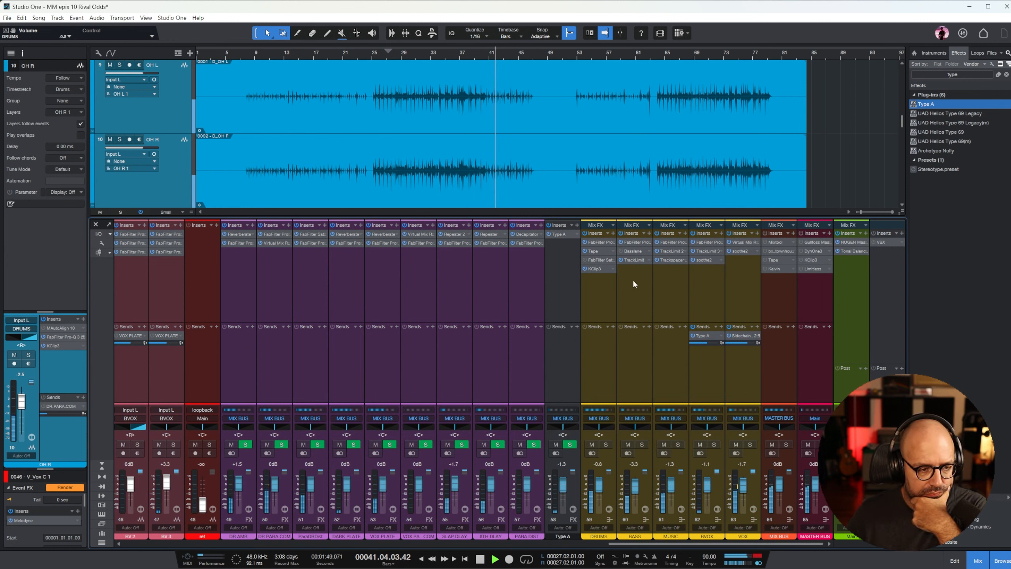
{"action": "left_click", "coordinate": [606, 296]}
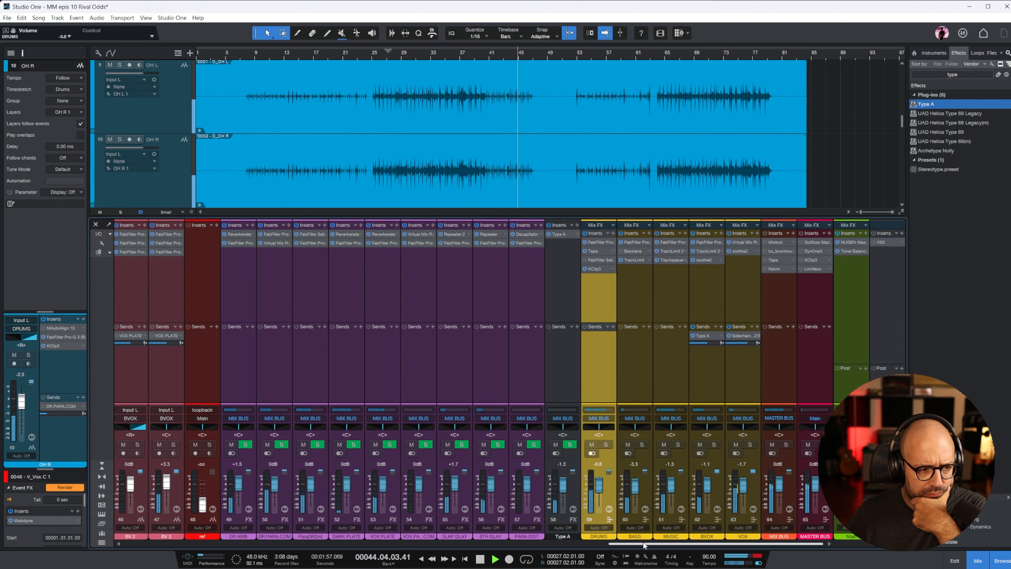
- Play the soloed DRUMS bus from just before bar 41 and lower the SNARE TRIG fader to -11.7 dB
{"action": "left_click_drag", "start_coordinate": [644, 544], "coordinate": [161, 544]}
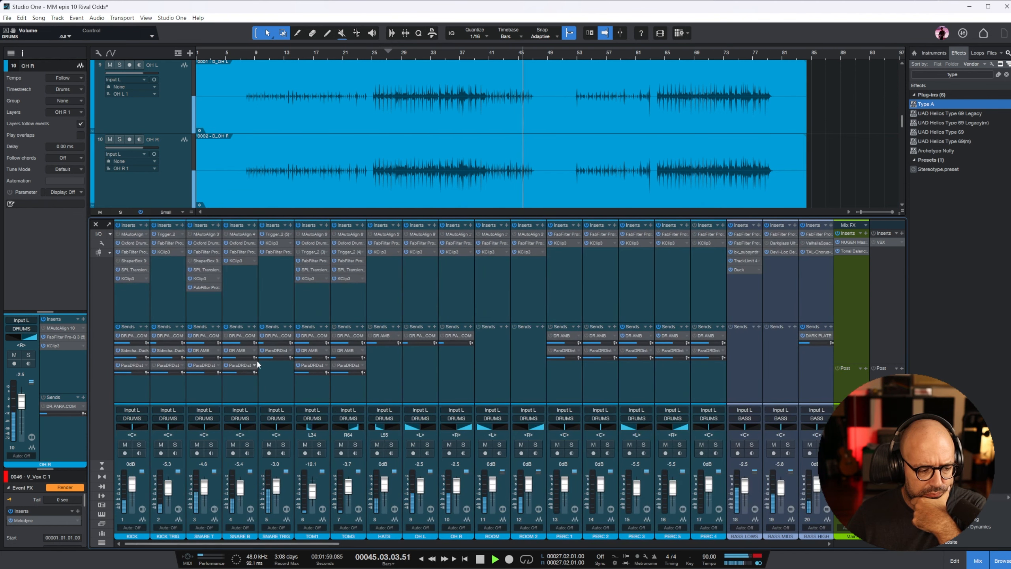
{"action": "left_click", "coordinate": [291, 314]}
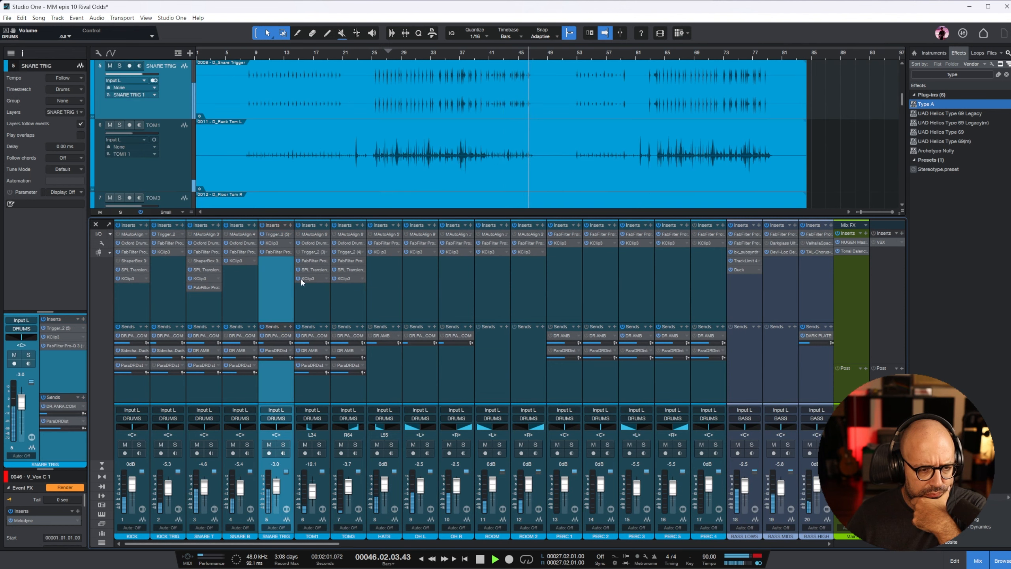
{"action": "scroll", "coordinate": [601, 136], "scroll_direction": "up", "scroll_amount": 2}
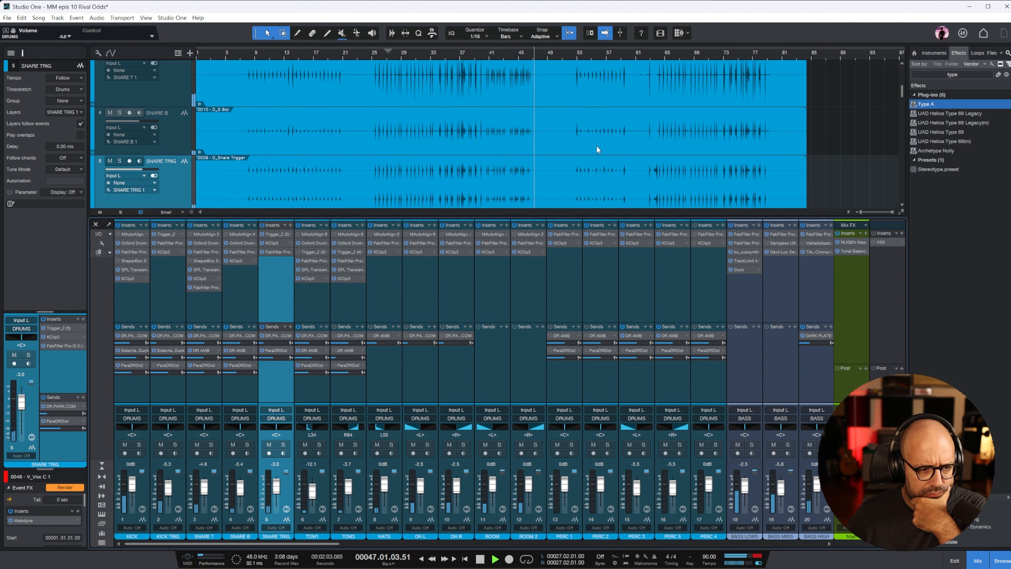
{"action": "scroll", "coordinate": [607, 140], "scroll_direction": "up", "scroll_amount": 3}
{"action": "key", "text": "space"}
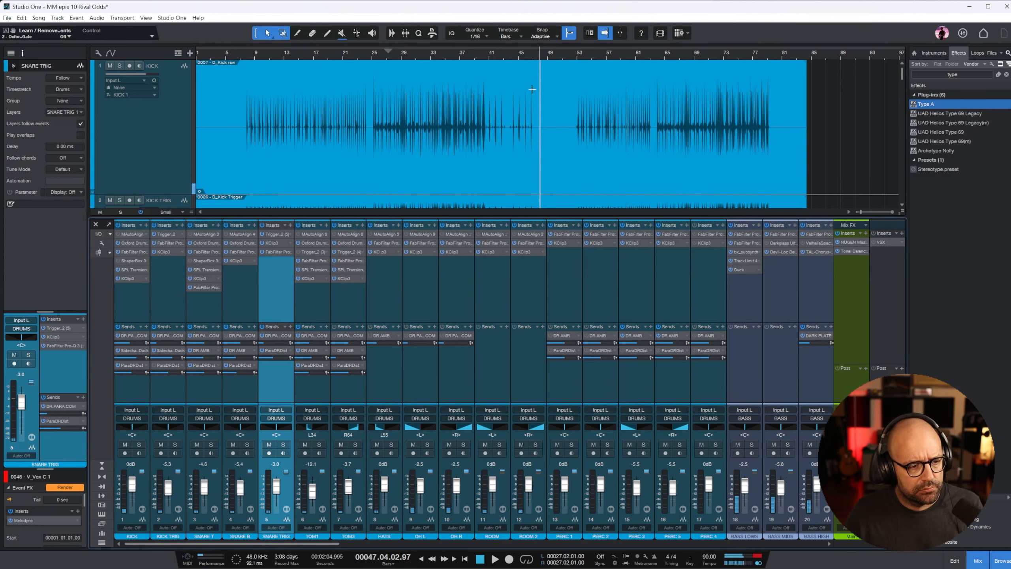
{"action": "left_click", "coordinate": [481, 53]}
{"action": "left_click_drag", "start_coordinate": [229, 543], "coordinate": [600, 501]}
{"action": "left_click_drag", "start_coordinate": [610, 543], "coordinate": [725, 544]}
{"action": "left_click", "coordinate": [605, 444]}
{"action": "key", "text": "space"}
{"action": "left_click_drag", "start_coordinate": [644, 543], "coordinate": [229, 544]}
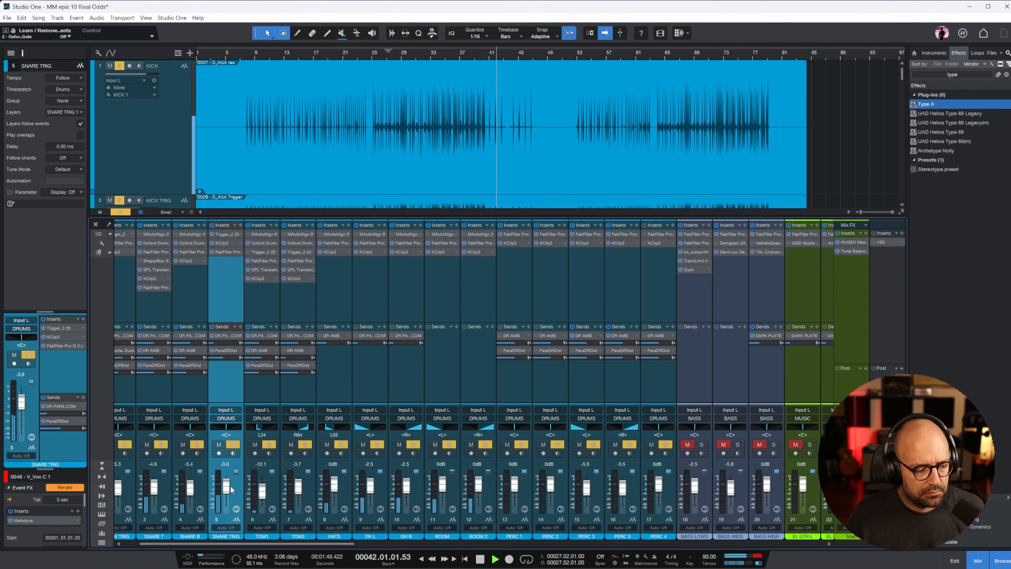
{"action": "left_click_drag", "start_coordinate": [226, 486], "coordinate": [229, 492]}
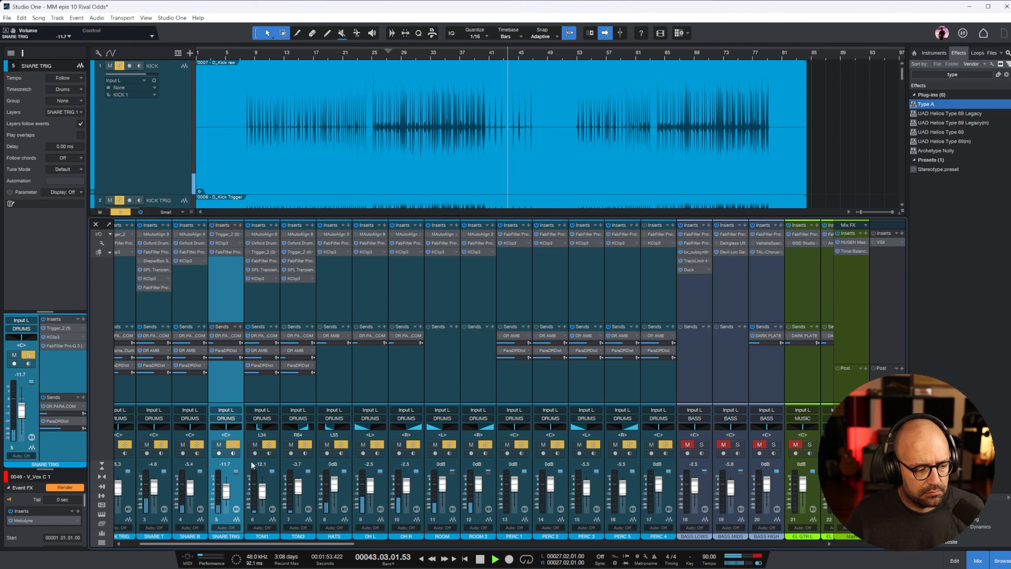
- Split the snare trigger event on the SNARE TRIG track at bar 40.03 and at bar 47.01
{"action": "scroll", "coordinate": [543, 163], "scroll_direction": "down", "scroll_amount": 2}
{"action": "key", "text": "e"}
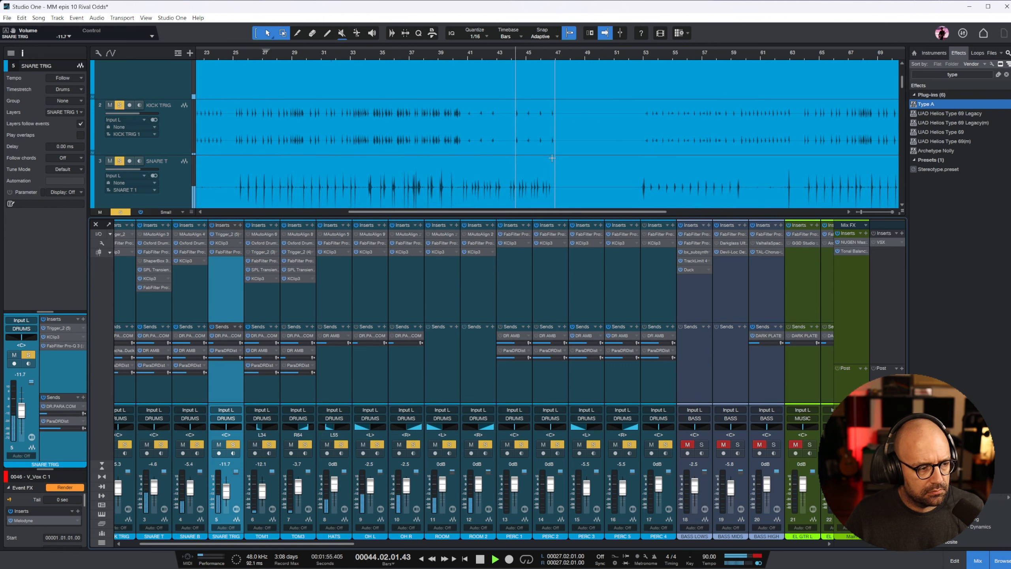
{"action": "scroll", "coordinate": [641, 144], "scroll_direction": "down", "scroll_amount": 2}
{"action": "scroll", "coordinate": [637, 138], "scroll_direction": "down", "scroll_amount": 1}
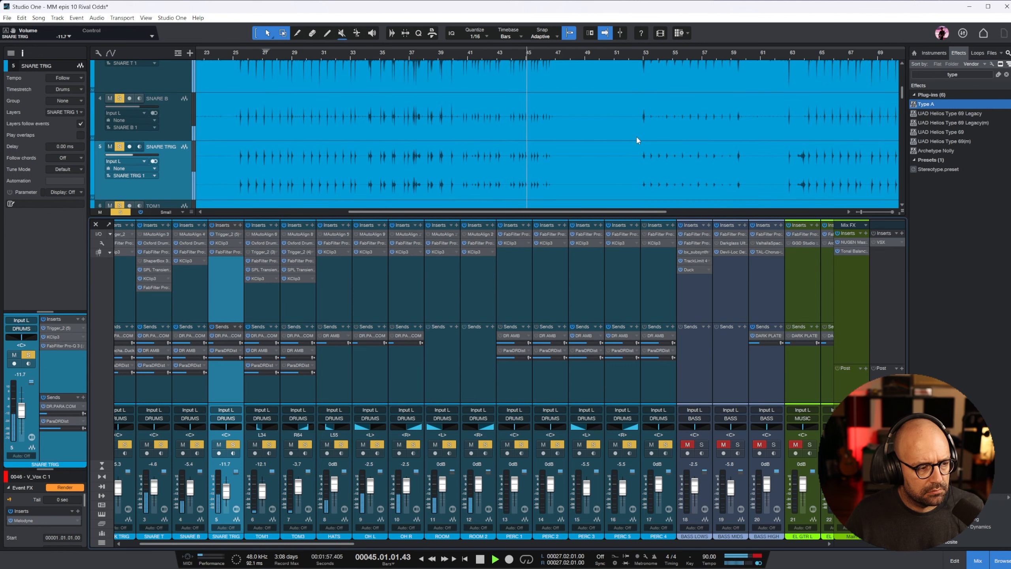
{"action": "scroll", "coordinate": [638, 138], "scroll_direction": "down", "scroll_amount": 1}
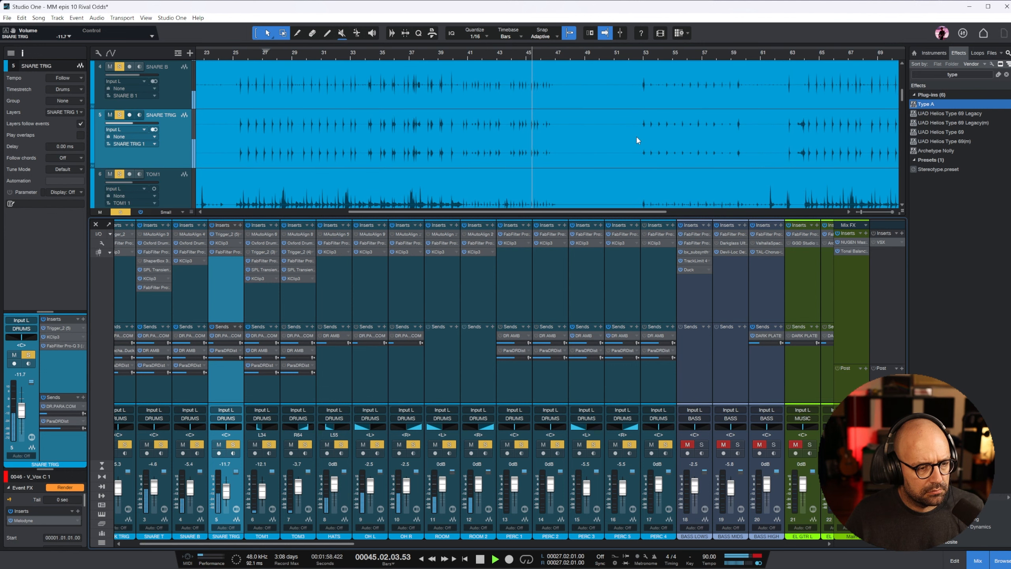
{"action": "key", "text": "3"}
{"action": "left_click", "coordinate": [460, 133]}
{"action": "left_click", "coordinate": [556, 133]}
- Lower the volume of the split snare trigger event between bars 40.03 and 47.01 and play from about bar 39
{"action": "key", "text": "1"}
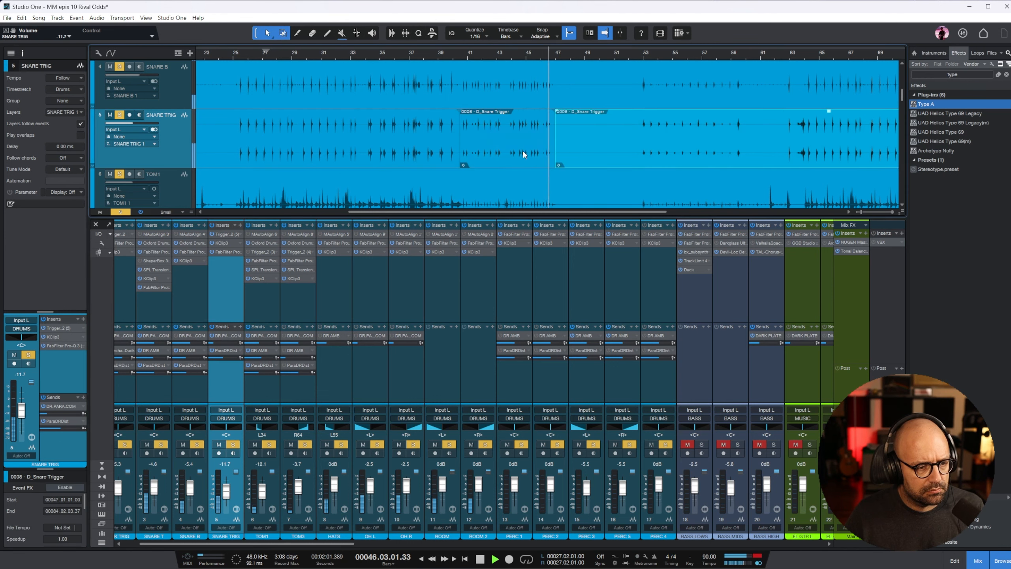
{"action": "left_click_drag", "start_coordinate": [507, 117], "coordinate": [509, 136]}
{"action": "key", "text": "w"}
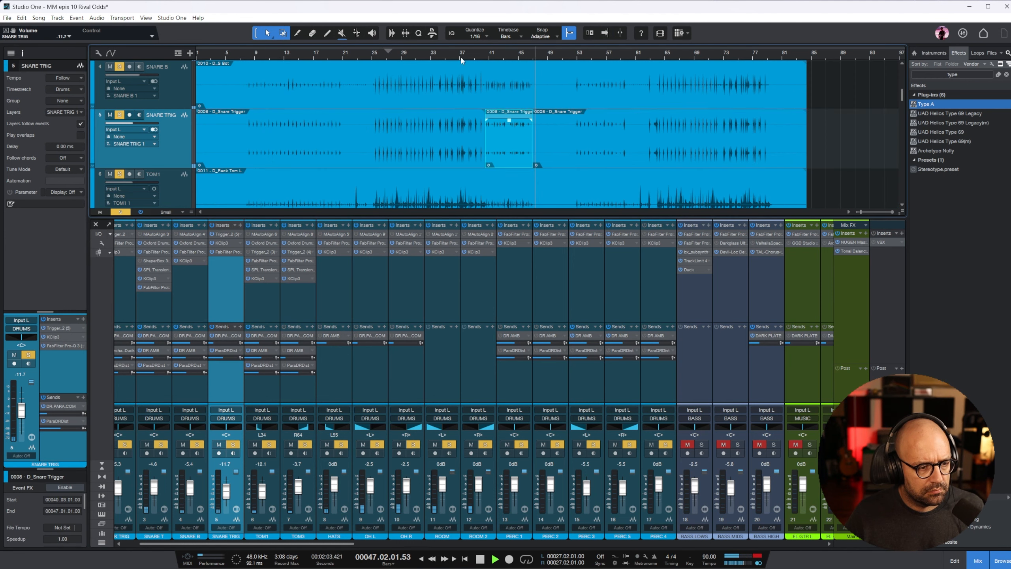
{"action": "left_click", "coordinate": [479, 53]}
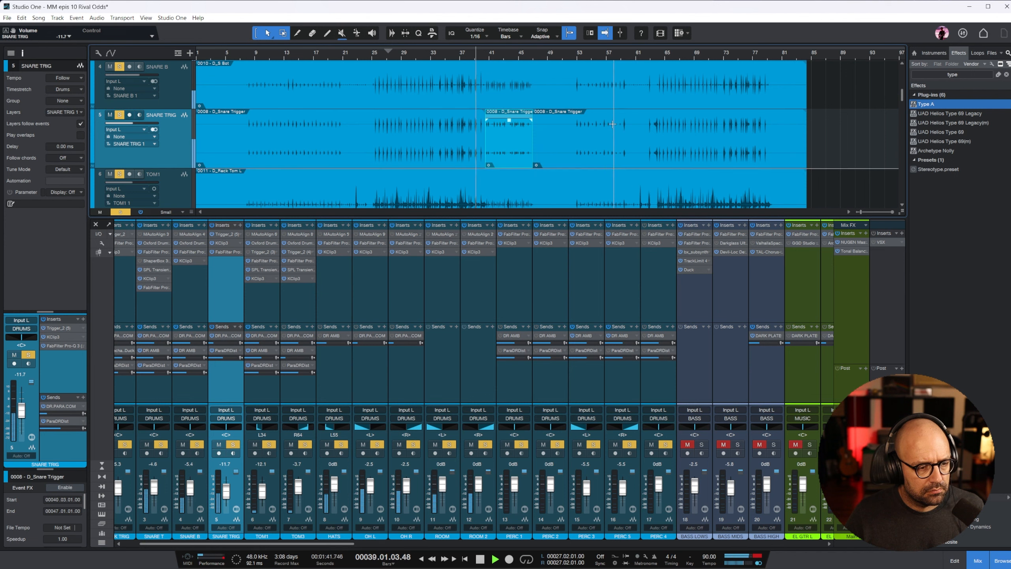
{"action": "scroll", "coordinate": [559, 136], "scroll_direction": "up", "scroll_amount": 2}
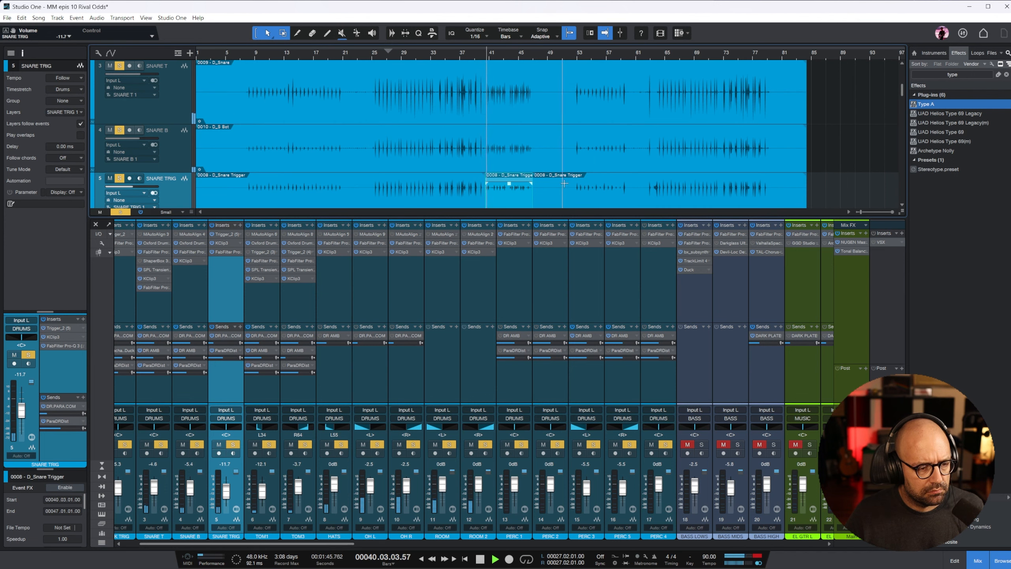
{"action": "scroll", "coordinate": [558, 168], "scroll_direction": "down", "scroll_amount": 3}
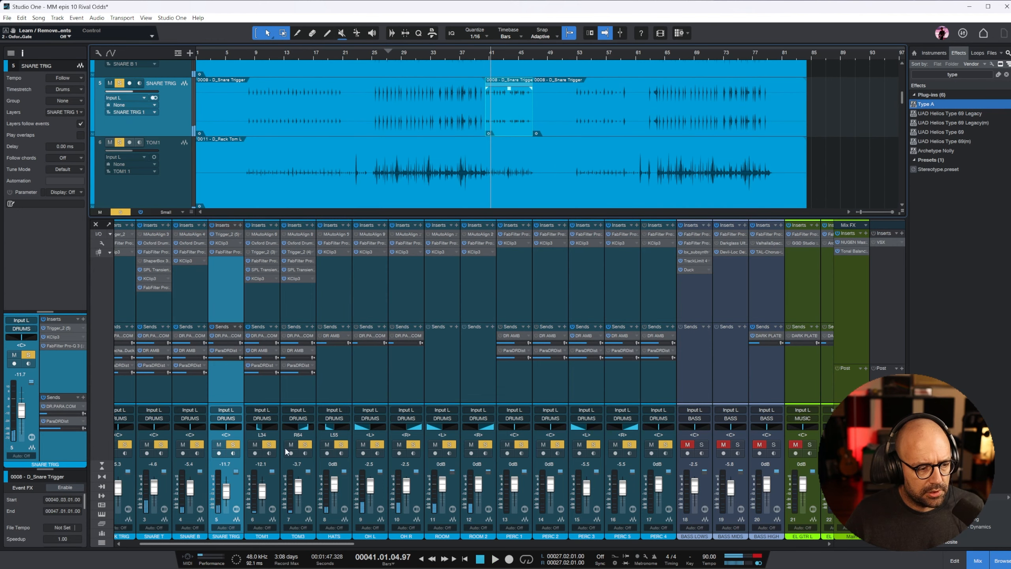
- Show SNARE TRIG's volume automation, lower it to -17.3 dB over about bars 40–48, also dip bars 52–61, and end the DRUMS solo
{"action": "right_click", "coordinate": [226, 488]}
{"action": "left_click", "coordinate": [263, 517]}
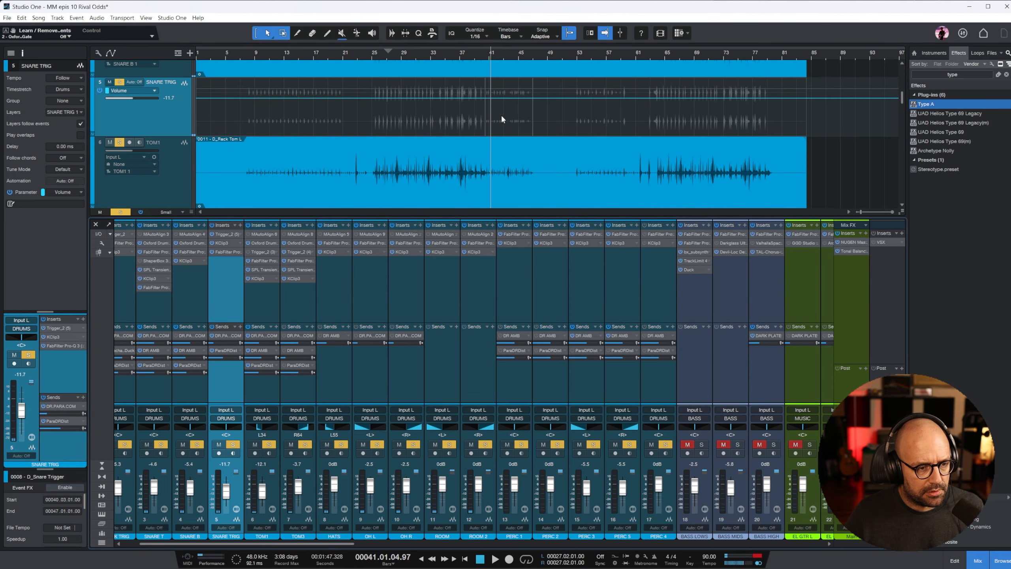
{"action": "left_click_drag", "start_coordinate": [541, 106], "coordinate": [637, 111]}
{"action": "left_click", "coordinate": [618, 121]}
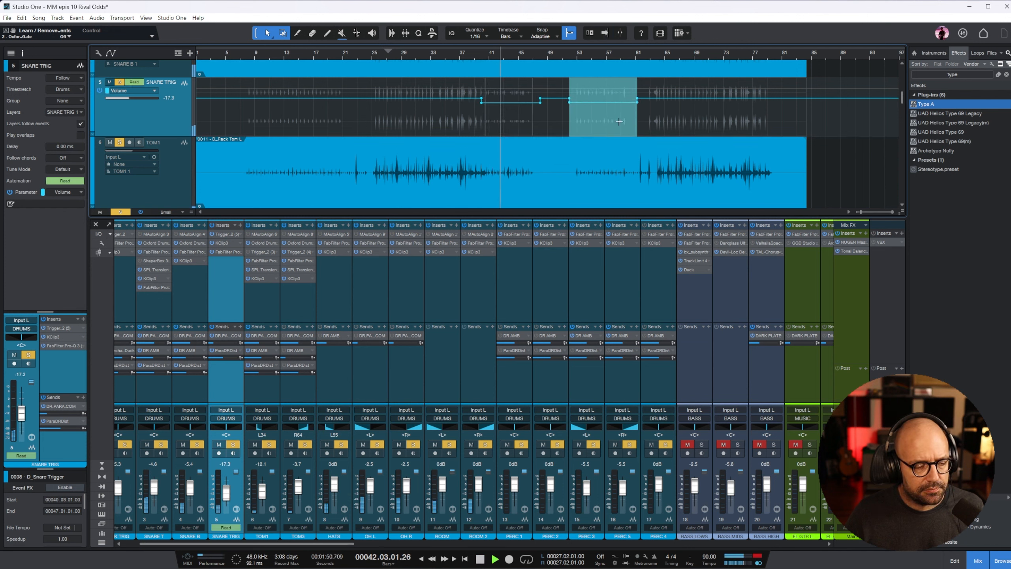
{"action": "left_click", "coordinate": [665, 444]}
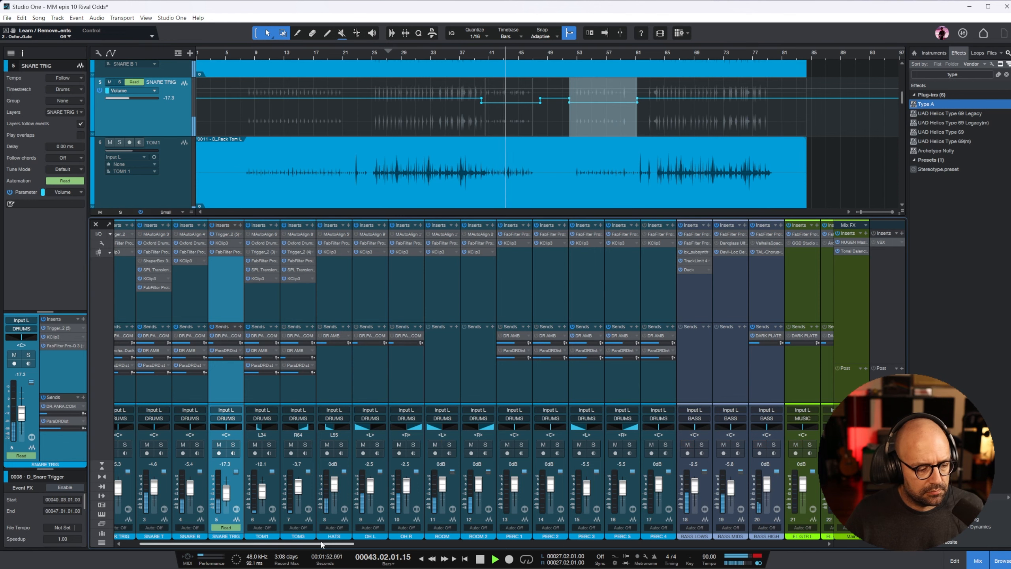
- With the MUSIC bus soloed, cut 350.52 Hz by 3.40 dB in its Pro-Q 3 and add a low cut and an 18 dB/oct high cut
{"action": "left_click_drag", "start_coordinate": [321, 544], "coordinate": [842, 547]}
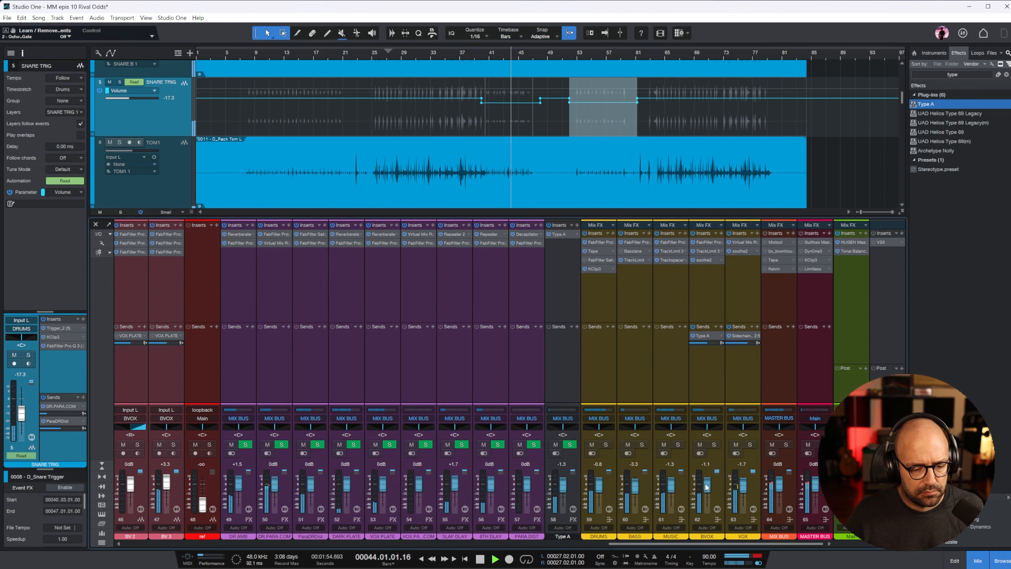
{"action": "left_click", "coordinate": [677, 445]}
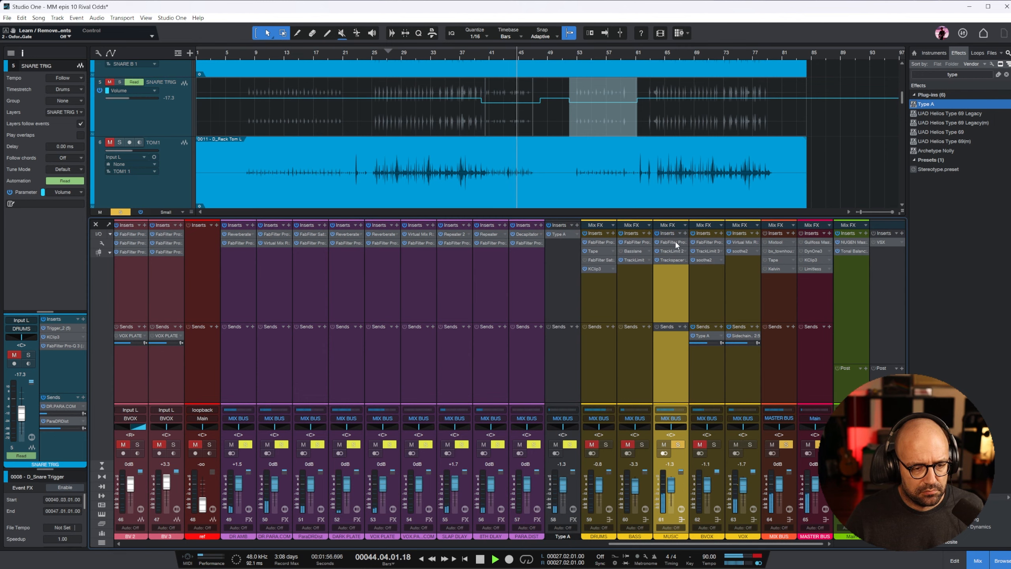
{"action": "left_click", "coordinate": [672, 241]}
{"action": "left_click_drag", "start_coordinate": [649, 254], "coordinate": [662, 274]}
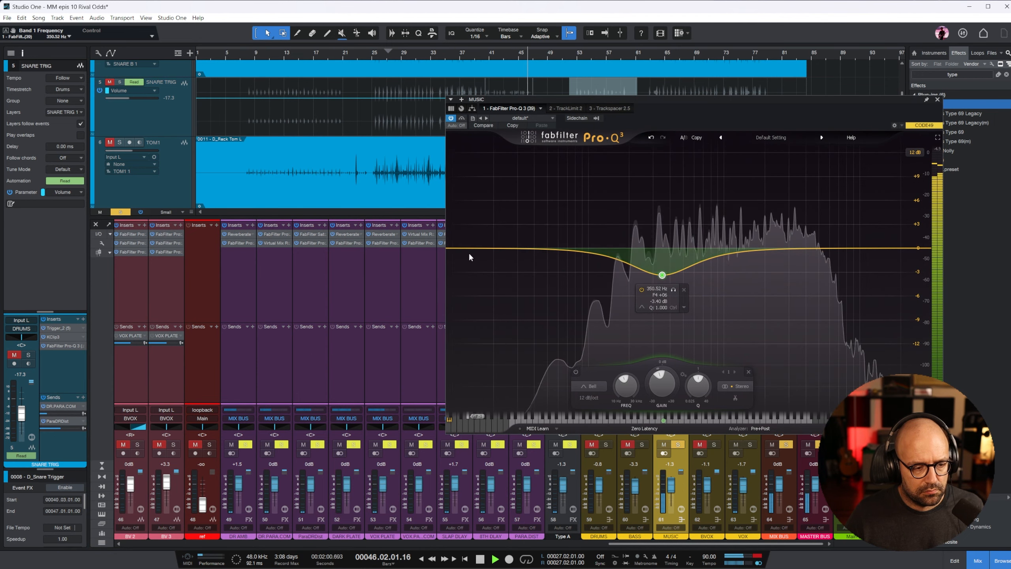
{"action": "left_click_drag", "start_coordinate": [467, 248], "coordinate": [607, 244]}
{"action": "left_click", "coordinate": [923, 248]}
{"action": "left_click_drag", "start_coordinate": [923, 248], "coordinate": [835, 247]}
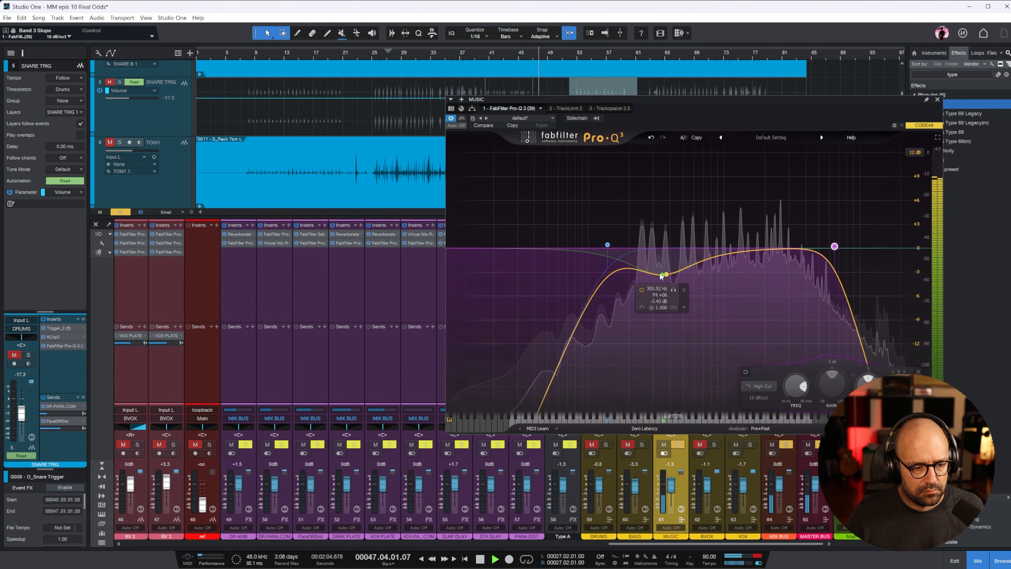
- Add a narrow -4.57 dB cut at about 220 Hz with Q 4.449 to the MUSIC bus EQ and end the solo
{"action": "left_click_drag", "start_coordinate": [635, 269], "coordinate": [636, 307]}
{"action": "scroll", "coordinate": [636, 307], "scroll_direction": "up", "scroll_amount": 4}
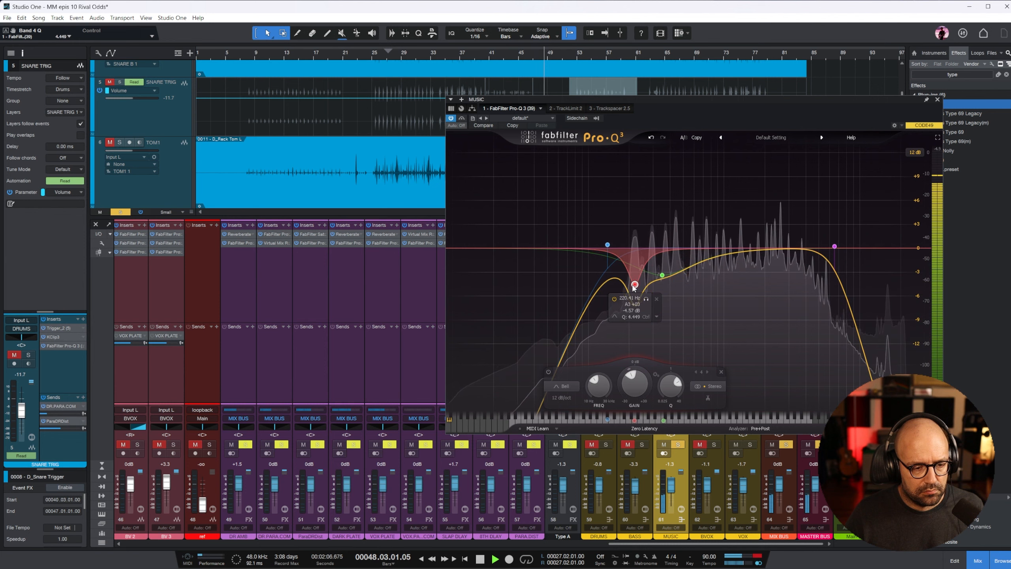
{"action": "left_click", "coordinate": [938, 100]}
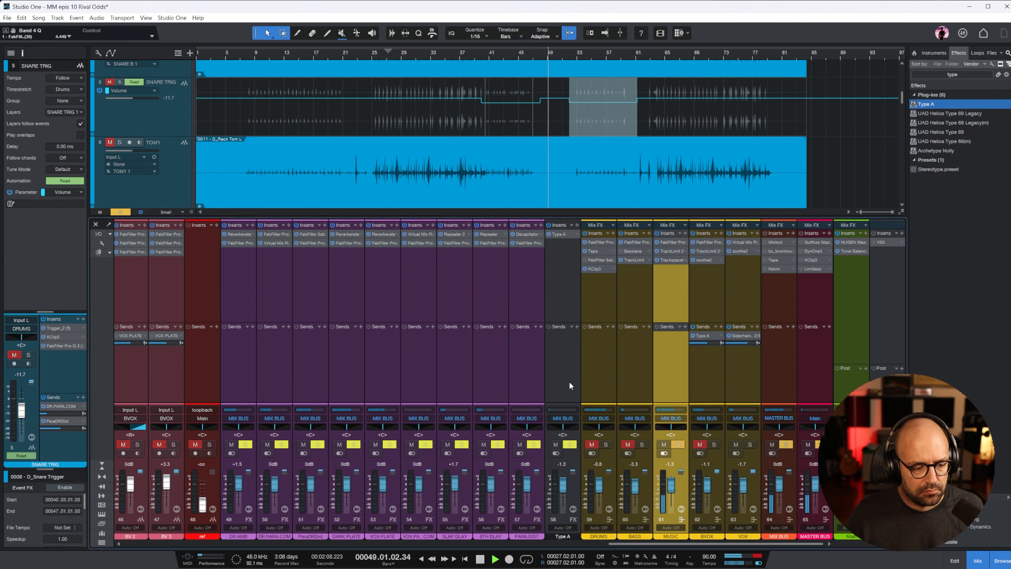
{"action": "left_click", "coordinate": [675, 446]}
- Select the KEYS 1 through KEYS 6 channels together and reduce the selection to KEYS 1
{"action": "scroll", "coordinate": [661, 546], "scroll_direction": "up", "scroll_amount": 2}
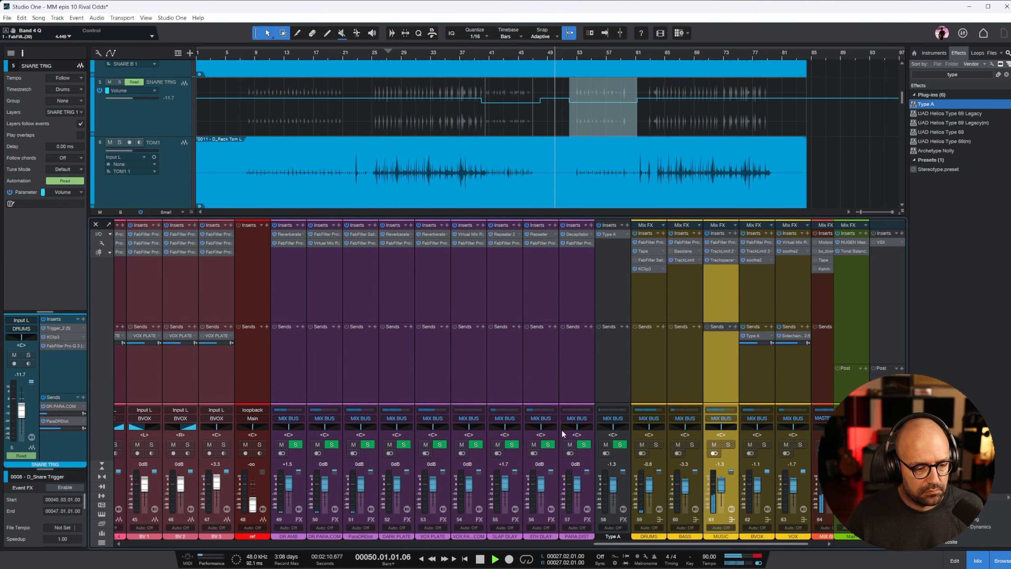
{"action": "left_click_drag", "start_coordinate": [626, 547], "coordinate": [388, 545]}
{"action": "left_click", "coordinate": [390, 363]}
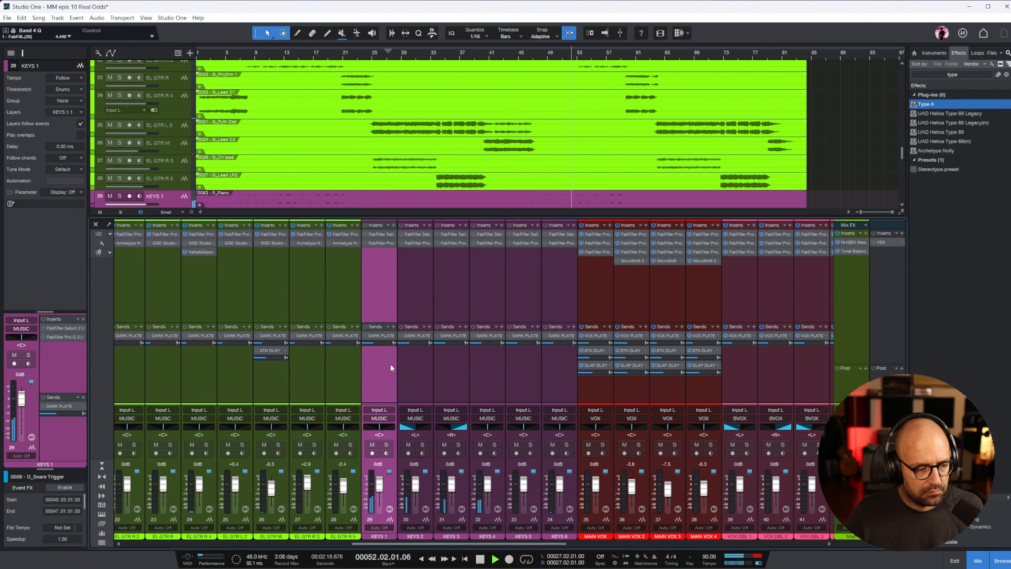
{"action": "left_click", "coordinate": [567, 379], "text": "shift"}
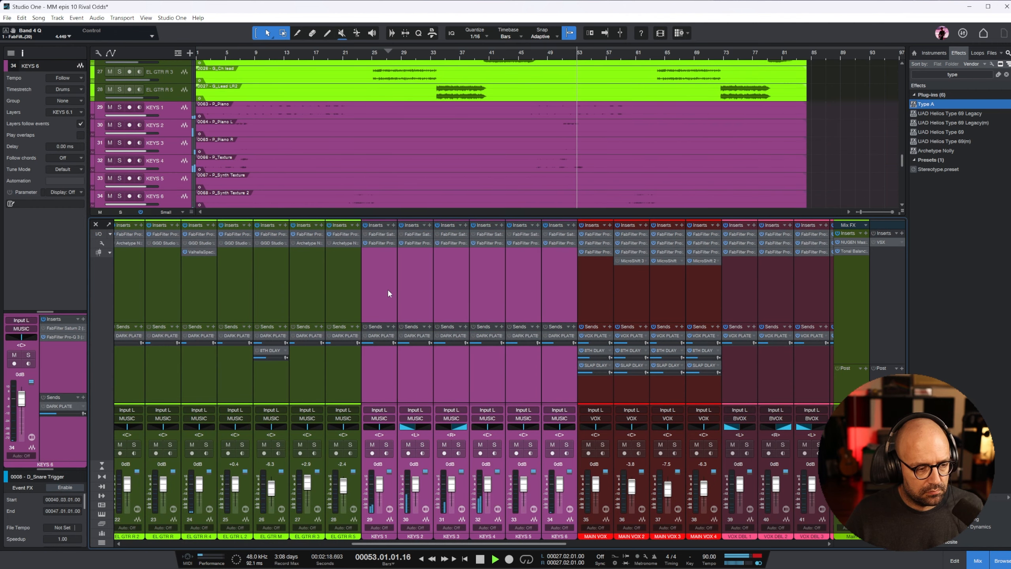
{"action": "left_click", "coordinate": [389, 292]}
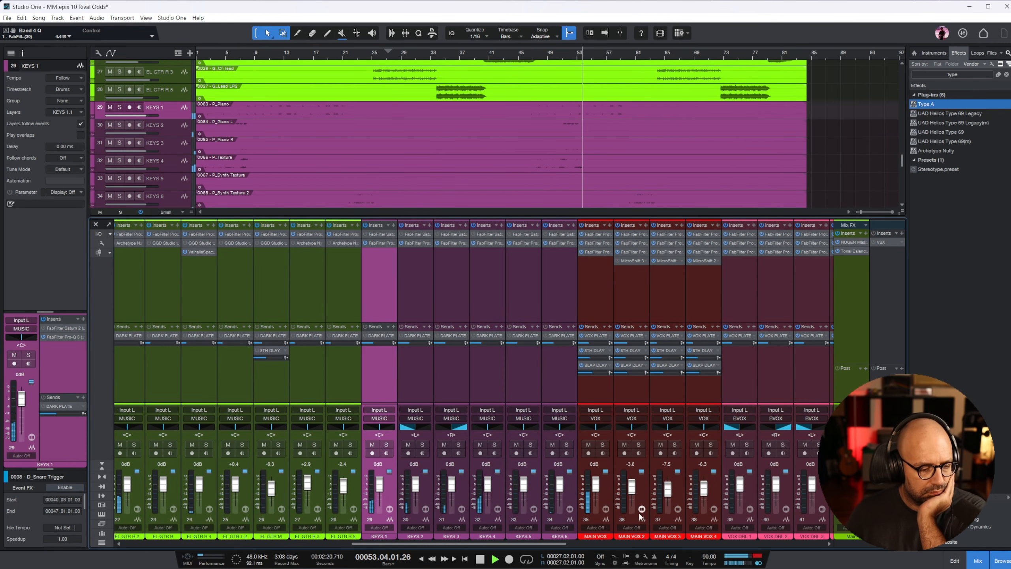
- Lower the VOX bus fader to about -4.6 dB
{"action": "left_click_drag", "start_coordinate": [555, 547], "coordinate": [812, 546]}
{"action": "scroll", "coordinate": [746, 489], "scroll_direction": "down", "scroll_amount": 3}
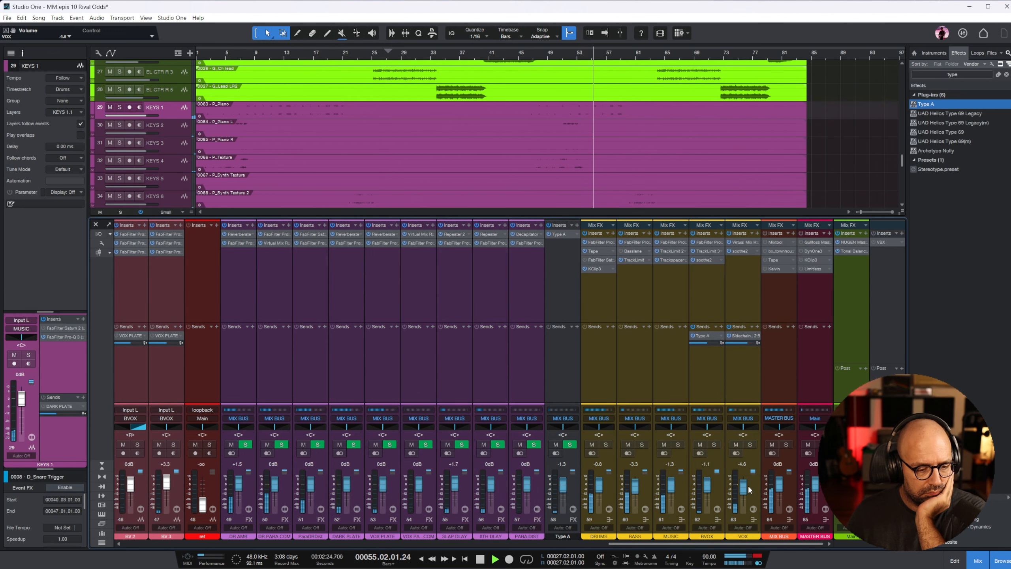
{"action": "left_click_drag", "start_coordinate": [628, 546], "coordinate": [465, 551]}
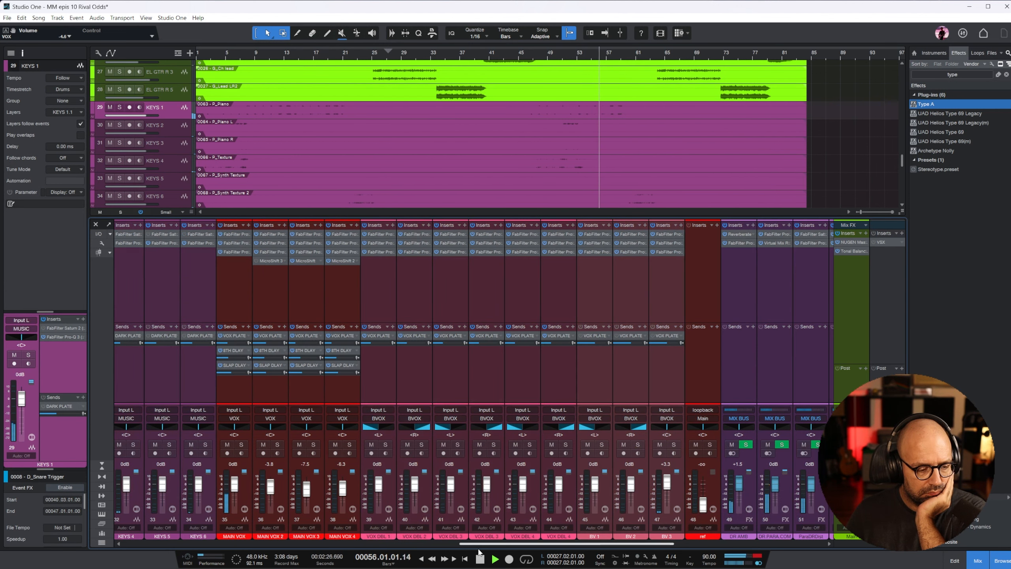
- Adjust the MAIN VOX send to VOX PLATE to about -11.8 dB and lower the BV 3 fader to about -0.4 dB
{"action": "left_click_drag", "start_coordinate": [233, 348], "coordinate": [237, 347]}
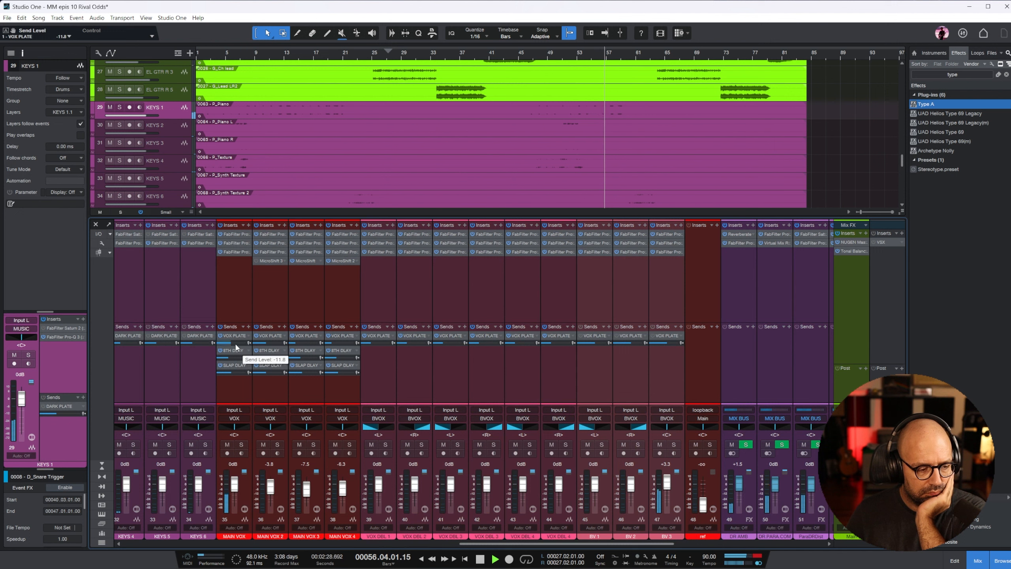
{"action": "left_click_drag", "start_coordinate": [667, 482], "coordinate": [668, 485]}
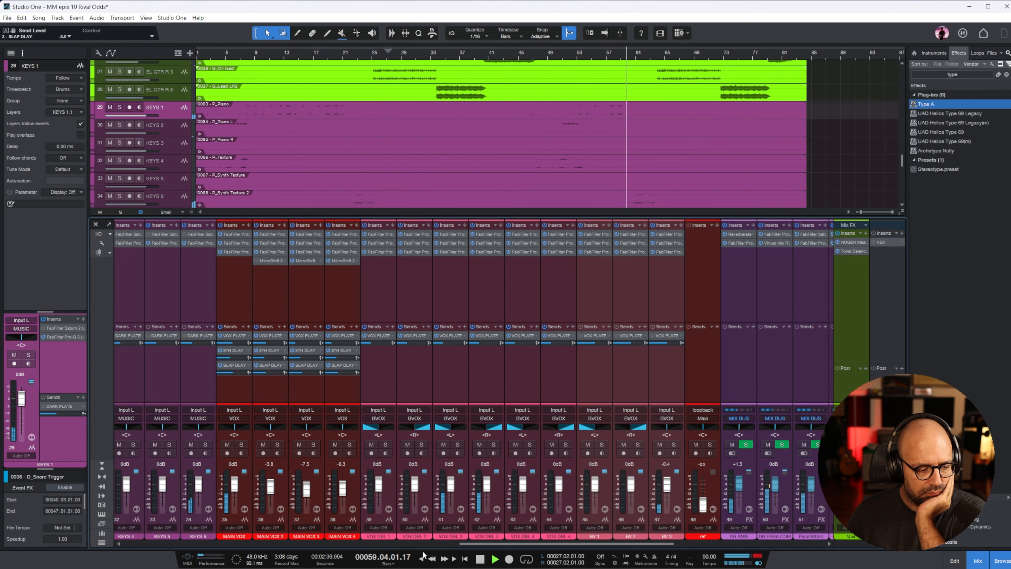
- Enable the bx_townhouse Buss Compressor on the MIX BUS and set its threshold to about +2.1 dB and release to 0.1 s
{"action": "left_click_drag", "start_coordinate": [507, 544], "coordinate": [783, 562]}
{"action": "scroll", "coordinate": [669, 486], "scroll_direction": "up", "scroll_amount": 2}
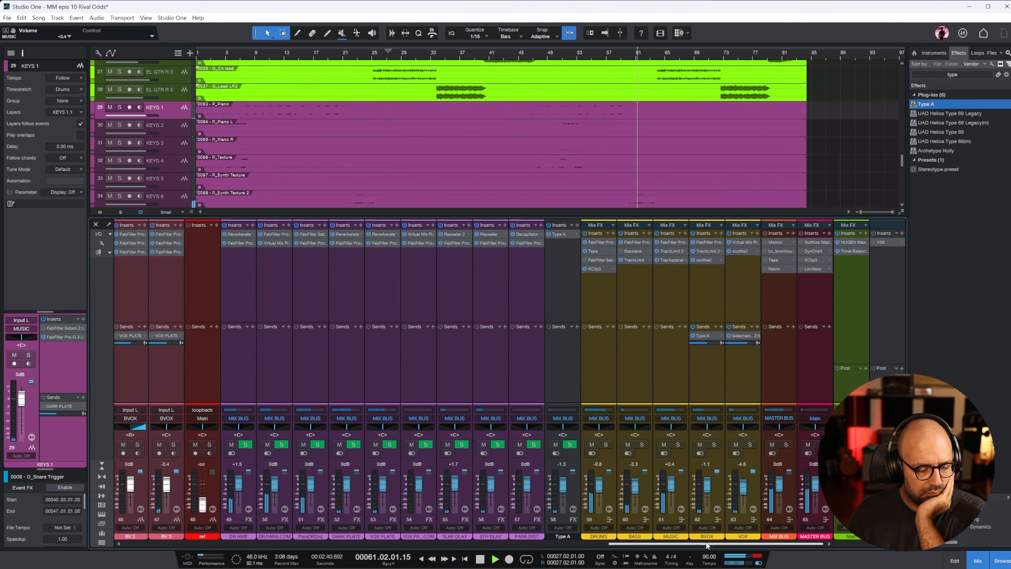
{"action": "scroll", "coordinate": [685, 156], "scroll_direction": "up", "scroll_amount": 3}
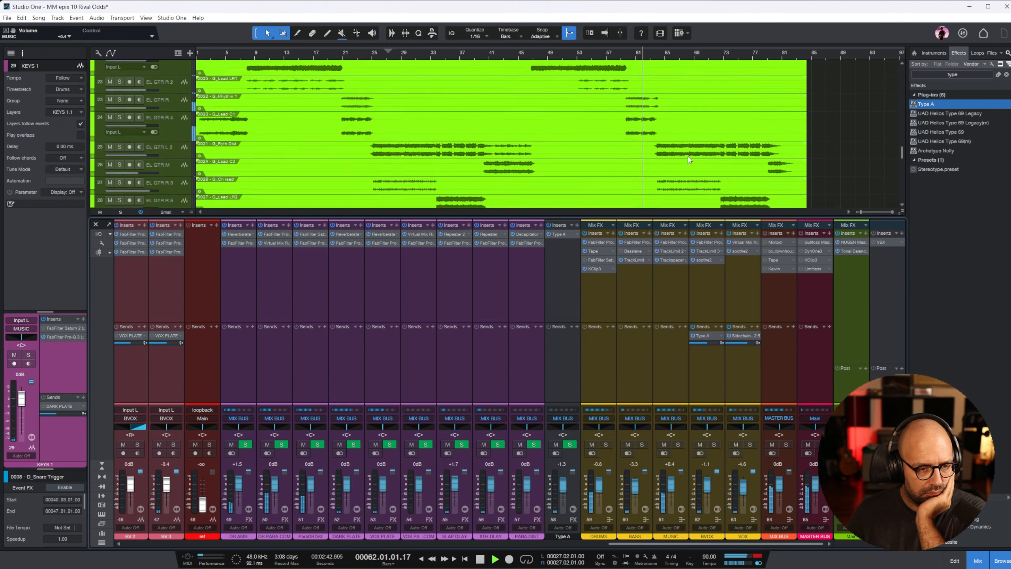
{"action": "scroll", "coordinate": [689, 159], "scroll_direction": "up", "scroll_amount": 3}
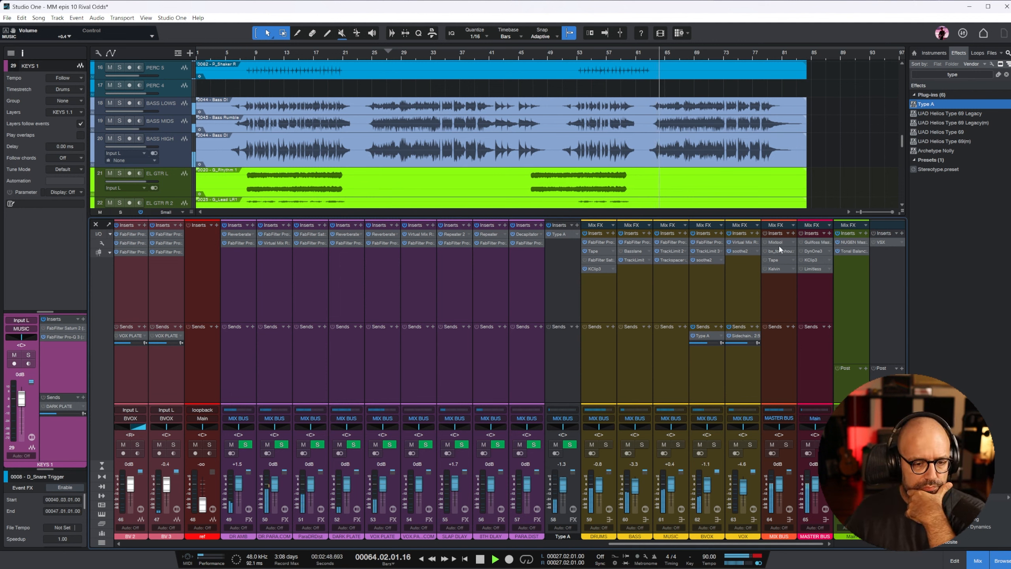
{"action": "left_click", "coordinate": [785, 302]}
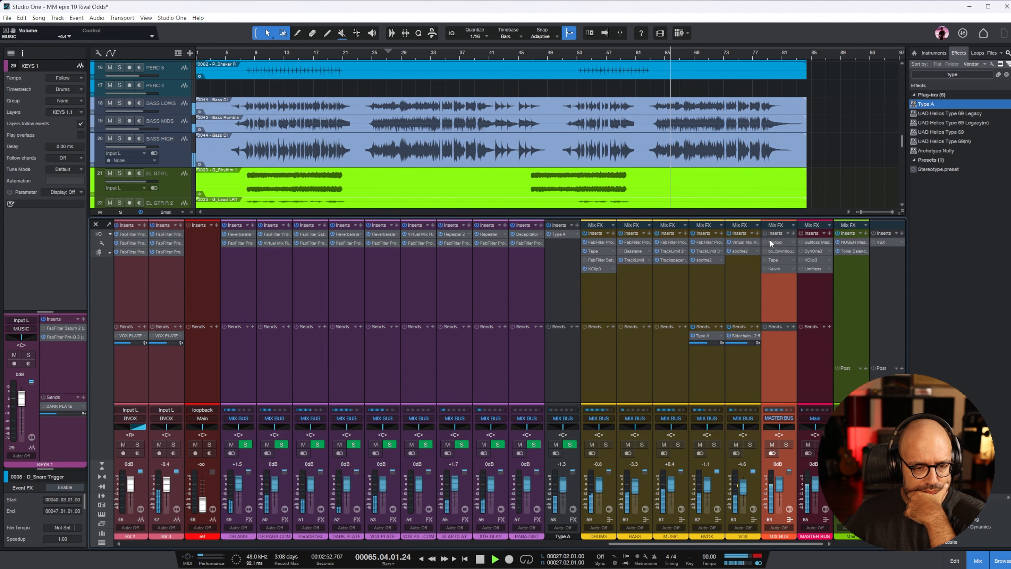
{"action": "left_click", "coordinate": [778, 252]}
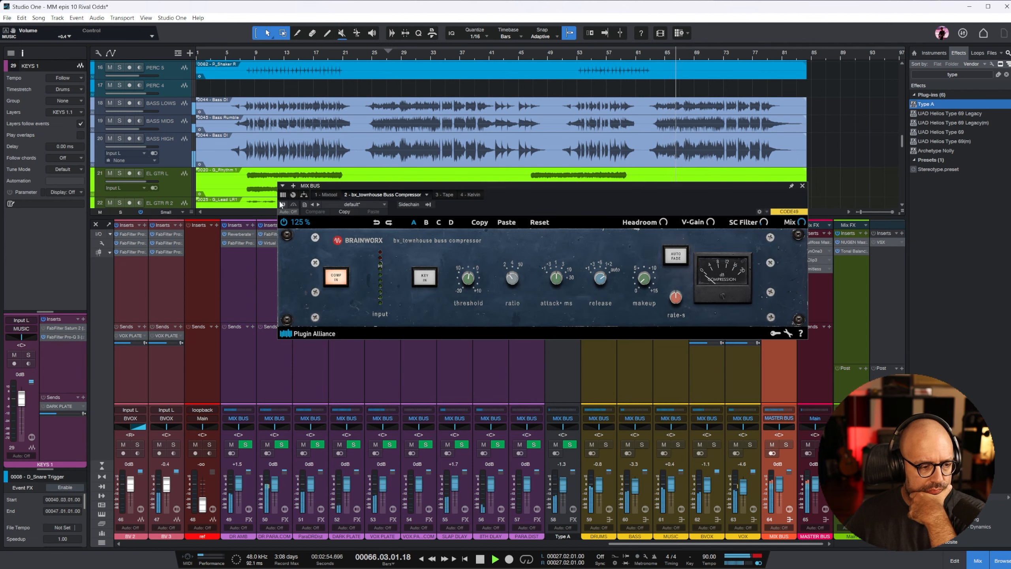
{"action": "left_click_drag", "start_coordinate": [472, 278], "coordinate": [474, 235]}
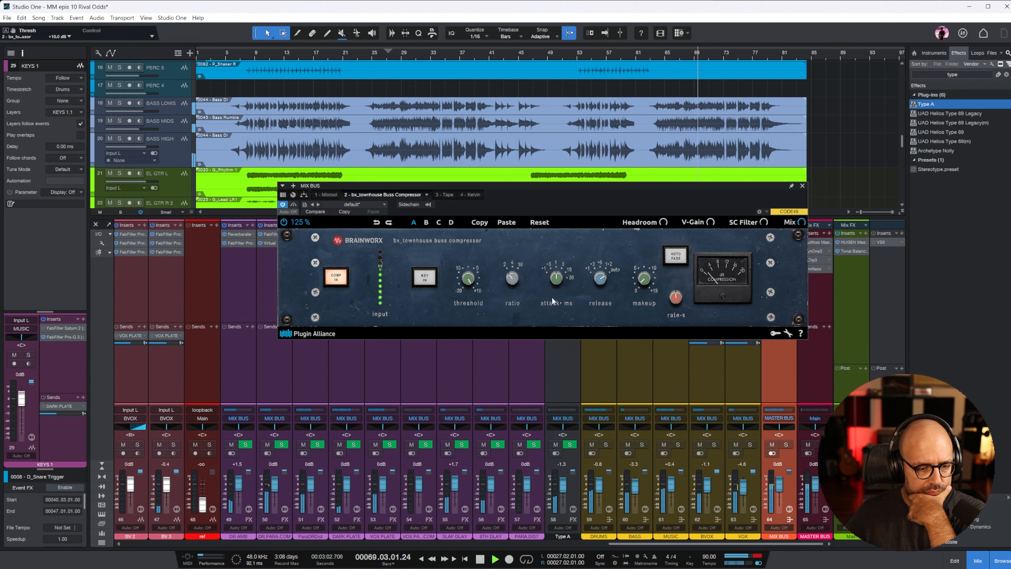
{"action": "mouse_move", "coordinate": [469, 281]}
{"action": "left_click_drag", "start_coordinate": [469, 283], "coordinate": [473, 295]}
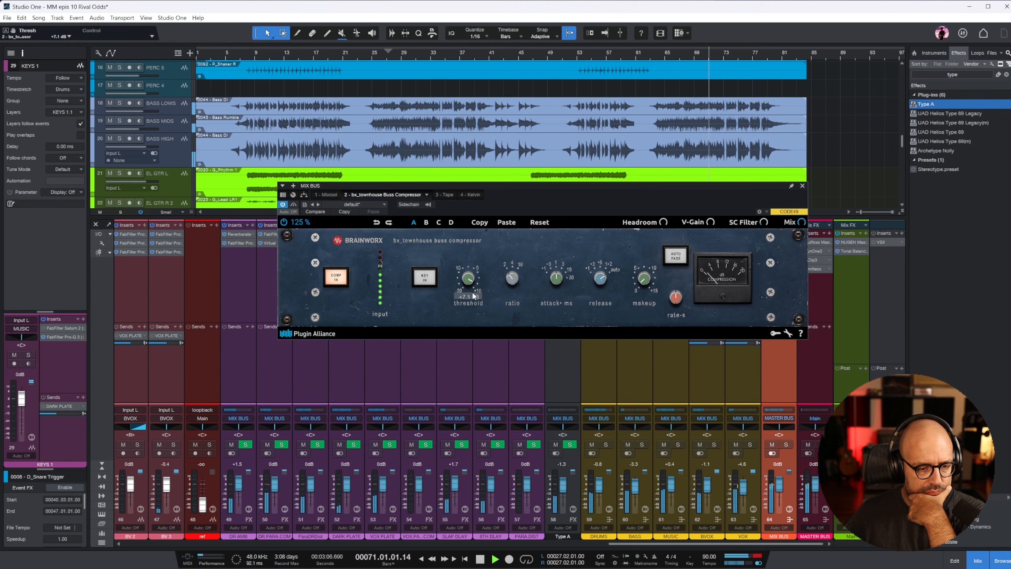
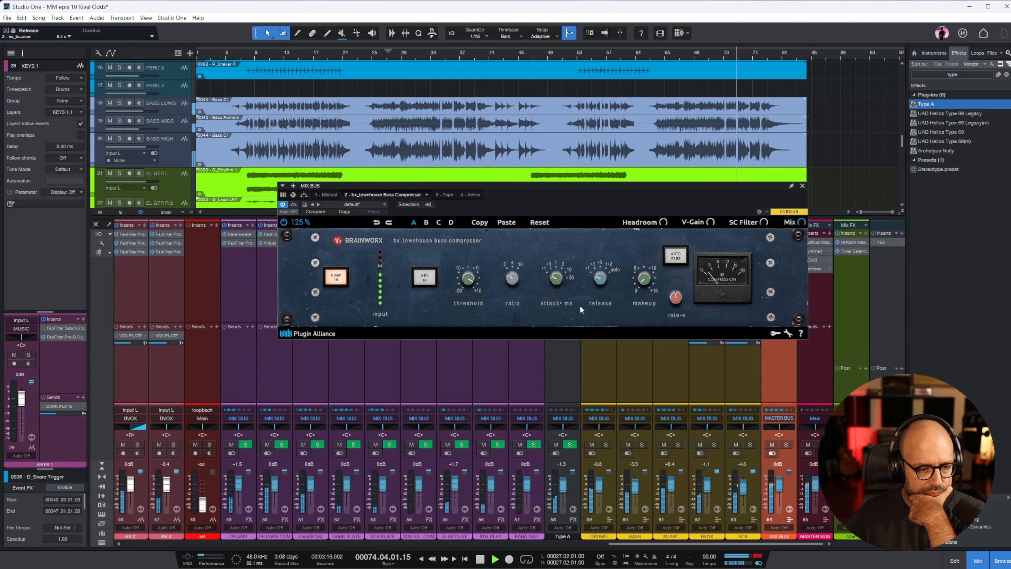
- Raise the VOX bus fader to about -1.7 dB and close the bus compressor
{"action": "scroll", "coordinate": [741, 487], "scroll_direction": "up", "scroll_amount": 5}
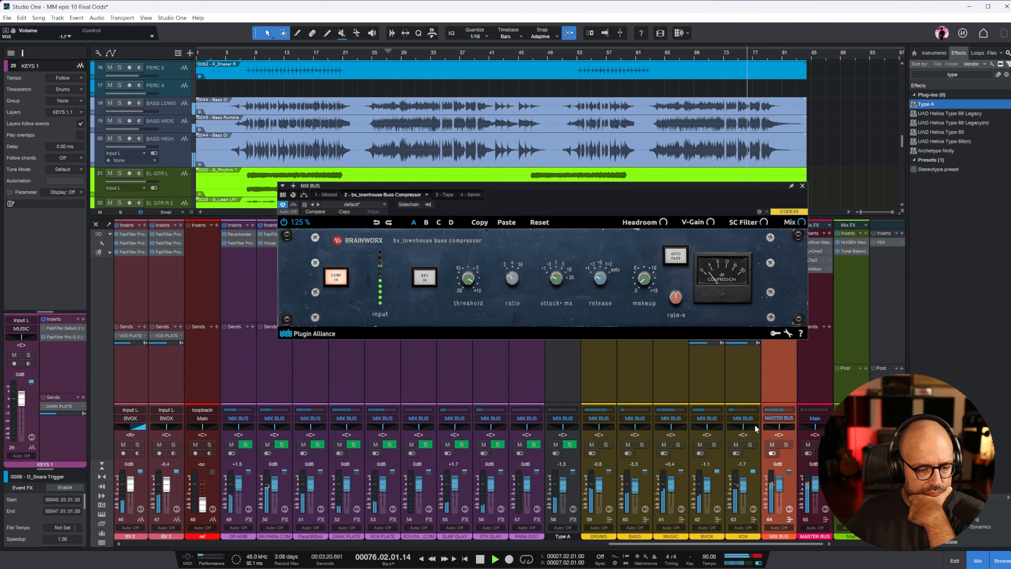
{"action": "left_click", "coordinate": [802, 186]}
- Raise the MAIN VOX 4 fader to about -2.9 dB and set its SLAP DLAY send to about -9.5 dB, replaying its section from bar 73
{"action": "scroll", "coordinate": [864, 141], "scroll_direction": "down", "scroll_amount": 10}
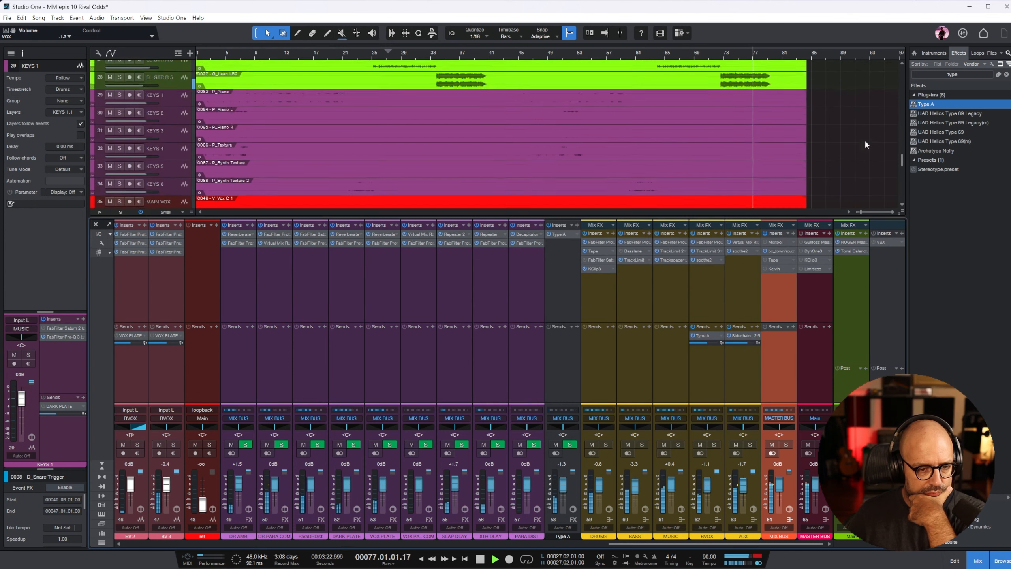
{"action": "scroll", "coordinate": [864, 138], "scroll_direction": "down", "scroll_amount": 3}
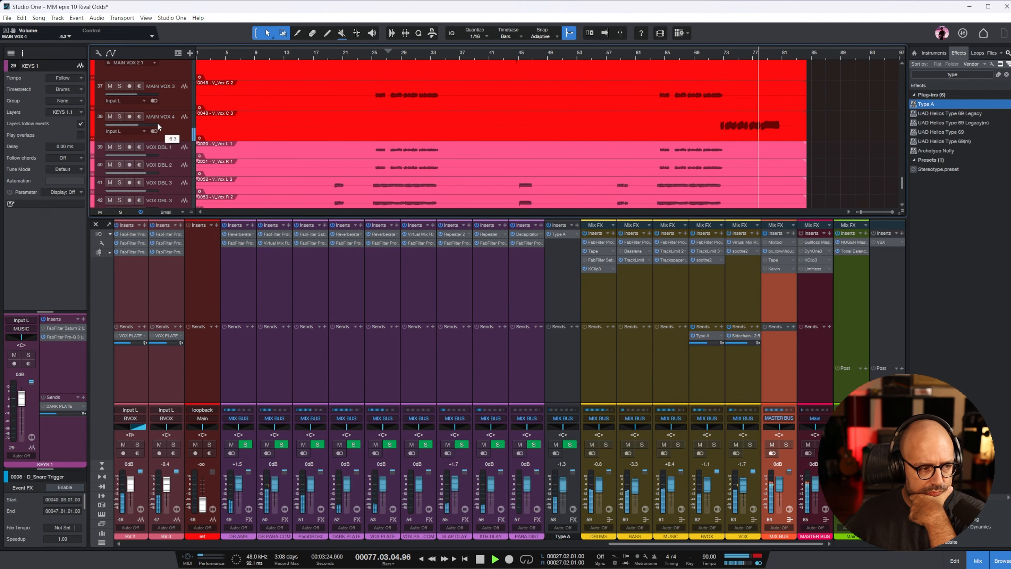
{"action": "left_click", "coordinate": [169, 126]}
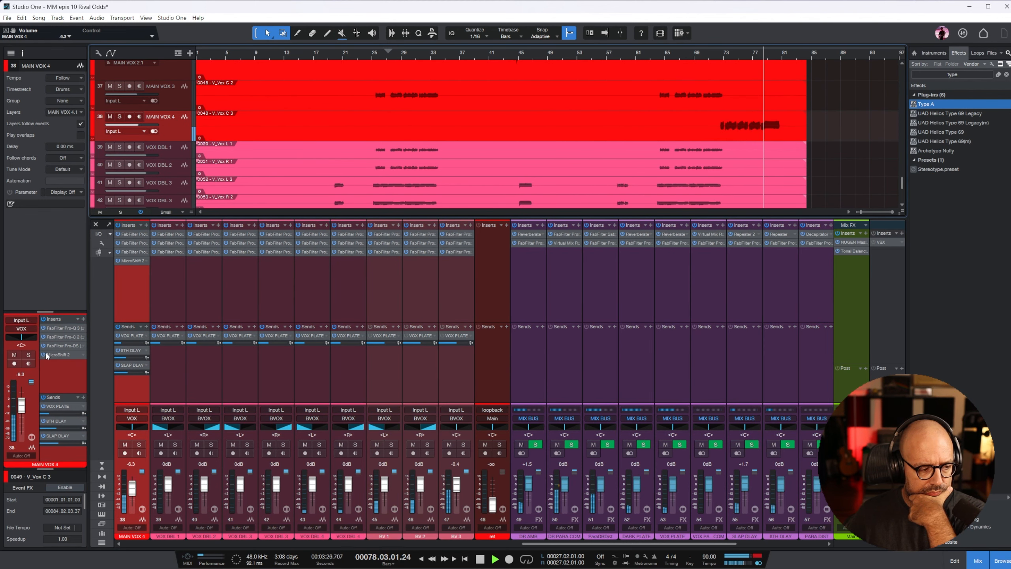
{"action": "left_click_drag", "start_coordinate": [21, 408], "coordinate": [22, 405]}
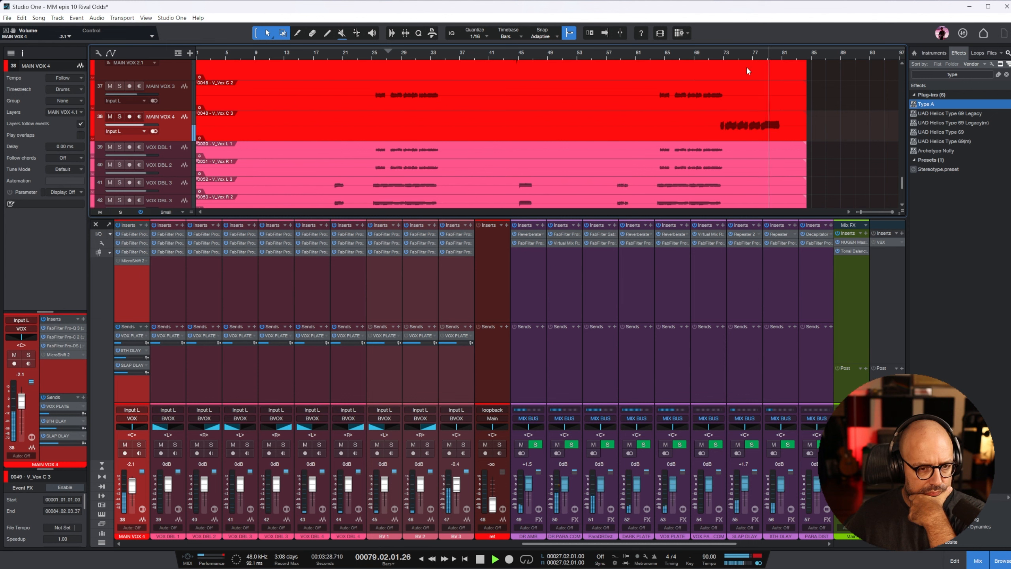
{"action": "left_click", "coordinate": [722, 57]}
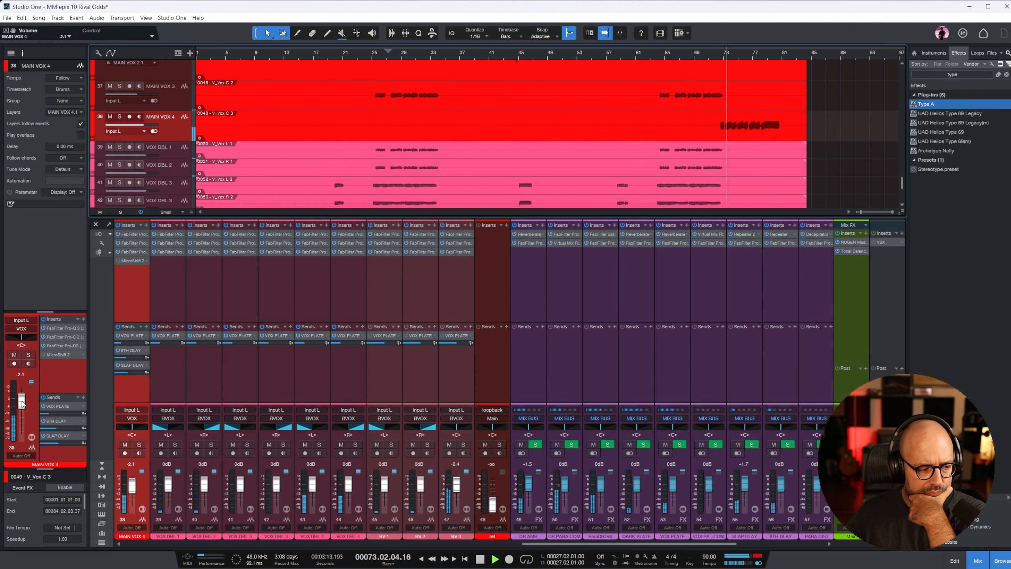
{"action": "left_click_drag", "start_coordinate": [21, 402], "coordinate": [22, 401]}
{"action": "scroll", "coordinate": [851, 150], "scroll_direction": "up", "scroll_amount": 5}
{"action": "scroll", "coordinate": [851, 150], "scroll_direction": "down", "scroll_amount": 4}
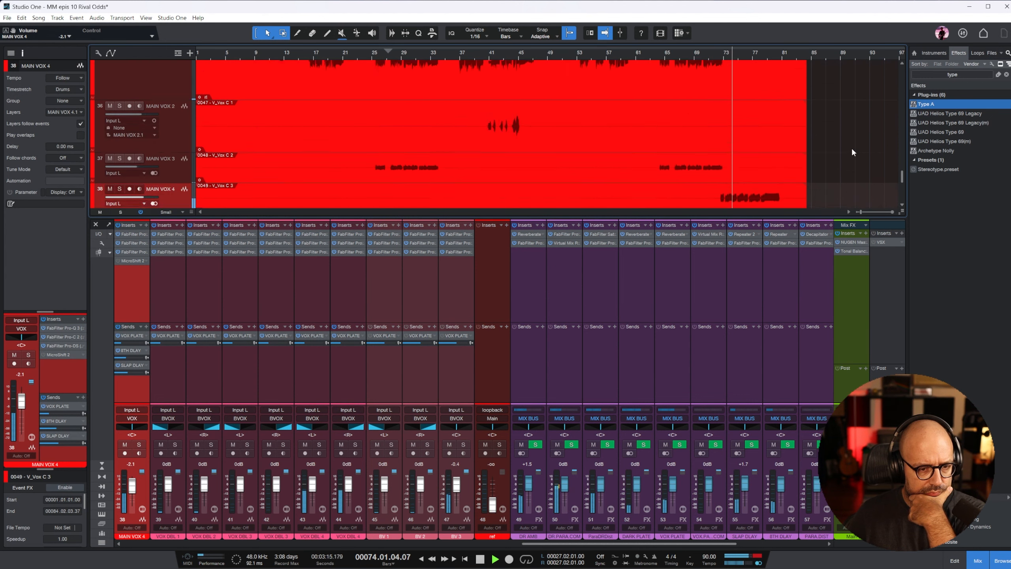
{"action": "left_click_drag", "start_coordinate": [21, 401], "coordinate": [61, 443]}
- Raise the 8TH DLAY fader to about +1.2 dB and settle the VOX bus fader at about -1.7 dB while playing from around bar 27
{"action": "left_click_drag", "start_coordinate": [553, 542], "coordinate": [612, 545]}
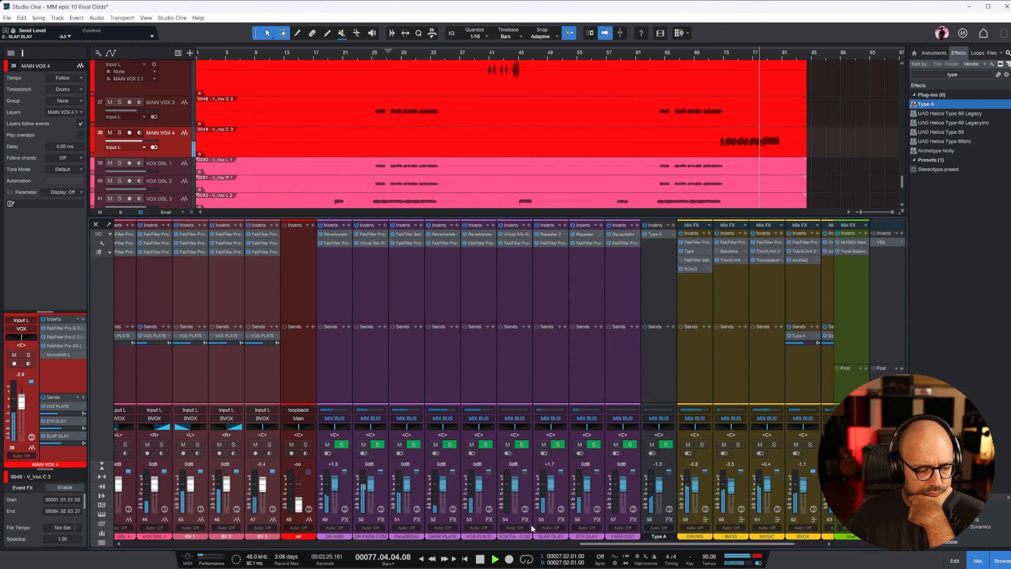
{"action": "left_click_drag", "start_coordinate": [588, 483], "coordinate": [587, 480]}
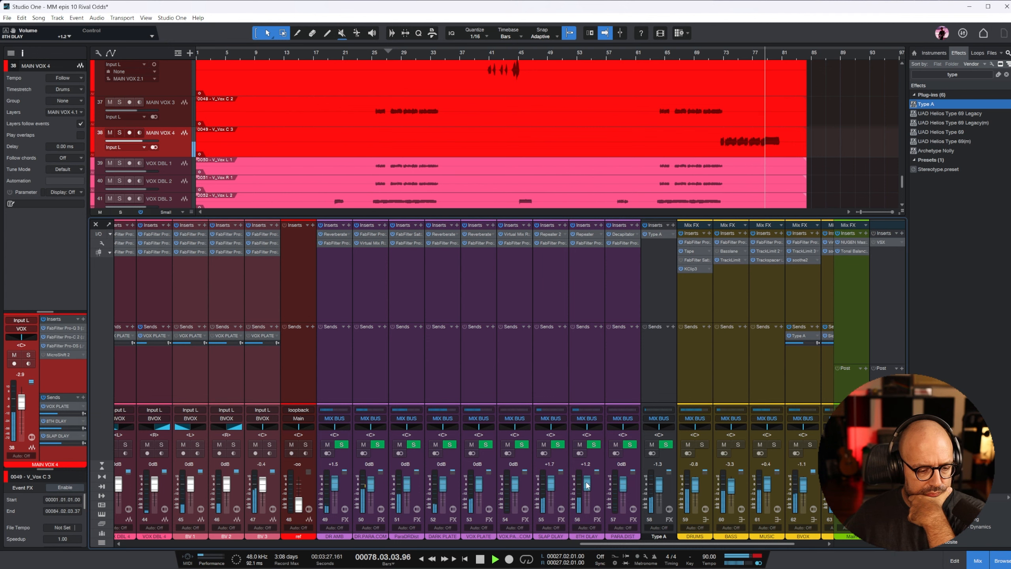
{"action": "left_click", "coordinate": [586, 295]}
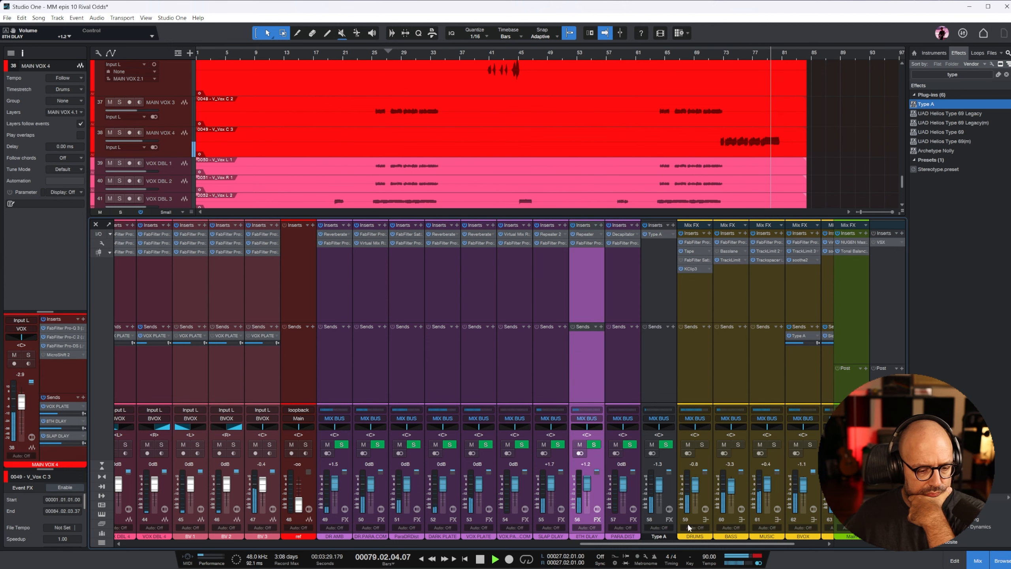
{"action": "left_click", "coordinate": [799, 544]}
{"action": "left_click_drag", "start_coordinate": [744, 488], "coordinate": [744, 490]}
{"action": "left_click", "coordinate": [385, 53]}
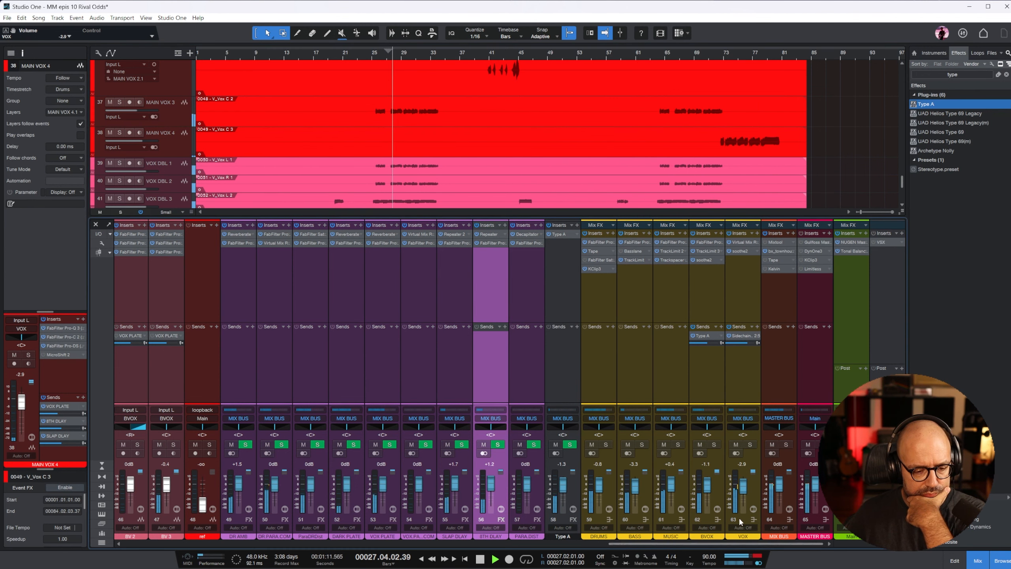
{"action": "left_click_drag", "start_coordinate": [743, 486], "coordinate": [743, 484]}
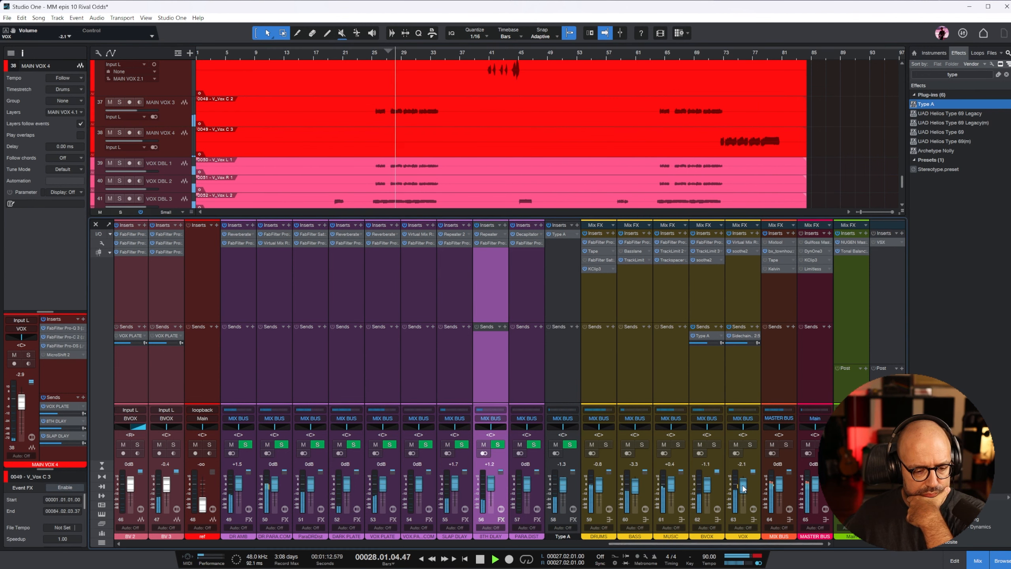
- Solo the BVOX bus and add two cuts in its Pro-Q 3: -4.46 dB near 1410 Hz with Q 2.595, and a low-mid dip with Q 3.513
{"action": "left_click", "coordinate": [713, 445]}
{"action": "left_click", "coordinate": [698, 287]}
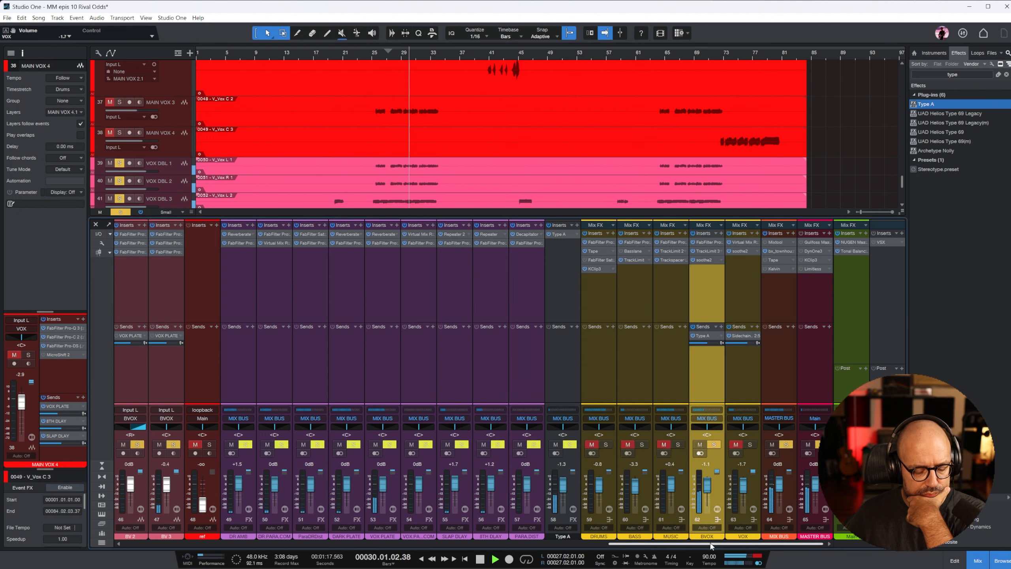
{"action": "left_click", "coordinate": [706, 242]}
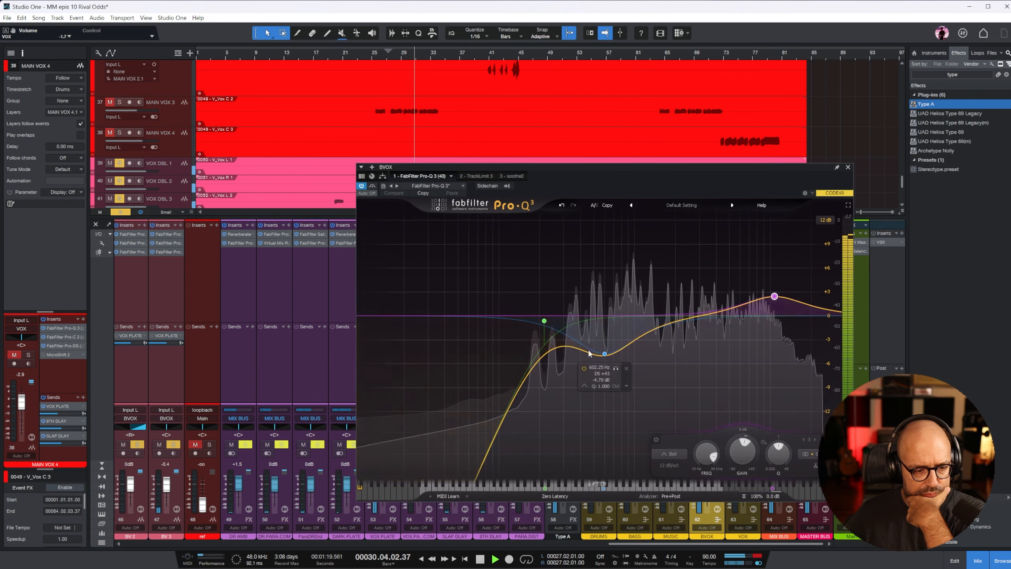
{"action": "scroll", "coordinate": [603, 266], "scroll_direction": "up", "scroll_amount": 4}
{"action": "left_click_drag", "start_coordinate": [570, 346], "coordinate": [651, 385]}
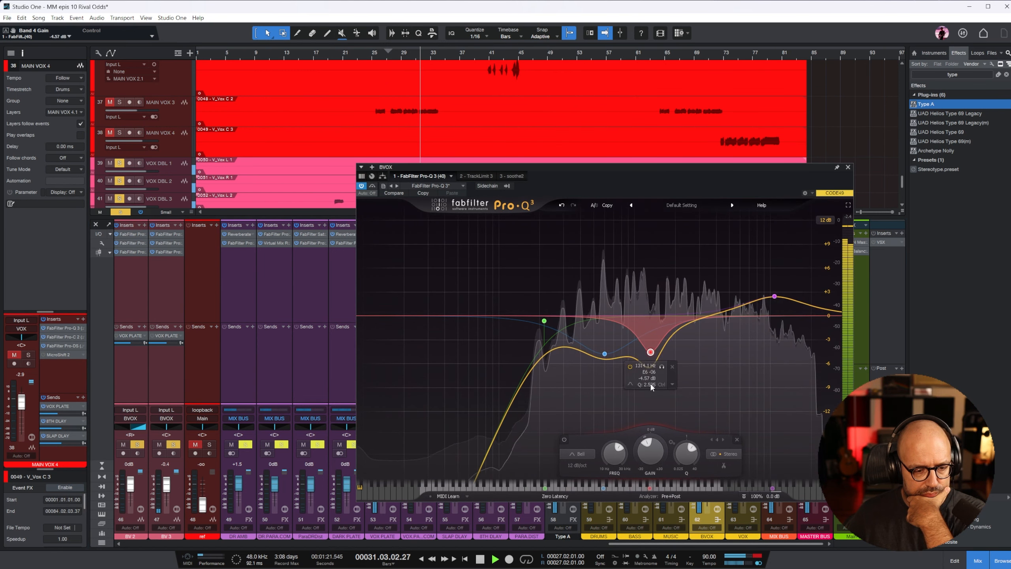
{"action": "left_click_drag", "start_coordinate": [567, 348], "coordinate": [576, 395]}
{"action": "scroll", "coordinate": [579, 360], "scroll_direction": "up", "scroll_amount": 2}
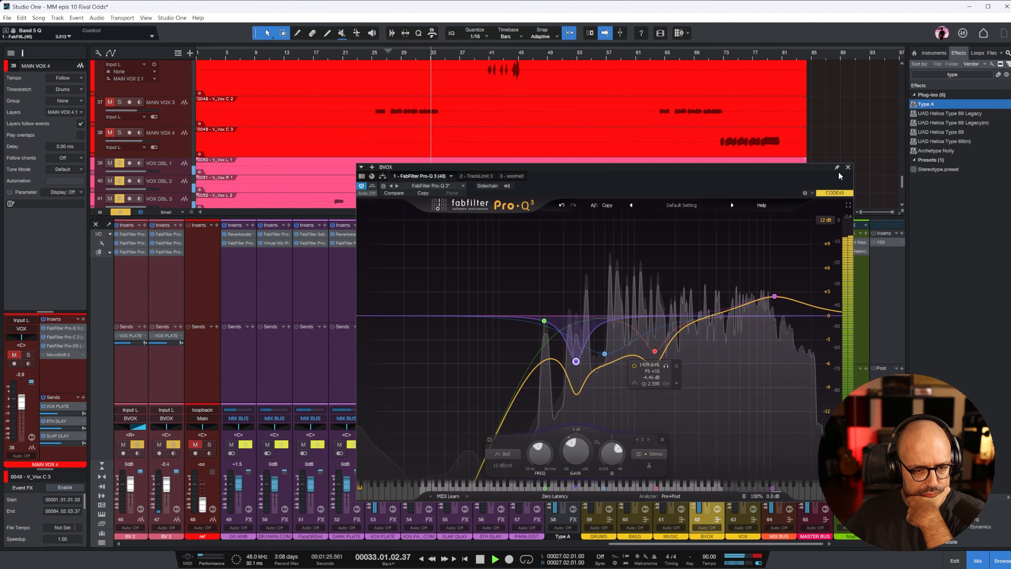
{"action": "left_click", "coordinate": [847, 167]}
- Select all VOX DBL 1 through VOX DBL 4 channels together, set their VOX PLATE sends to about -11.5 dB and replay the chorus doubles
{"action": "left_click_drag", "start_coordinate": [703, 543], "coordinate": [539, 555]}
{"action": "left_click", "coordinate": [424, 381]}
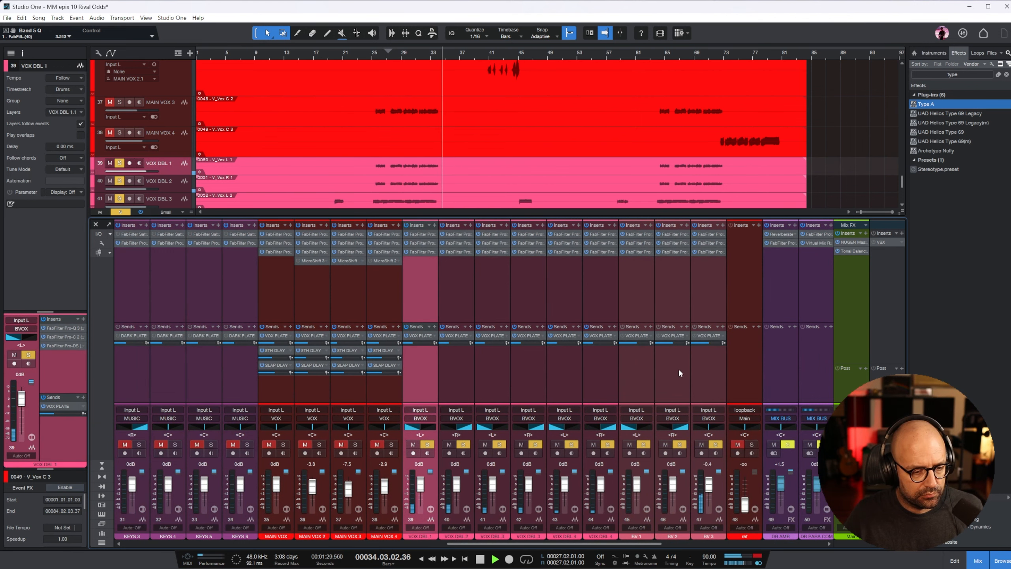
{"action": "left_click", "coordinate": [599, 348]}
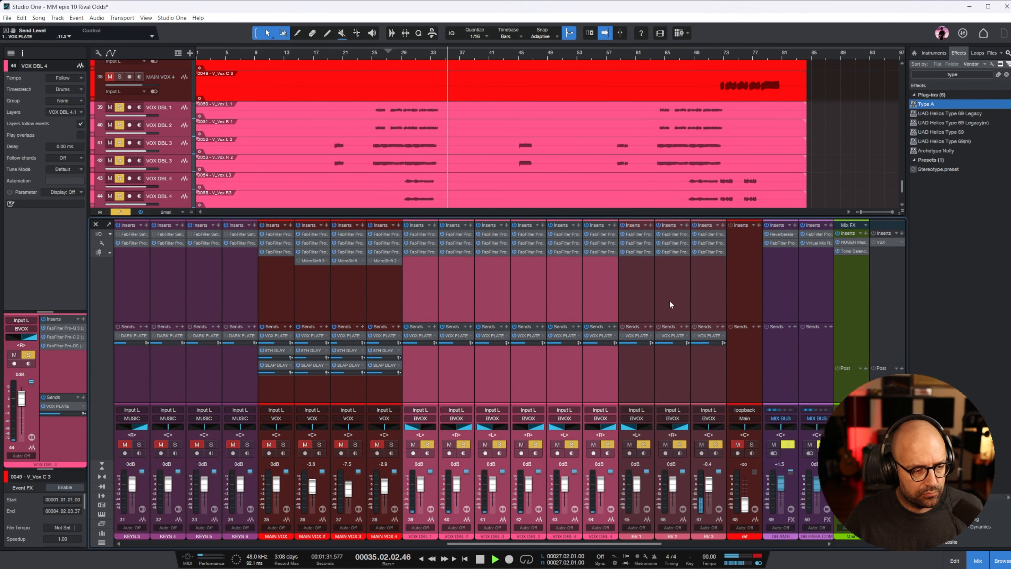
{"action": "left_click", "coordinate": [415, 54]}
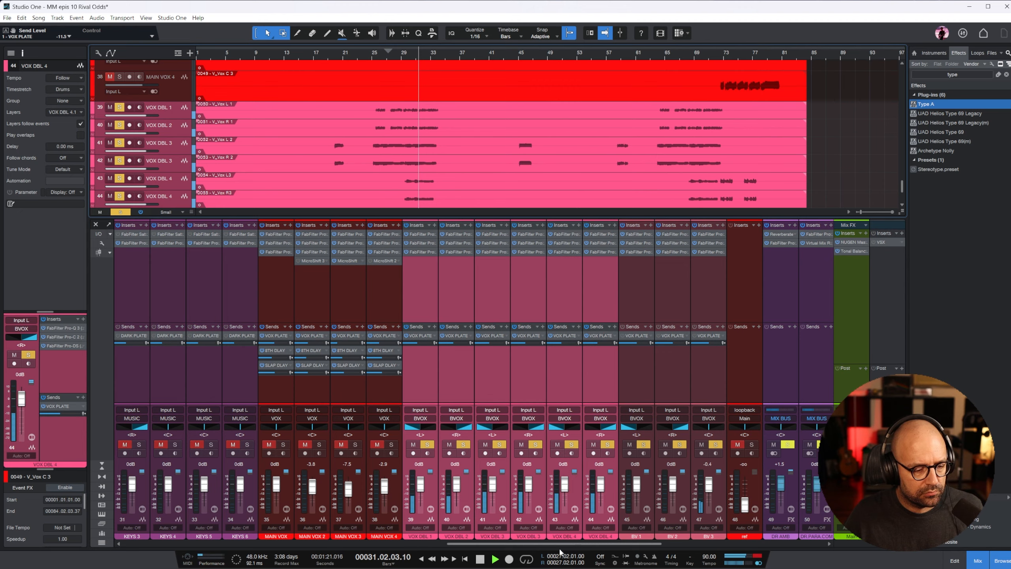
- Raise the Type A effect channel's fader to about +0.4 dB
{"action": "scroll", "coordinate": [567, 544], "scroll_direction": "right", "scroll_amount": 10}
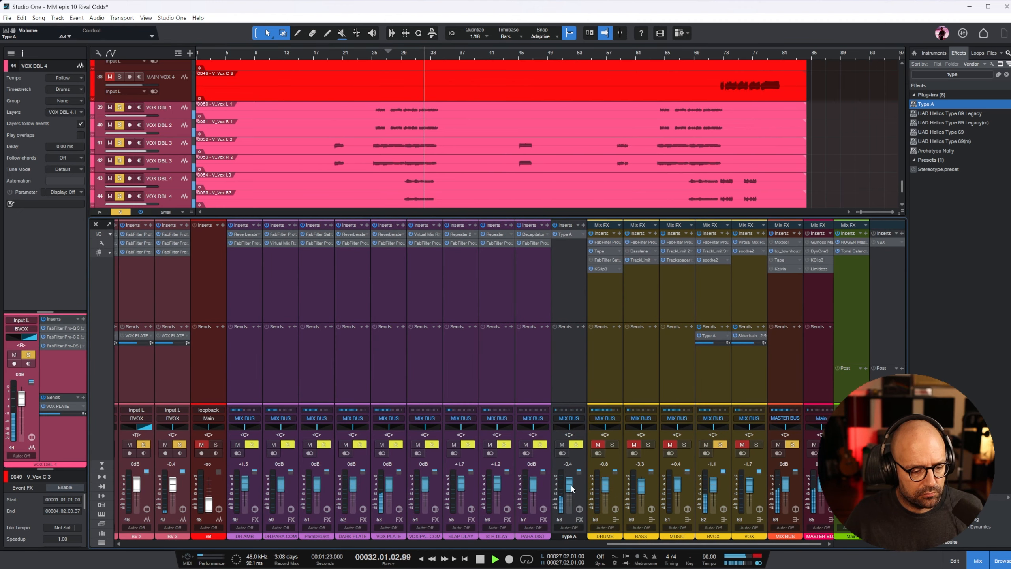
{"action": "left_click_drag", "start_coordinate": [571, 489], "coordinate": [571, 487]}
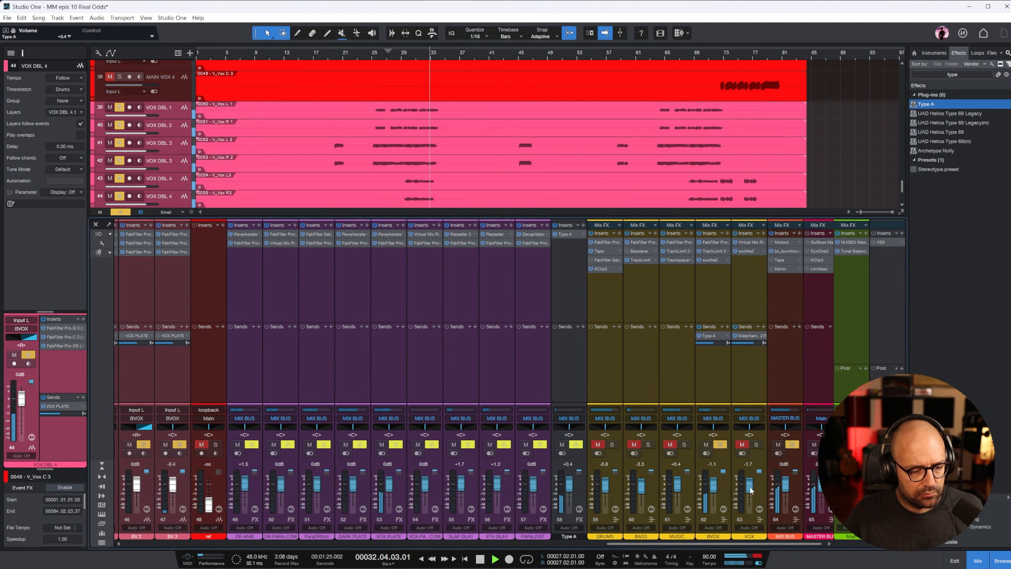
- Replay from before the chorus and lower the two VOX DBL 3 channels together to about -4.2 dB
{"action": "scroll", "coordinate": [566, 305], "scroll_direction": "left", "scroll_amount": 10}
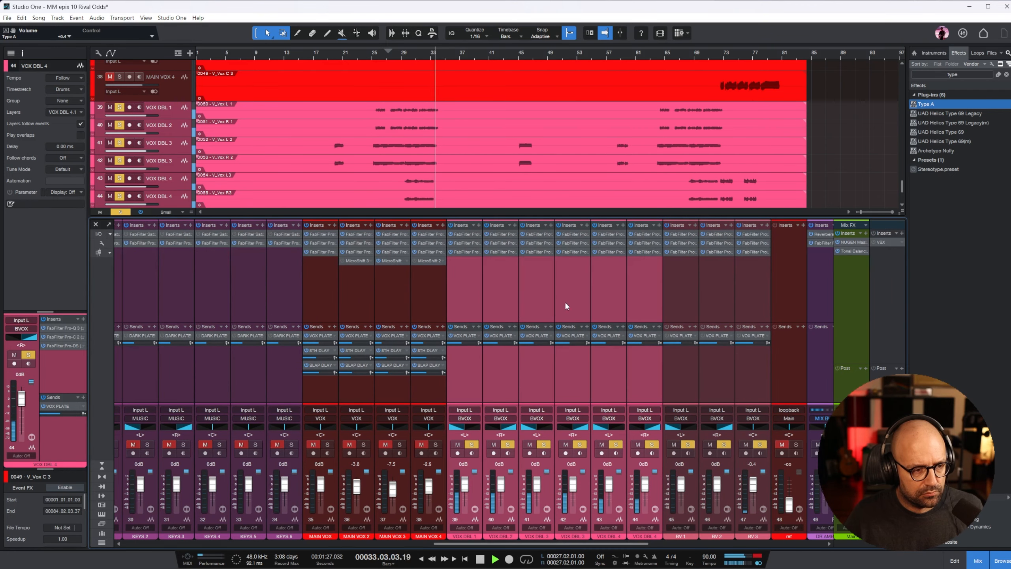
{"action": "left_click", "coordinate": [370, 50]}
{"action": "left_click", "coordinate": [538, 274]}
{"action": "left_click", "coordinate": [576, 288], "text": "shift"}
{"action": "left_click_drag", "start_coordinate": [573, 485], "coordinate": [575, 524]}
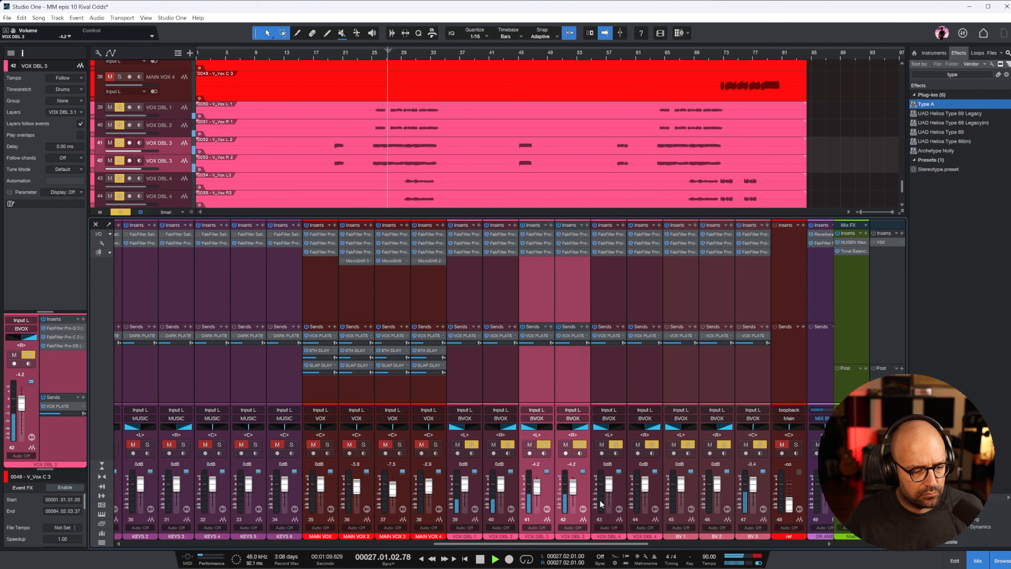
- Select the two VOX DBL 4 channels and lower their faders together to about -4.2 dB
{"action": "left_click", "coordinate": [615, 332]}
{"action": "left_click", "coordinate": [649, 300], "text": "shift"}
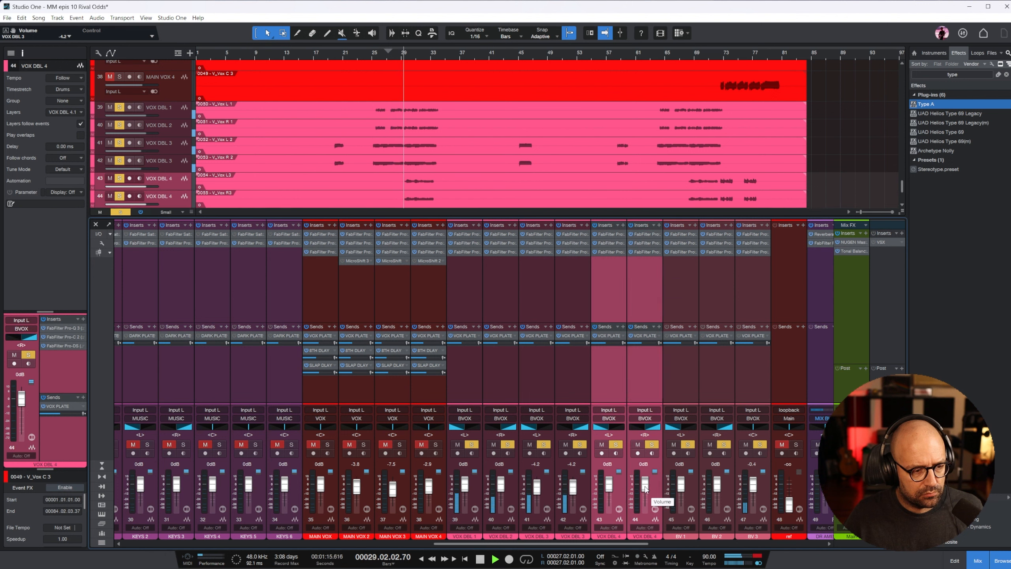
{"action": "left_click_drag", "start_coordinate": [645, 490], "coordinate": [808, 543]}
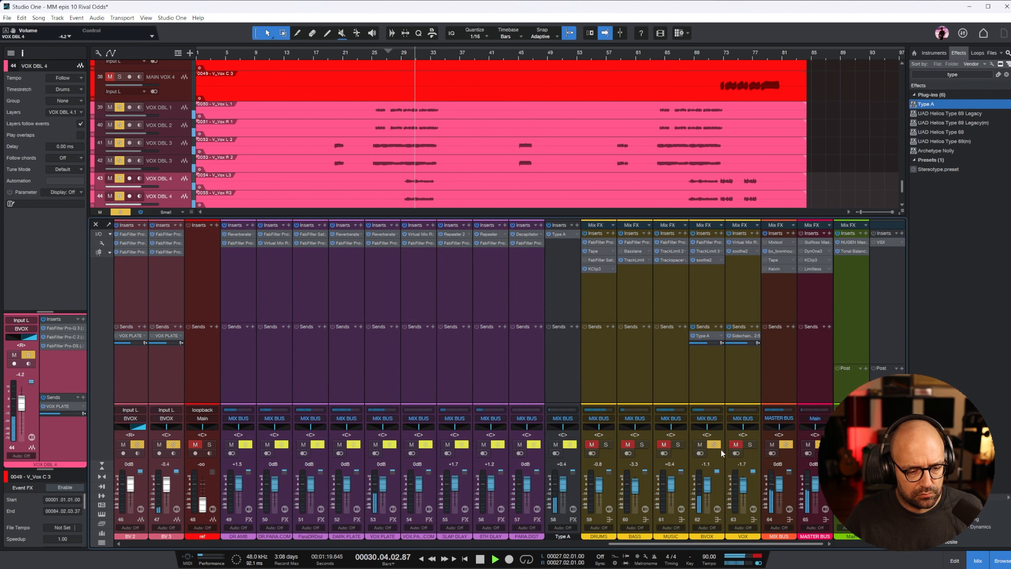
- Raise the BVOX bus fader to about -0.4 dB and the MUSIC bus to about +1.7 dB, and solo MUSIC
{"action": "left_click_drag", "start_coordinate": [708, 492], "coordinate": [671, 482]}
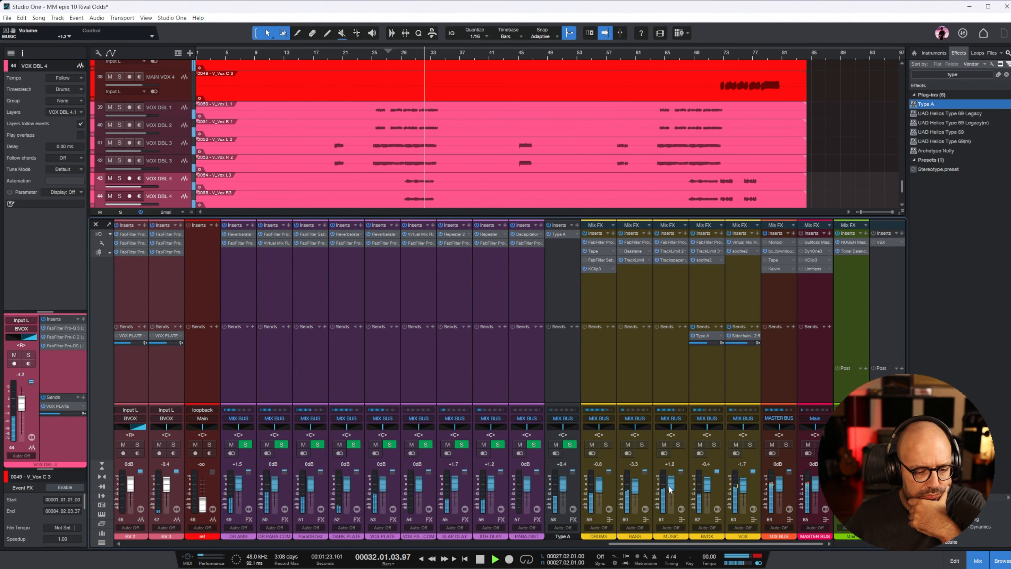
{"action": "left_click", "coordinate": [677, 445]}
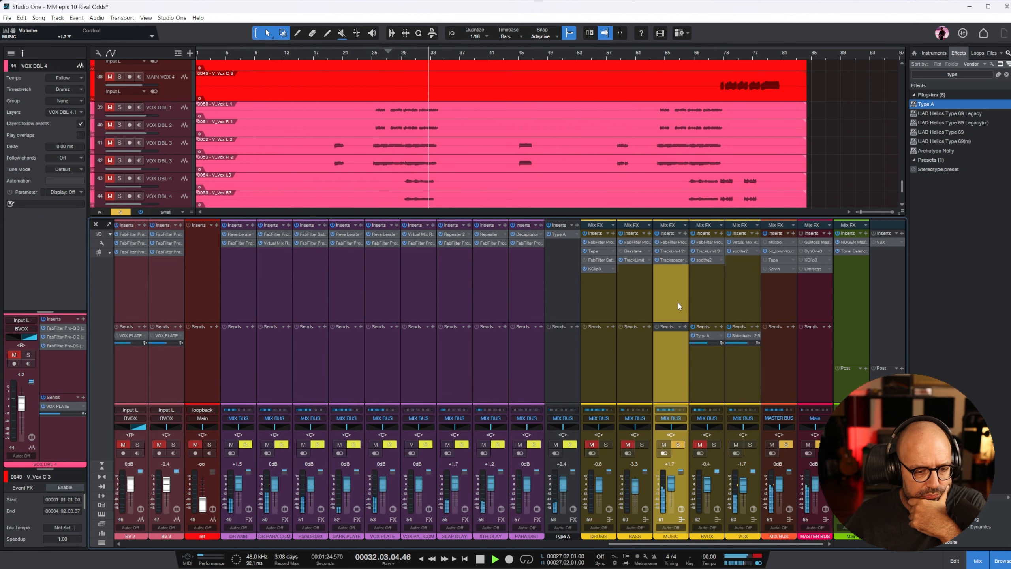
- Check the levels and settings of the TrackLimit limiter on the MUSIC bus
{"action": "left_click", "coordinate": [668, 252]}
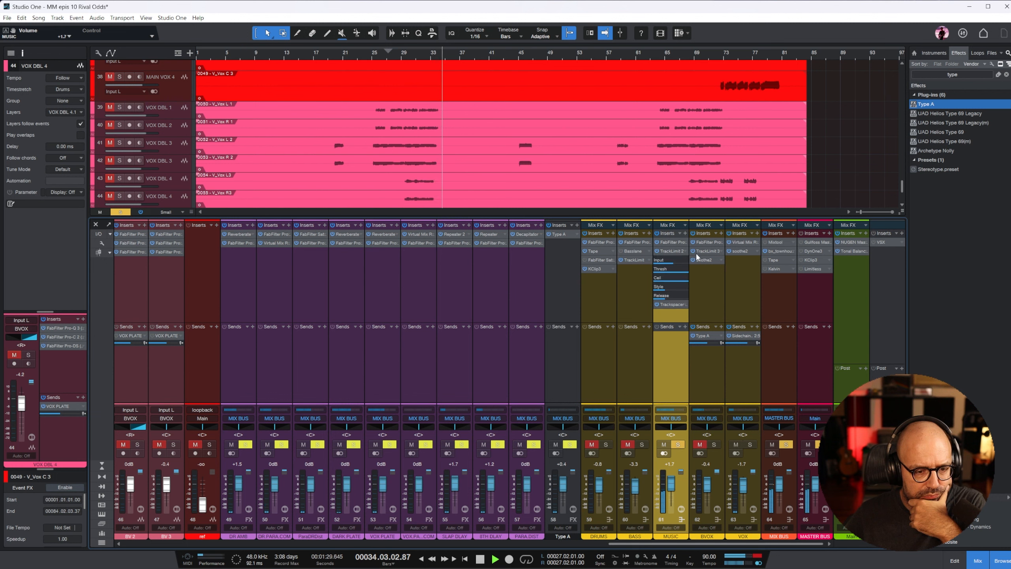
{"action": "double_click", "coordinate": [669, 251]}
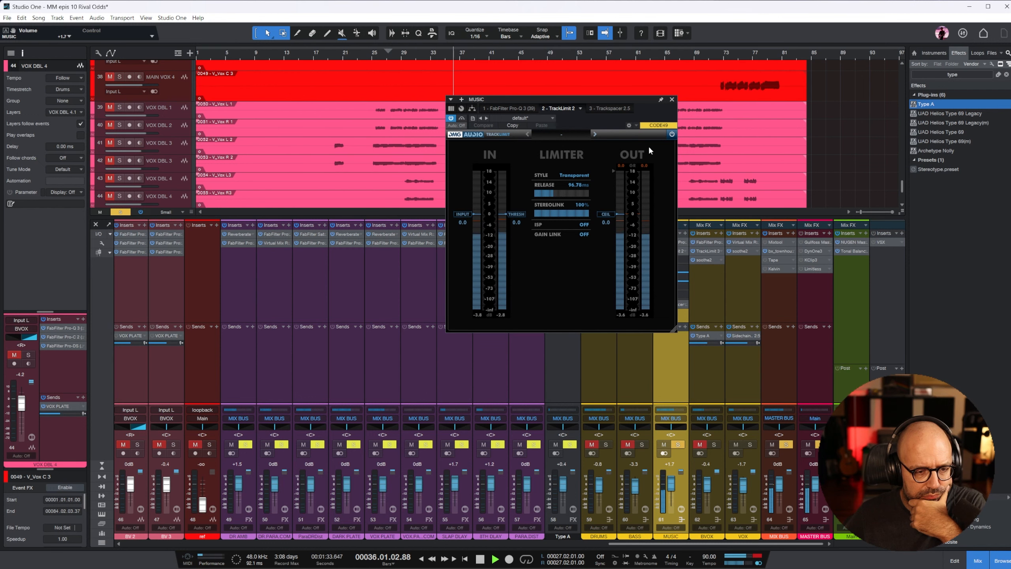
{"action": "left_click", "coordinate": [672, 99]}
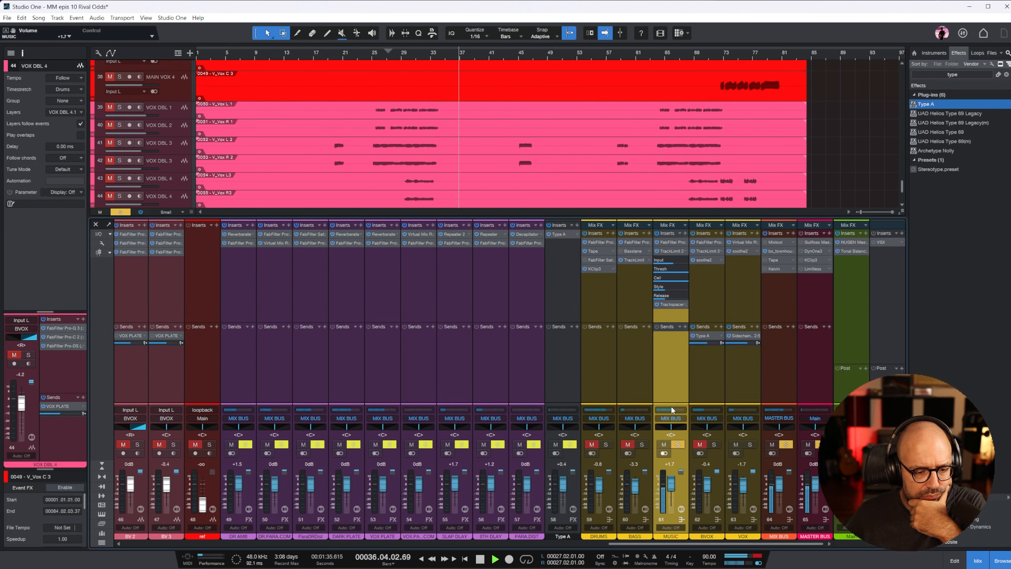
- Clear the active solos, solo only the EL GTR L 2 channel and play it from bar 35
{"action": "left_click_drag", "start_coordinate": [683, 545], "coordinate": [381, 540]}
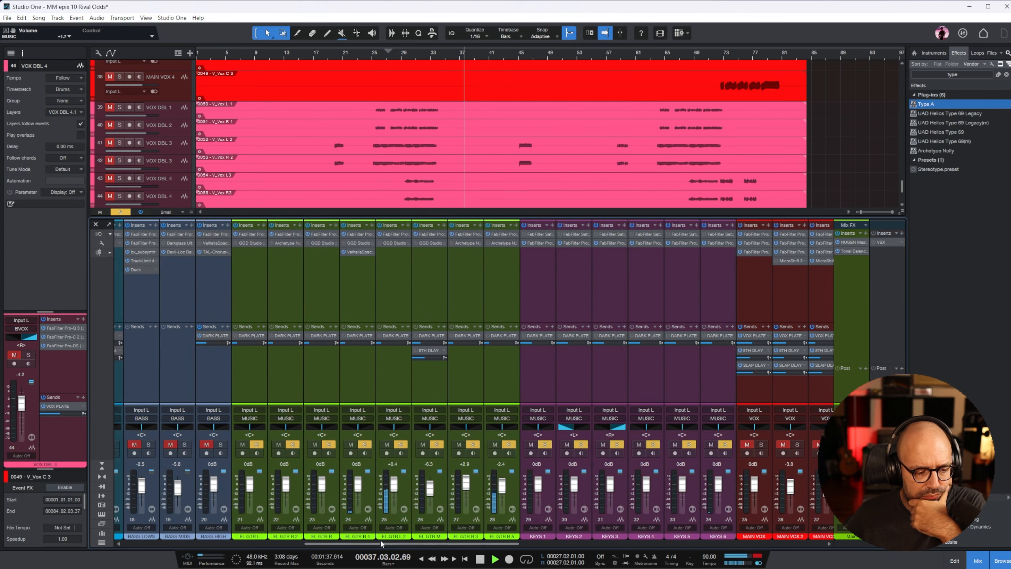
{"action": "left_click", "coordinate": [402, 261]}
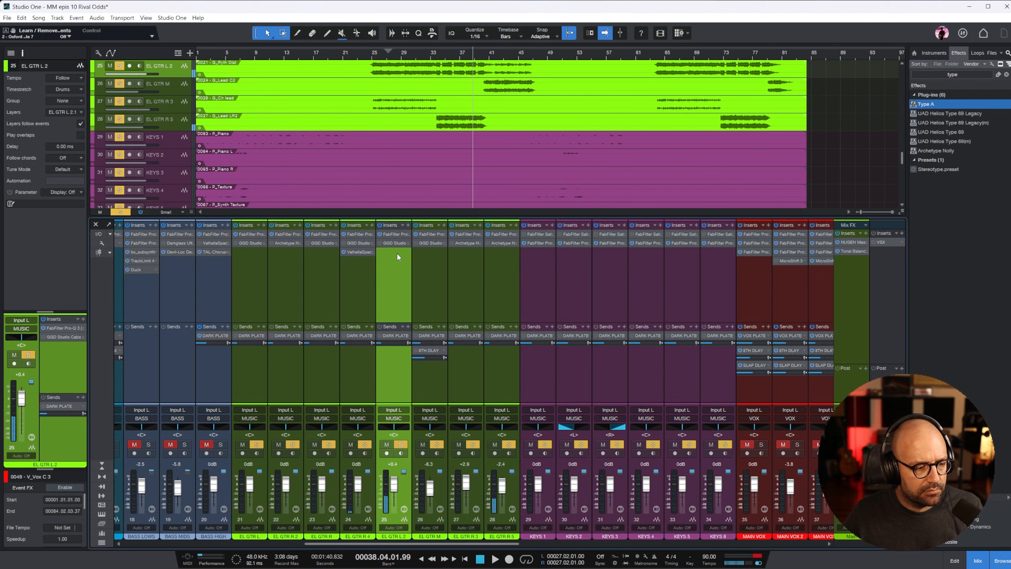
{"action": "left_click", "coordinate": [444, 55]}
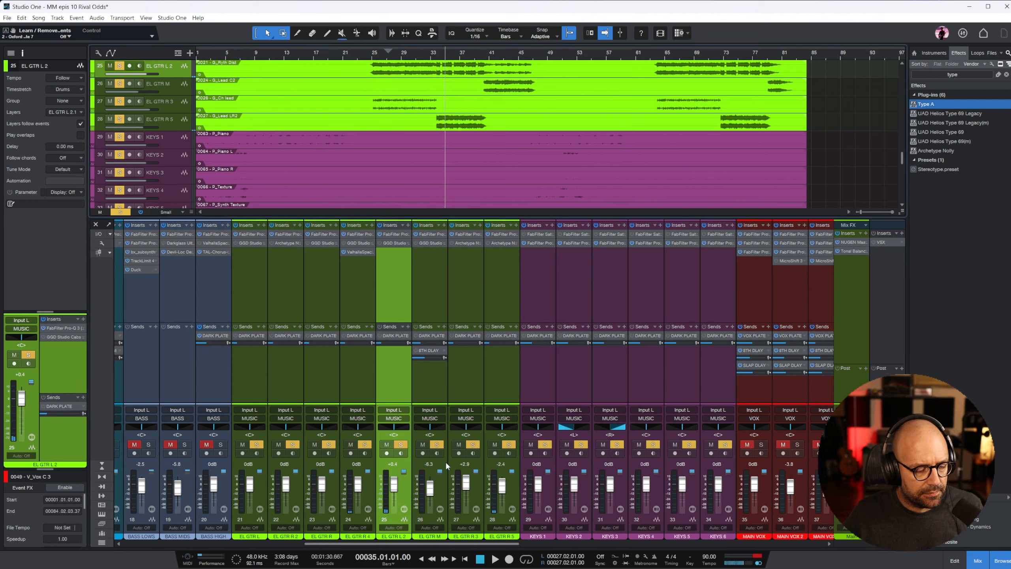
{"action": "left_click", "coordinate": [120, 212]}
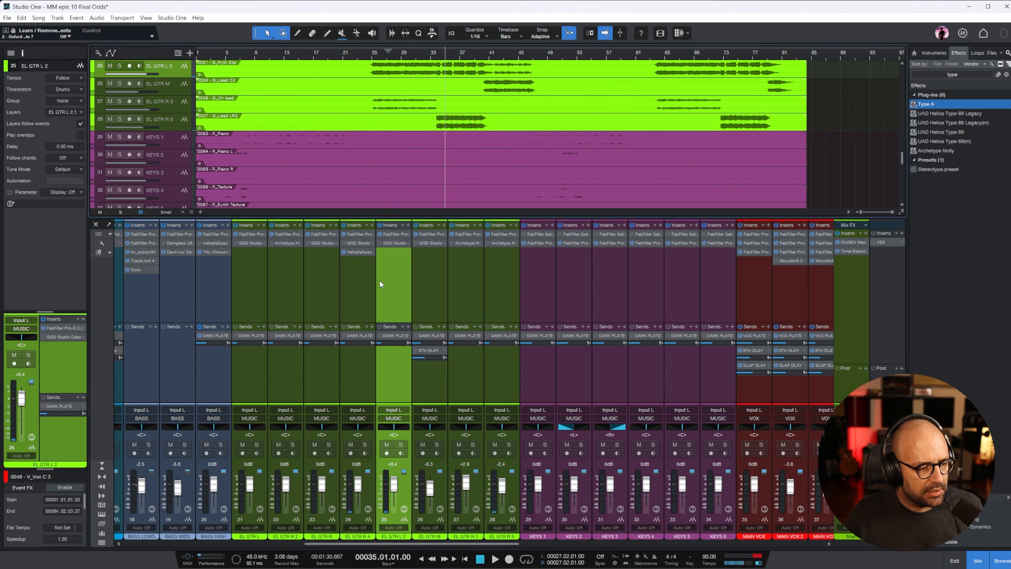
{"action": "left_click", "coordinate": [400, 444]}
{"action": "key", "text": "space"}
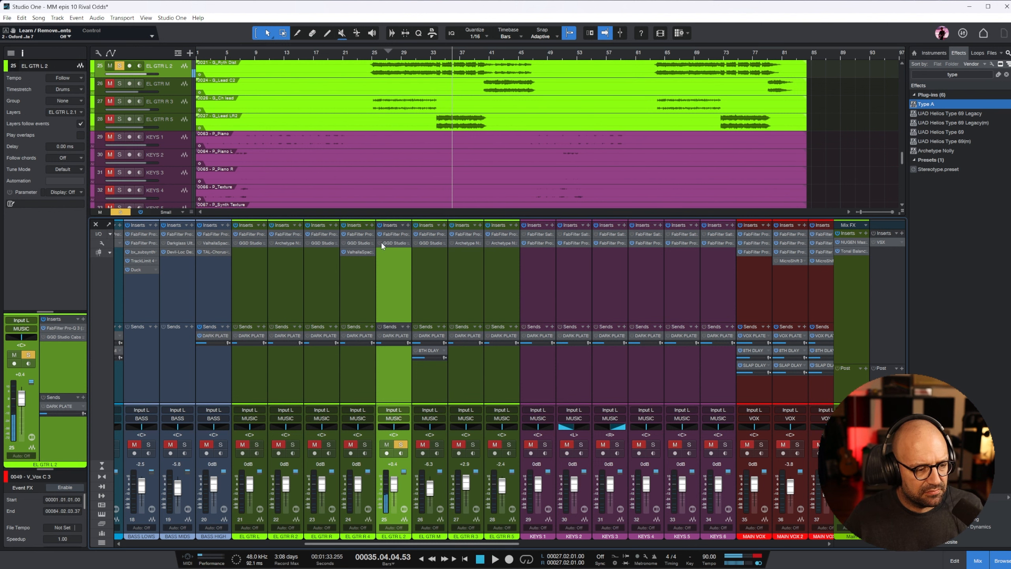
- Compare EL GTR L 2 with its GGD Studio Cabs bypassed, and reorder its inserts so FabFilter Pro-Q 3 follows the cab simulator
{"action": "left_click", "coordinate": [395, 243]}
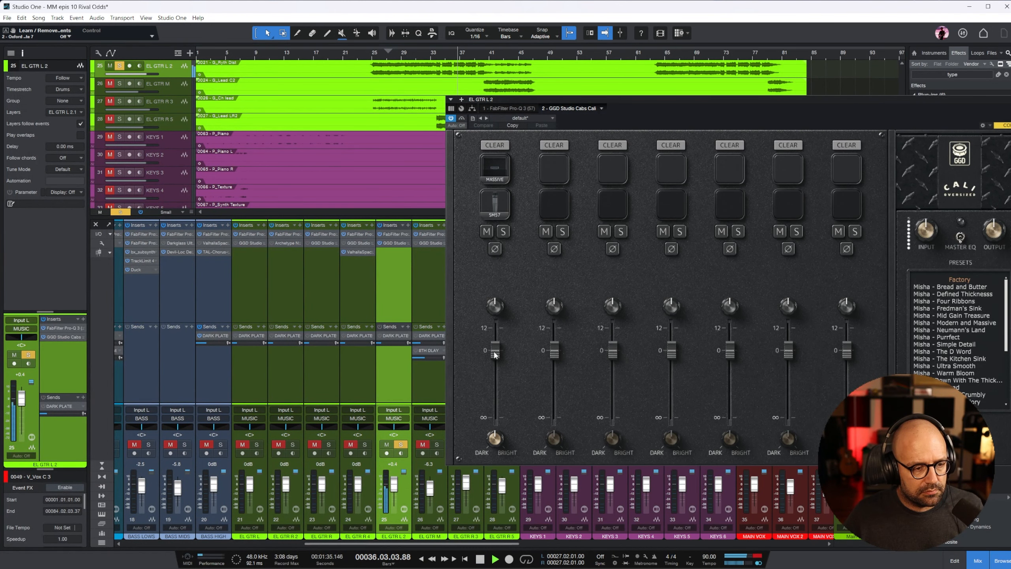
{"action": "left_click", "coordinate": [461, 119]}
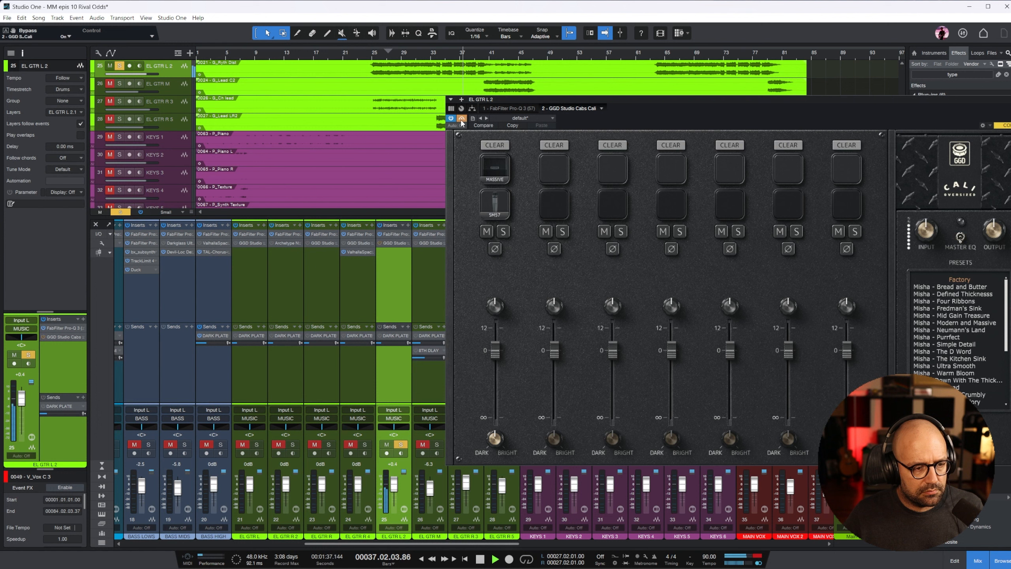
{"action": "left_click_drag", "start_coordinate": [393, 235], "coordinate": [403, 263]}
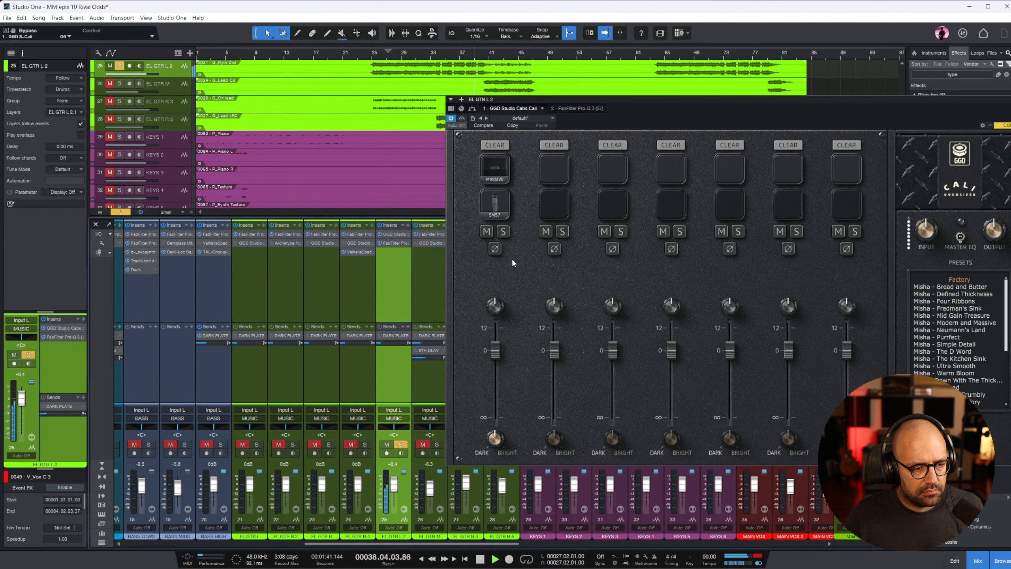
- Change the EL GTR L 2 cab simulator's microphone to FREDMAN and audition other cabinets while replaying from bar 35, settling on GUTTURAL
{"action": "left_click", "coordinate": [494, 211]}
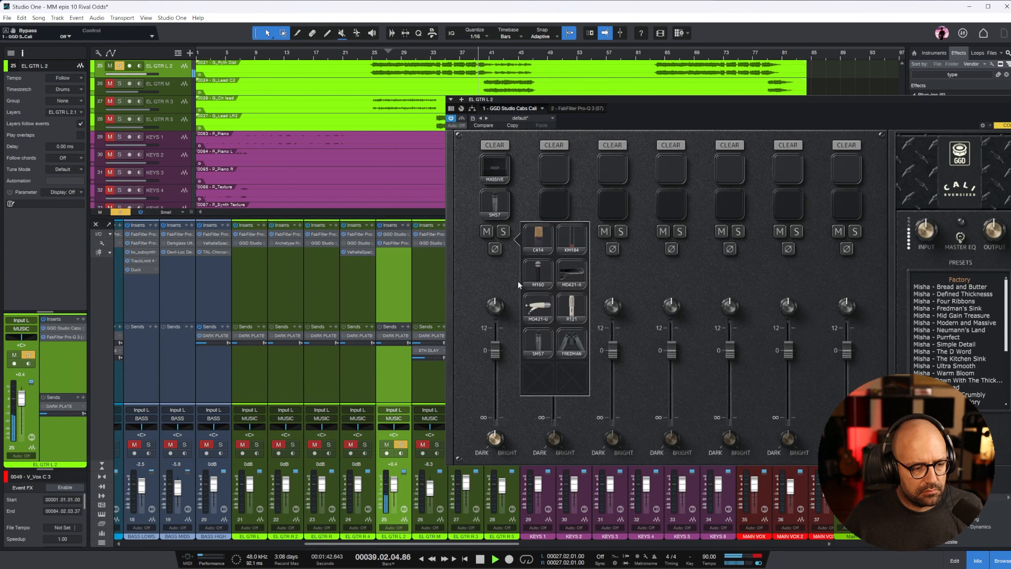
{"action": "left_click", "coordinate": [570, 345]}
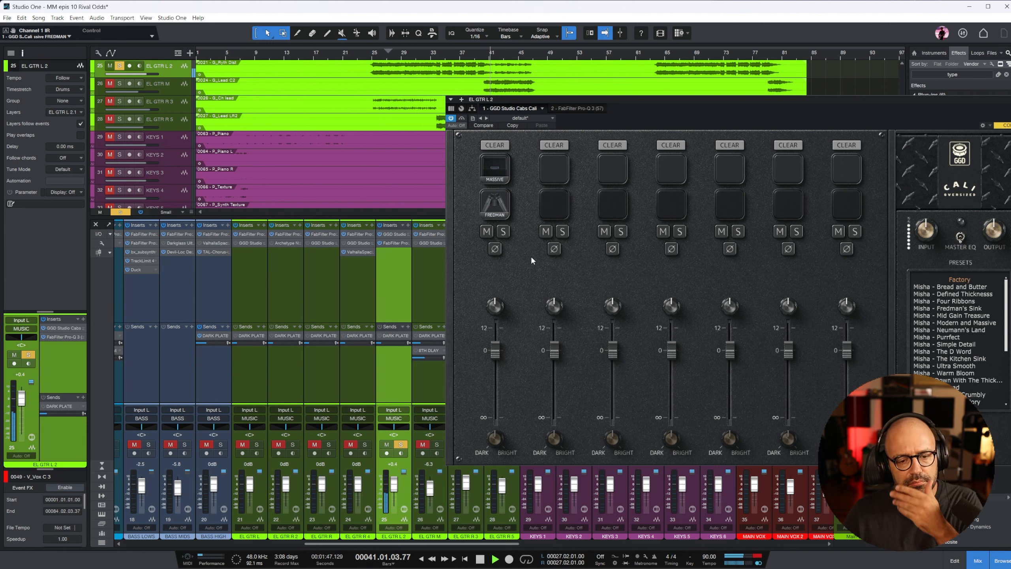
{"action": "left_click", "coordinate": [448, 56]}
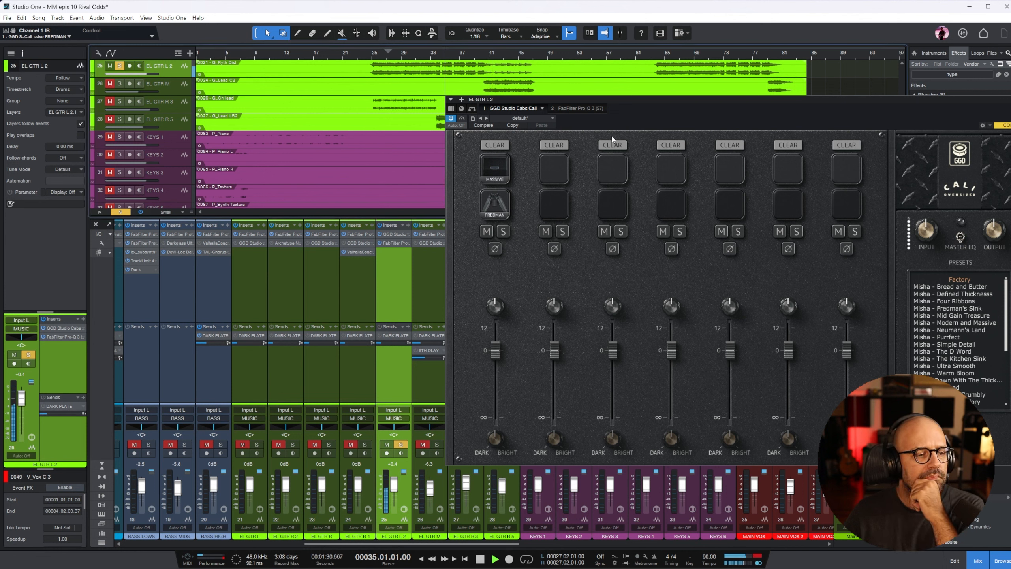
{"action": "left_click", "coordinate": [503, 170]}
{"action": "left_click", "coordinate": [538, 236]}
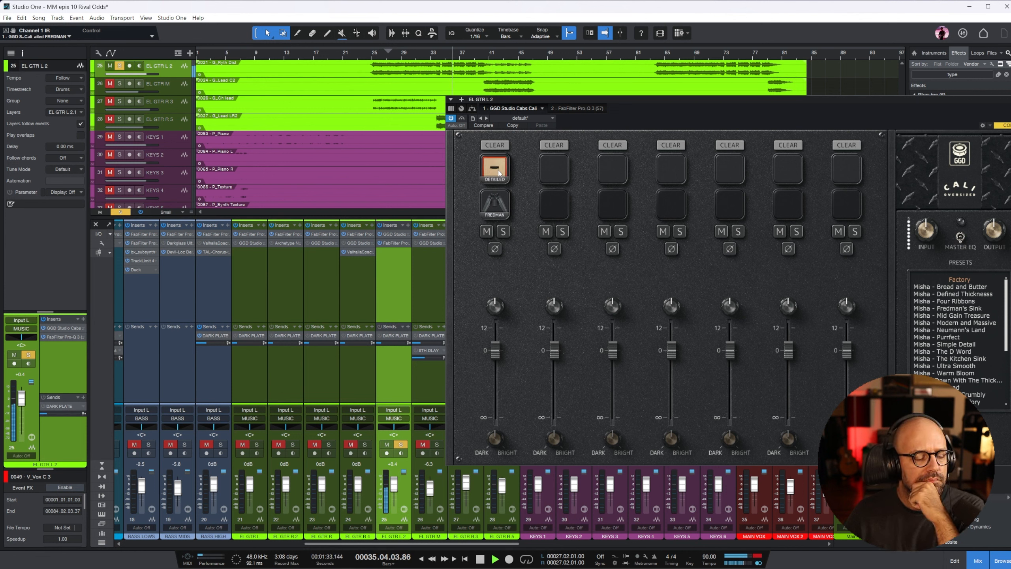
{"action": "left_click", "coordinate": [499, 172]}
{"action": "left_click", "coordinate": [574, 208]}
{"action": "left_click", "coordinate": [494, 172]}
{"action": "left_click", "coordinate": [575, 236]}
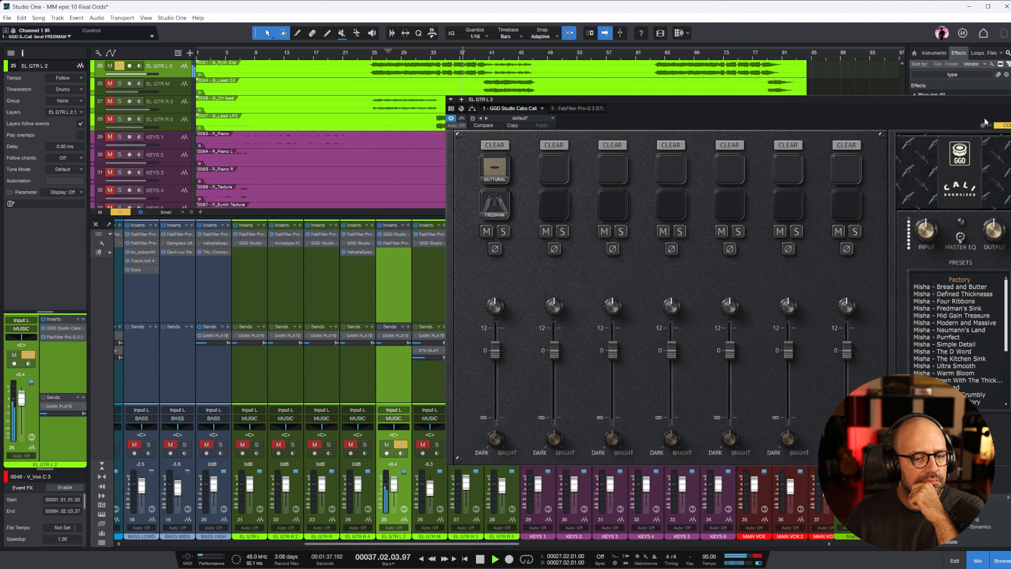
{"action": "key", "text": "Escape"}
- Unsolo EL GTR L 2 and raise its fader to about +2.1 dB while listening in the full mix
{"action": "left_click", "coordinate": [400, 445]}
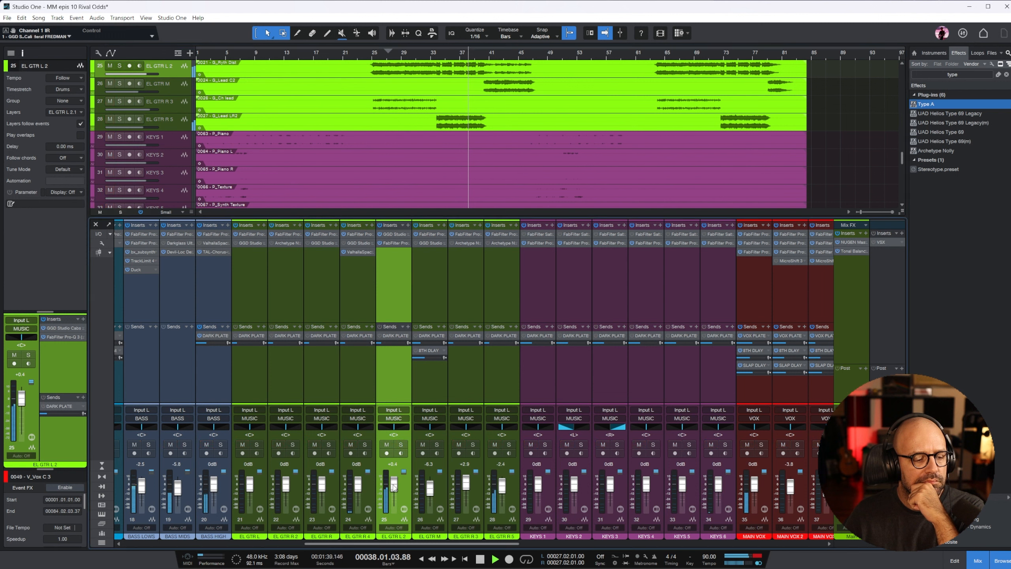
{"action": "left_click_drag", "start_coordinate": [391, 492], "coordinate": [395, 484]}
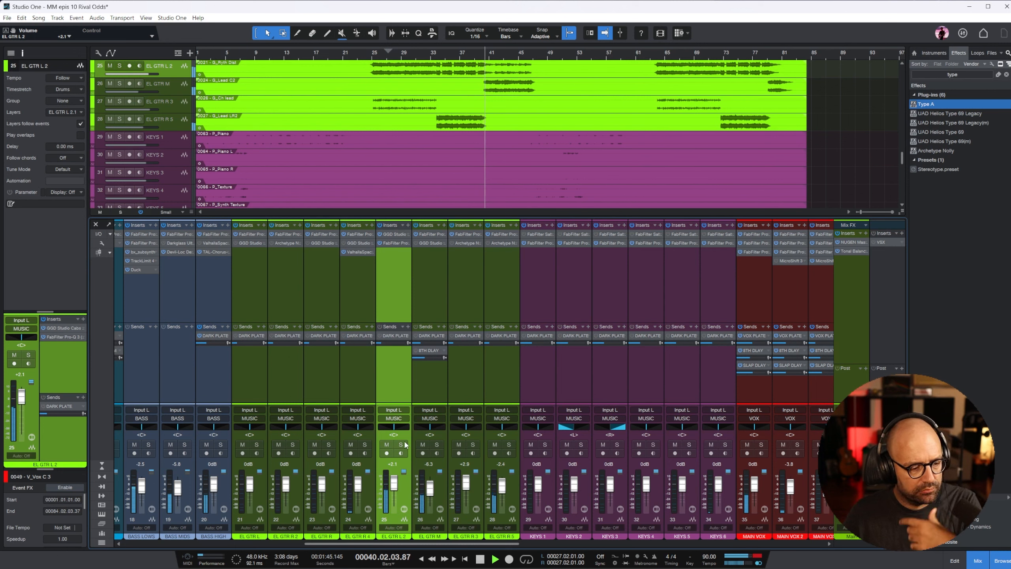
- Solo EL GTR L 2 again, stop playback and insert Devil-Loc Deluxe ahead of the cab simulator
{"action": "left_click", "coordinate": [401, 445]}
{"action": "key", "text": "space"}
{"action": "double_click", "coordinate": [958, 74]}
{"action": "type", "text": "devil"}
{"action": "left_click_drag", "start_coordinate": [938, 106], "coordinate": [395, 235]}
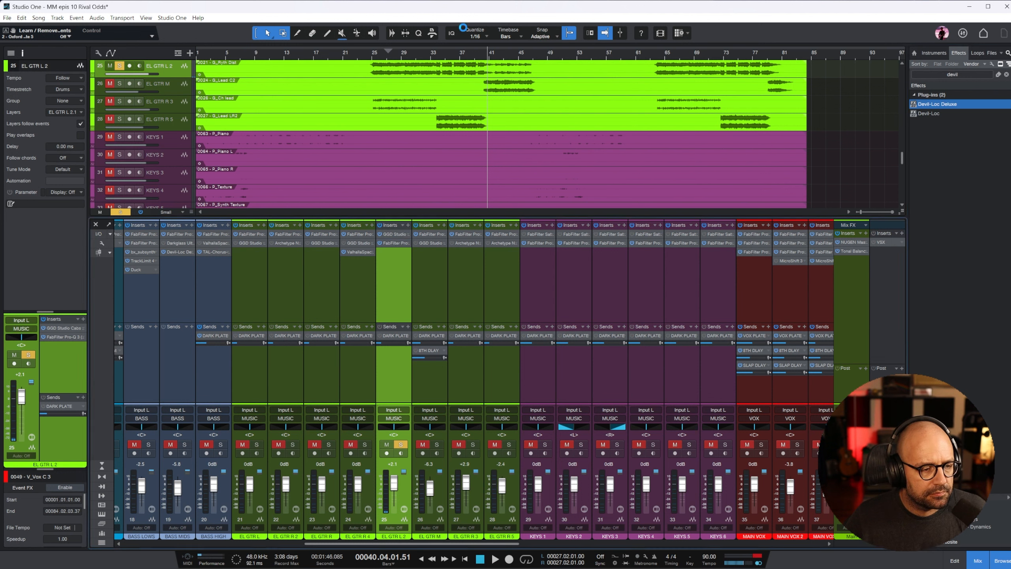
- Replay the soloed guitar from bar 35, adjust Devil-Loc's Crunch and Darkness, and set Crush to about 1.7
{"action": "left_click", "coordinate": [445, 57]}
{"action": "key", "text": "space"}
{"action": "left_click_drag", "start_coordinate": [560, 204], "coordinate": [559, 198]}
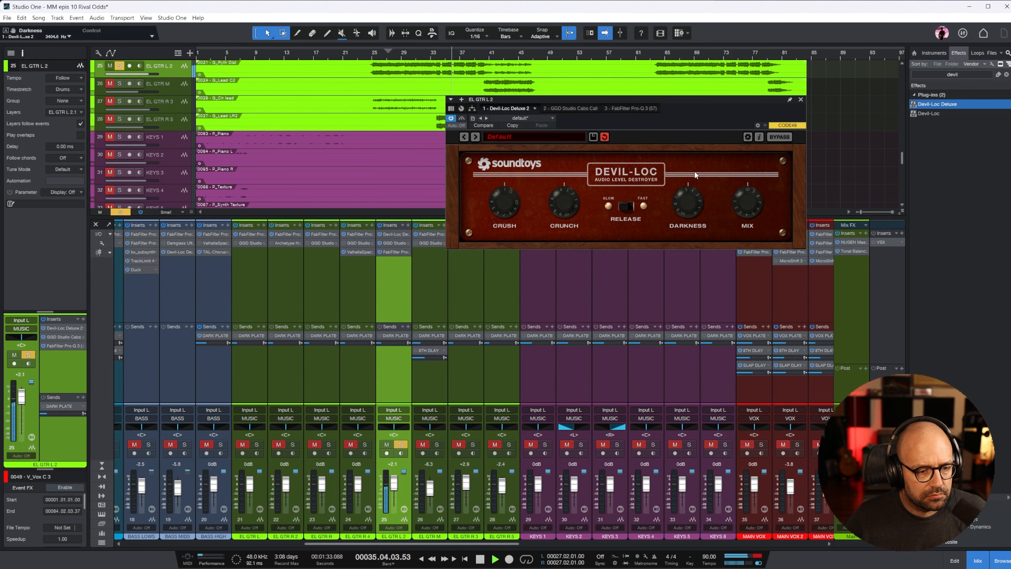
{"action": "left_click_drag", "start_coordinate": [683, 204], "coordinate": [680, 209]}
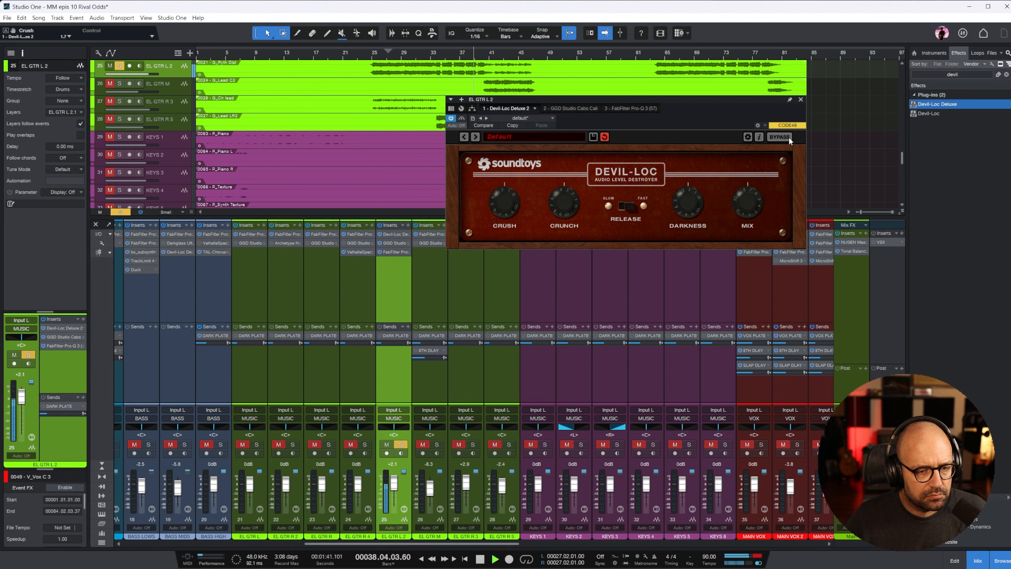
{"action": "left_click", "coordinate": [800, 99]}
- Unsolo EL GTR L 2, reset its fader and set it to about -0.4 dB against the full mix
{"action": "left_click", "coordinate": [400, 444]}
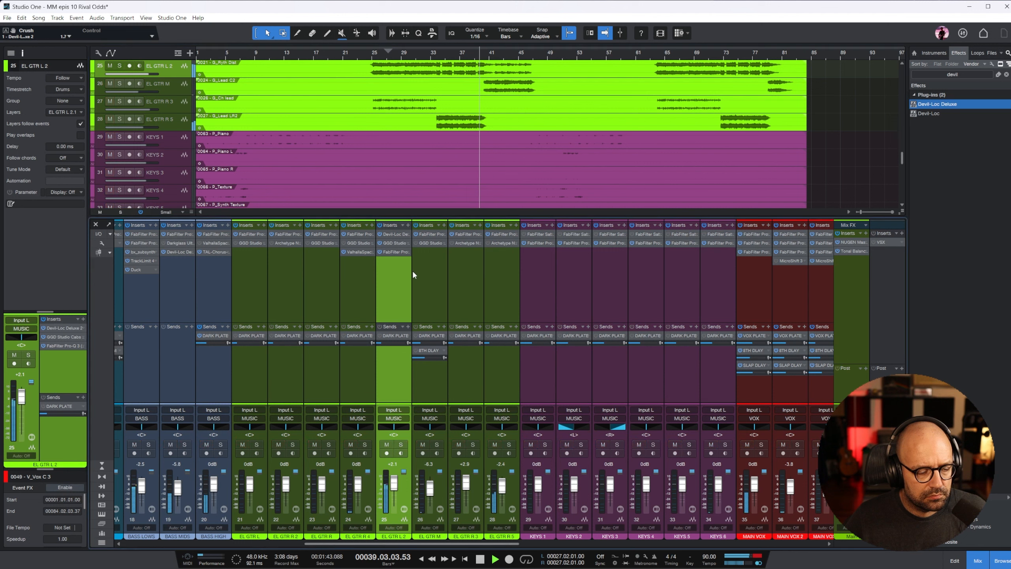
{"action": "left_click", "coordinate": [394, 483], "text": "alt"}
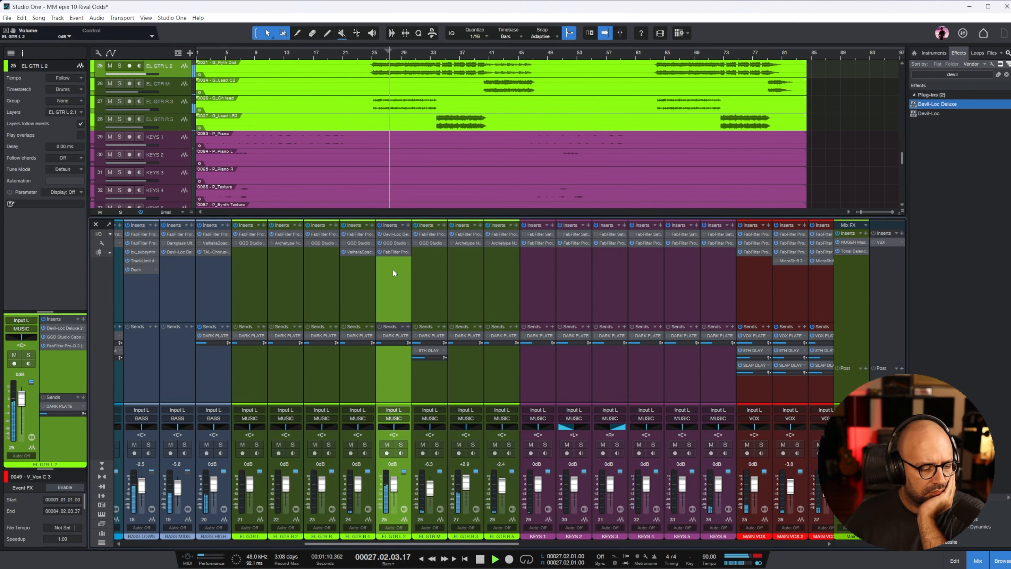
{"action": "left_click_drag", "start_coordinate": [394, 484], "coordinate": [394, 484]}
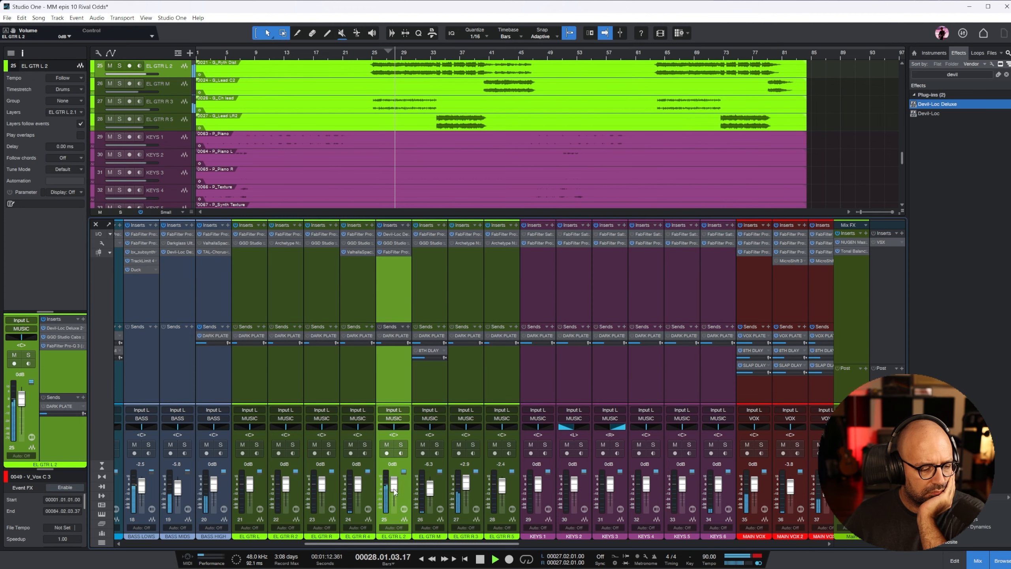
- Lower the MUSIC bus fader to about -1.3 dB and set its Trackspacer amount to about 19.3%
{"action": "left_click_drag", "start_coordinate": [417, 545], "coordinate": [722, 545]}
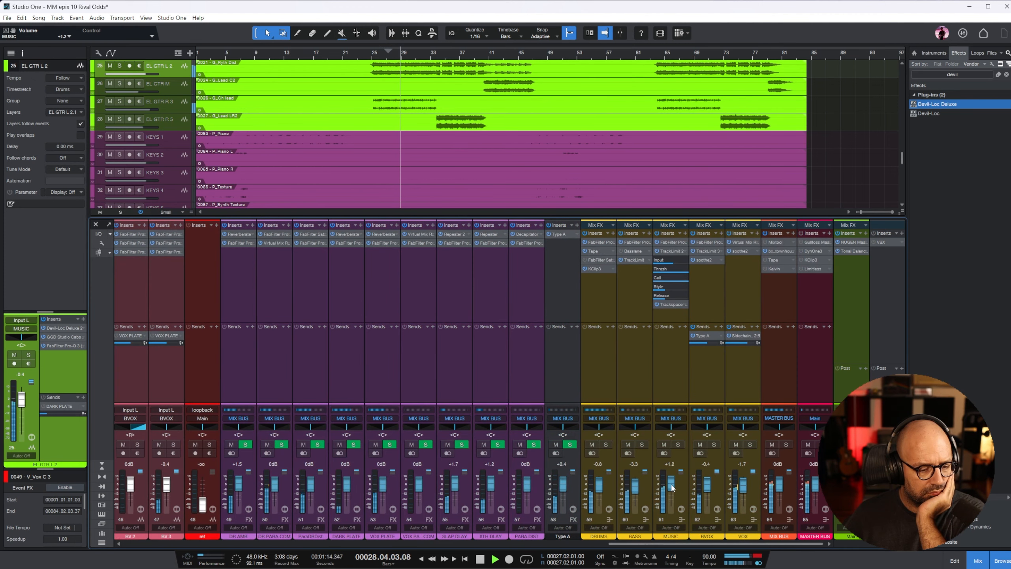
{"action": "left_click", "coordinate": [672, 248]}
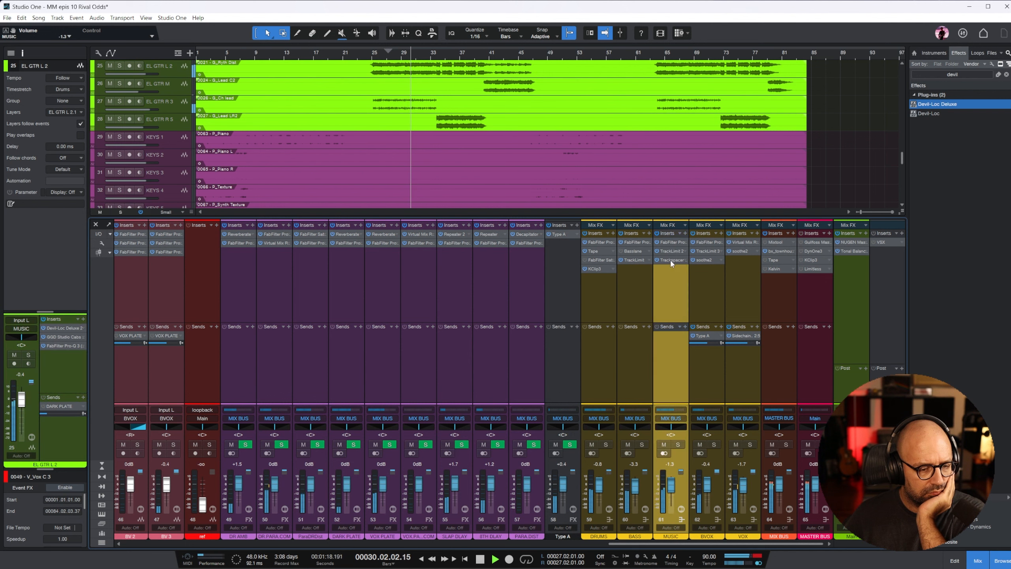
{"action": "left_click", "coordinate": [669, 259]}
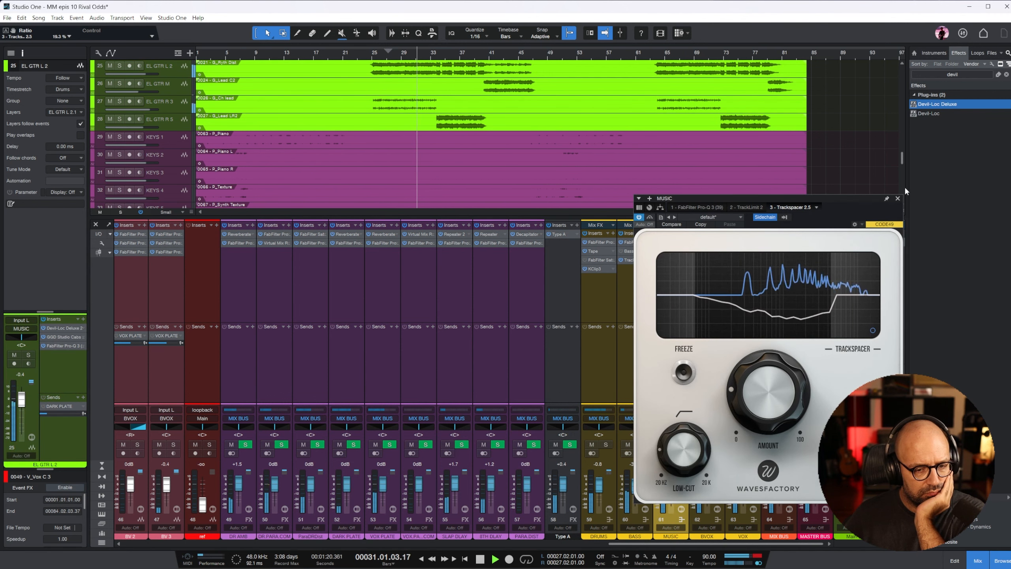
{"action": "left_click", "coordinate": [897, 198]}
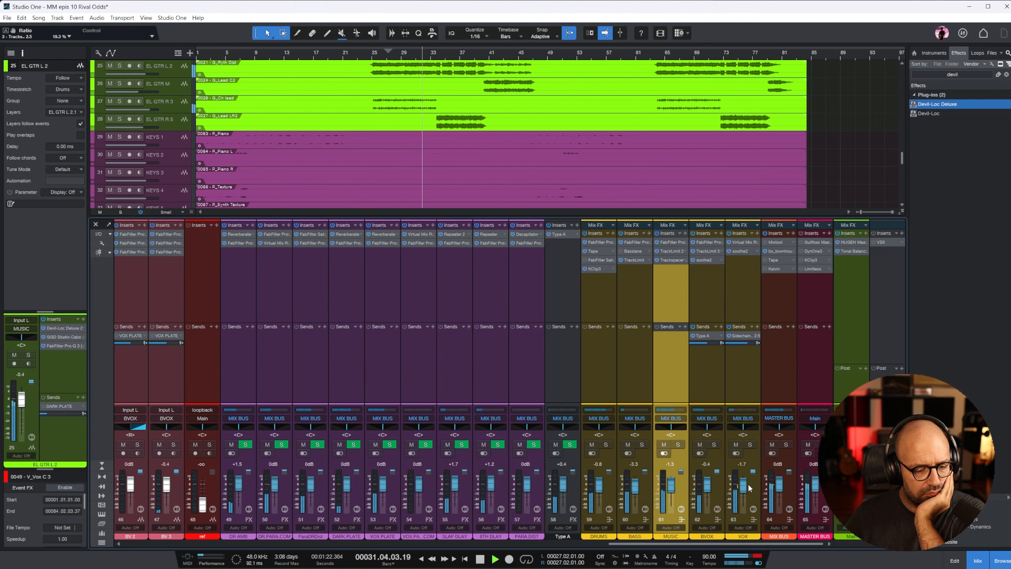
- Raise the VOX bus fader to about -1.3 dB
{"action": "scroll", "coordinate": [748, 485], "scroll_direction": "up", "scroll_amount": 2}
{"action": "scroll", "coordinate": [751, 543], "scroll_direction": "down", "scroll_amount": 1}
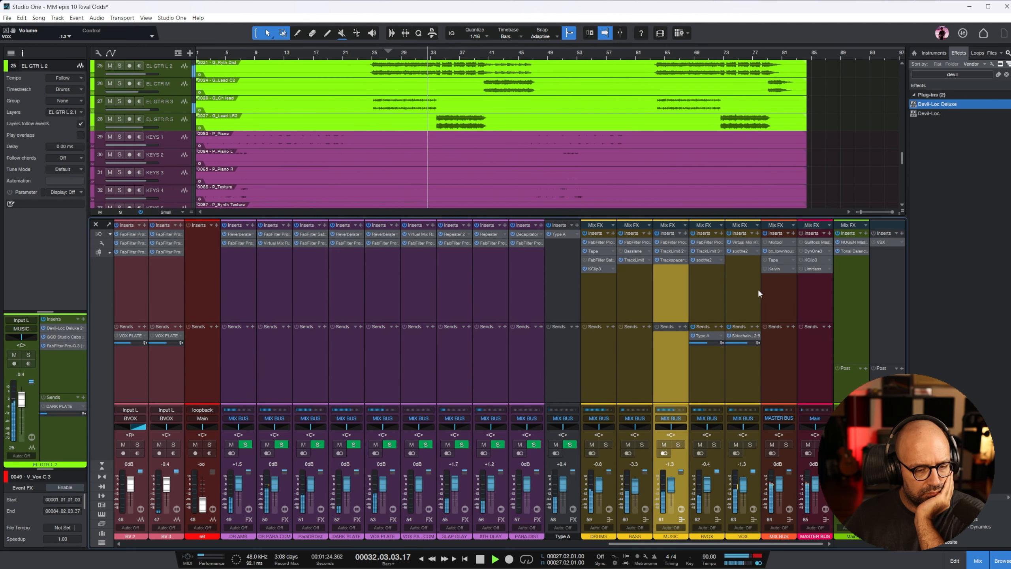
- Enable the Tape plug-in on the MIX BUS, audition color type C and switch it to type A
{"action": "left_click", "coordinate": [778, 259]}
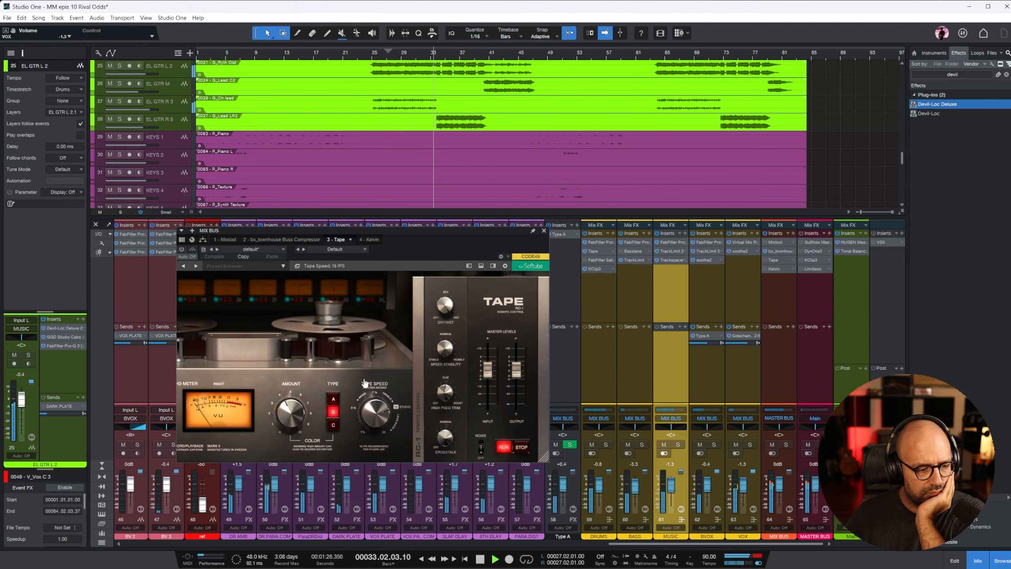
{"action": "left_click", "coordinate": [182, 249]}
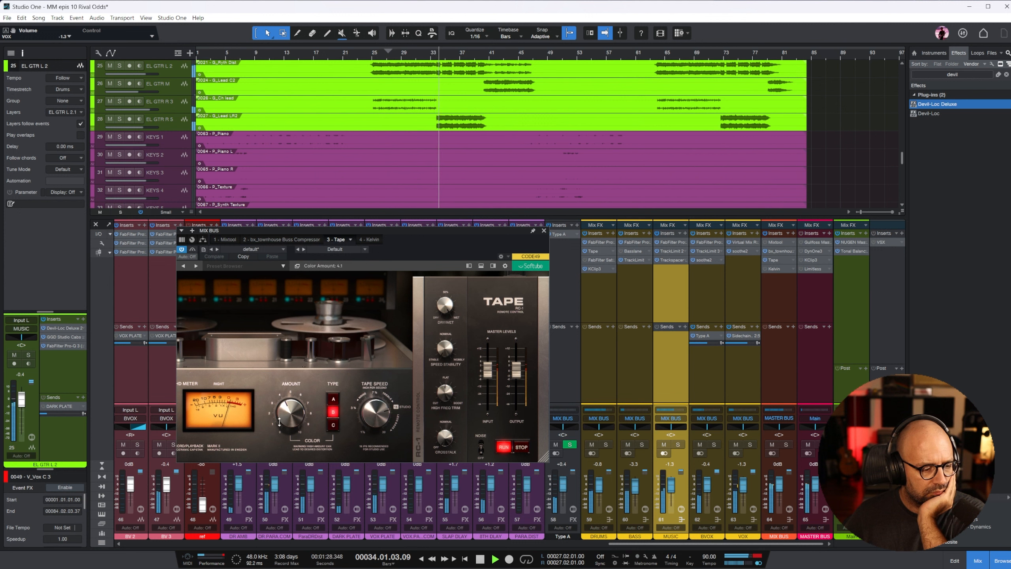
{"action": "left_click", "coordinate": [333, 425]}
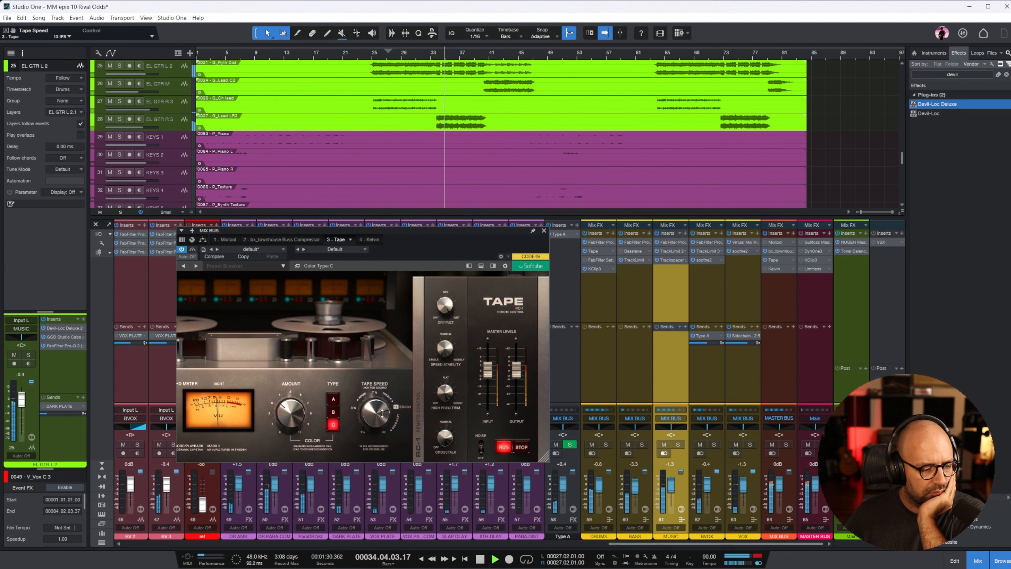
{"action": "left_click", "coordinate": [333, 399]}
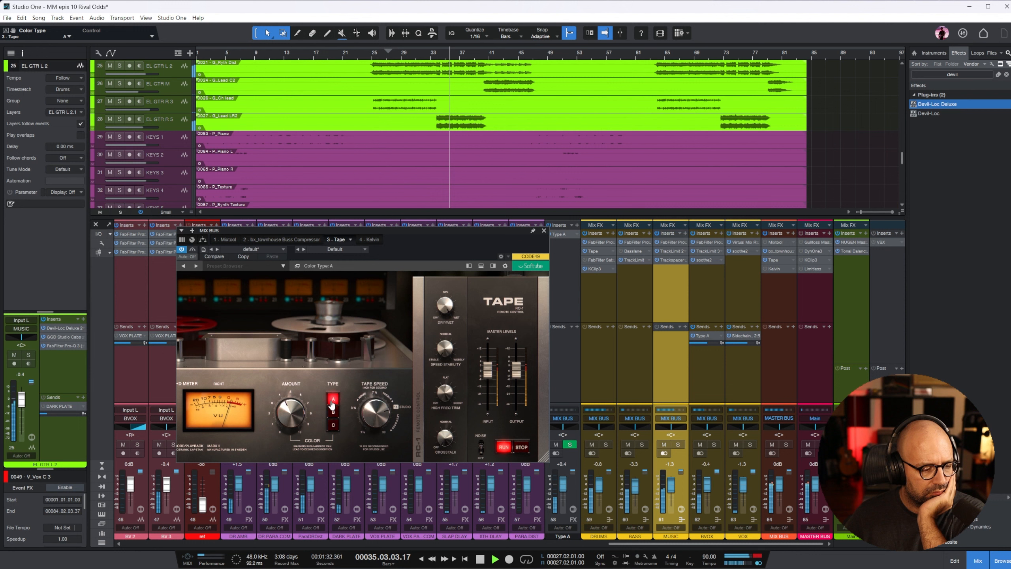
- Set the MIX BUS tape output to about -0.5 dB and its High Freq Trim to -1.2
{"action": "left_click", "coordinate": [484, 375]}
{"action": "mouse_move", "coordinate": [519, 371]}
{"action": "left_mouse_down"}
{"action": "mouse_move", "coordinate": [488, 369]}
{"action": "mouse_move", "coordinate": [516, 371]}
{"action": "left_mouse_up"}
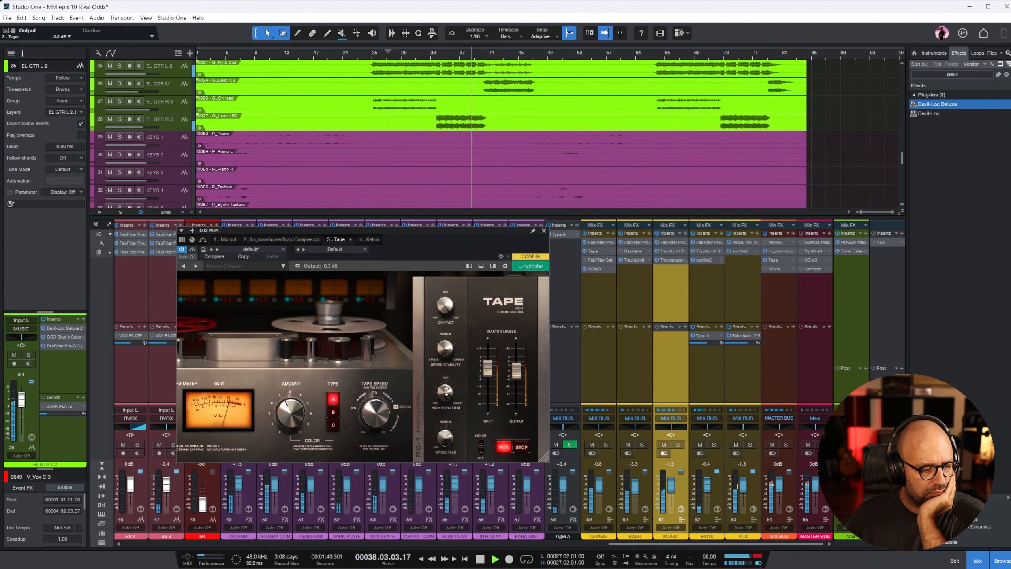
{"action": "left_click_drag", "start_coordinate": [446, 391], "coordinate": [445, 403]}
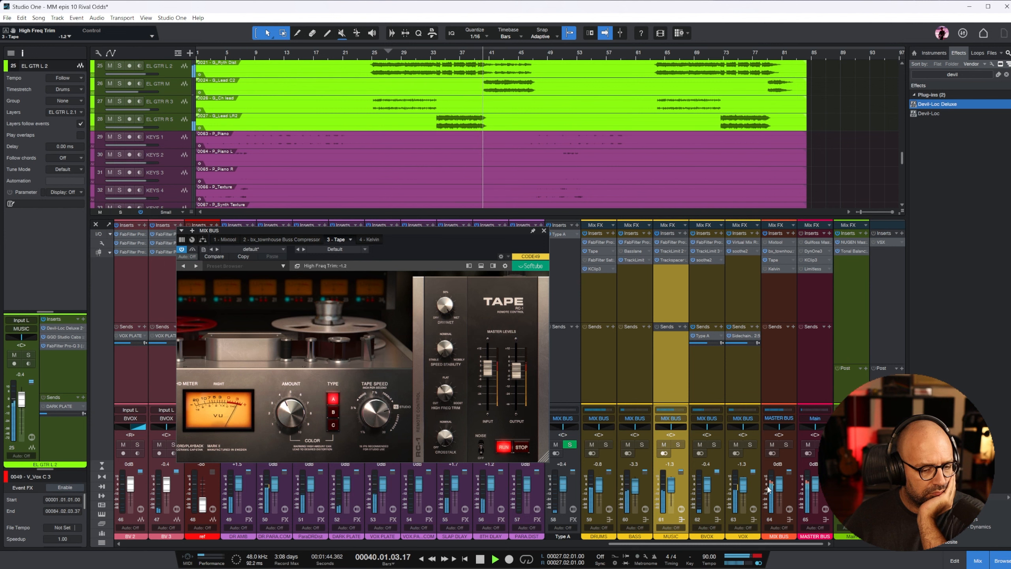
- Lower the VOX and MUSIC bus faders and raise the BASS bus fader, bringing each to about -2.1 dB
{"action": "left_click_drag", "start_coordinate": [743, 484], "coordinate": [743, 486]}
{"action": "left_click", "coordinate": [543, 231]}
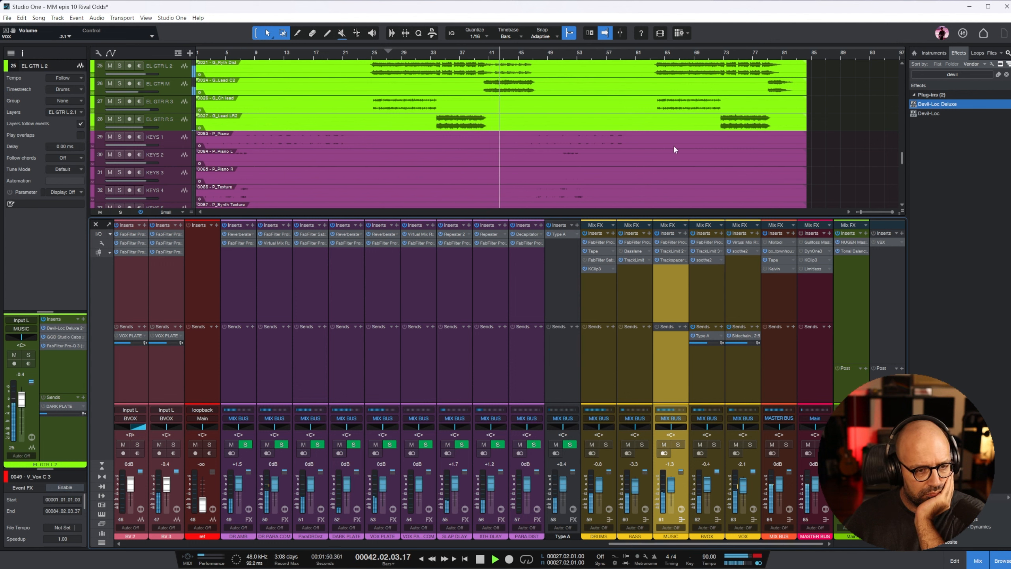
{"action": "left_click", "coordinate": [666, 56]}
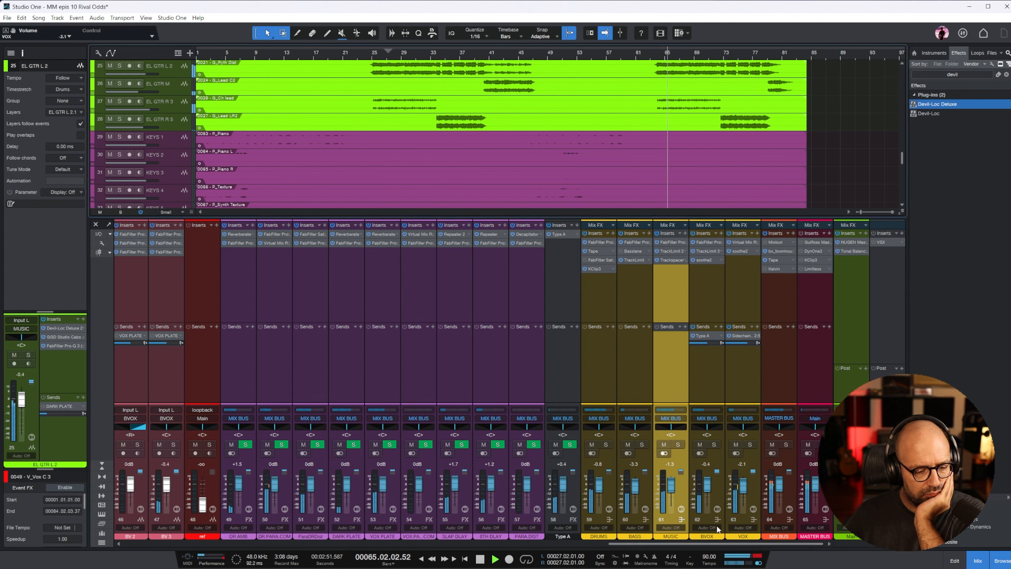
{"action": "left_click_drag", "start_coordinate": [671, 483], "coordinate": [637, 482]}
- Set the BASS MIDS channel fader to about -2.5 dB and select its track
{"action": "left_click_drag", "start_coordinate": [653, 546], "coordinate": [301, 545]}
{"action": "left_click_drag", "start_coordinate": [342, 487], "coordinate": [341, 487]}
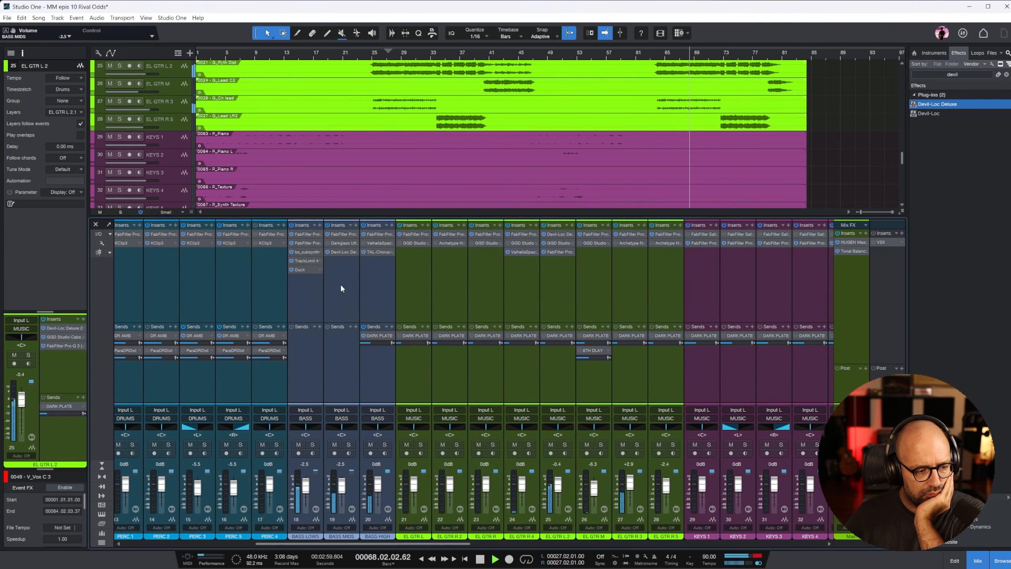
{"action": "left_click", "coordinate": [341, 288]}
- In the BASS bus Pro-Q 3, deepen the cut near 200 Hz, move the low cut to about 43 Hz and add a -1.3 dB bell near 137 Hz
{"action": "left_click_drag", "start_coordinate": [374, 543], "coordinate": [878, 557]}
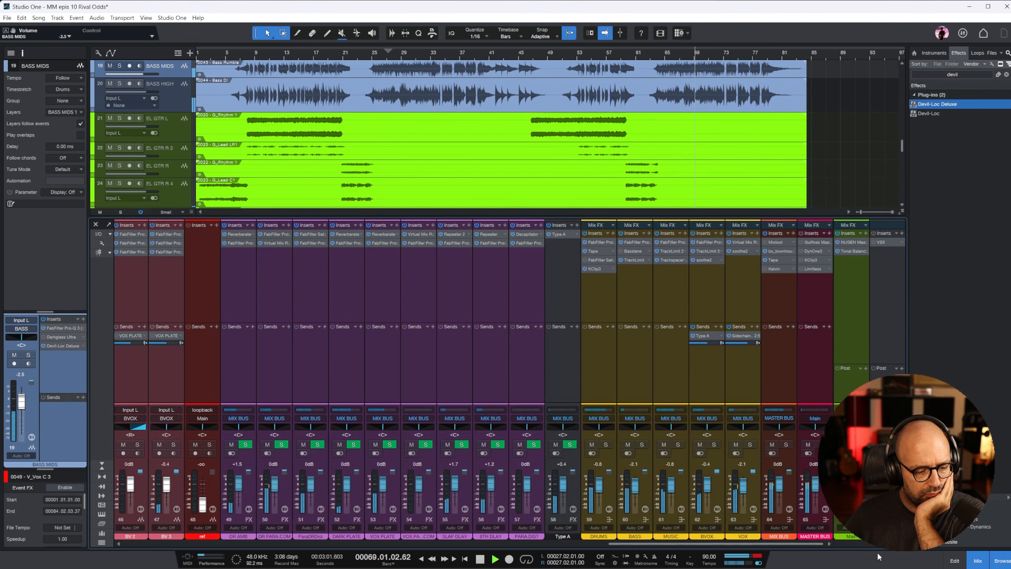
{"action": "left_click", "coordinate": [636, 240]}
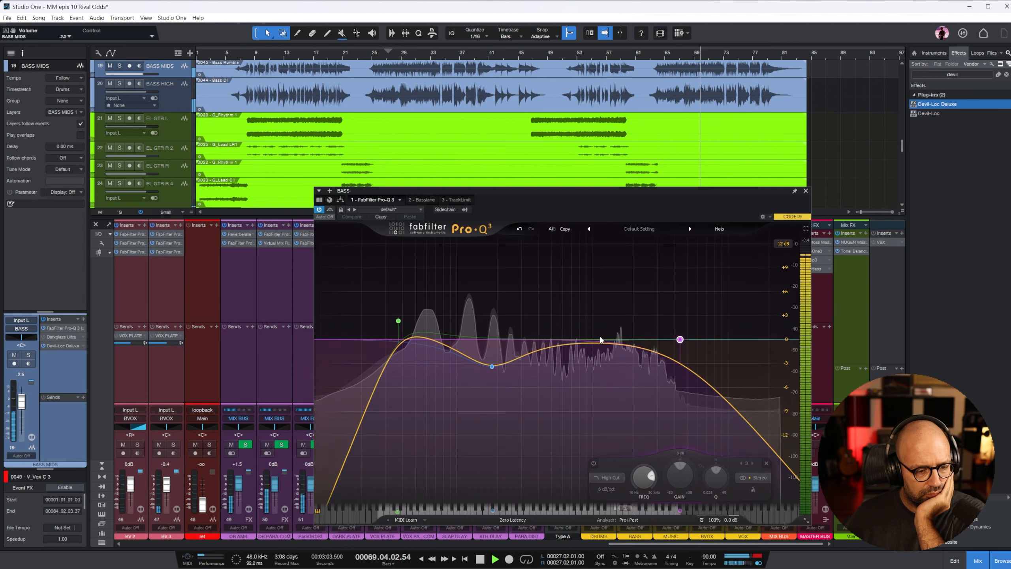
{"action": "left_click_drag", "start_coordinate": [524, 357], "coordinate": [500, 385]}
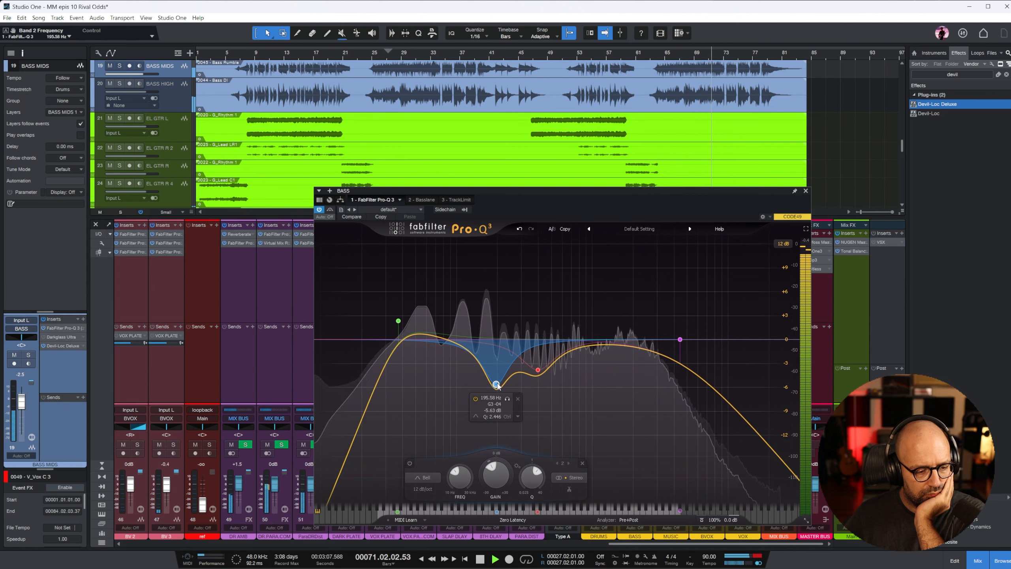
{"action": "left_click_drag", "start_coordinate": [399, 321], "coordinate": [408, 320]}
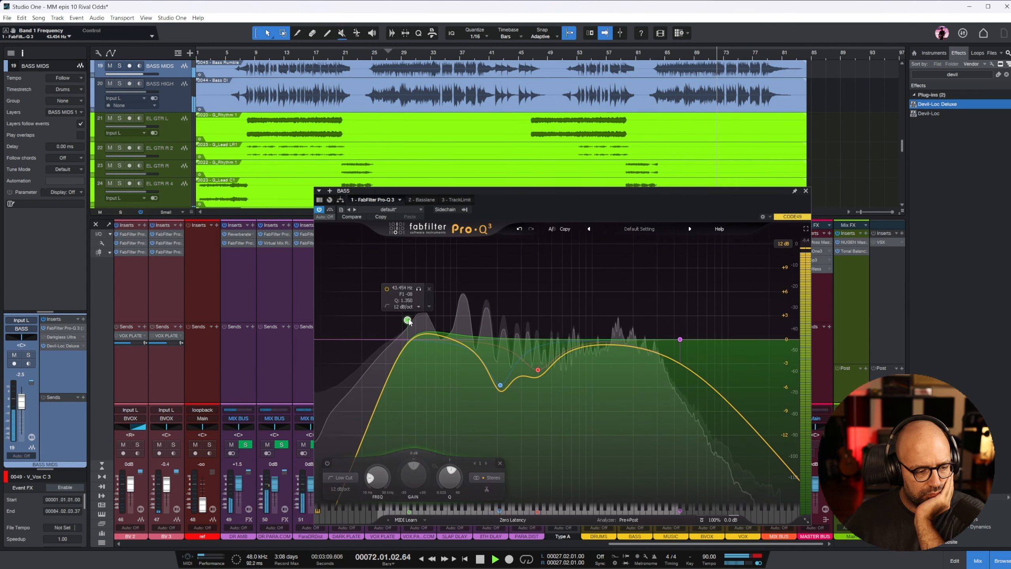
{"action": "left_click", "coordinate": [470, 349]}
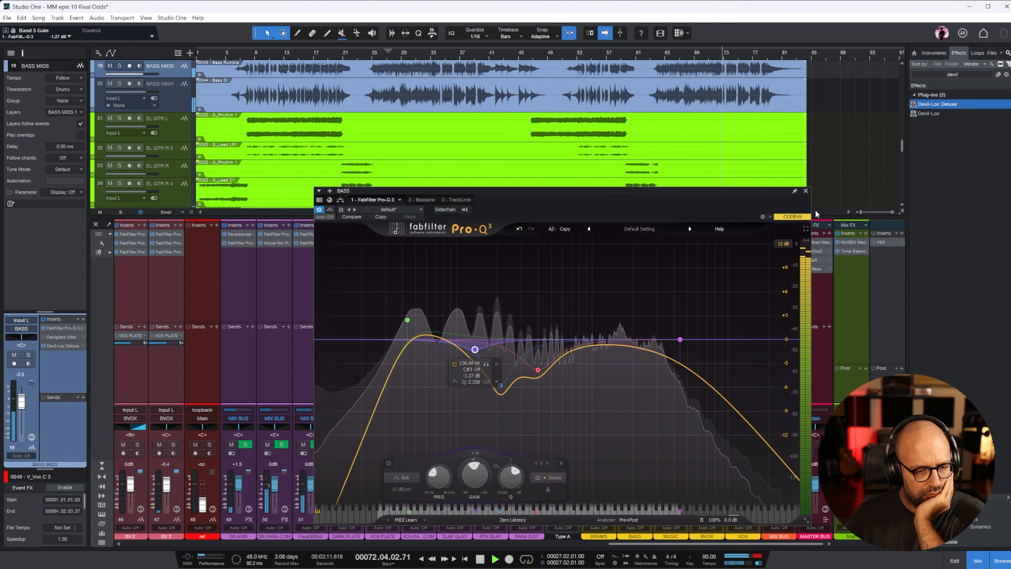
{"action": "left_click", "coordinate": [806, 191]}
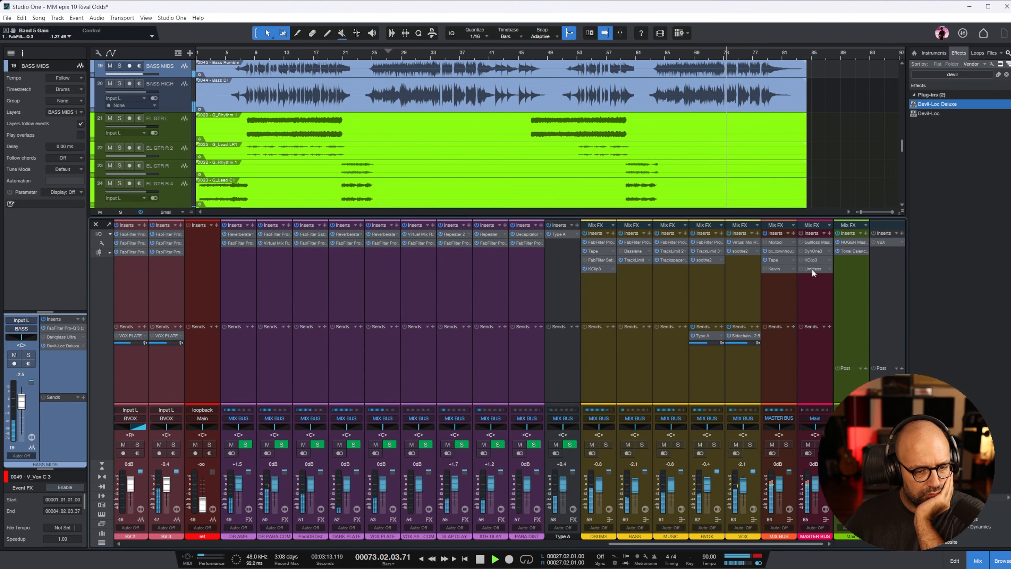
- Enable the Kelvin tone shaper on the MIX BUS with its default settings
{"action": "left_click", "coordinate": [771, 263]}
{"action": "left_click_drag", "start_coordinate": [898, 146], "coordinate": [461, 182]}
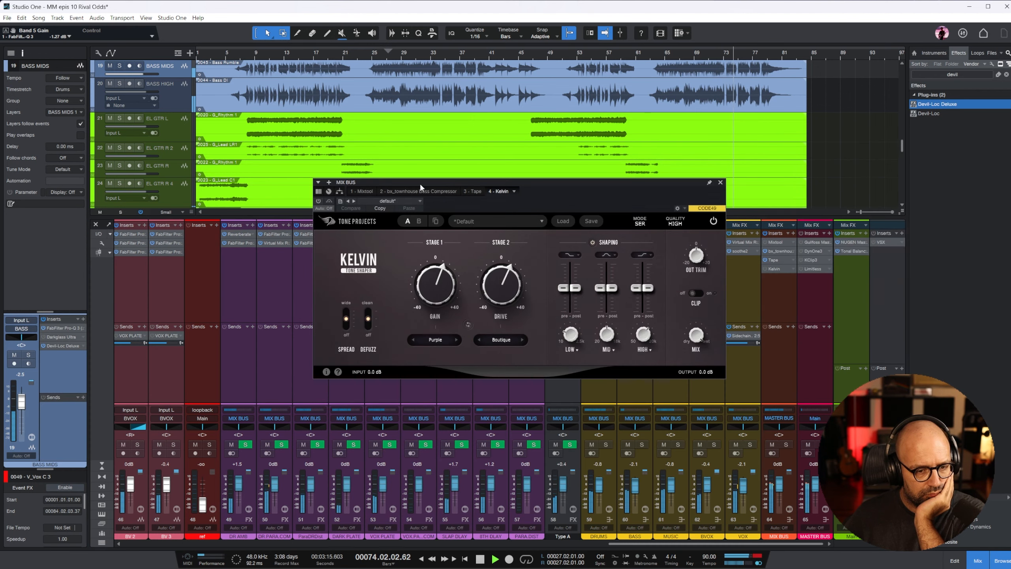
{"action": "left_click", "coordinate": [318, 201]}
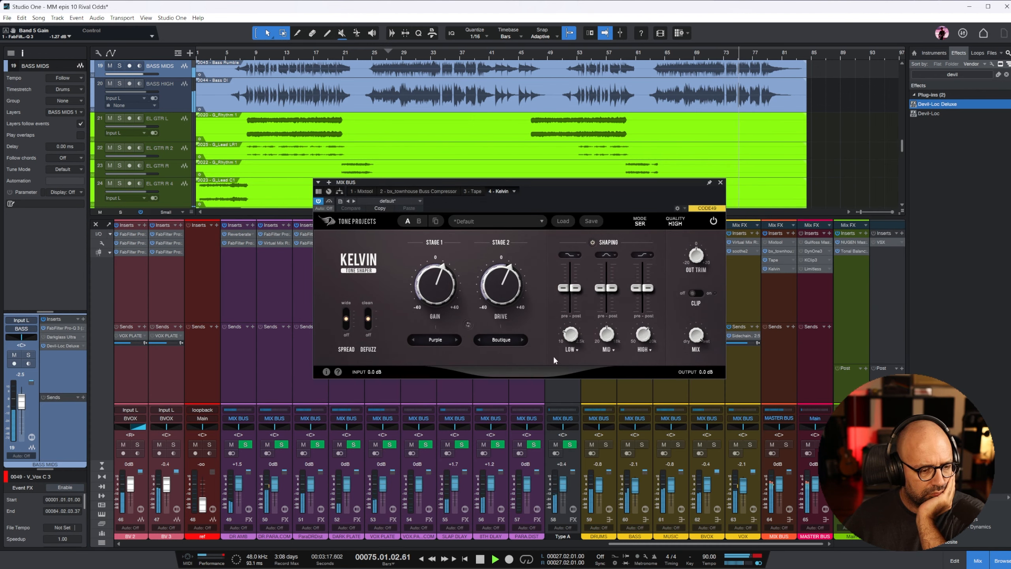
{"action": "left_click", "coordinate": [721, 183]}
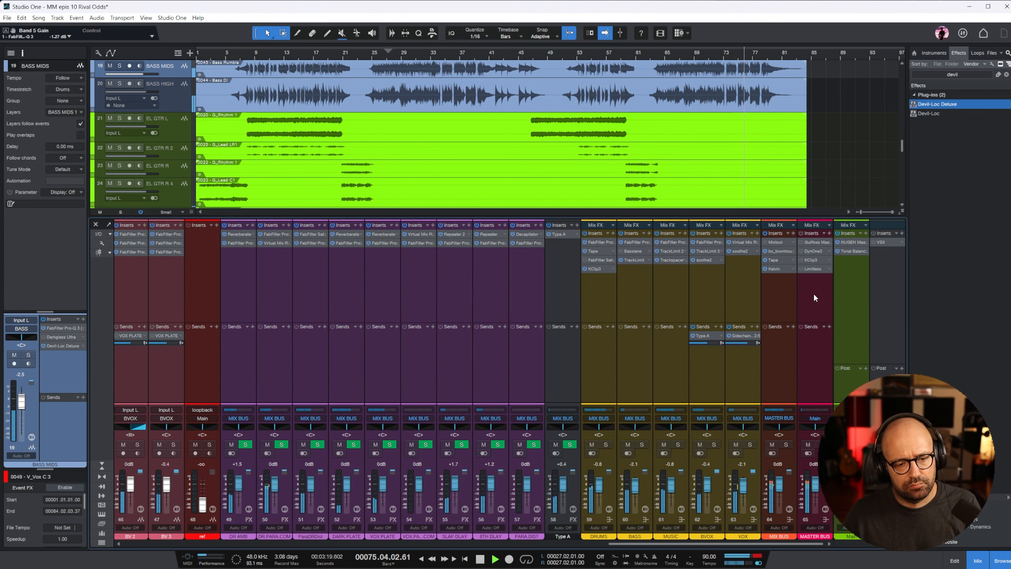
- Activate all MASTER BUS inserts and adjust the LR HF volume in DynOne3 to about -19 dB during playback
{"action": "left_click", "coordinate": [810, 308]}
{"action": "left_click", "coordinate": [801, 233]}
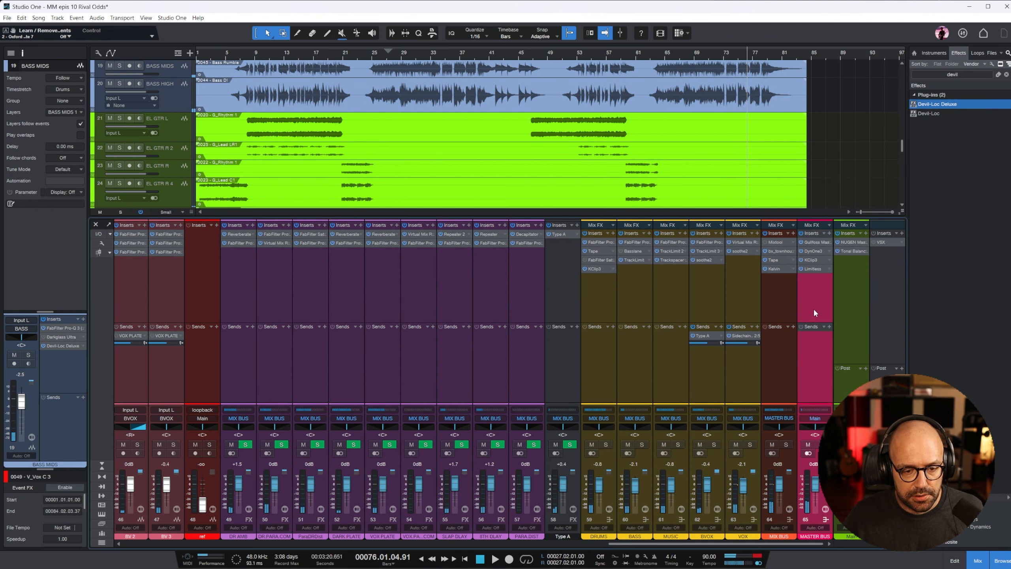
{"action": "left_click", "coordinate": [815, 241]}
{"action": "left_click_drag", "start_coordinate": [602, 97], "coordinate": [478, 98]}
{"action": "key", "text": "space"}
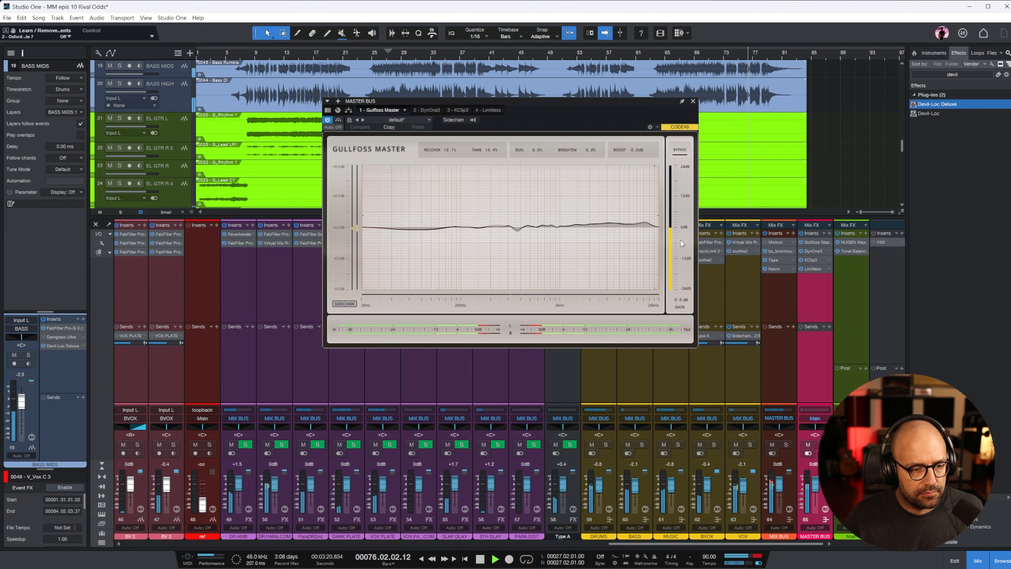
{"action": "left_click", "coordinate": [814, 250]}
{"action": "left_click_drag", "start_coordinate": [589, 233], "coordinate": [574, 234]}
- Link the input and output of KClip 3 on the MASTER BUS and set the input to -3.1 dB, using delta monitoring to audition the clipping
{"action": "left_click", "coordinate": [458, 110]}
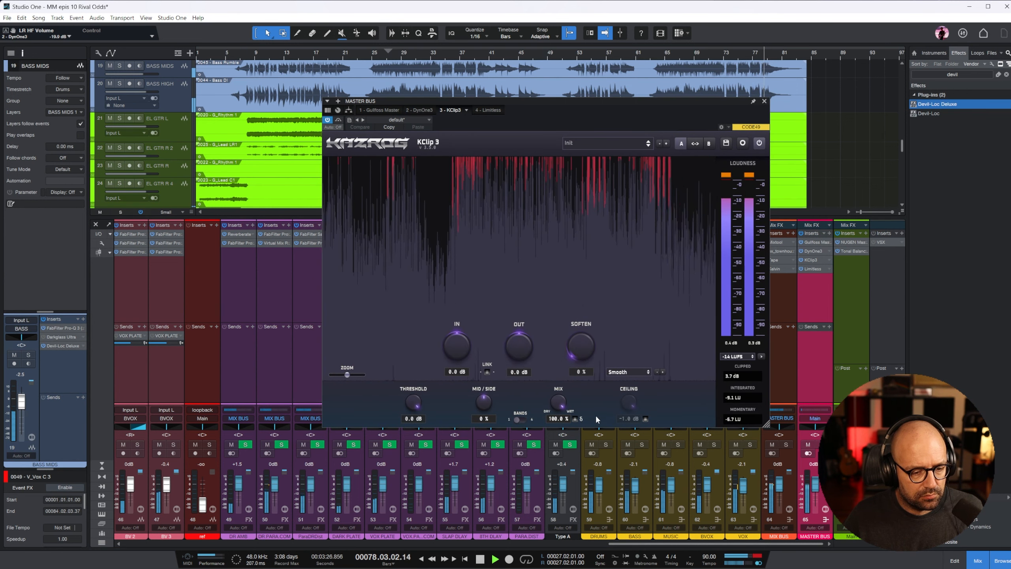
{"action": "left_click", "coordinate": [487, 371]}
{"action": "left_click", "coordinate": [575, 418]}
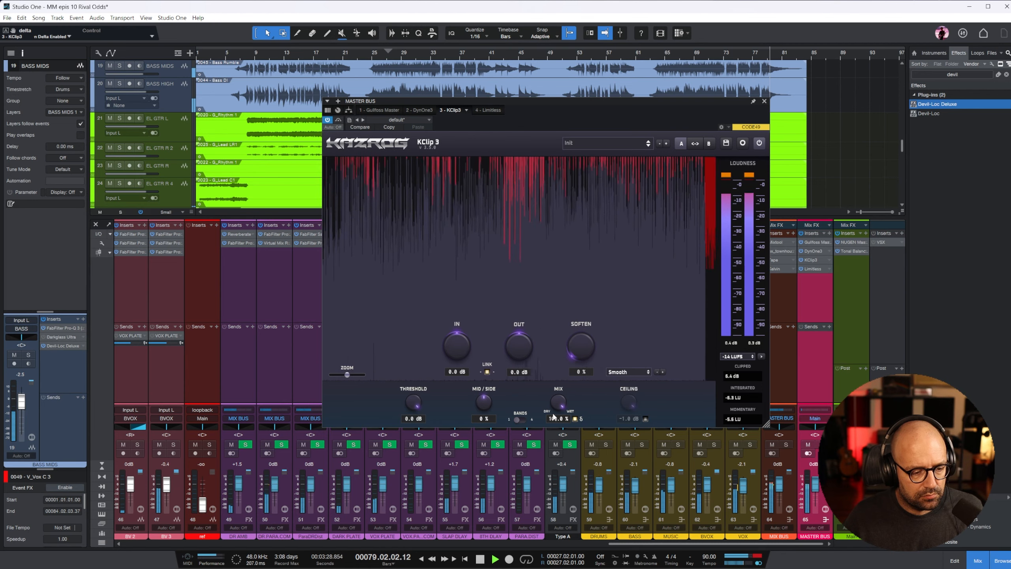
{"action": "left_click_drag", "start_coordinate": [453, 345], "coordinate": [455, 359]}
{"action": "left_click", "coordinate": [400, 53]}
{"action": "left_click_drag", "start_coordinate": [454, 355], "coordinate": [460, 341]}
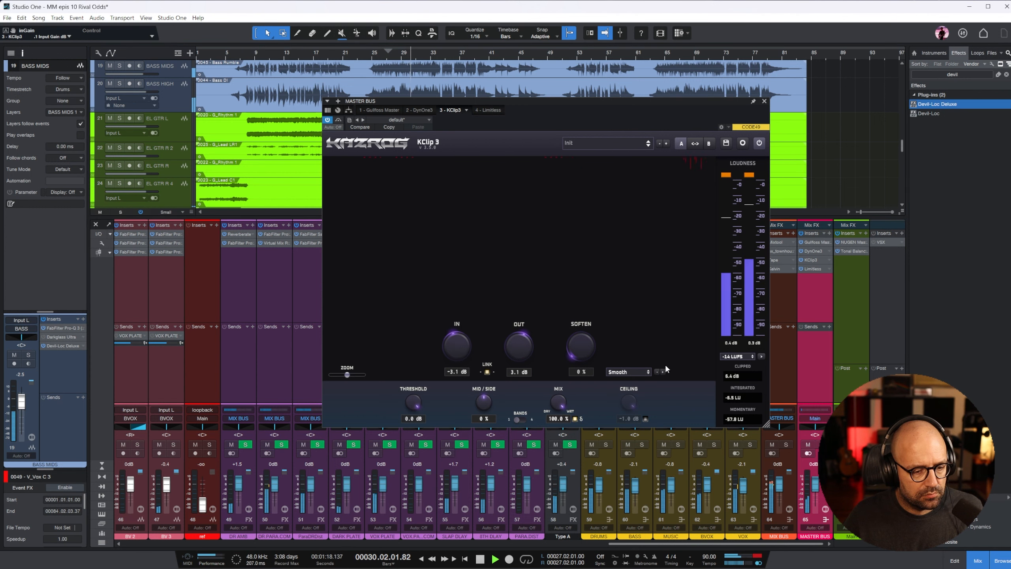
{"action": "key", "text": "space"}
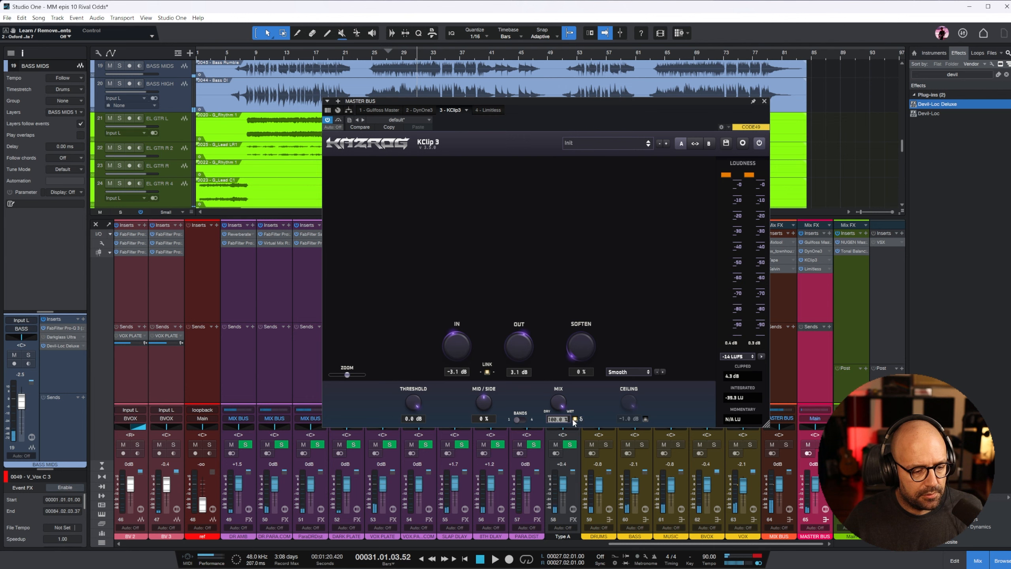
{"action": "key", "text": "space"}
- Inspect the expanded Limitless limiter on the MASTER BUS and the loudness meters in NUGEN MasterCheck during playback
{"action": "left_click", "coordinate": [488, 109]}
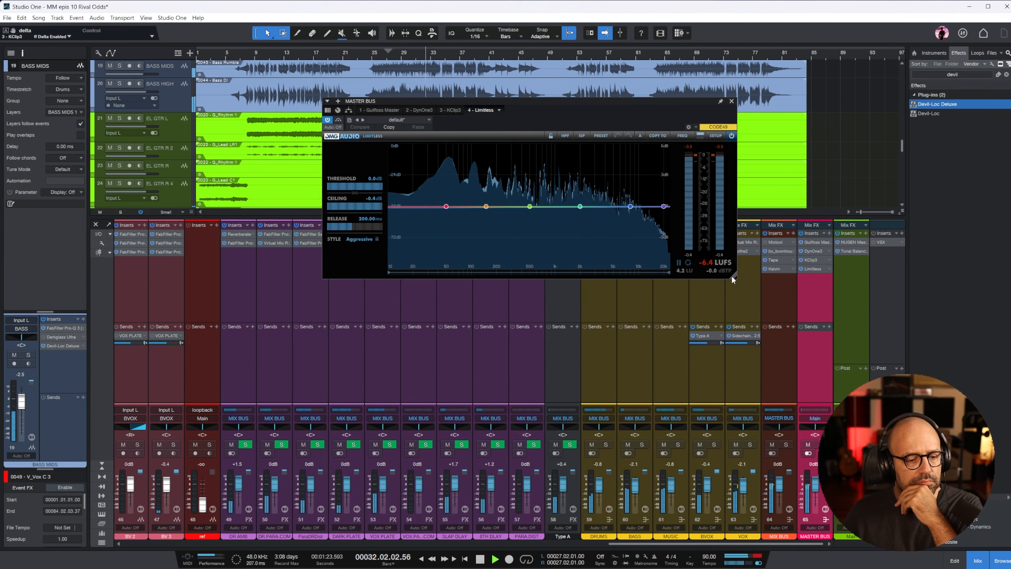
{"action": "left_click_drag", "start_coordinate": [732, 275], "coordinate": [732, 351]}
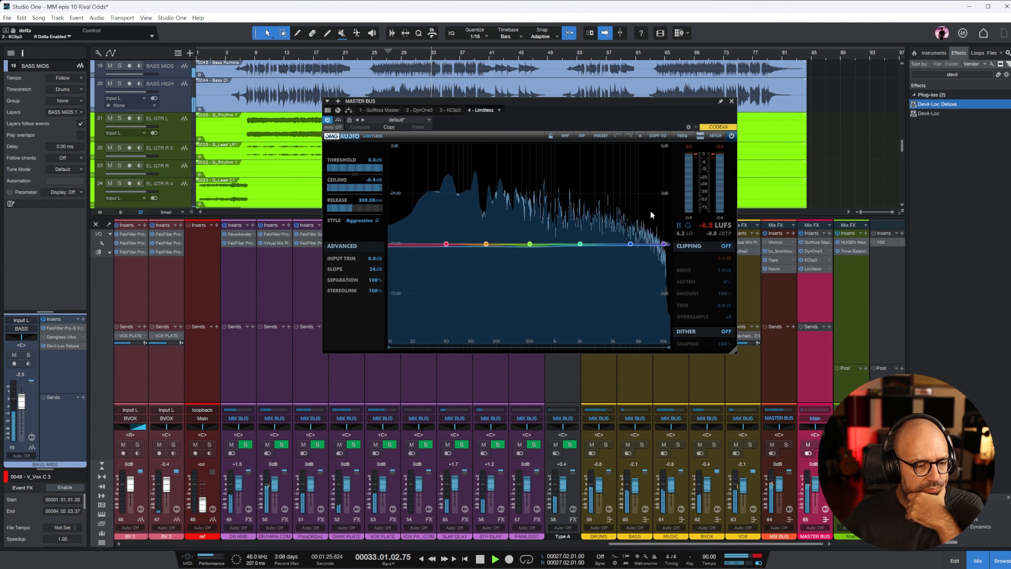
{"action": "left_click", "coordinate": [851, 242]}
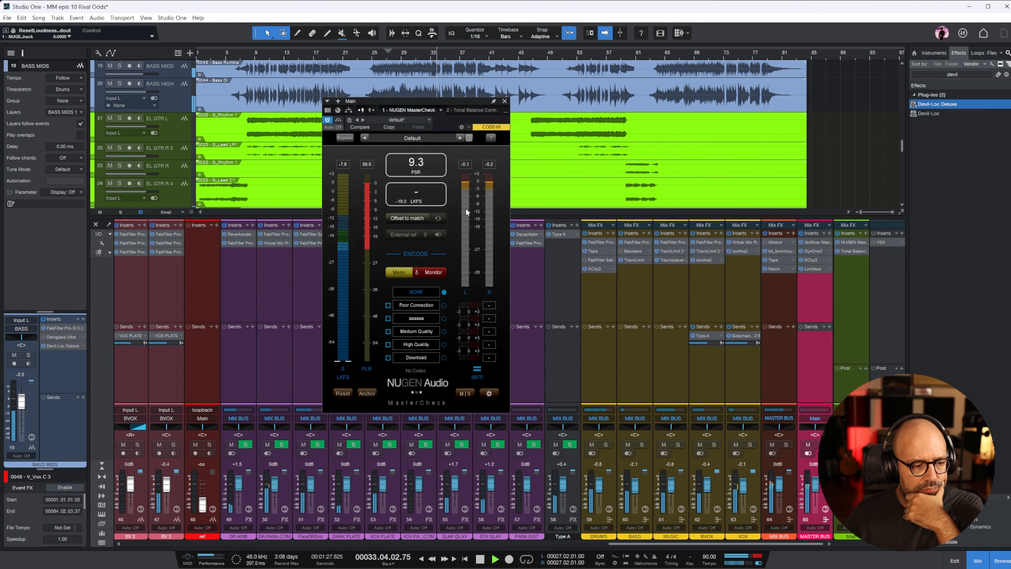
{"action": "left_click", "coordinate": [505, 101]}
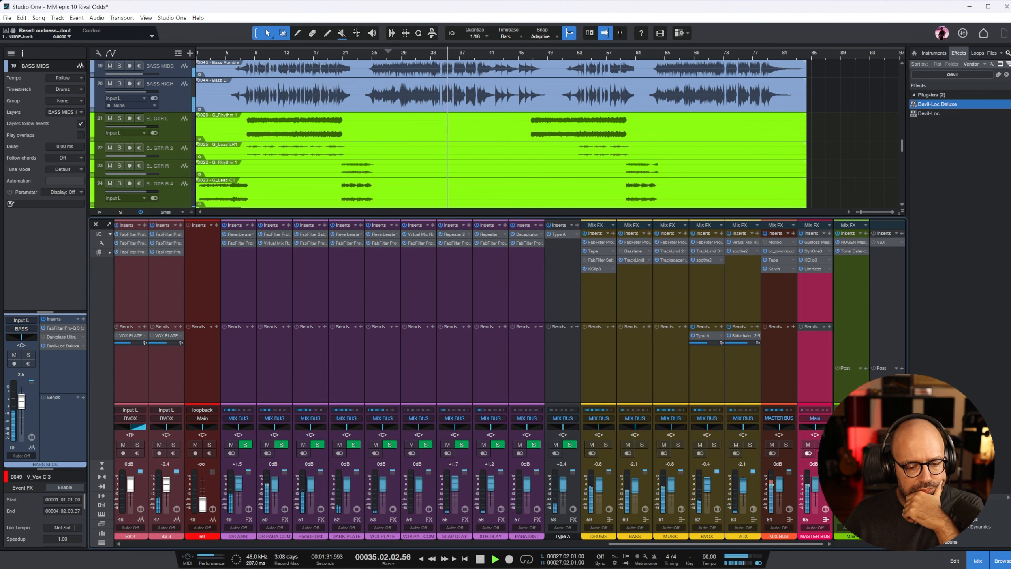
{"action": "left_click", "coordinate": [887, 454]}
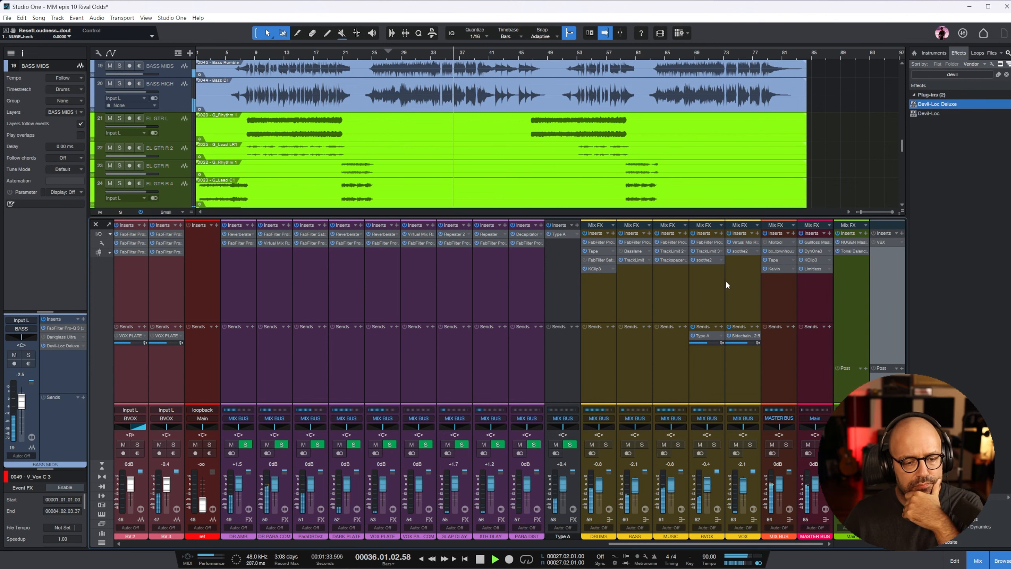
- Open Devil-Loc Deluxe on EL GTR L 2 and set its Mix to about 44%
{"action": "left_click_drag", "start_coordinate": [645, 543], "coordinate": [321, 543]}
{"action": "left_click", "coordinate": [462, 291]}
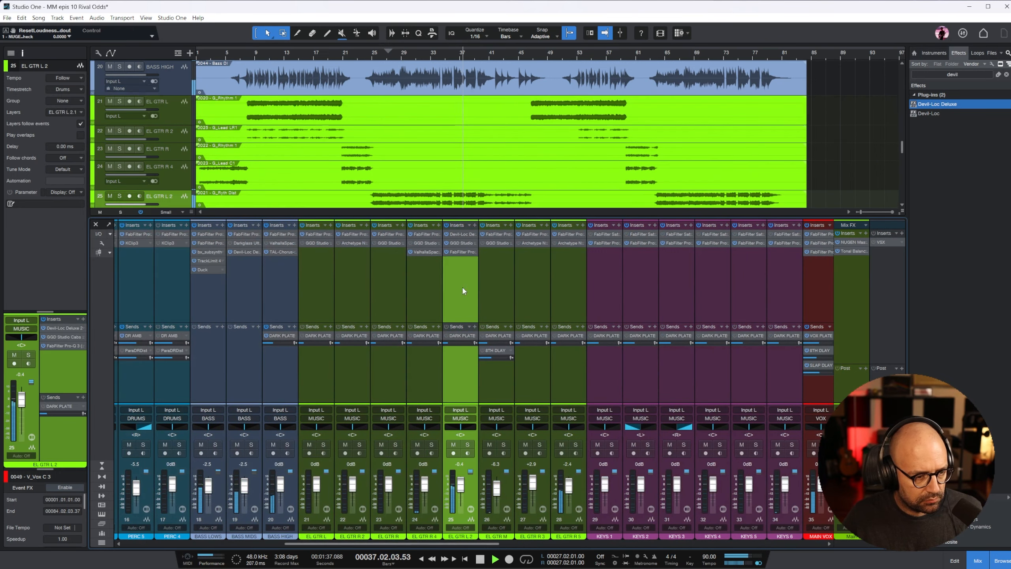
{"action": "left_click", "coordinate": [461, 234]}
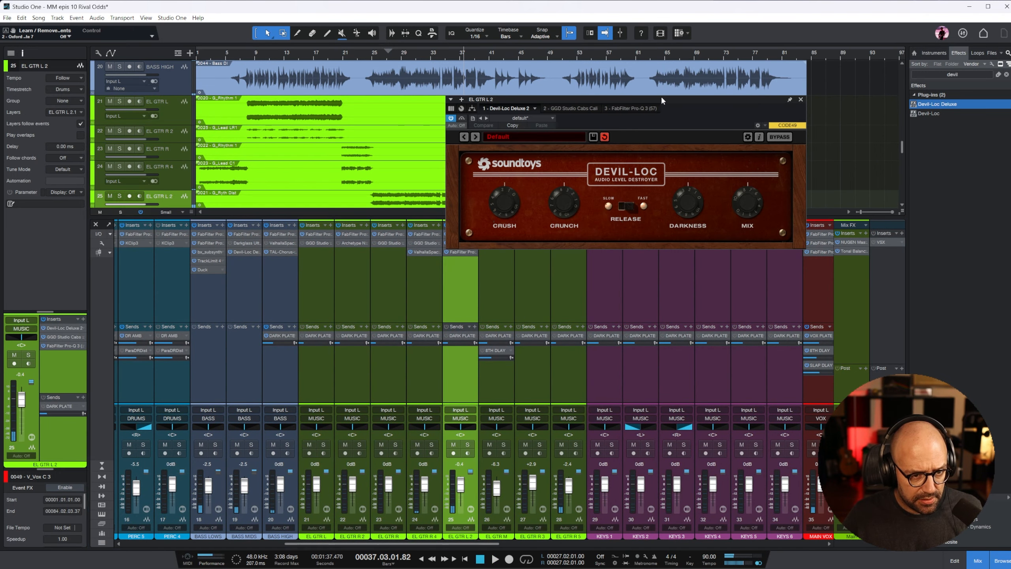
{"action": "left_click_drag", "start_coordinate": [662, 98], "coordinate": [692, 167]}
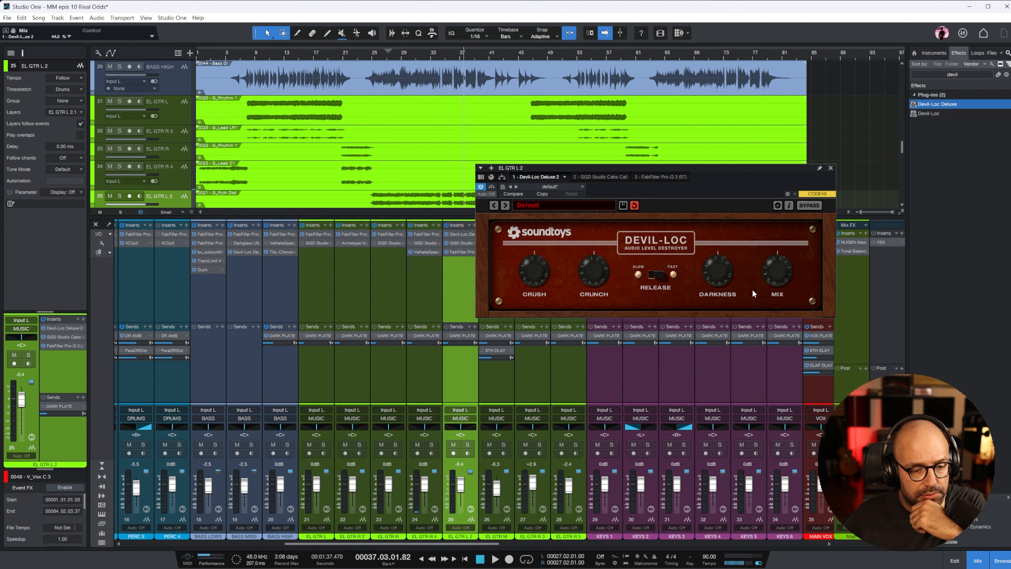
{"action": "key", "text": "space"}
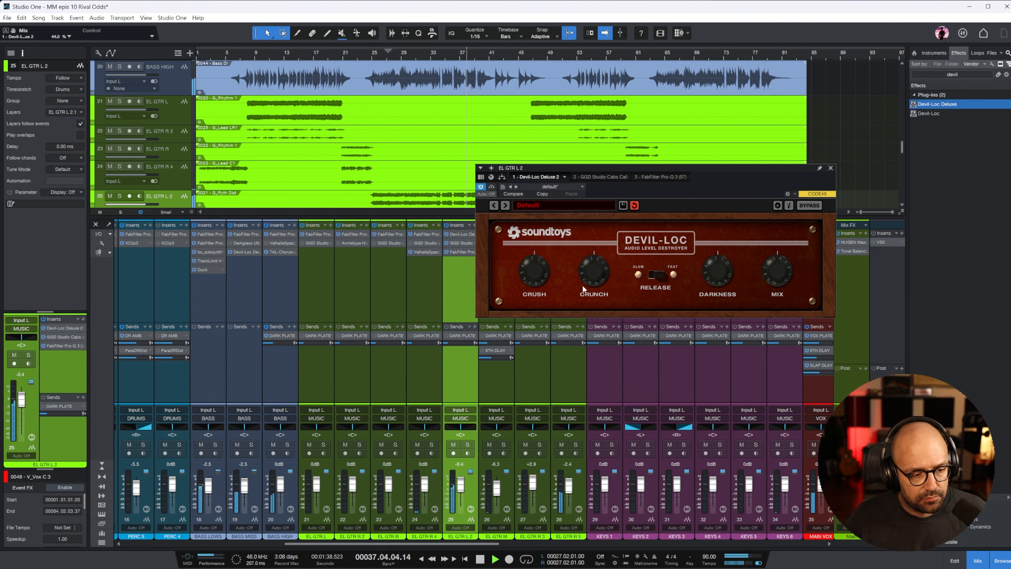
- Solo EL GTR L 2 and bypass its Devil-Loc Deluxe while replaying the chorus
{"action": "key", "text": "s"}
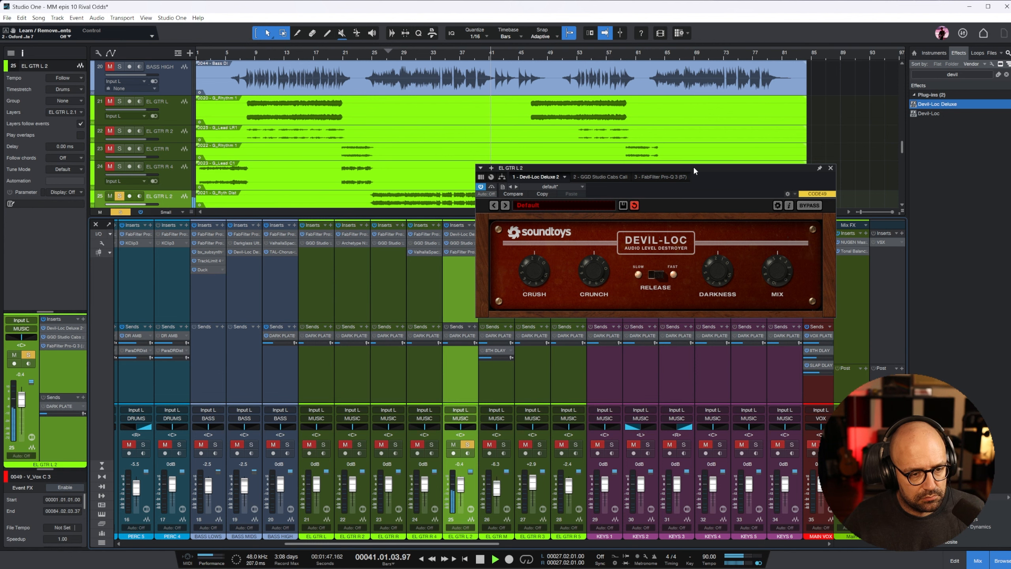
{"action": "left_click_drag", "start_coordinate": [694, 169], "coordinate": [716, 245]}
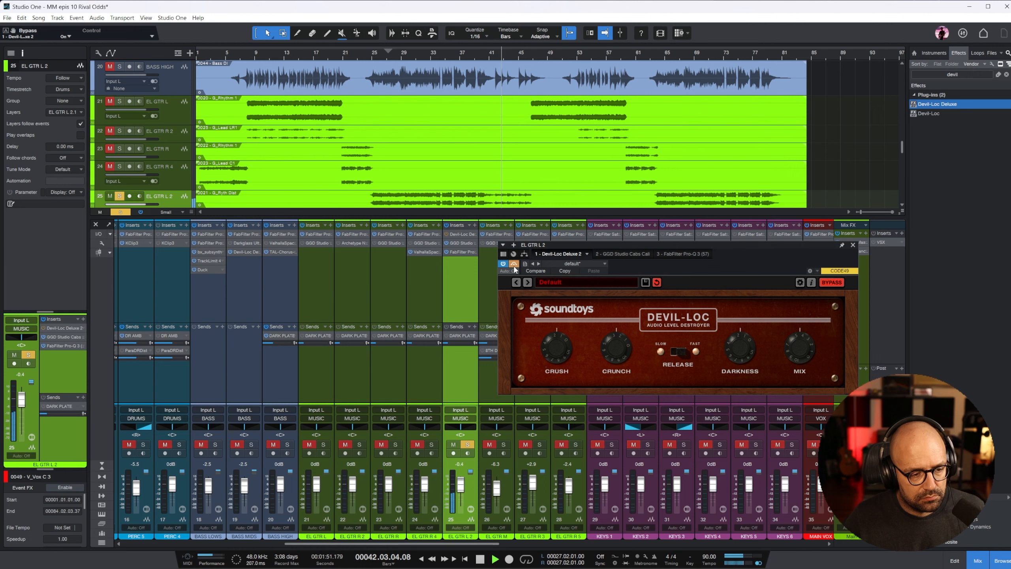
{"action": "left_click", "coordinate": [381, 61]}
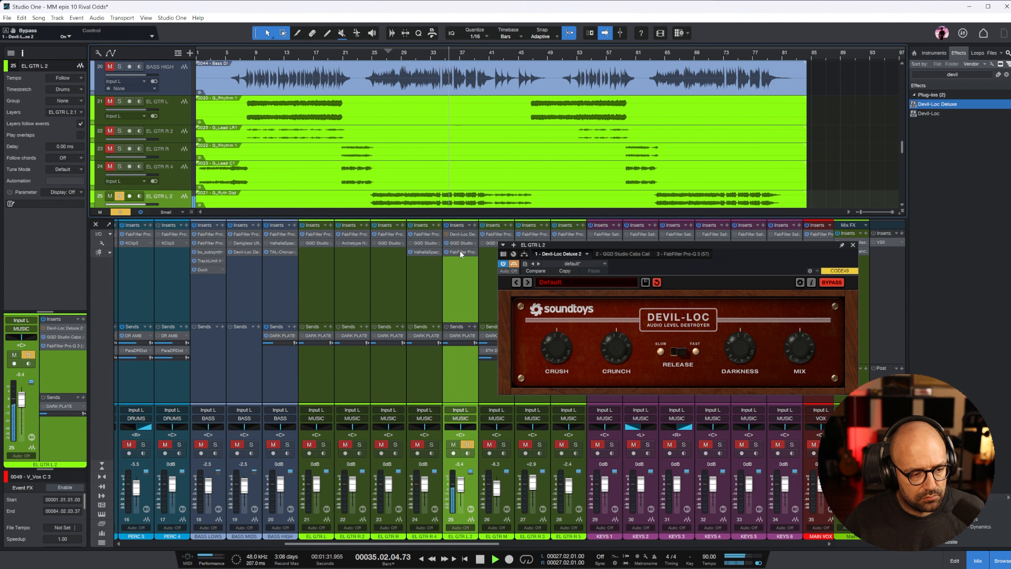
- Add a second FabFilter Pro-Q 3 to EL GTR L 2 and cut about 7.2 dB near 1141 Hz with a Q of about 6.6
{"action": "left_click", "coordinate": [1006, 75]}
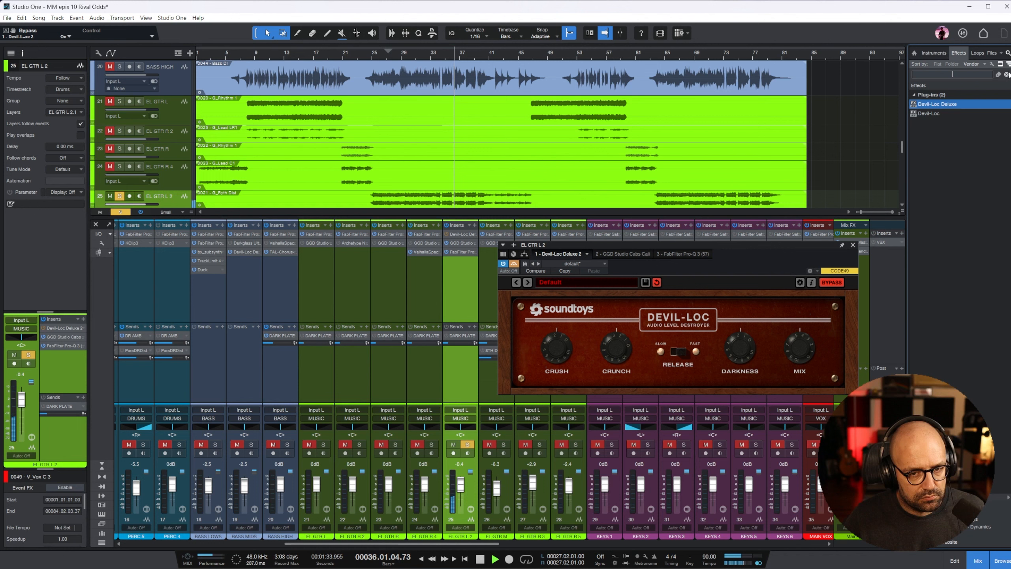
{"action": "left_click_drag", "start_coordinate": [953, 277], "coordinate": [462, 263]}
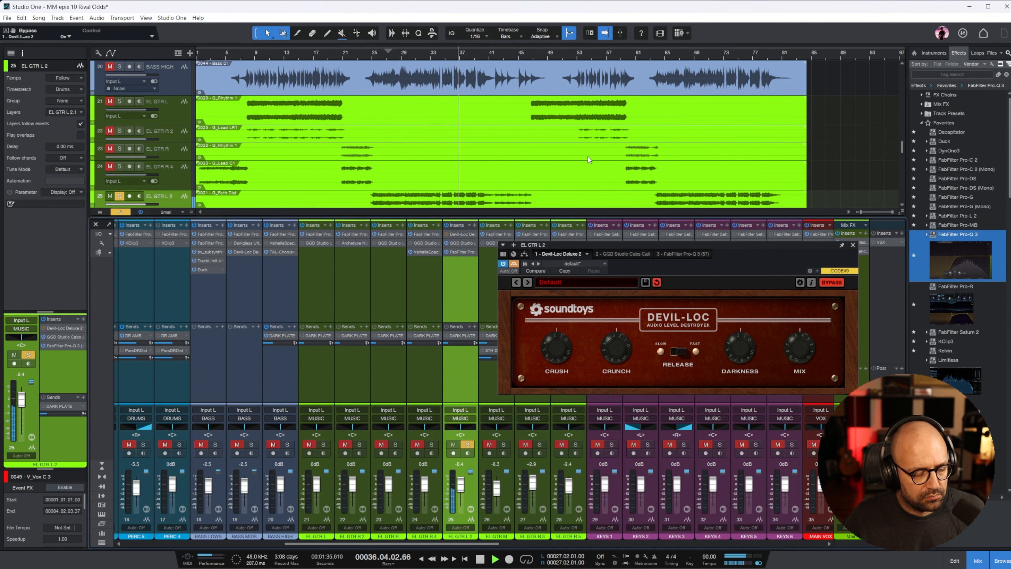
{"action": "scroll", "coordinate": [742, 377], "scroll_direction": "up", "scroll_amount": 8}
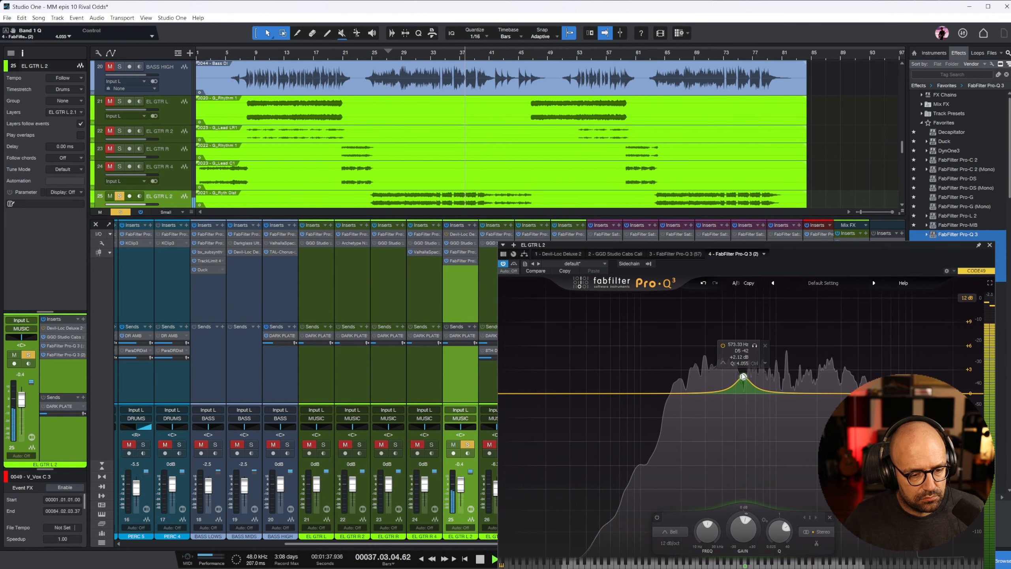
{"action": "left_click_drag", "start_coordinate": [744, 377], "coordinate": [784, 451]}
{"action": "scroll", "coordinate": [785, 444], "scroll_direction": "up", "scroll_amount": 3}
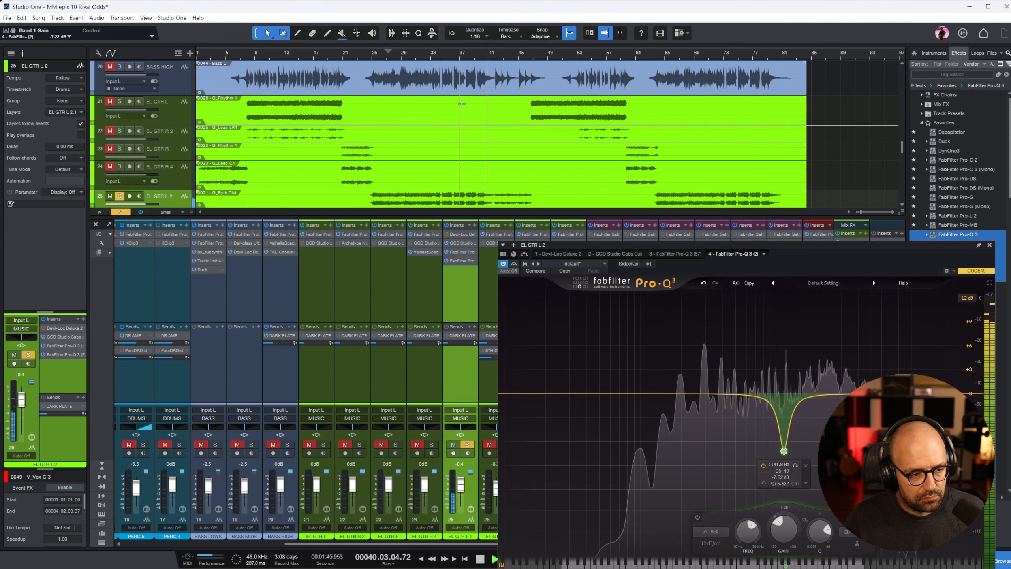
- Replay the chorus and add a narrow second cut below the first in the new Pro-Q 3, with a Q of about 5.3
{"action": "left_click", "coordinate": [453, 55]}
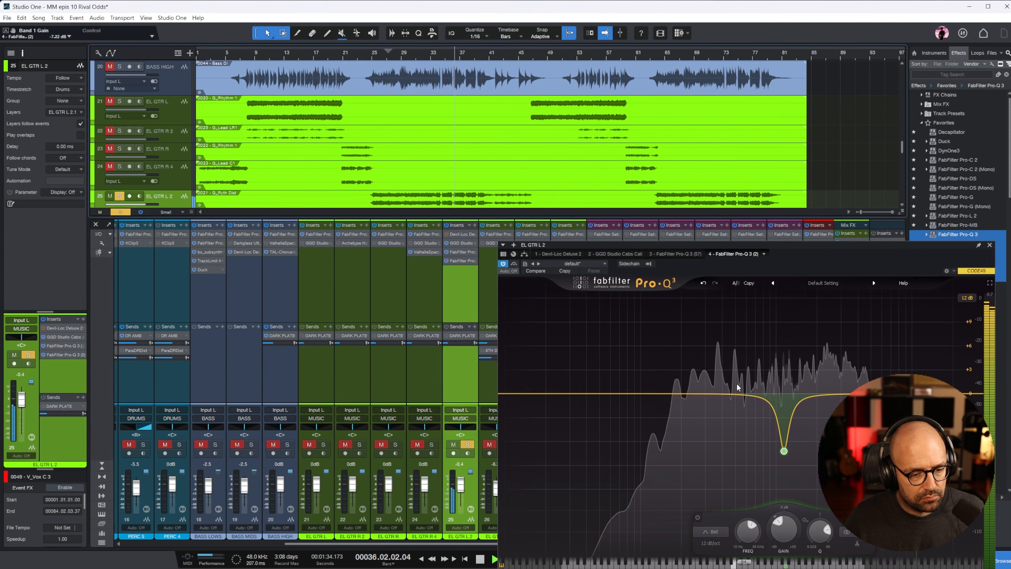
{"action": "left_click_drag", "start_coordinate": [700, 394], "coordinate": [731, 431]}
{"action": "scroll", "coordinate": [729, 430], "scroll_direction": "up", "scroll_amount": 3}
{"action": "left_click", "coordinate": [990, 245]}
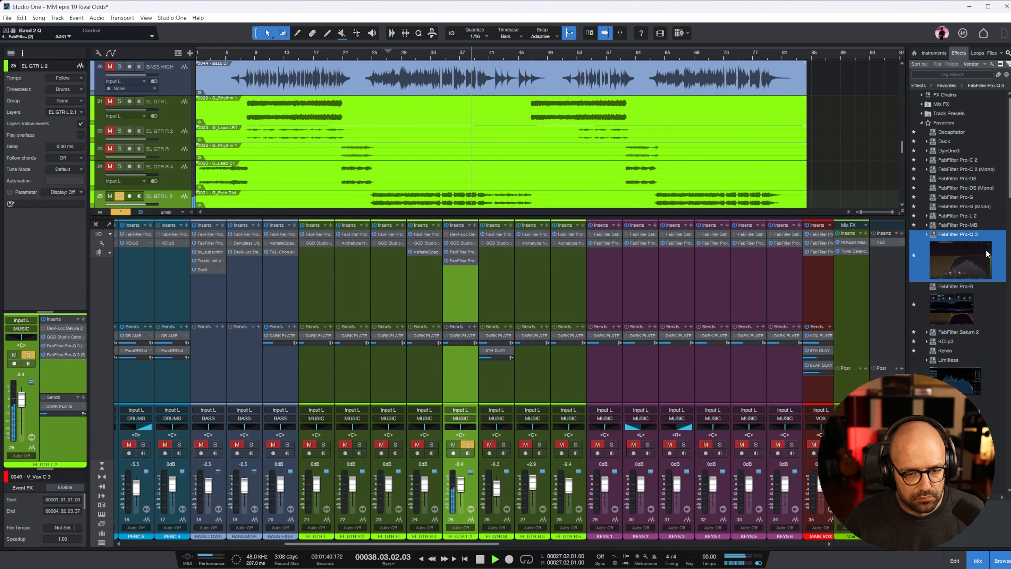
- Raise EL GTR L 2 to +1.7 dB in the full mix and lower the BASS bus to -5.4 dB
{"action": "left_click", "coordinate": [468, 444]}
{"action": "left_click_drag", "start_coordinate": [465, 483], "coordinate": [462, 481]}
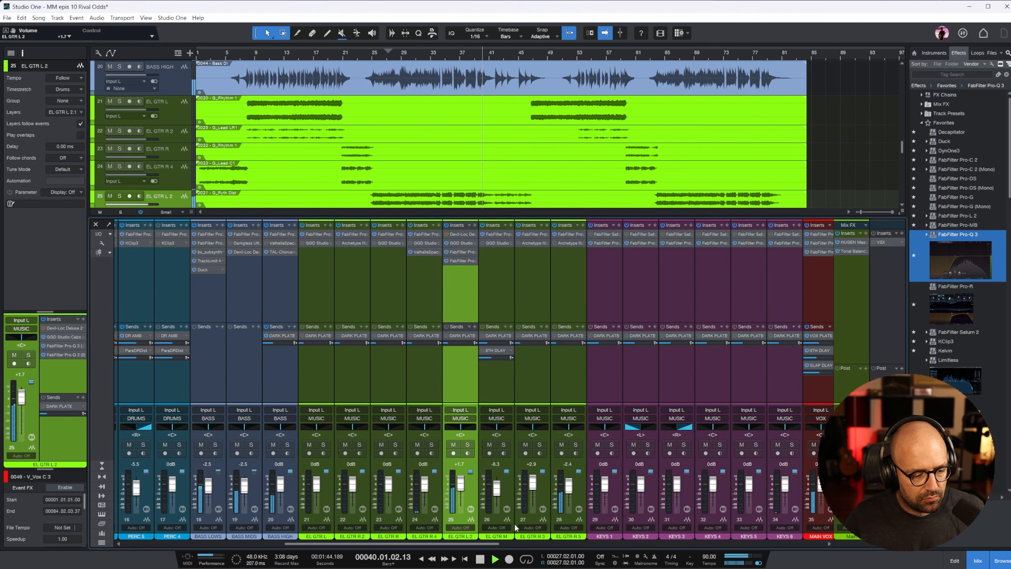
{"action": "left_click_drag", "start_coordinate": [483, 543], "coordinate": [809, 544]}
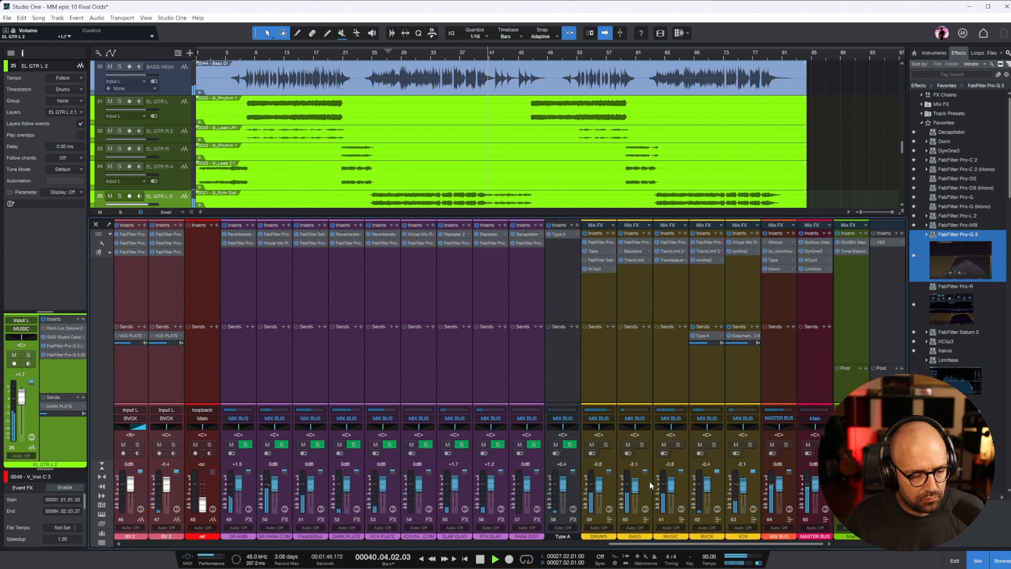
{"action": "left_click_drag", "start_coordinate": [636, 487], "coordinate": [638, 490]}
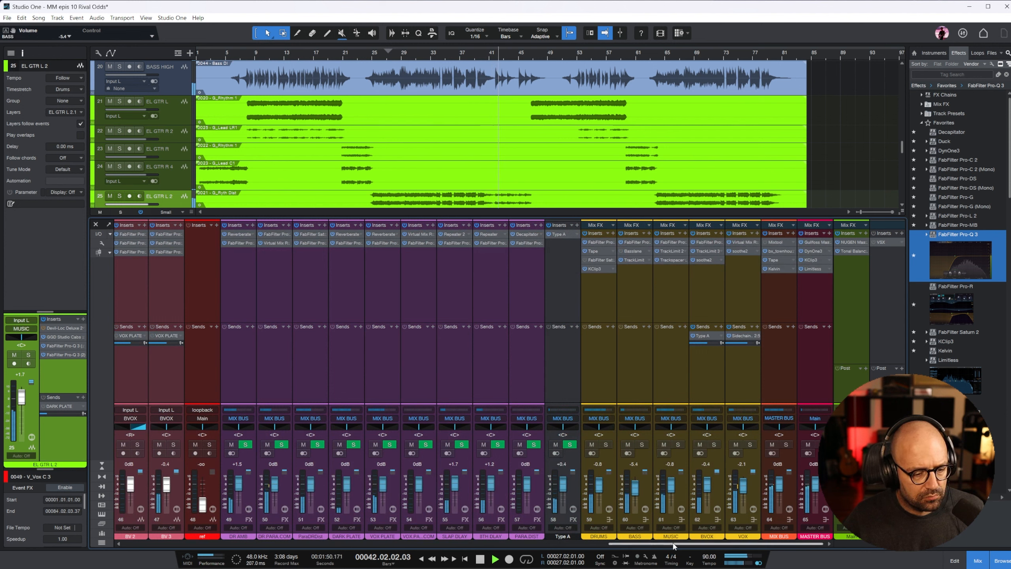
- Replay the verse, lowering PERC 3 and PERC 5 together to -8.8 dB and the VOX bus to -2.9 dB
{"action": "left_click", "coordinate": [256, 54]}
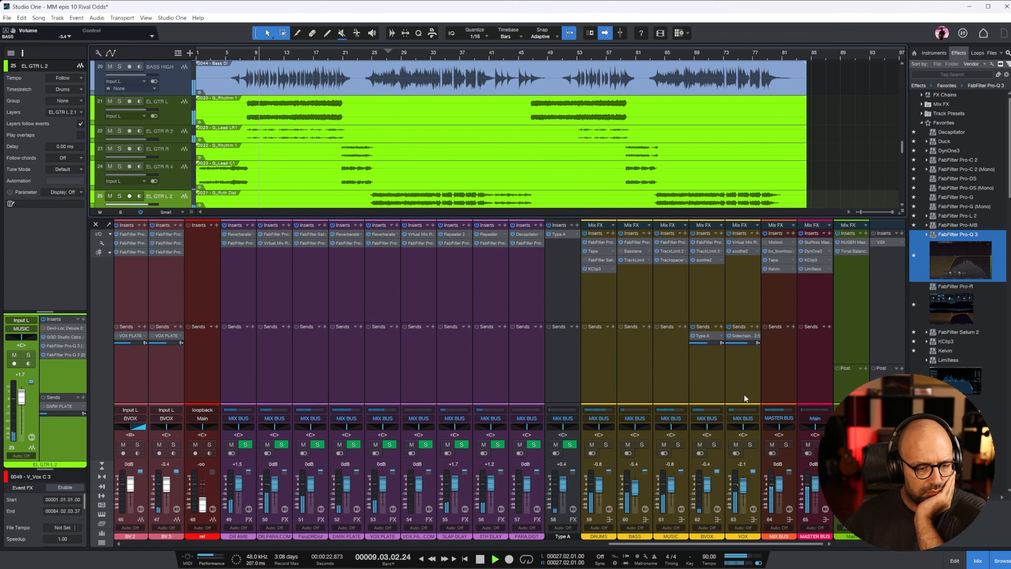
{"action": "left_click_drag", "start_coordinate": [716, 543], "coordinate": [387, 456]}
{"action": "left_click", "coordinate": [223, 383]}
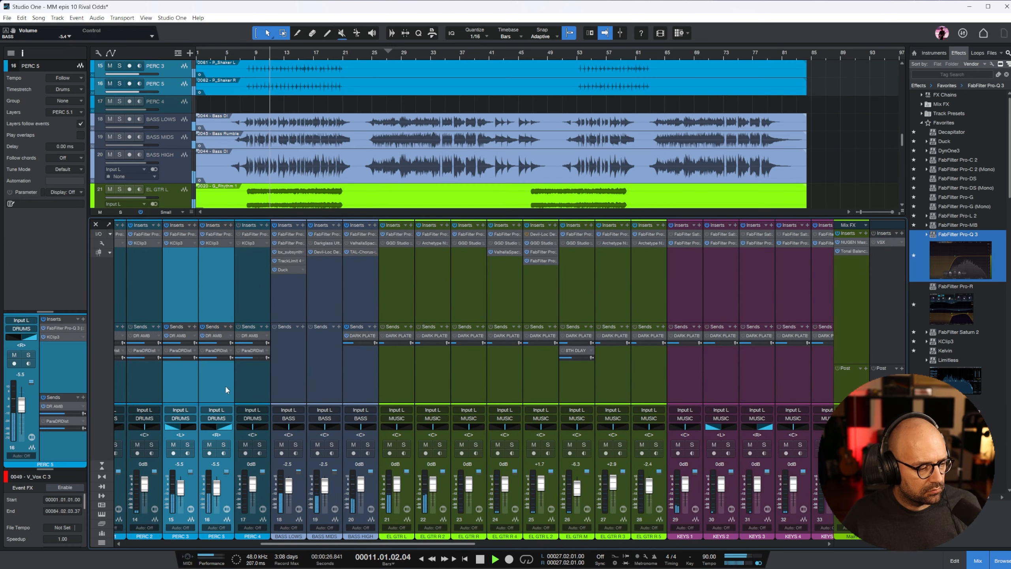
{"action": "left_click_drag", "start_coordinate": [217, 488], "coordinate": [225, 501]}
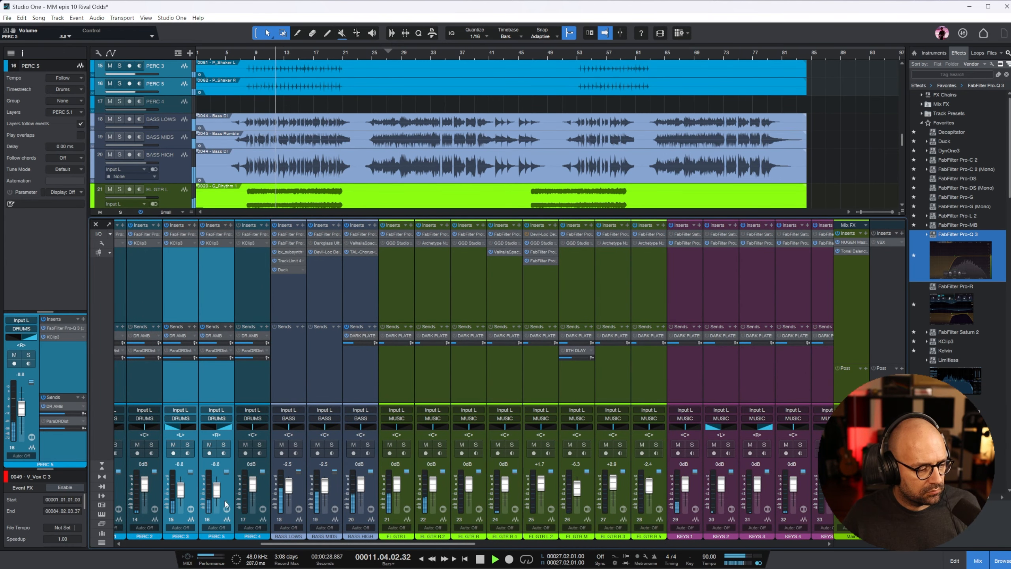
{"action": "left_click_drag", "start_coordinate": [407, 544], "coordinate": [975, 556]}
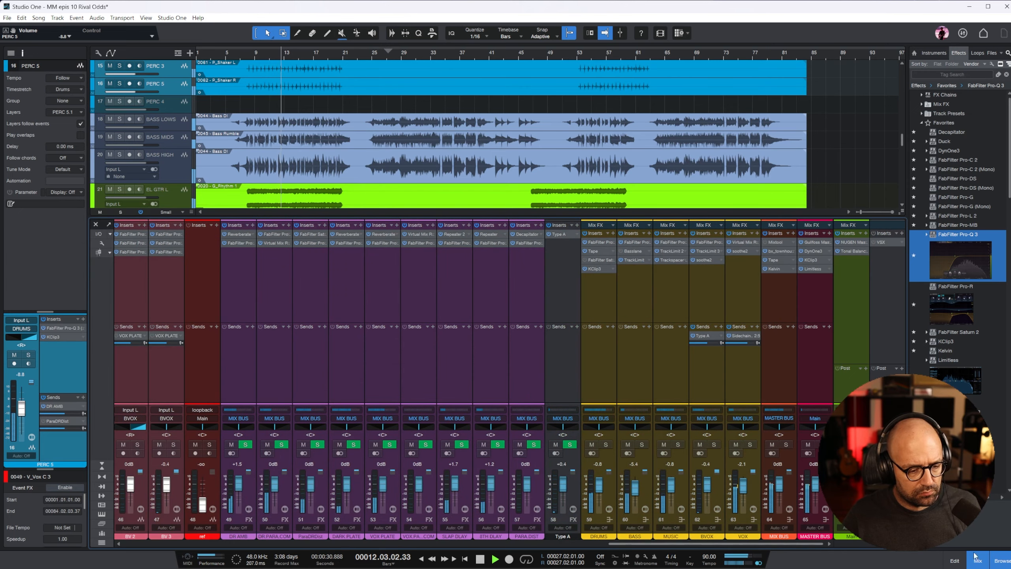
{"action": "left_click_drag", "start_coordinate": [744, 485], "coordinate": [744, 487]}
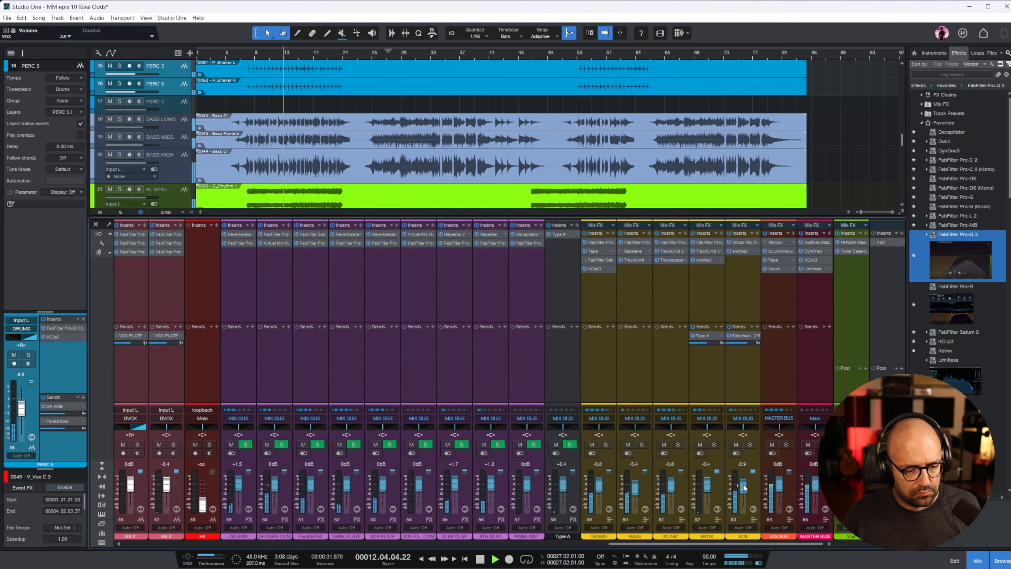
{"action": "left_click", "coordinate": [843, 315]}
- Hide the mixer and enlarge the ref track at the end of the arrangement to show its waveform
{"action": "left_click", "coordinate": [977, 560]}
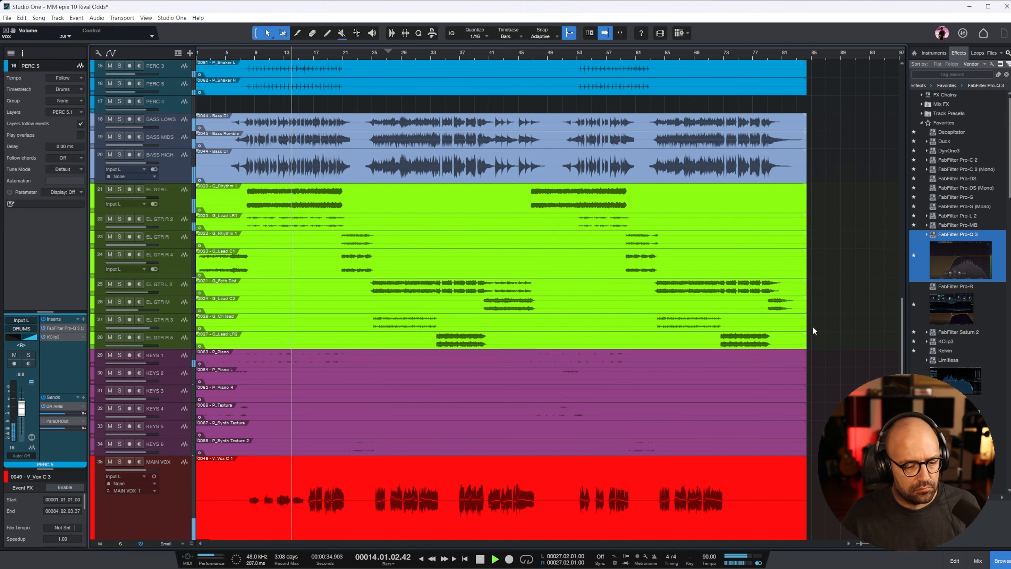
{"action": "scroll", "coordinate": [812, 326], "scroll_direction": "down", "scroll_amount": 5}
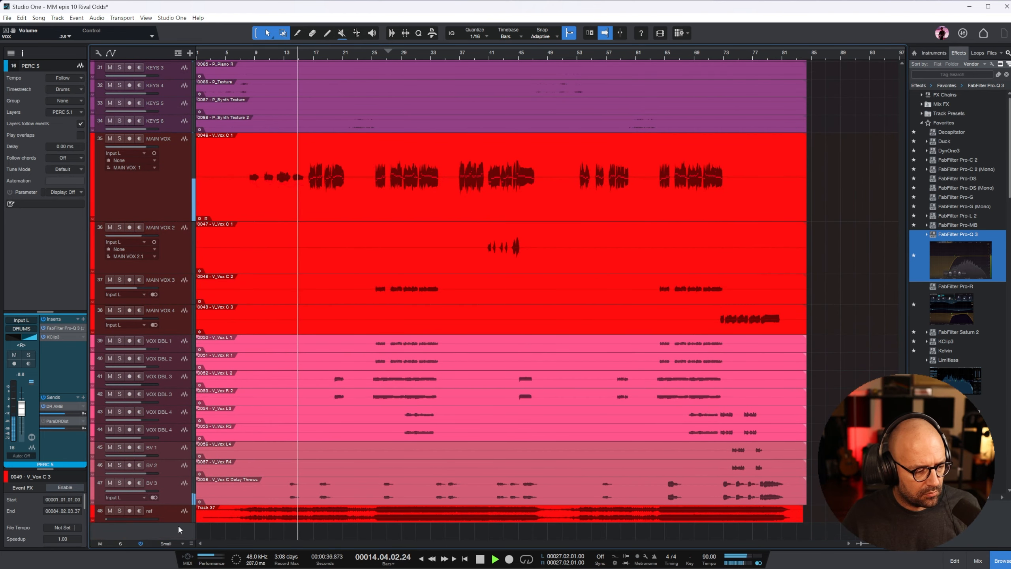
{"action": "left_click_drag", "start_coordinate": [179, 522], "coordinate": [178, 557]}
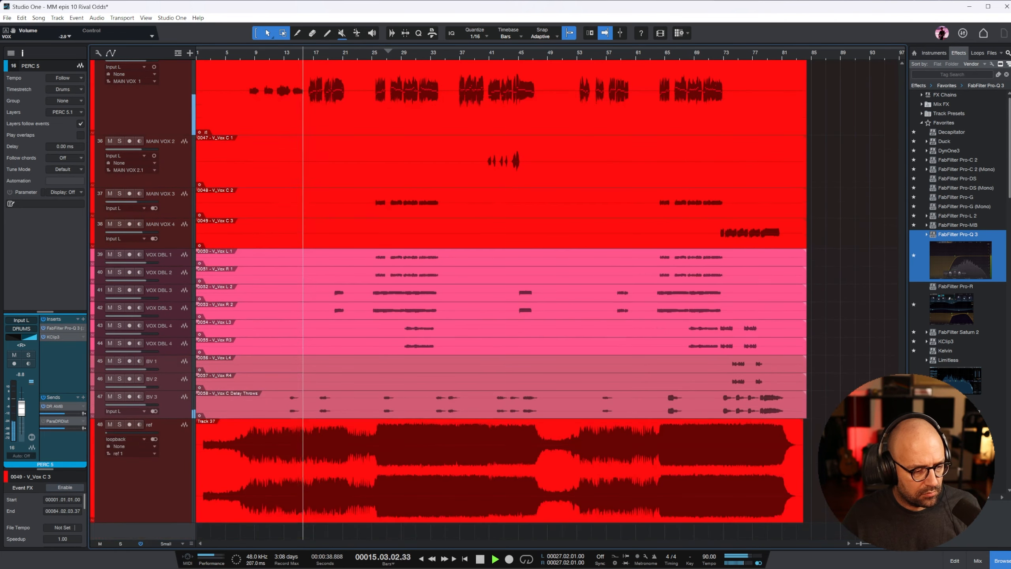
{"action": "scroll", "coordinate": [398, 397], "scroll_direction": "up", "scroll_amount": 1}
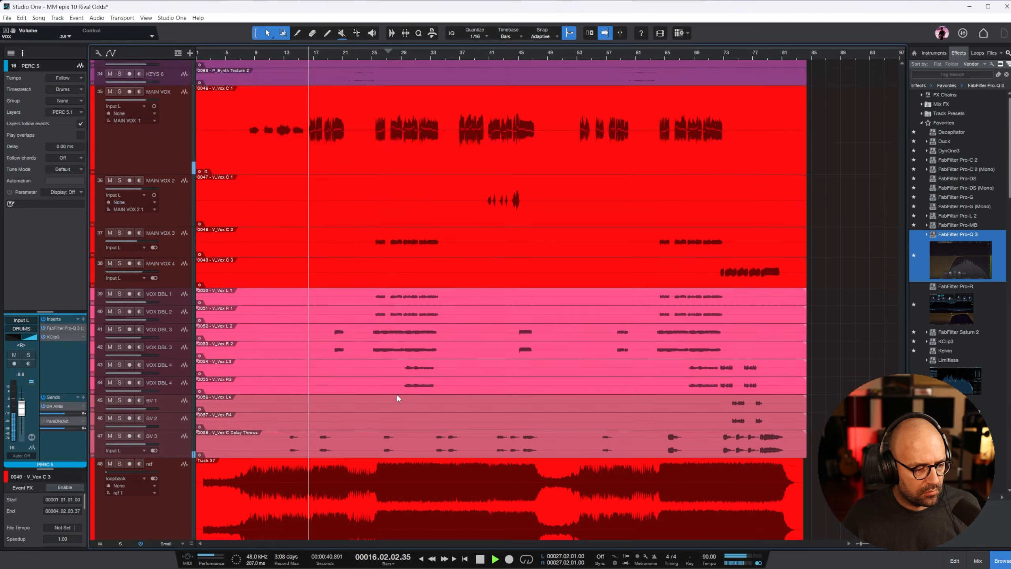
{"action": "scroll", "coordinate": [396, 393], "scroll_direction": "up", "scroll_amount": 10}
{"action": "scroll", "coordinate": [398, 351], "scroll_direction": "down", "scroll_amount": 3}
- Compare the ref event with the chorus start around bar 25 and trim the event's start to bar 2
{"action": "key", "text": "space"}
{"action": "left_click", "coordinate": [373, 54]}
{"action": "key", "text": "e"}
{"action": "key", "text": "e"}
{"action": "key", "text": "e"}
{"action": "scroll", "coordinate": [490, 238], "scroll_direction": "down", "scroll_amount": 8}
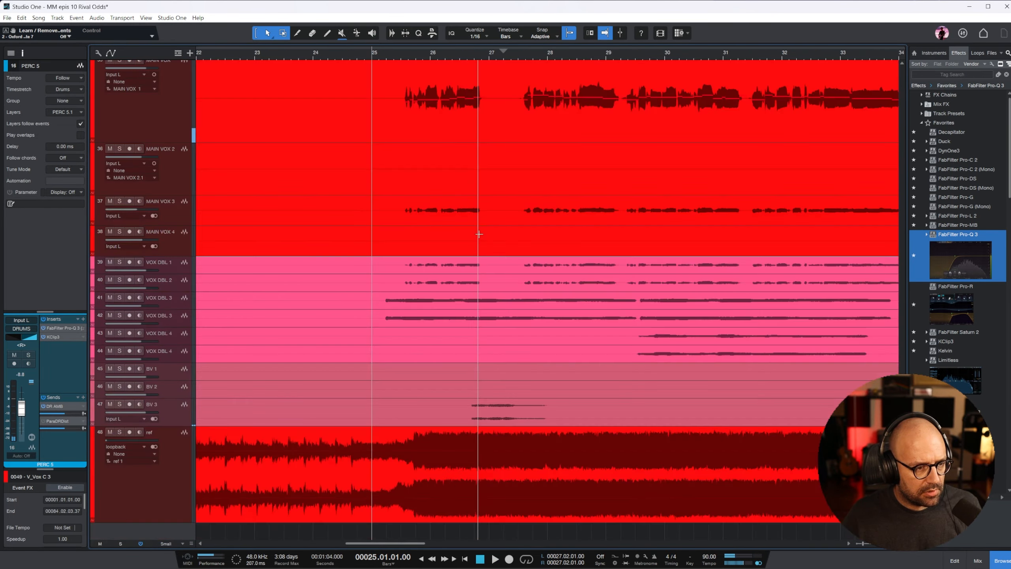
{"action": "left_click", "coordinate": [475, 503]}
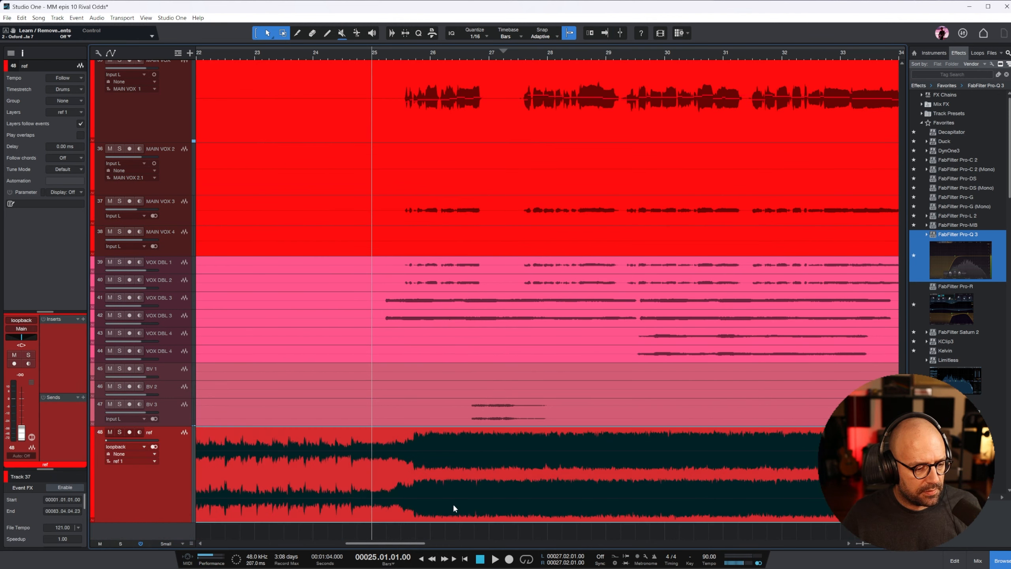
{"action": "key", "text": "w"}
{"action": "key", "text": "w"}
{"action": "key", "text": "w"}
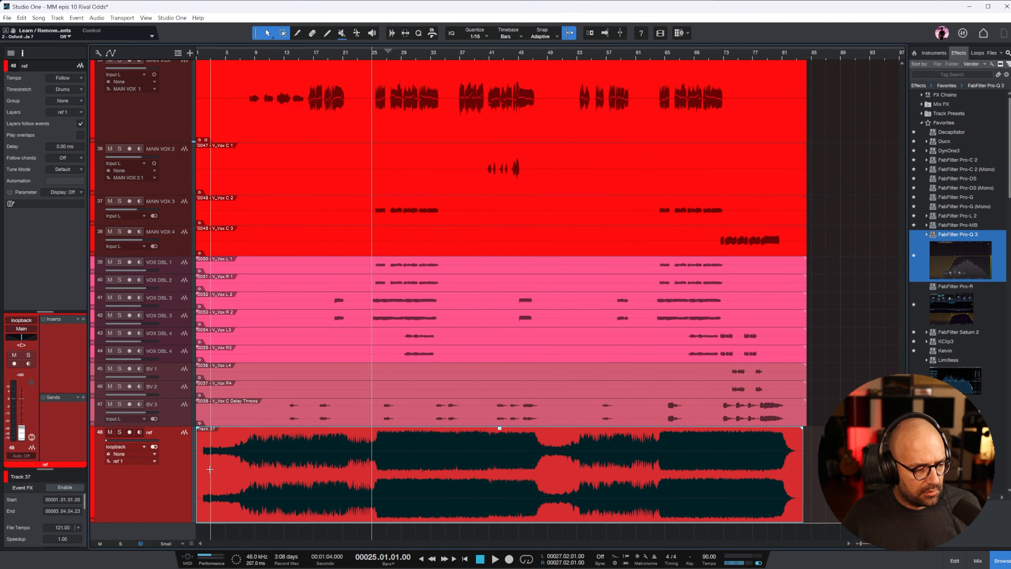
{"action": "left_click_drag", "start_coordinate": [202, 472], "coordinate": [209, 473]}
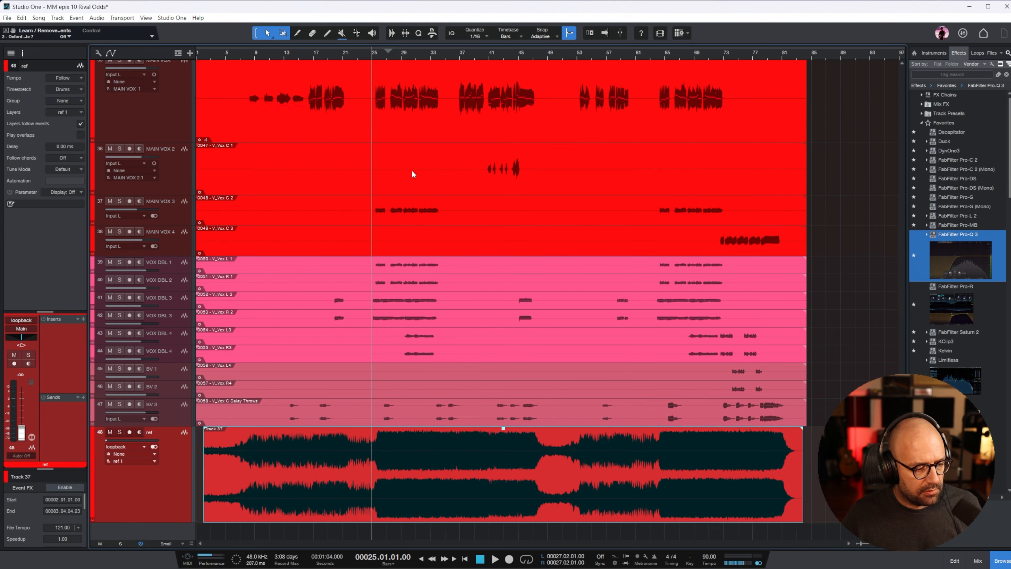
- Audition the chorus entry and slide the ref event earlier so its loud section lines up with bar 25 beat 2
{"action": "key", "text": "e"}
{"action": "key", "text": "e"}
{"action": "key", "text": "e"}
{"action": "key", "text": "e"}
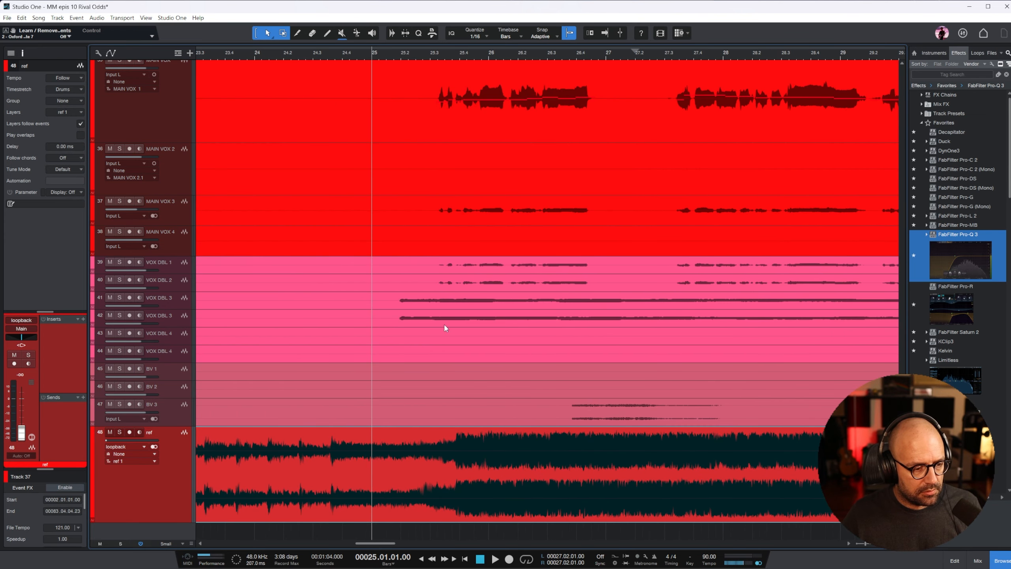
{"action": "key", "text": "space"}
{"action": "key", "text": "f"}
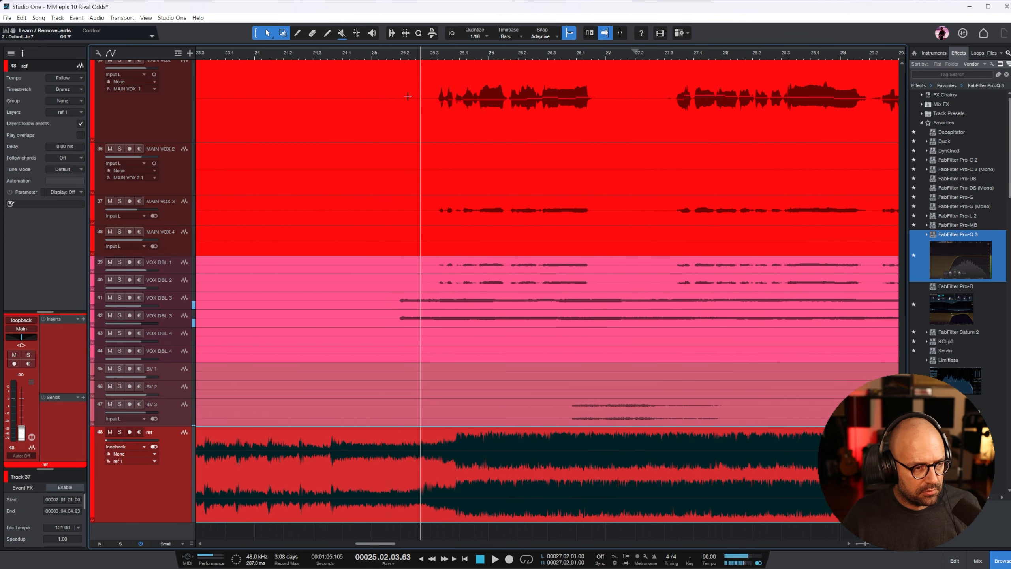
{"action": "key", "text": "space"}
{"action": "left_click_drag", "start_coordinate": [541, 504], "coordinate": [487, 501]}
{"action": "key", "text": "z"}
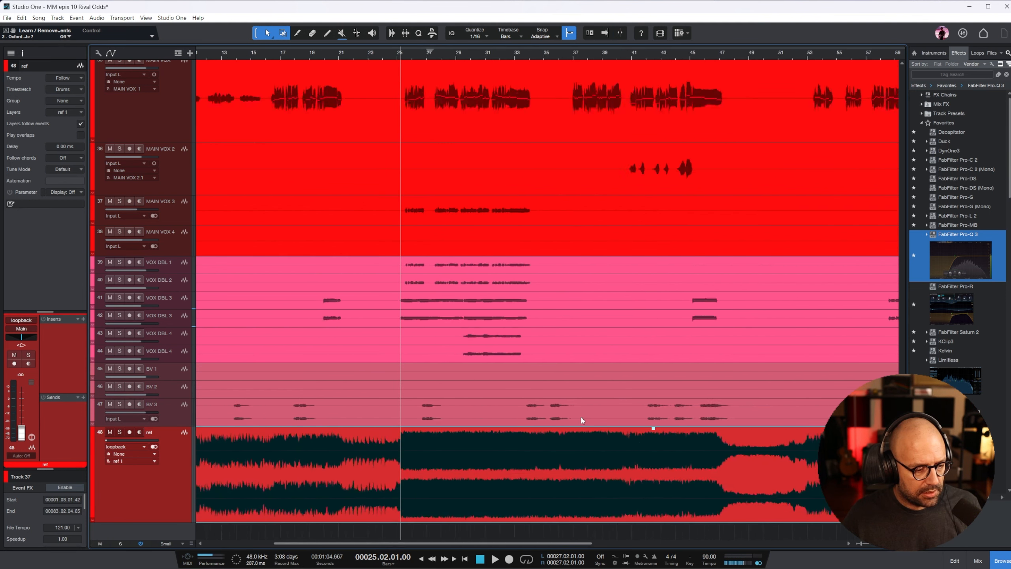
- Solo the ref track, set its volume to 0 dB and play it from the chorus
{"action": "left_click", "coordinate": [120, 432]}
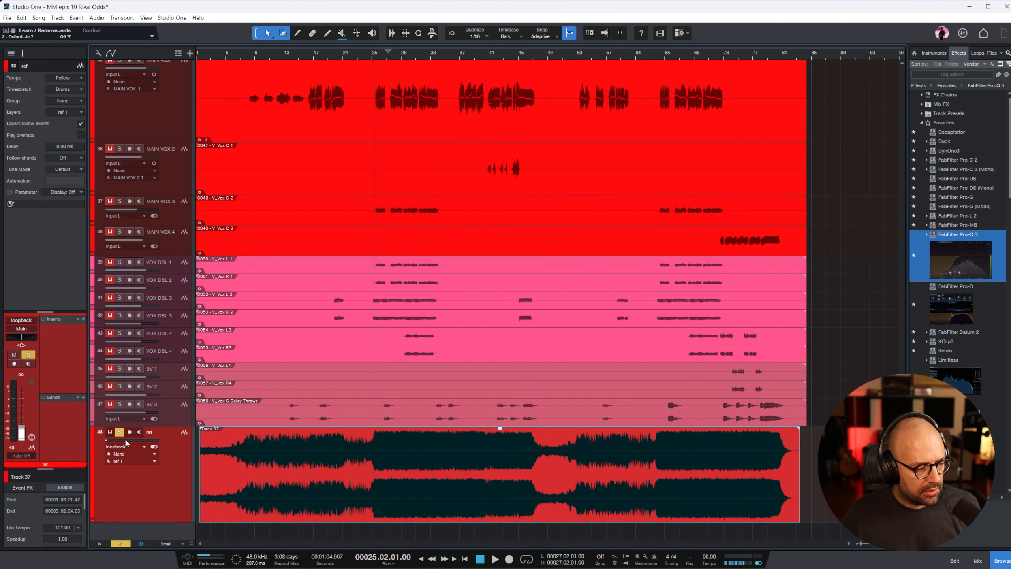
{"action": "left_click", "coordinate": [149, 440], "text": "ctrl"}
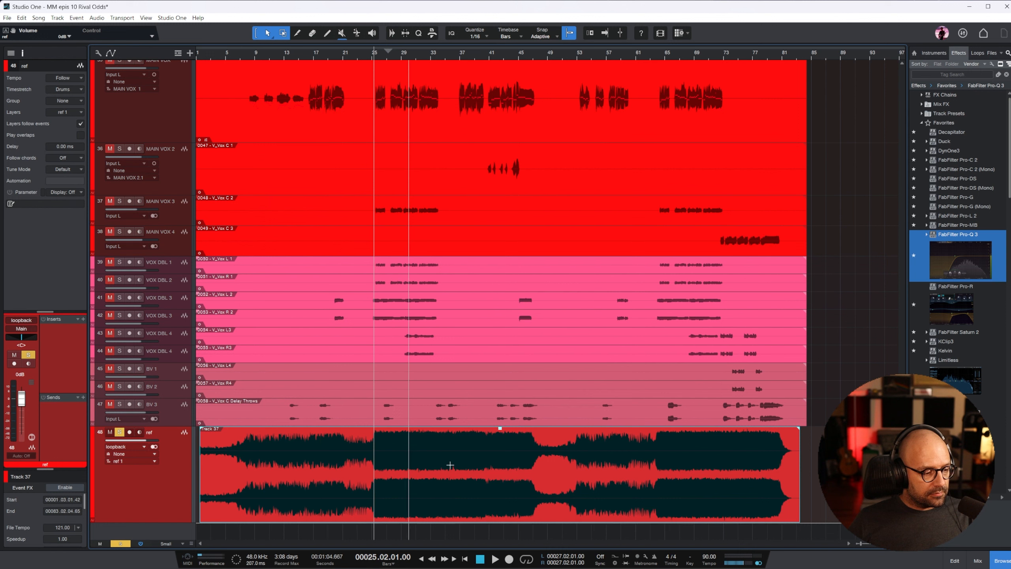
{"action": "key", "text": "space"}
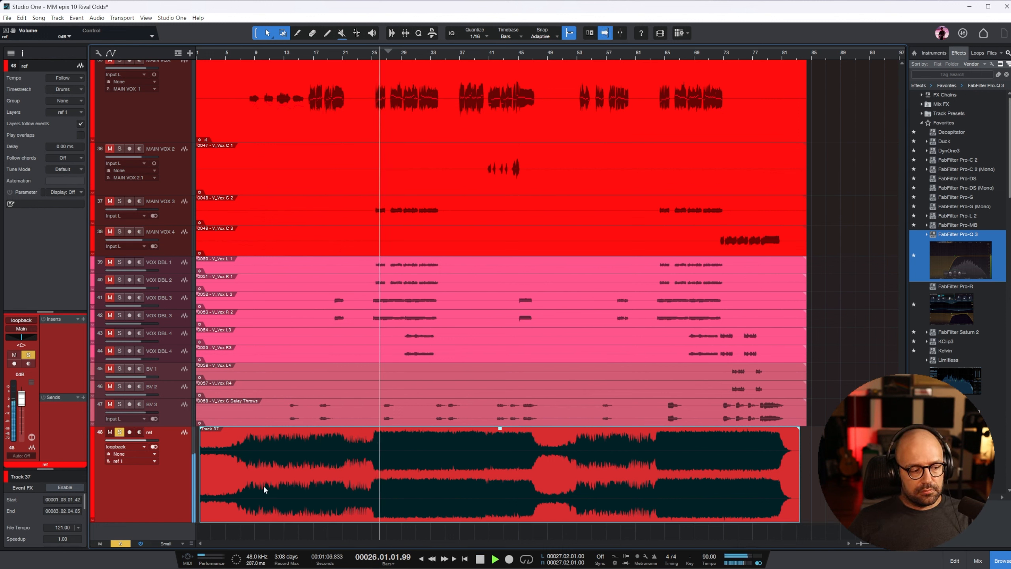
- Show the mixer and check the reference's loudness in NUGEN MasterCheck on the Main output
{"action": "key", "text": "F3"}
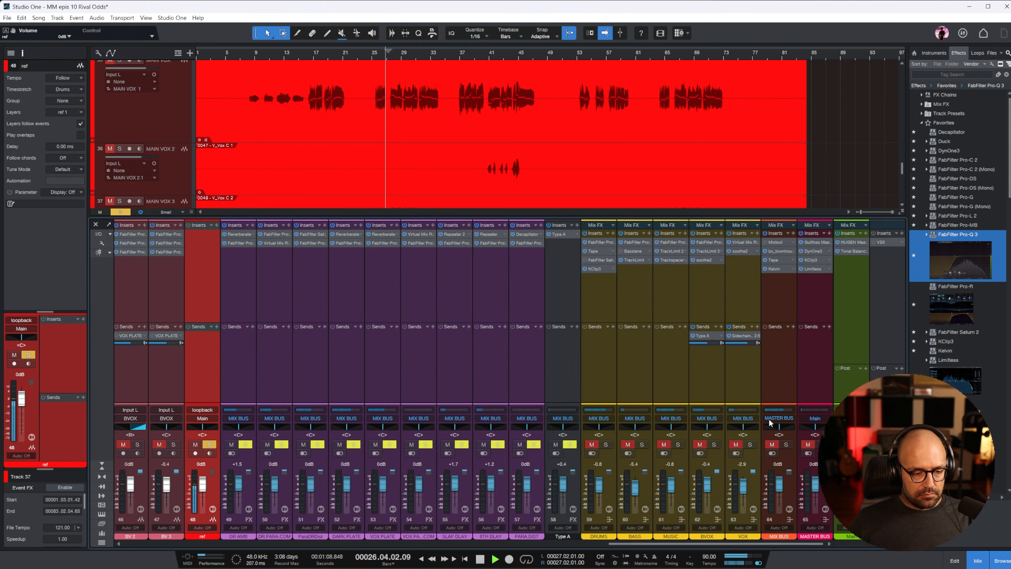
{"action": "left_click", "coordinate": [852, 242]}
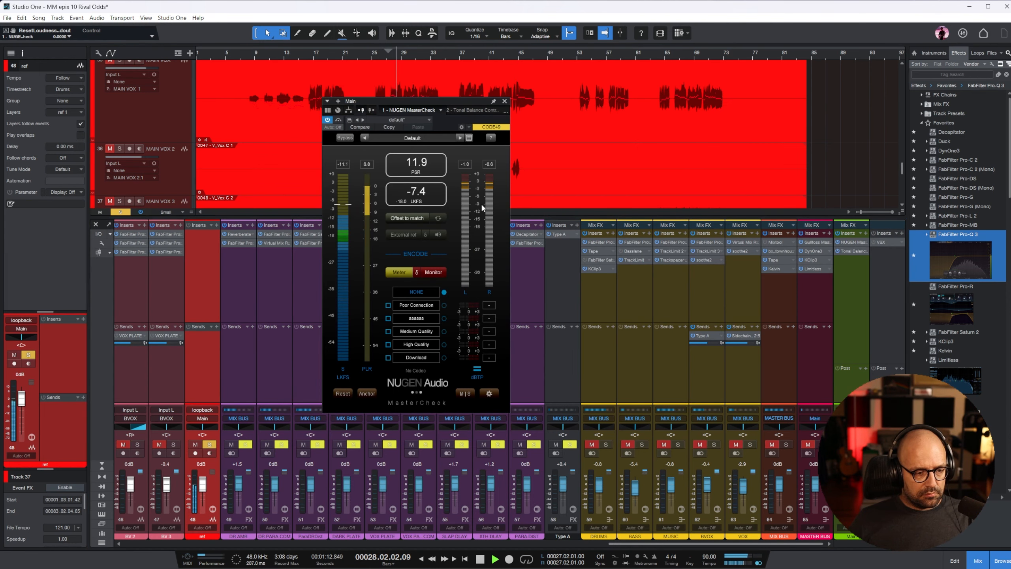
{"action": "left_click", "coordinate": [504, 101]}
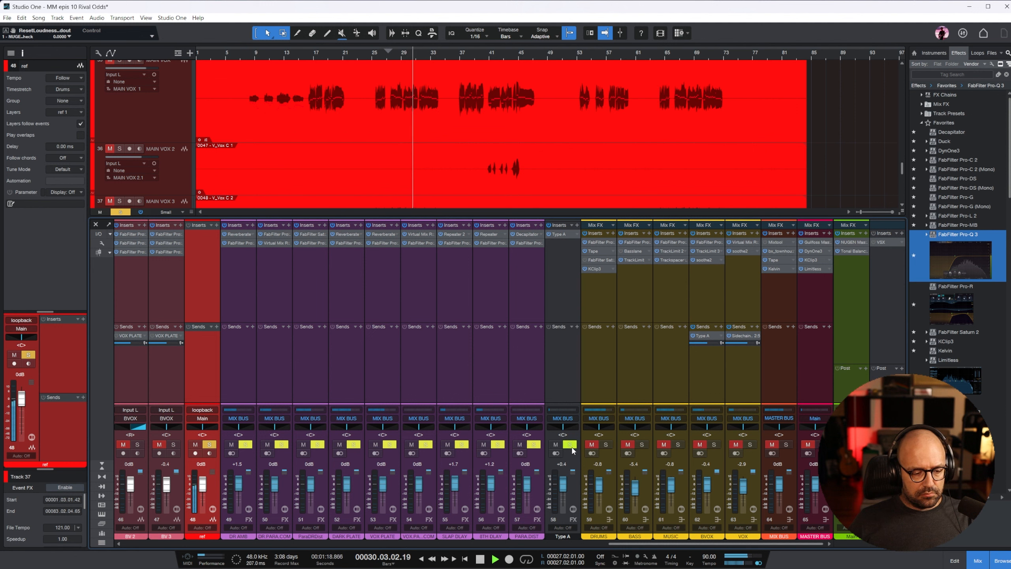
- Compare the full mix with the soloed ref track by switching between them, leaving the ref muted and playback stopped
{"action": "left_click", "coordinate": [196, 444]}
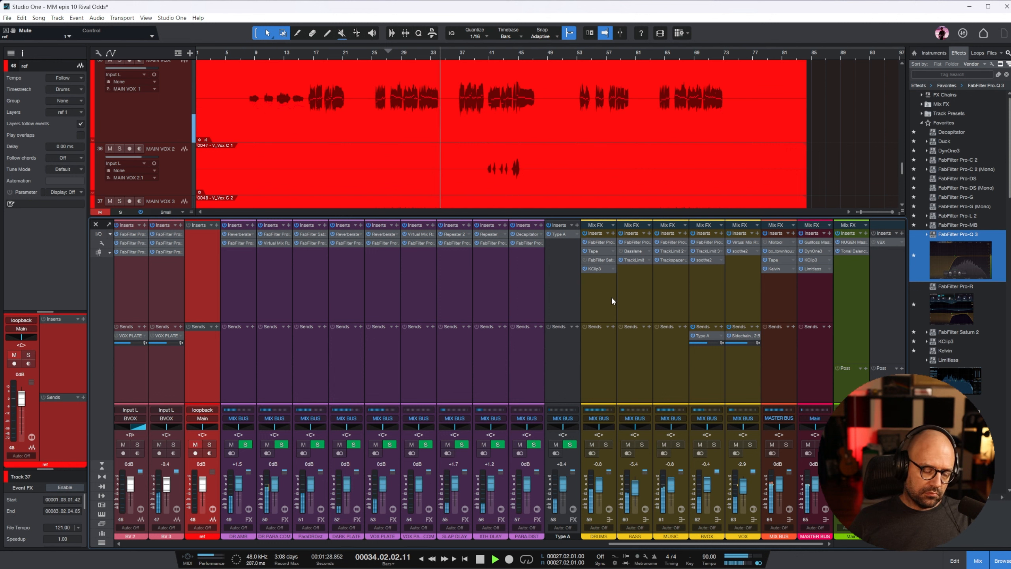
{"action": "left_click", "coordinate": [209, 444]}
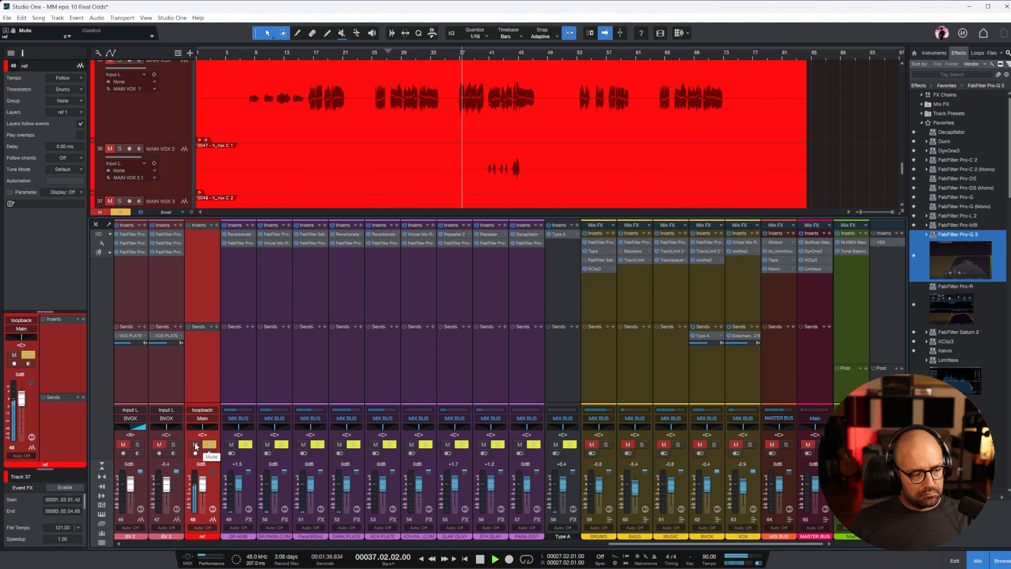
{"action": "left_click", "coordinate": [195, 444]}
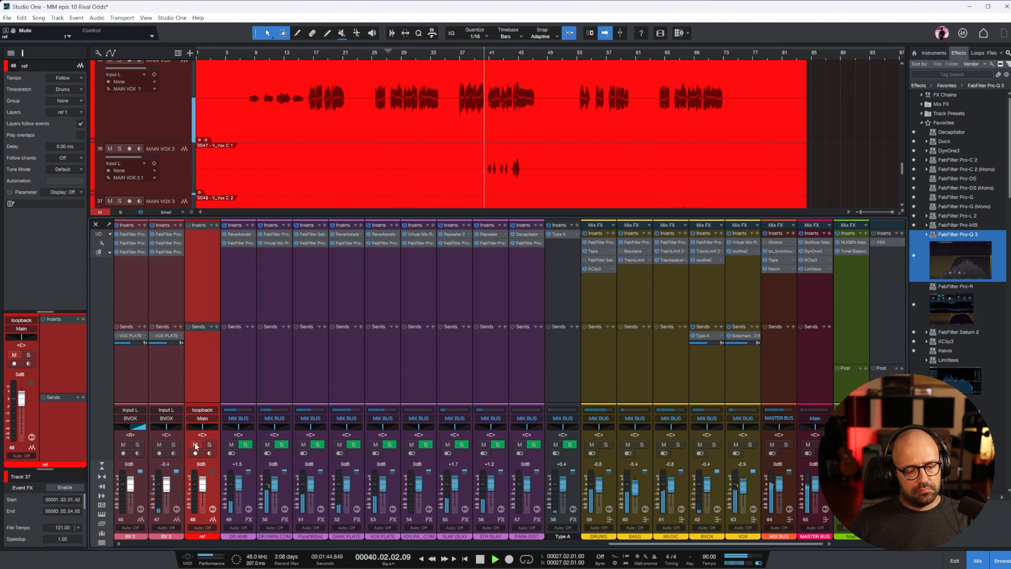
{"action": "key", "text": "space"}
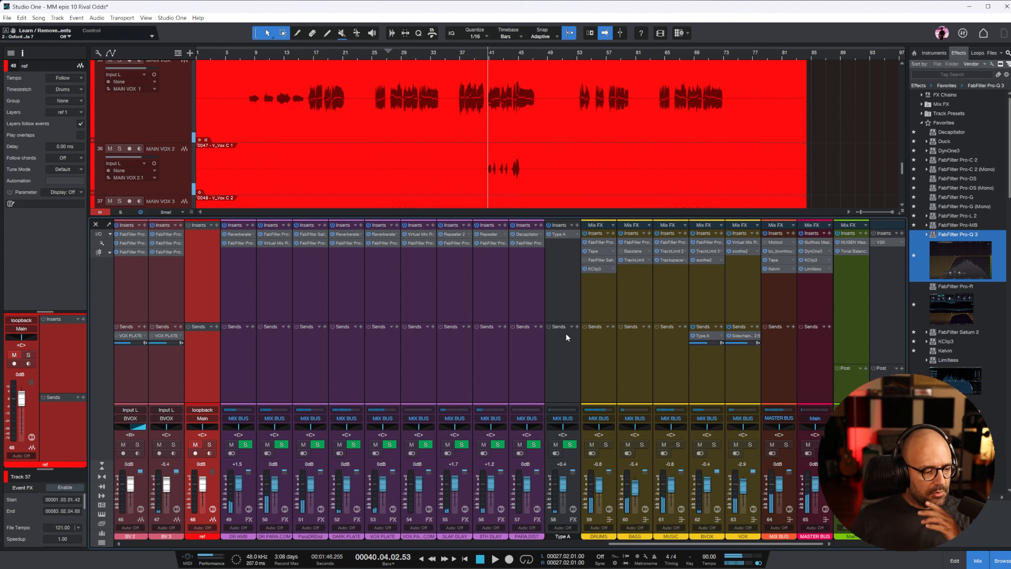
- Solo the BASS MIDS channel and the MUSIC bus and play the song from bar 31
{"action": "left_click", "coordinate": [203, 288]}
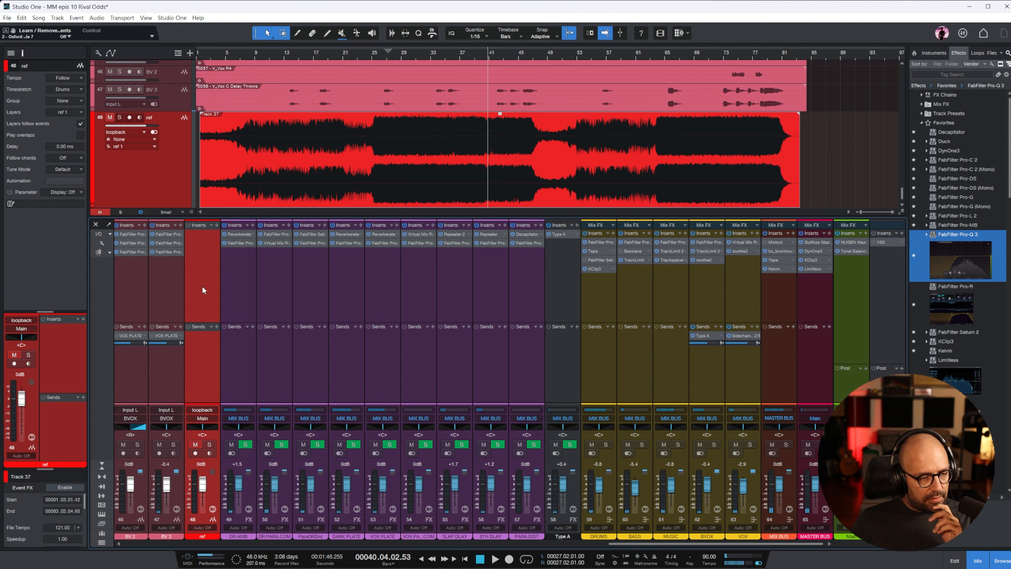
{"action": "left_click", "coordinate": [415, 55]}
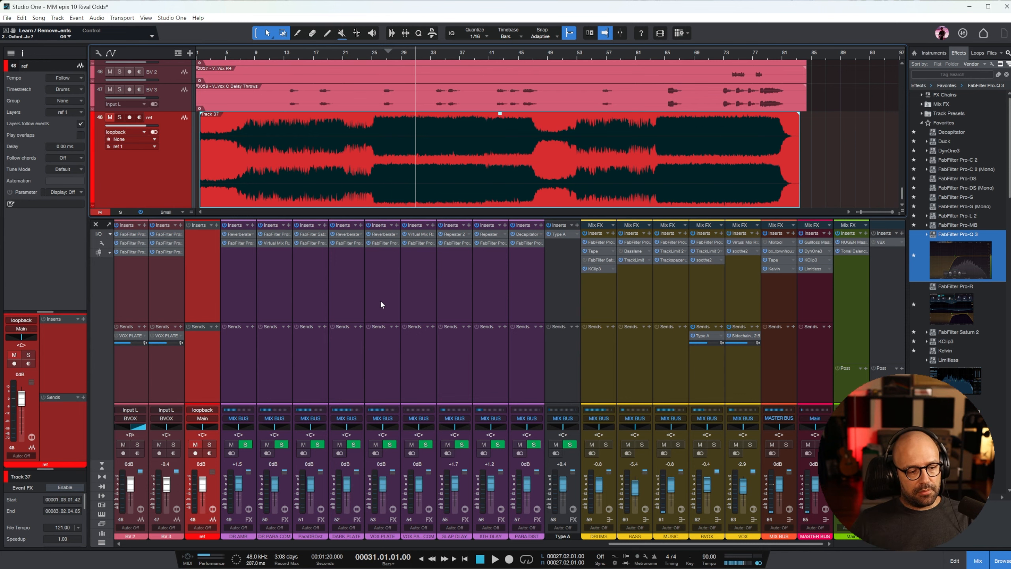
{"action": "left_click_drag", "start_coordinate": [731, 544], "coordinate": [357, 543]}
{"action": "left_click", "coordinate": [409, 290]}
{"action": "left_click", "coordinate": [420, 444]}
{"action": "key", "text": "space"}
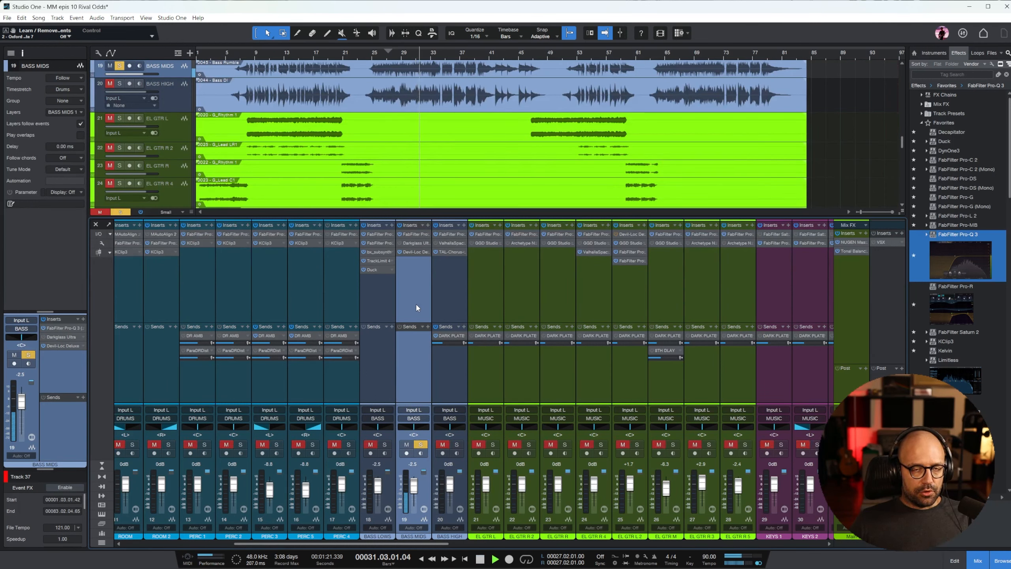
{"action": "left_click_drag", "start_coordinate": [428, 544], "coordinate": [803, 544]}
{"action": "left_click", "coordinate": [677, 445]}
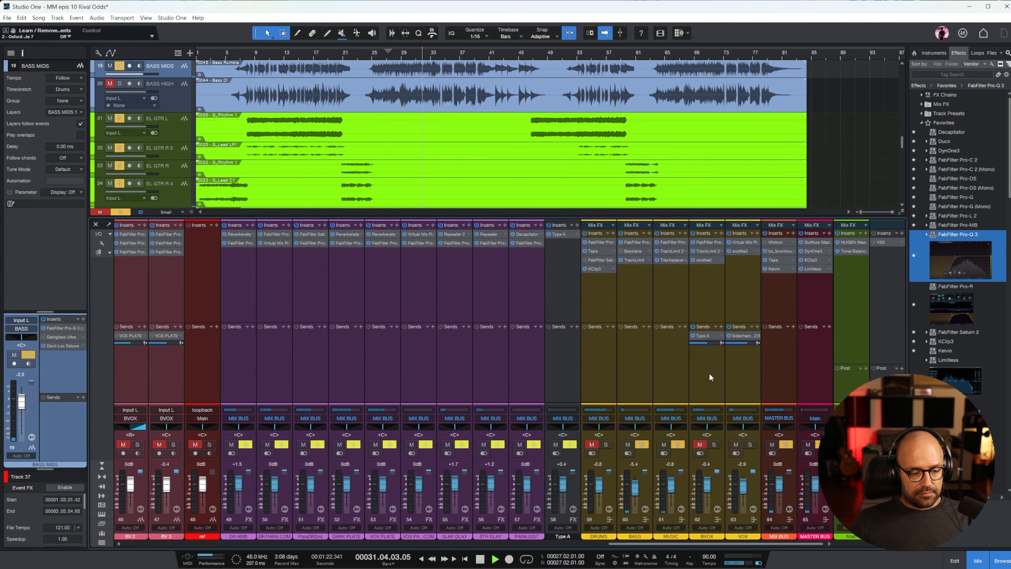
- Toggle the BASS MIDS solo on and off against the soloed MUSIC bus to compare the guitars with and without it, and stop playback
{"action": "left_click_drag", "start_coordinate": [683, 543], "coordinate": [274, 555]}
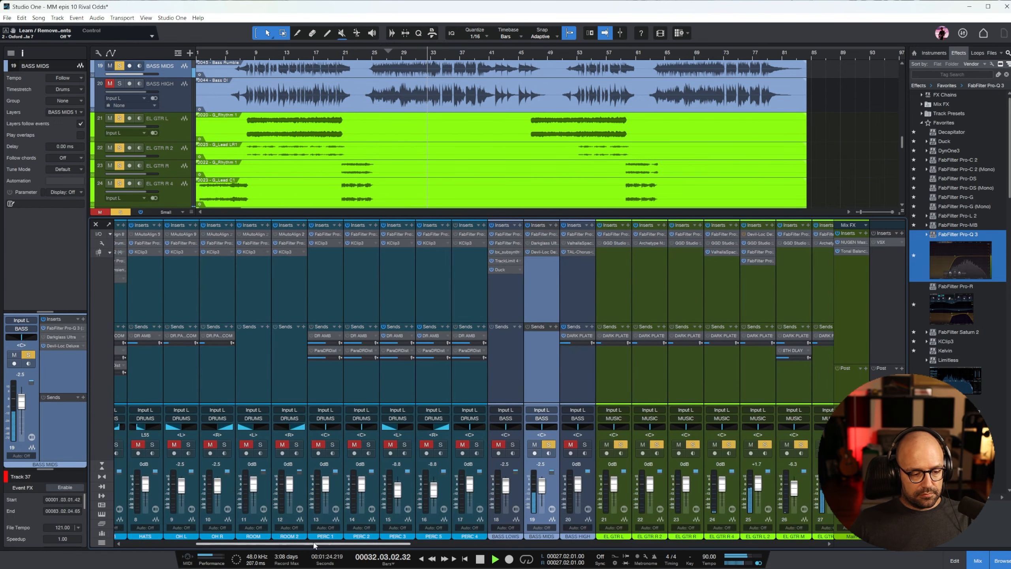
{"action": "left_click", "coordinate": [548, 445]}
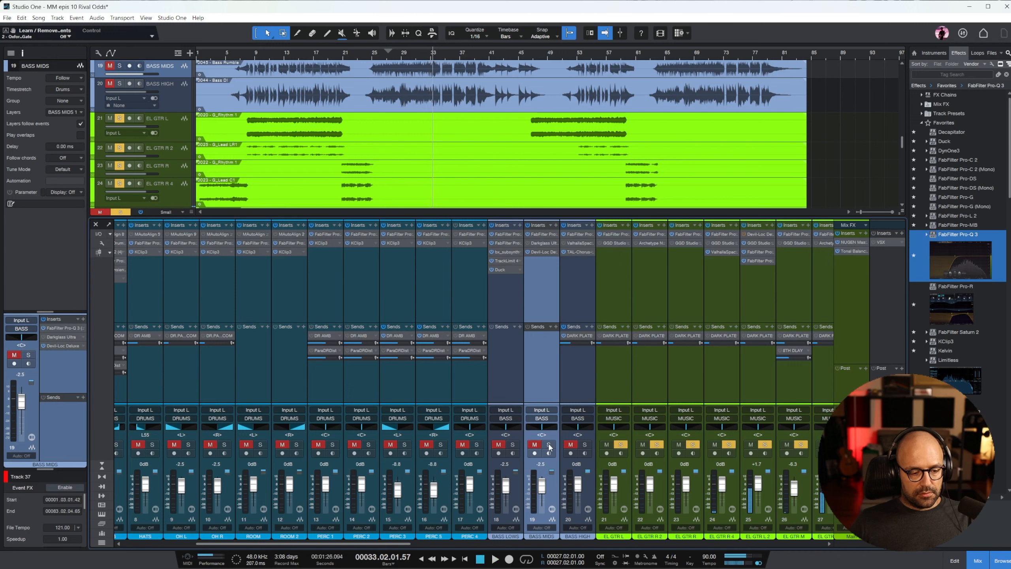
{"action": "left_click", "coordinate": [549, 445]}
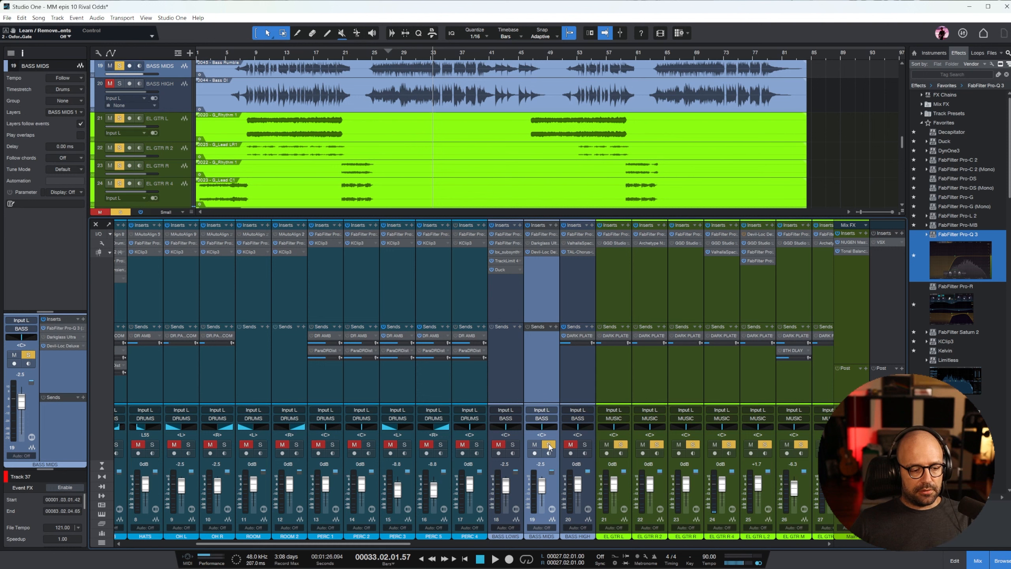
{"action": "left_click", "coordinate": [549, 445]}
{"action": "key", "text": "space"}
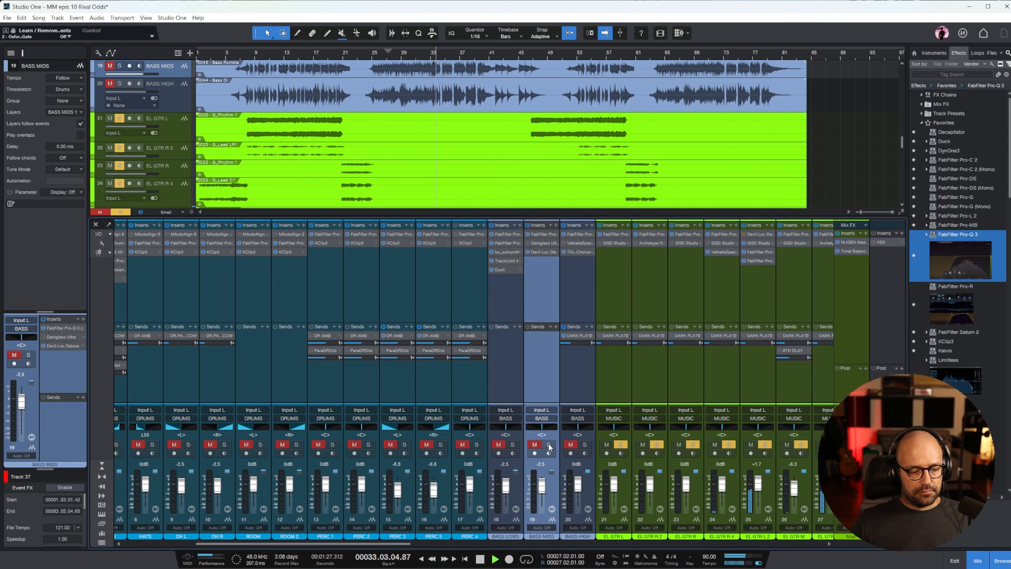
{"action": "left_click", "coordinate": [548, 445]}
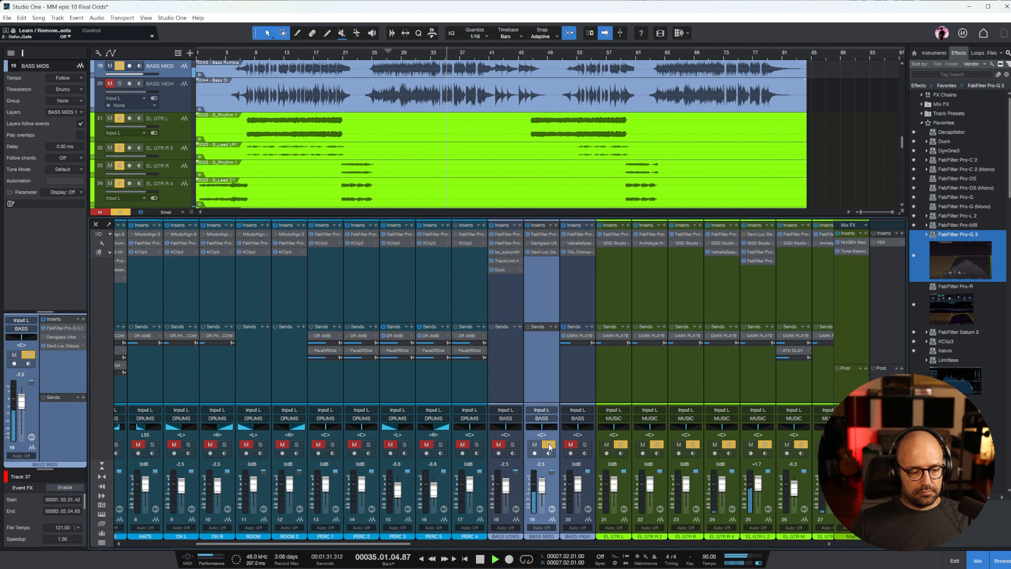
{"action": "left_click", "coordinate": [549, 445]}
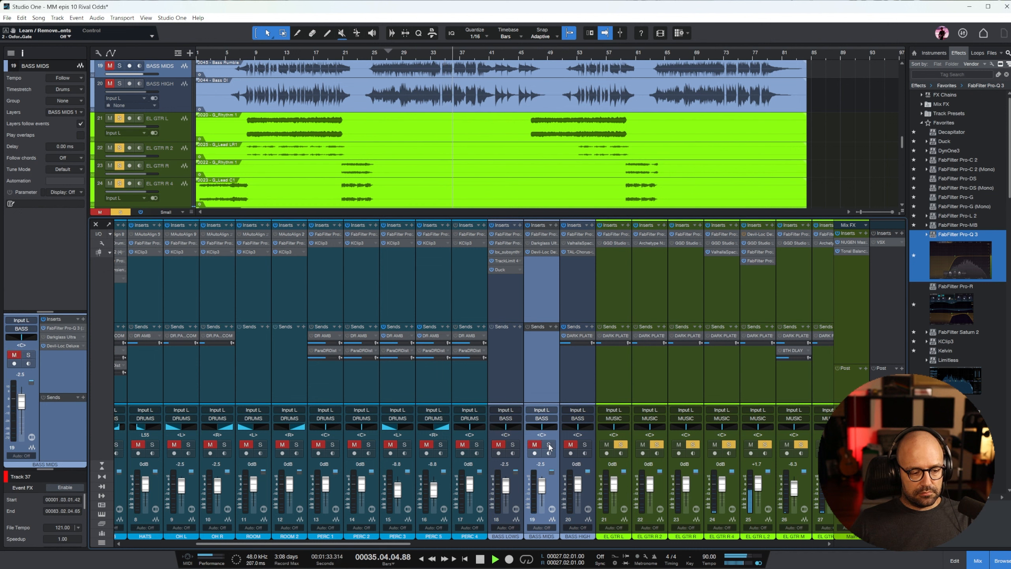
{"action": "left_click", "coordinate": [548, 445]}
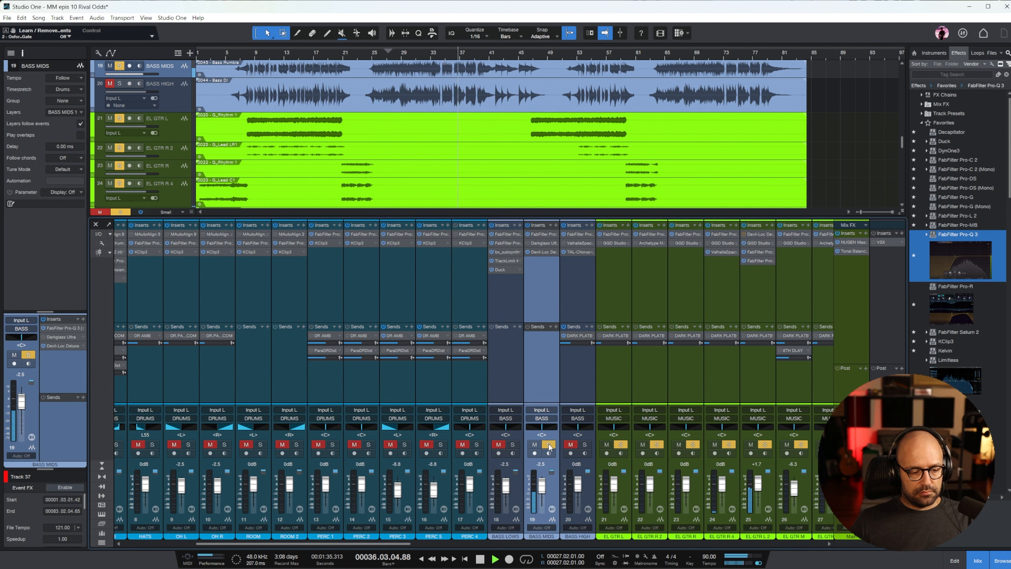
{"action": "key", "text": "space"}
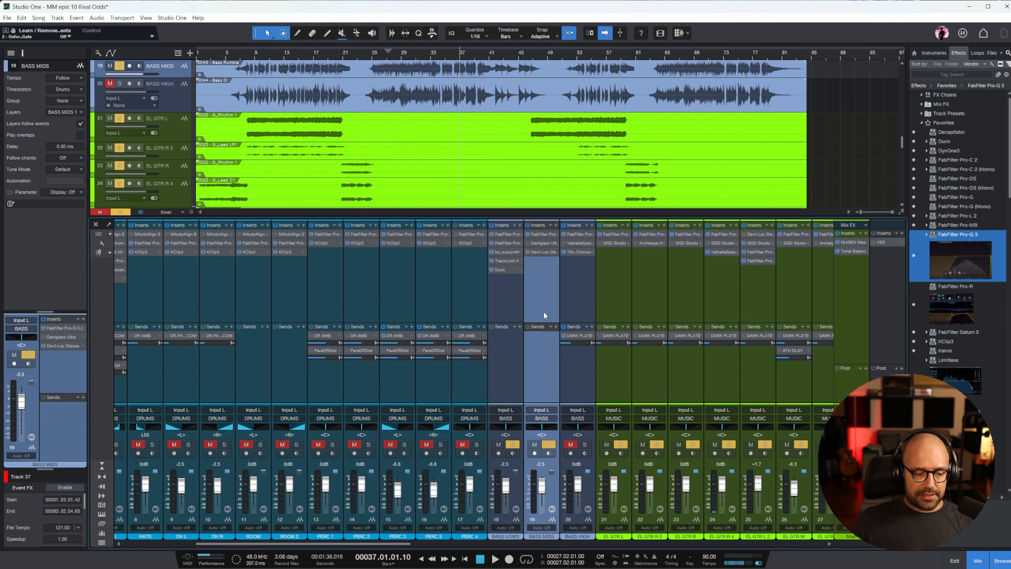
- Unsolo the MUSIC and BASS buses and clear all remaining solos to restore the full mix
{"action": "left_click_drag", "start_coordinate": [362, 543], "coordinate": [776, 546]}
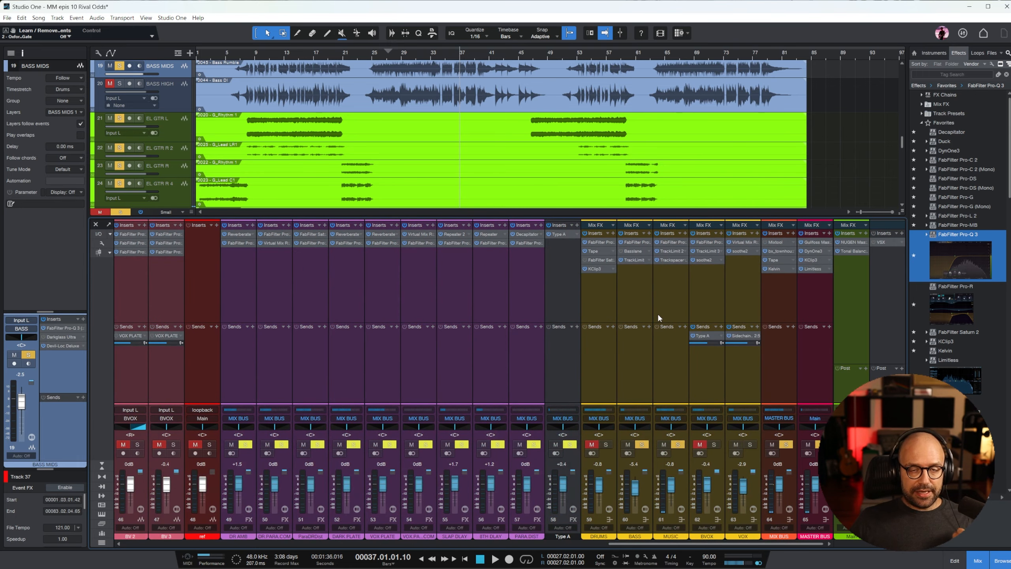
{"action": "left_click", "coordinate": [666, 295]}
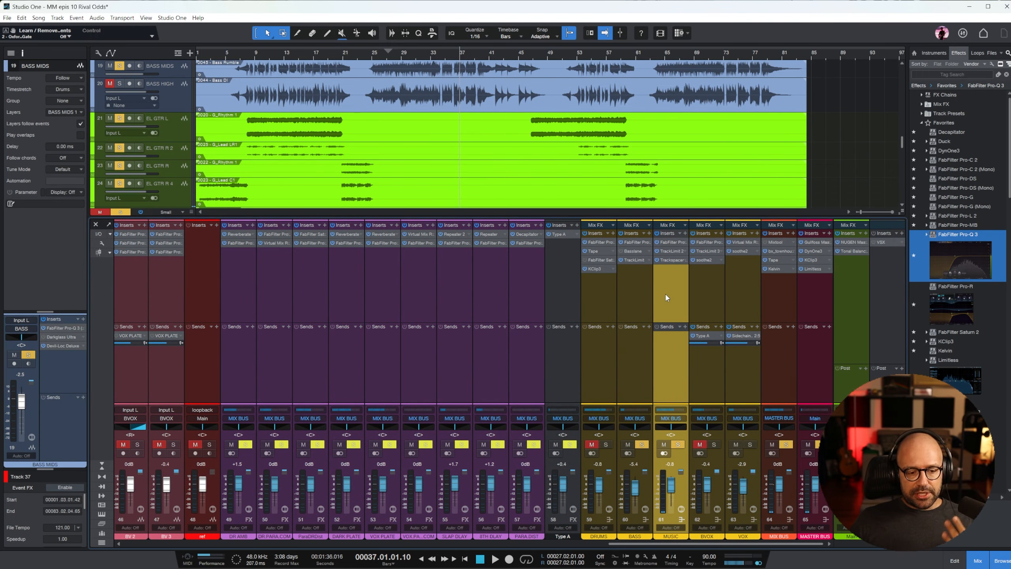
{"action": "left_click", "coordinate": [678, 443]}
{"action": "left_click", "coordinate": [641, 444]}
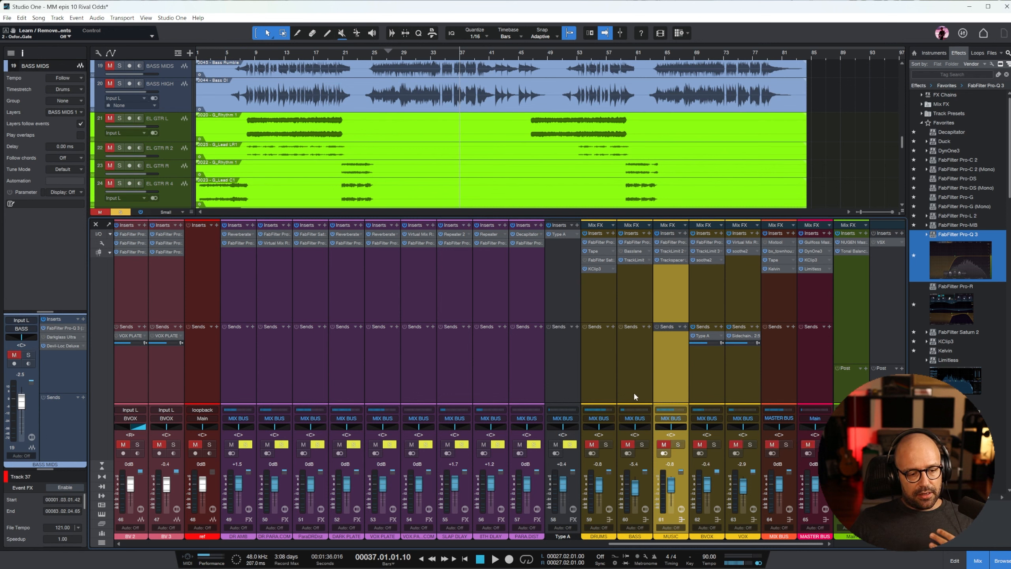
{"action": "left_click", "coordinate": [117, 212]}
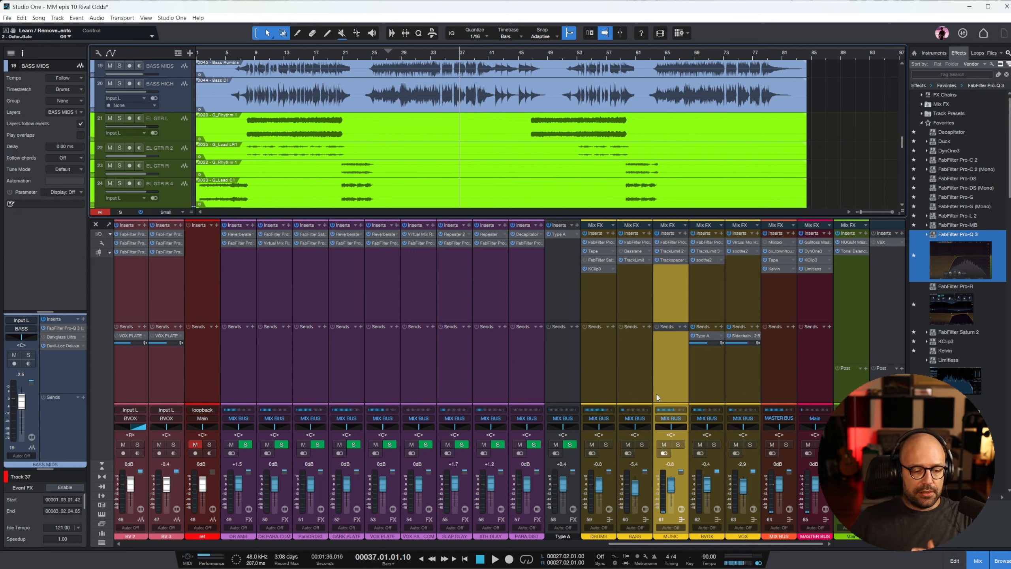
- Play the full mix from bar 15, switch to the soloed ref track for comparison, and stop playback
{"action": "left_click", "coordinate": [299, 54]}
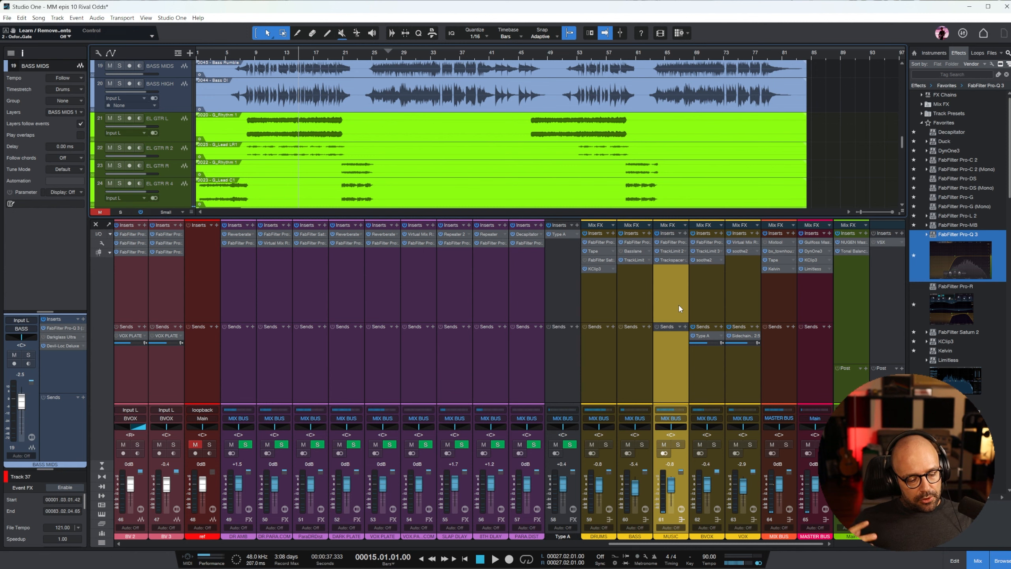
{"action": "key", "text": "space"}
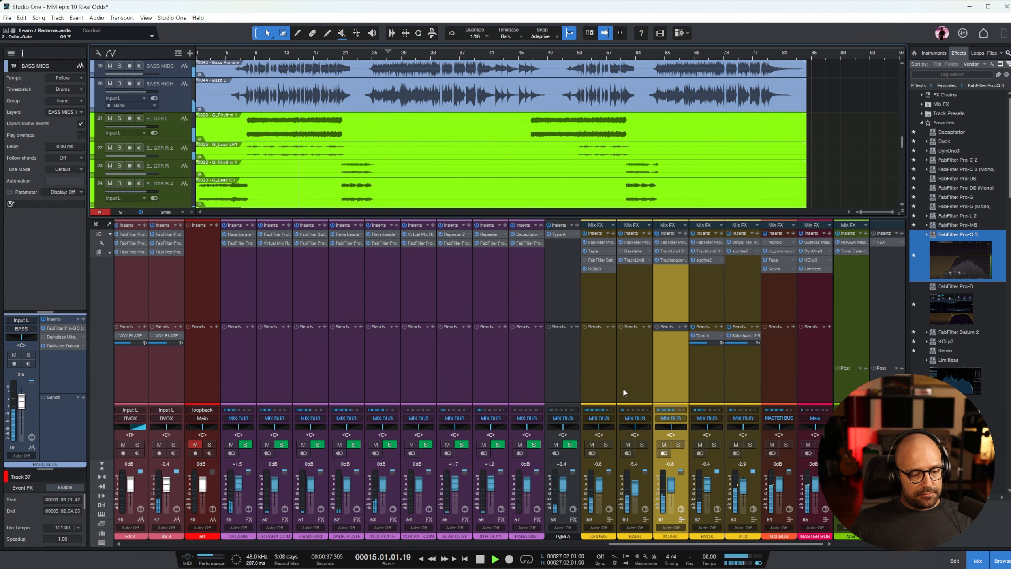
{"action": "left_click_drag", "start_coordinate": [681, 544], "coordinate": [580, 488]}
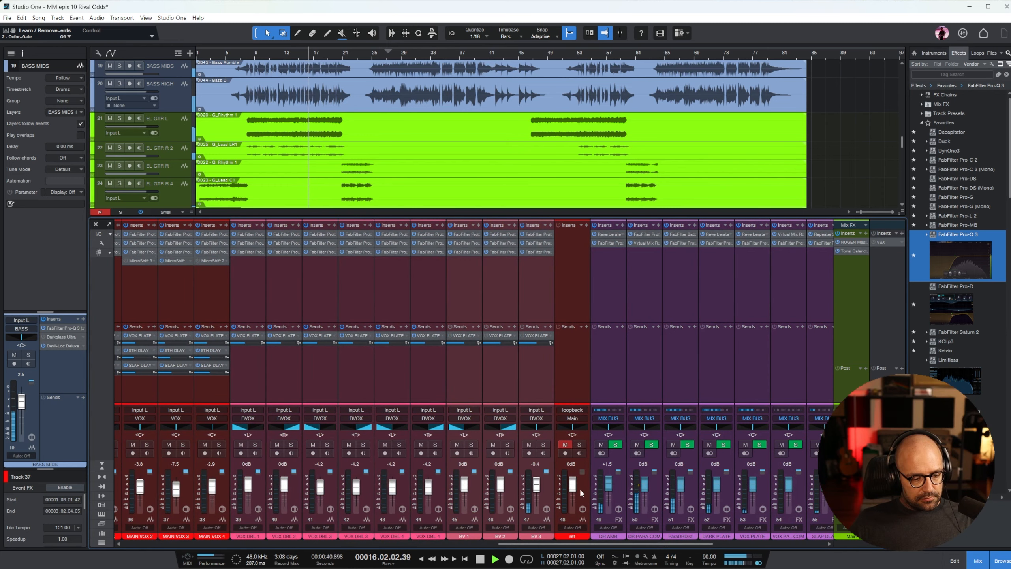
{"action": "left_click", "coordinate": [579, 444]}
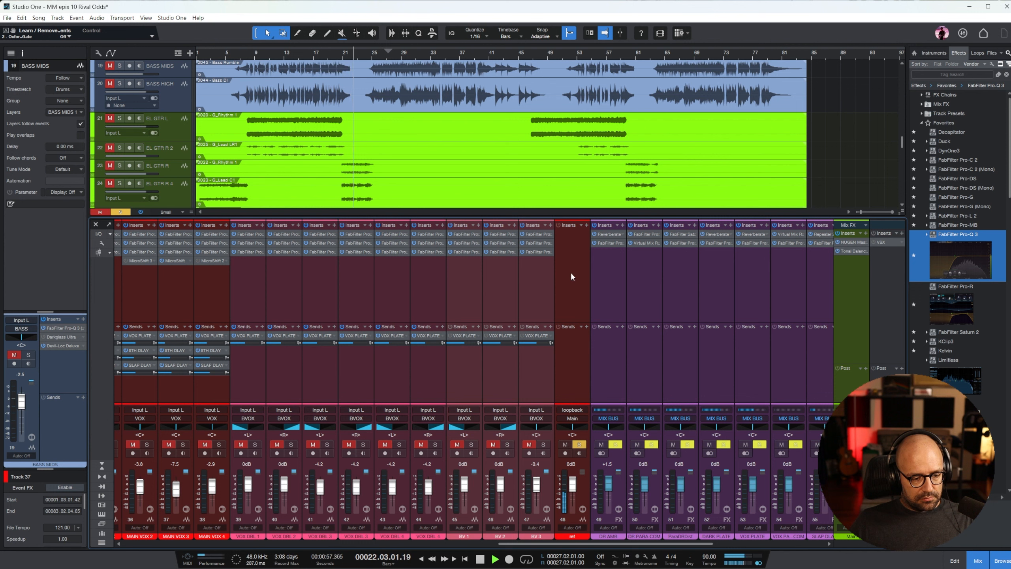
{"action": "key", "text": "space"}
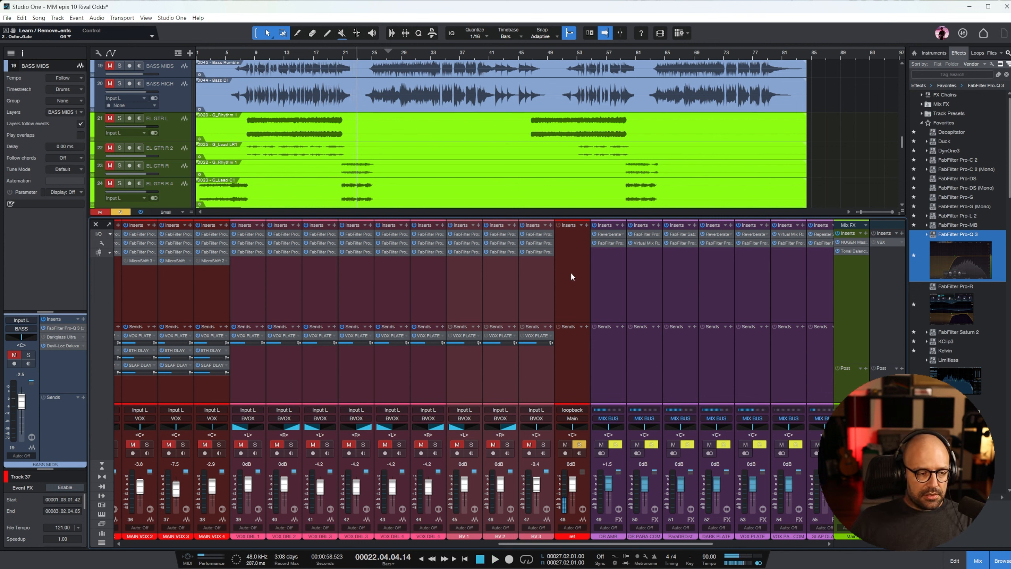
- Play the soloed ref track from bar 10, and unsolo it to hear the full mix for comparison
{"action": "left_click", "coordinate": [262, 55]}
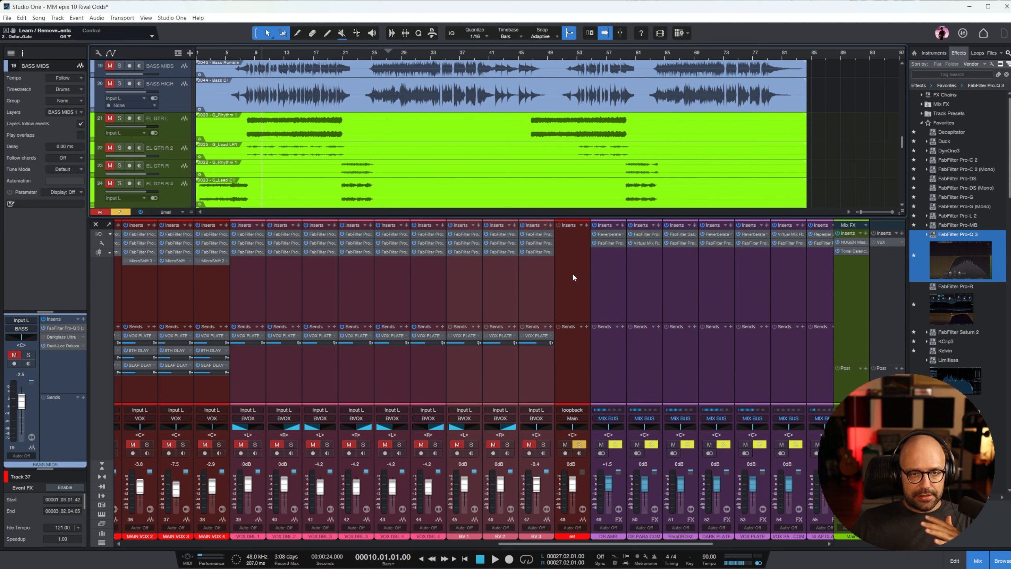
{"action": "key", "text": "space"}
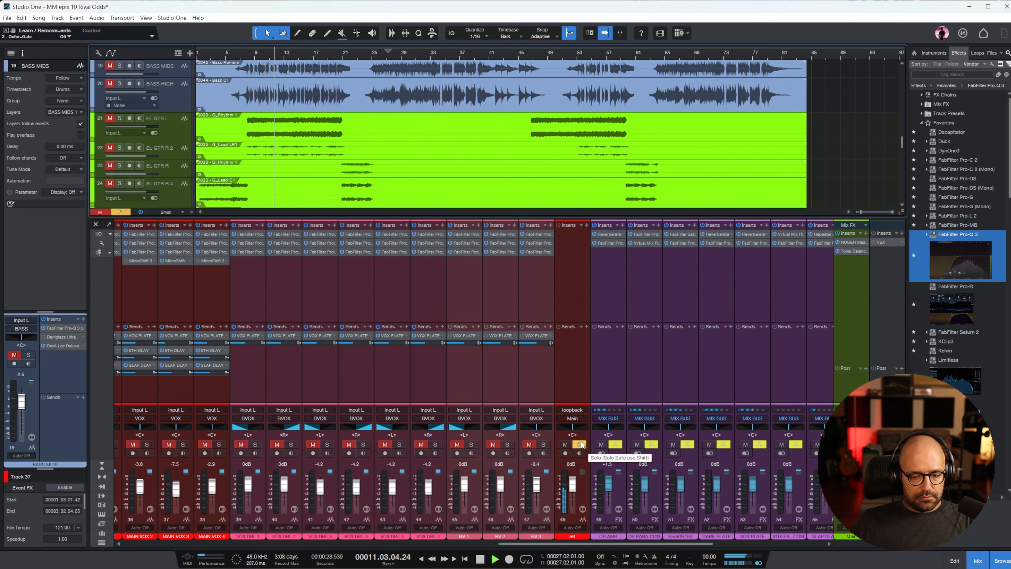
{"action": "key", "text": "space"}
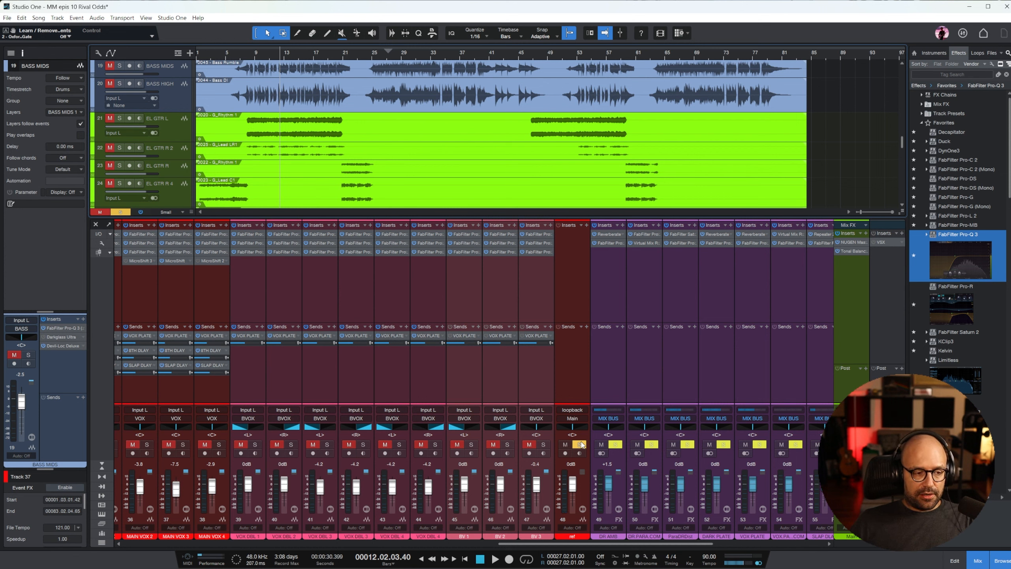
{"action": "left_click", "coordinate": [580, 444]}
{"action": "key", "text": "space"}
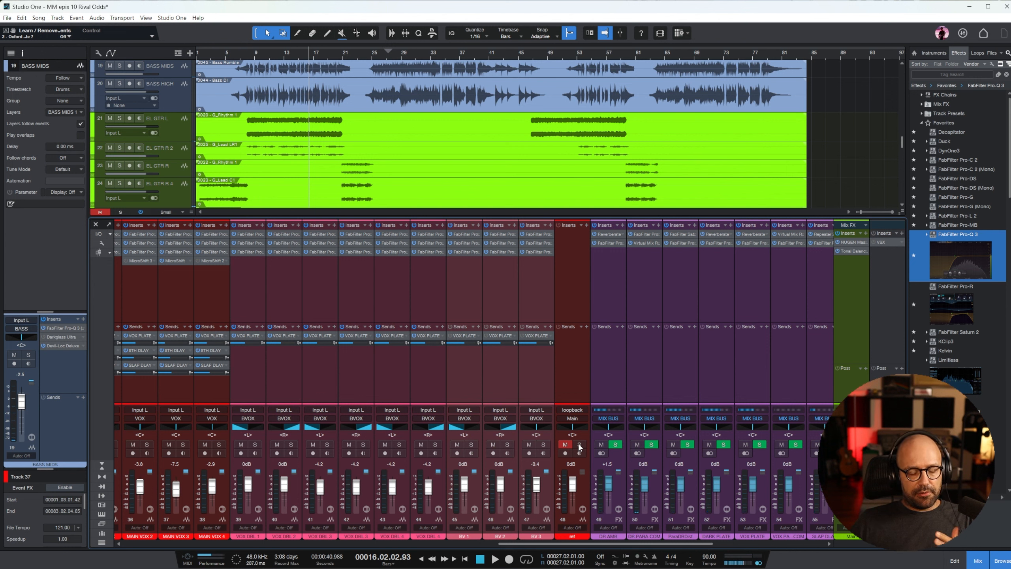
- Open the Duck plugin on BASS LOWS and examine the recovery point of its ducking curve
{"action": "left_click_drag", "start_coordinate": [646, 544], "coordinate": [99, 541]}
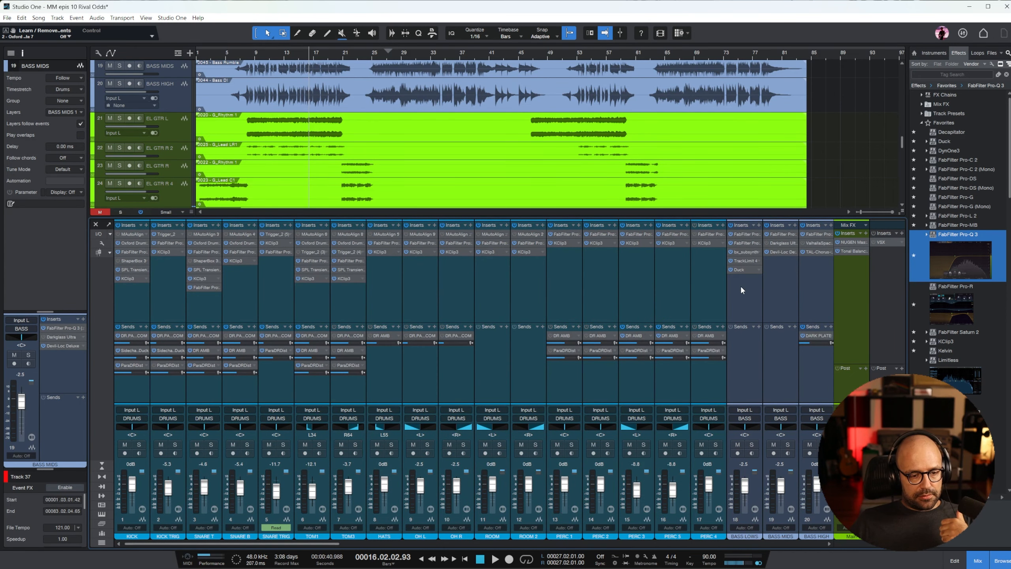
{"action": "left_click", "coordinate": [745, 269]}
{"action": "left_click_drag", "start_coordinate": [513, 206], "coordinate": [510, 206]}
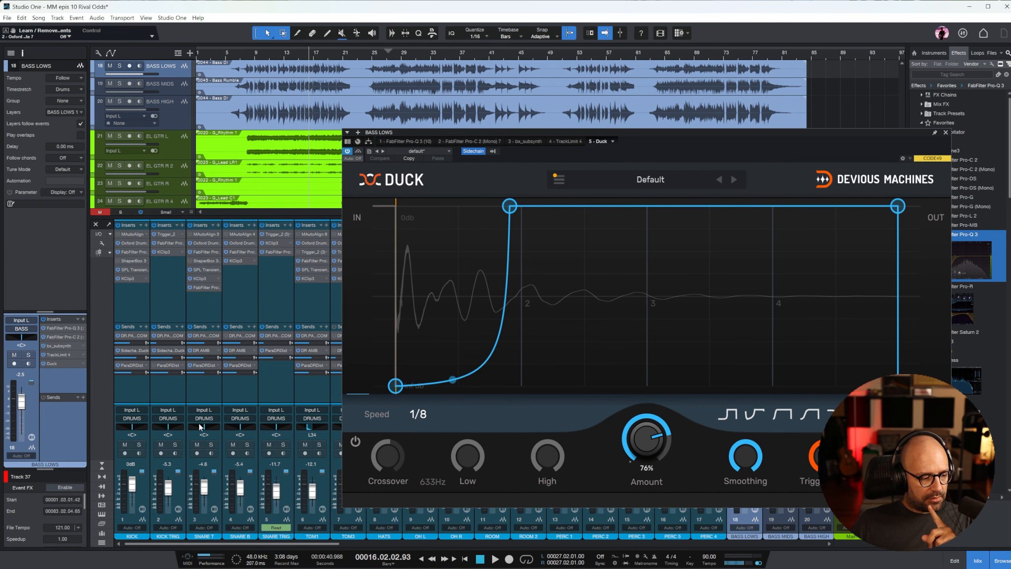
- Open Trigger 2 on KICK TRIG, show its envelope curves and audition the Tama and Guru direct kick samples
{"action": "left_click", "coordinate": [165, 237]}
{"action": "left_click", "coordinate": [165, 236]}
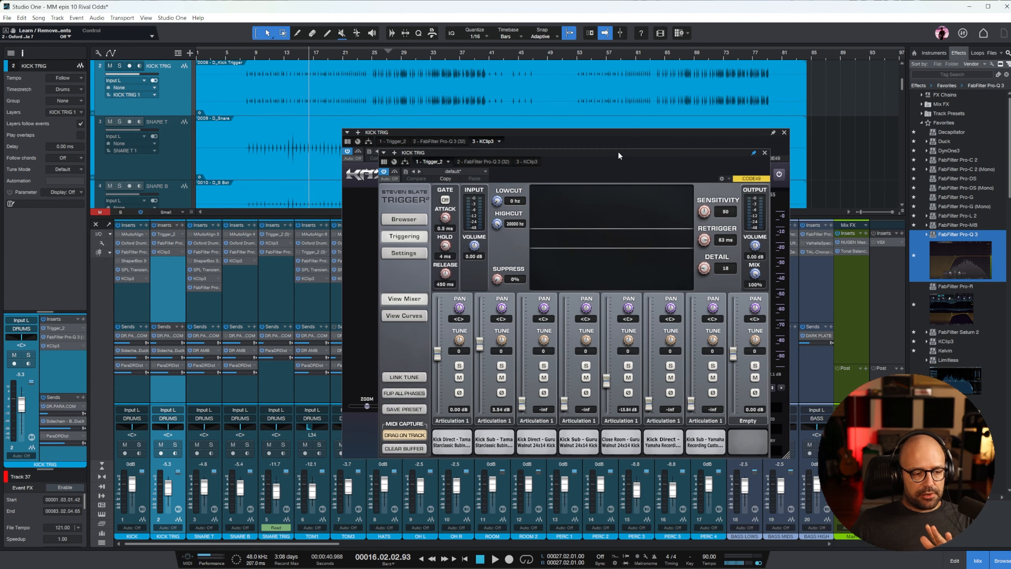
{"action": "left_click", "coordinate": [401, 317]}
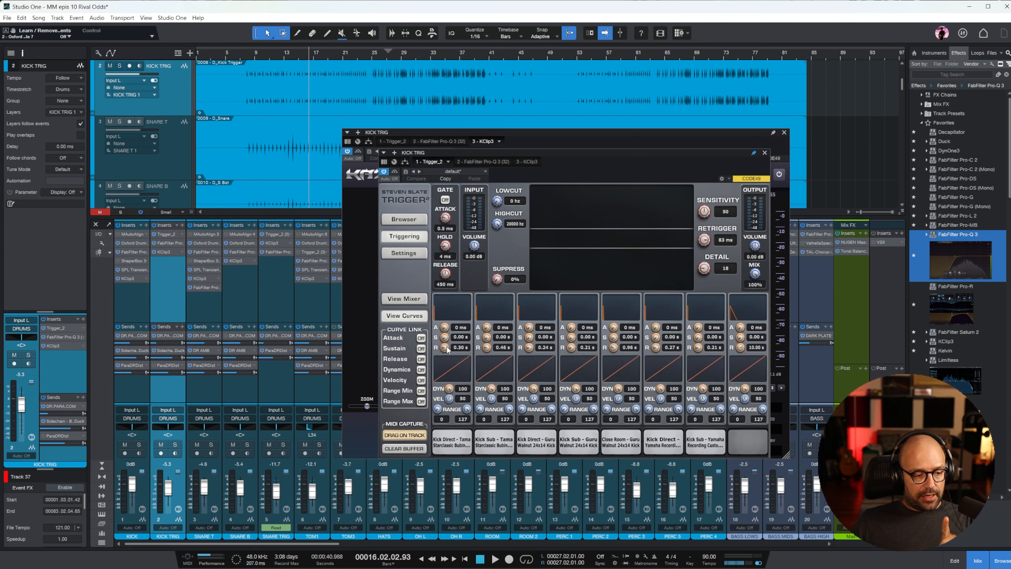
{"action": "left_click", "coordinate": [455, 446]}
{"action": "left_click", "coordinate": [531, 446]}
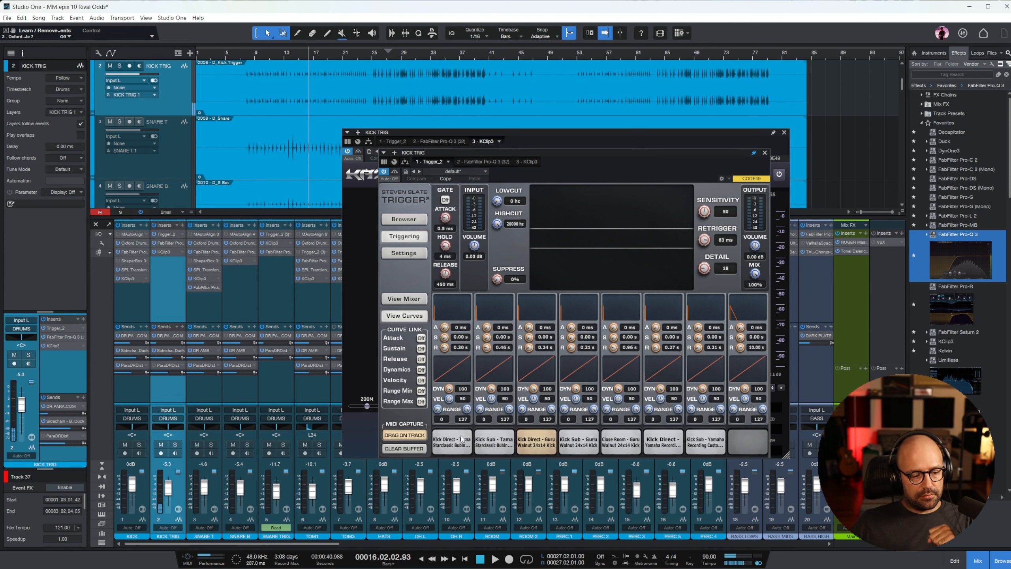
- Audition the Tama kick samples in Trigger 2's mixer view with the Guru direct sample's fader at -inf, and close the plugin windows
{"action": "left_click", "coordinate": [405, 299]}
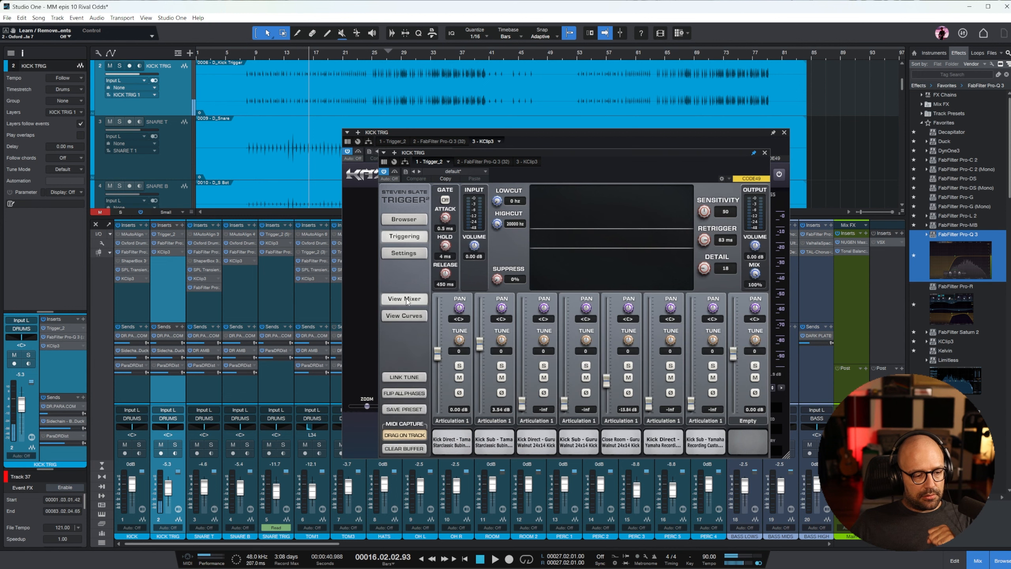
{"action": "mouse_move", "coordinate": [517, 403]}
{"action": "left_mouse_down"}
{"action": "mouse_move", "coordinate": [518, 339]}
{"action": "mouse_move", "coordinate": [518, 418]}
{"action": "left_mouse_up"}
{"action": "left_click", "coordinate": [449, 444]}
{"action": "left_click", "coordinate": [494, 442]}
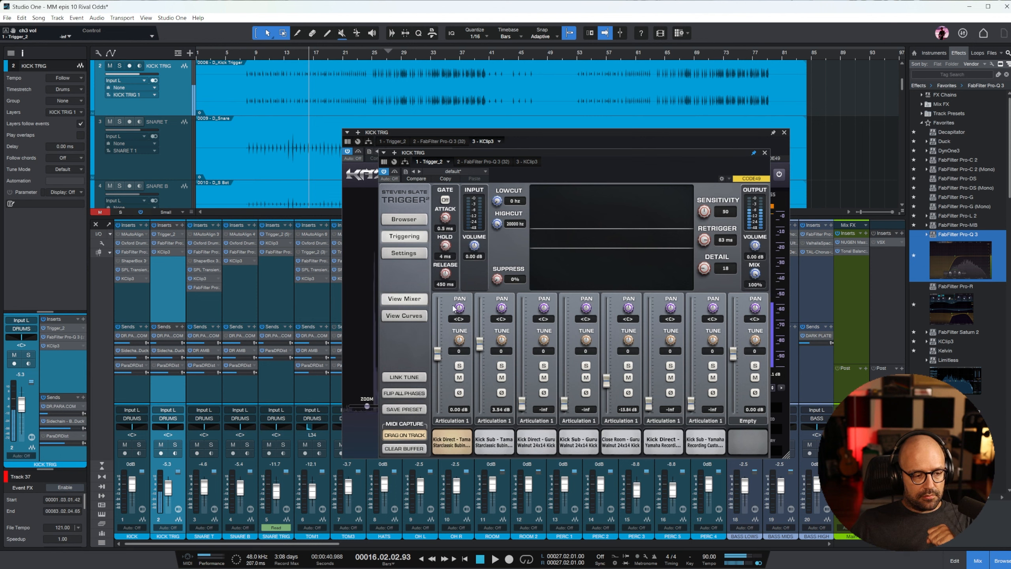
{"action": "left_click", "coordinate": [764, 152]}
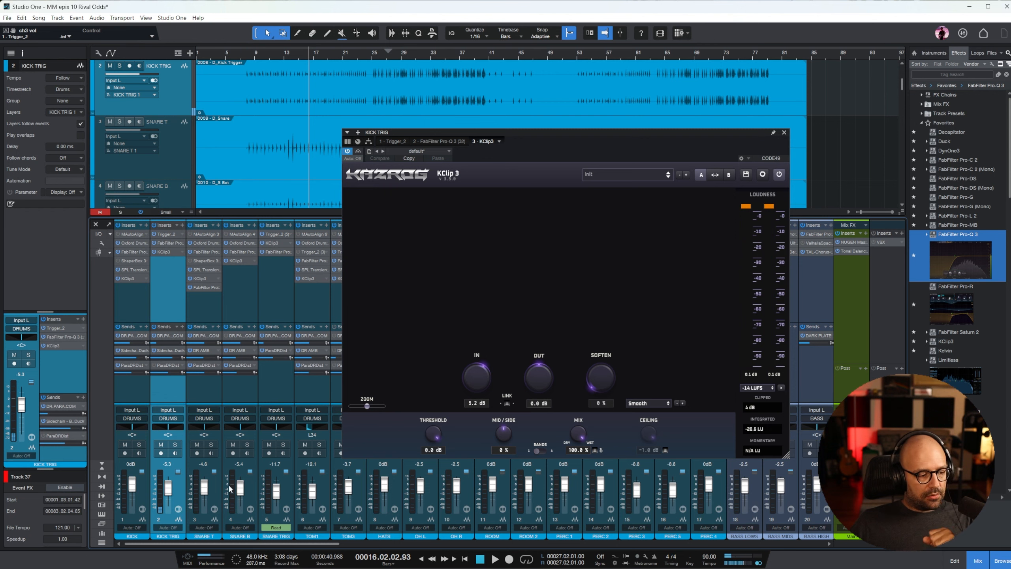
{"action": "left_click", "coordinate": [784, 132]}
- Select the BASS LOWS channel in the mixer and resume playback of the full mix from bar 16
{"action": "left_click_drag", "start_coordinate": [317, 544], "coordinate": [398, 544]}
{"action": "left_click", "coordinate": [469, 302]}
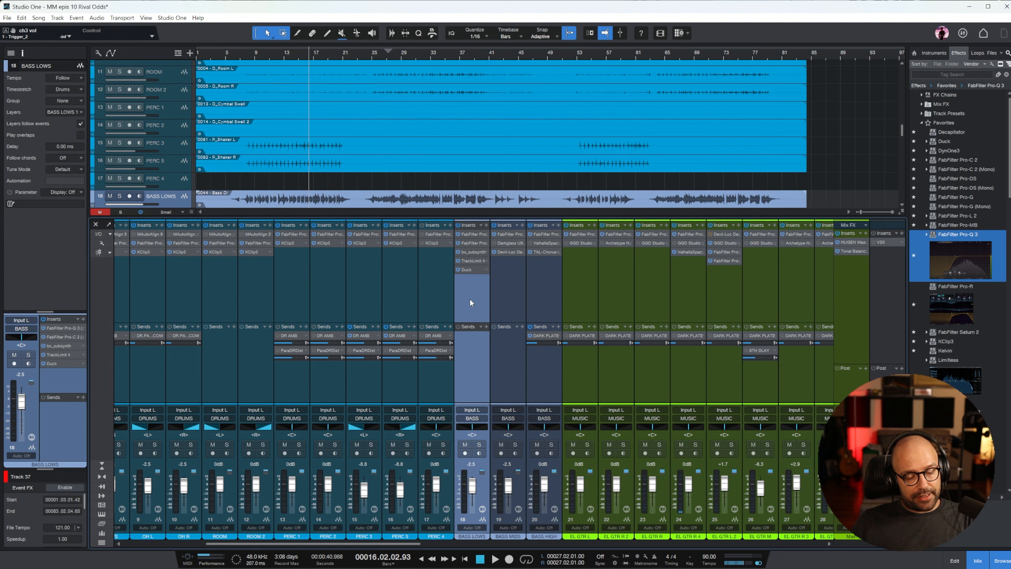
{"action": "key", "text": "space"}
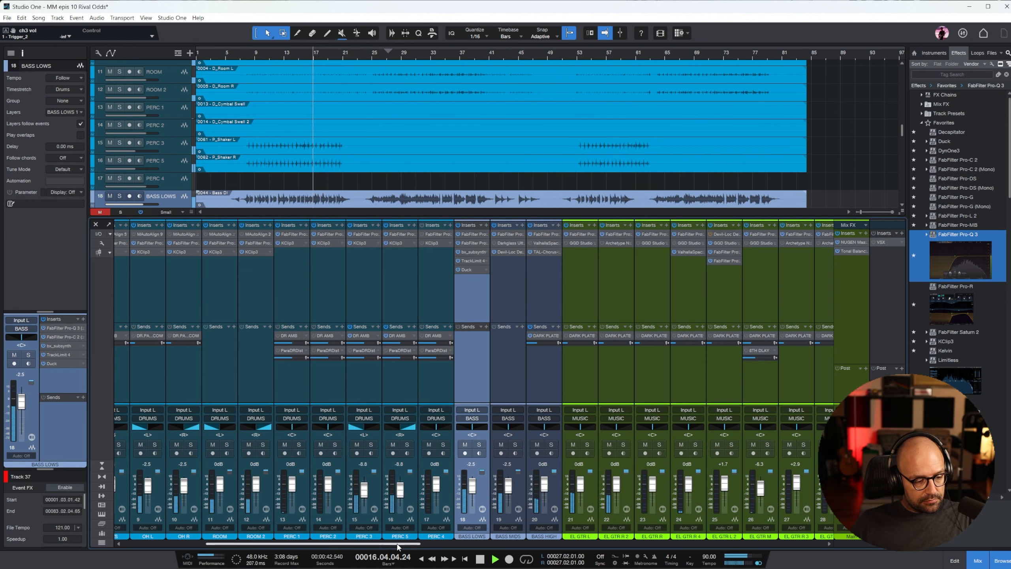
- Solo the KICK channel, select it and play it alone from bar 27
{"action": "left_click_drag", "start_coordinate": [398, 544], "coordinate": [392, 544]}
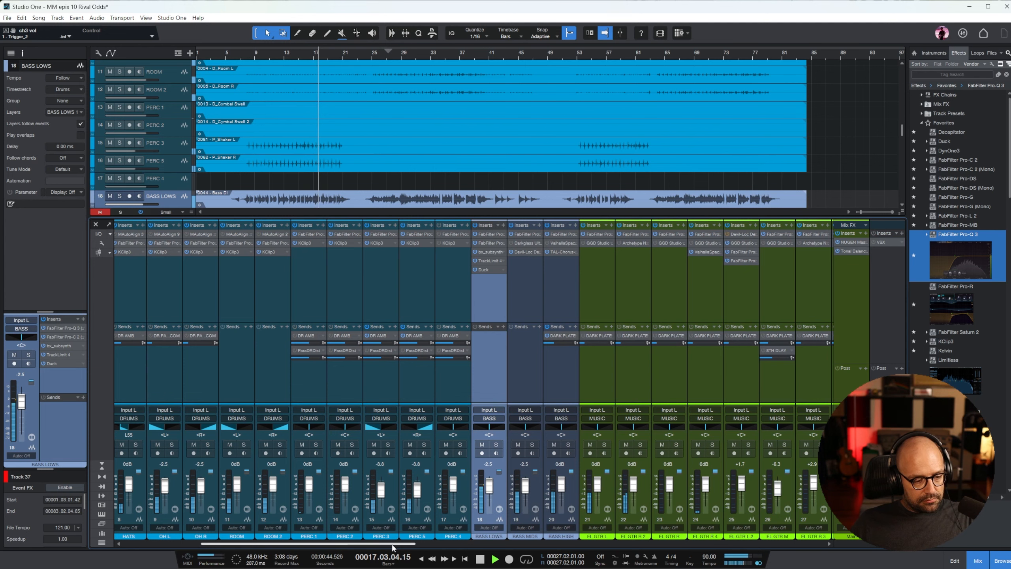
{"action": "left_click_drag", "start_coordinate": [392, 543], "coordinate": [244, 553]}
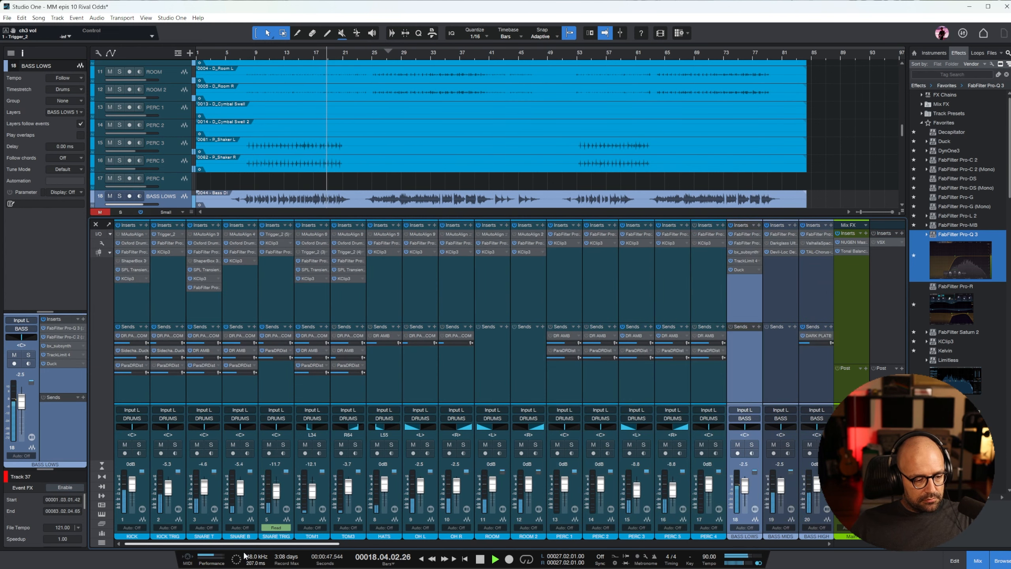
{"action": "left_click", "coordinate": [140, 445]}
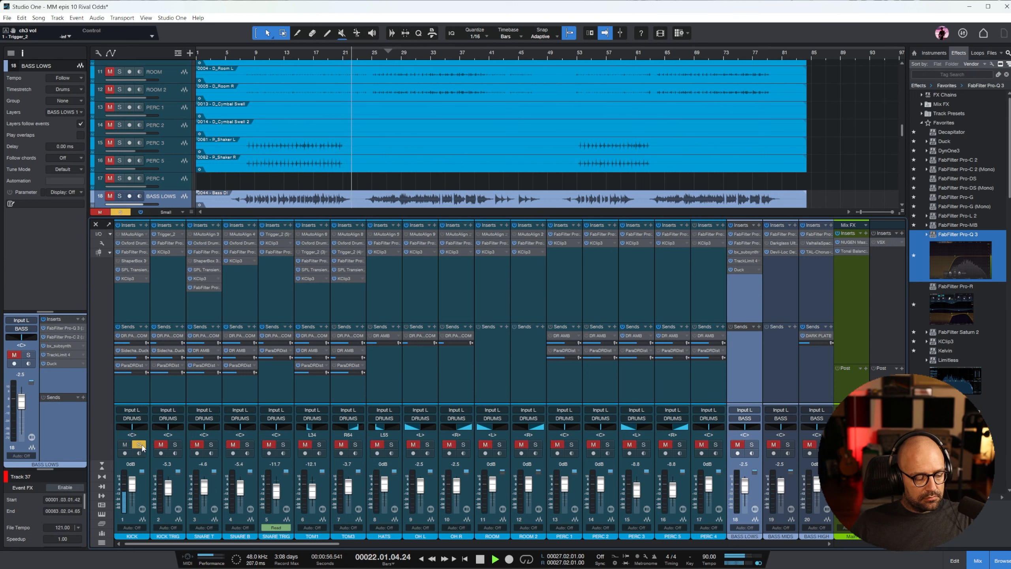
{"action": "key", "text": "space"}
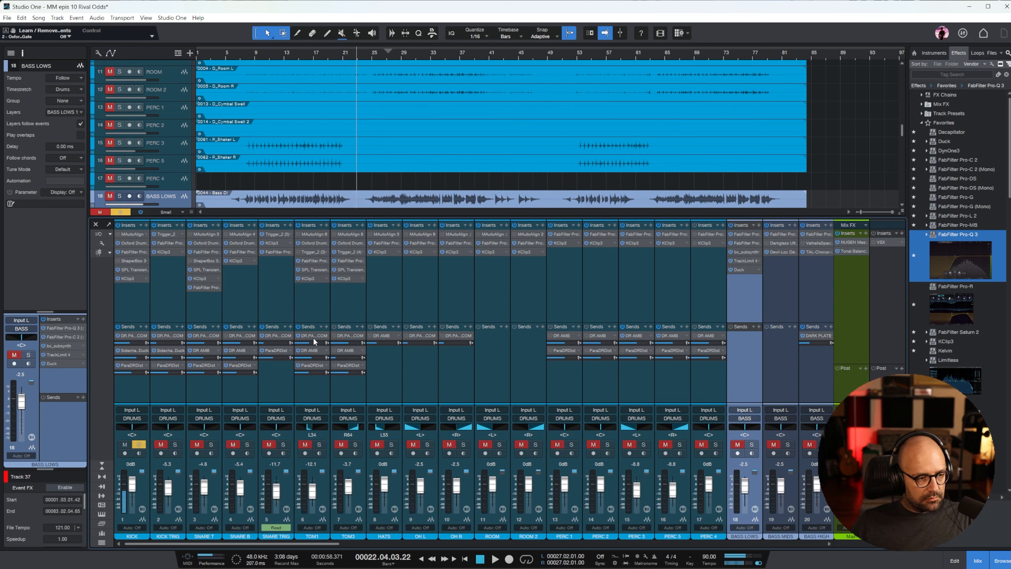
{"action": "left_click", "coordinate": [123, 312]}
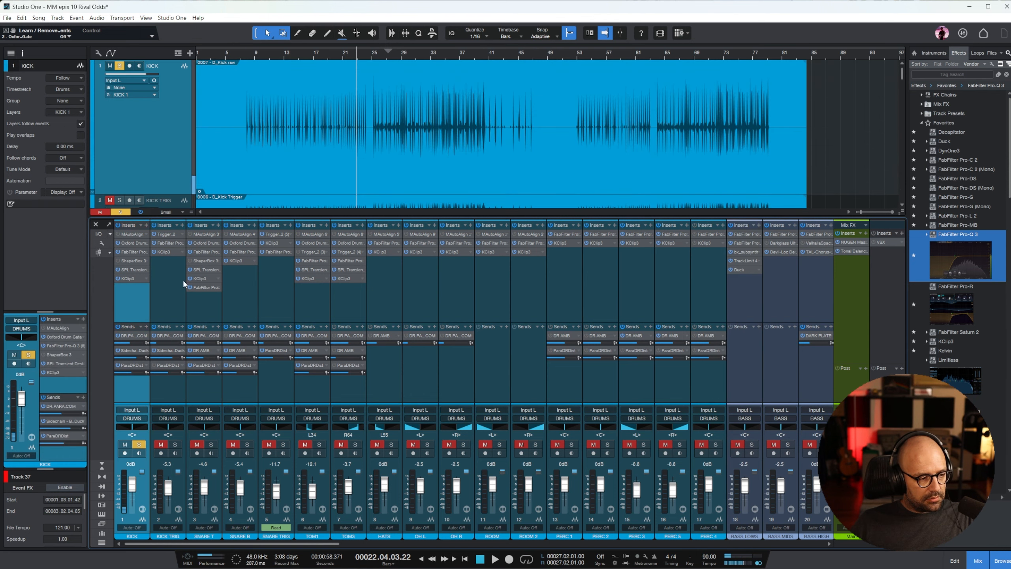
{"action": "left_click", "coordinate": [385, 57]}
{"action": "key", "text": "space"}
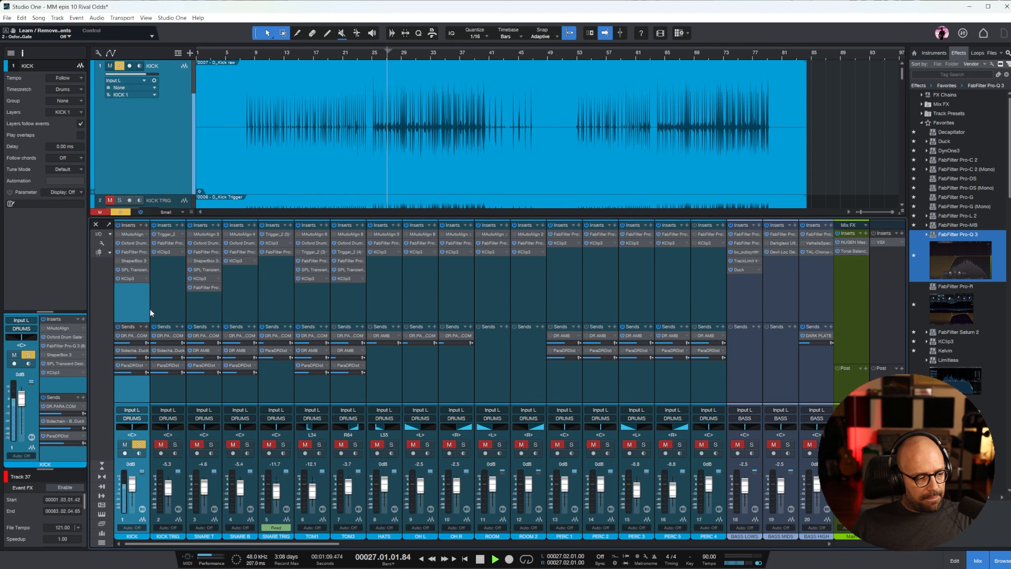
- Compare the KICK's Pro-Q 3 equalization bypassed and active, then unsolo the KICK and close the plugin while the full mix plays
{"action": "left_click", "coordinate": [134, 252]}
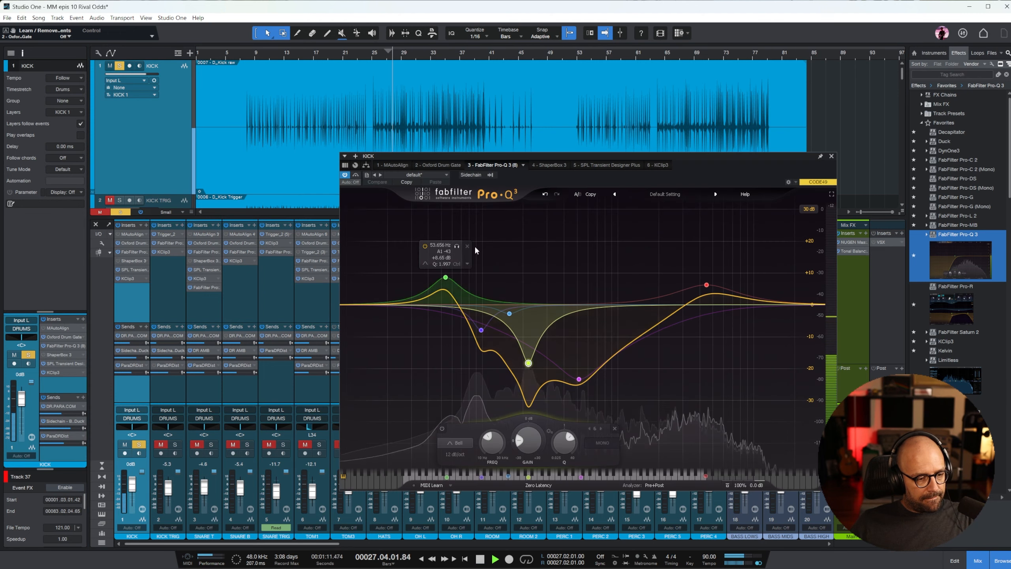
{"action": "left_click", "coordinate": [355, 177]}
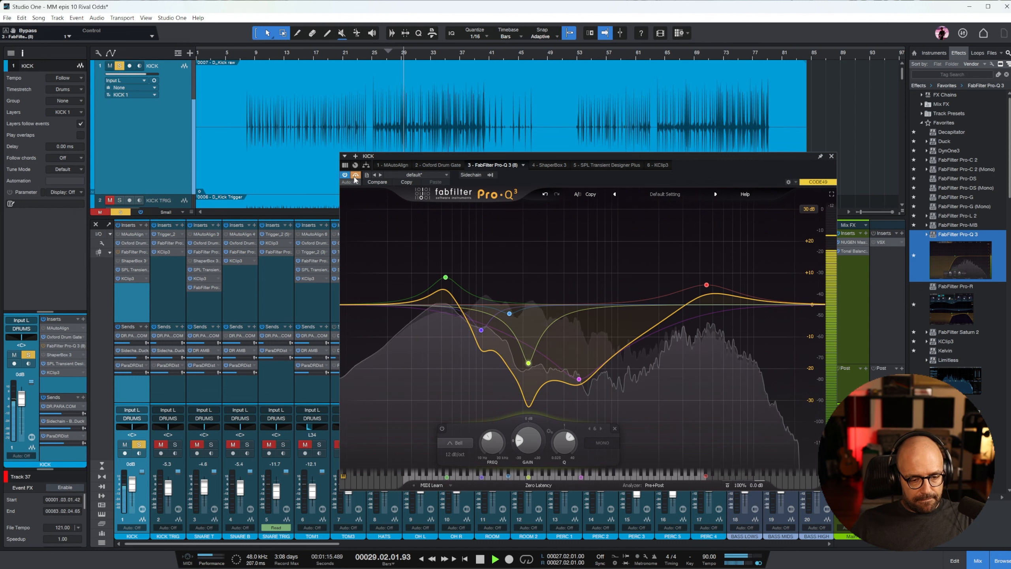
{"action": "left_click", "coordinate": [355, 175]}
{"action": "key", "text": "space"}
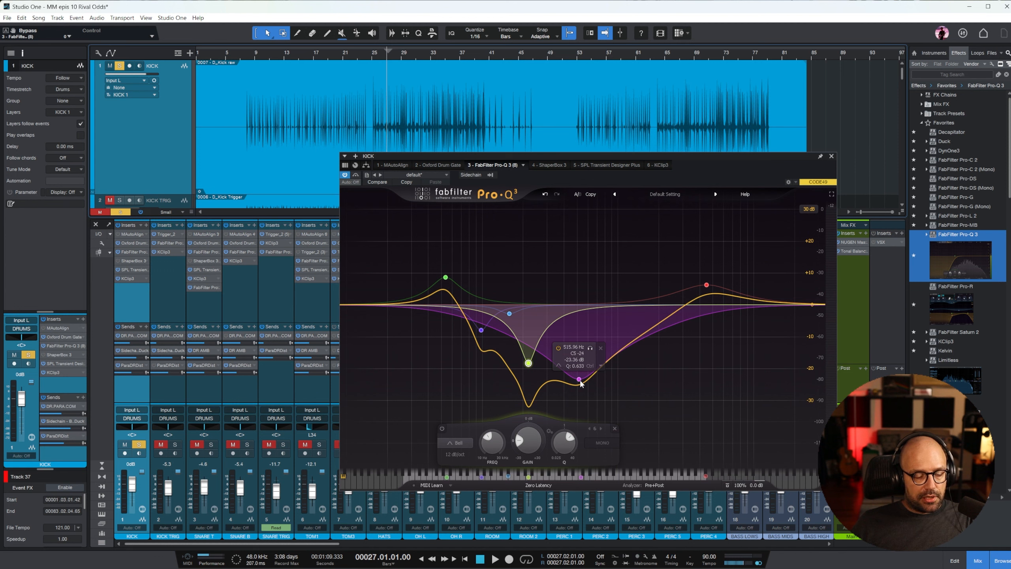
{"action": "key", "text": "space"}
{"action": "left_click", "coordinate": [139, 444]}
{"action": "key", "text": "space"}
{"action": "left_click", "coordinate": [831, 157]}
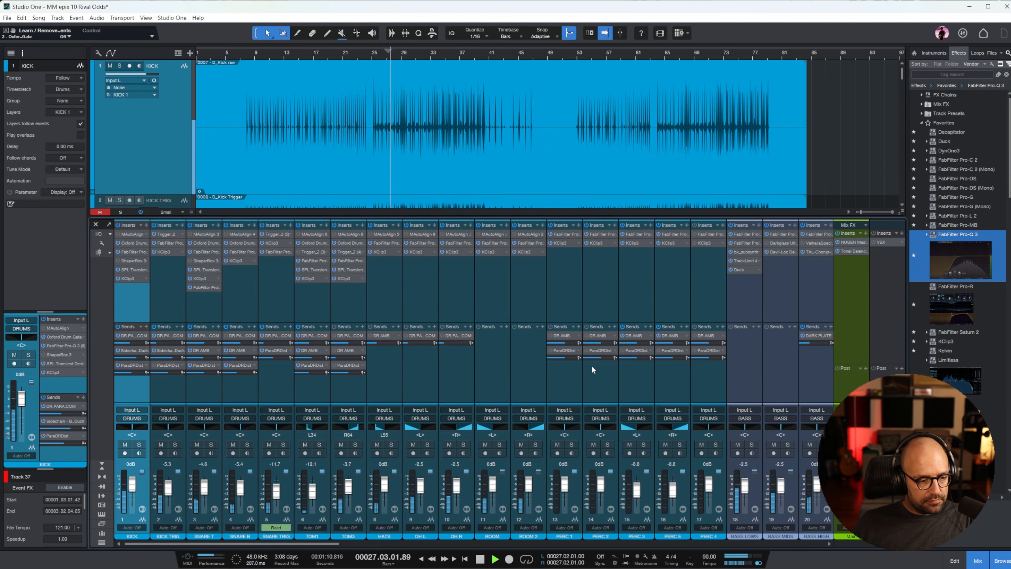
- Raise SNARE TRIG's volume automation to about -7.3 dB across bars 24 to 40, and lift it from about bar 61 to 81
{"action": "left_click_drag", "start_coordinate": [318, 544], "coordinate": [355, 543]}
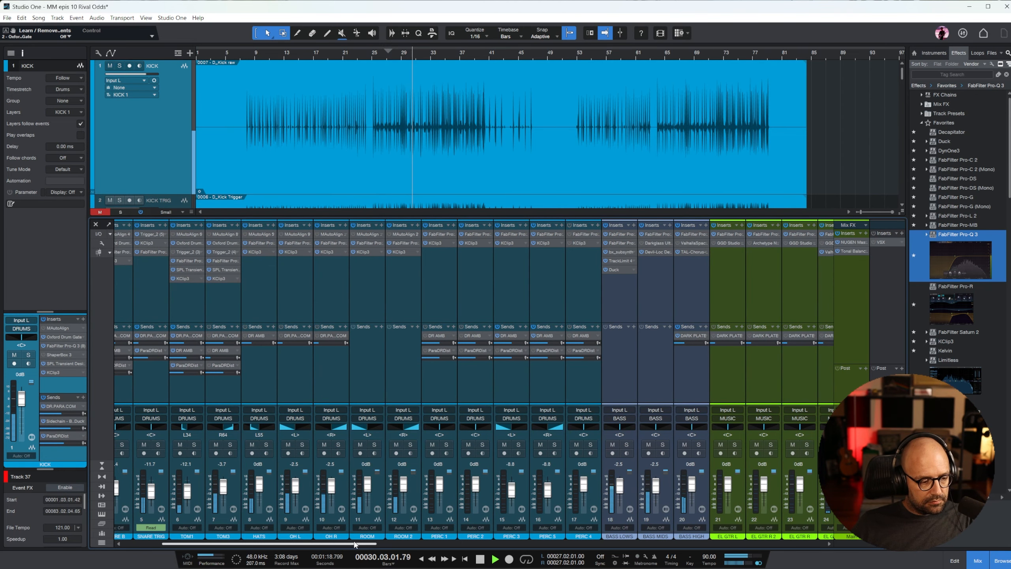
{"action": "left_click_drag", "start_coordinate": [355, 544], "coordinate": [294, 546]}
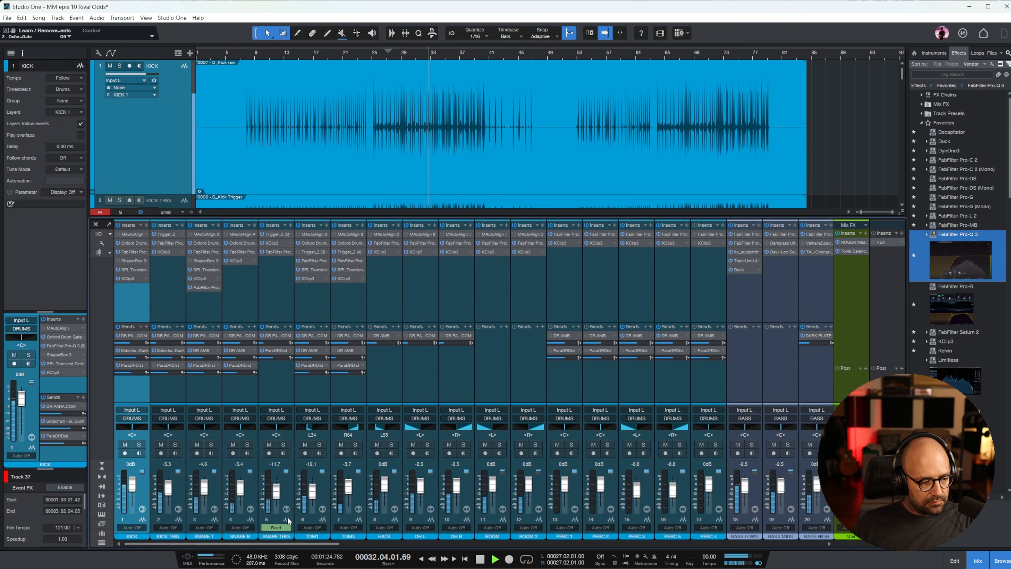
{"action": "left_click", "coordinate": [270, 301]}
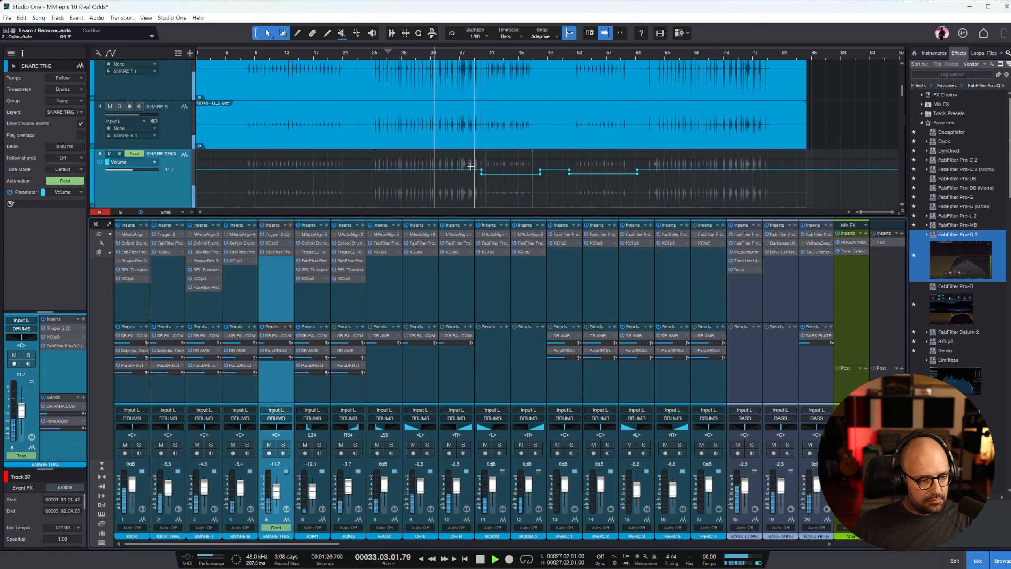
{"action": "left_click", "coordinate": [365, 169]}
{"action": "left_click_drag", "start_coordinate": [436, 161], "coordinate": [437, 158]}
{"action": "left_click", "coordinate": [782, 170]}
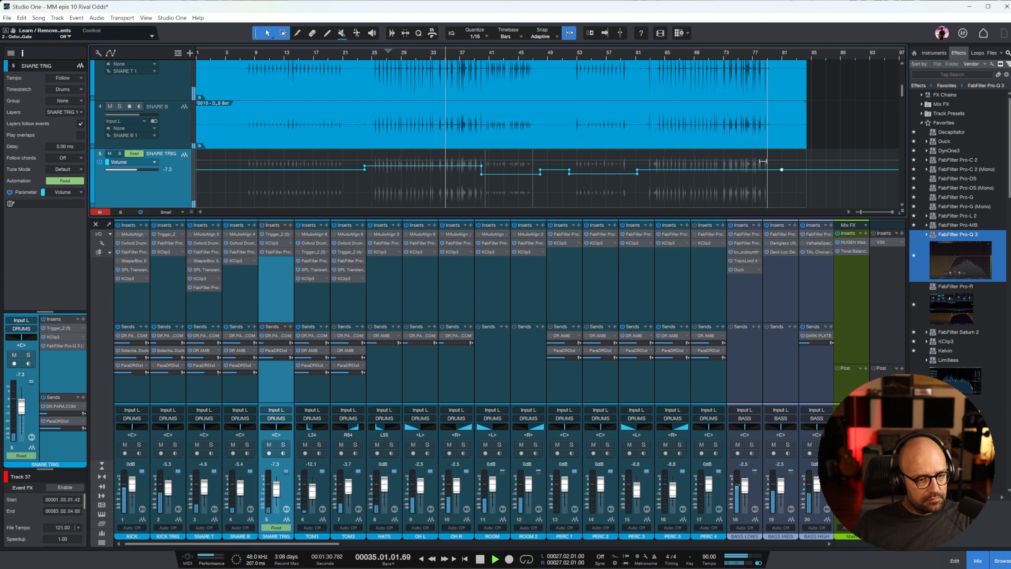
{"action": "left_click_drag", "start_coordinate": [745, 155], "coordinate": [737, 128]}
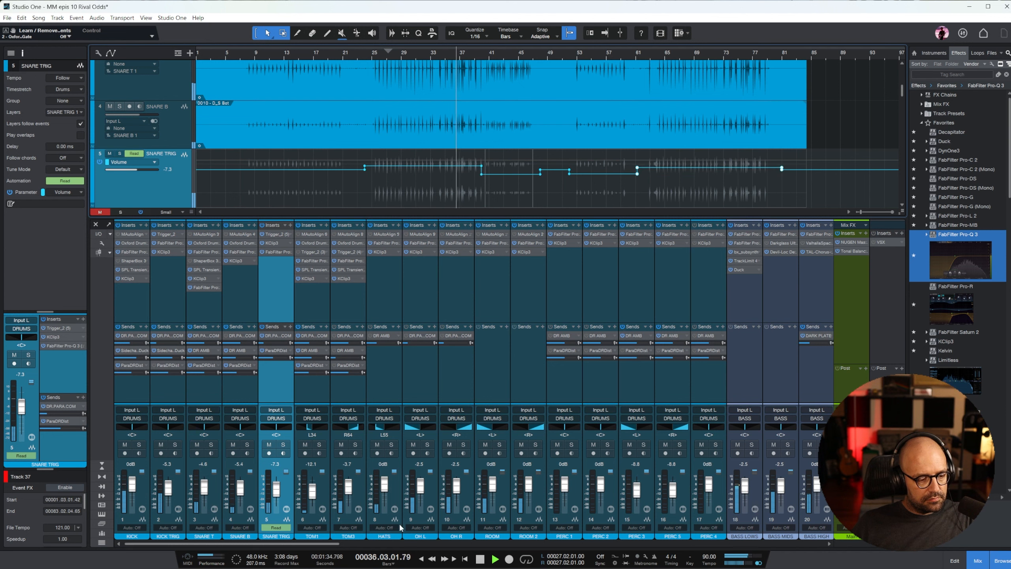
- Unmute and solo the ref track to compare the reference against the mix, then mute it again to return to the mix
{"action": "left_click_drag", "start_coordinate": [323, 542], "coordinate": [810, 544]}
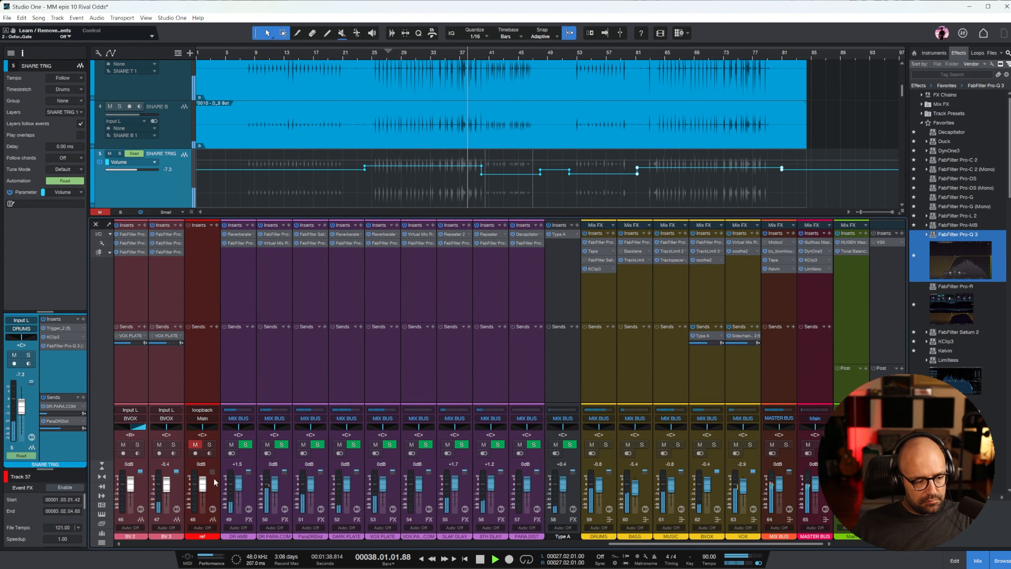
{"action": "left_click", "coordinate": [195, 444]}
{"action": "left_click", "coordinate": [209, 444]}
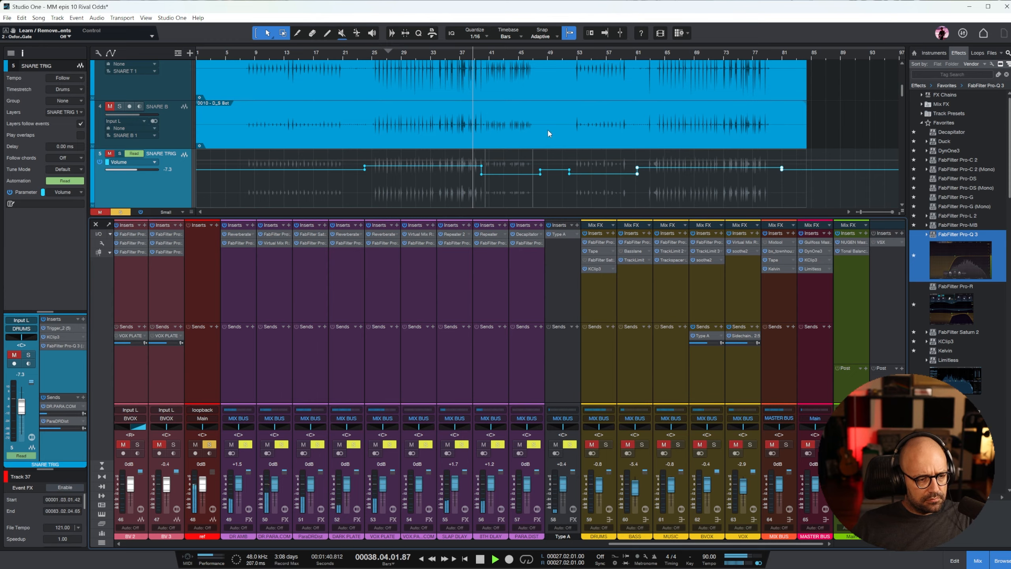
{"action": "scroll", "coordinate": [549, 131], "scroll_direction": "down", "scroll_amount": 10}
{"action": "scroll", "coordinate": [553, 150], "scroll_direction": "down", "scroll_amount": 12}
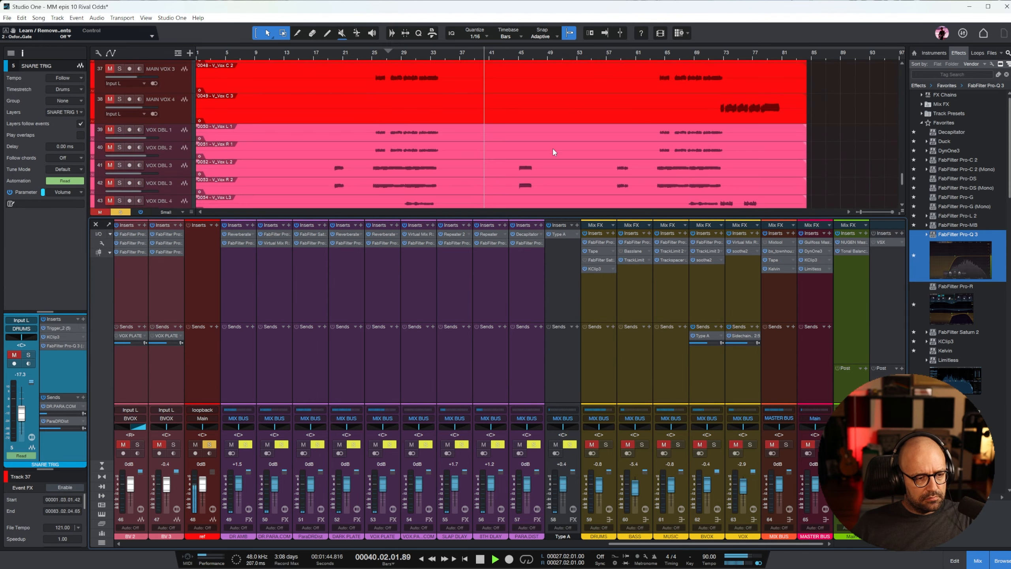
{"action": "scroll", "coordinate": [553, 147], "scroll_direction": "down", "scroll_amount": 3}
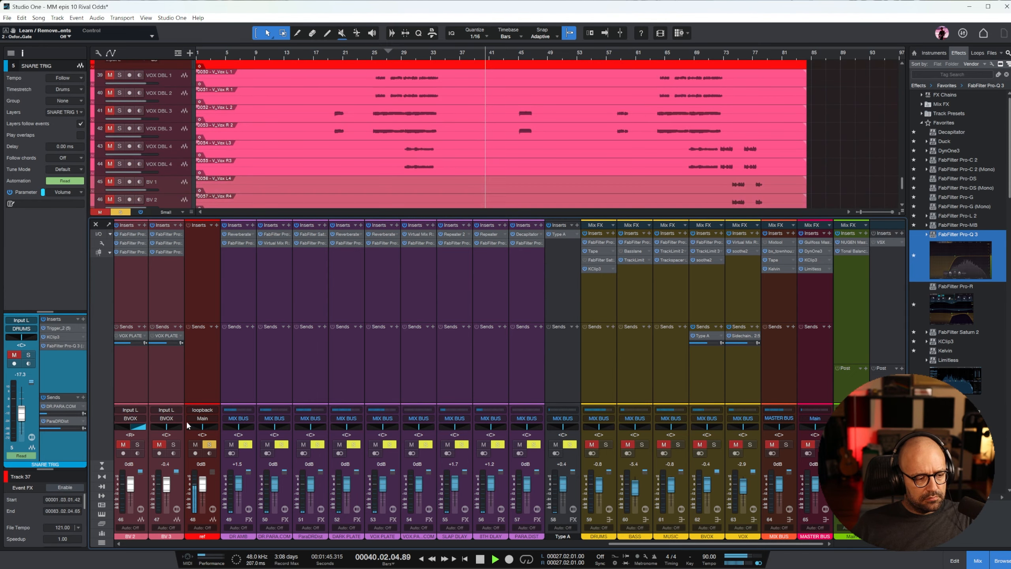
{"action": "left_click", "coordinate": [198, 444]}
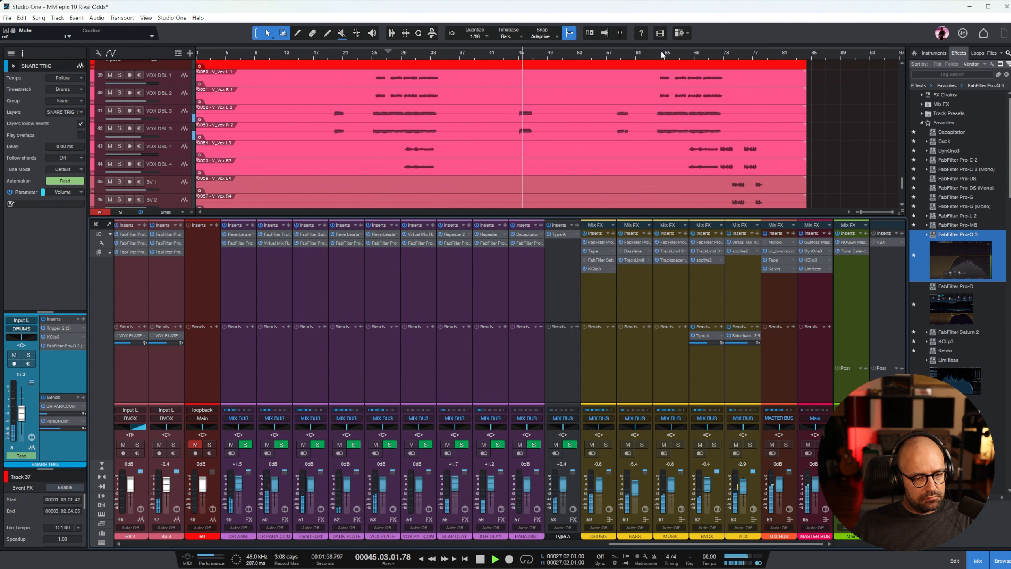
- Solo the BVOX bus and insert FabFilter Pro-Q 3 after the Type A plugin on the Type A effects channel
{"action": "left_click", "coordinate": [714, 443]}
{"action": "left_click", "coordinate": [705, 299]}
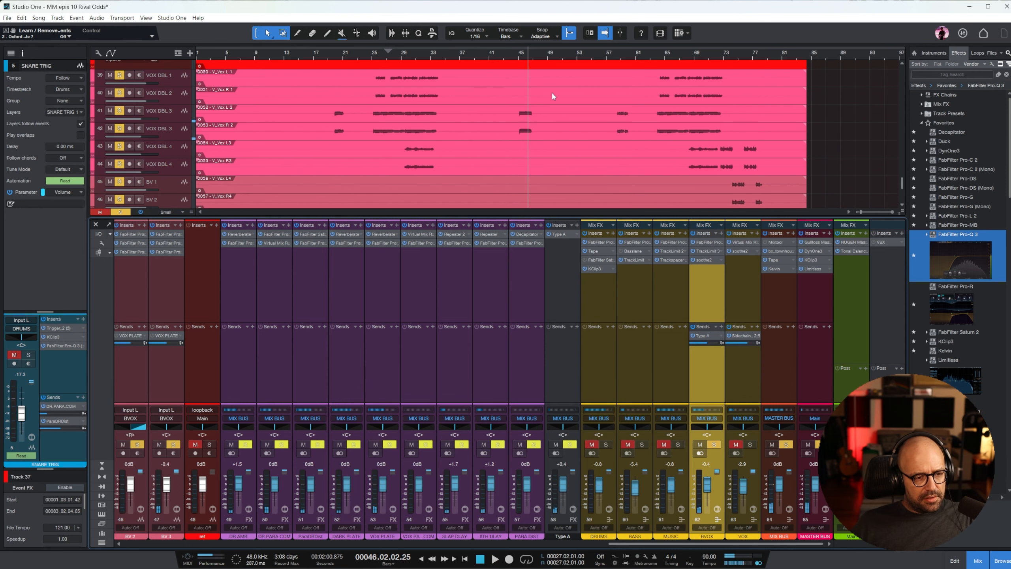
{"action": "left_click_drag", "start_coordinate": [968, 265], "coordinate": [561, 279]}
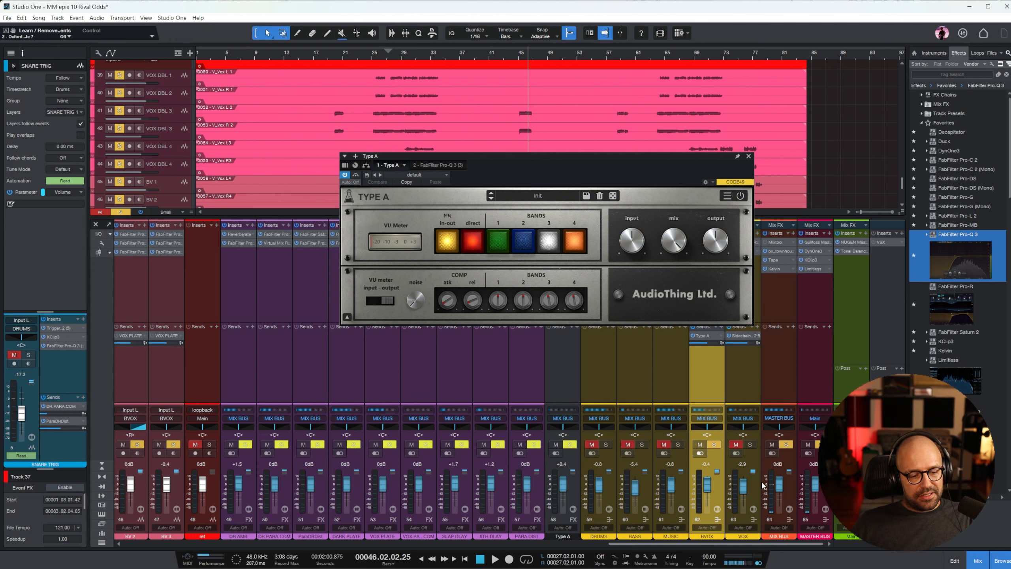
- Compare the backing vocals with the Type A plugin bypassed and active, playing from bar 29
{"action": "left_click", "coordinate": [355, 175]}
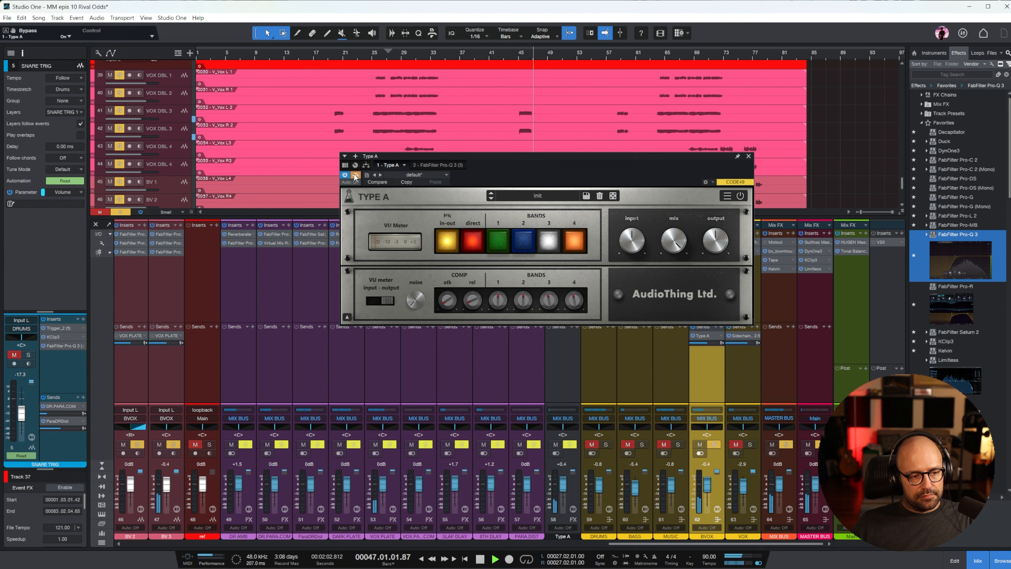
{"action": "left_click", "coordinate": [399, 57]}
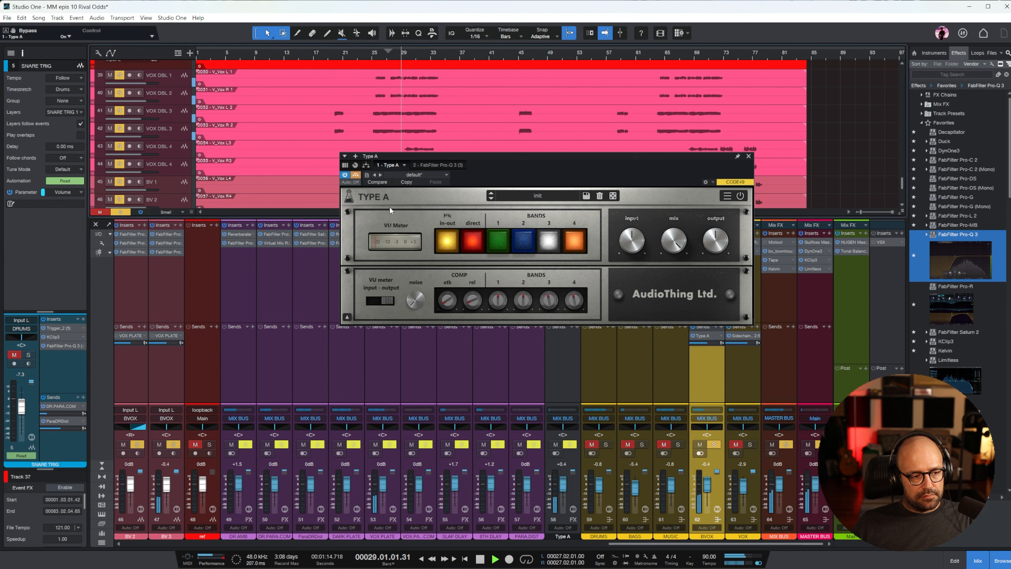
{"action": "left_click", "coordinate": [355, 175]}
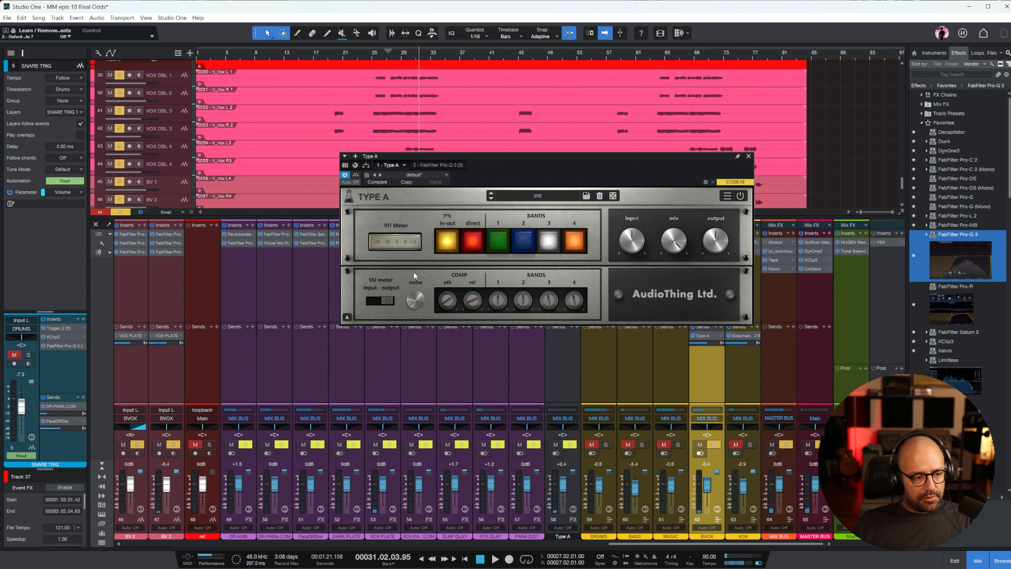
- Add an 80 Hz low cut and a high-shelf cut of -6.8 dB near 13 kHz in Type A's Pro-Q 3, and play from bar 29
{"action": "left_click", "coordinate": [455, 164]}
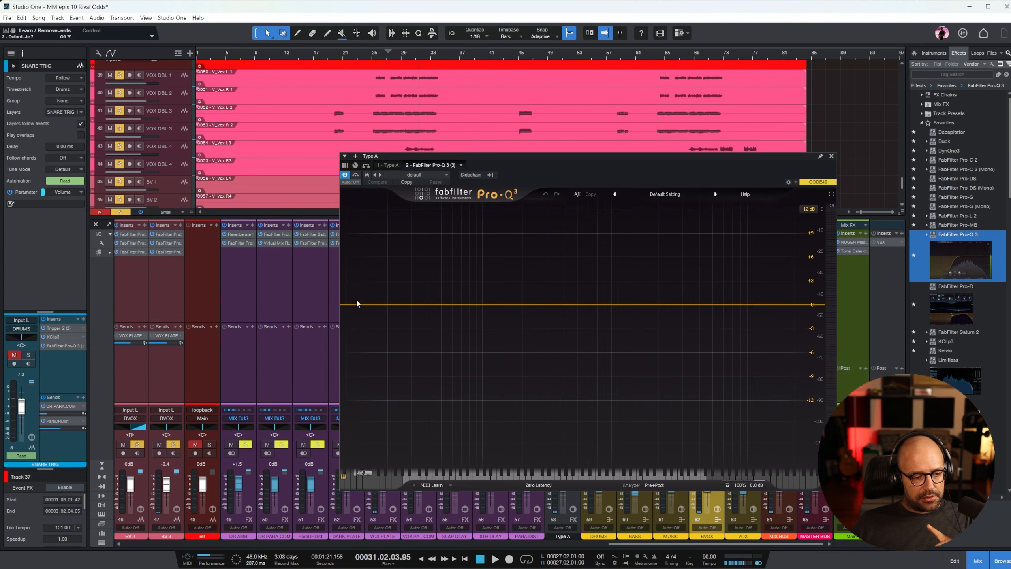
{"action": "left_click_drag", "start_coordinate": [356, 306], "coordinate": [469, 295]}
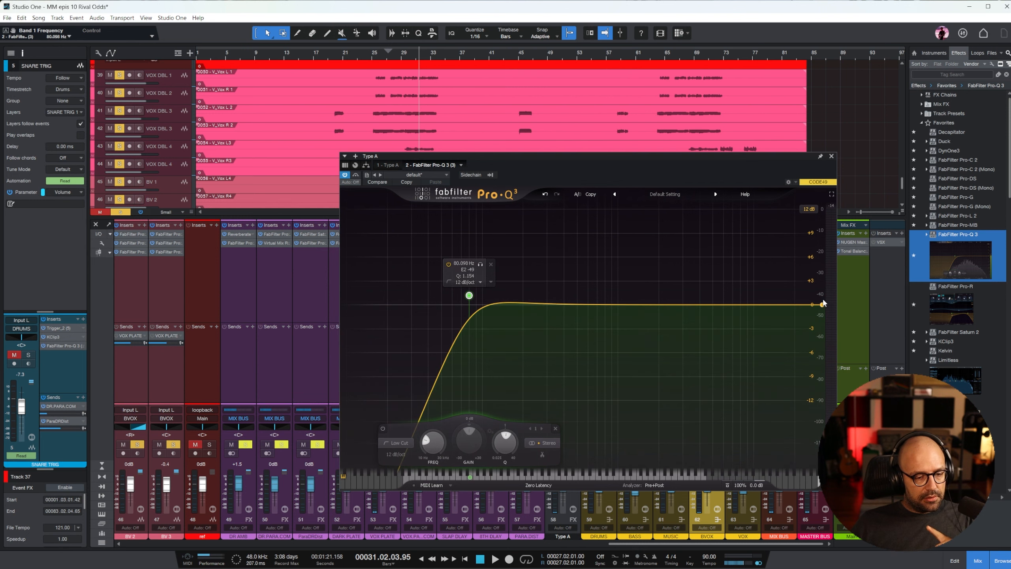
{"action": "left_click_drag", "start_coordinate": [797, 305], "coordinate": [775, 360]}
{"action": "left_click", "coordinate": [402, 56]}
{"action": "key", "text": "space"}
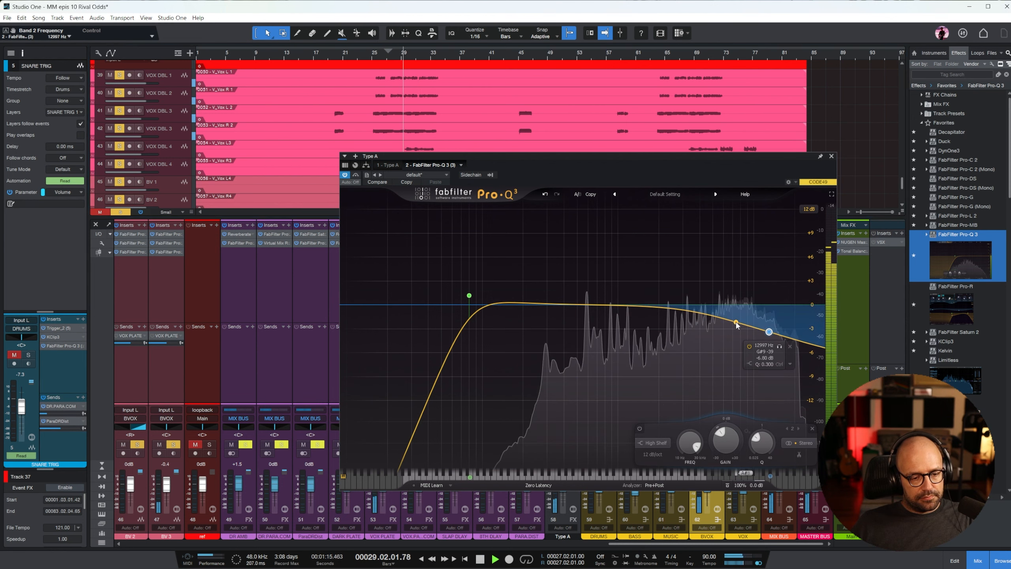
- Add a narrow -4.46 dB bell near 8.6 kHz with Q 3.763, soften the high-shelf cut, recheck Type A and close the plugin window
{"action": "left_click", "coordinate": [743, 340]}
{"action": "scroll", "coordinate": [742, 343], "scroll_direction": "up", "scroll_amount": 5}
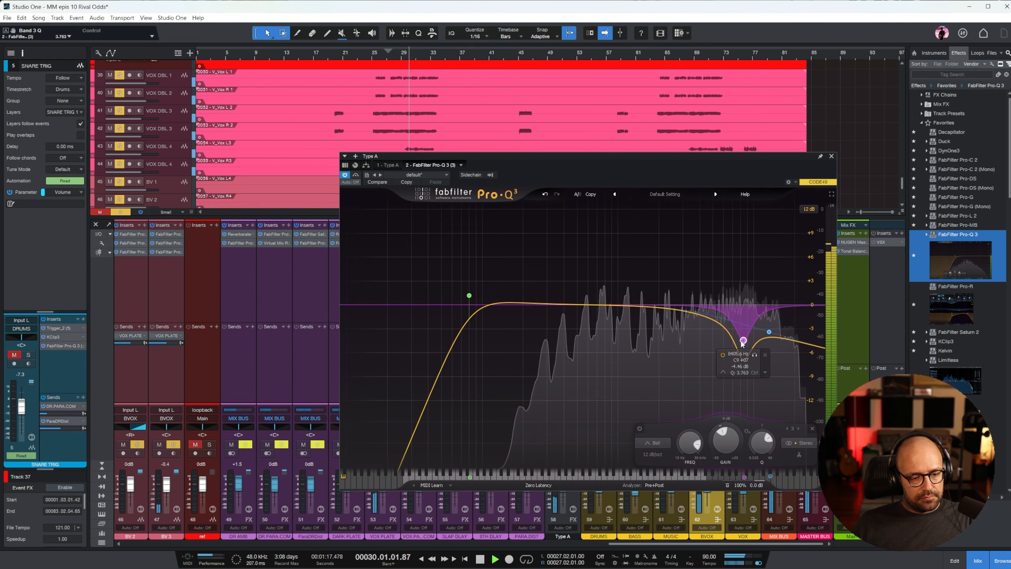
{"action": "left_click_drag", "start_coordinate": [742, 343], "coordinate": [770, 316]}
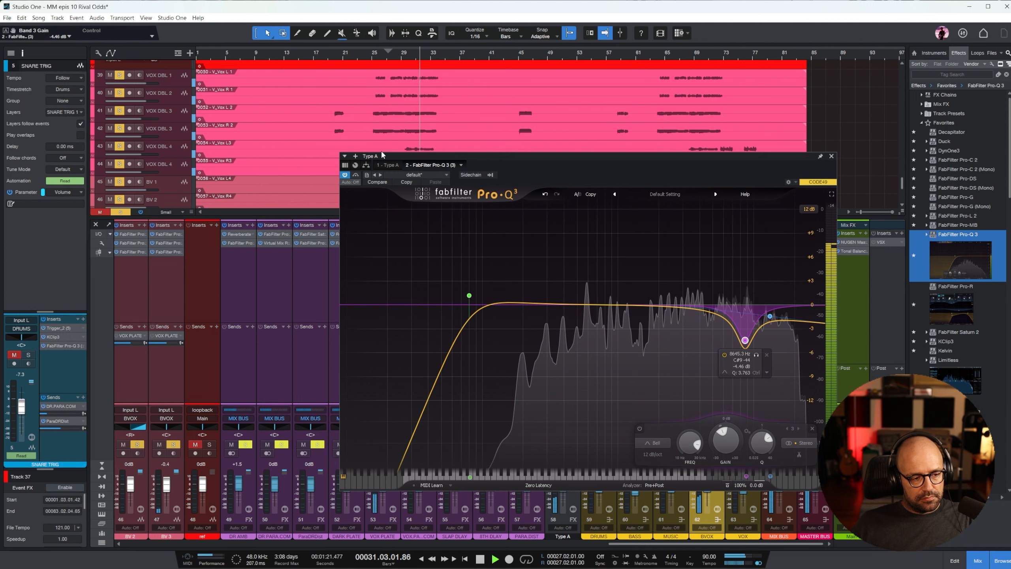
{"action": "left_click", "coordinate": [388, 165]}
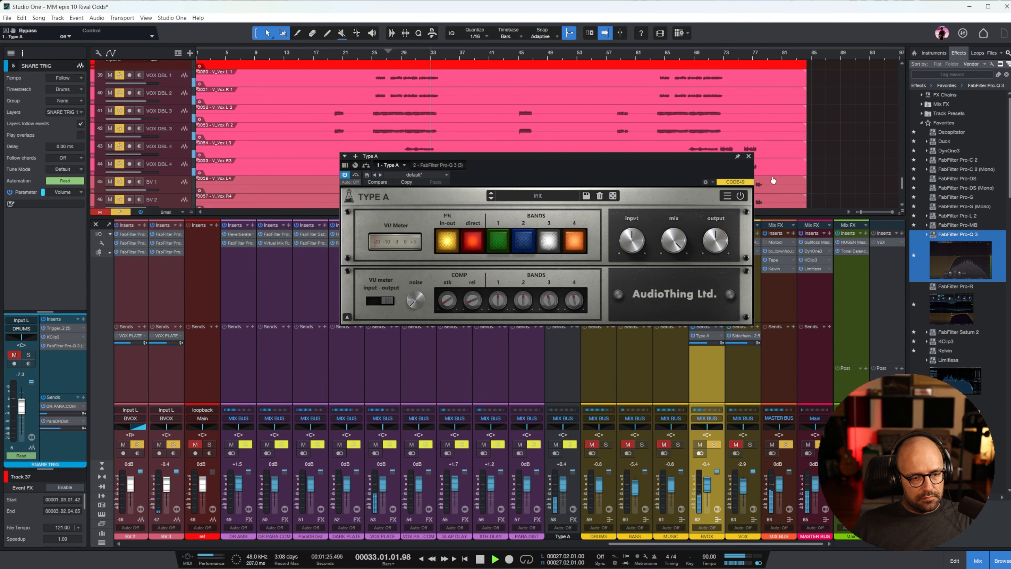
{"action": "left_click", "coordinate": [748, 157]}
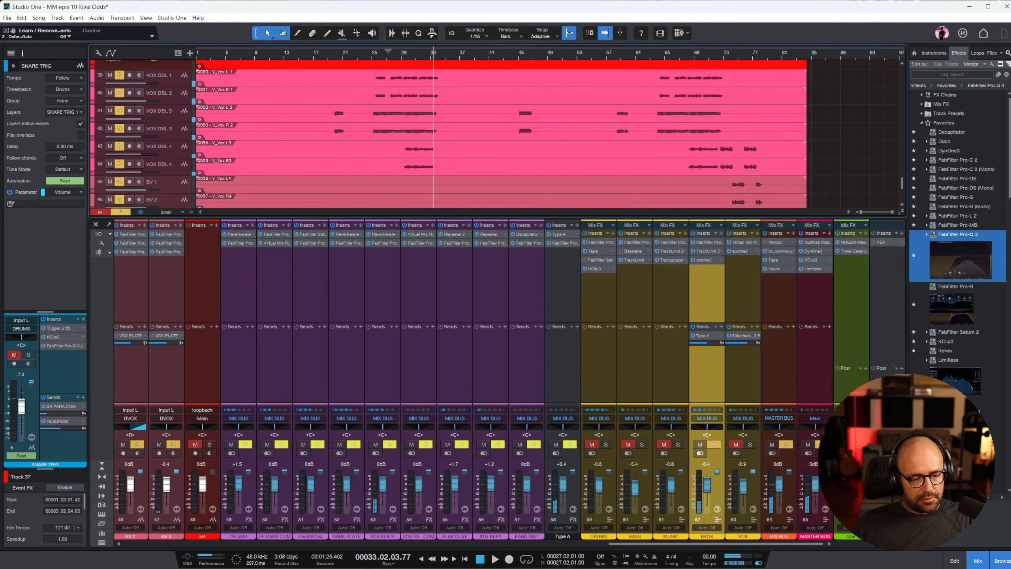
- Unsolo the BVOX bus, play the full mix from around bar 29, and hide the mixer to look over the arrangement tracks
{"action": "left_click", "coordinate": [714, 444]}
{"action": "key", "text": "space"}
{"action": "left_click", "coordinate": [406, 58]}
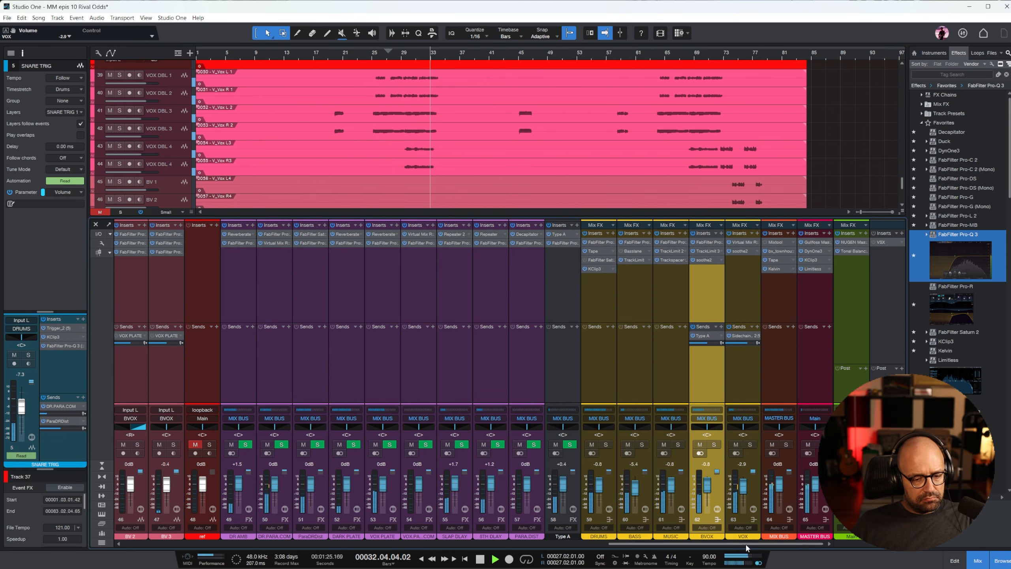
{"action": "key", "text": "F3"}
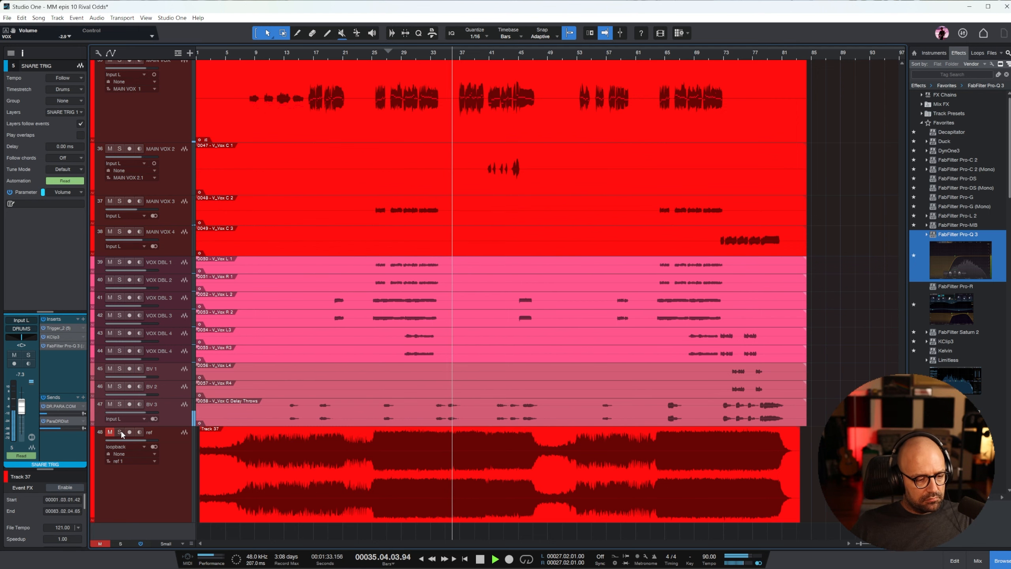
{"action": "scroll", "coordinate": [644, 351], "scroll_direction": "up", "scroll_amount": 10}
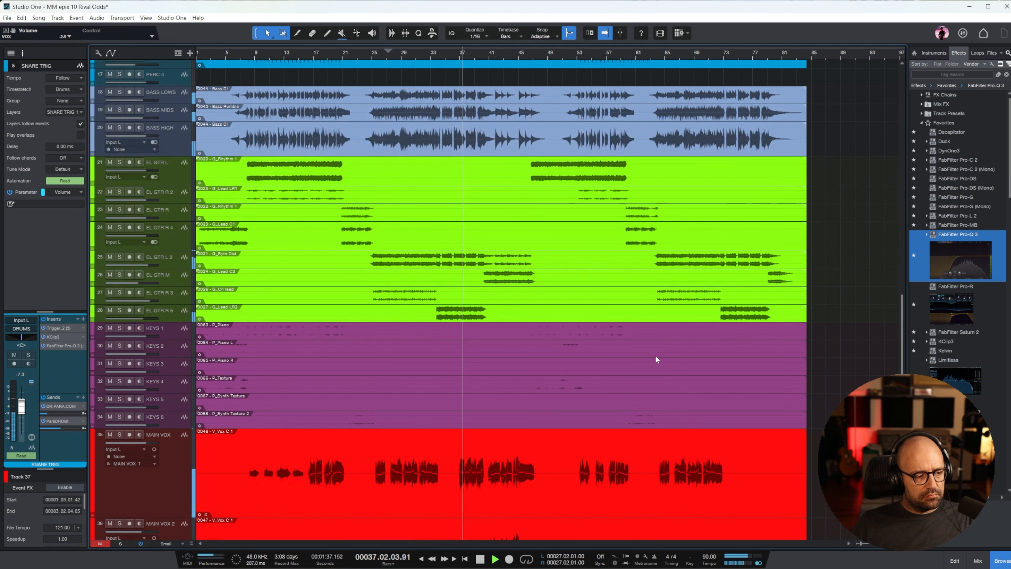
- Play KEYS 1 soloed from around bar 8, and unsolo it to hear it in the full mix
{"action": "left_click", "coordinate": [174, 337]}
{"action": "key", "text": "space"}
{"action": "left_click", "coordinate": [240, 52]}
{"action": "key", "text": "s"}
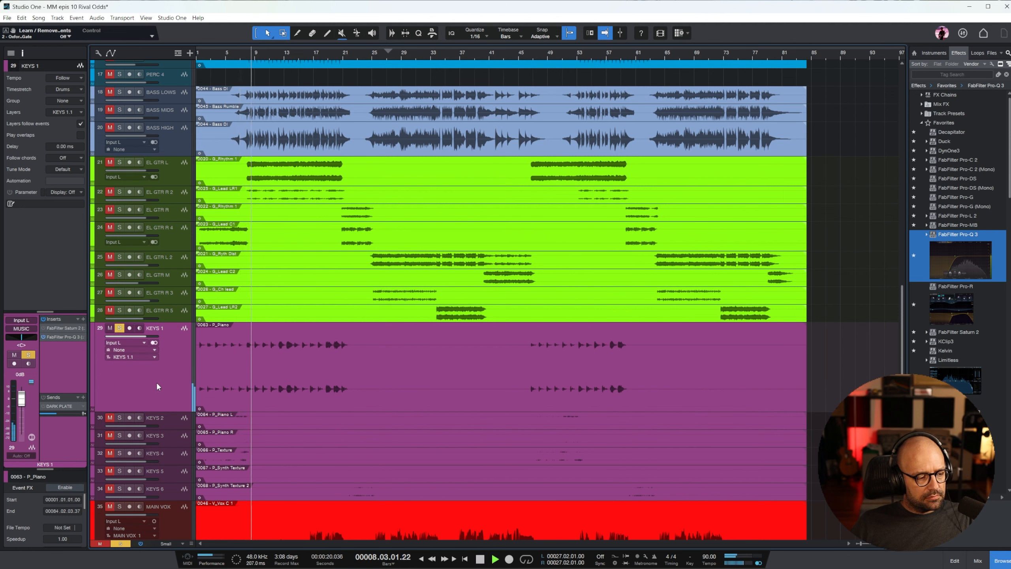
{"action": "left_click", "coordinate": [123, 330]}
{"action": "key", "text": "space"}
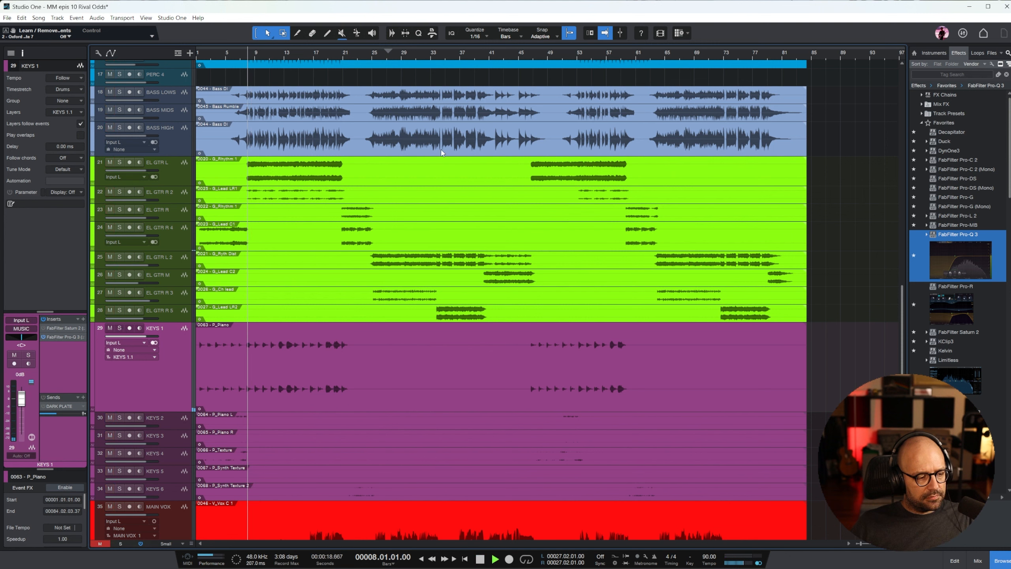
{"action": "key", "text": "space"}
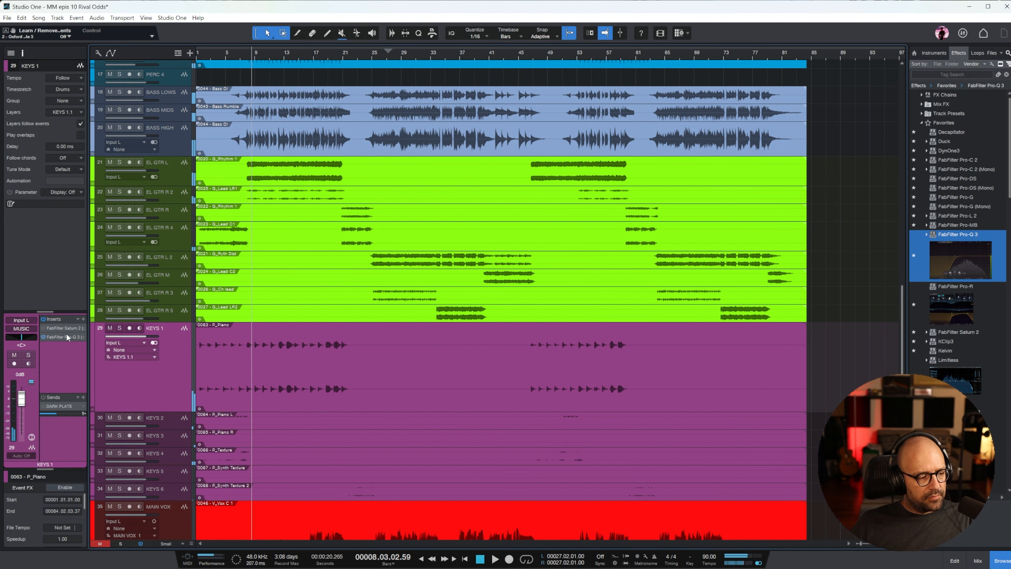
- In KEYS 1's Pro-Q 3, raise the low-cut frequency and set the bell to -5.20 dB near 379 Hz
{"action": "double_click", "coordinate": [66, 337]}
{"action": "left_click_drag", "start_coordinate": [1009, 144], "coordinate": [501, 149]}
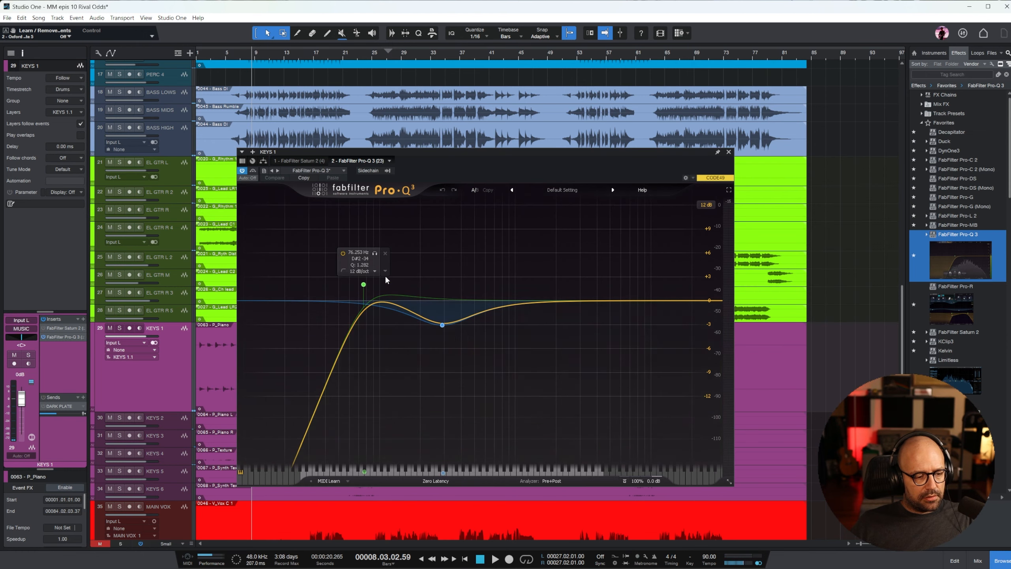
{"action": "key", "text": "space"}
{"action": "key", "text": "space"}
{"action": "left_click_drag", "start_coordinate": [364, 284], "coordinate": [424, 285]}
{"action": "left_click_drag", "start_coordinate": [442, 325], "coordinate": [456, 340]}
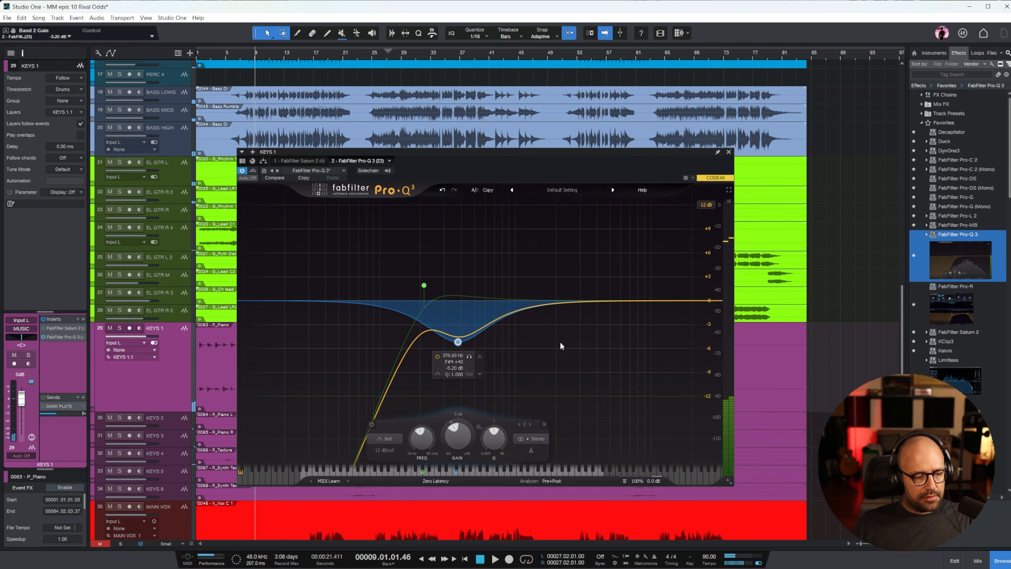
- Add a high cut near 8.7 kHz in KEYS 1's Pro-Q 3, close it, and lower the KEYS 1 level to -1.3 dB
{"action": "key", "text": "space"}
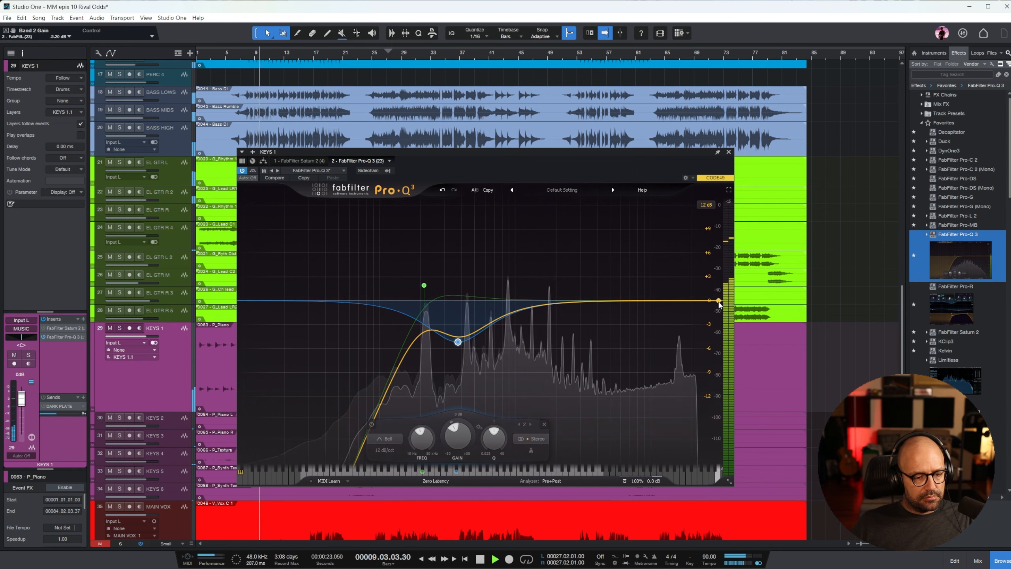
{"action": "left_click_drag", "start_coordinate": [726, 299], "coordinate": [643, 299]}
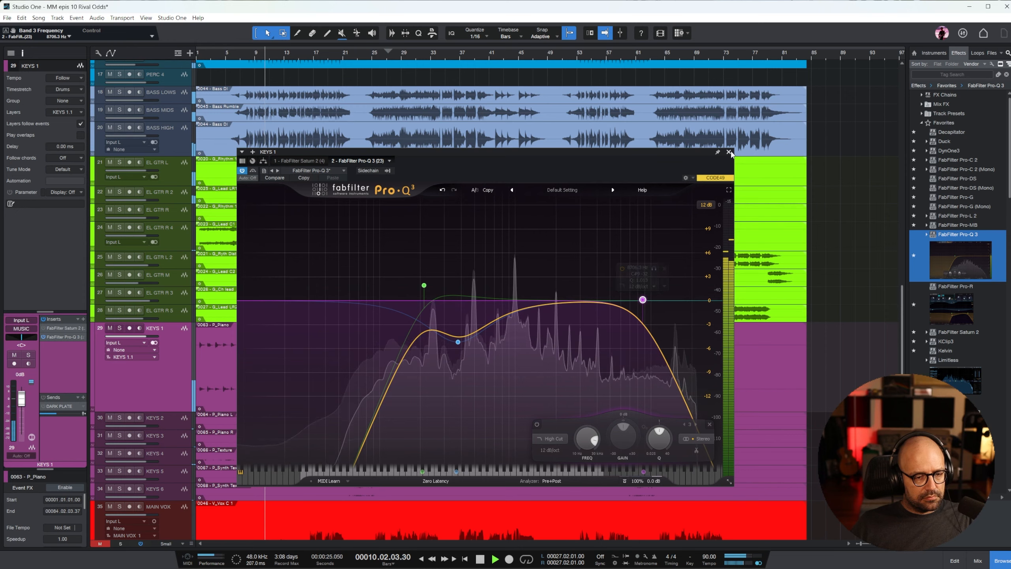
{"action": "left_click", "coordinate": [728, 152]}
{"action": "left_click_drag", "start_coordinate": [22, 399], "coordinate": [22, 405]}
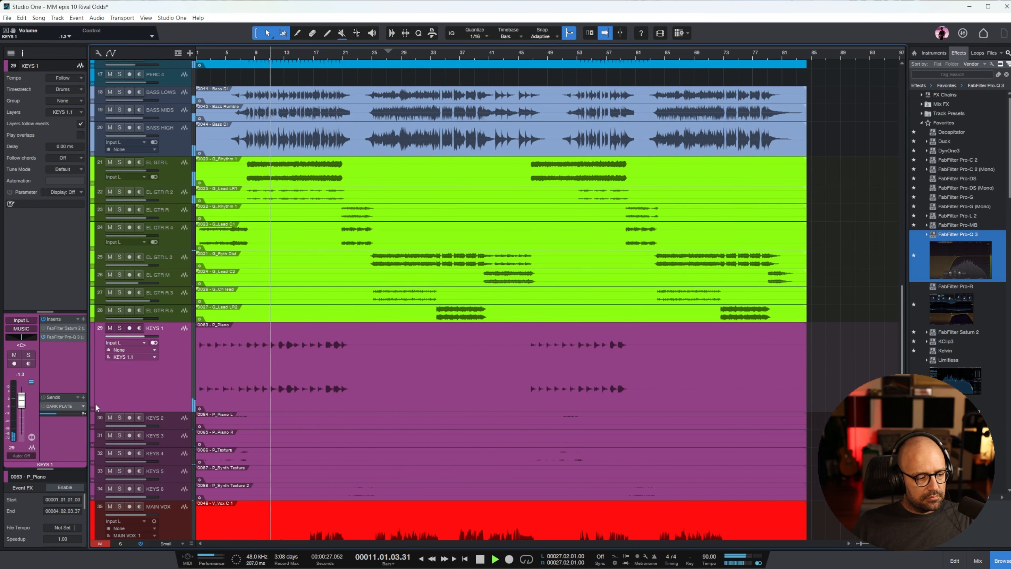
- Set the BASS MIDS track level to -2.1 dB while the full mix plays
{"action": "scroll", "coordinate": [314, 365], "scroll_direction": "down", "scroll_amount": 2}
{"action": "scroll", "coordinate": [468, 363], "scroll_direction": "up", "scroll_amount": 2}
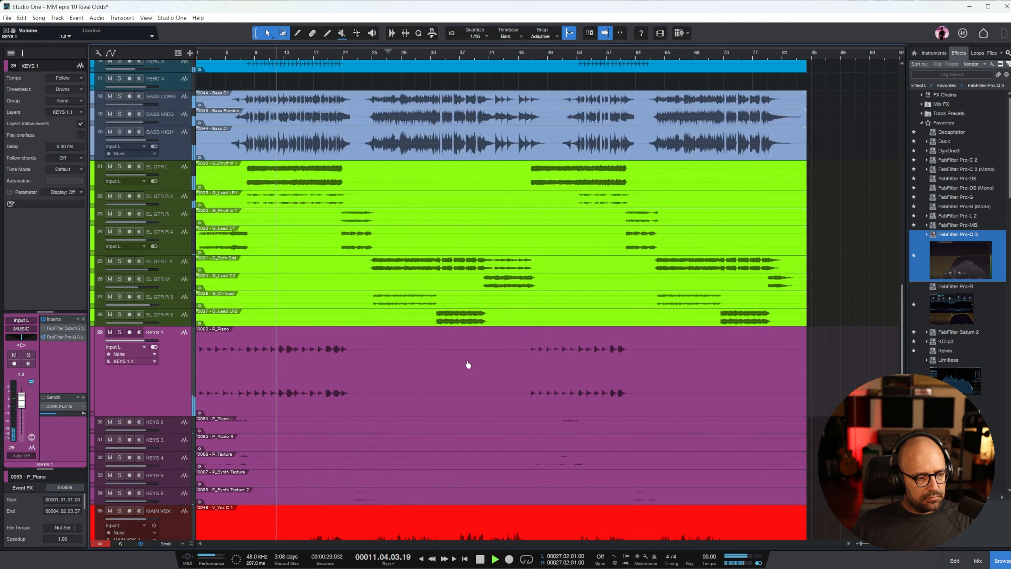
{"action": "scroll", "coordinate": [540, 333], "scroll_direction": "up", "scroll_amount": 1}
{"action": "scroll", "coordinate": [540, 332], "scroll_direction": "up", "scroll_amount": 1}
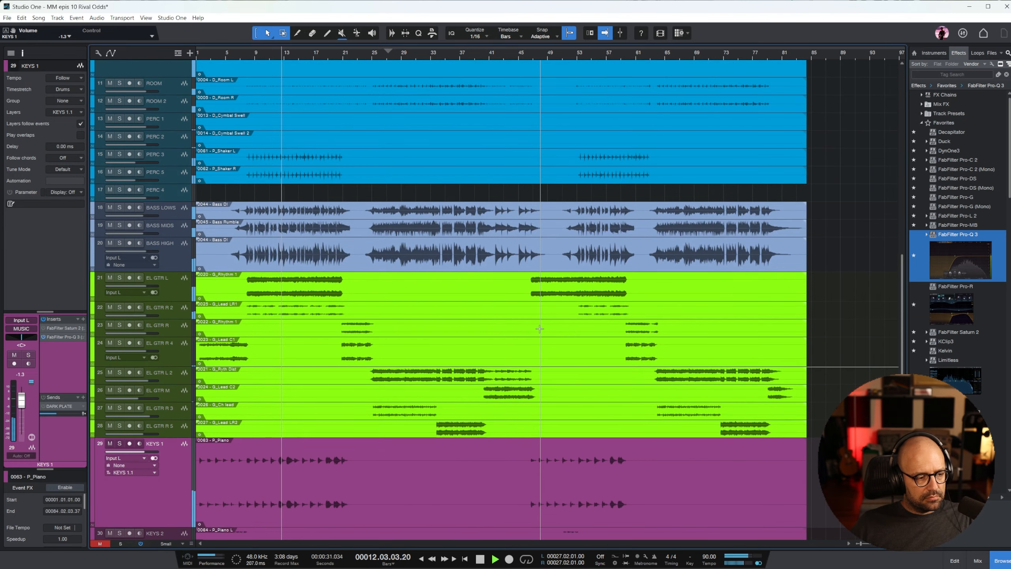
{"action": "left_click", "coordinate": [170, 228]}
{"action": "left_click_drag", "start_coordinate": [22, 401], "coordinate": [21, 399]}
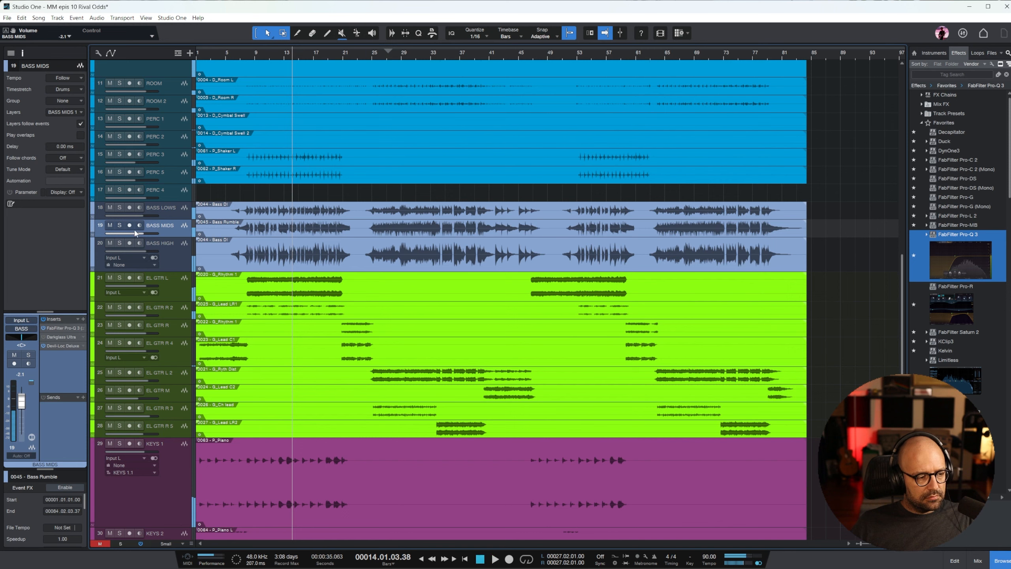
- Solo BASS MIDS, set Darkglass Ultra's Level to 0.64 and High Mids to 0.56, reduce Drive and Treble, and move the plugin before Pro-Q 3
{"action": "key", "text": "s"}
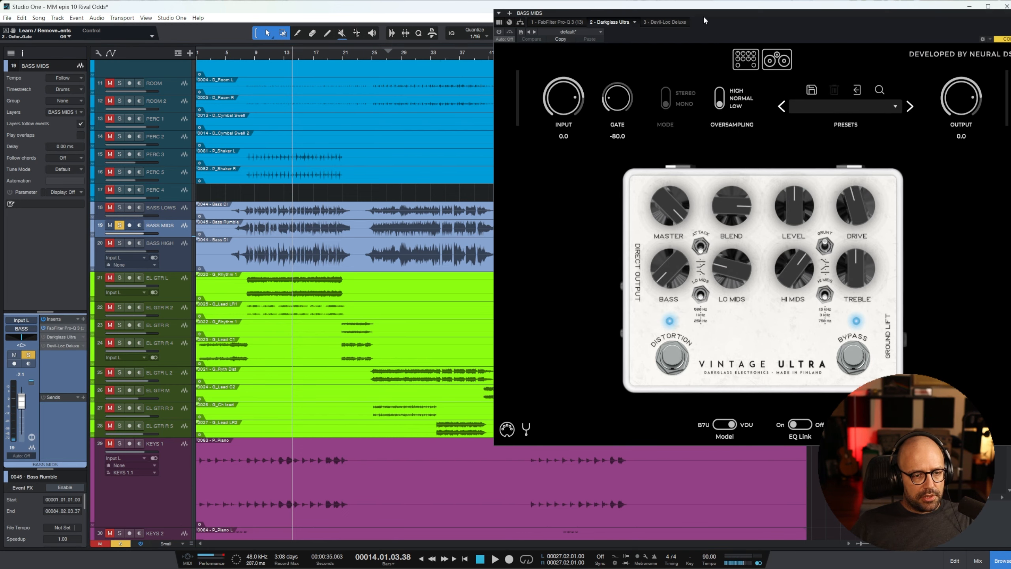
{"action": "left_click_drag", "start_coordinate": [702, 15], "coordinate": [405, 70]}
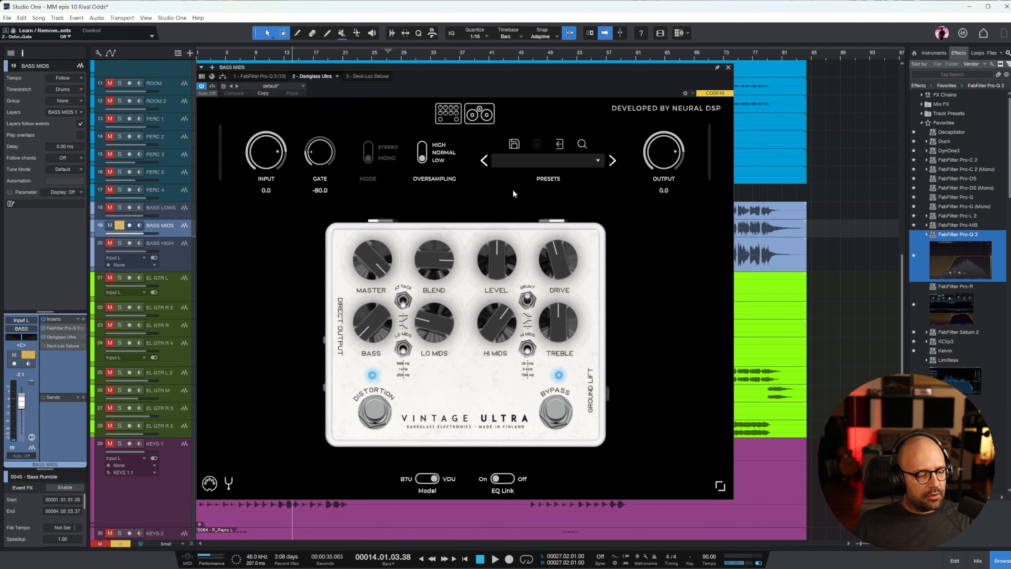
{"action": "left_click_drag", "start_coordinate": [551, 268], "coordinate": [509, 273]}
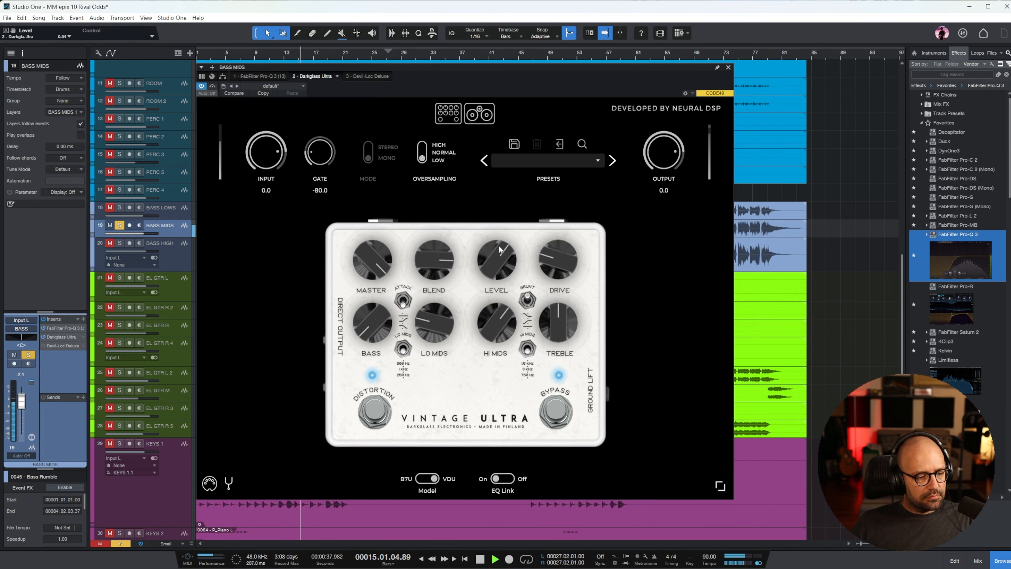
{"action": "left_click_drag", "start_coordinate": [559, 322], "coordinate": [560, 350]}
{"action": "left_click_drag", "start_coordinate": [497, 324], "coordinate": [496, 332]}
{"action": "left_click_drag", "start_coordinate": [271, 75], "coordinate": [355, 77]}
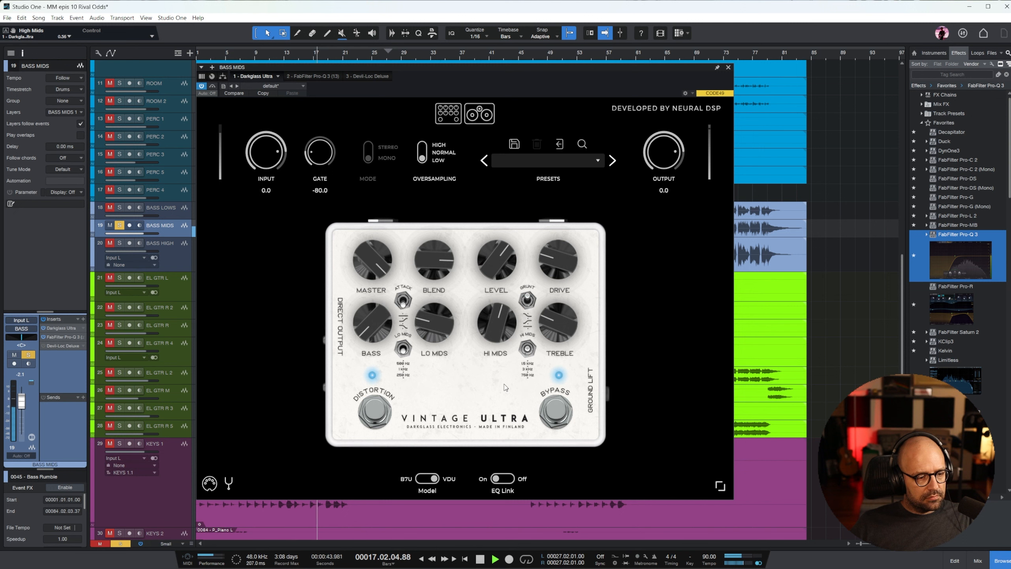
- Lower Darkglass Ultra's Lo Mids, set the High Mid switch to 3 kHz, rebalance High Mids, set Grunt to Cut, and replay from around bar 18
{"action": "left_click_drag", "start_coordinate": [560, 272], "coordinate": [561, 269]}
{"action": "left_click_drag", "start_coordinate": [450, 339], "coordinate": [447, 373]}
{"action": "left_click", "coordinate": [527, 347]}
{"action": "left_click_drag", "start_coordinate": [504, 342], "coordinate": [507, 334]}
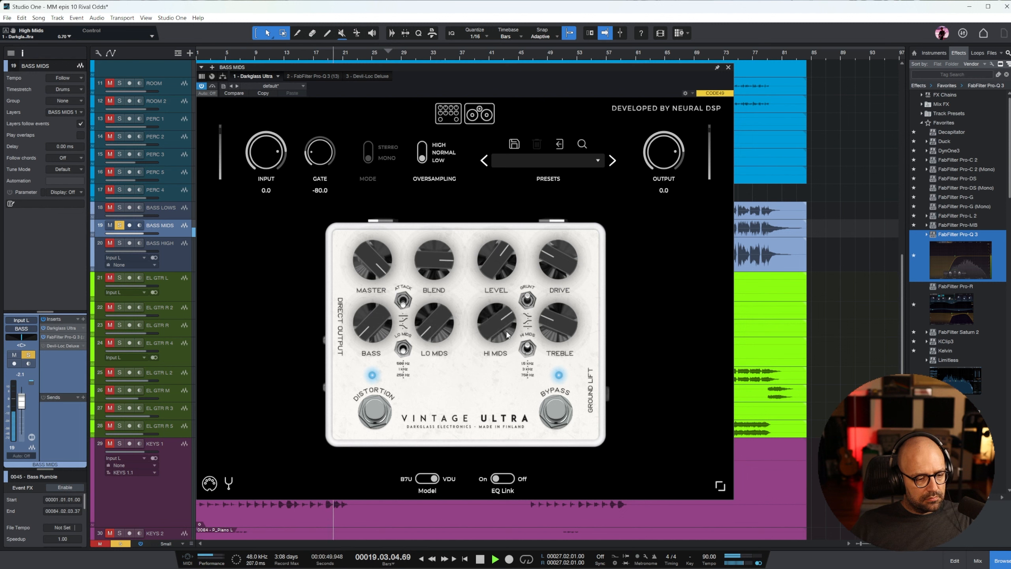
{"action": "left_click", "coordinate": [527, 349]}
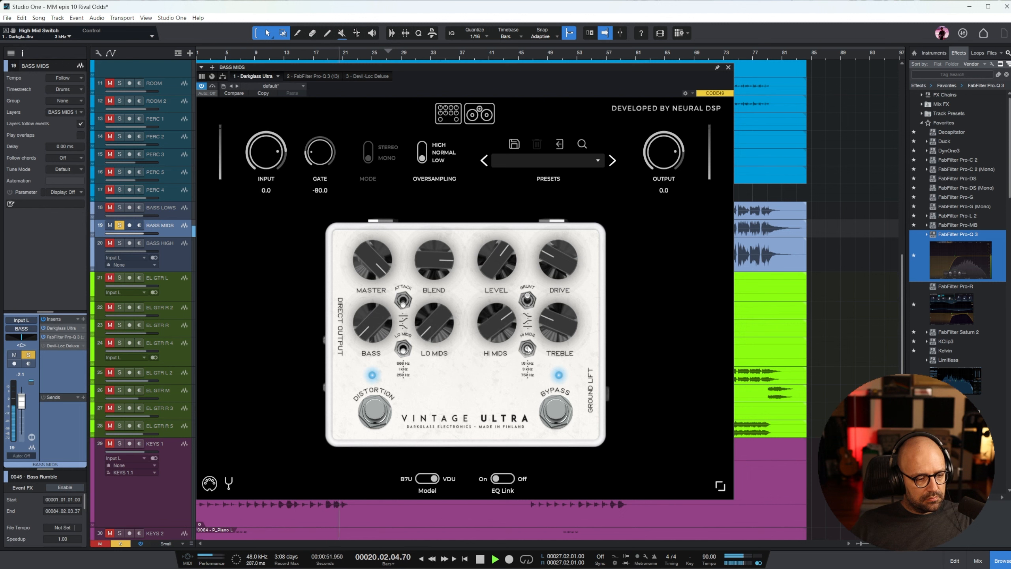
{"action": "left_click_drag", "start_coordinate": [487, 335], "coordinate": [490, 343]}
{"action": "left_click", "coordinate": [526, 304]}
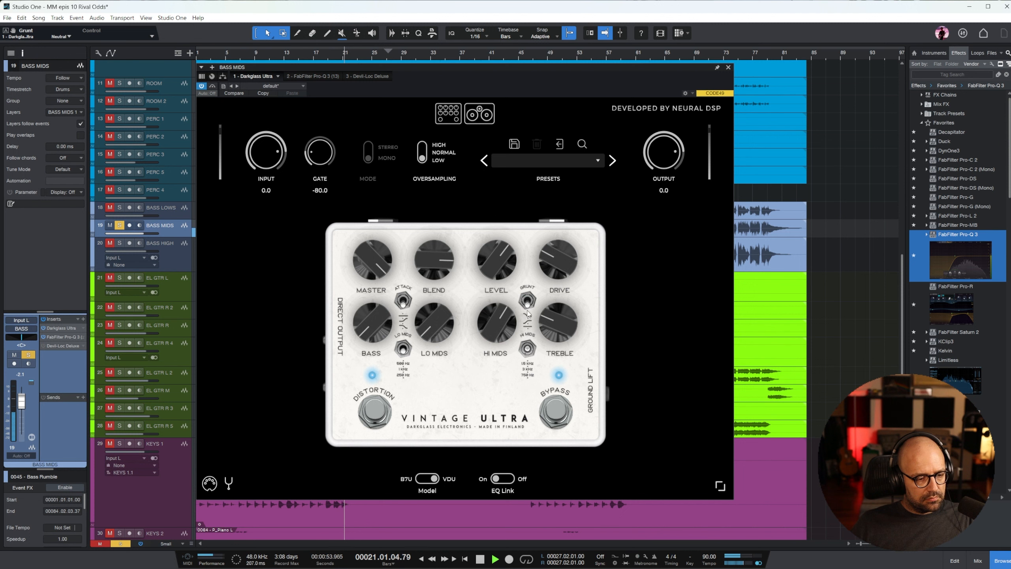
{"action": "left_click", "coordinate": [319, 50]}
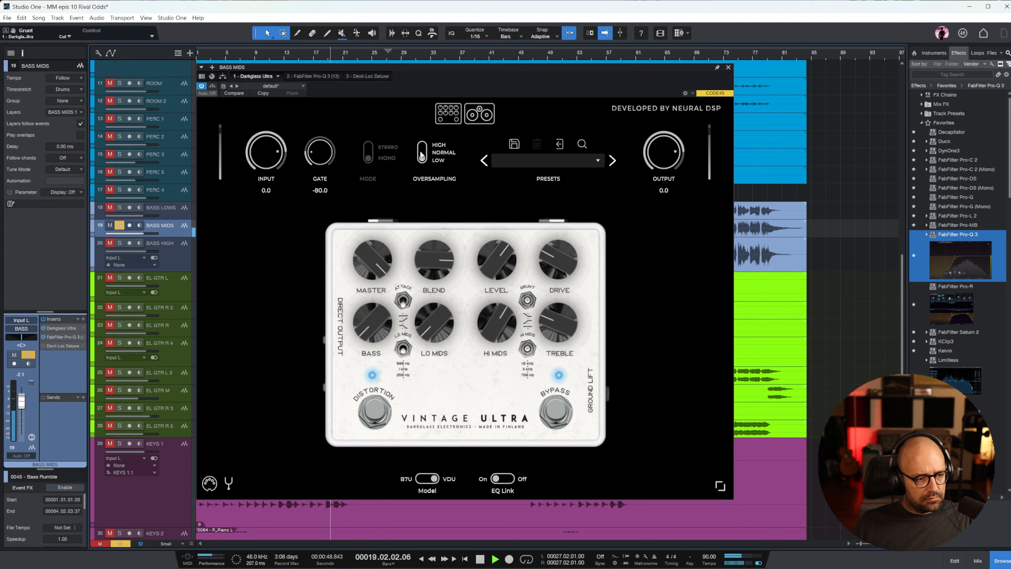
- Compare Darkglass Ultra's B7U and VDU models, select B7U, and replay from around bar 13
{"action": "left_click", "coordinate": [424, 478]}
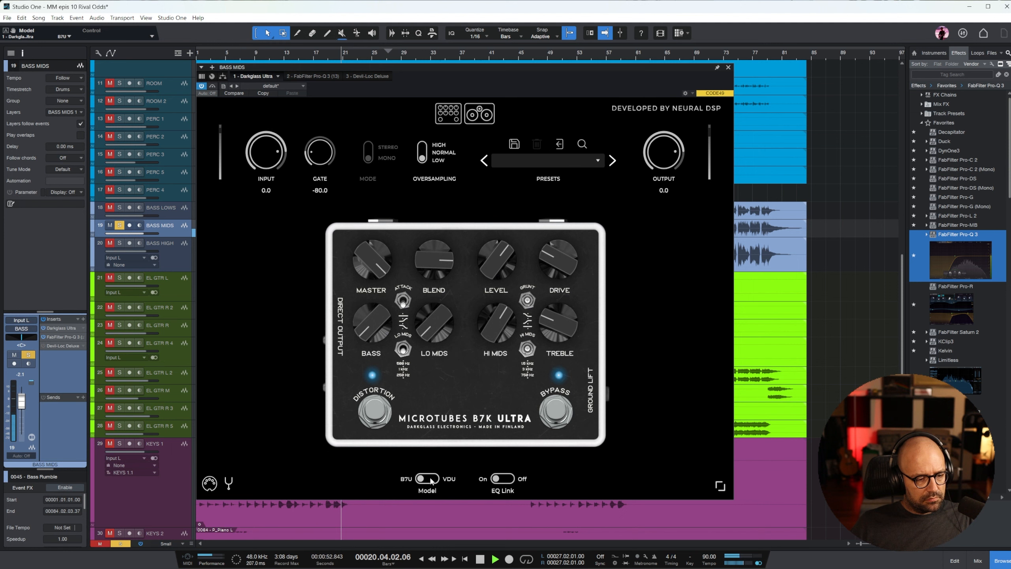
{"action": "left_click", "coordinate": [428, 479]}
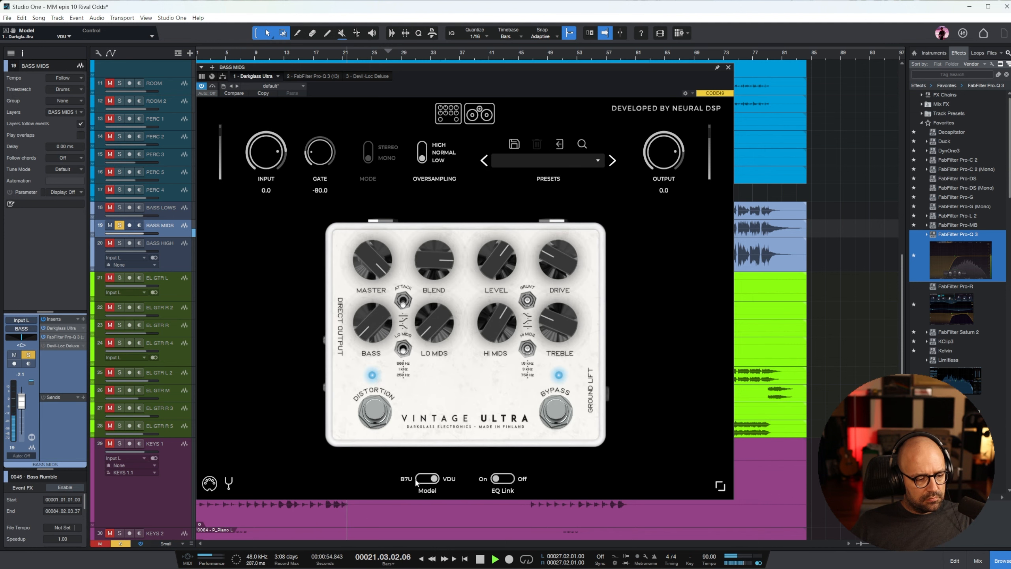
{"action": "left_click", "coordinate": [417, 480]}
{"action": "left_click", "coordinate": [285, 60]}
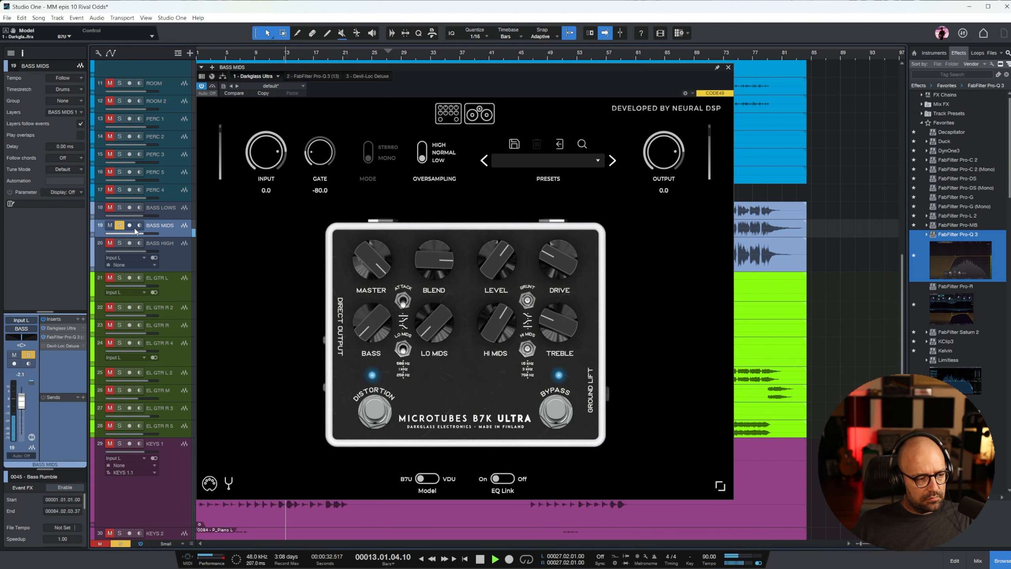
- Solo all three bass tracks together and raise Darkglass Ultra's Drive to about 0.37
{"action": "left_click_drag", "start_coordinate": [121, 210], "coordinate": [121, 245]}
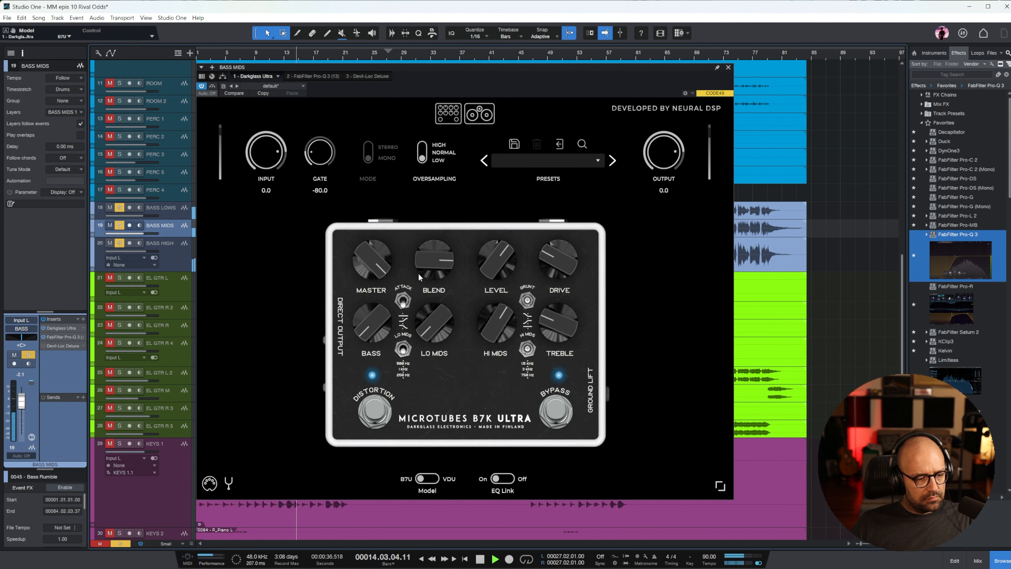
{"action": "left_click_drag", "start_coordinate": [560, 274], "coordinate": [558, 263]}
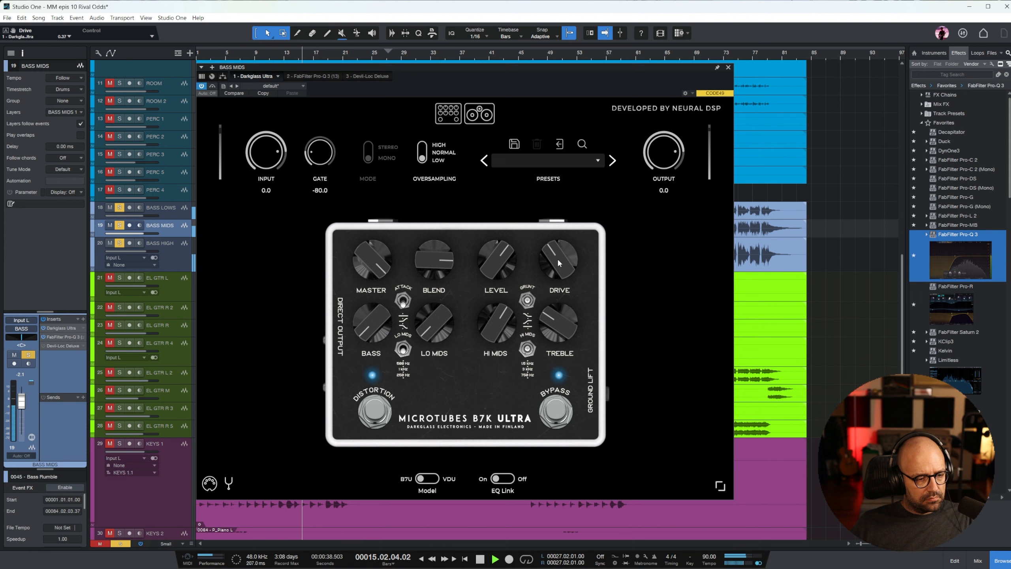
{"action": "key", "text": "space"}
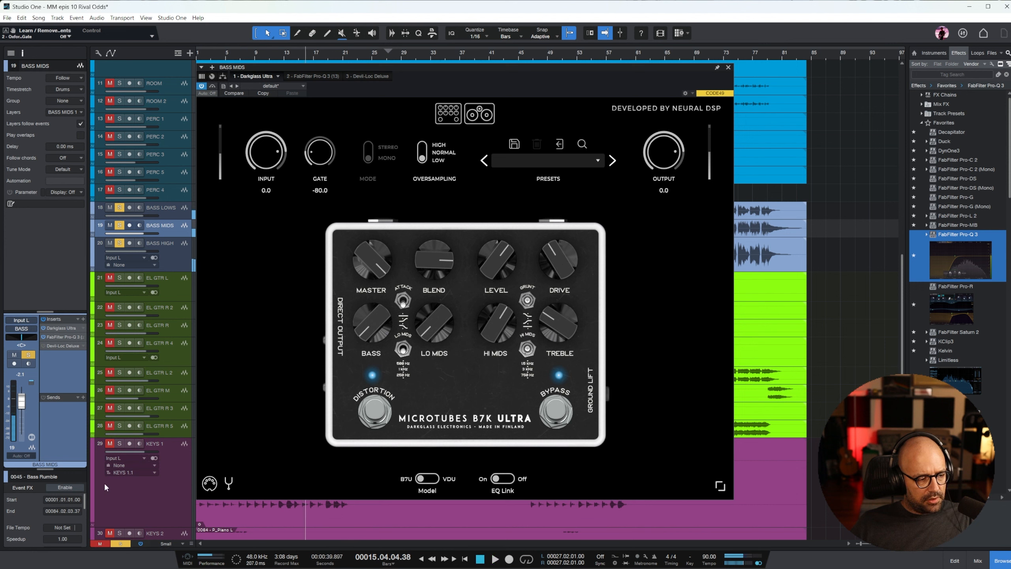
- Clear all solos, play the full mix from bar 13, close Darkglass Ultra, and set BASS MIDS to -2.5 dB
{"action": "left_click", "coordinate": [121, 544]}
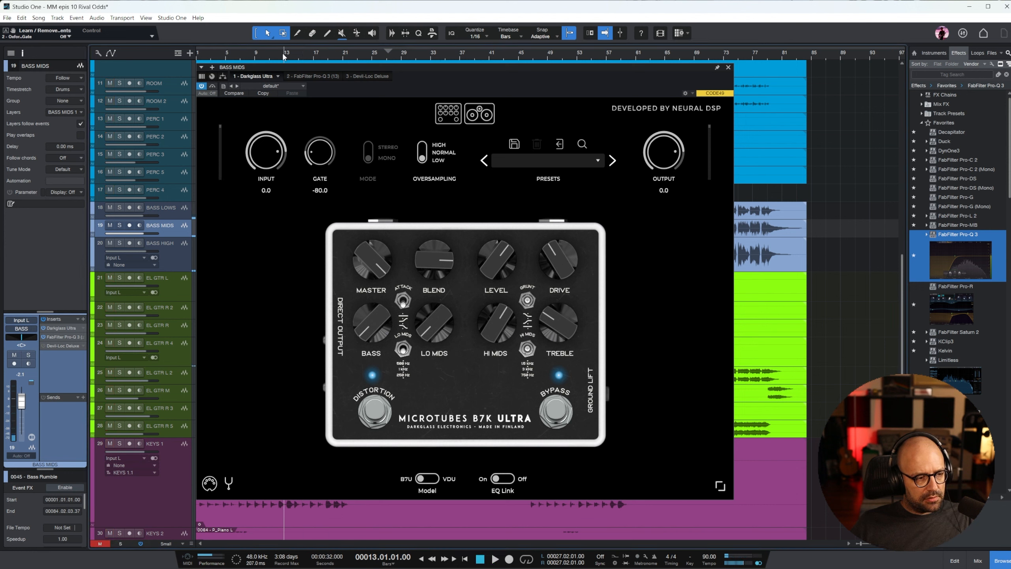
{"action": "key", "text": "space"}
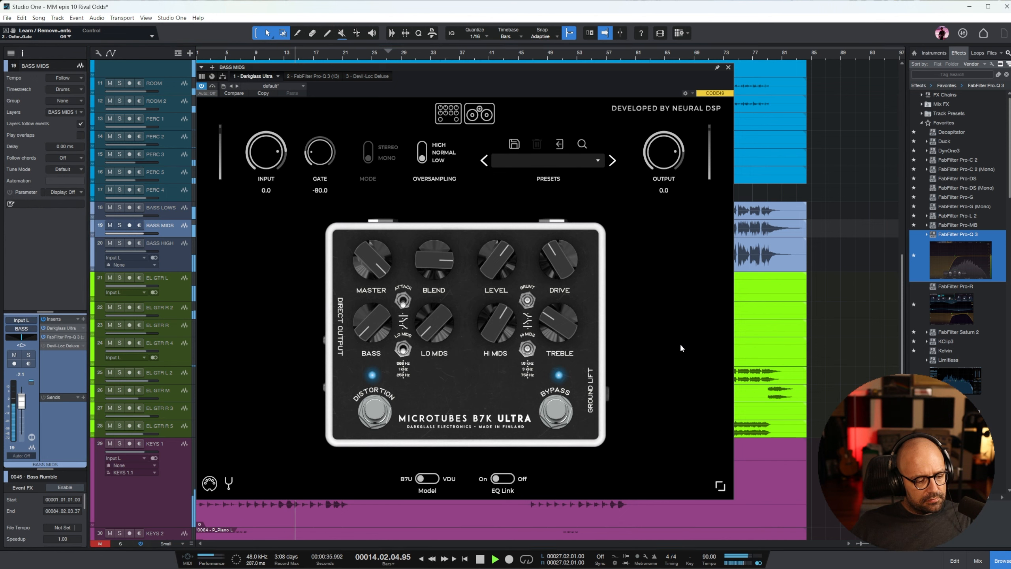
{"action": "left_click", "coordinate": [728, 67]}
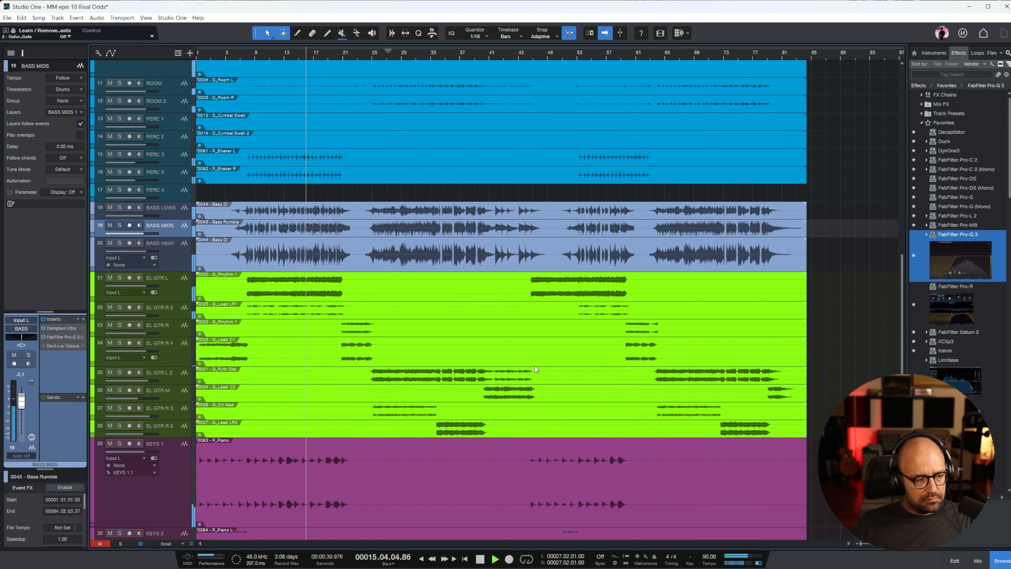
{"action": "left_click_drag", "start_coordinate": [22, 400], "coordinate": [23, 402]}
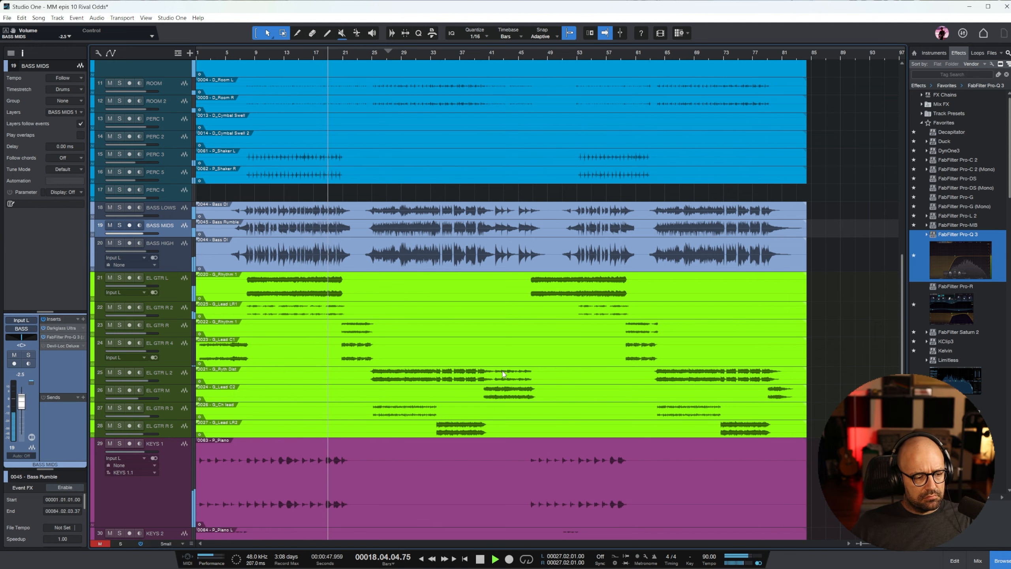
- Select the MAIN VOX track and show its volume automation in the arrangement
{"action": "scroll", "coordinate": [494, 372], "scroll_direction": "down", "scroll_amount": 8}
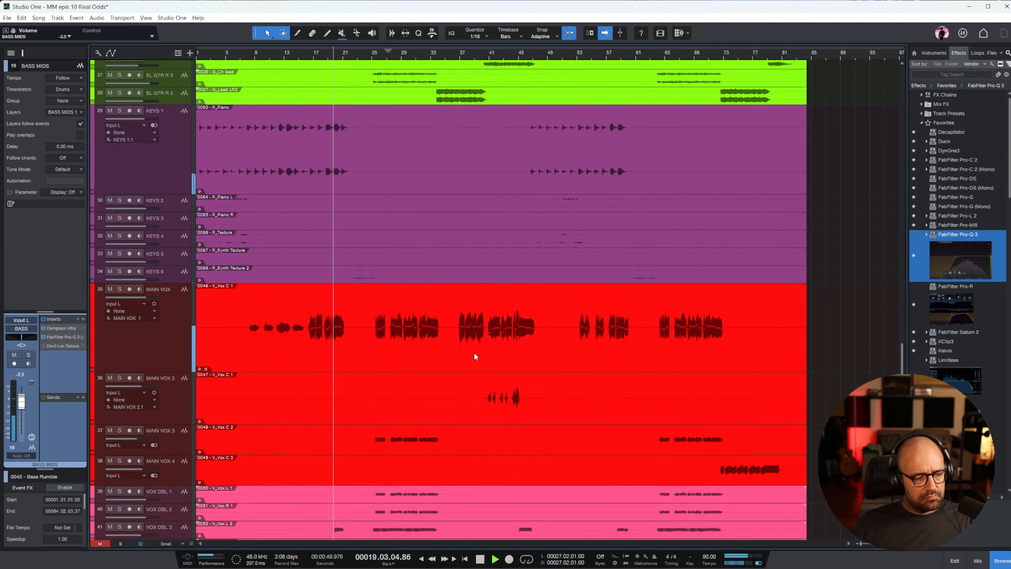
{"action": "key", "text": "w"}
{"action": "left_click", "coordinate": [158, 354]}
{"action": "key", "text": "w"}
{"action": "right_click", "coordinate": [21, 398]}
{"action": "left_click", "coordinate": [35, 429]}
- Lower MAIN VOX's volume automation over the phrase from about bar 16 to 22, replaying from bar 16 to check it
{"action": "left_click_drag", "start_coordinate": [306, 324], "coordinate": [349, 323]}
{"action": "left_click", "coordinate": [332, 296]}
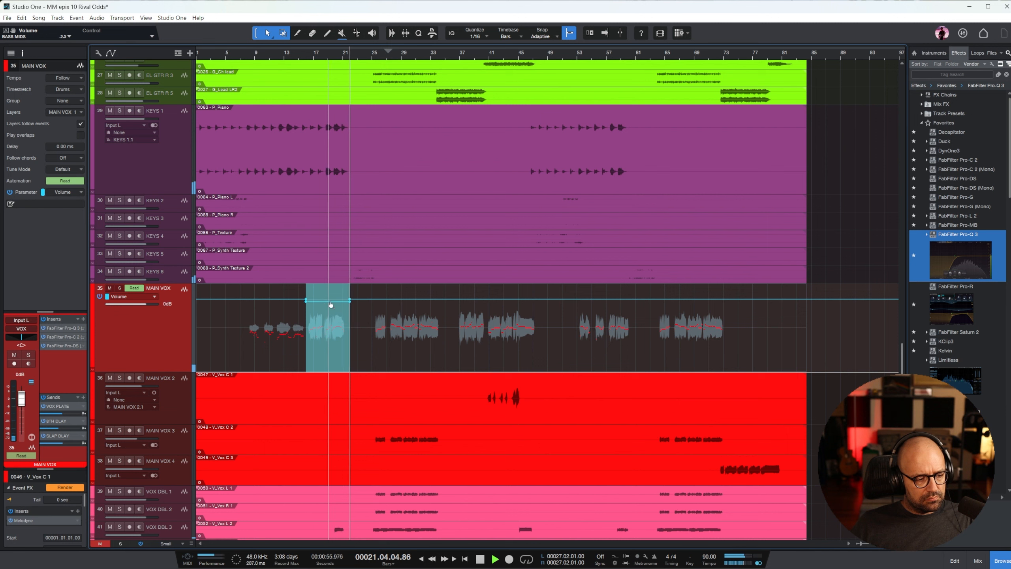
{"action": "left_click", "coordinate": [307, 56]}
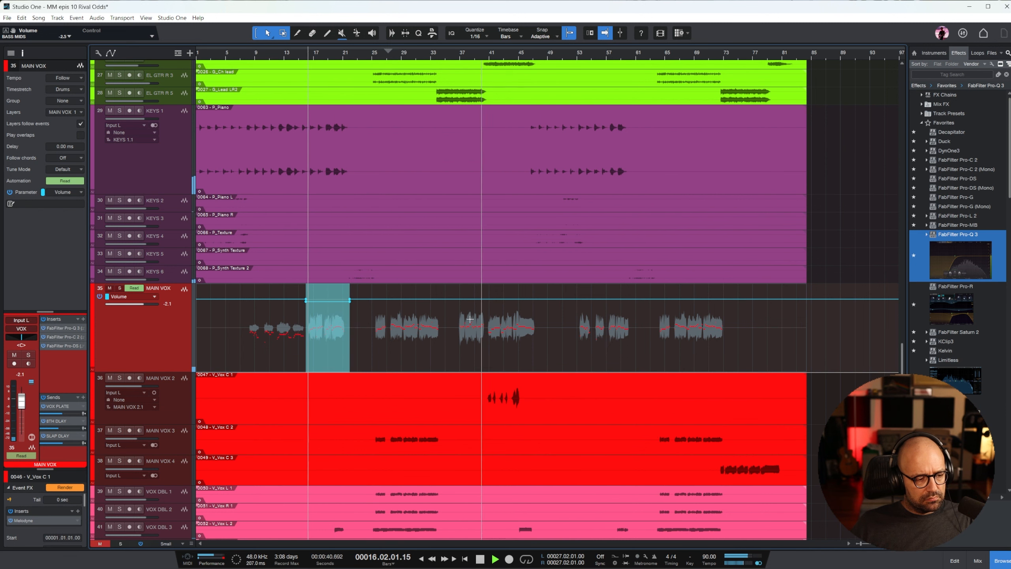
{"action": "left_click_drag", "start_coordinate": [326, 300], "coordinate": [326, 319]}
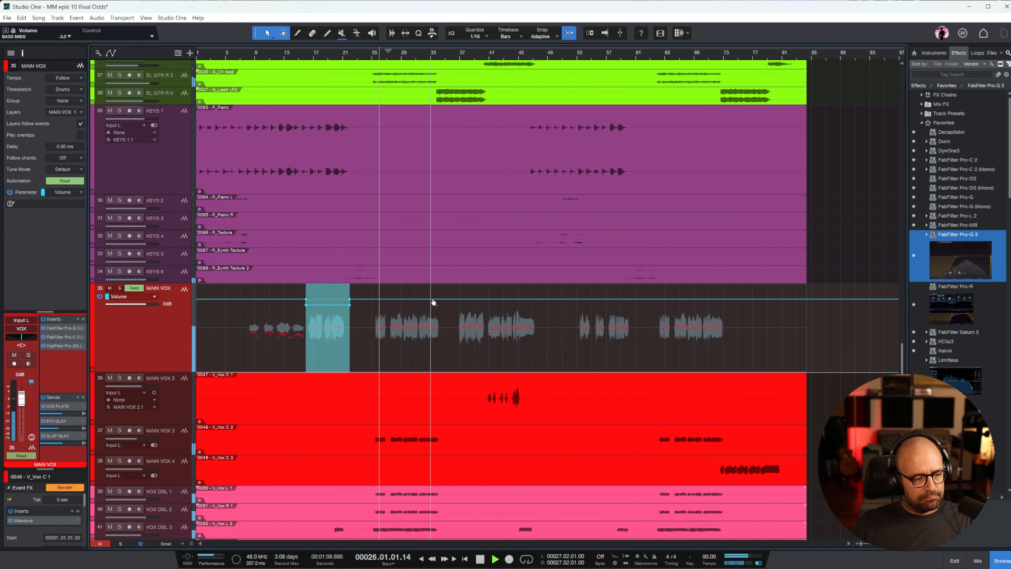
- Solo the ref track to compare the mix against the reference from around bar 26
{"action": "scroll", "coordinate": [467, 340], "scroll_direction": "down", "scroll_amount": 5}
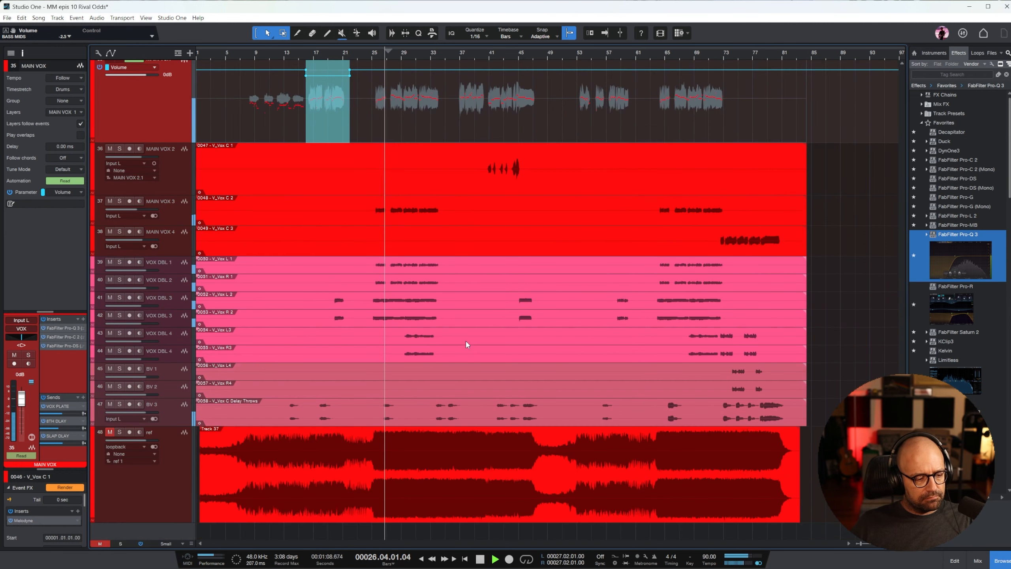
{"action": "left_click", "coordinate": [120, 433]}
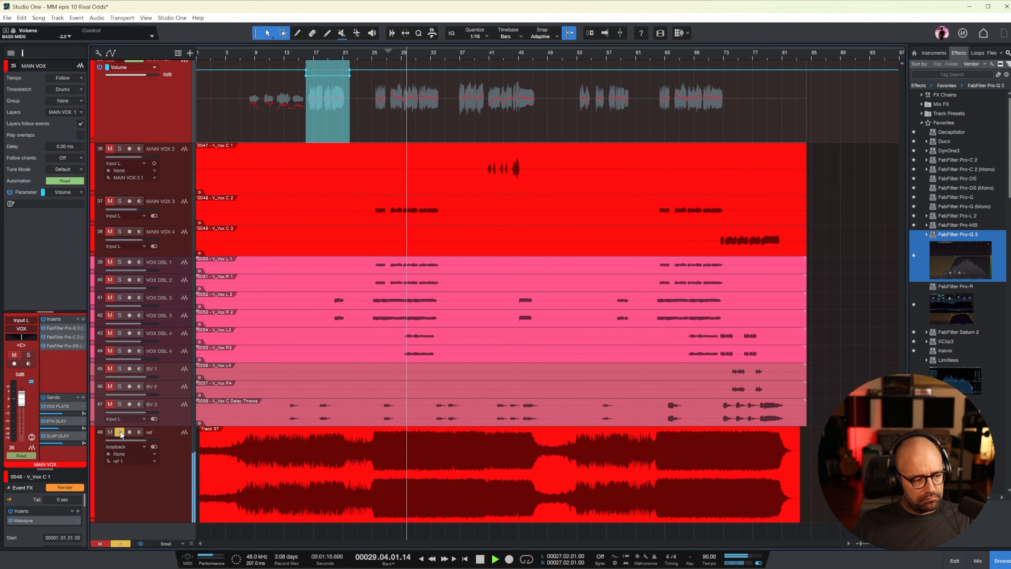